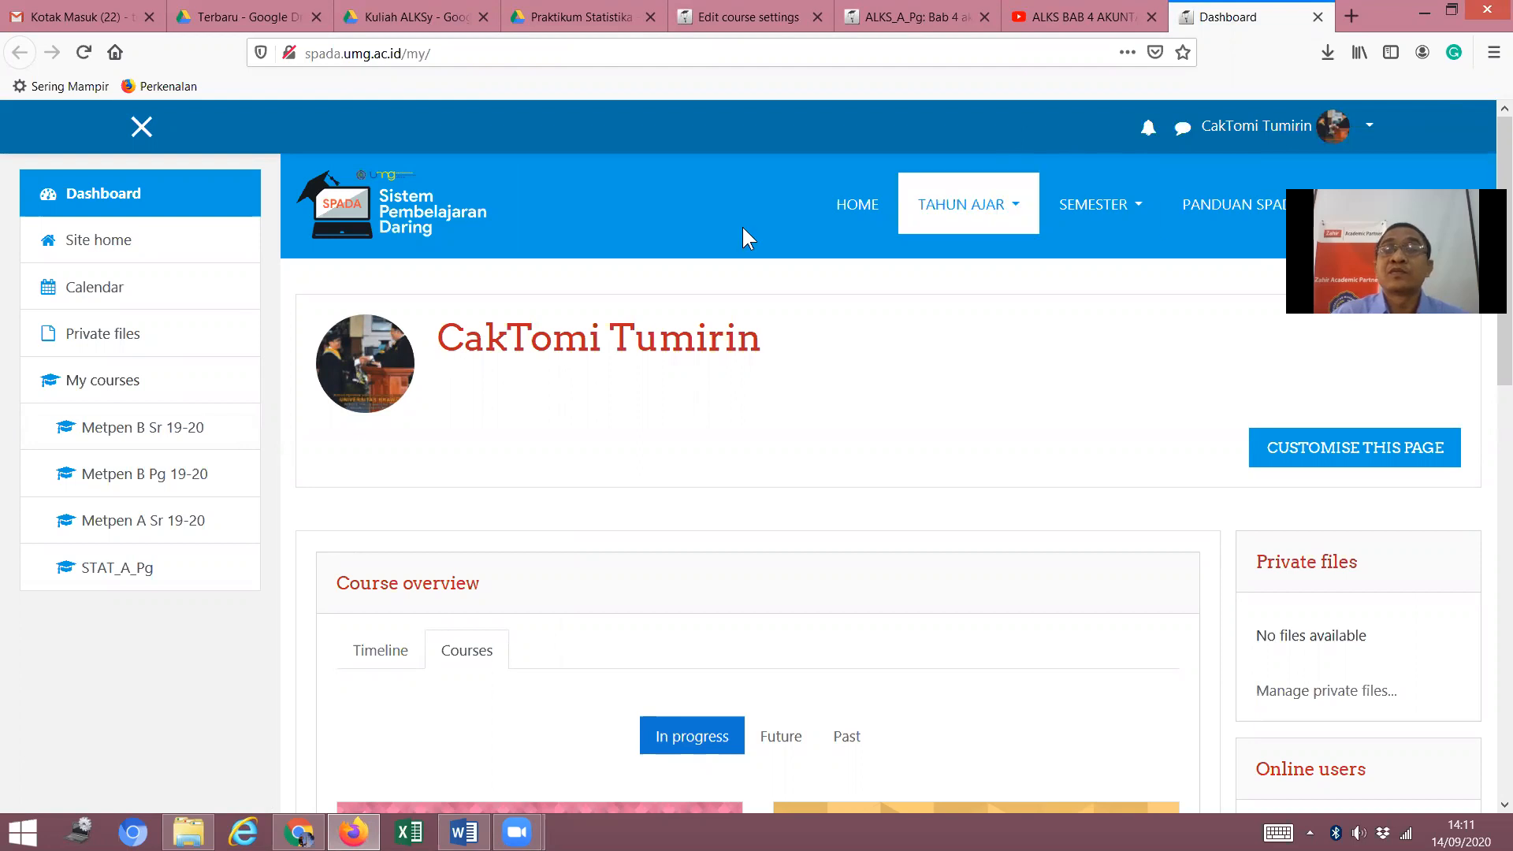
Log out of the SPADA UMG account from the user menu.
{"action": "left_click", "coordinate": [1365, 132]}
{"action": "left_click", "coordinate": [1289, 364]}
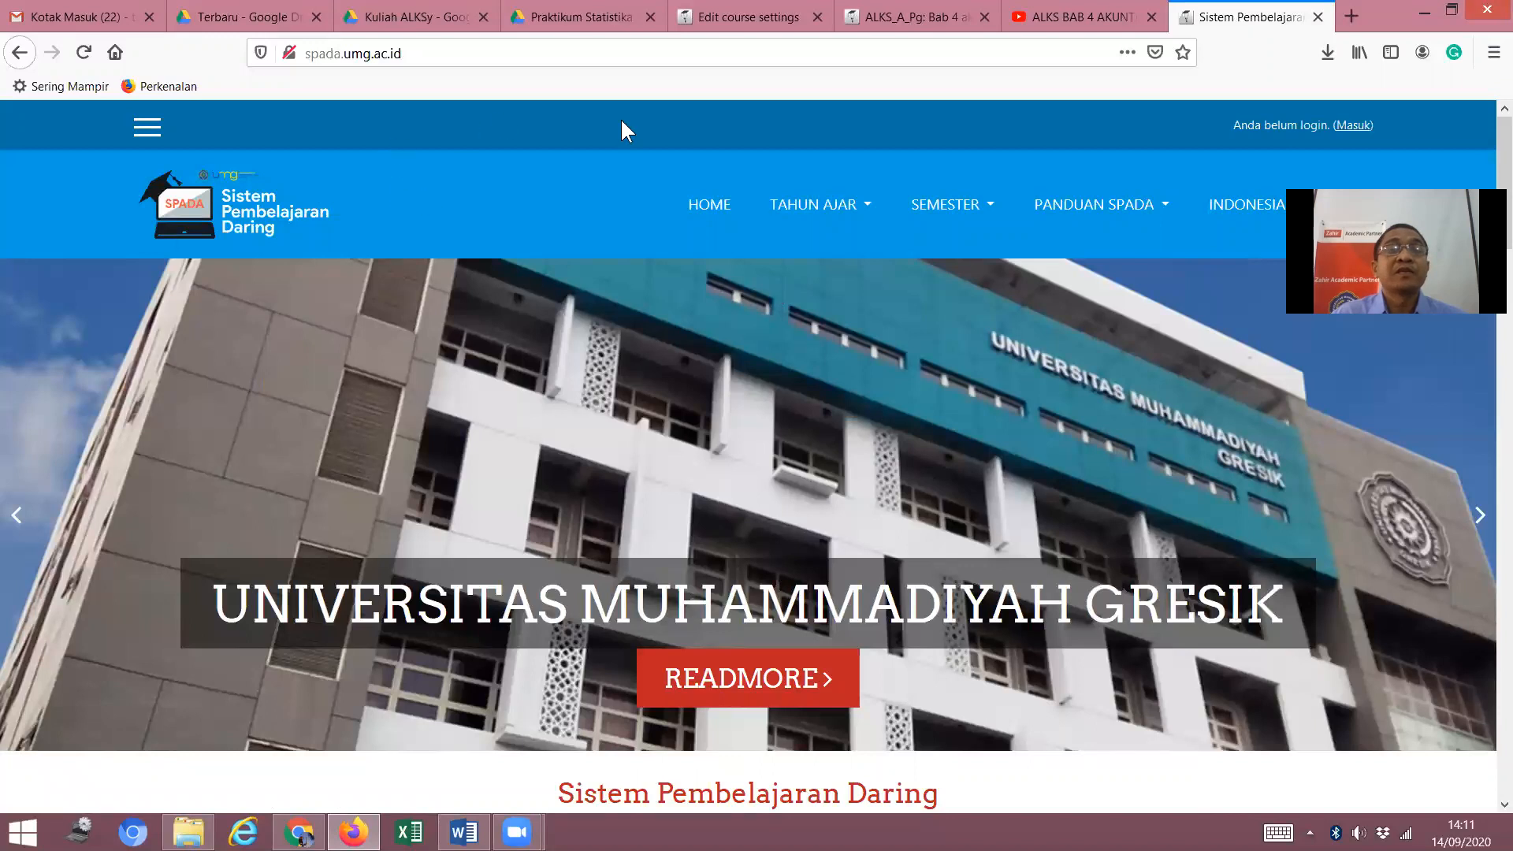
{"action": "scroll", "coordinate": [768, 455], "scroll_direction": "down", "scroll_amount": 2}
{"action": "scroll", "coordinate": [745, 443], "scroll_direction": "up", "scroll_amount": 2}
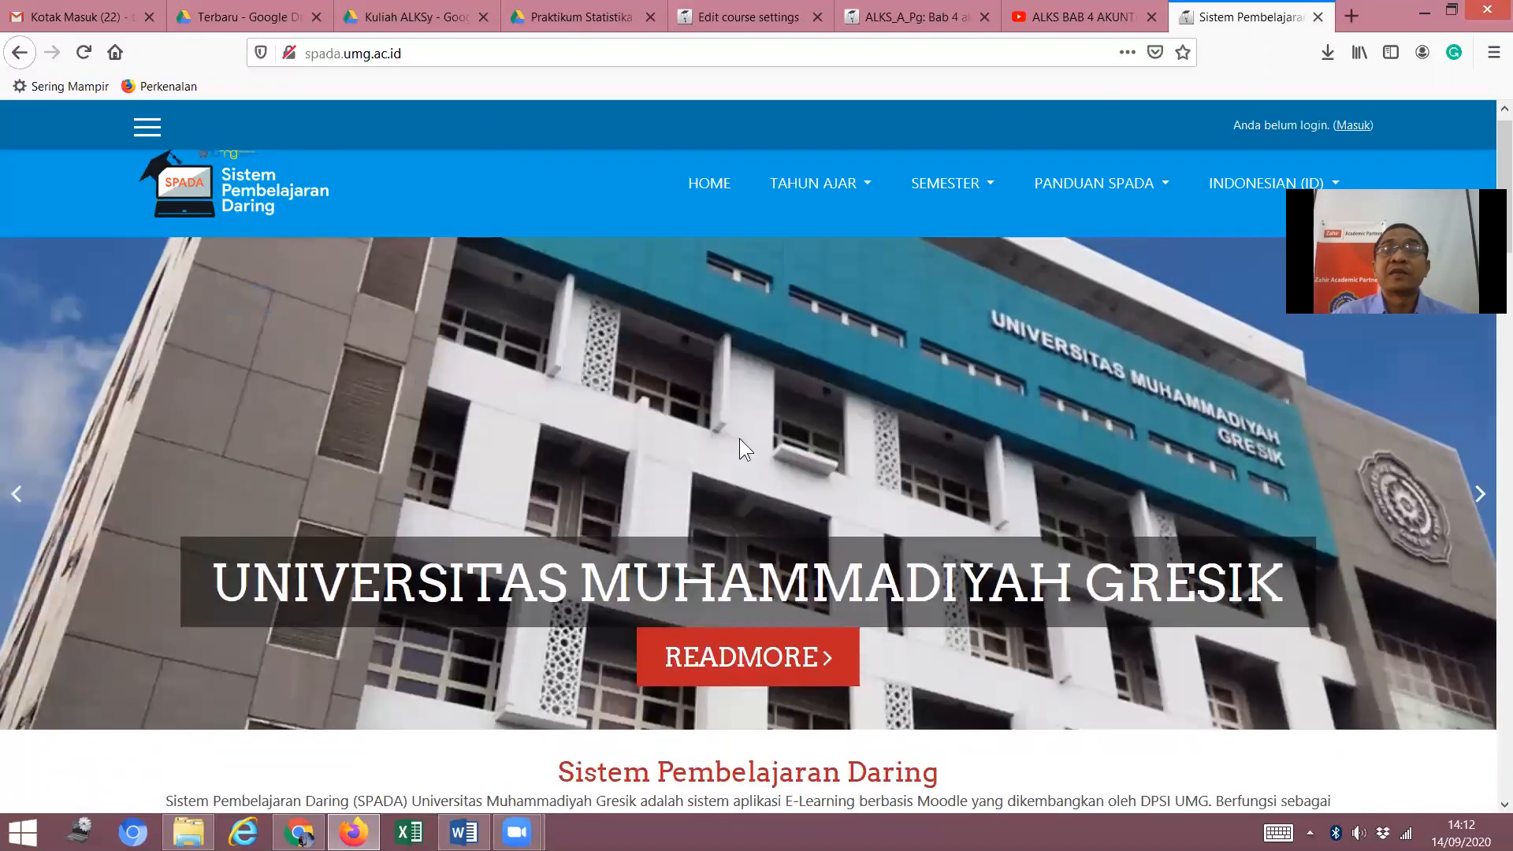
{"action": "scroll", "coordinate": [739, 438], "scroll_direction": "up", "scroll_amount": 1}
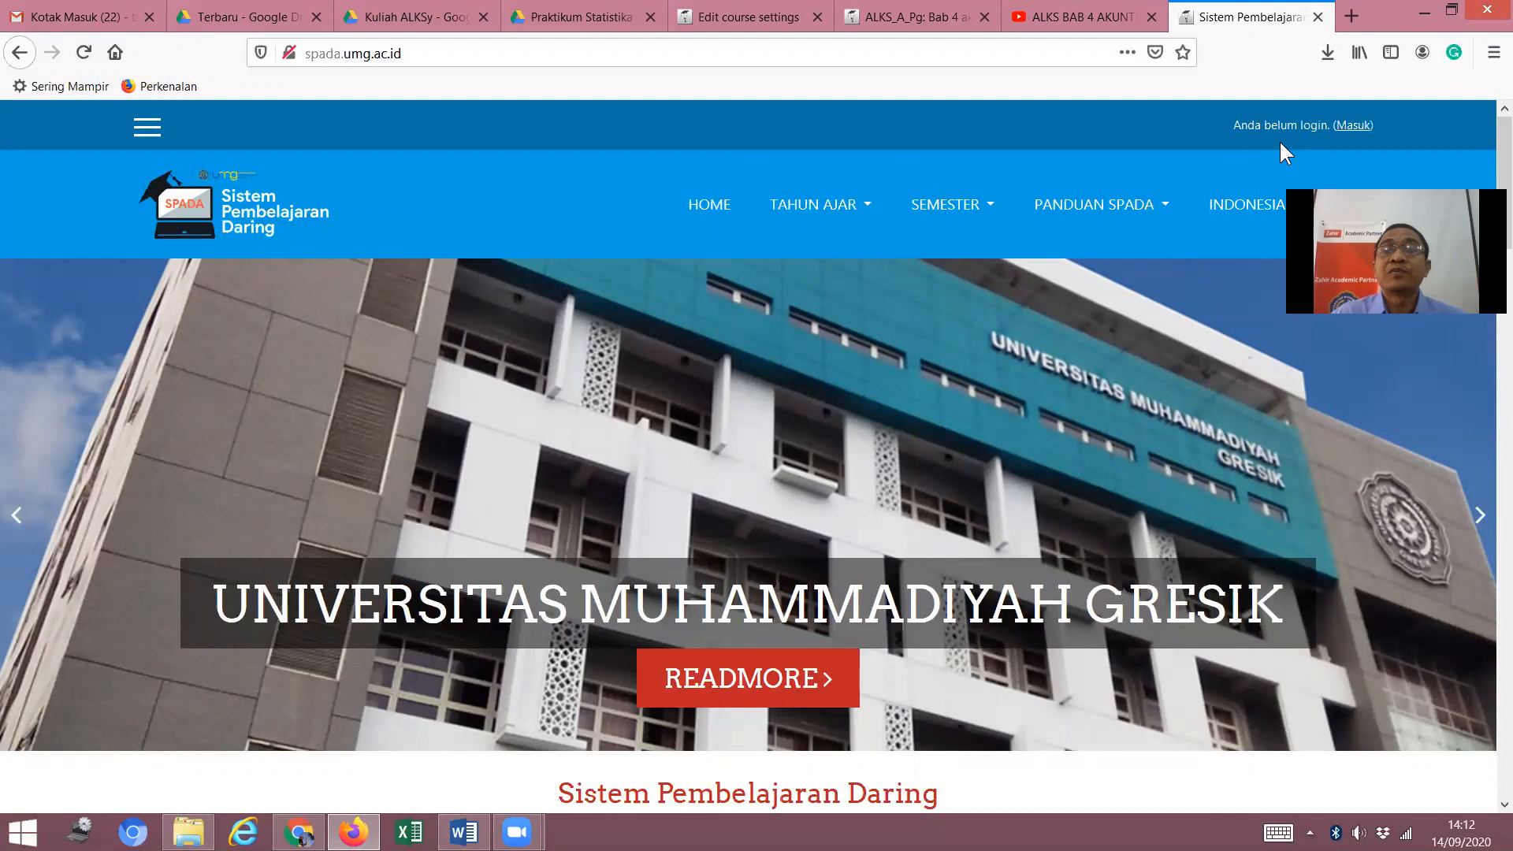
Go to the Masuk login page and open the Anggota baru sign-up form.
{"action": "left_click", "coordinate": [1353, 125]}
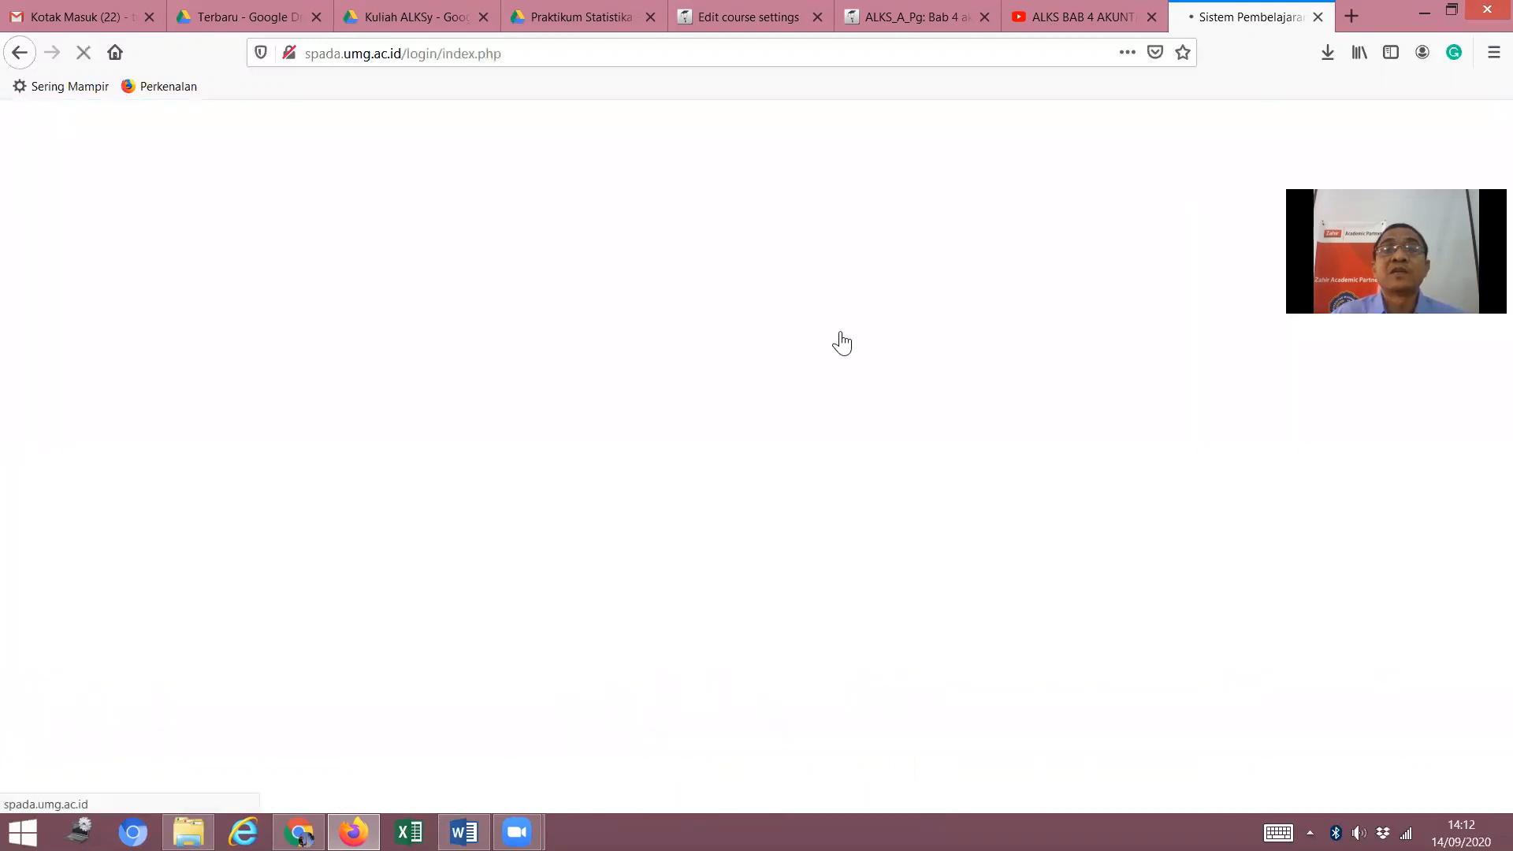
{"action": "scroll", "coordinate": [658, 373], "scroll_direction": "down", "scroll_amount": 3}
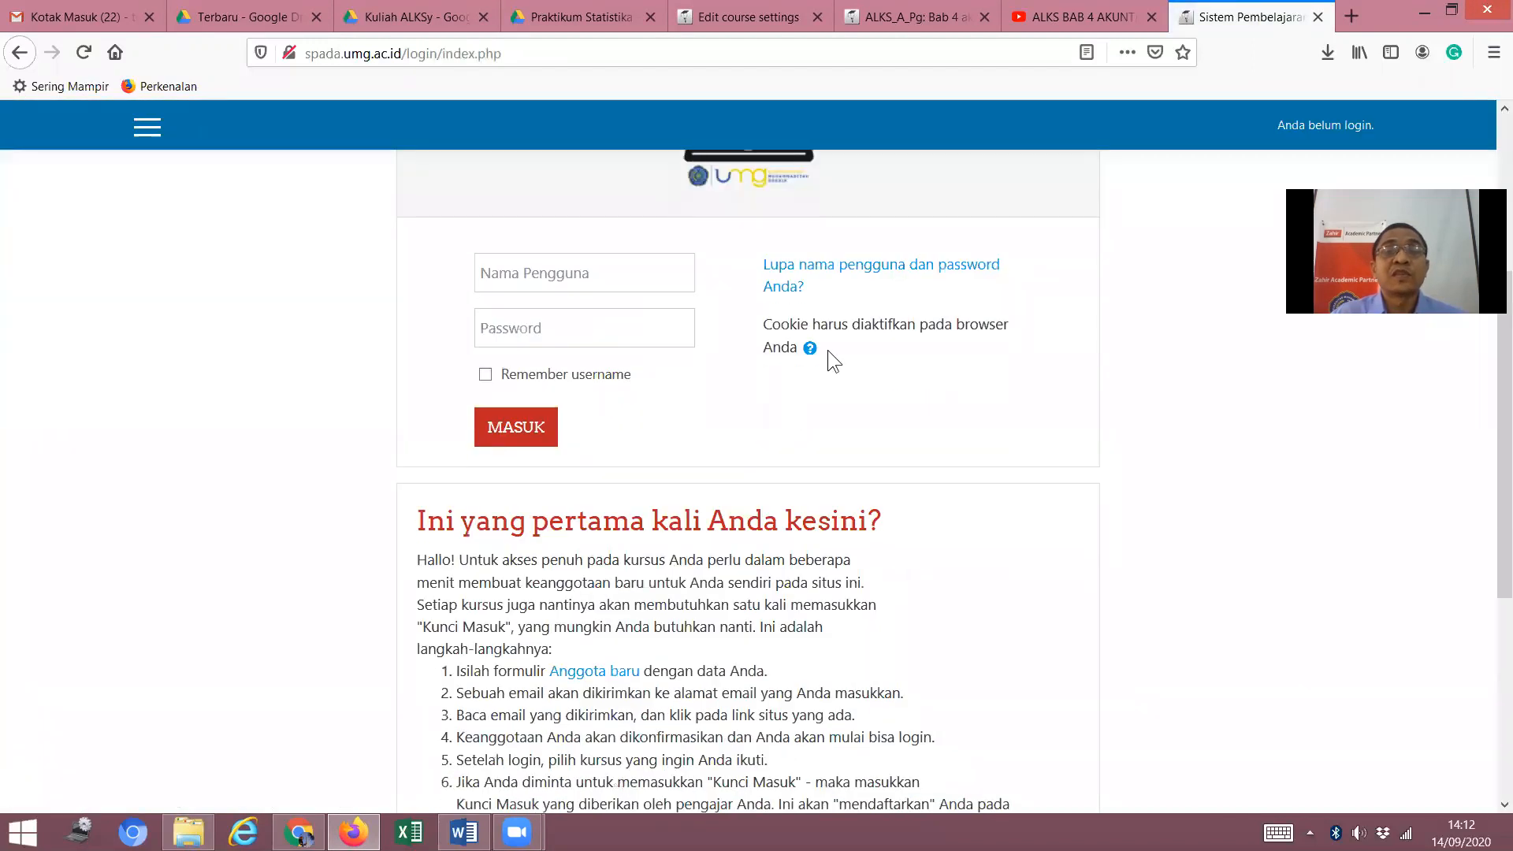
{"action": "scroll", "coordinate": [820, 351], "scroll_direction": "down", "scroll_amount": 2}
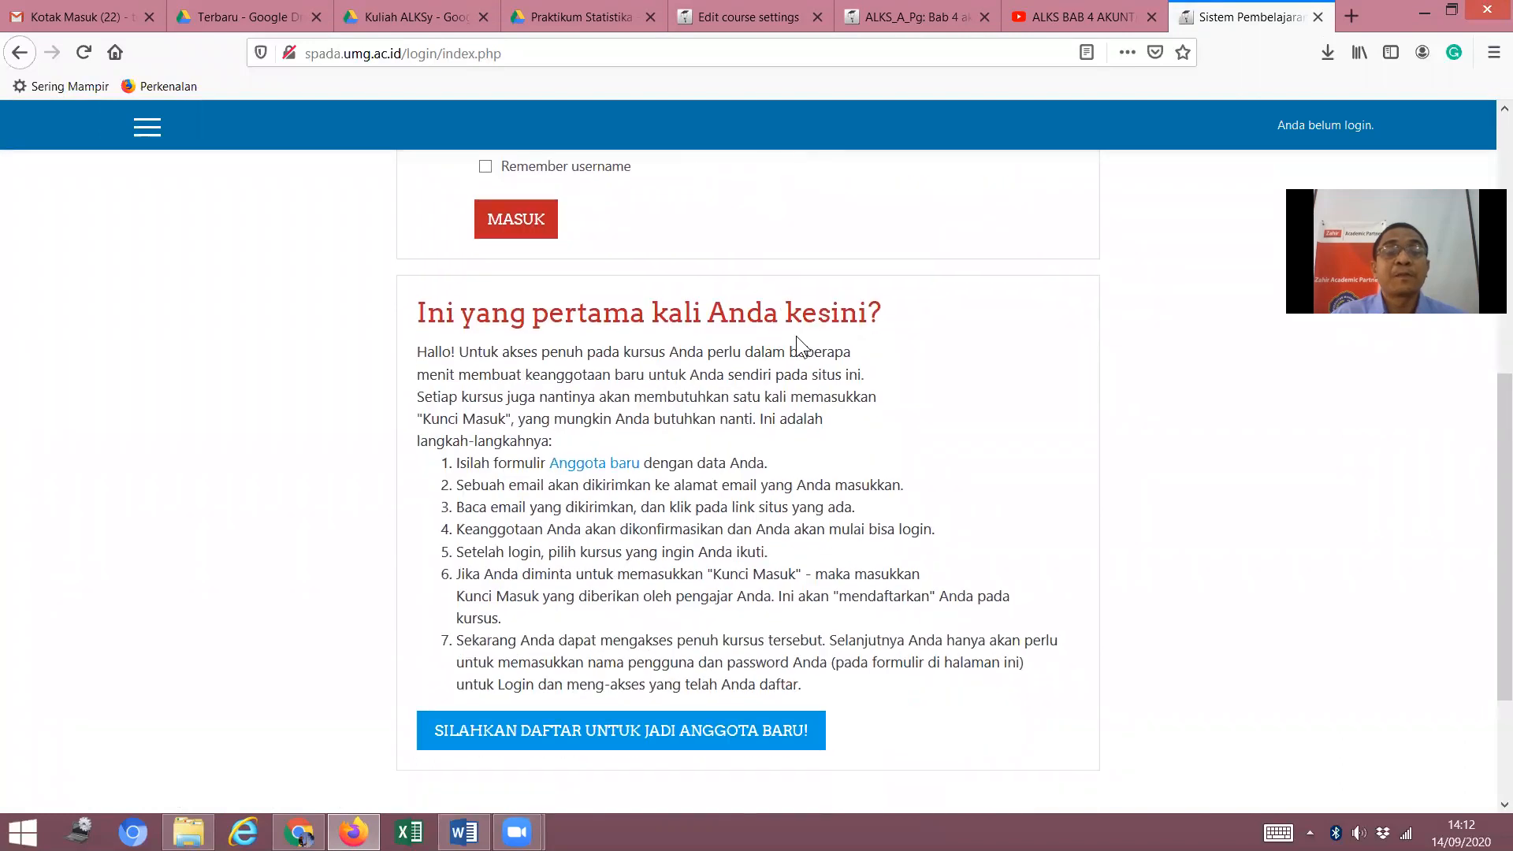
{"action": "scroll", "coordinate": [794, 335], "scroll_direction": "up", "scroll_amount": 2}
{"action": "scroll", "coordinate": [796, 334], "scroll_direction": "down", "scroll_amount": 2}
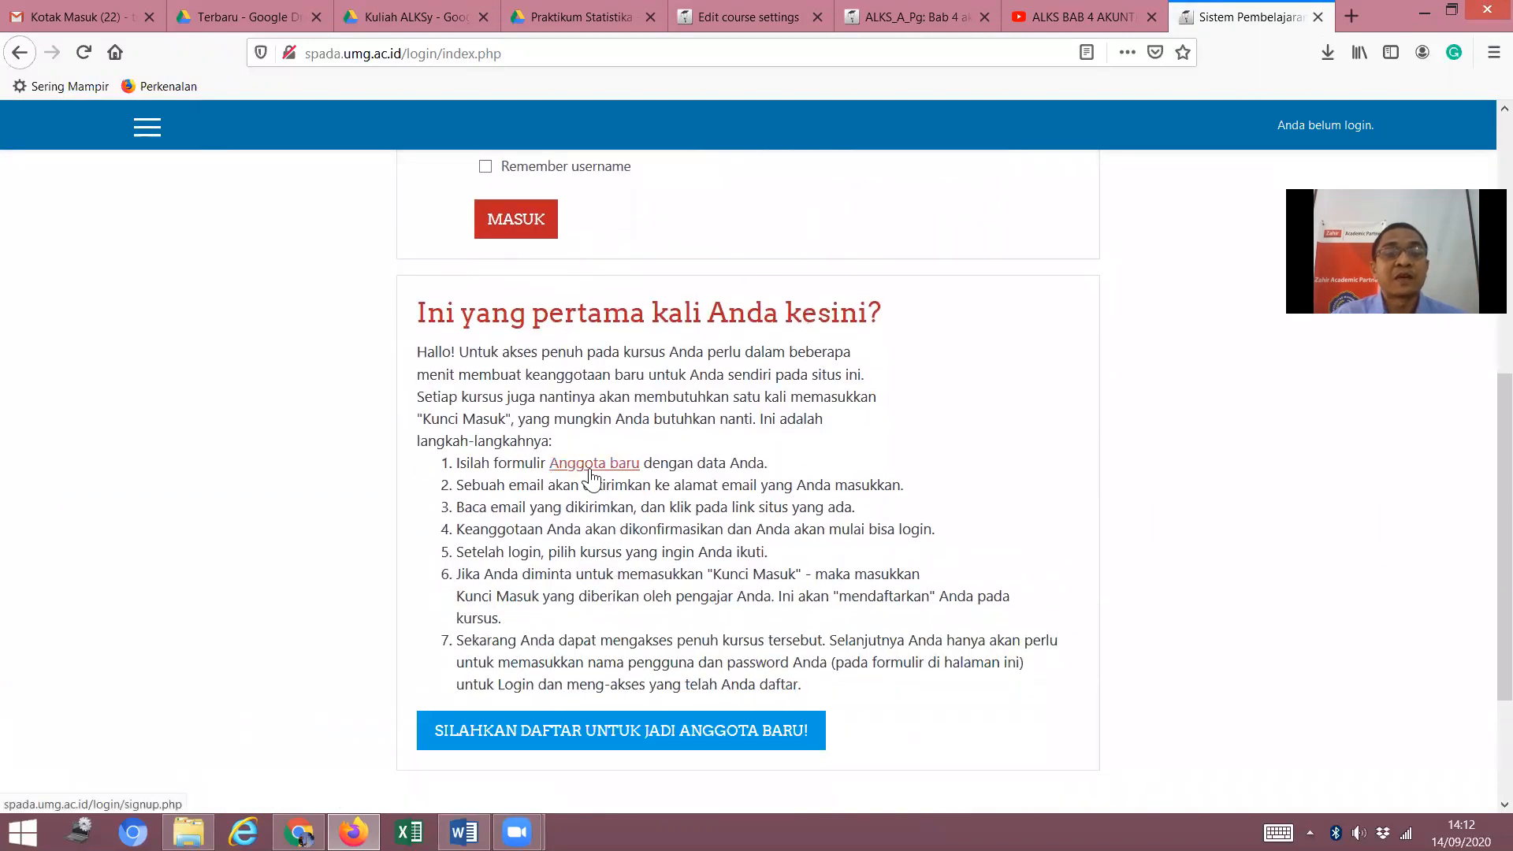
{"action": "left_click", "coordinate": [595, 463]}
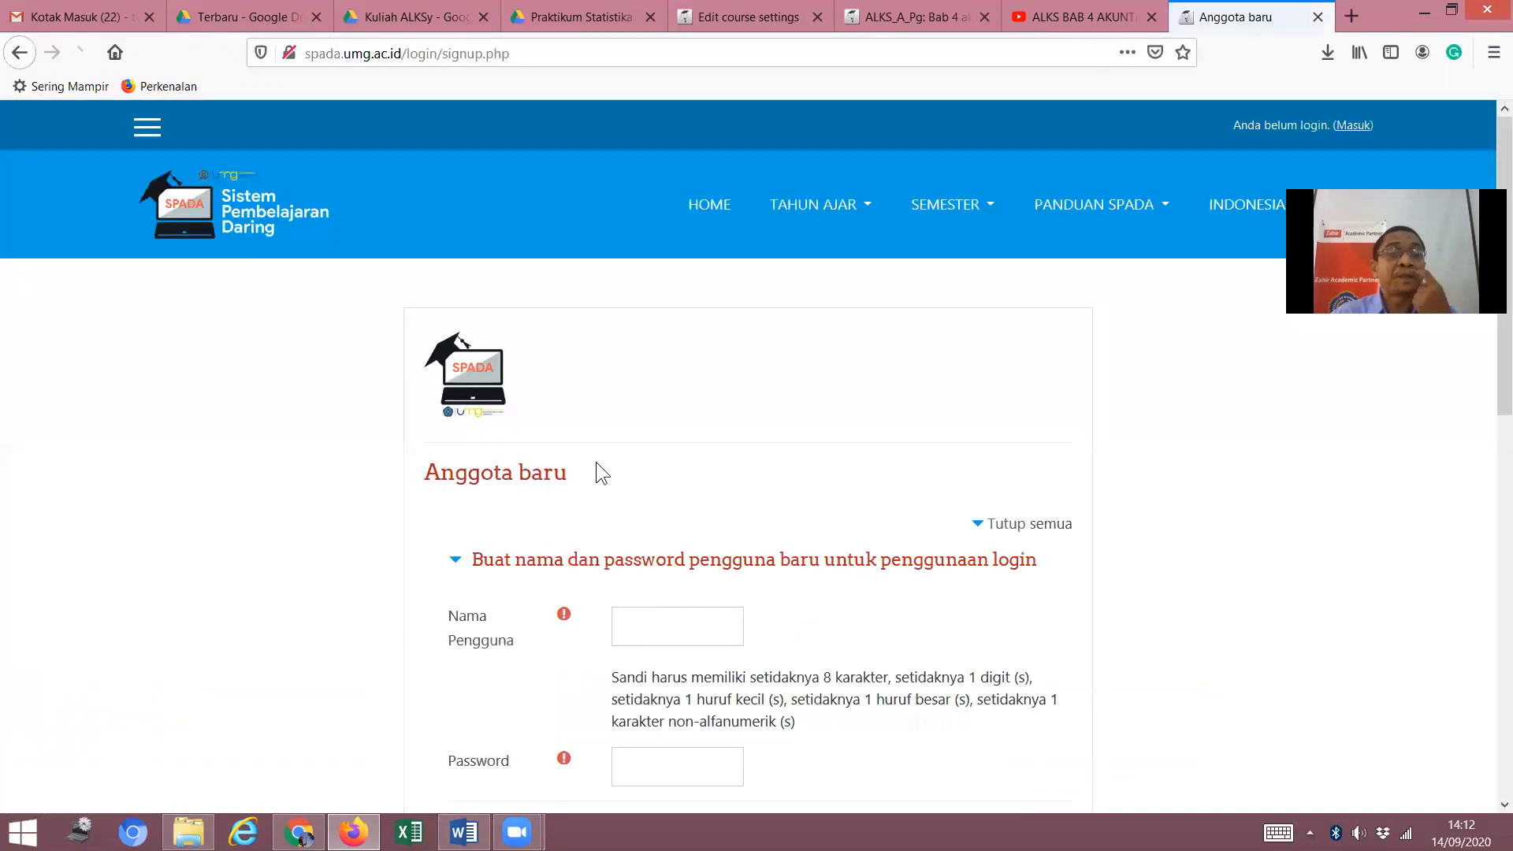
Try the empty Nama Pengguna and Password fields on the sign-up form.
{"action": "scroll", "coordinate": [1103, 374], "scroll_direction": "down", "scroll_amount": 2}
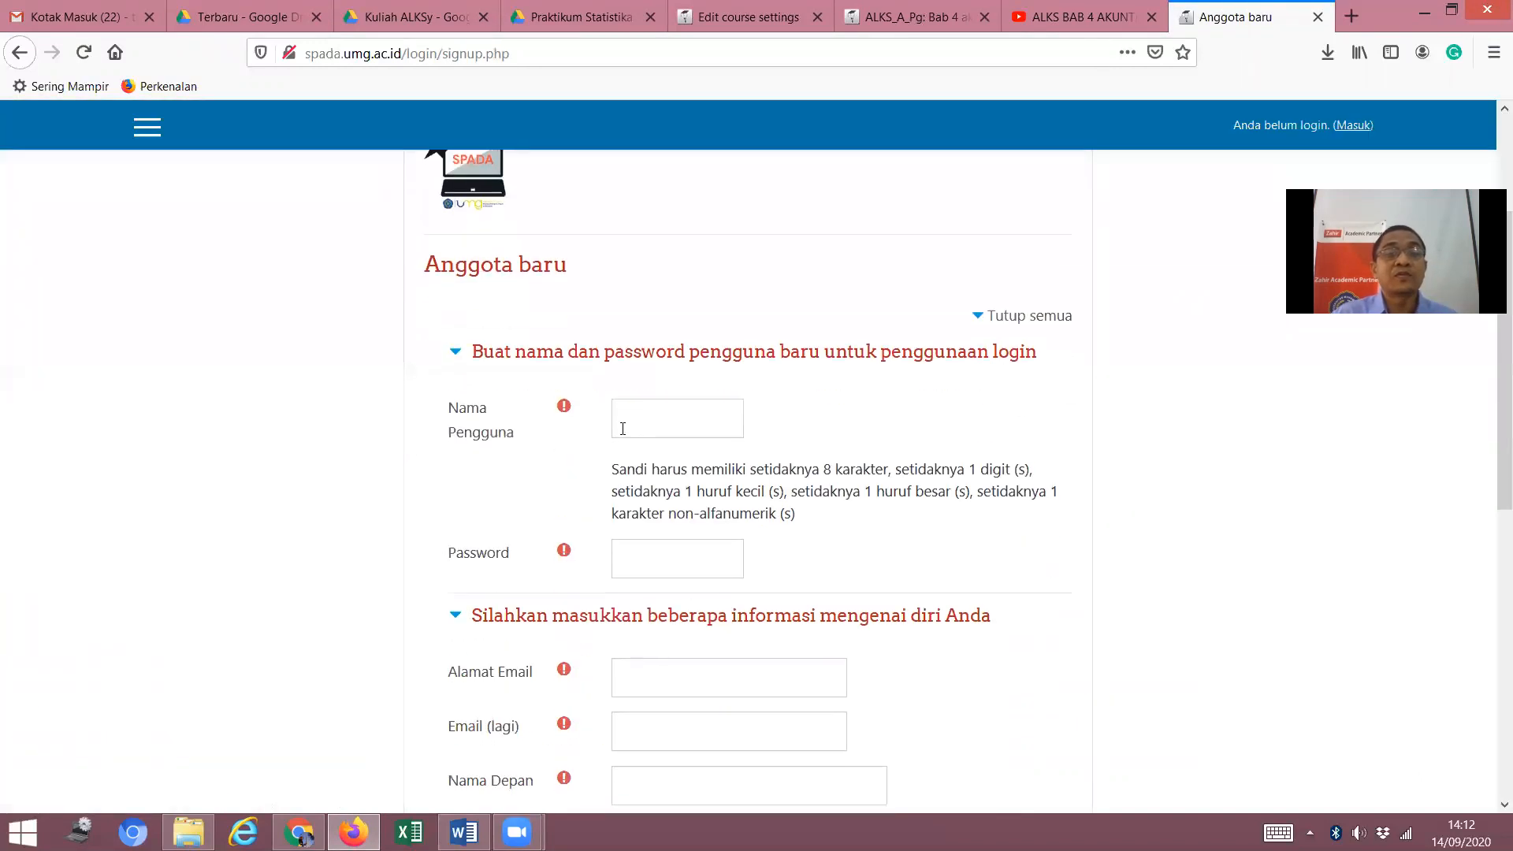
{"action": "left_click", "coordinate": [669, 410]}
{"action": "left_click_drag", "start_coordinate": [818, 407], "coordinate": [786, 432]}
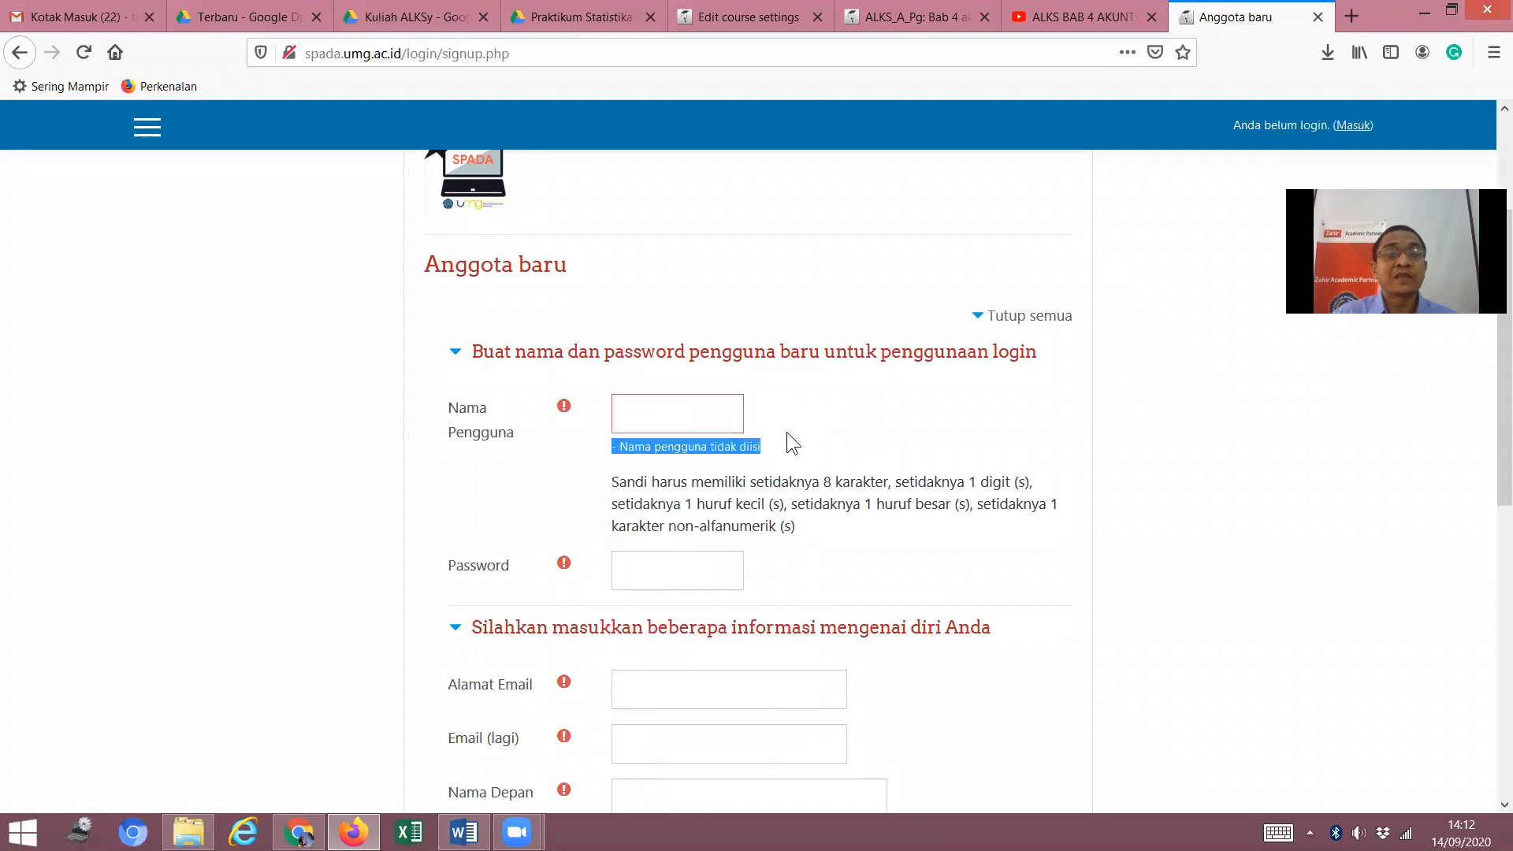
{"action": "left_click", "coordinate": [672, 568]}
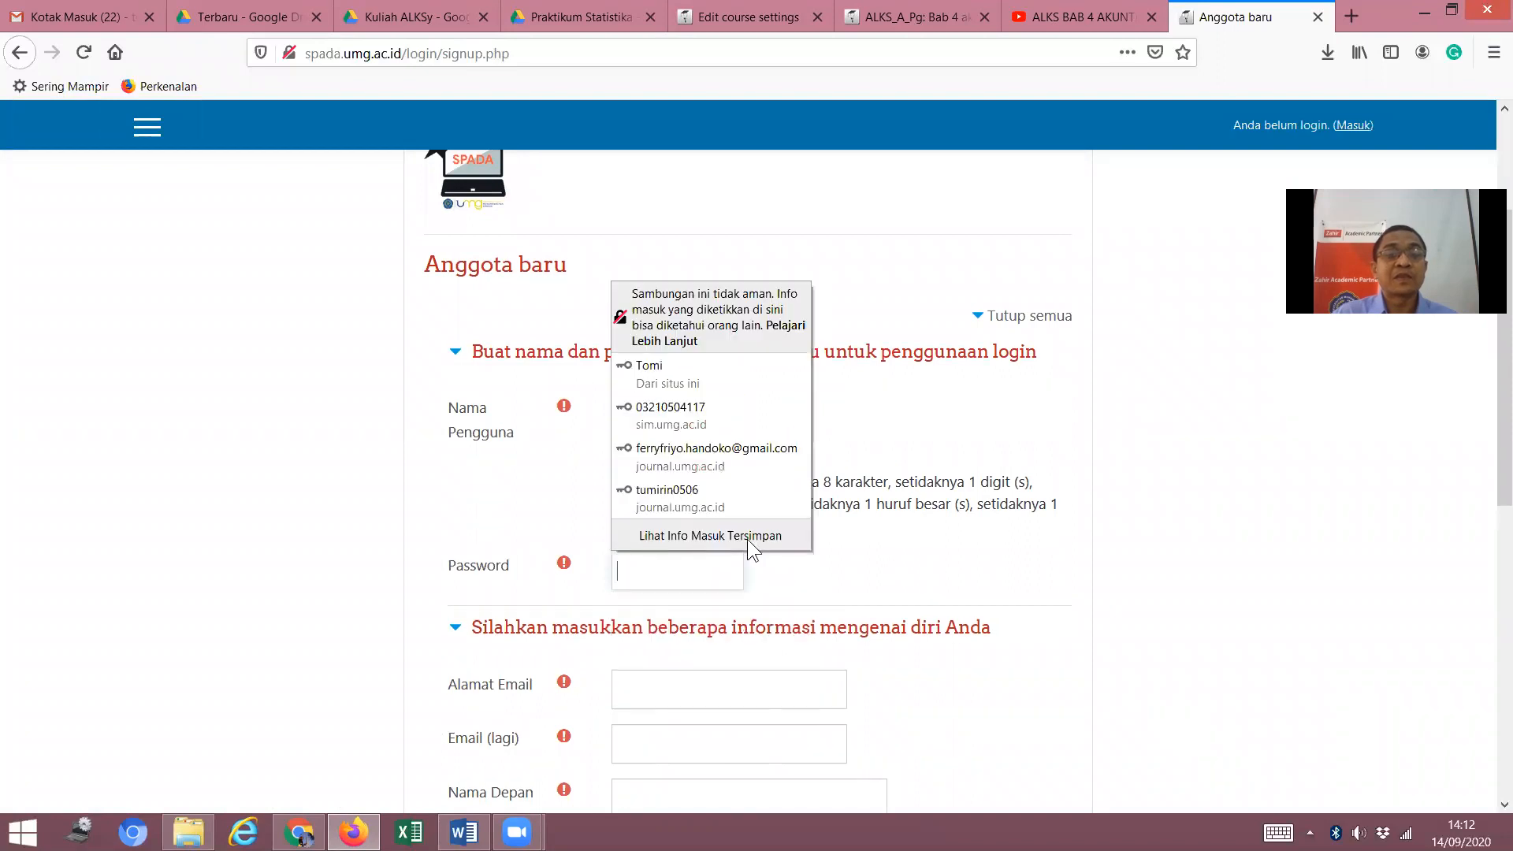
{"action": "left_click", "coordinate": [694, 575]}
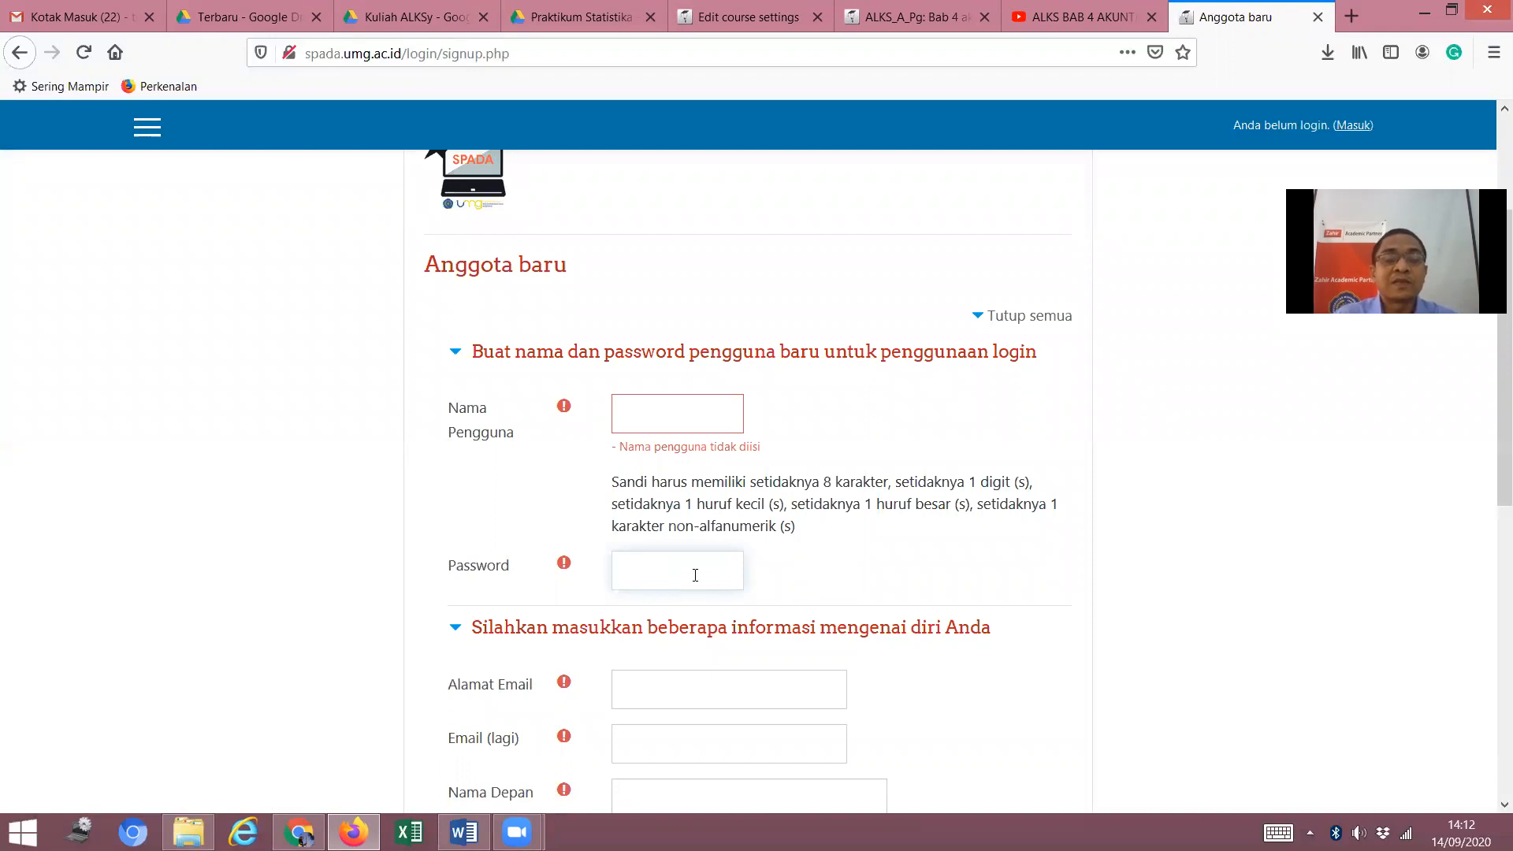
Look over the rest of the sign-up form, then return to the login page.
{"action": "scroll", "coordinate": [788, 571], "scroll_direction": "down", "scroll_amount": 1}
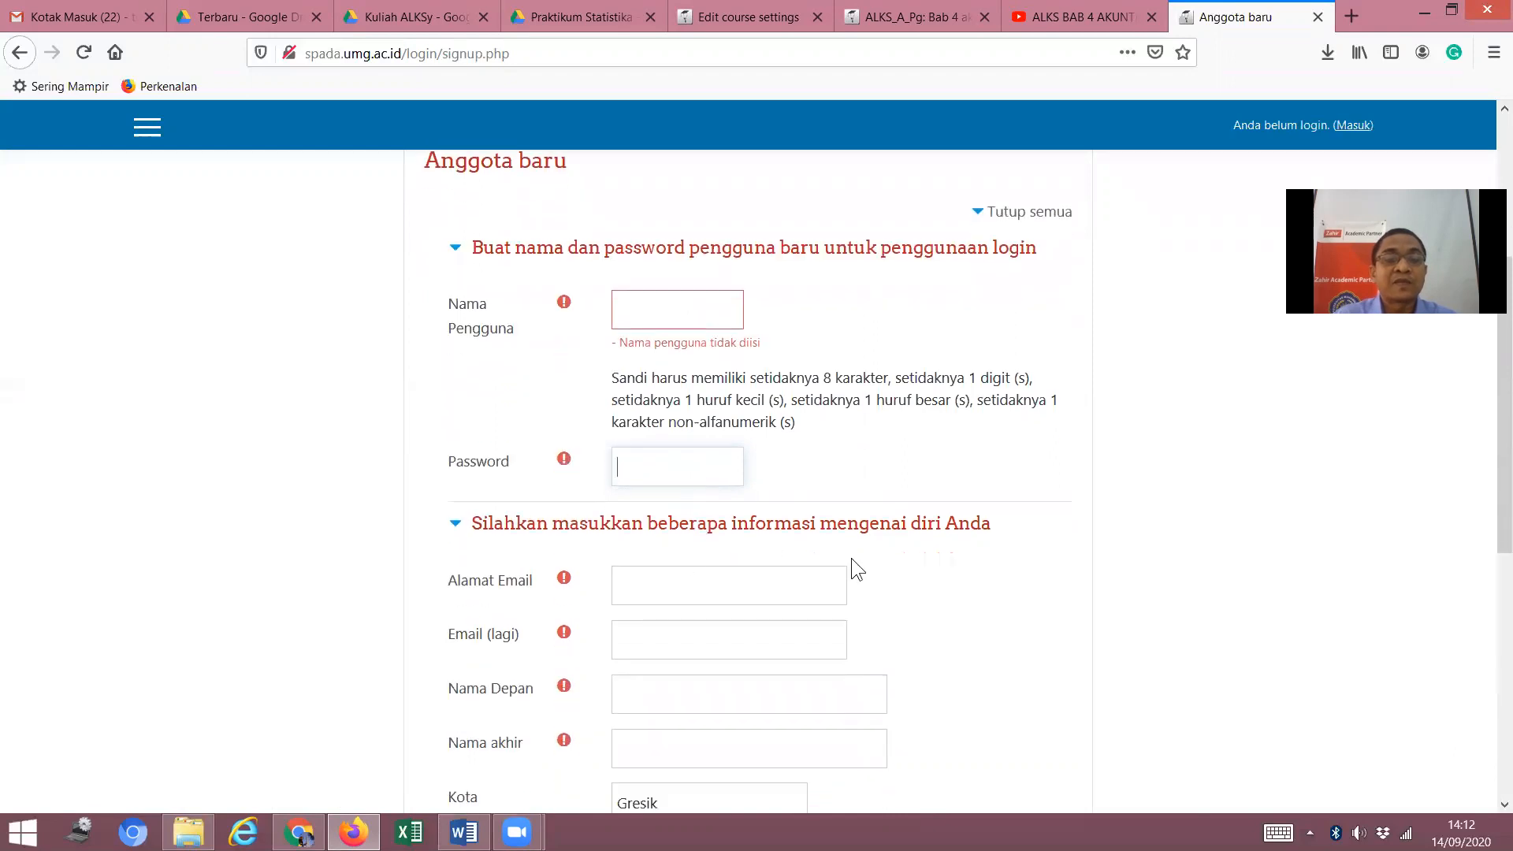
{"action": "left_click", "coordinate": [689, 588]}
{"action": "scroll", "coordinate": [698, 580], "scroll_direction": "down", "scroll_amount": 5}
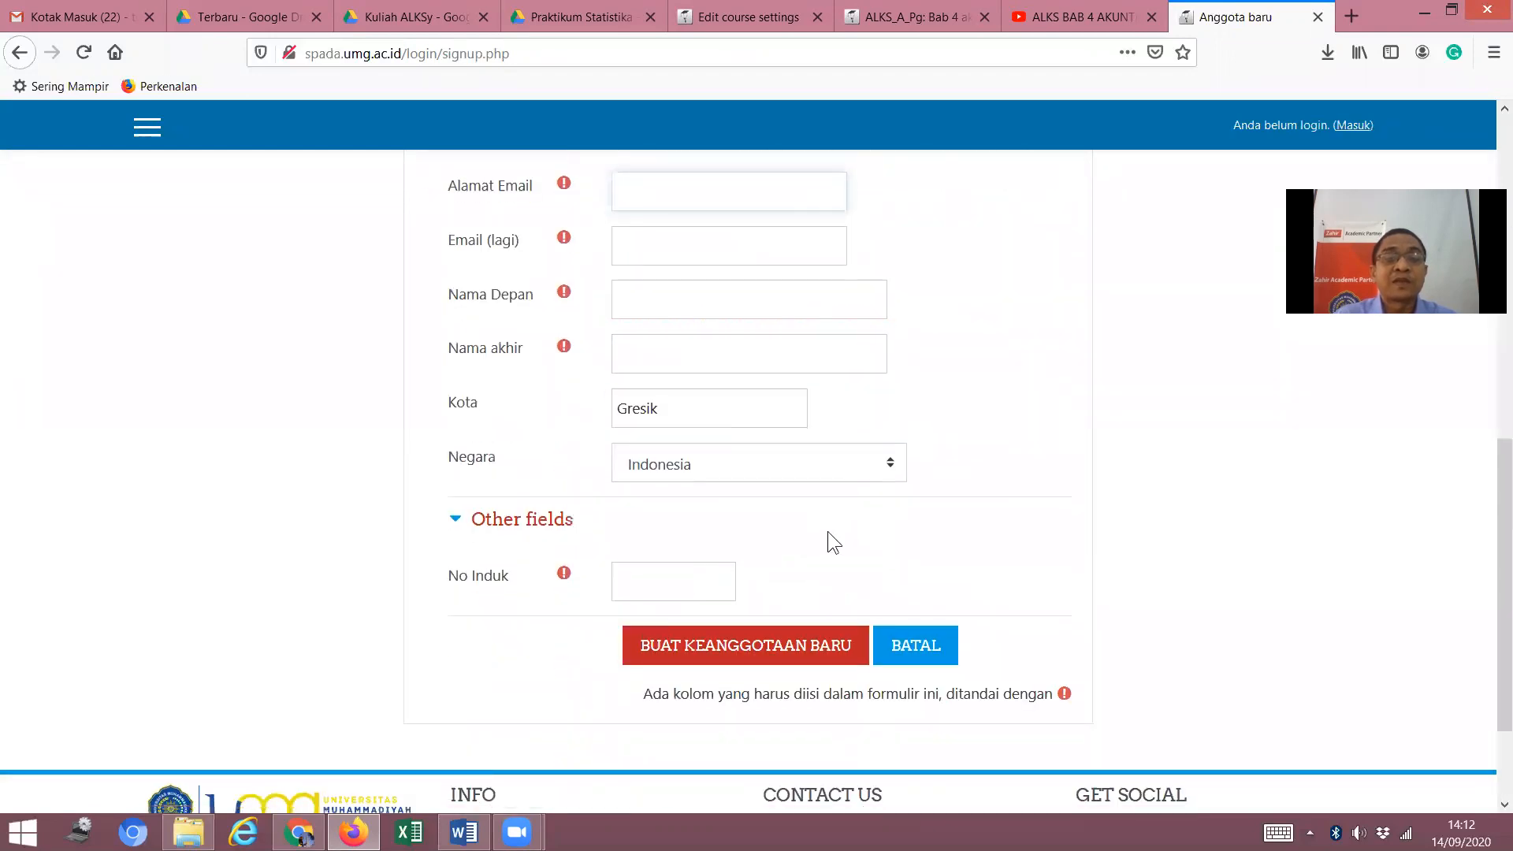
{"action": "scroll", "coordinate": [758, 562], "scroll_direction": "up", "scroll_amount": 10}
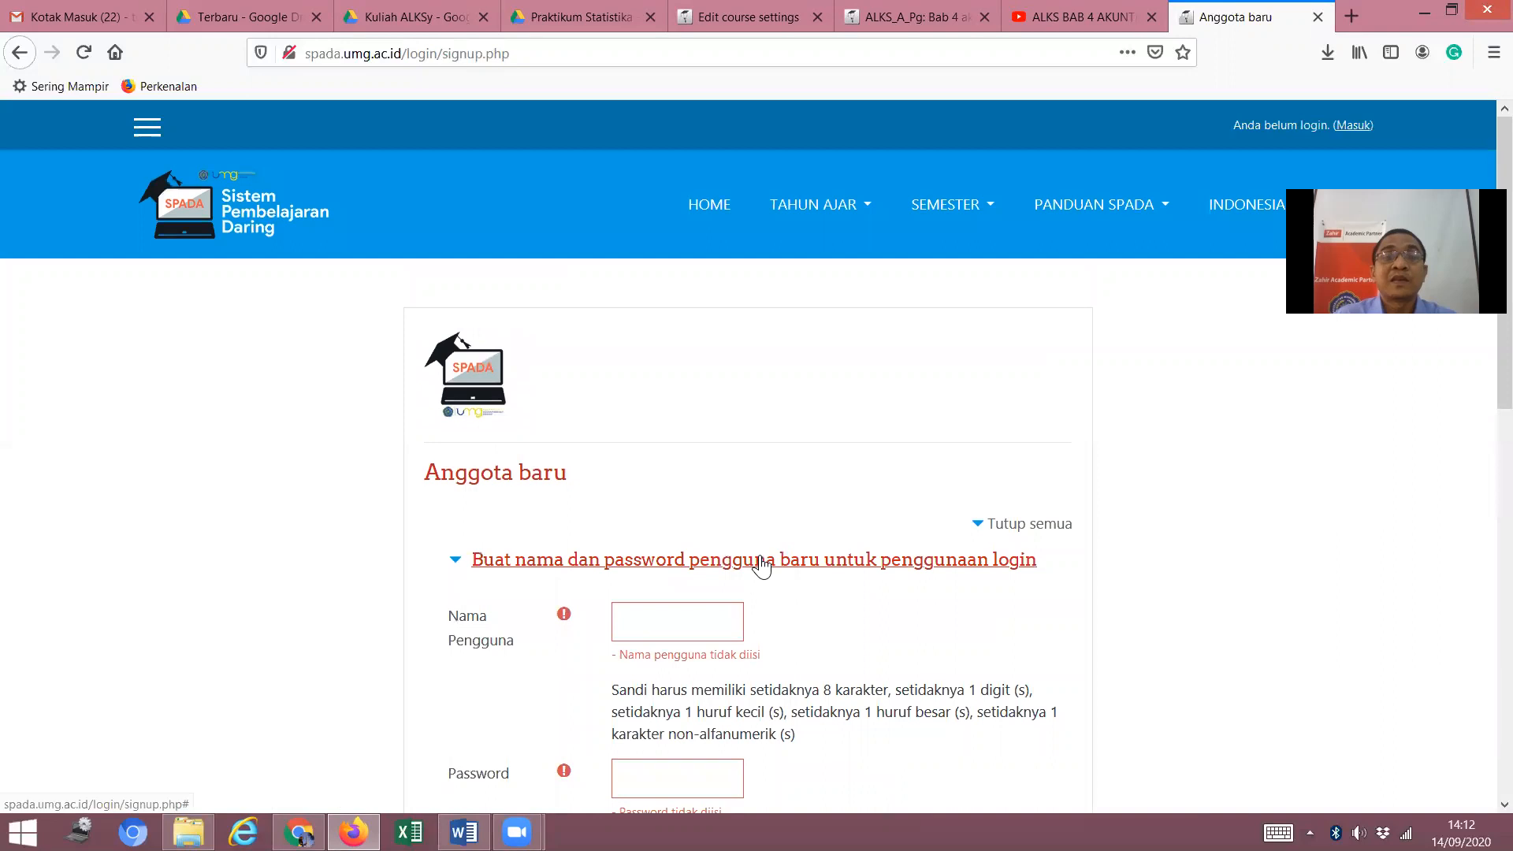
{"action": "scroll", "coordinate": [780, 561], "scroll_direction": "down", "scroll_amount": 5}
{"action": "scroll", "coordinate": [776, 556], "scroll_direction": "up", "scroll_amount": 5}
{"action": "scroll", "coordinate": [778, 560], "scroll_direction": "down", "scroll_amount": 3}
{"action": "scroll", "coordinate": [778, 559], "scroll_direction": "down", "scroll_amount": 2}
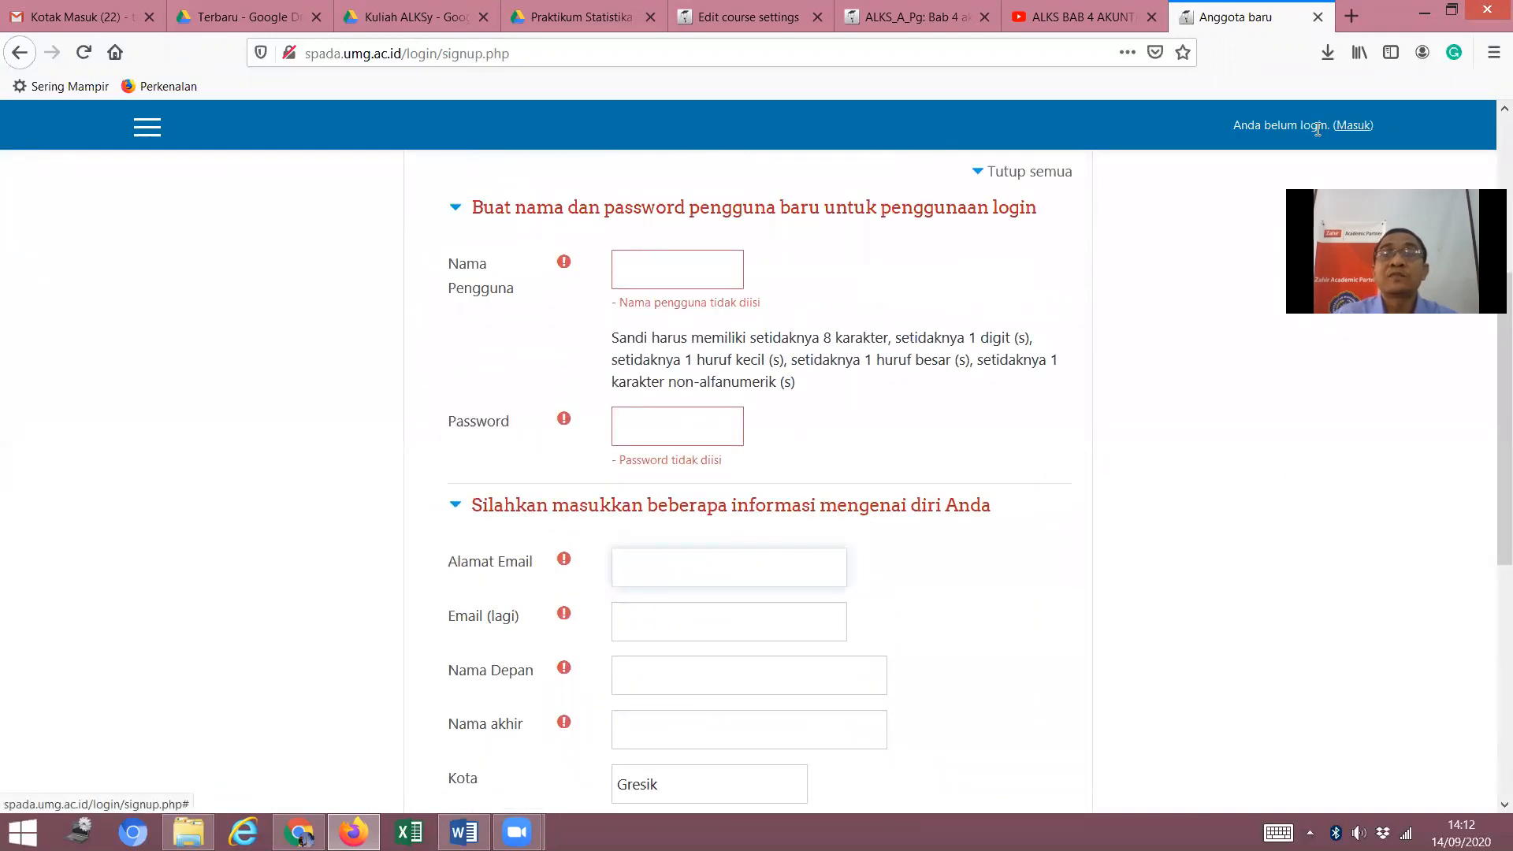
{"action": "scroll", "coordinate": [1344, 135], "scroll_direction": "up", "scroll_amount": 5}
{"action": "left_click", "coordinate": [1352, 125]}
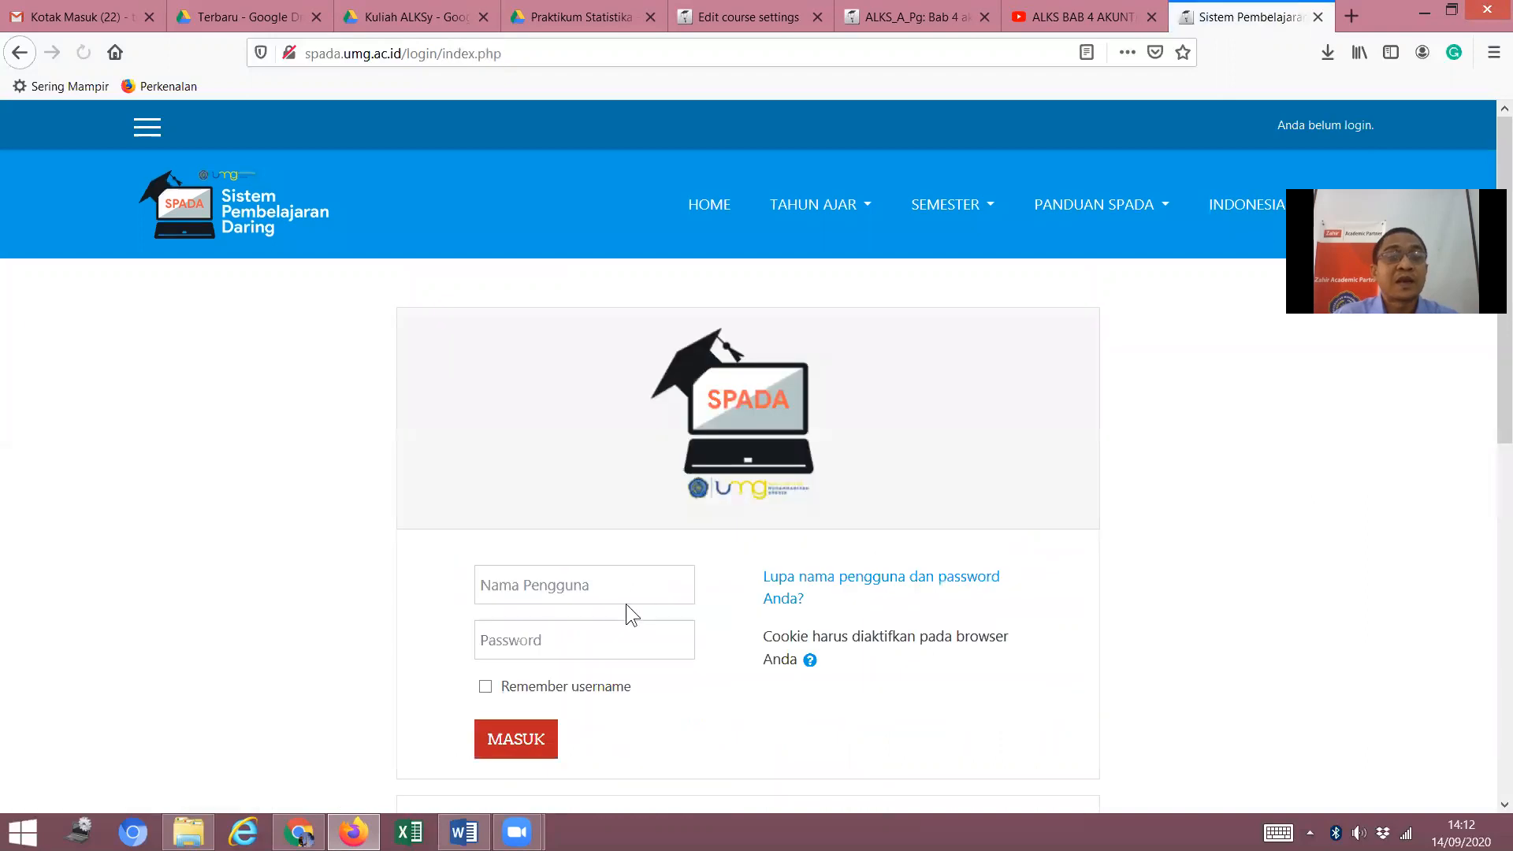
Log in with the saved Firefox credentials.
{"action": "left_click", "coordinate": [619, 591]}
{"action": "left_click", "coordinate": [529, 395]}
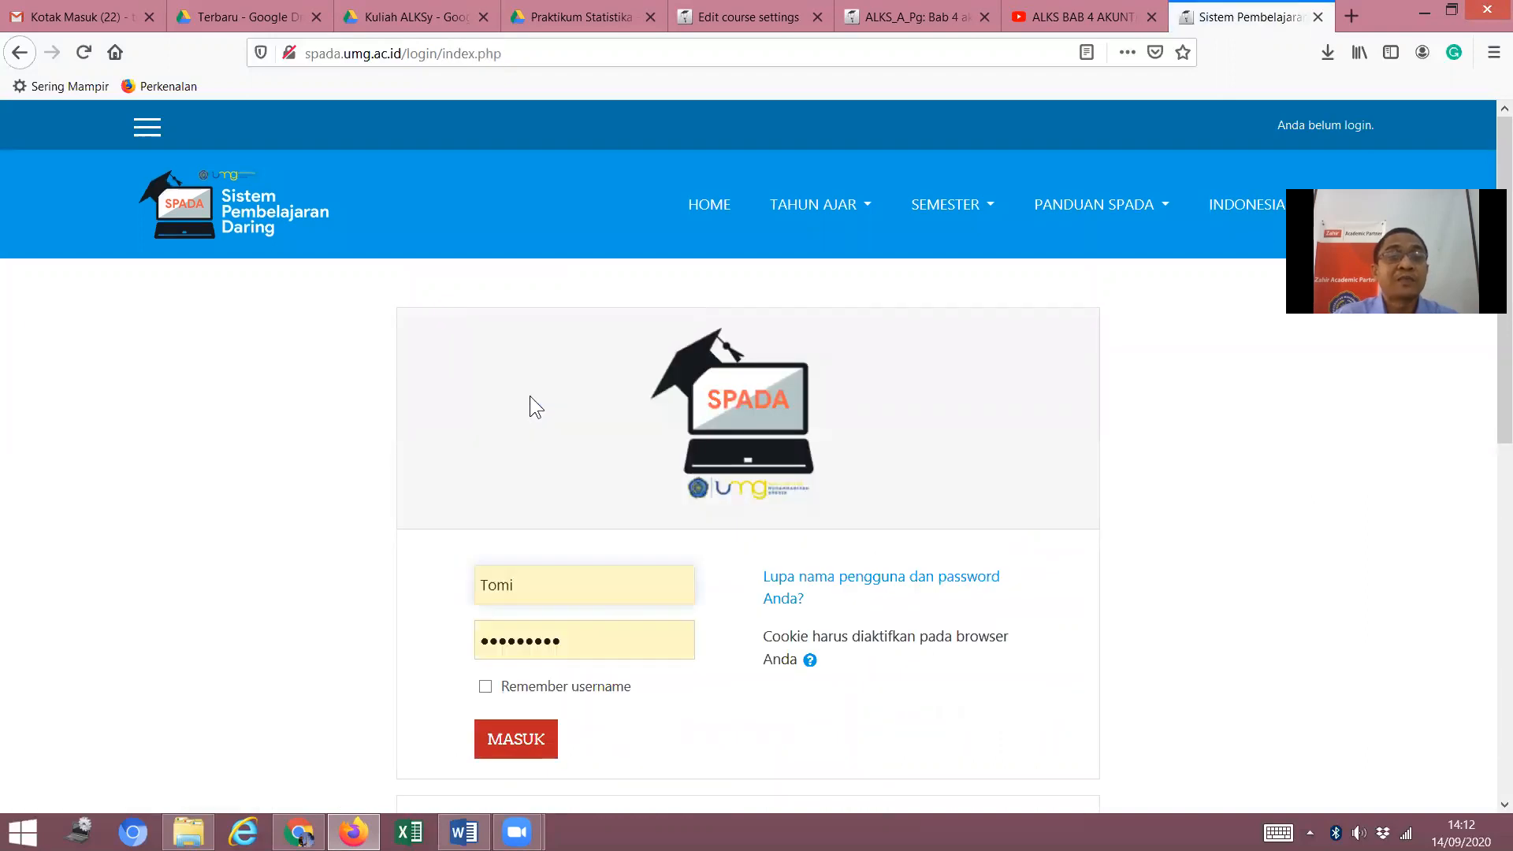
{"action": "scroll", "coordinate": [553, 577], "scroll_direction": "down", "scroll_amount": 3}
{"action": "left_click", "coordinate": [516, 535]}
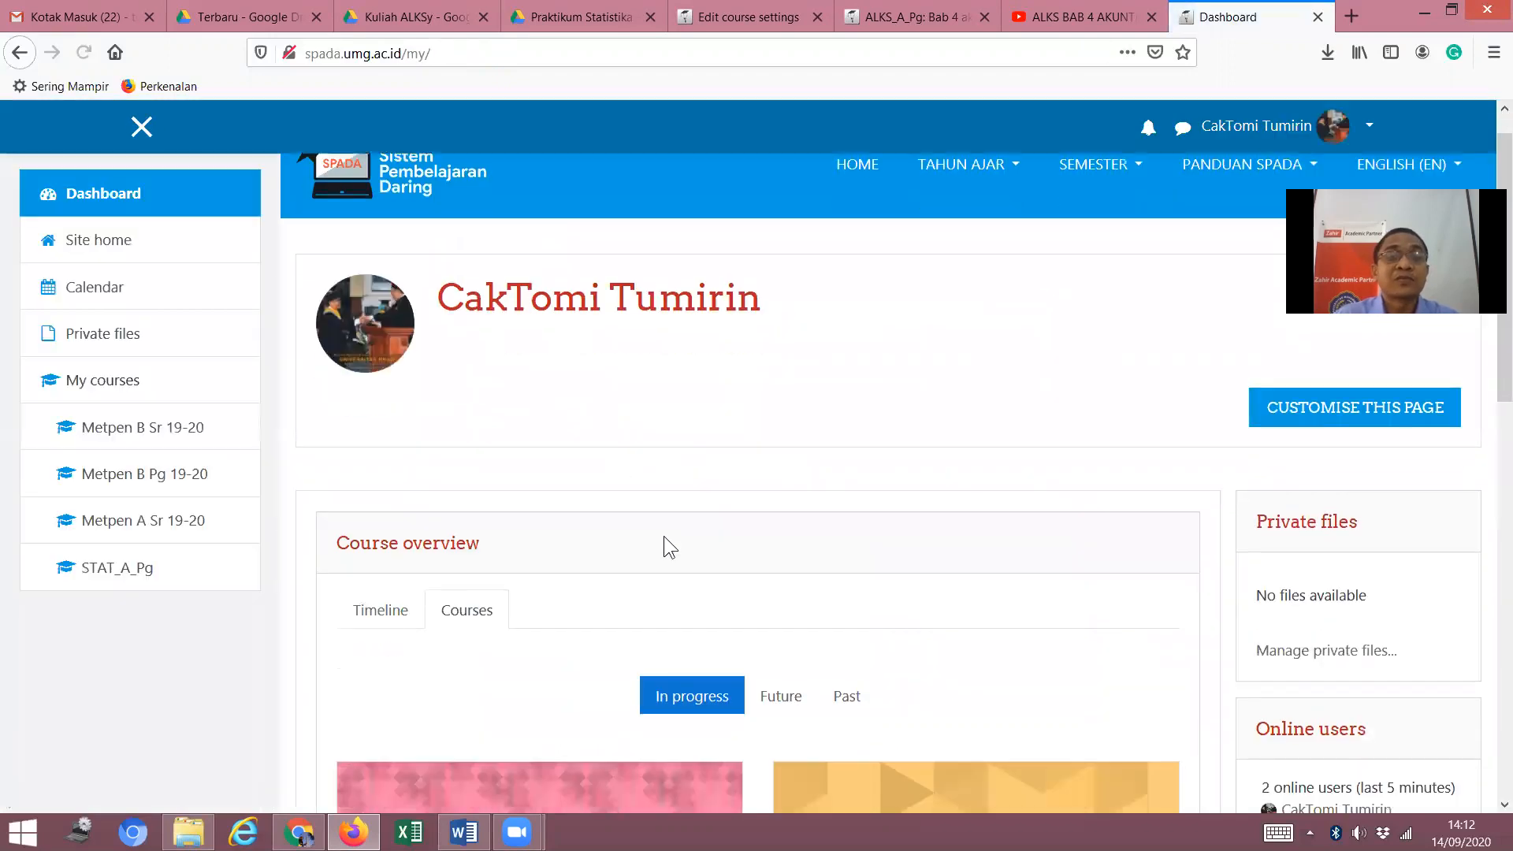
Switch the Dashboard's Course overview to Timeline, then back to Courses.
{"action": "scroll", "coordinate": [666, 537], "scroll_direction": "down", "scroll_amount": 5}
{"action": "scroll", "coordinate": [667, 536], "scroll_direction": "up", "scroll_amount": 3}
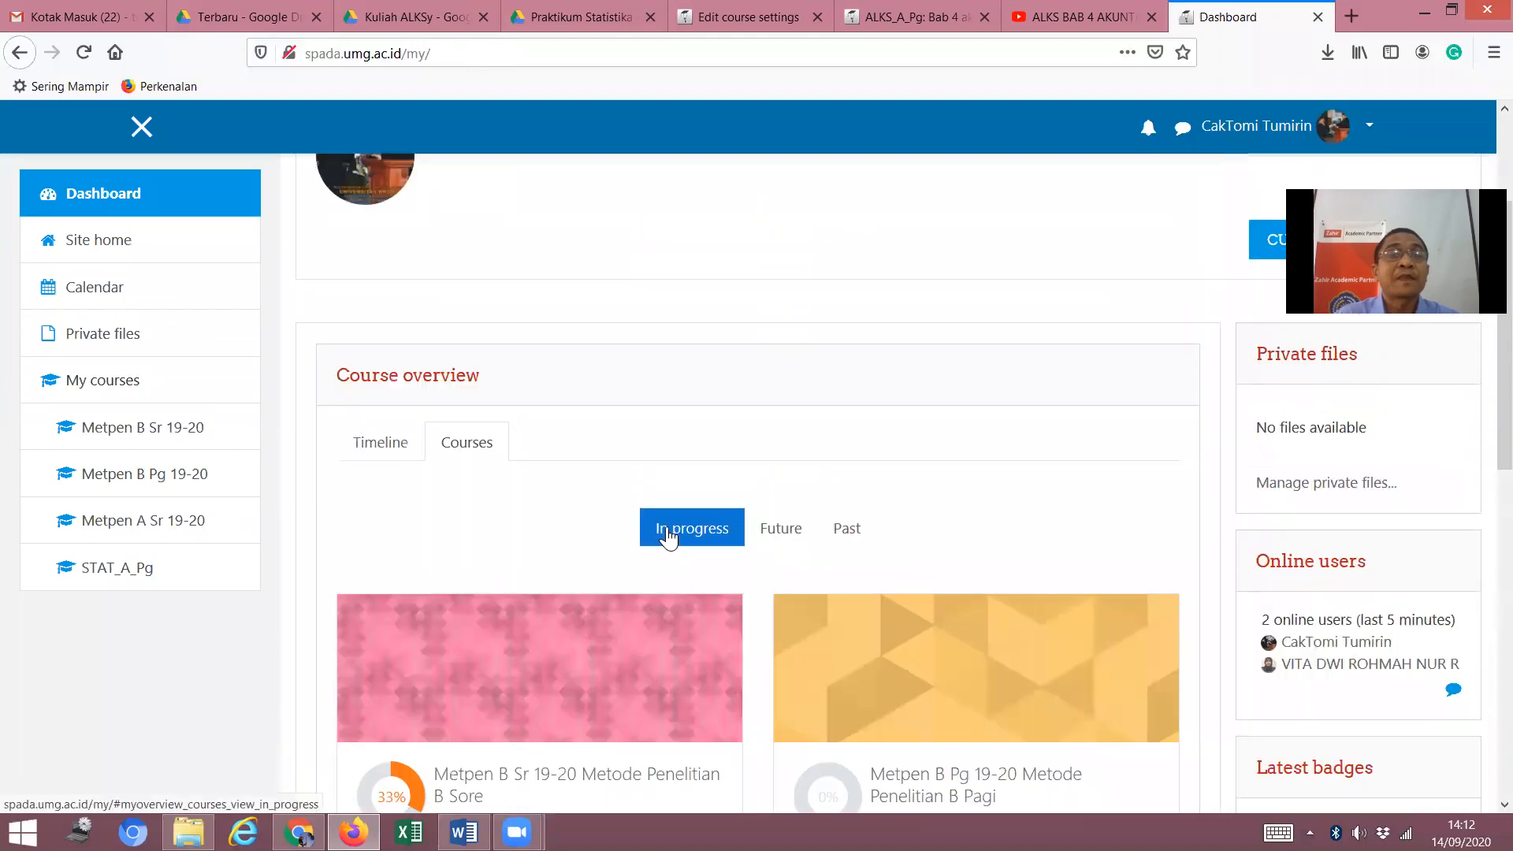
{"action": "scroll", "coordinate": [667, 536], "scroll_direction": "down", "scroll_amount": 2}
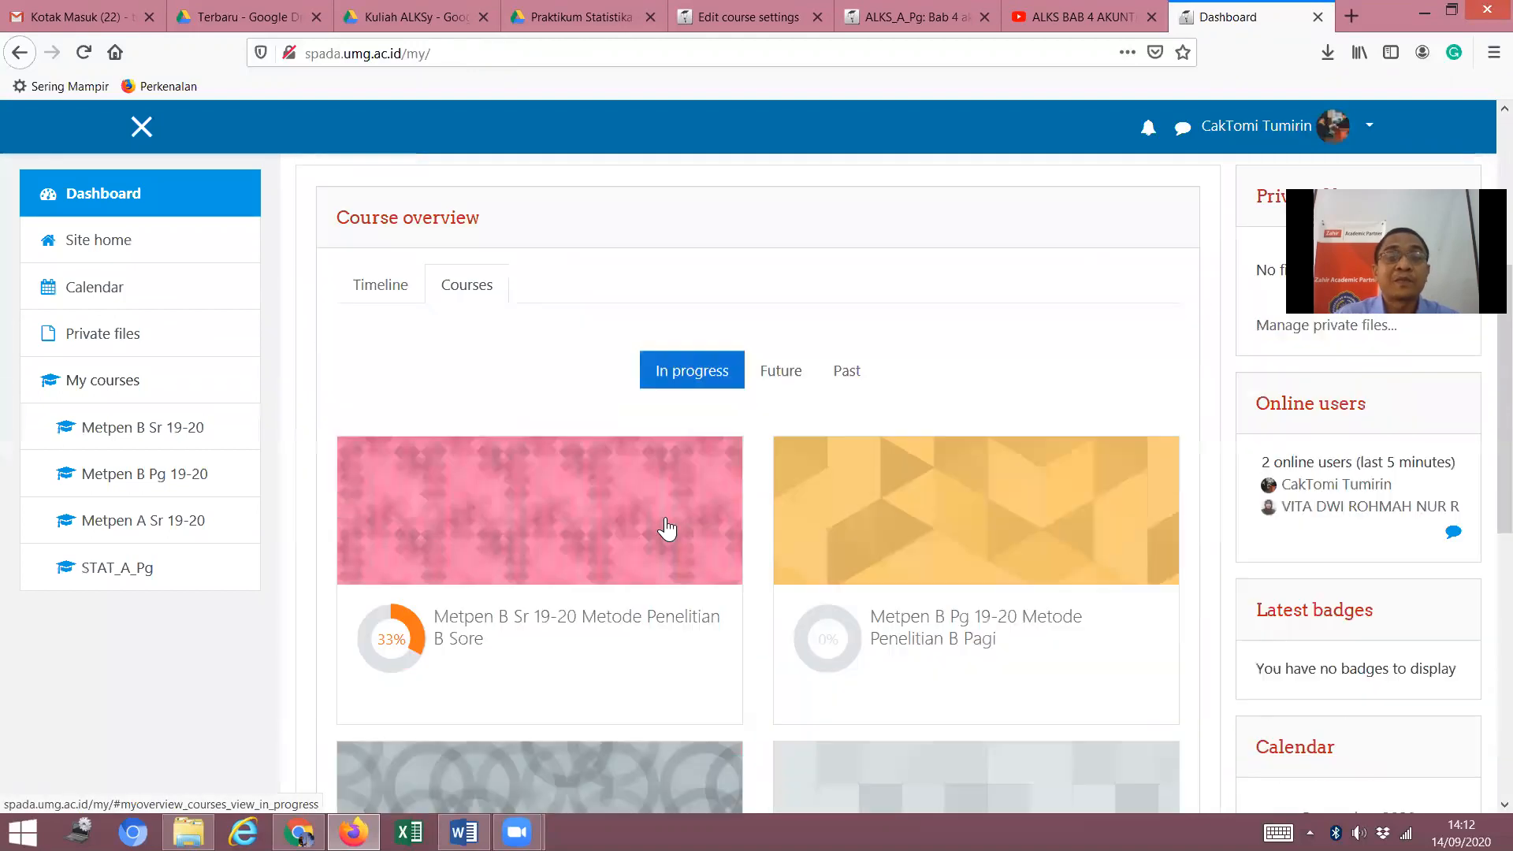
{"action": "scroll", "coordinate": [667, 529], "scroll_direction": "down", "scroll_amount": 1}
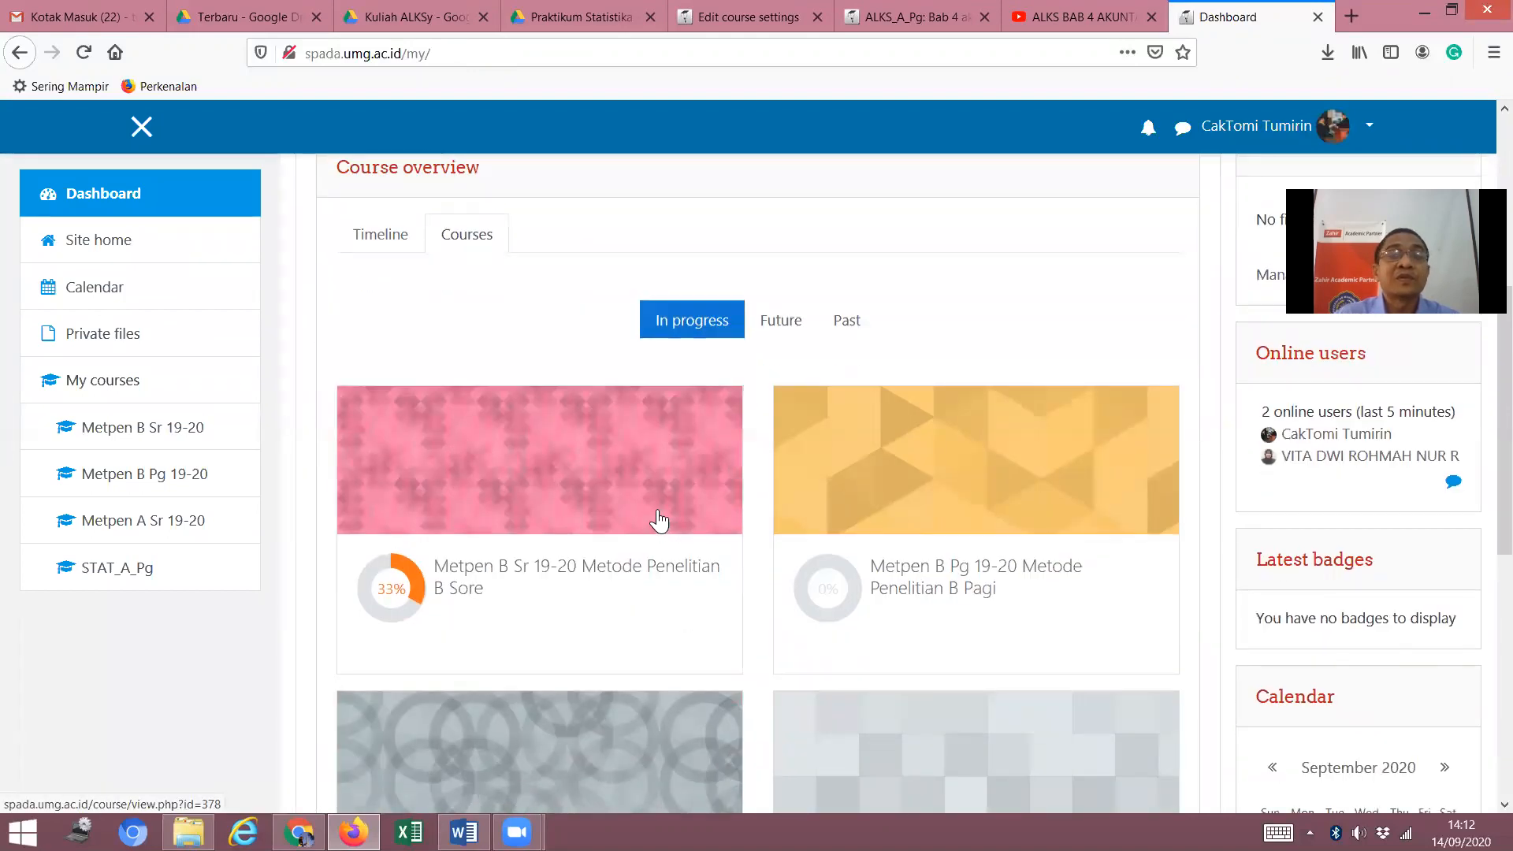
{"action": "scroll", "coordinate": [662, 520], "scroll_direction": "up", "scroll_amount": 2}
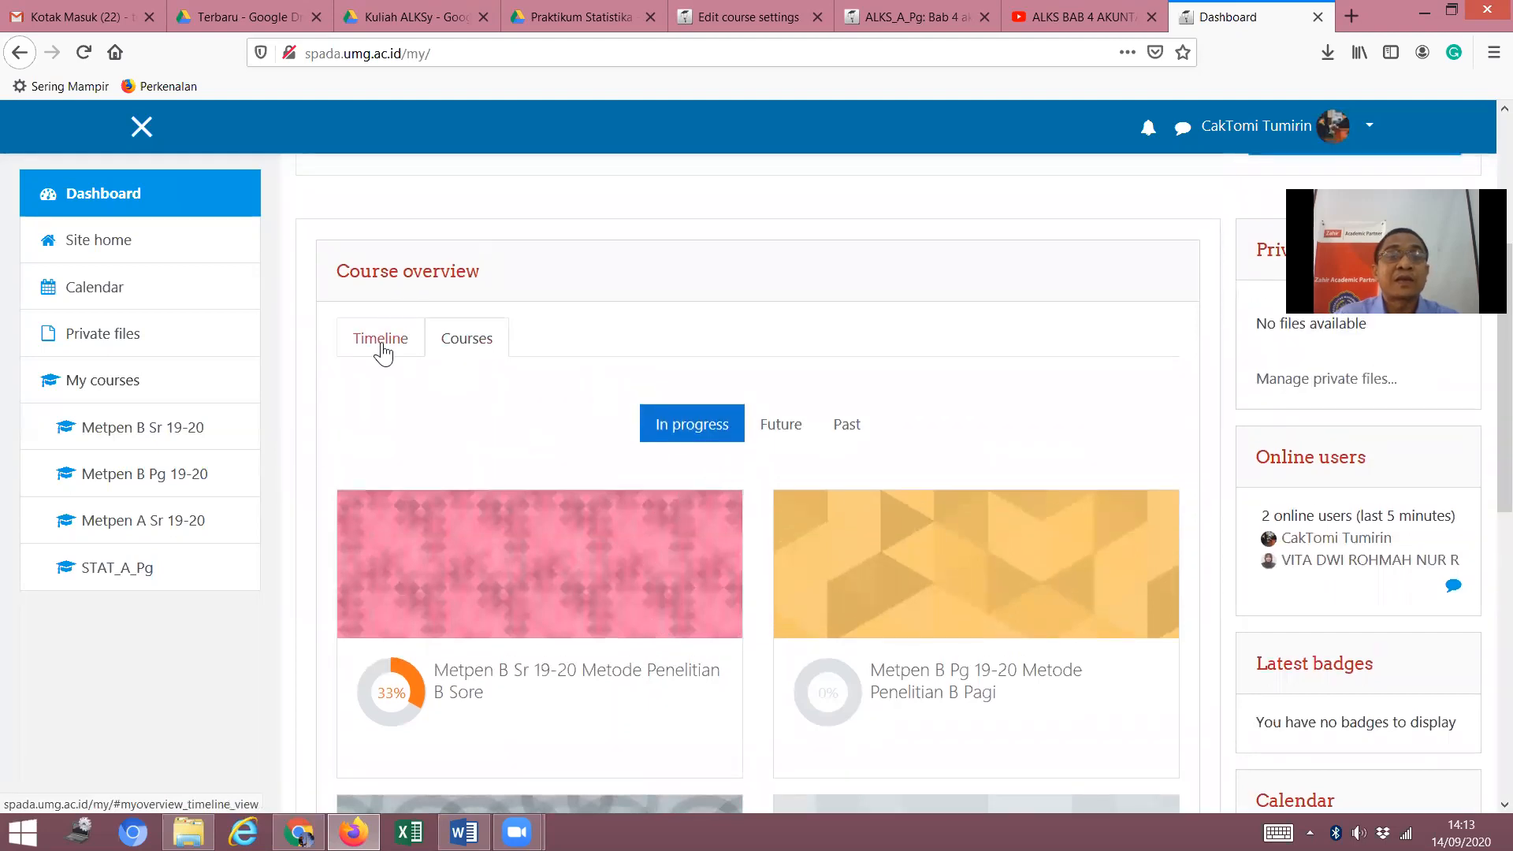
{"action": "left_click", "coordinate": [382, 347]}
{"action": "left_click", "coordinate": [472, 359]}
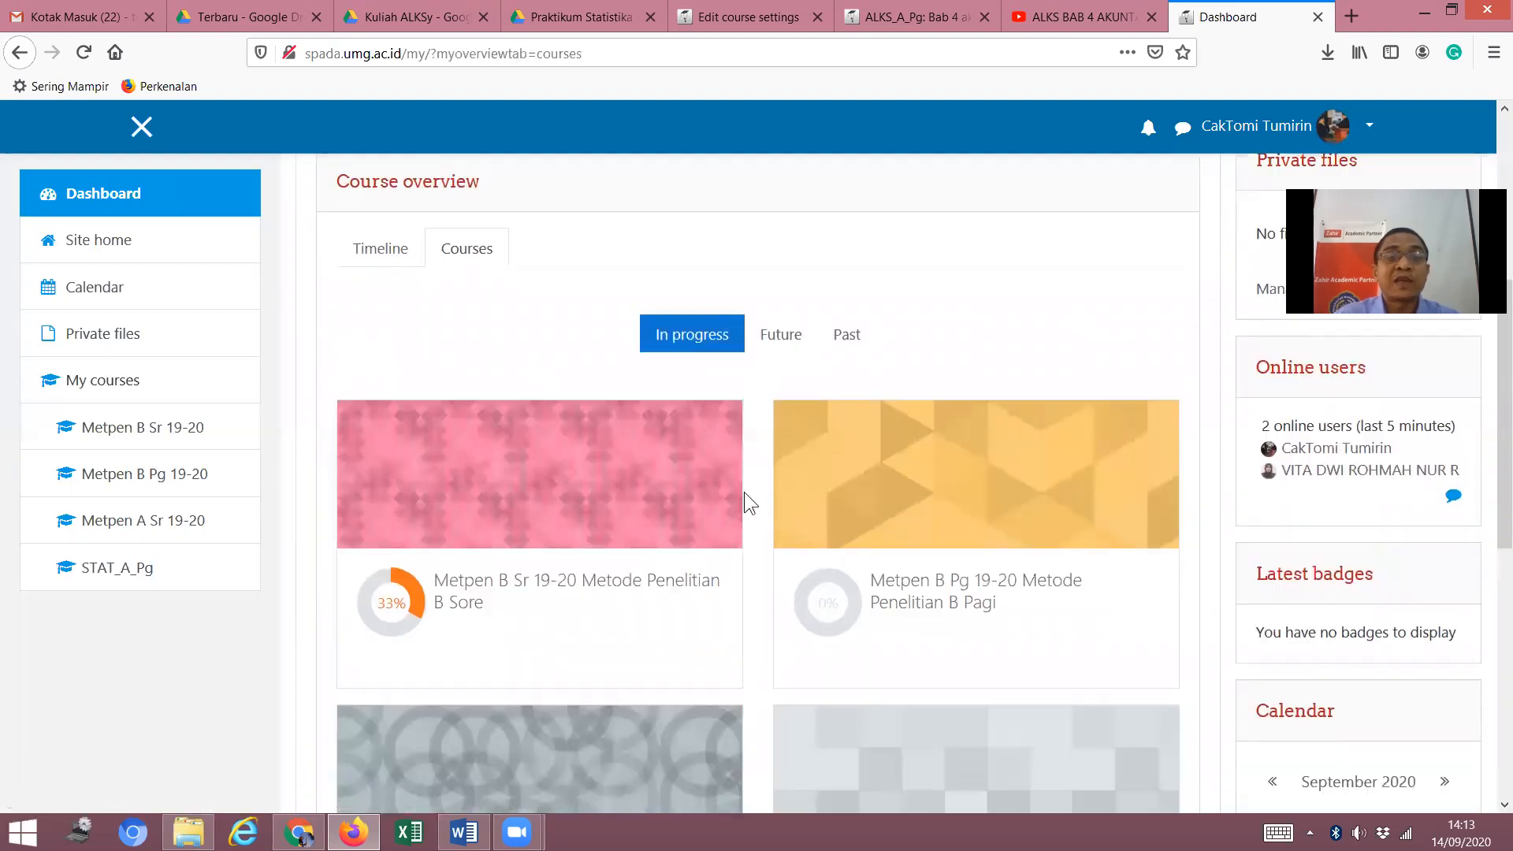
{"action": "scroll", "coordinate": [788, 492], "scroll_direction": "down", "scroll_amount": 2}
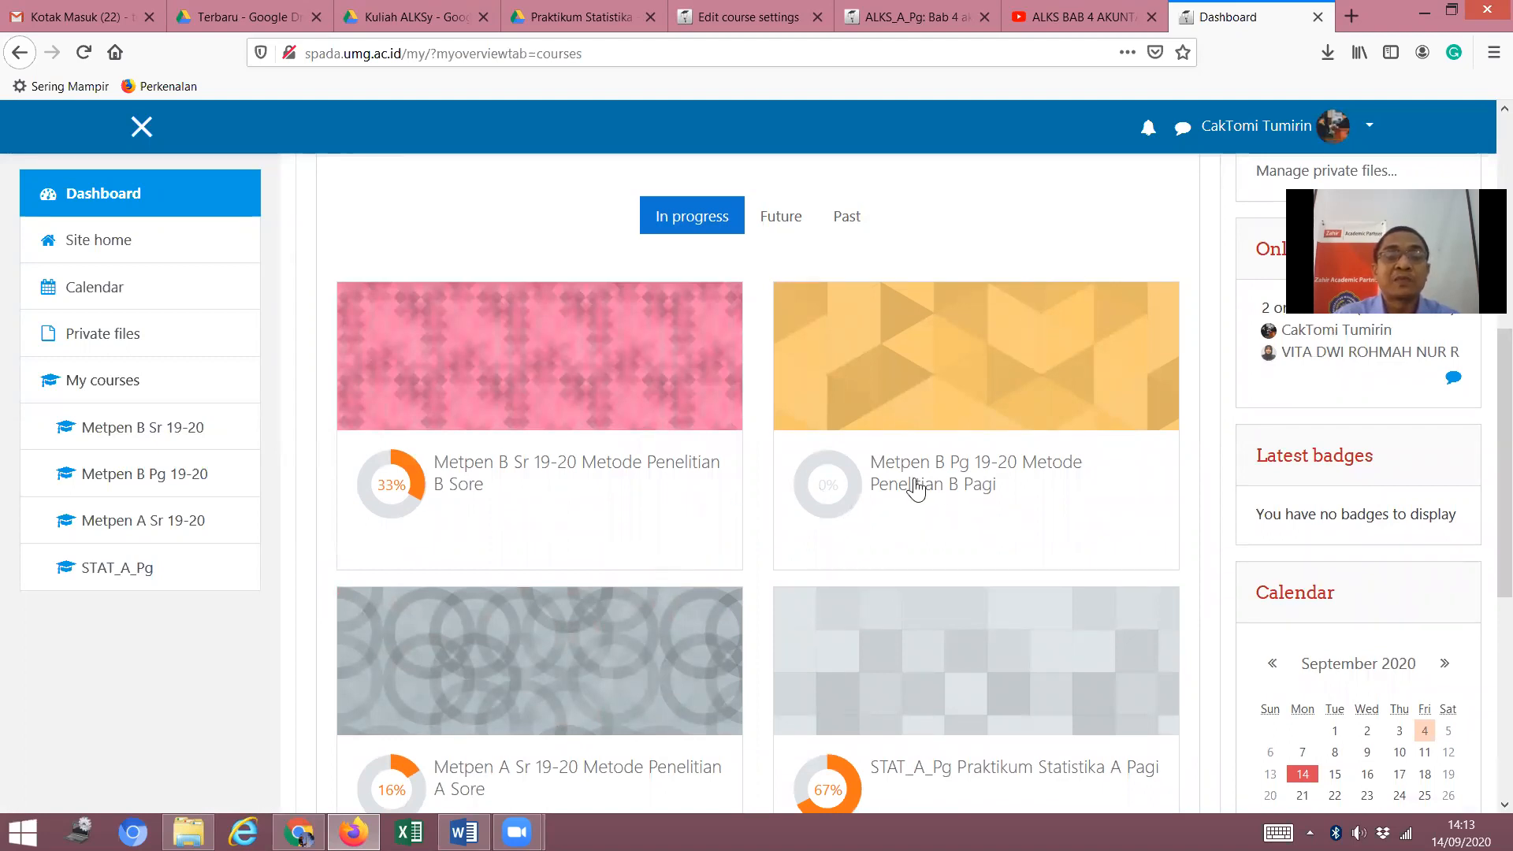
{"action": "scroll", "coordinate": [908, 501], "scroll_direction": "up", "scroll_amount": 8}
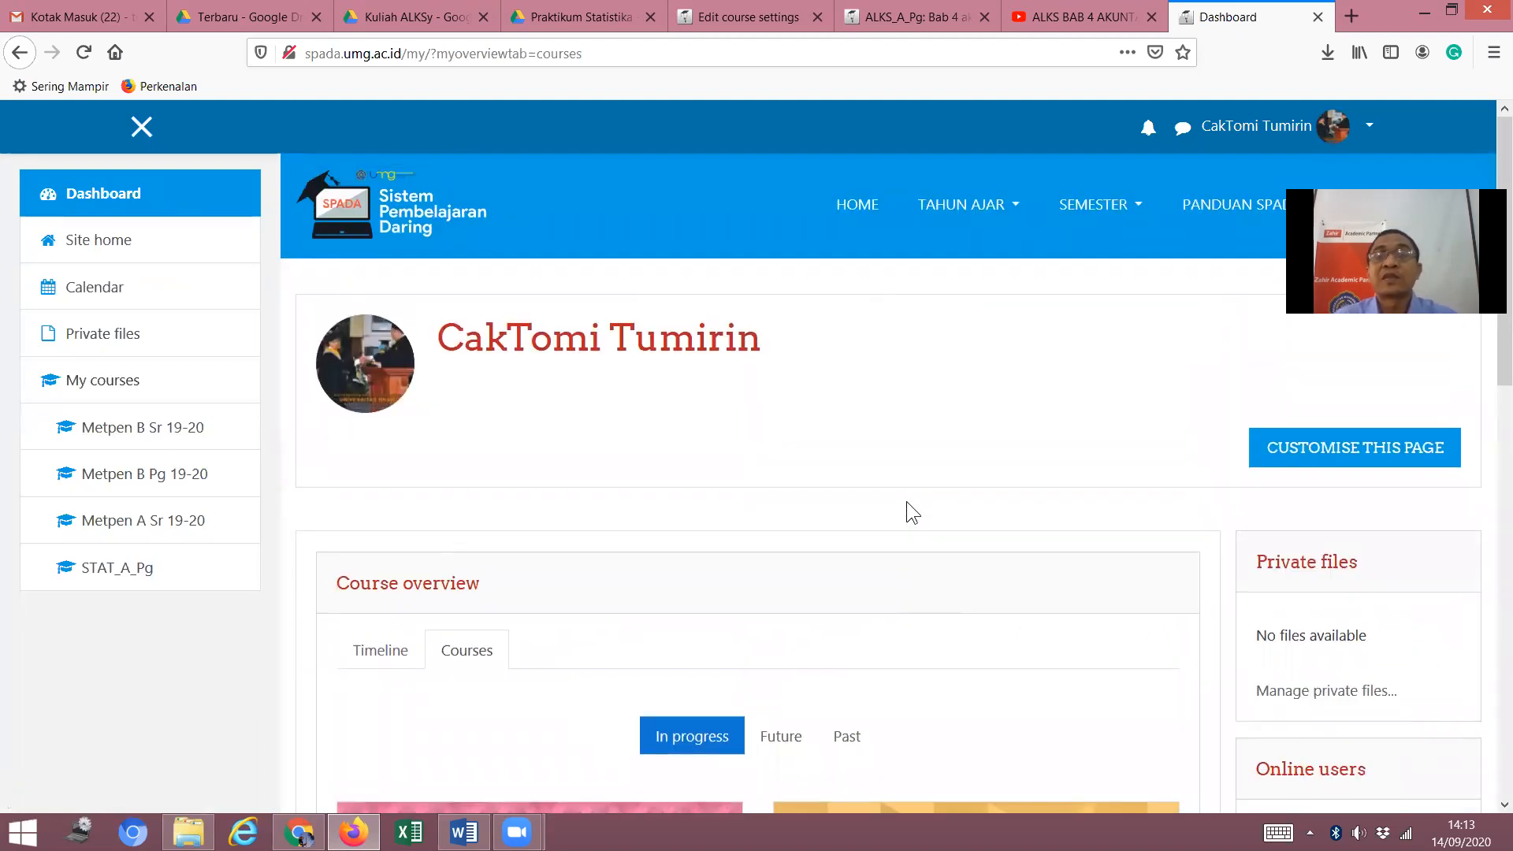
Open the Gasal 2020 - 2021 semester course list from the SEMESTER menu.
{"action": "left_click", "coordinate": [1137, 210]}
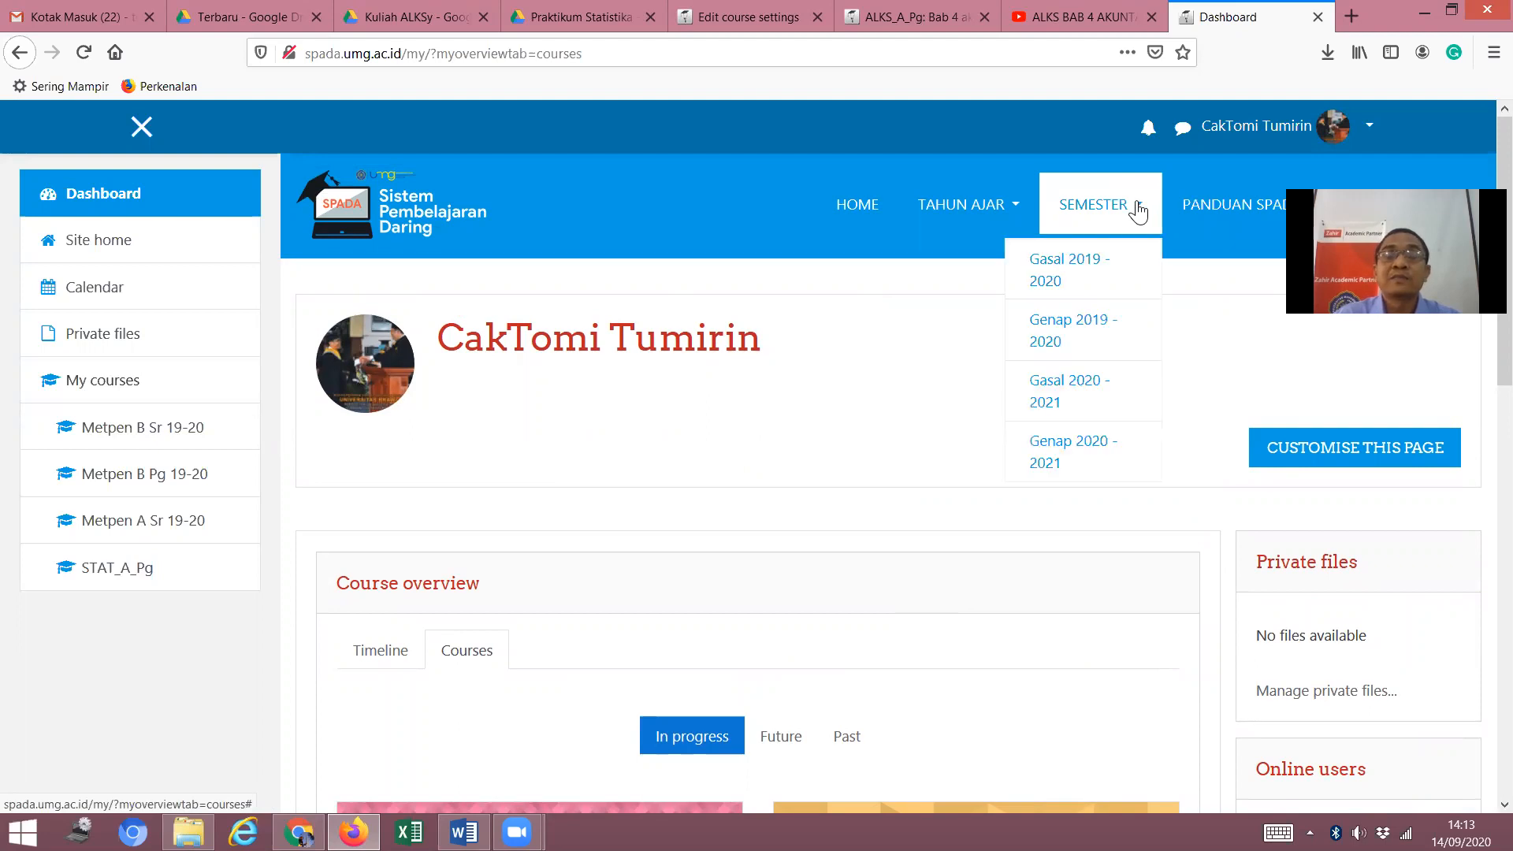
{"action": "scroll", "coordinate": [709, 630], "scroll_direction": "down", "scroll_amount": 2}
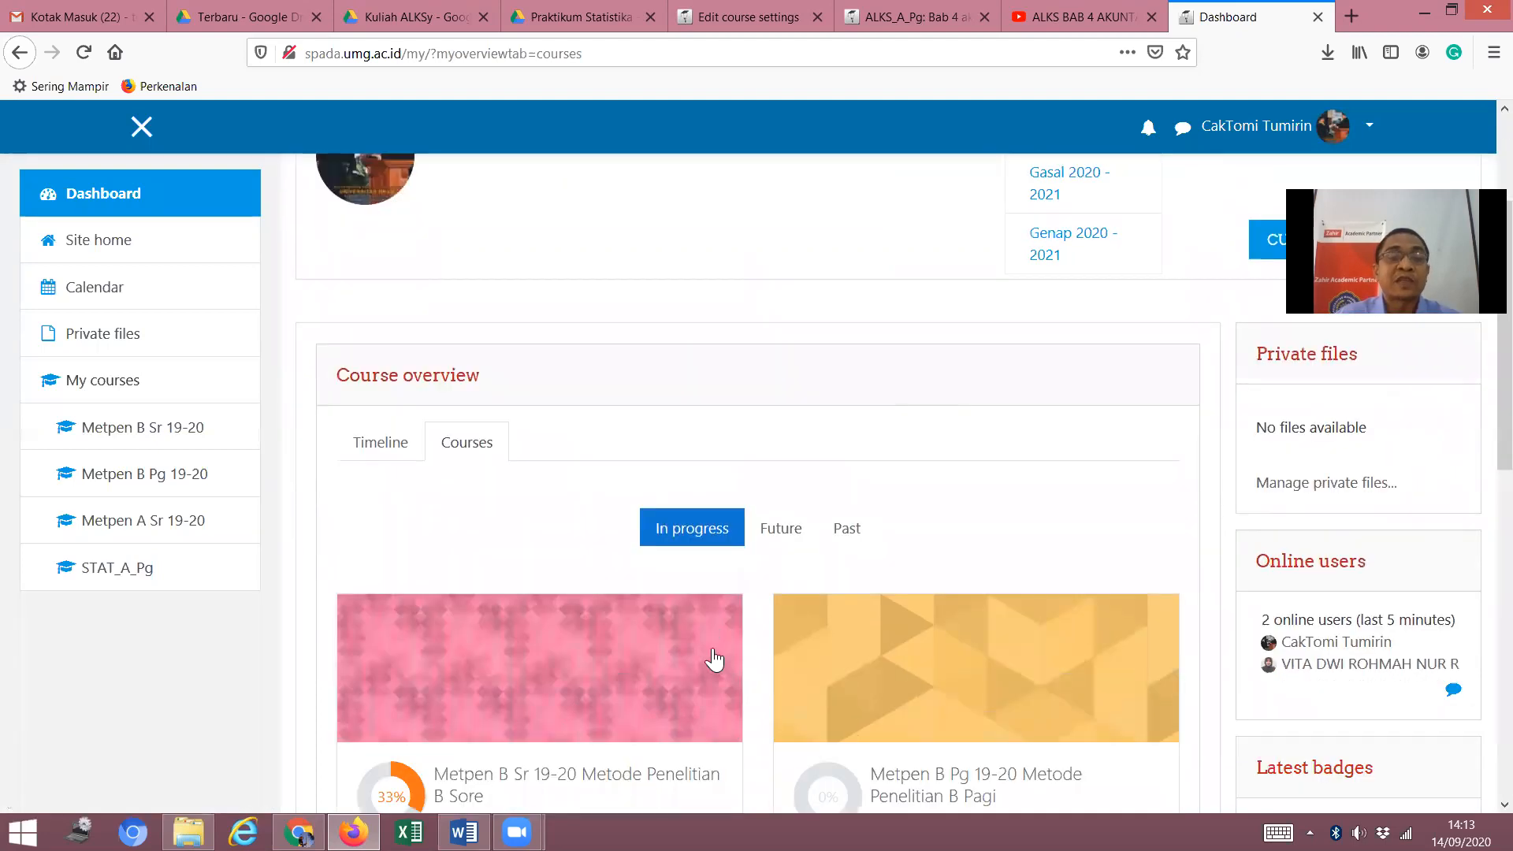
{"action": "scroll", "coordinate": [702, 642], "scroll_direction": "up", "scroll_amount": 2}
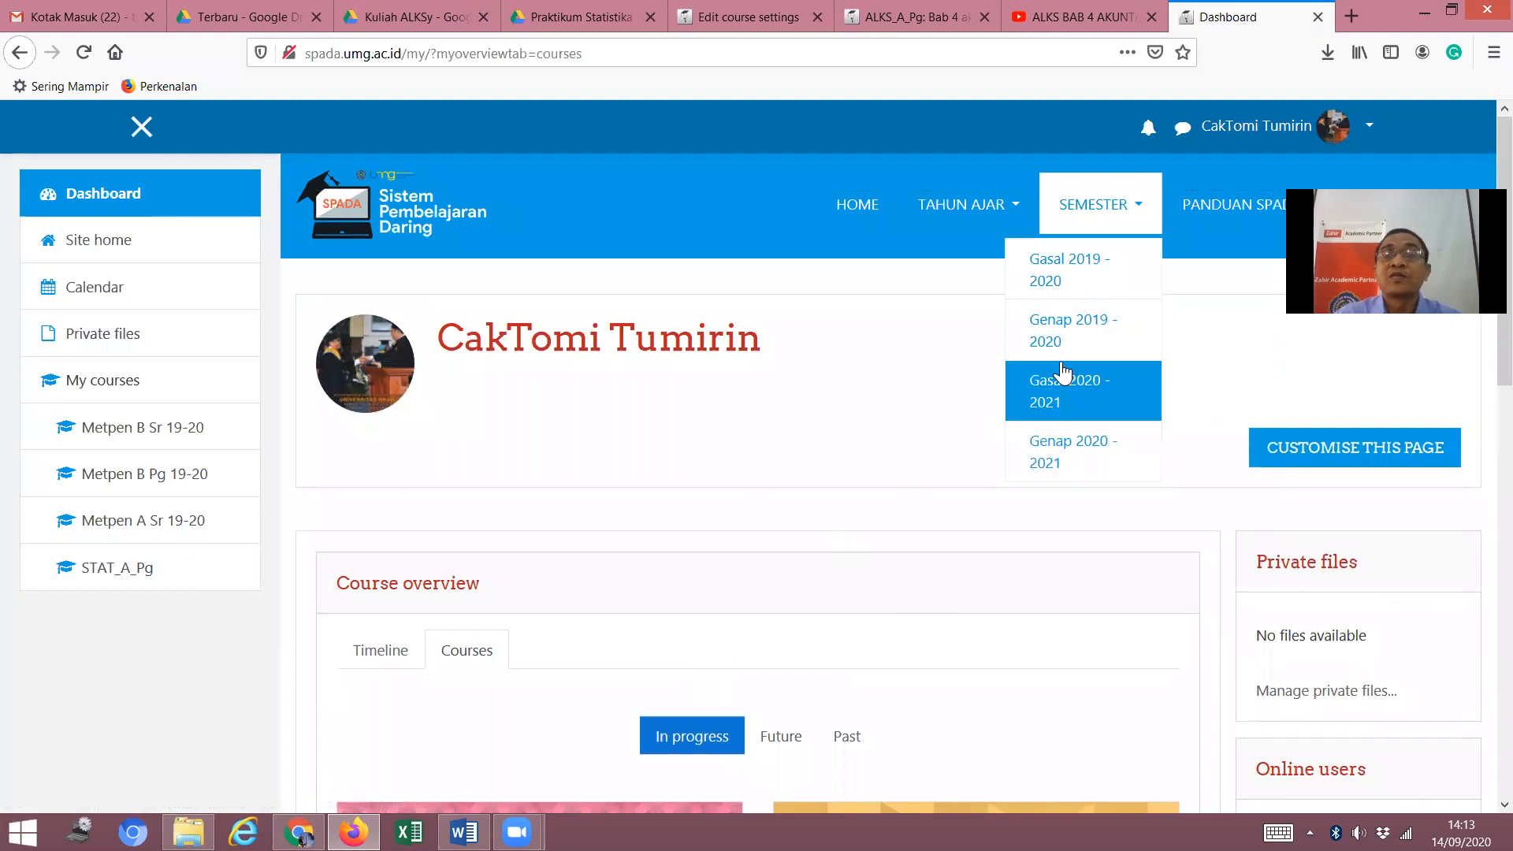
{"action": "left_click", "coordinate": [929, 244]}
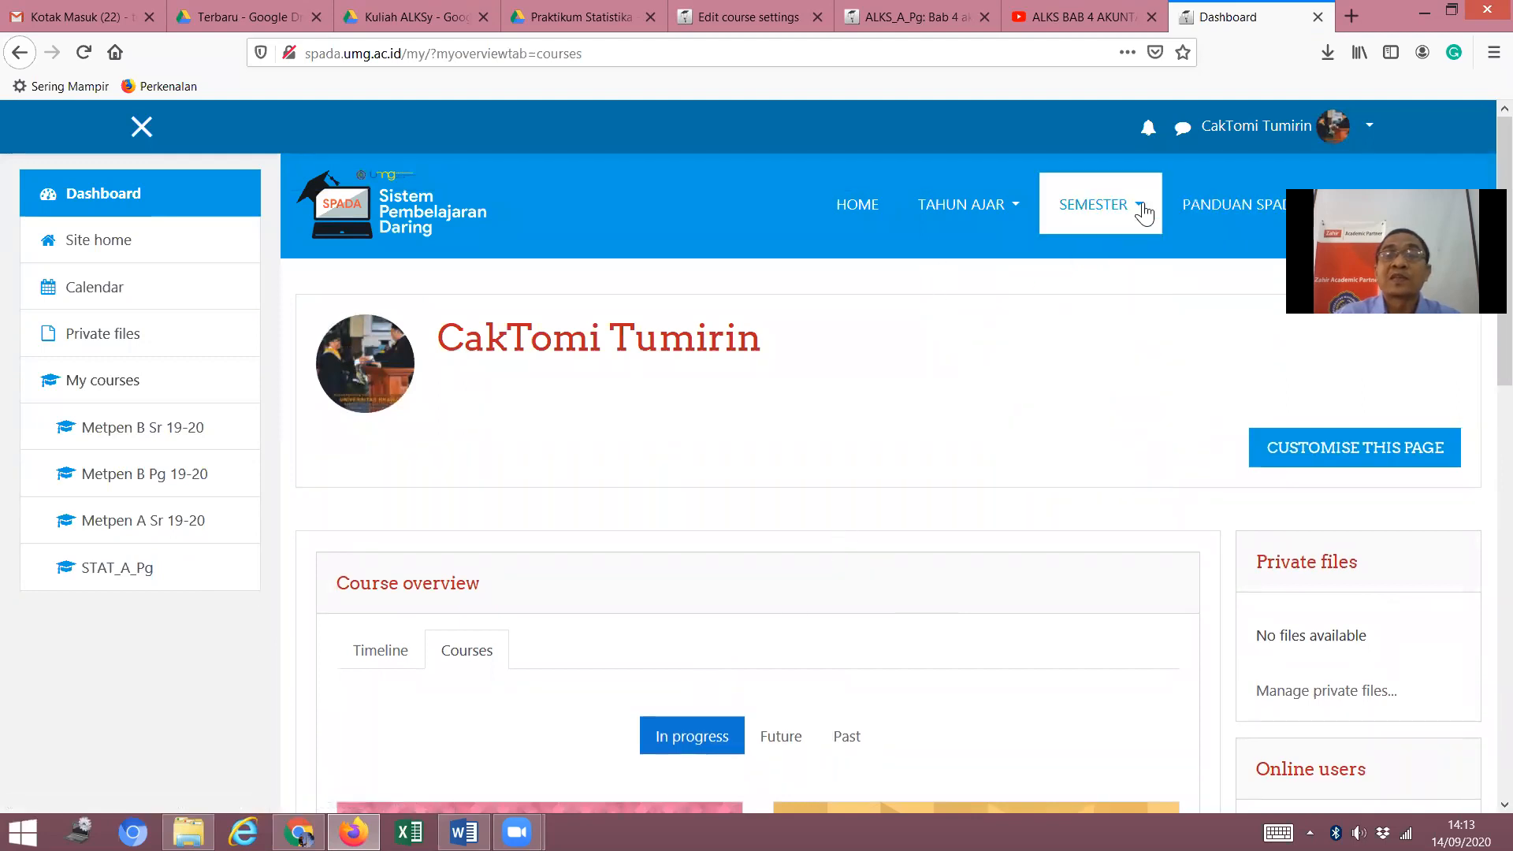
{"action": "left_click", "coordinate": [1141, 210]}
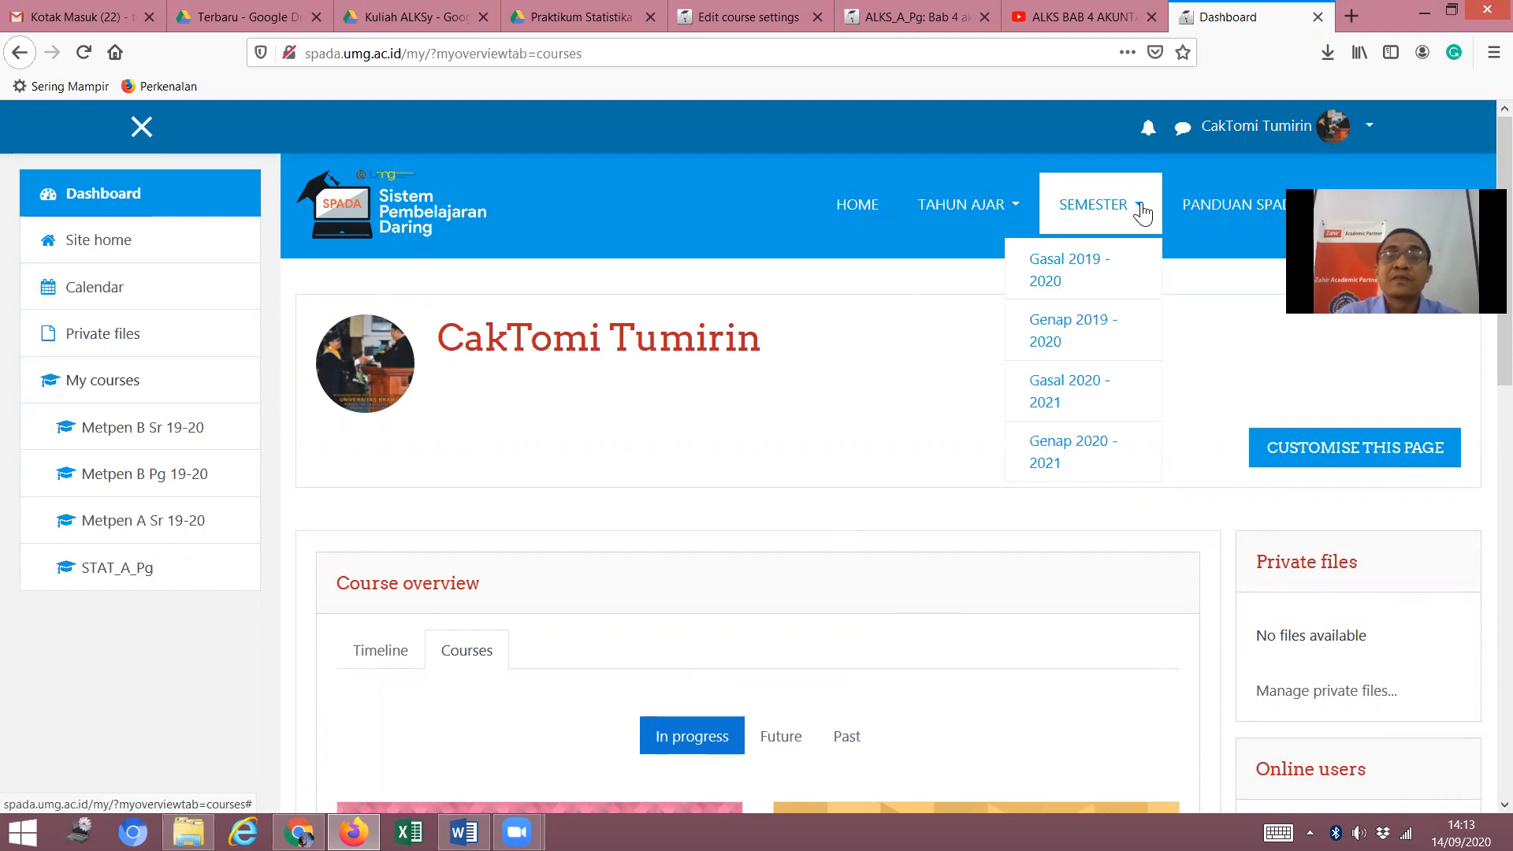
{"action": "left_click", "coordinate": [1069, 394]}
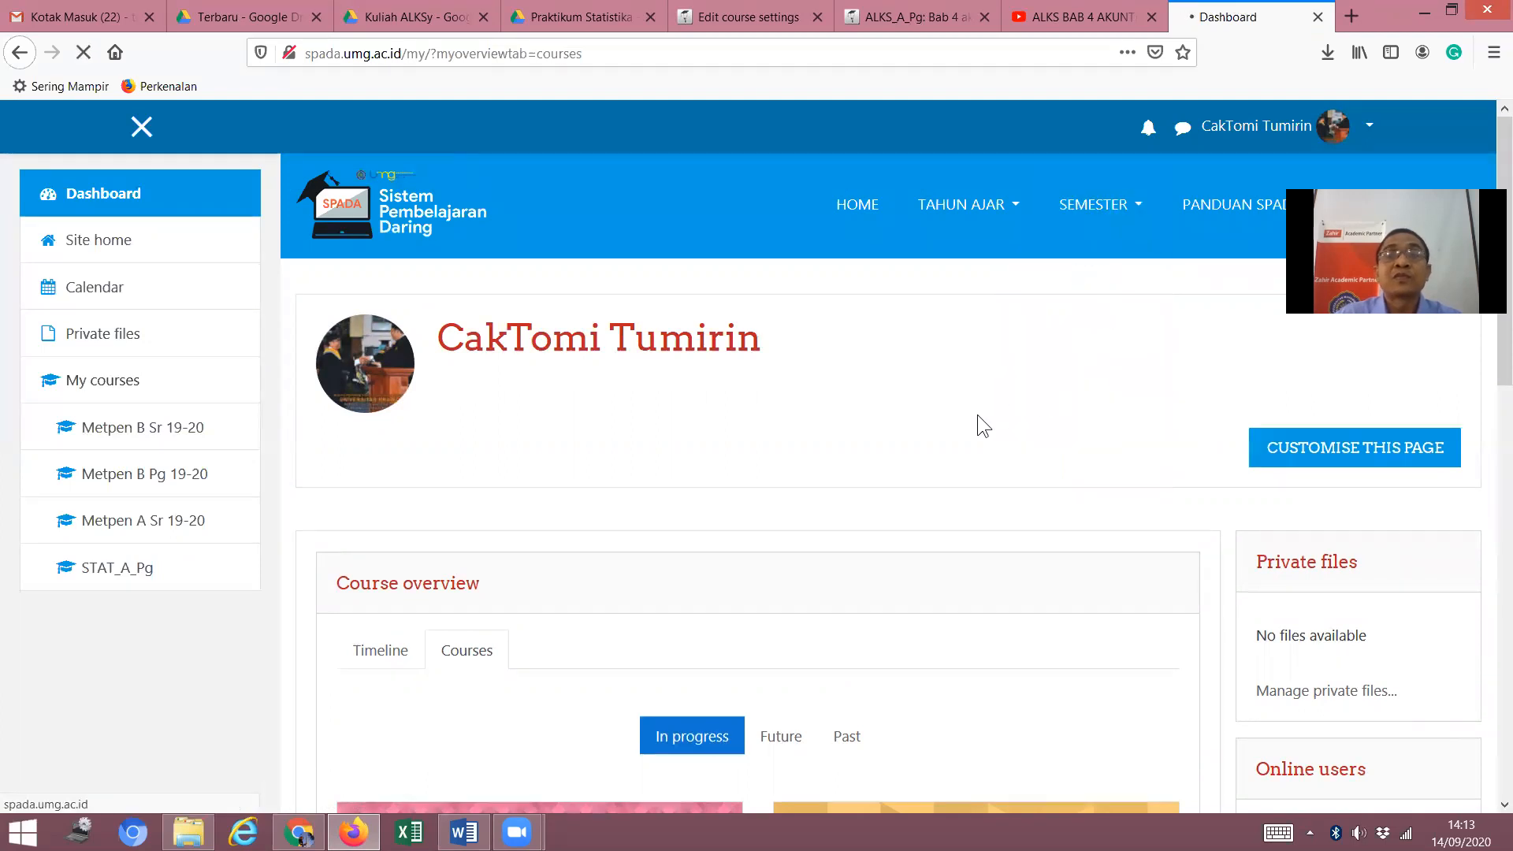
Go through EKONOMI & BISNIS > Akuntansi and open MP_A_Pg_20/21 Metodologi Penelitian A Pagi.
{"action": "scroll", "coordinate": [868, 455], "scroll_direction": "down", "scroll_amount": 5}
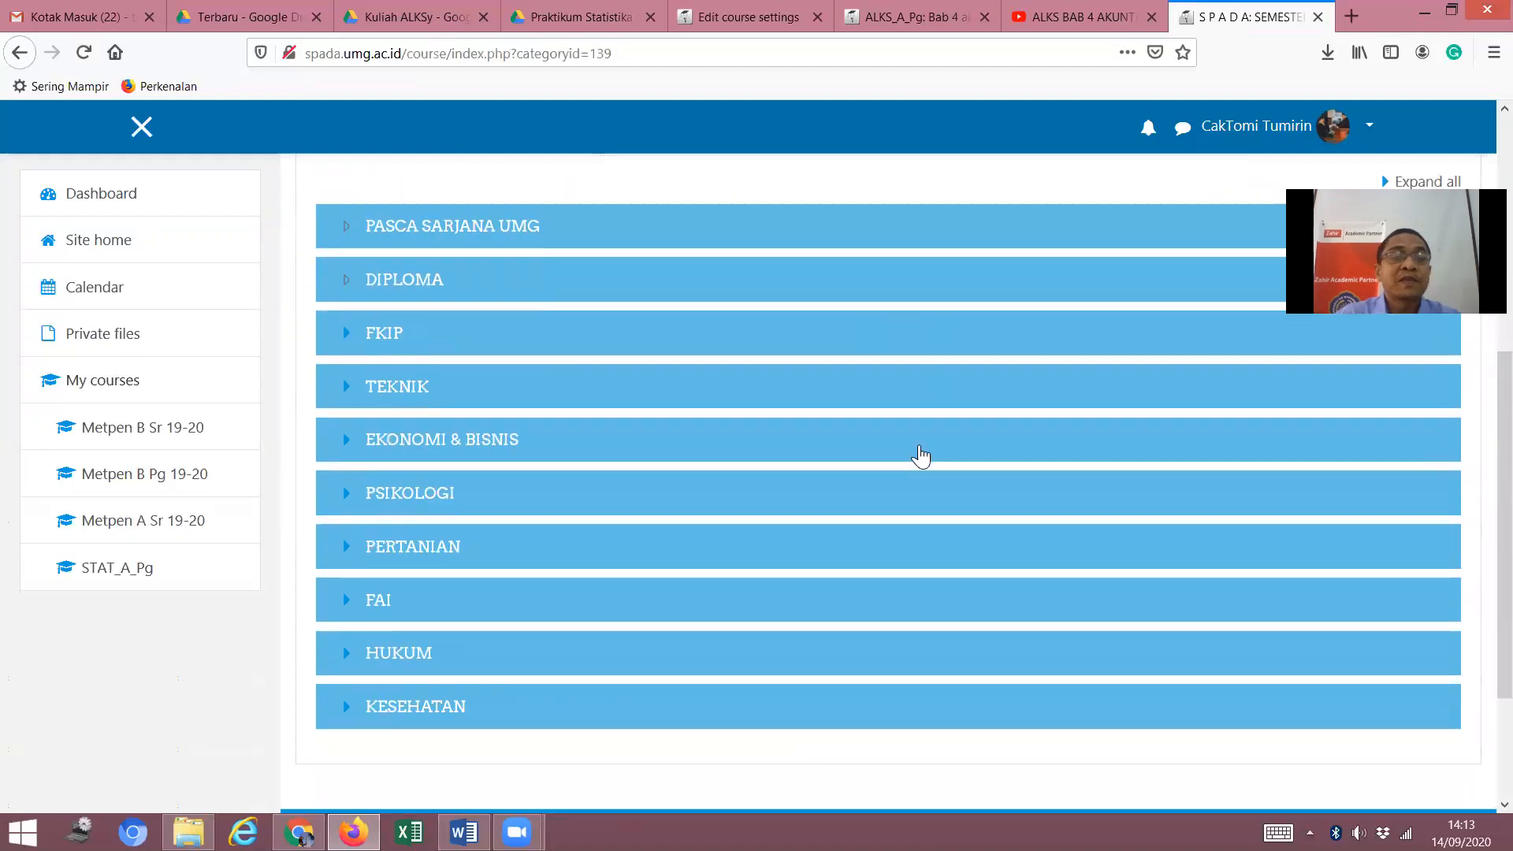
{"action": "scroll", "coordinate": [919, 455], "scroll_direction": "down", "scroll_amount": 1}
{"action": "left_click", "coordinate": [461, 368]}
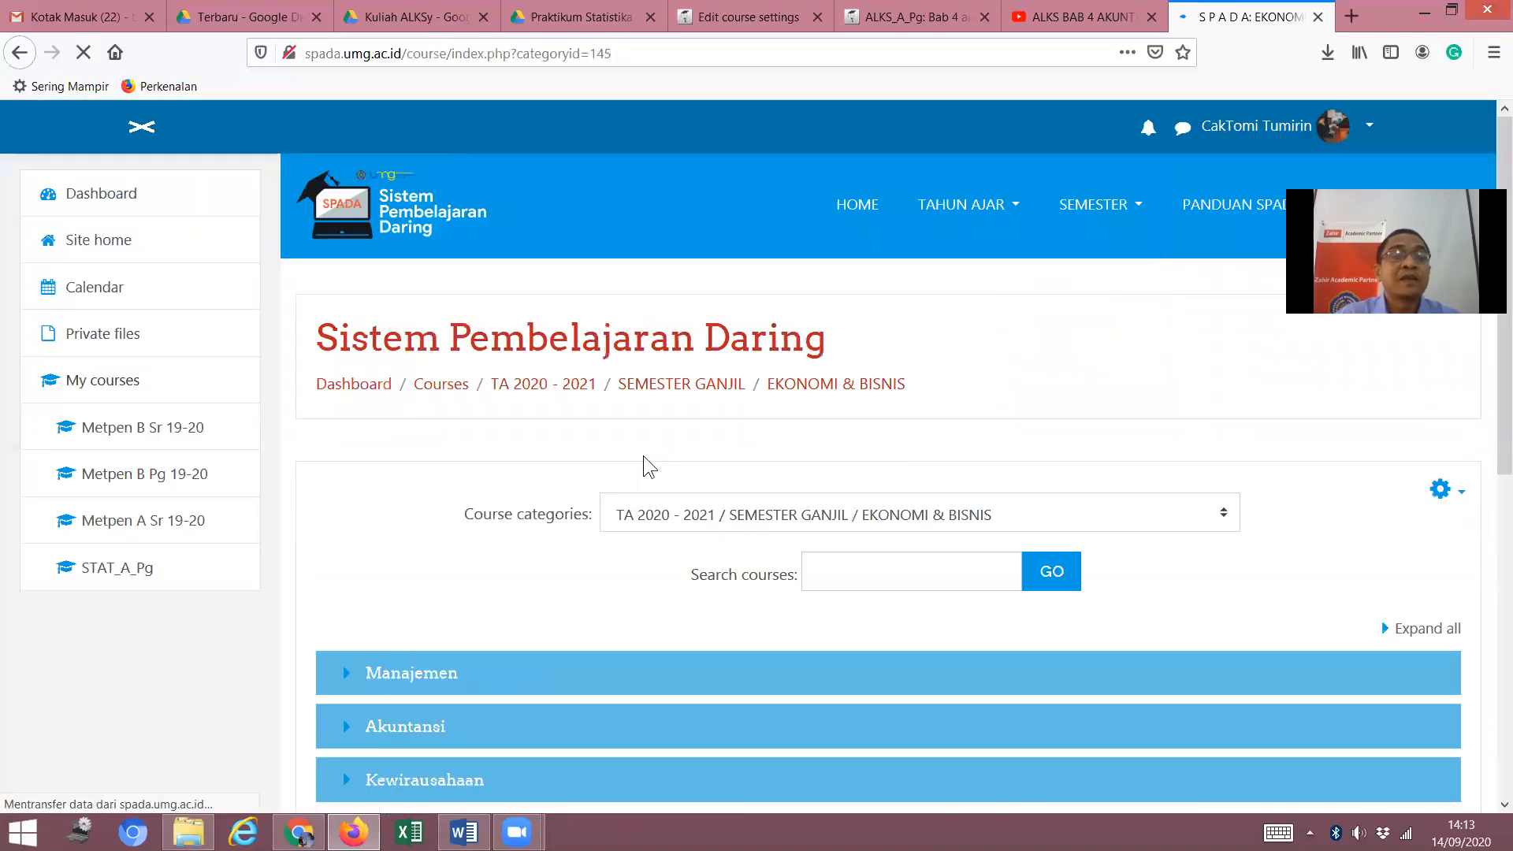
{"action": "scroll", "coordinate": [659, 489], "scroll_direction": "down", "scroll_amount": 2}
{"action": "left_click", "coordinate": [421, 524]}
{"action": "scroll", "coordinate": [608, 522], "scroll_direction": "down", "scroll_amount": 2}
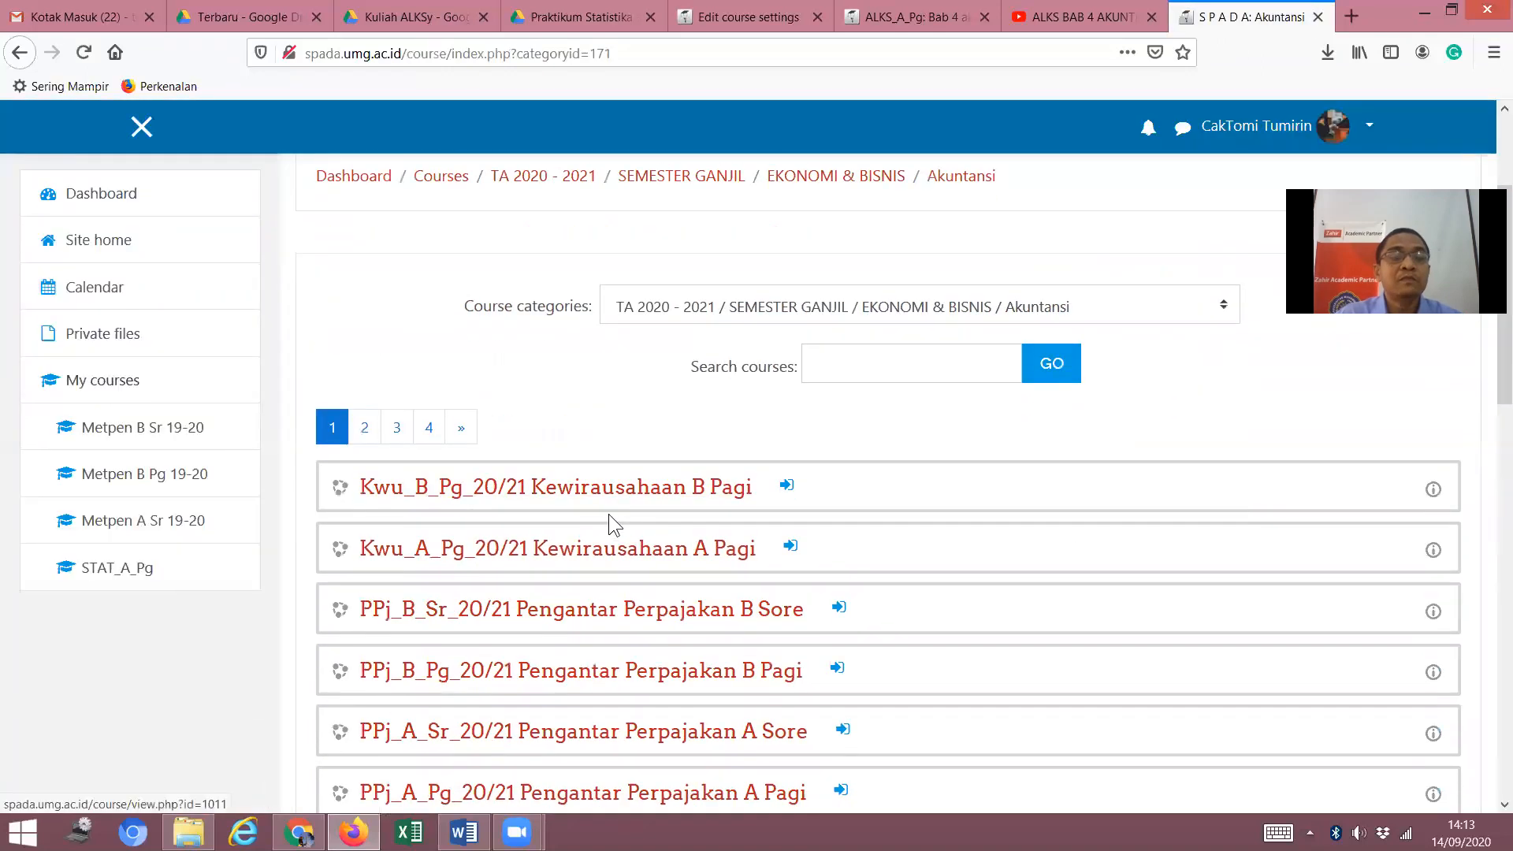
{"action": "scroll", "coordinate": [608, 515], "scroll_direction": "down", "scroll_amount": 4}
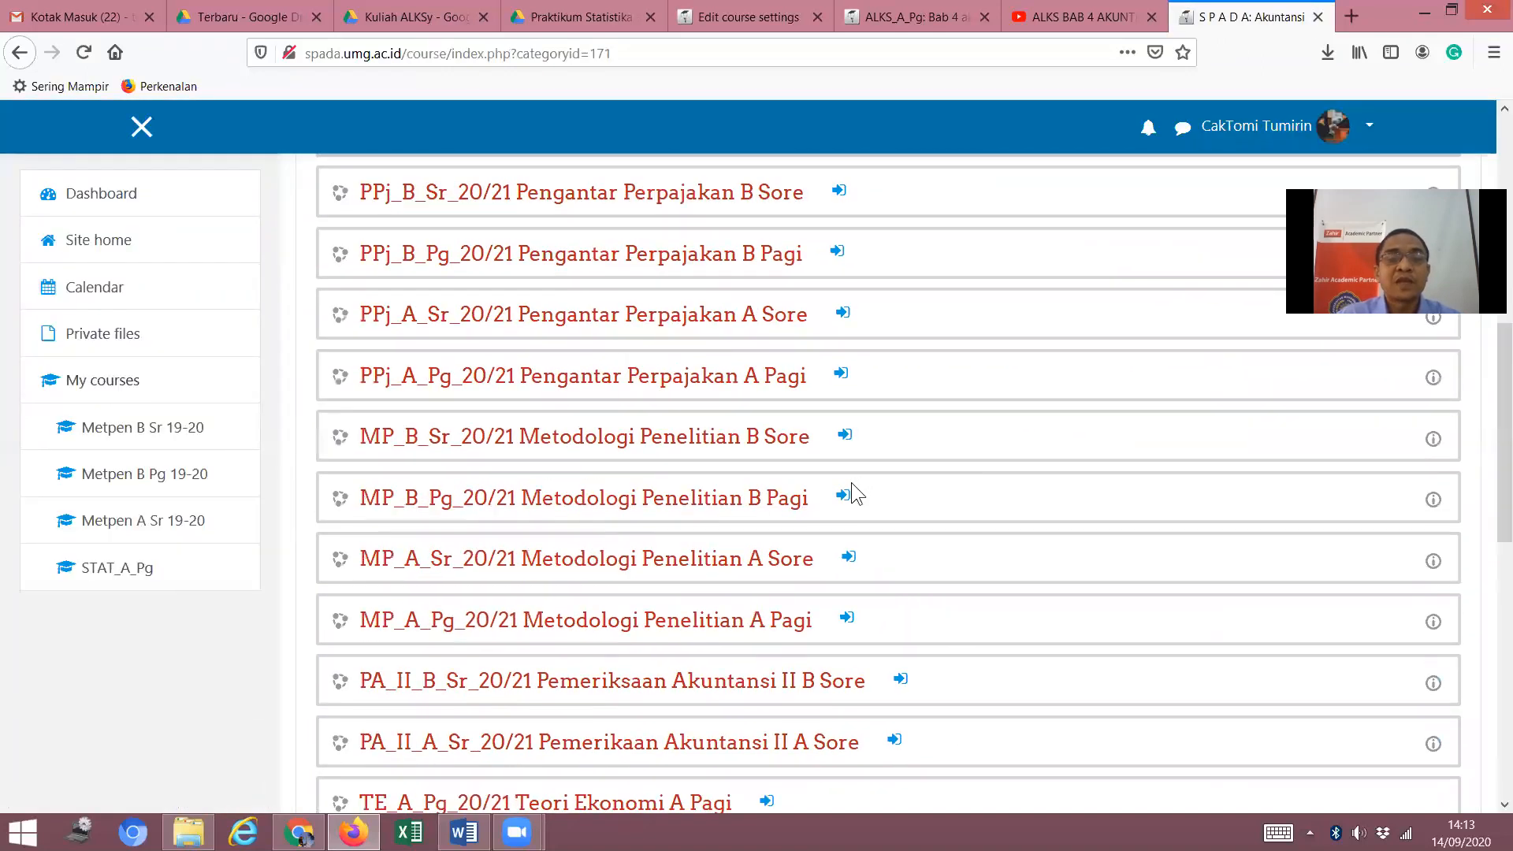
{"action": "scroll", "coordinate": [851, 482], "scroll_direction": "down", "scroll_amount": 2}
{"action": "left_click", "coordinate": [857, 434]}
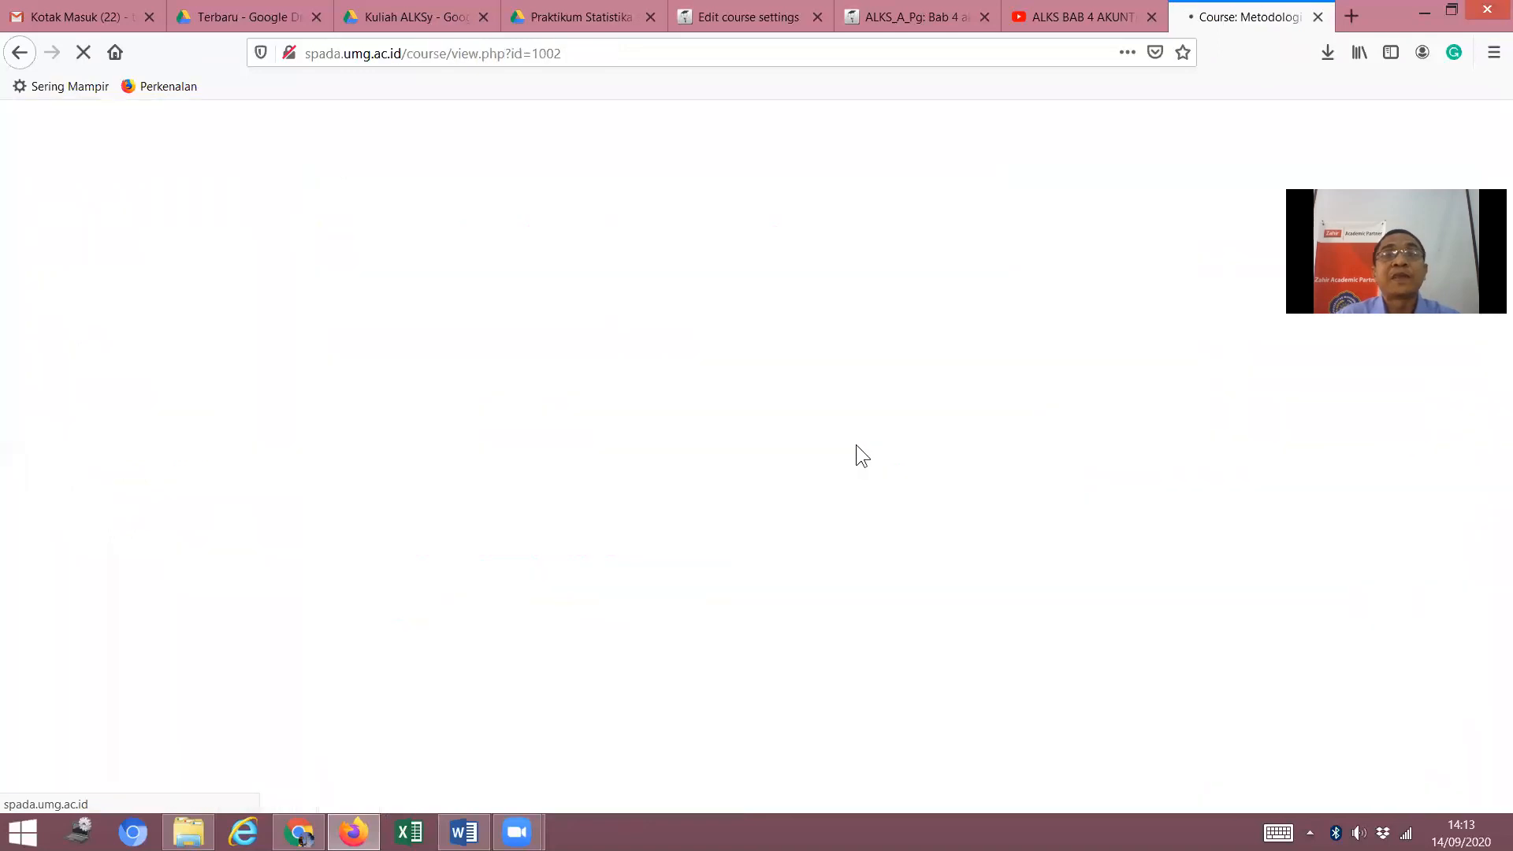
Open the gear menu on the loaded Metodologi Penelitian A Pagi course page.
{"action": "scroll", "coordinate": [630, 529], "scroll_direction": "down", "scroll_amount": 3}
{"action": "scroll", "coordinate": [843, 449], "scroll_direction": "up", "scroll_amount": 2}
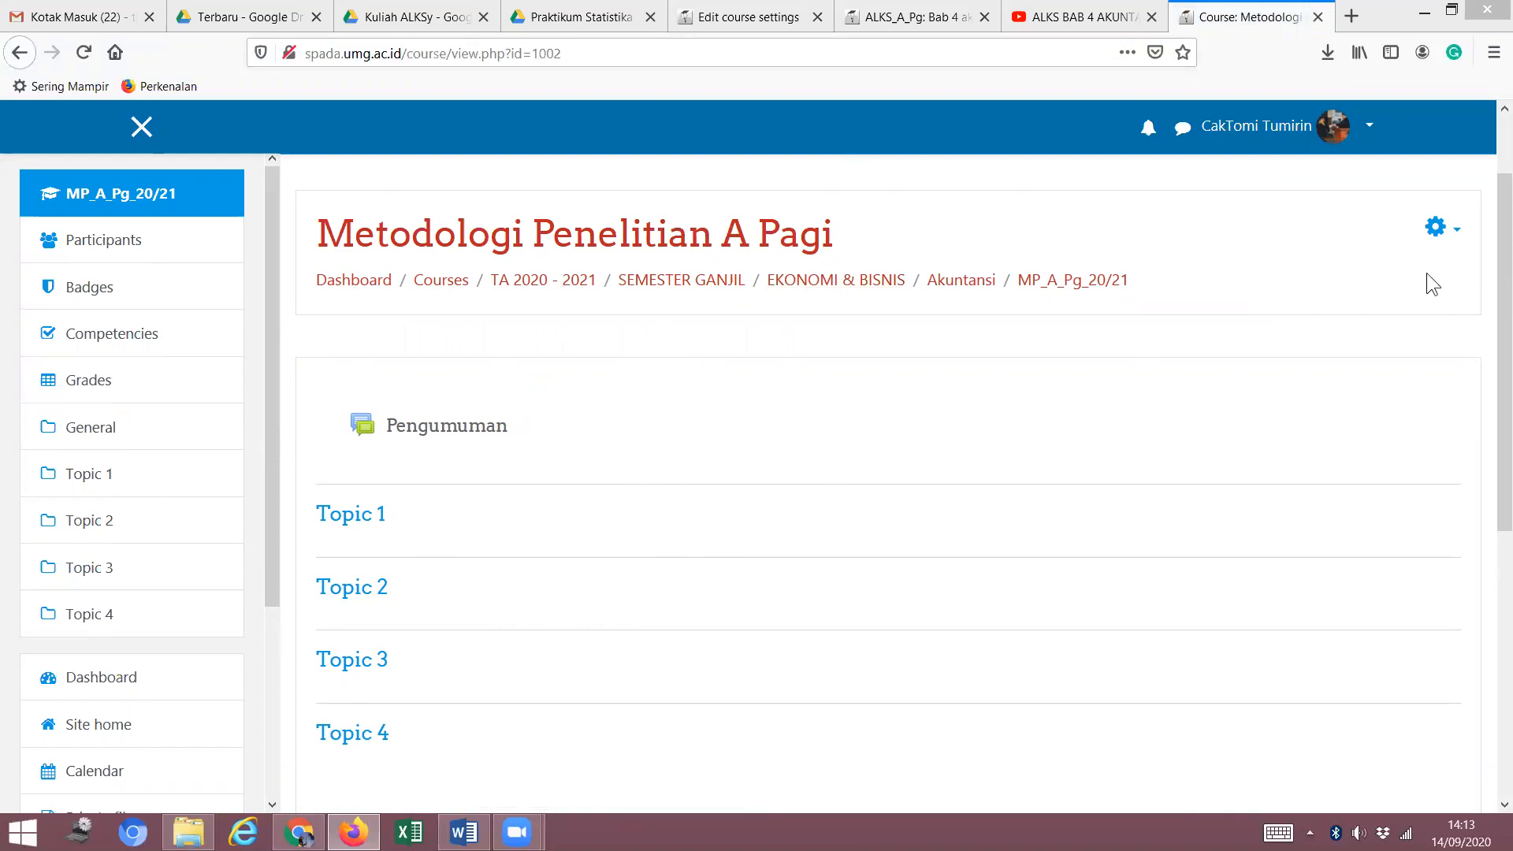
{"action": "left_click", "coordinate": [1458, 234]}
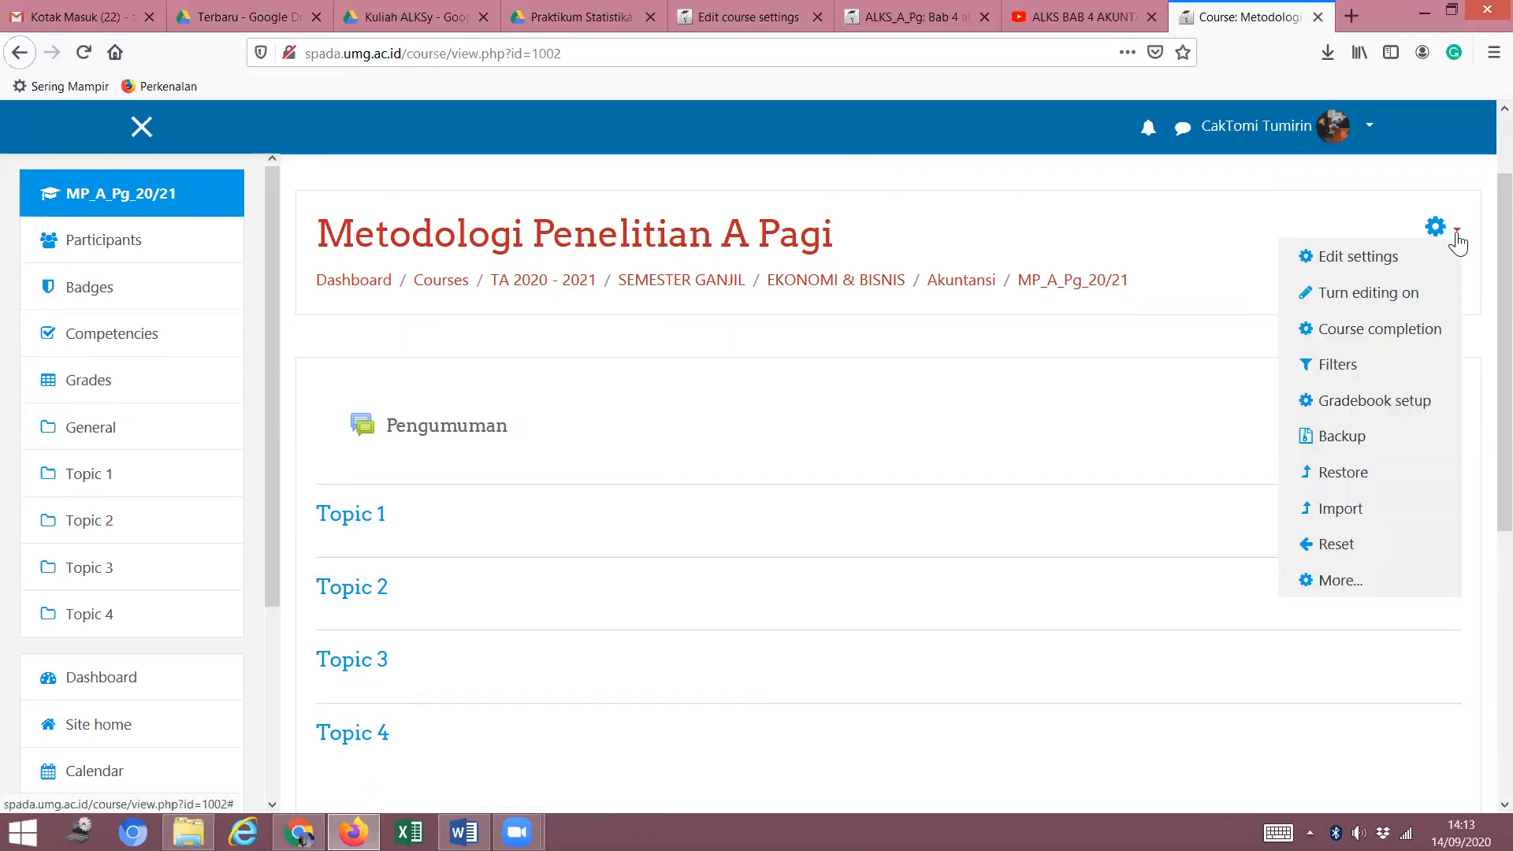
Open Edit settings and review the course full name and short name.
{"action": "left_click", "coordinate": [1346, 263]}
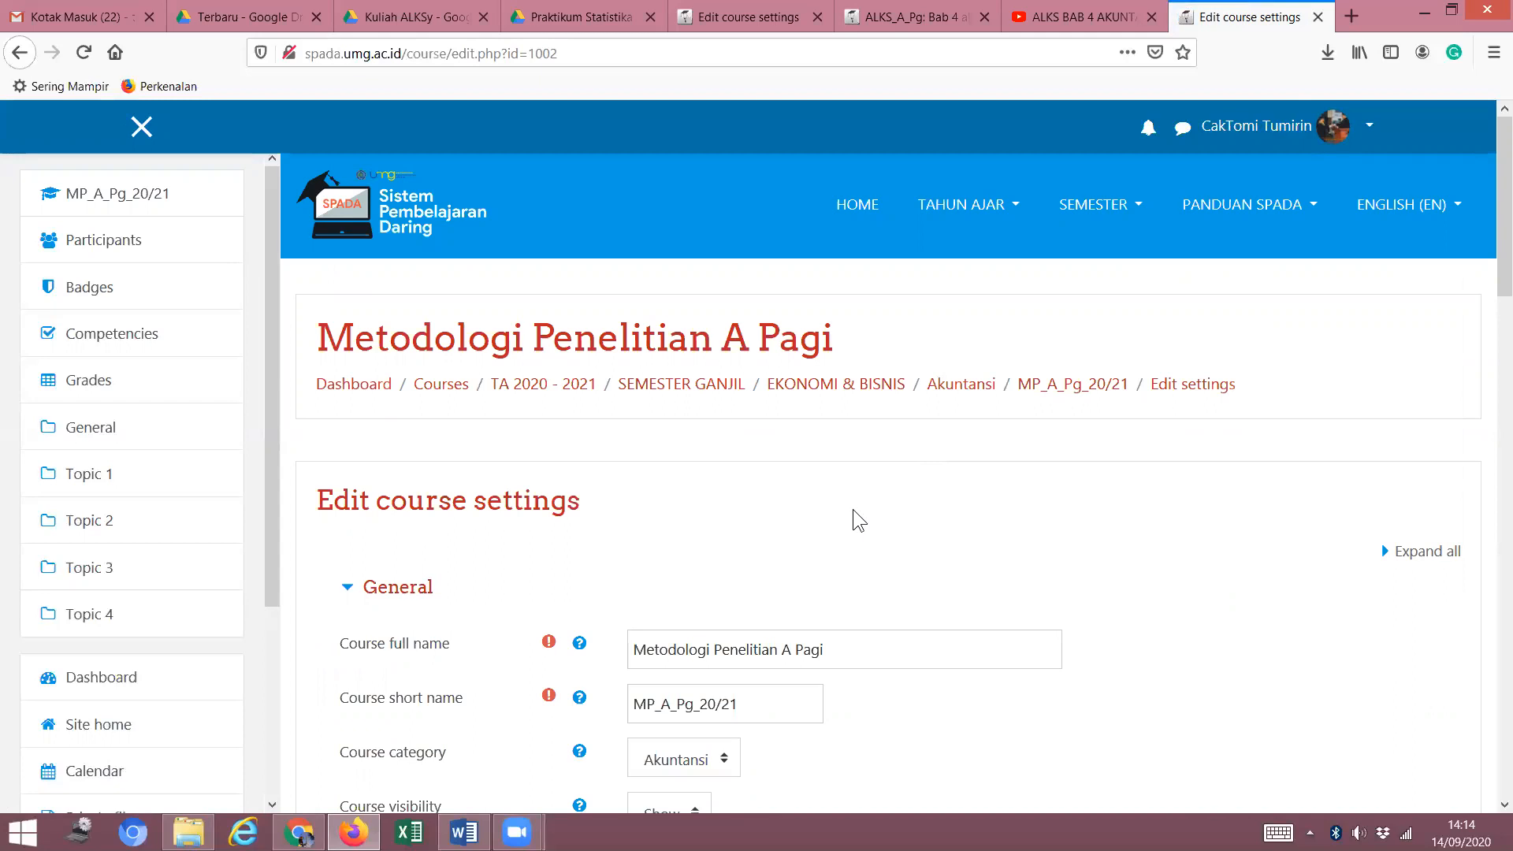
{"action": "scroll", "coordinate": [859, 526], "scroll_direction": "down", "scroll_amount": 4}
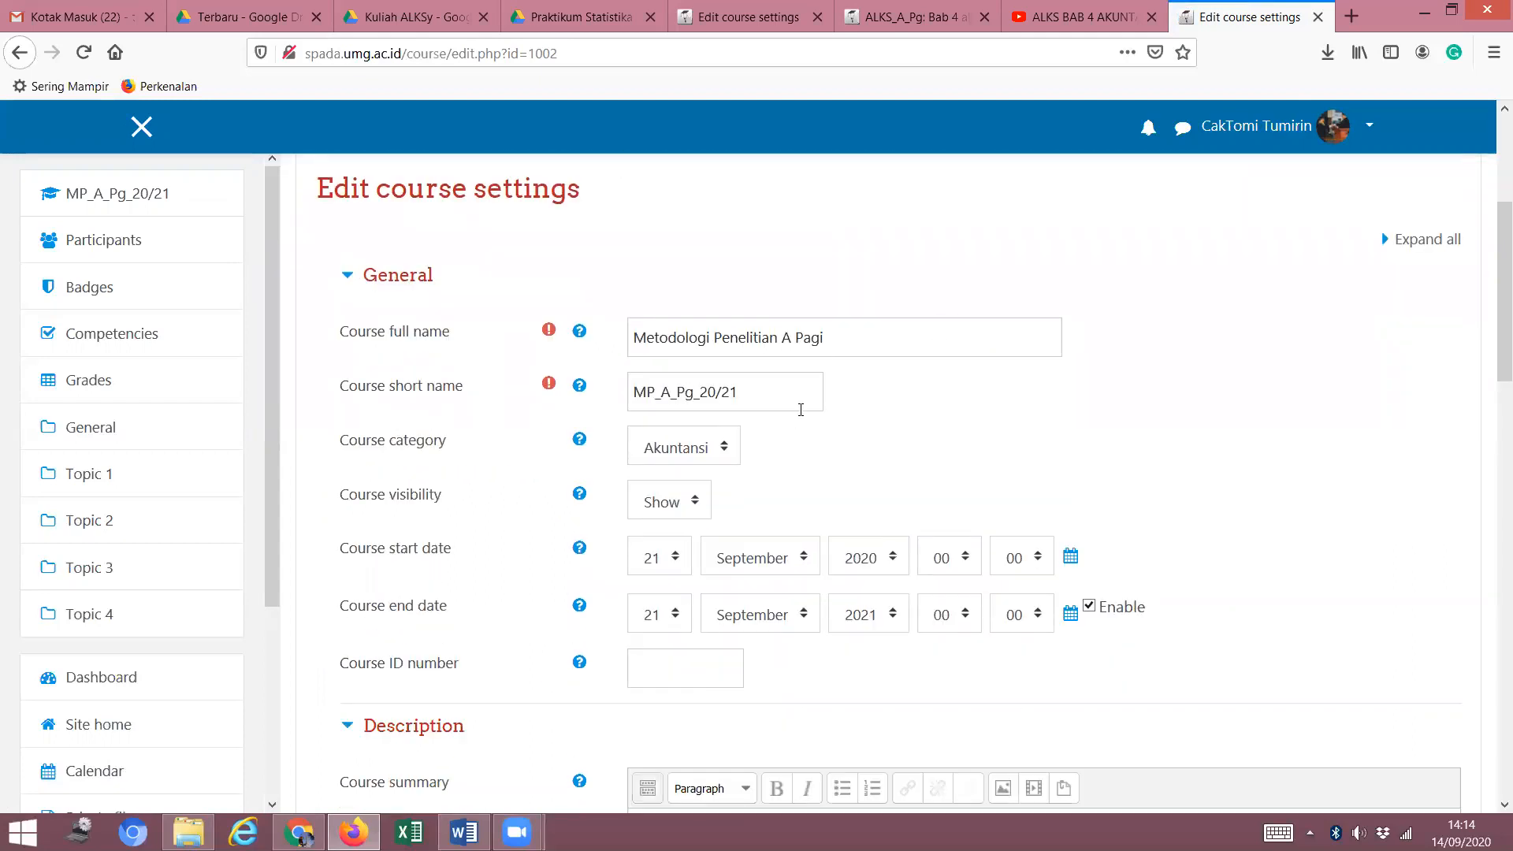
{"action": "left_click", "coordinate": [888, 341]}
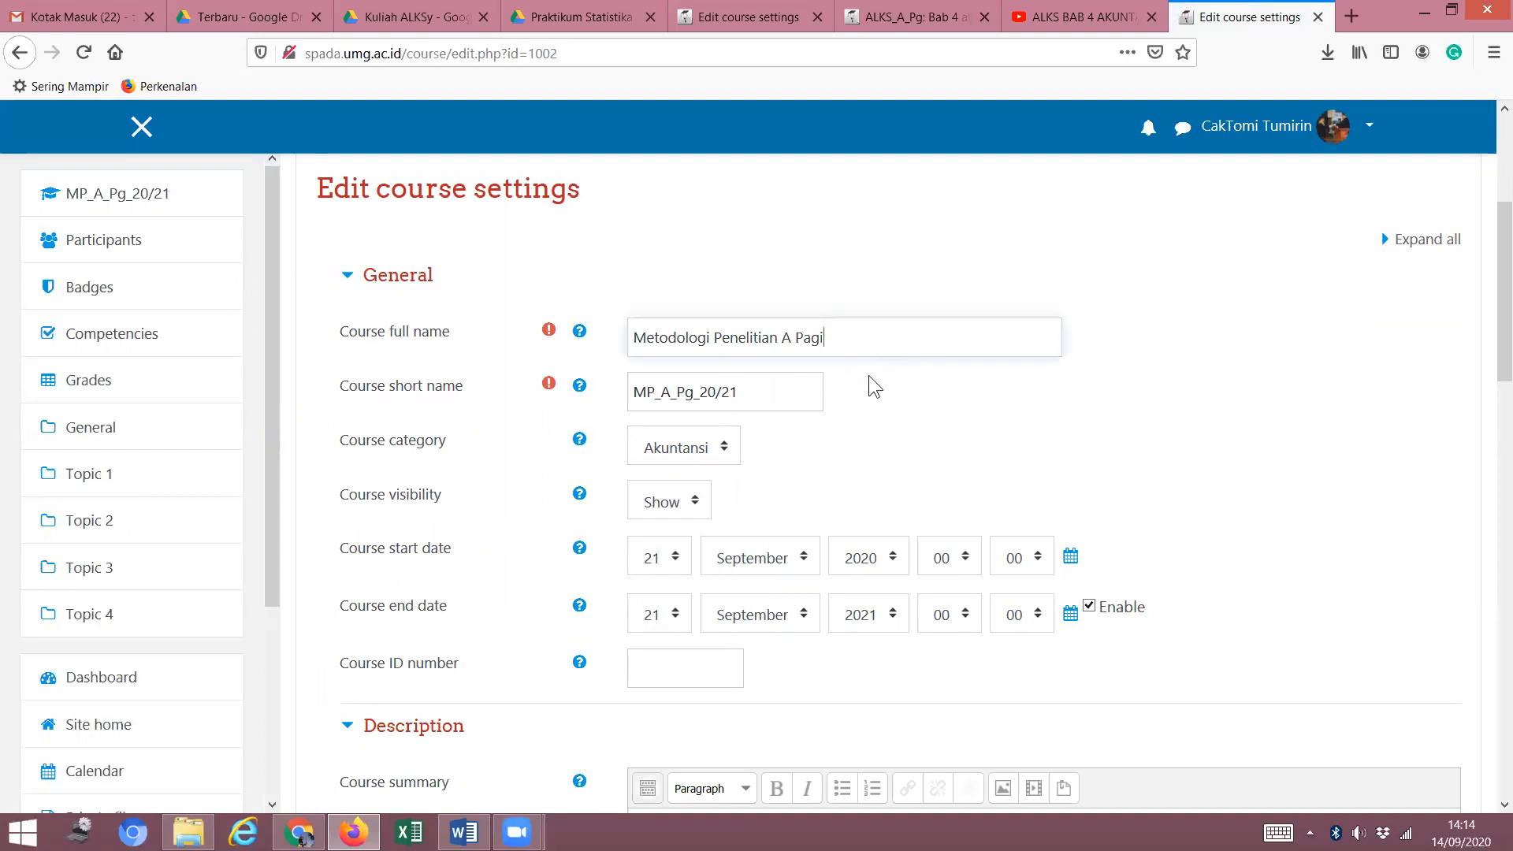
{"action": "left_click", "coordinate": [766, 399]}
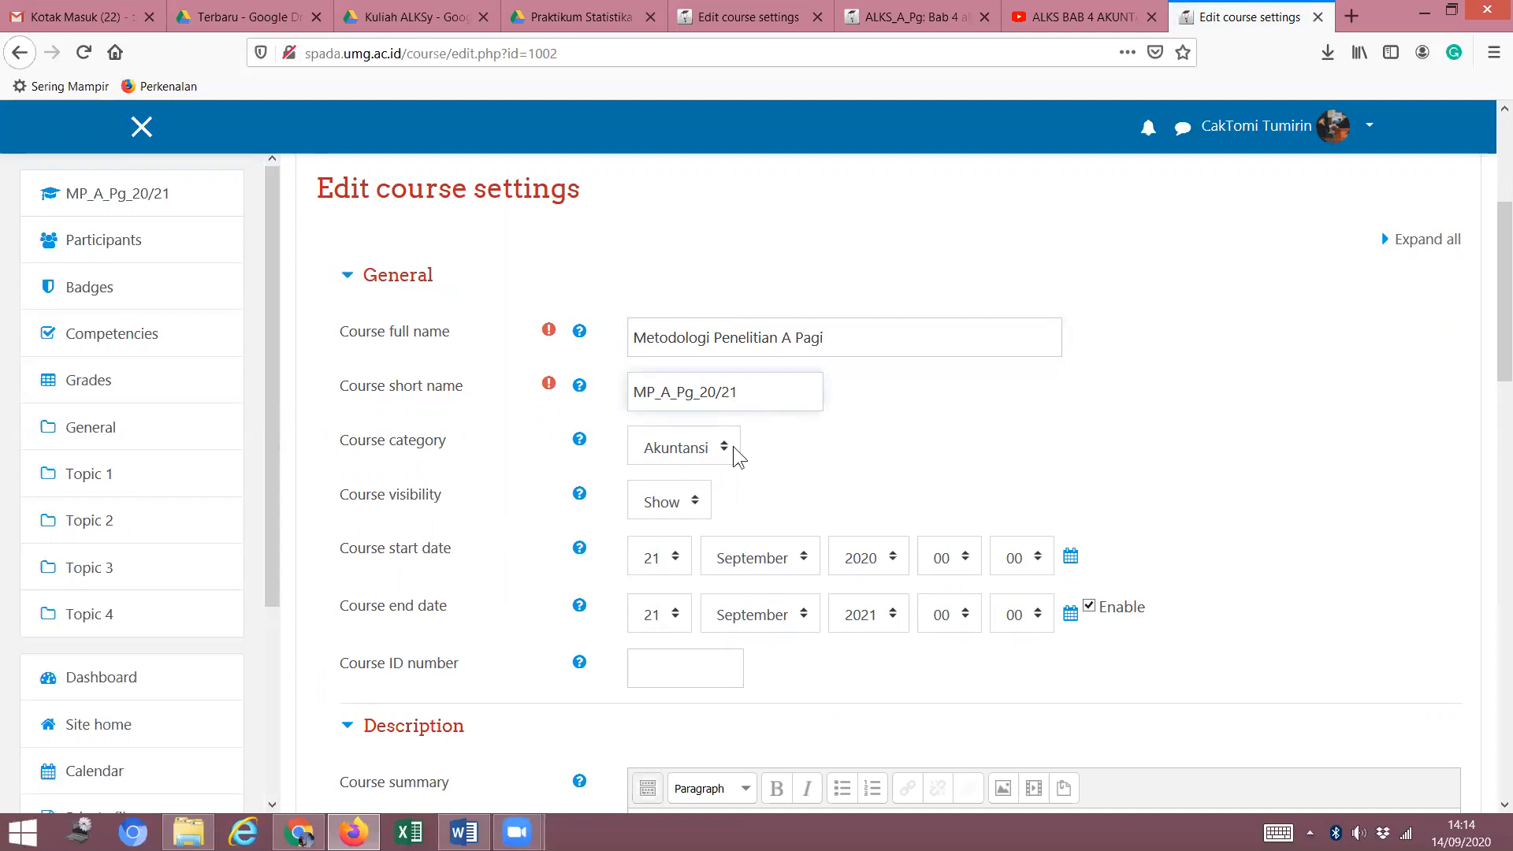
{"action": "scroll", "coordinate": [725, 449], "scroll_direction": "down", "scroll_amount": 3}
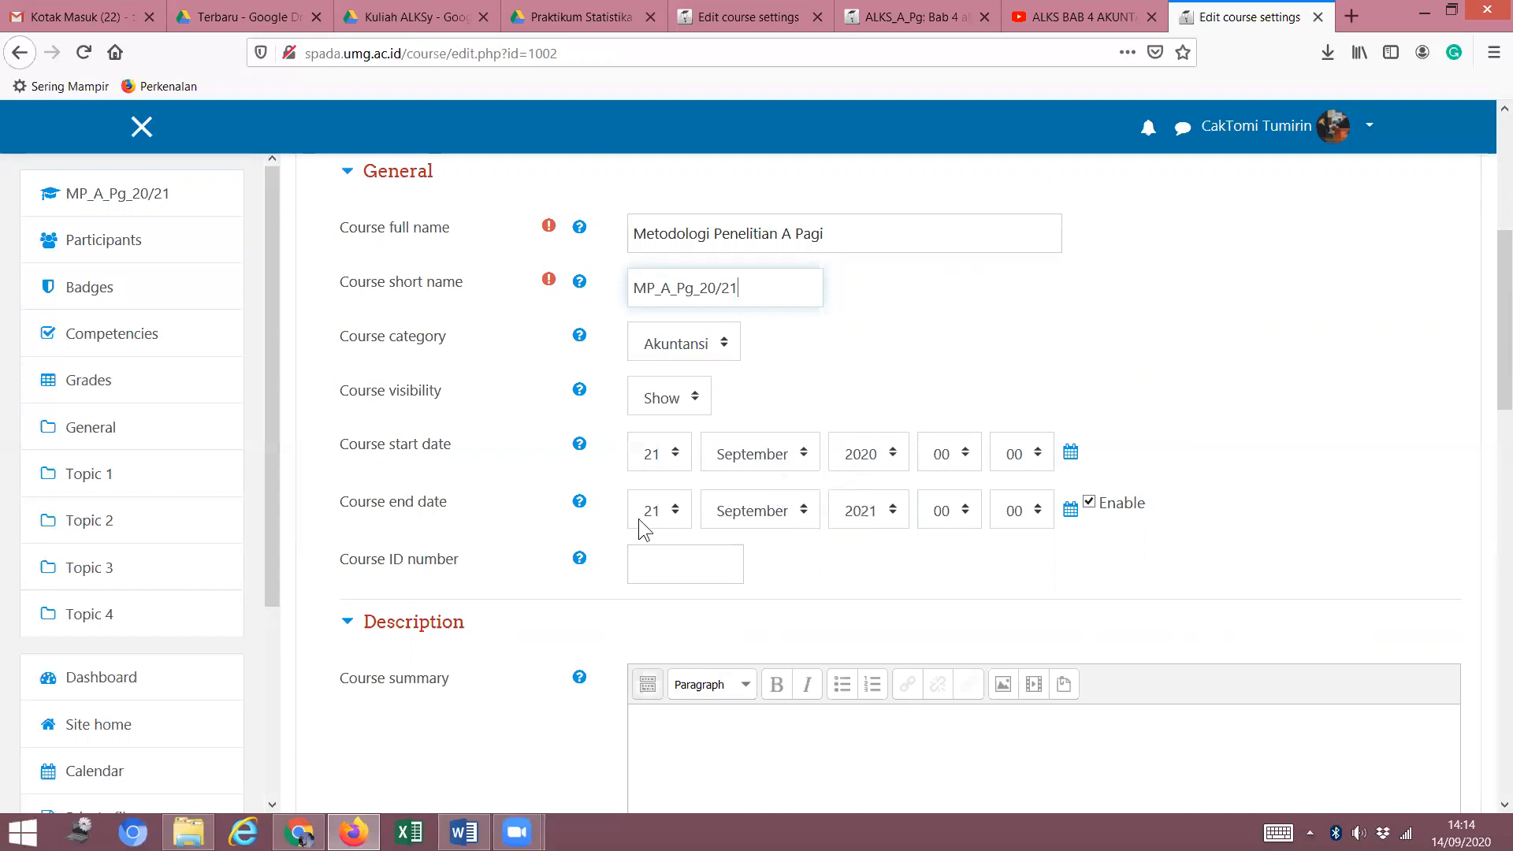
Set the course end date to 2 January 2021.
{"action": "left_click", "coordinate": [679, 517]}
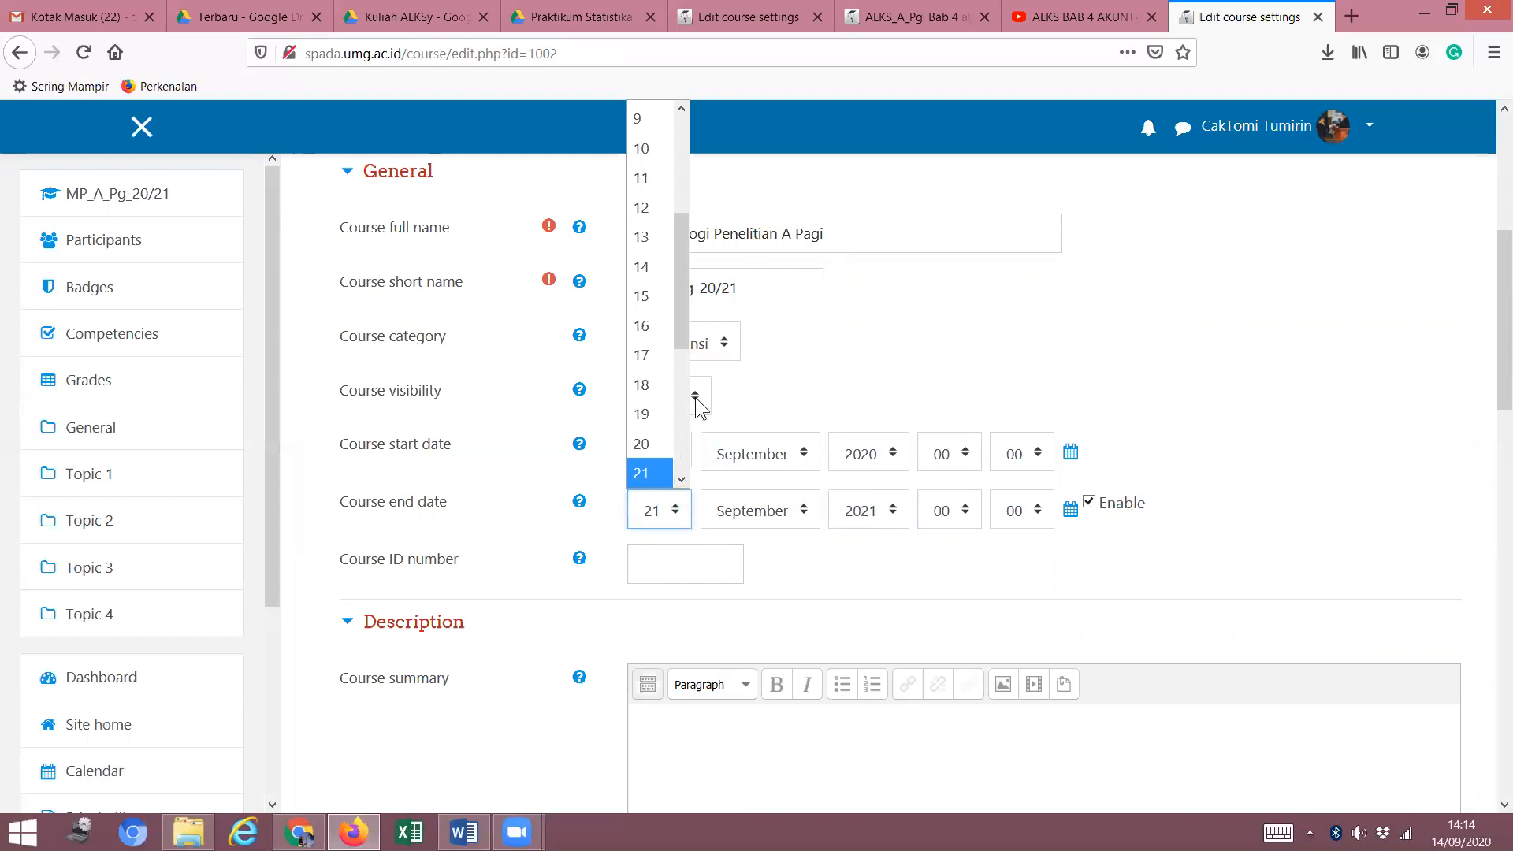
{"action": "left_click_drag", "start_coordinate": [683, 259], "coordinate": [717, 142]}
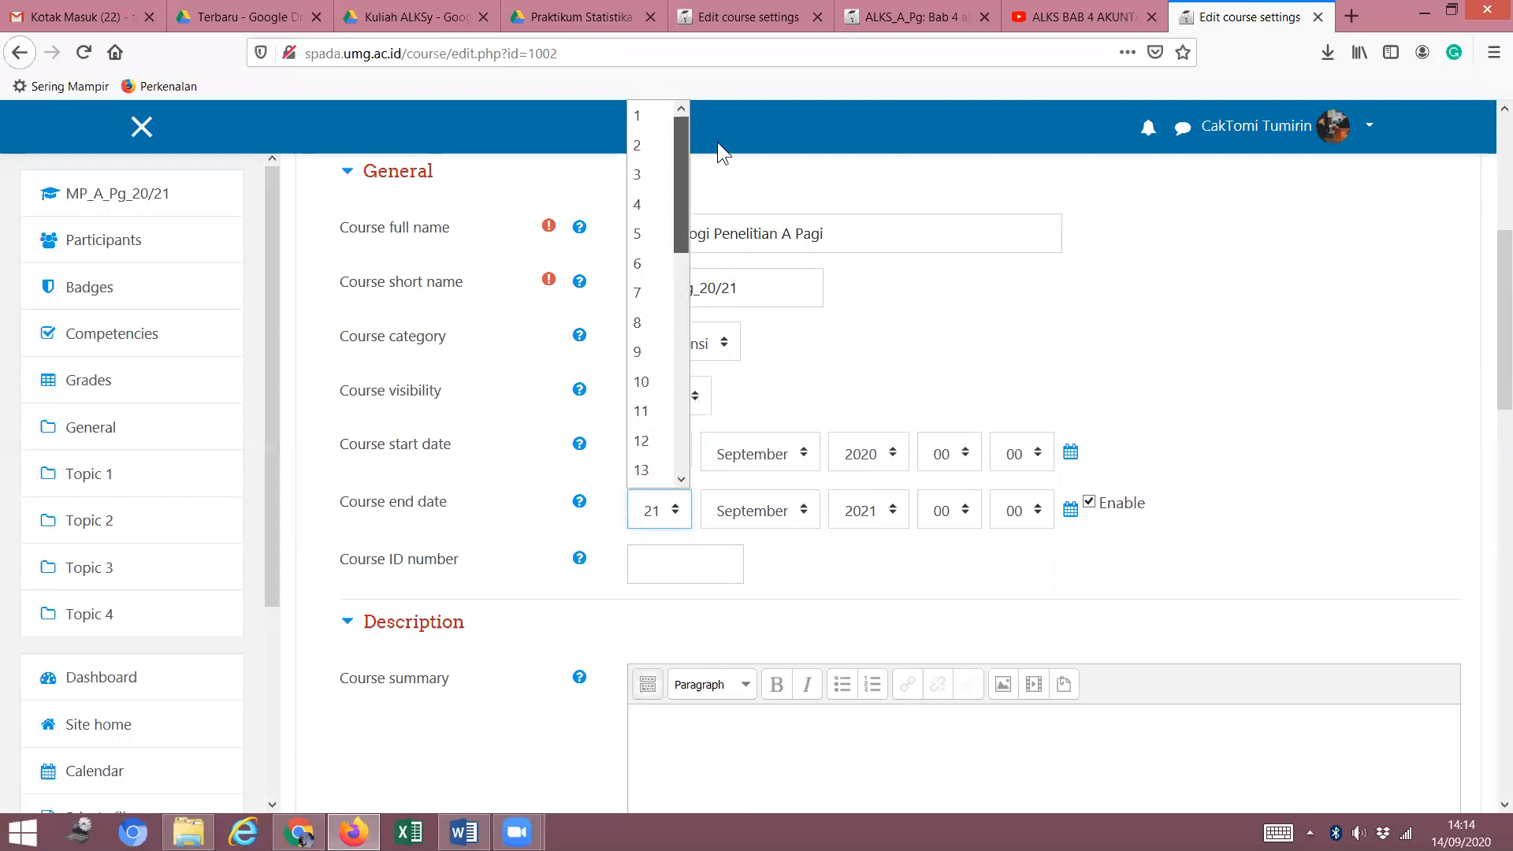
{"action": "left_click", "coordinate": [643, 147]}
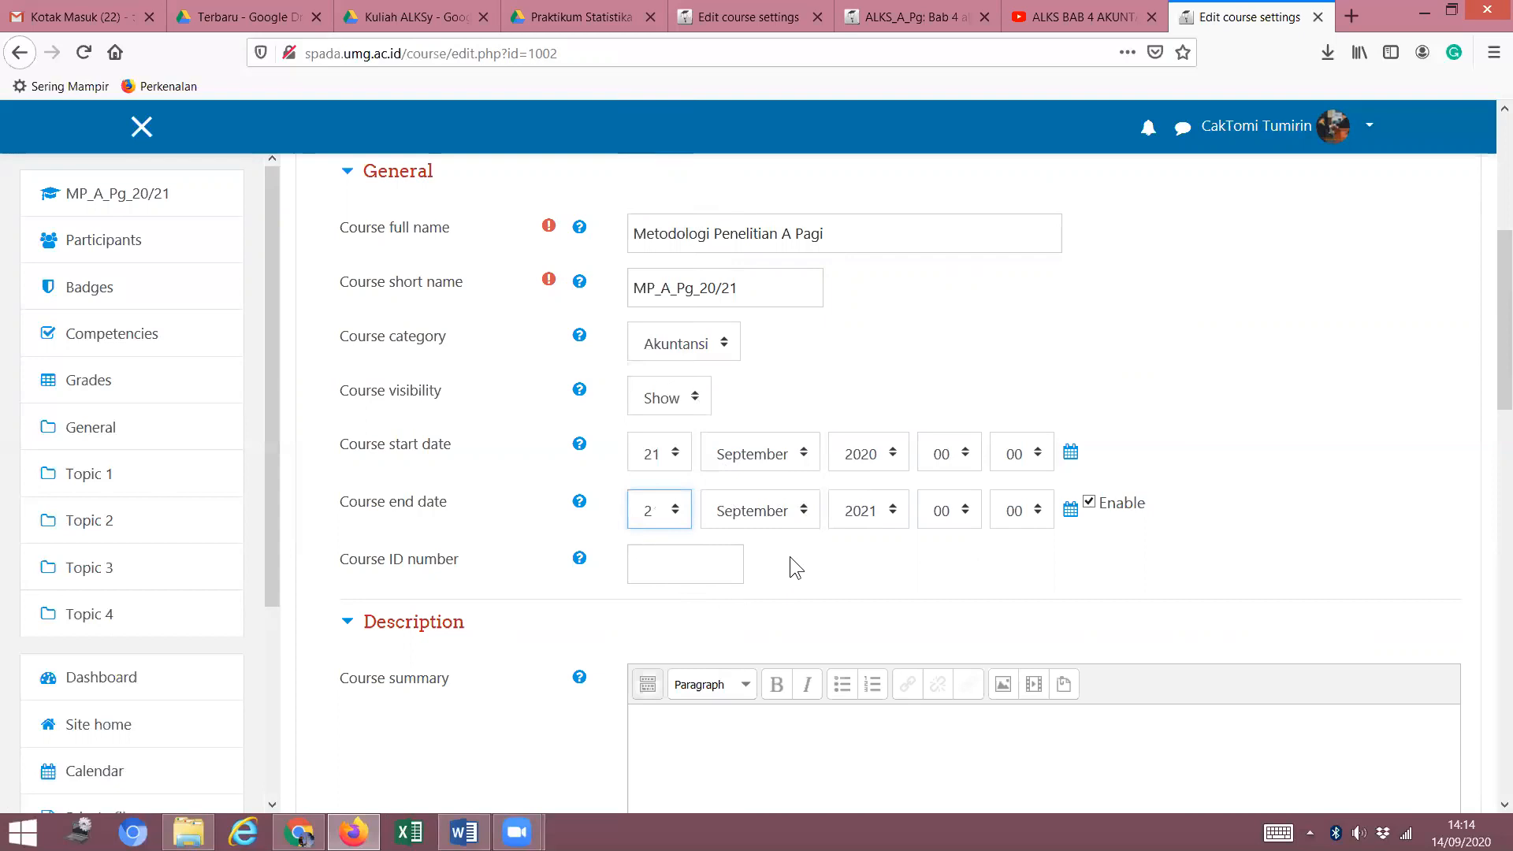
{"action": "left_click", "coordinate": [803, 504]}
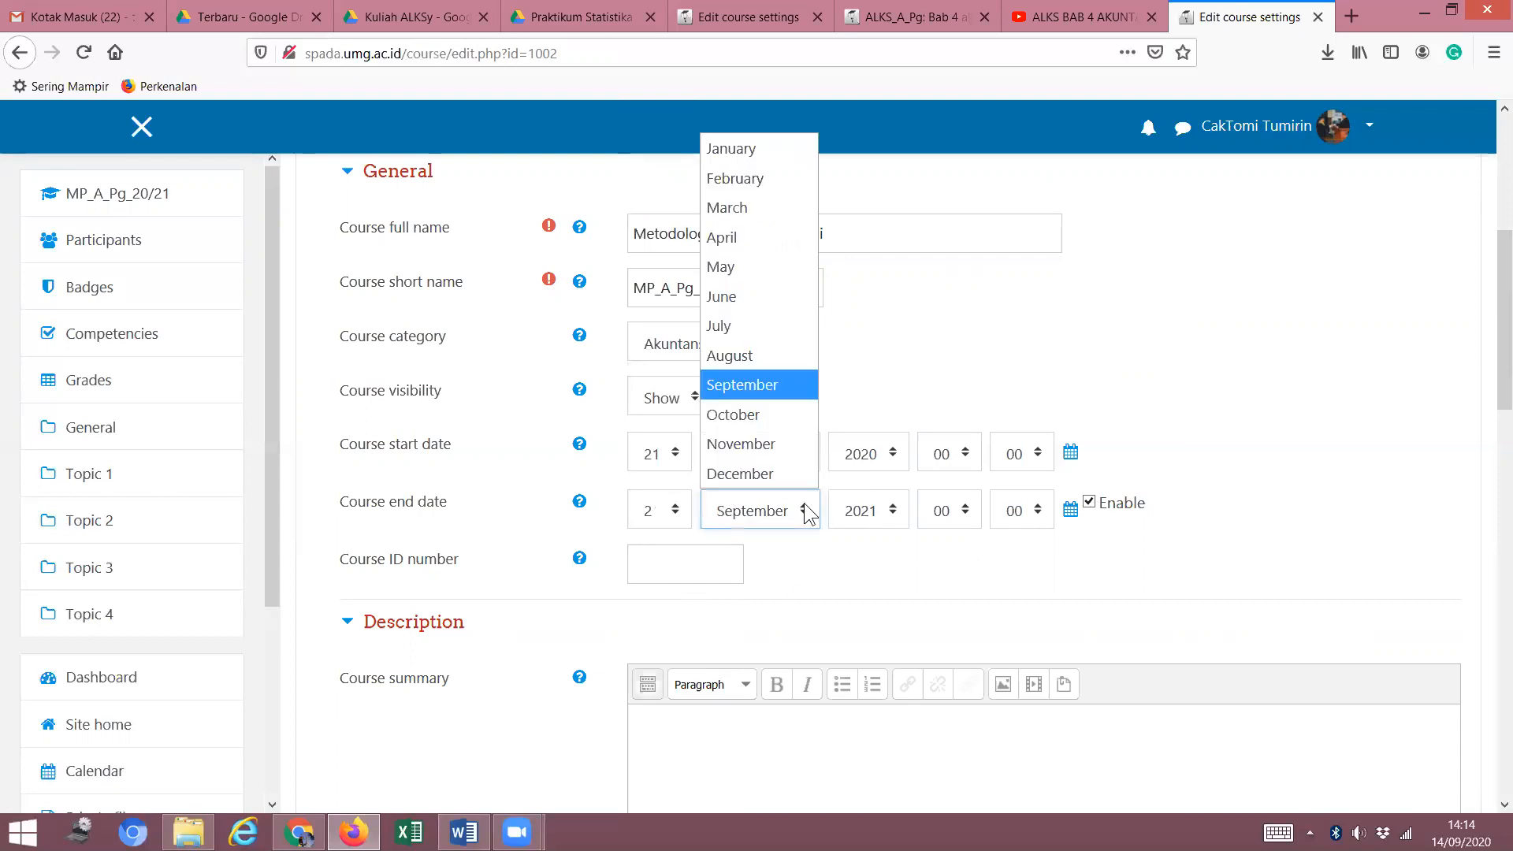
{"action": "left_click", "coordinate": [779, 149]}
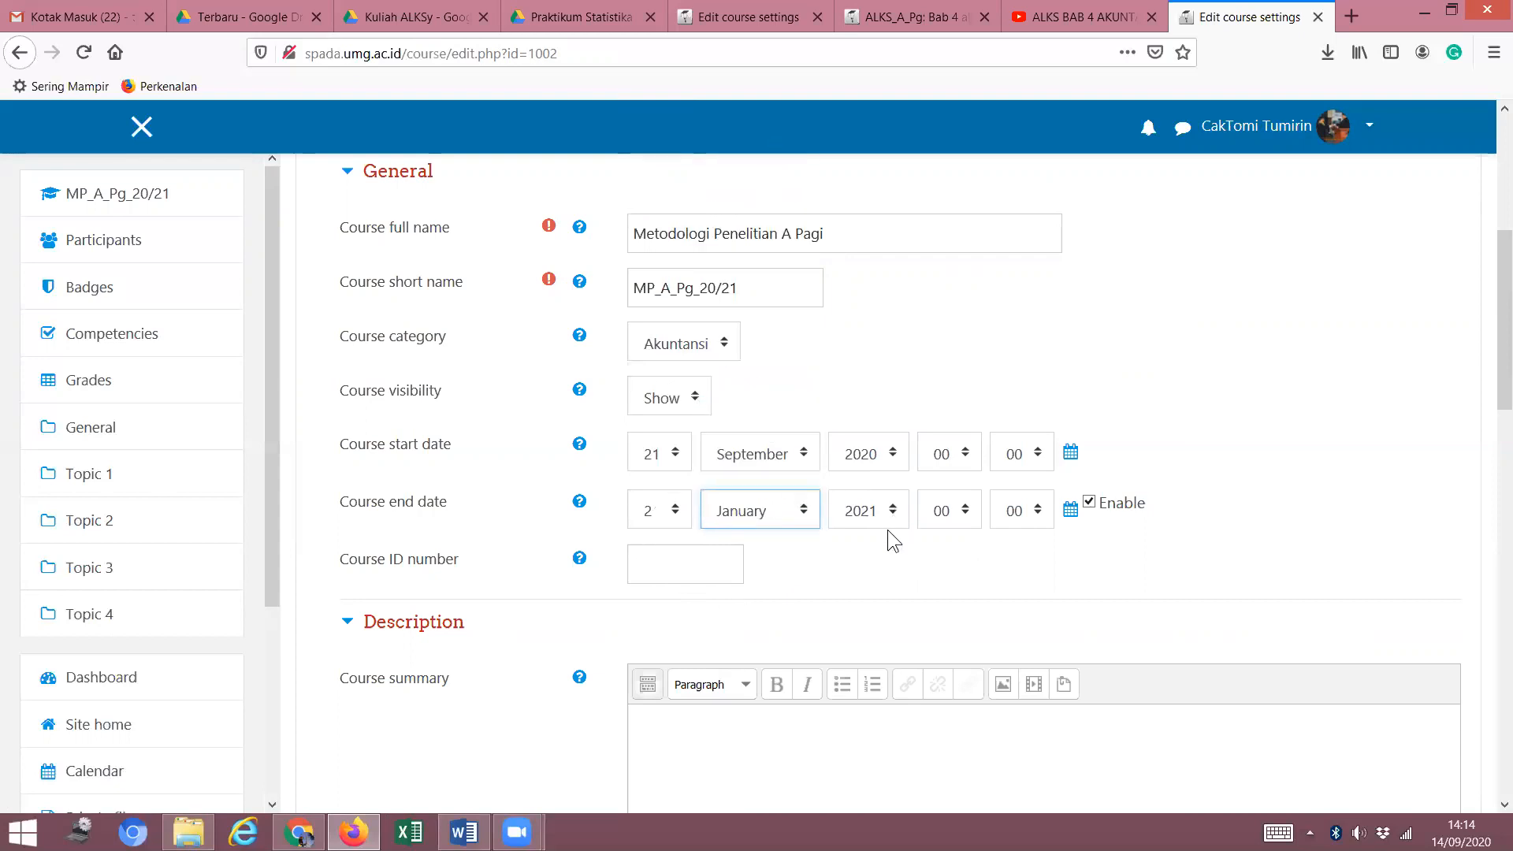
{"action": "left_click", "coordinate": [703, 570]}
{"action": "scroll", "coordinate": [1018, 568], "scroll_direction": "down", "scroll_amount": 2}
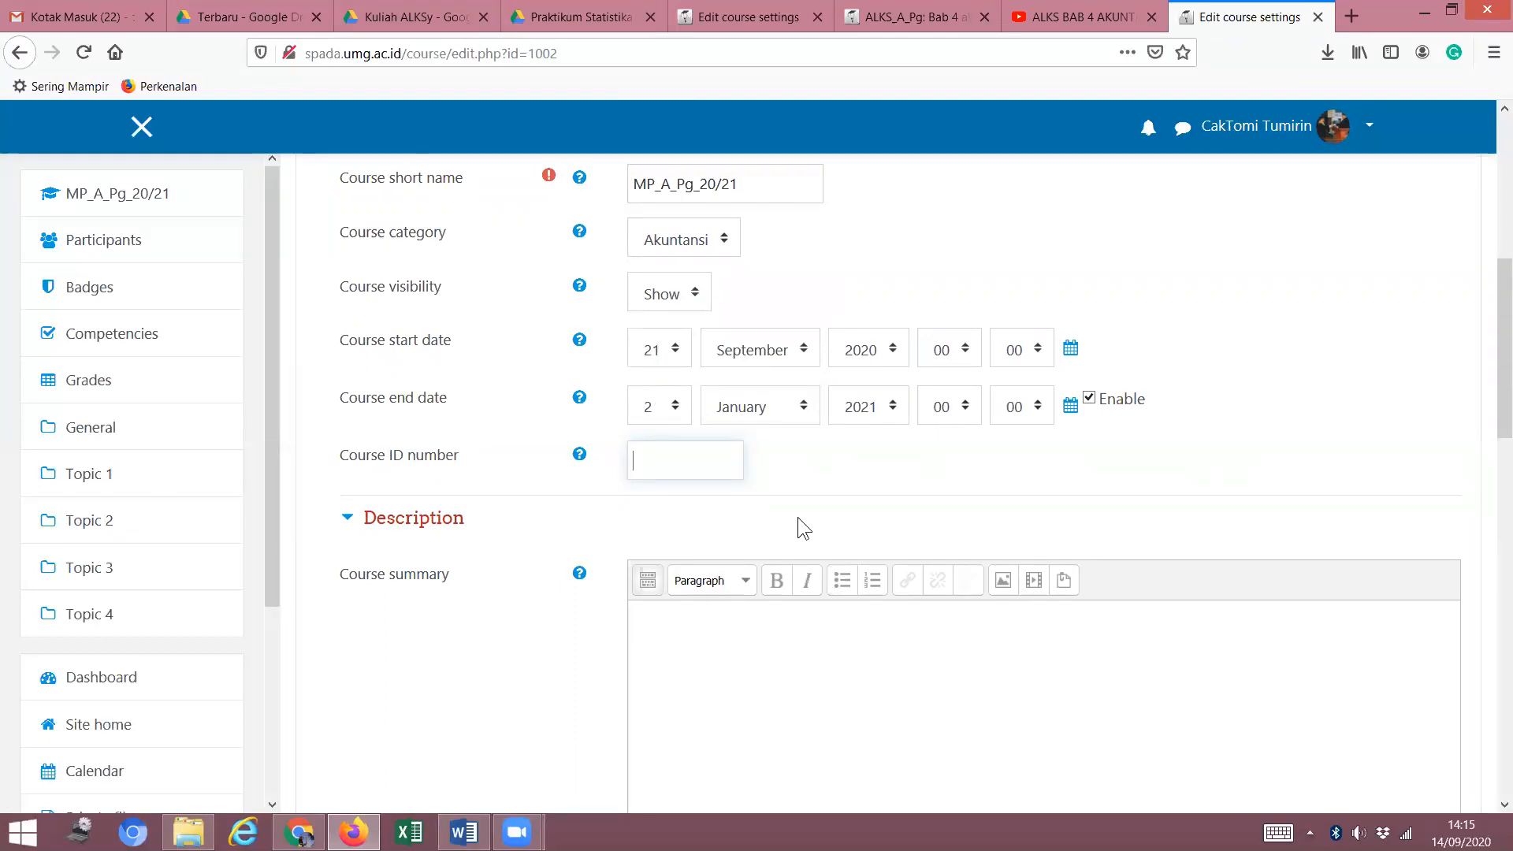
Fill in the Course ID number with the course code ending 'penapg20201'.
{"action": "type", "text": "me"}
{"action": "type", "text": "pen"}
{"action": "type", "text": "apg"}
{"action": "type", "text": "2"}
{"action": "type", "text": "020"}
{"action": "type", "text": "1"}
{"action": "scroll", "coordinate": [784, 511], "scroll_direction": "down", "scroll_amount": 5}
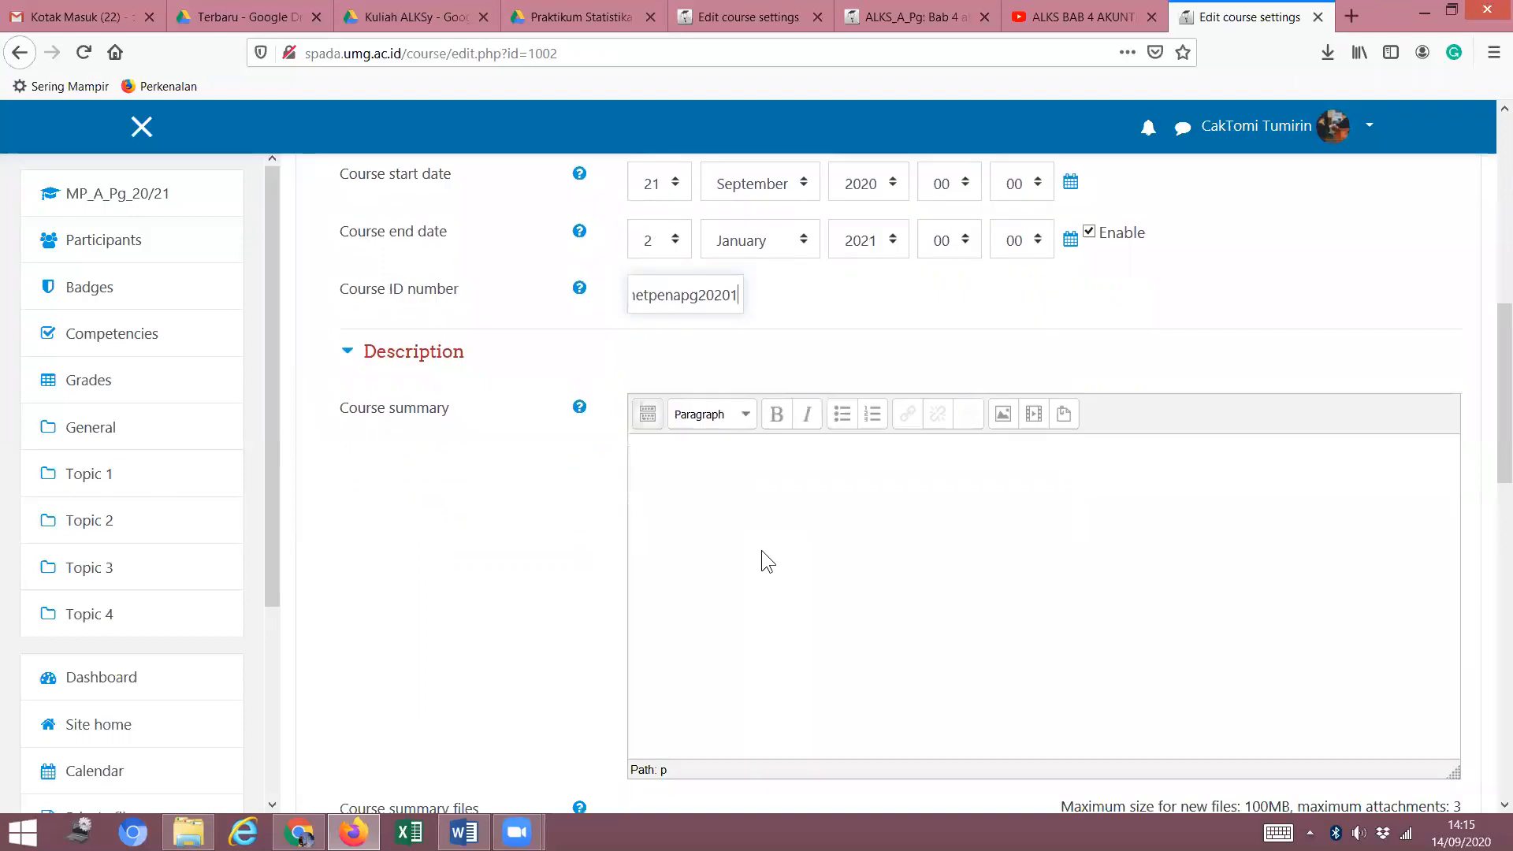
{"action": "scroll", "coordinate": [763, 531], "scroll_direction": "up", "scroll_amount": 3}
Put the caret in the empty Course summary and switch to the RPS Metpen document.
{"action": "left_click", "coordinate": [727, 534]}
{"action": "scroll", "coordinate": [736, 542], "scroll_direction": "down", "scroll_amount": 3}
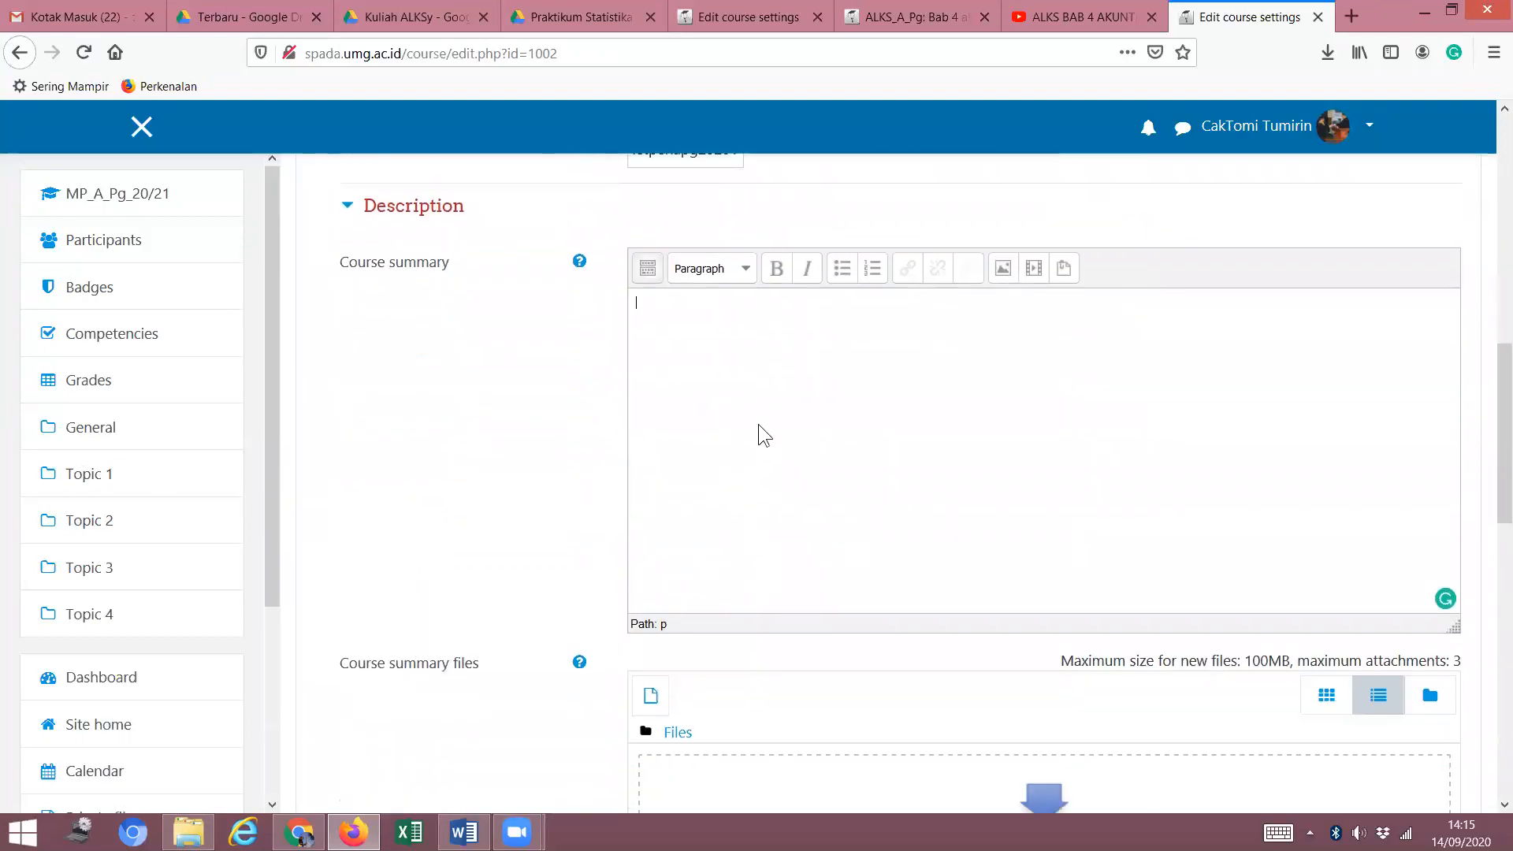
{"action": "scroll", "coordinate": [772, 445], "scroll_direction": "up", "scroll_amount": 2}
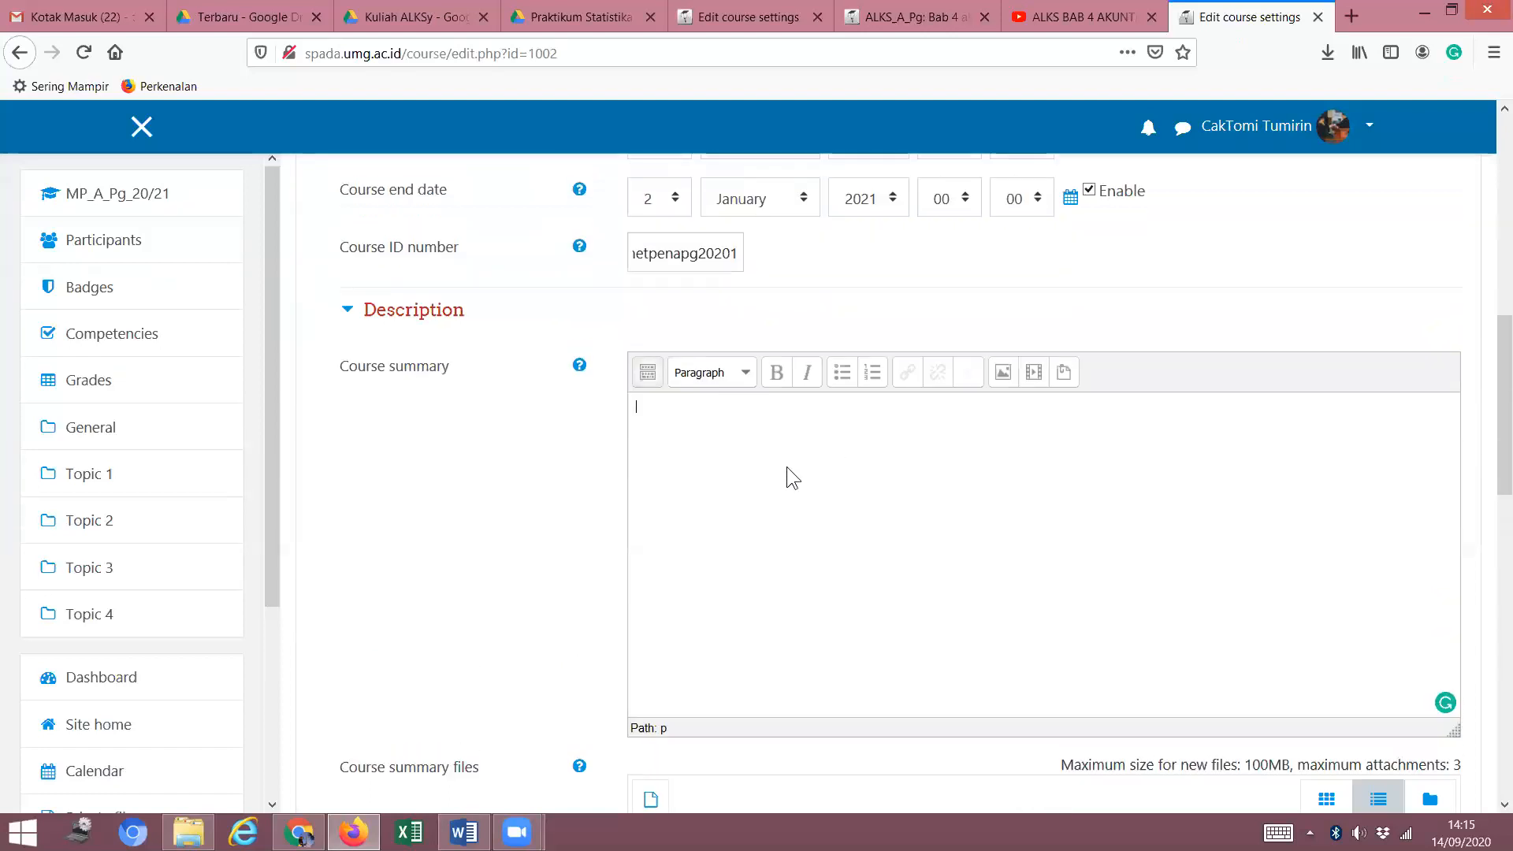
{"action": "left_click", "coordinate": [464, 832]}
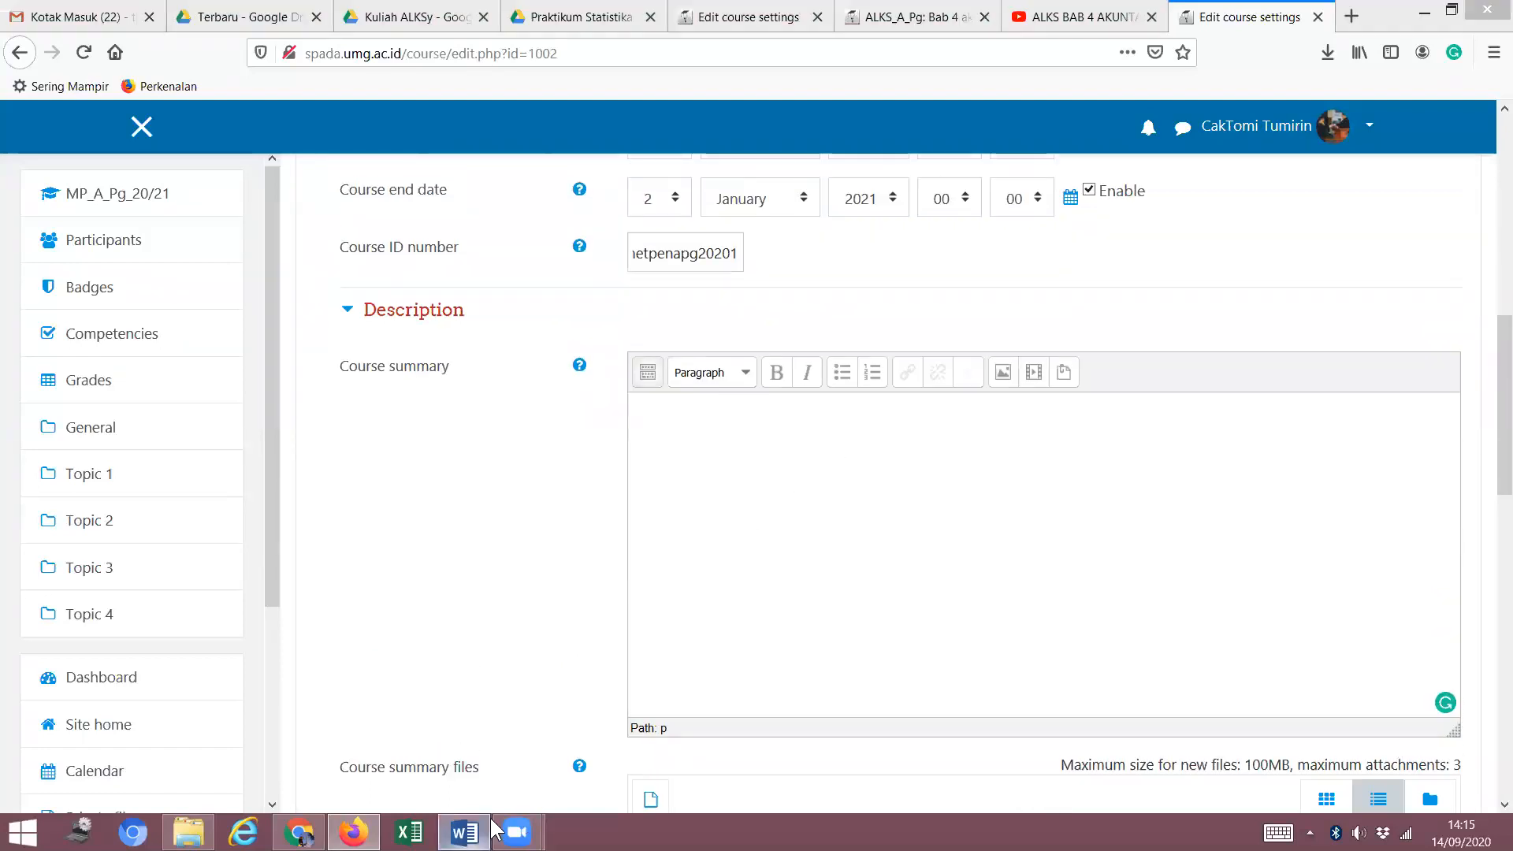
Copy the Bahan Kajian paragraph from RPS Metpen and return to the Firefox course settings.
{"action": "scroll", "coordinate": [787, 546], "scroll_direction": "down", "scroll_amount": 2}
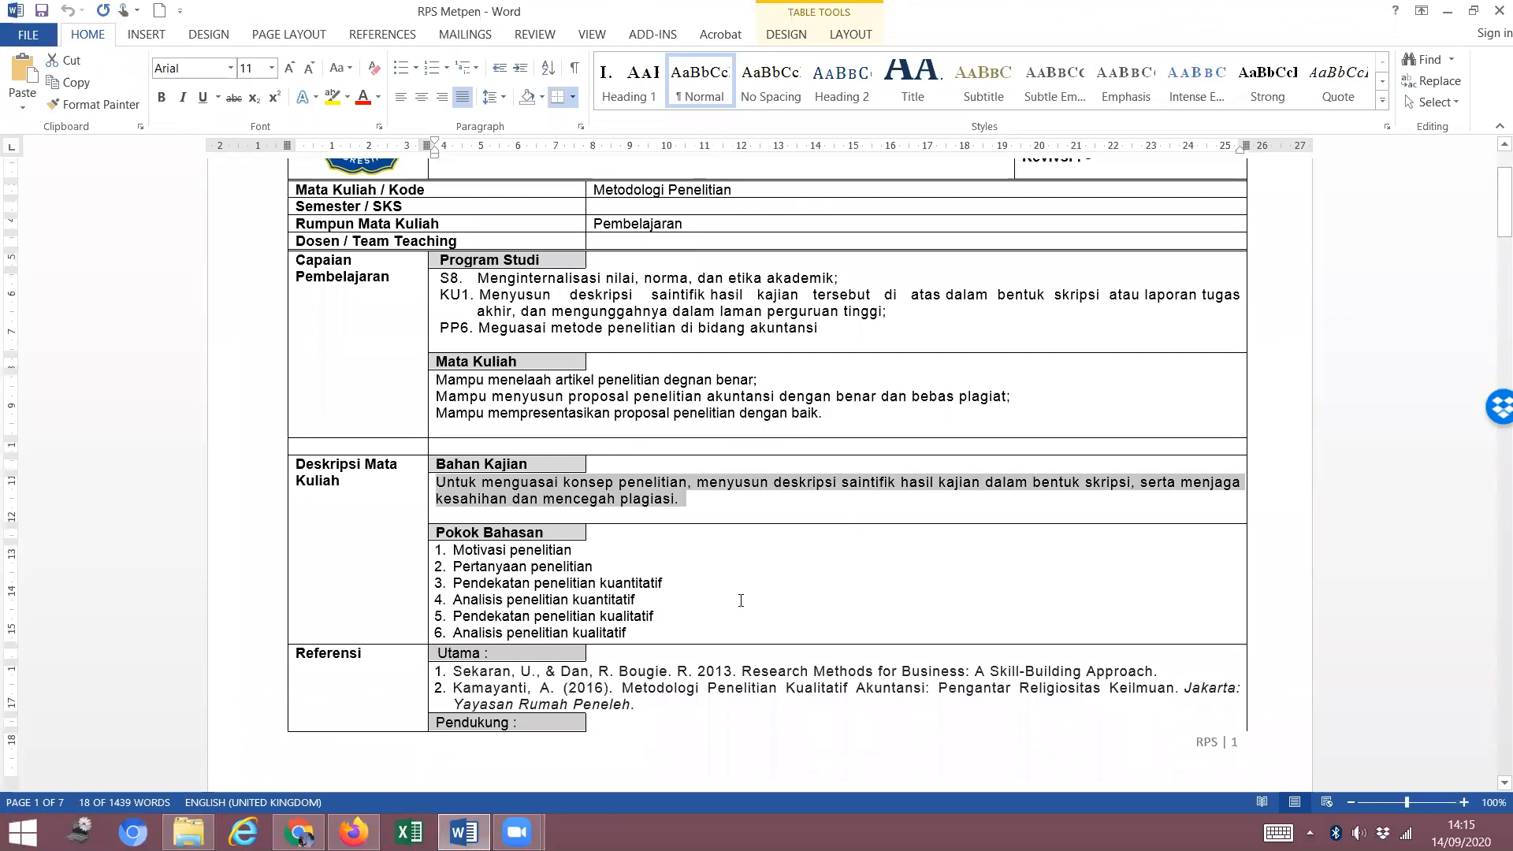
{"action": "left_click", "coordinate": [780, 566]}
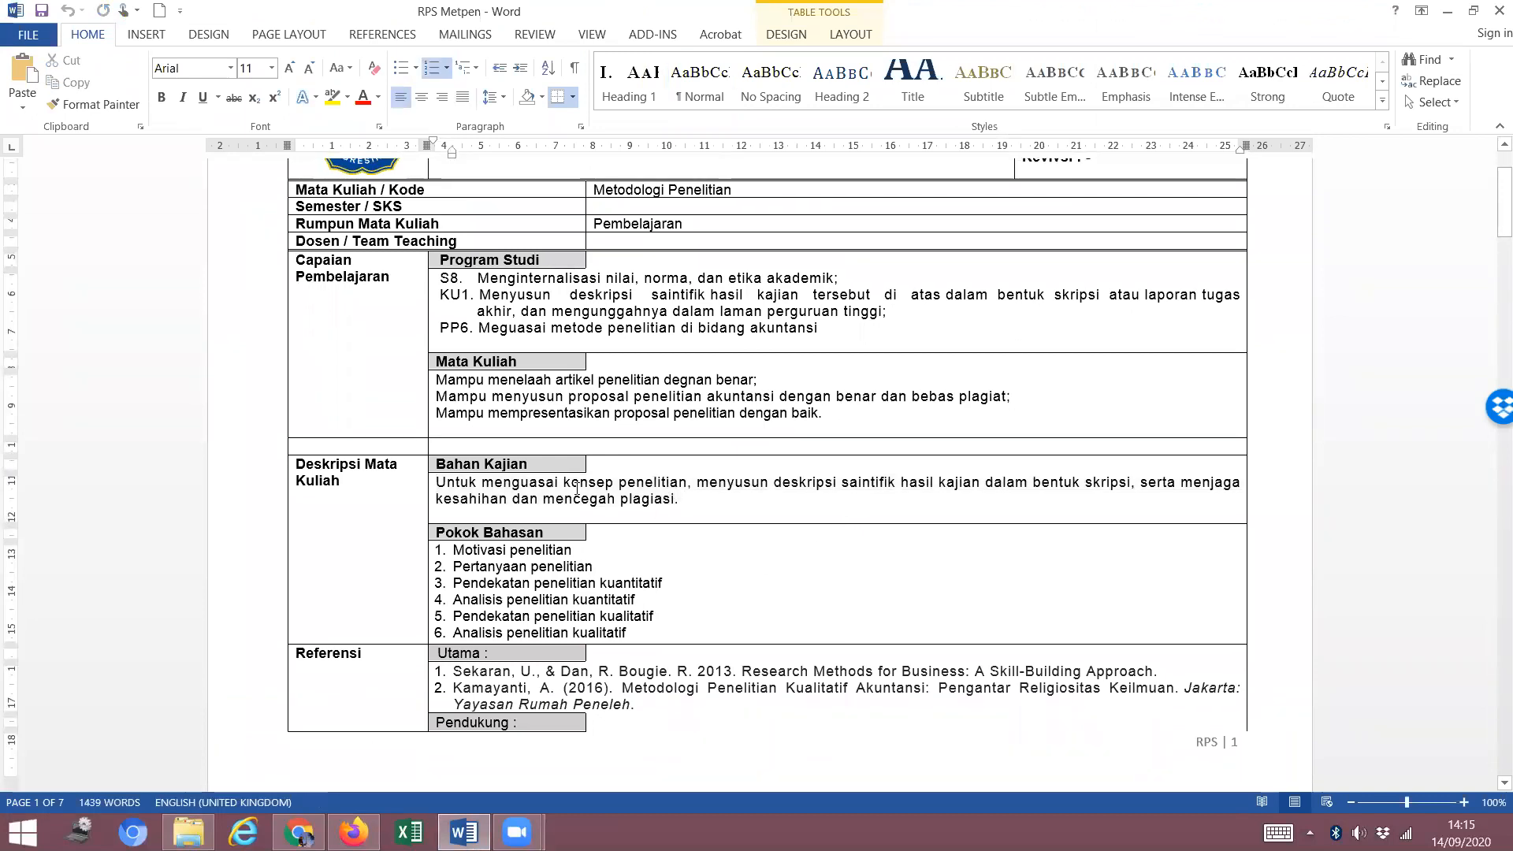
{"action": "left_click_drag", "start_coordinate": [695, 501], "coordinate": [450, 486]}
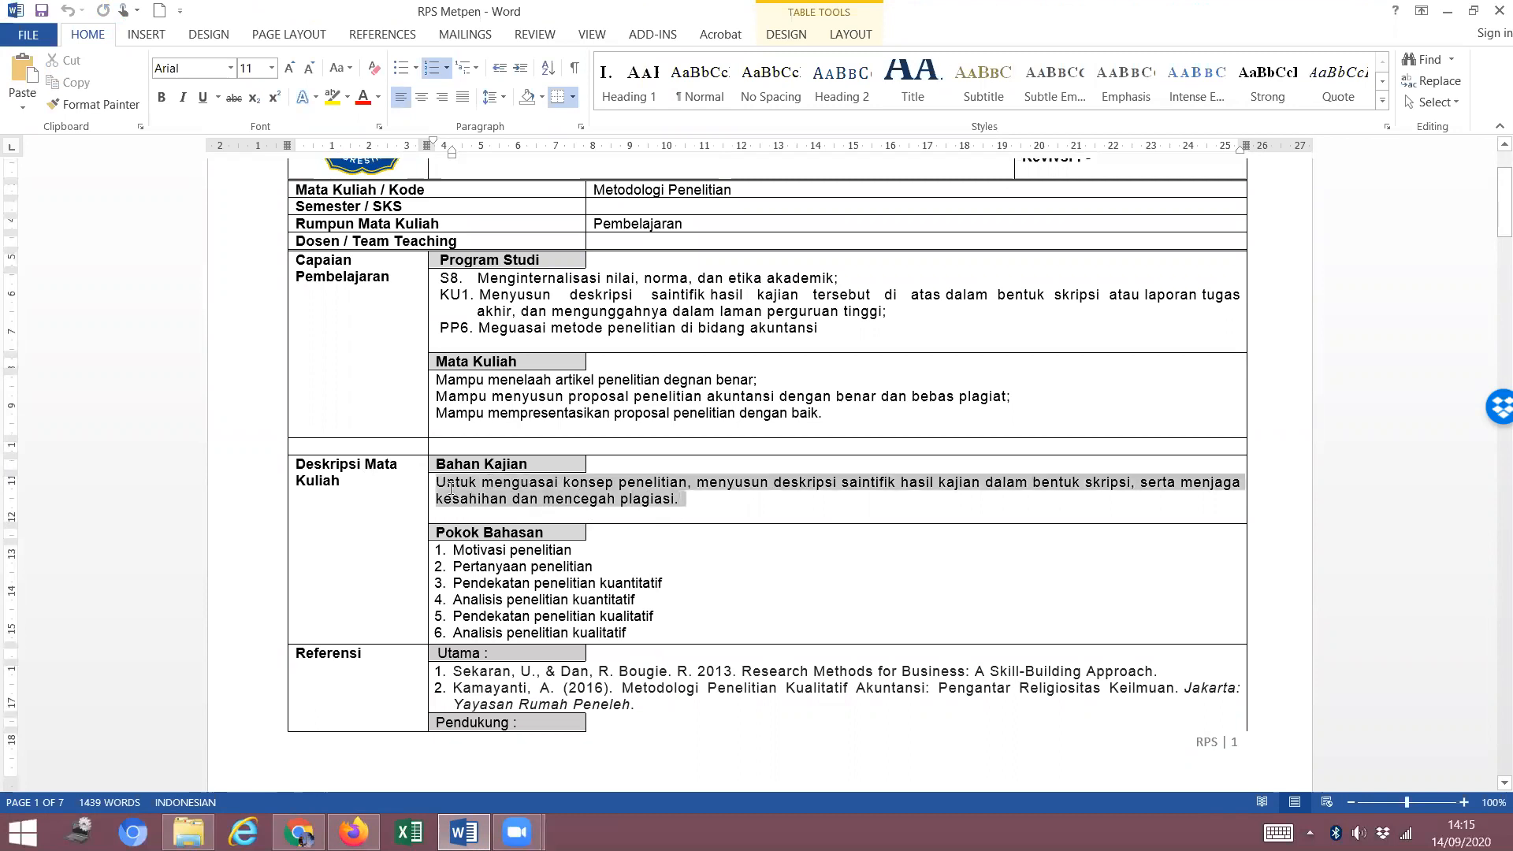
{"action": "right_click", "coordinate": [595, 494]}
{"action": "left_click", "coordinate": [646, 146]}
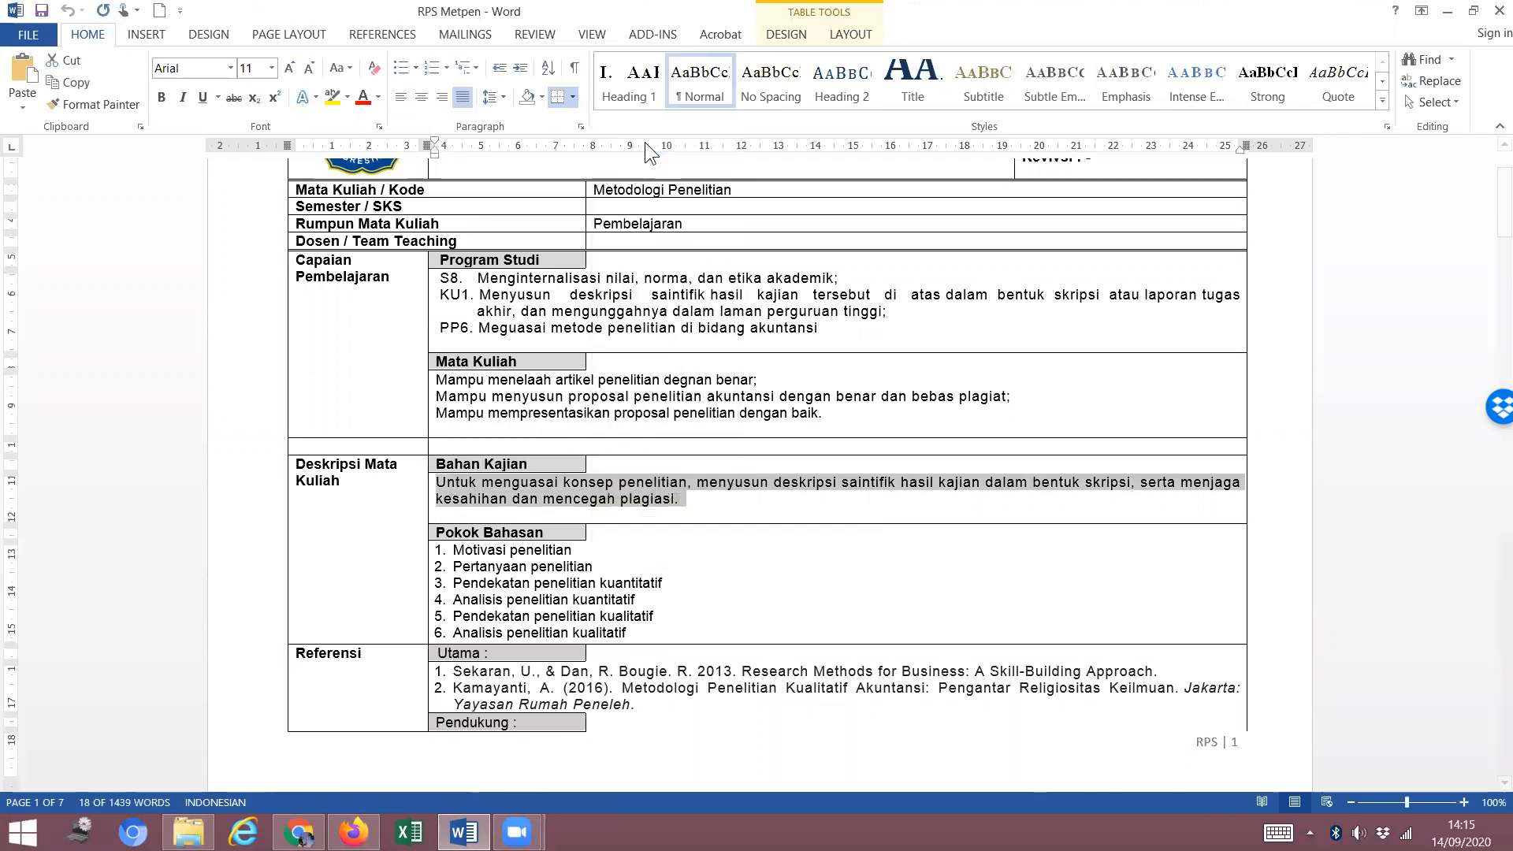
{"action": "left_click", "coordinate": [353, 832]}
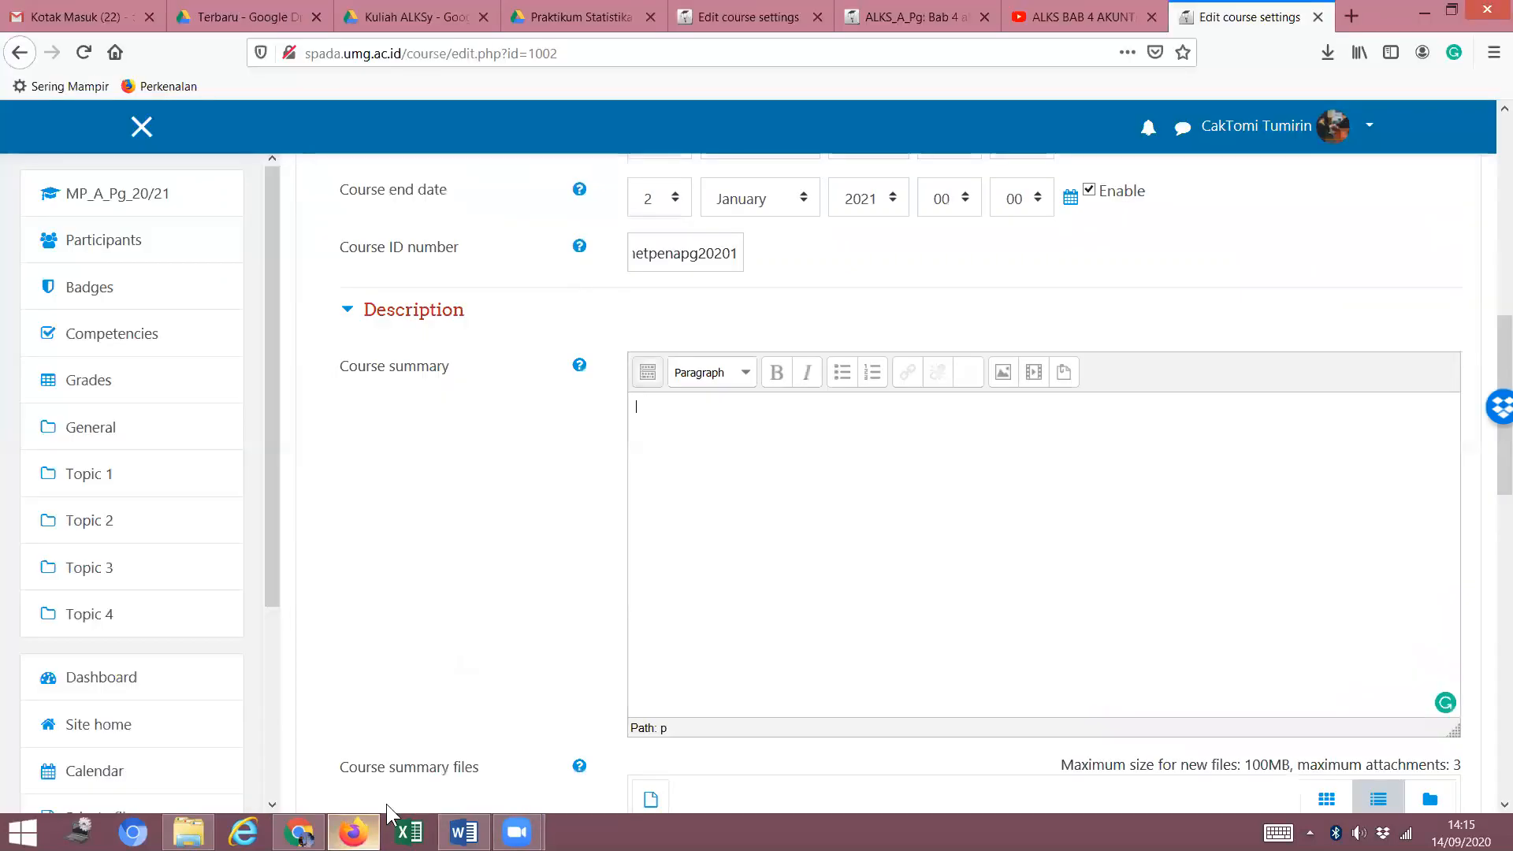
Paste the Bahan Kajian sentence into the Course summary with Ctrl+V.
{"action": "right_click", "coordinate": [775, 460]}
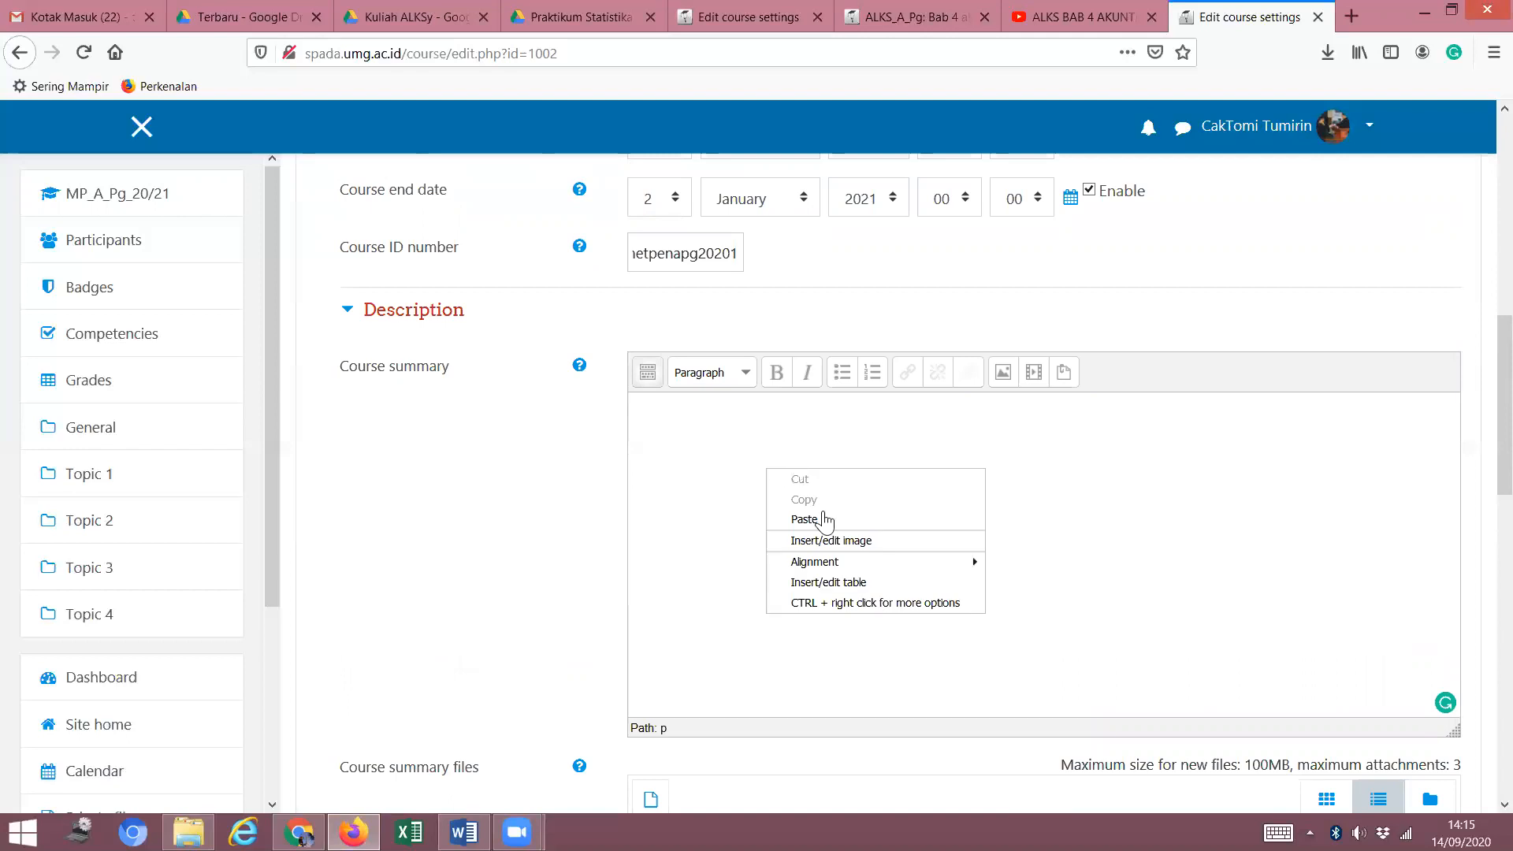
{"action": "left_click", "coordinate": [803, 520]}
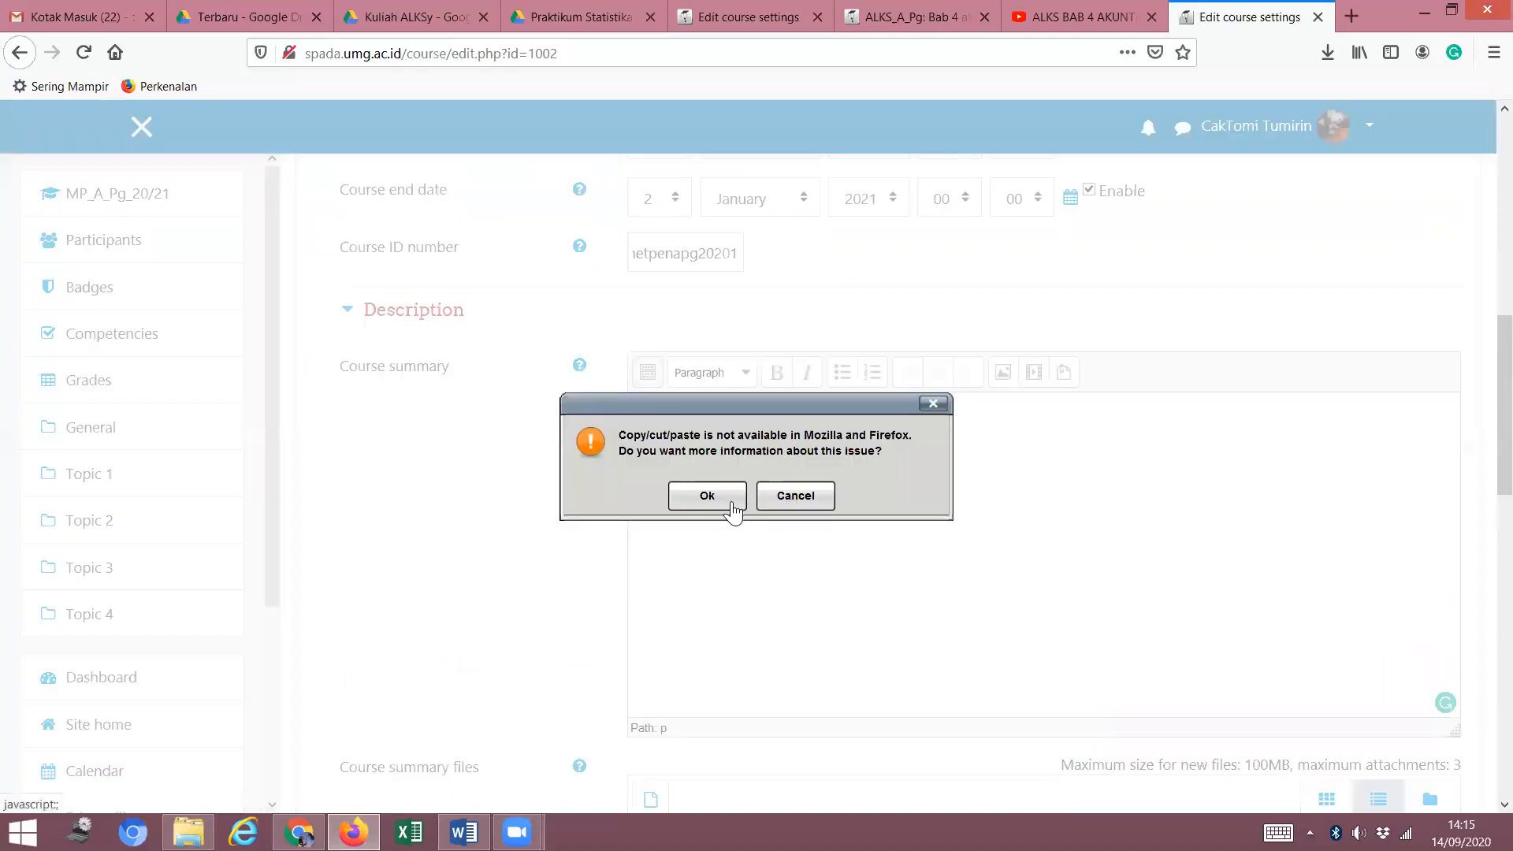
{"action": "left_click", "coordinate": [729, 501]}
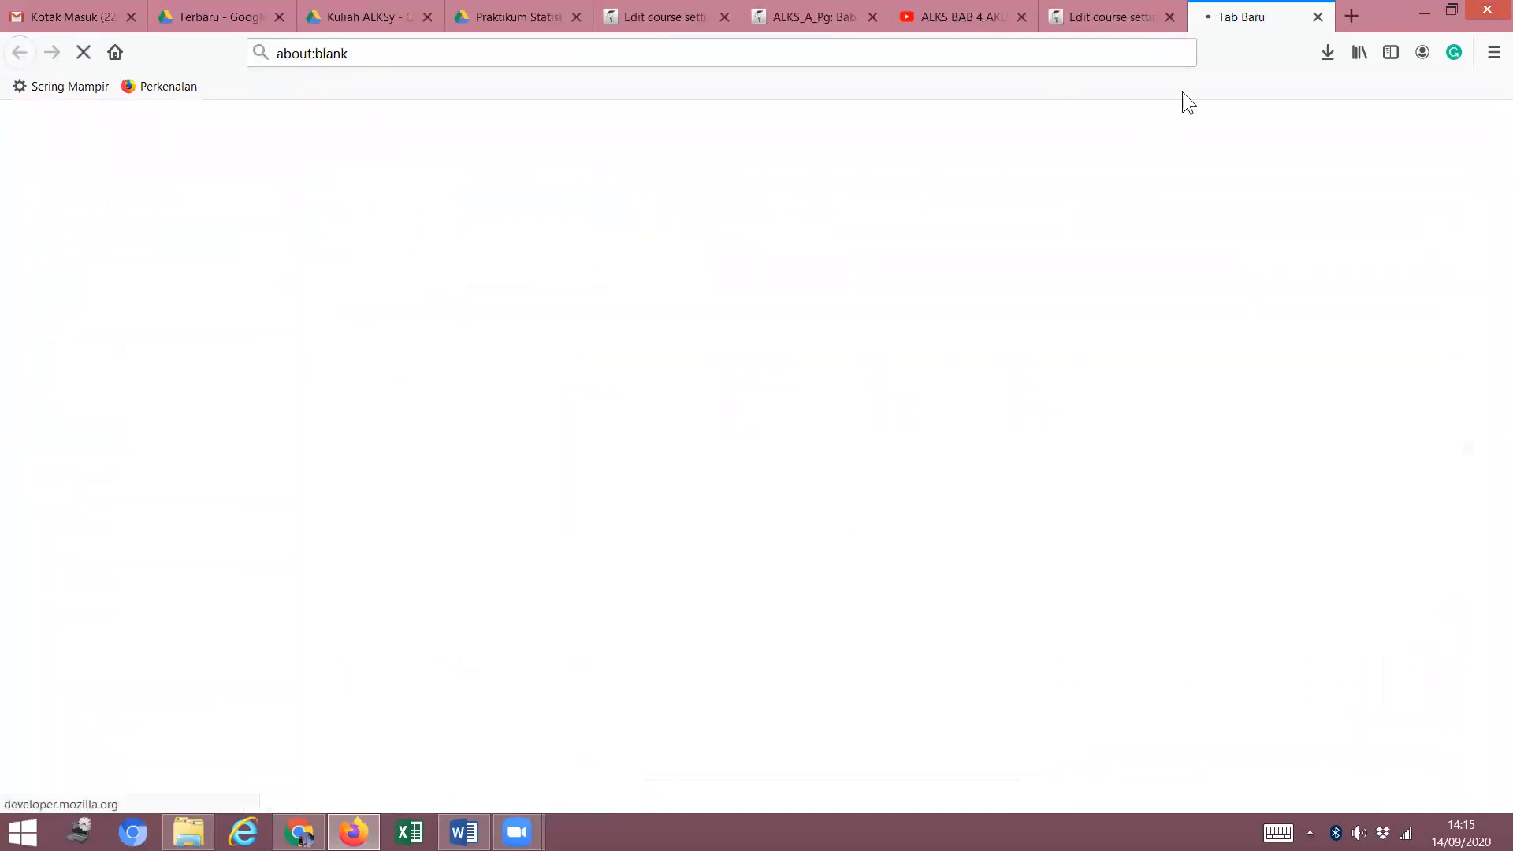
{"action": "left_click", "coordinate": [1124, 15]}
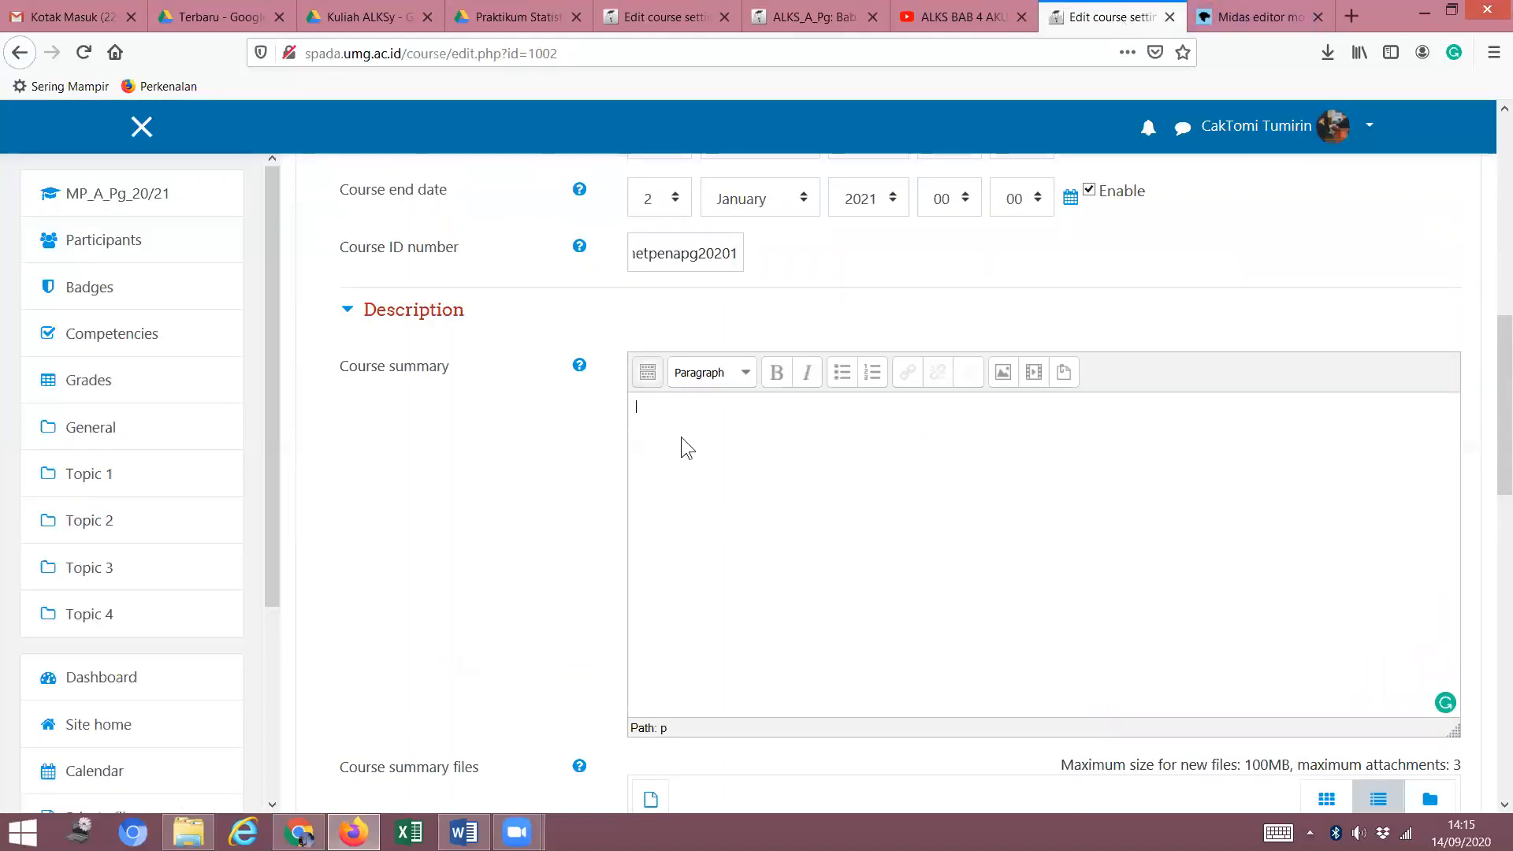
{"action": "key", "text": "ctrl+v"}
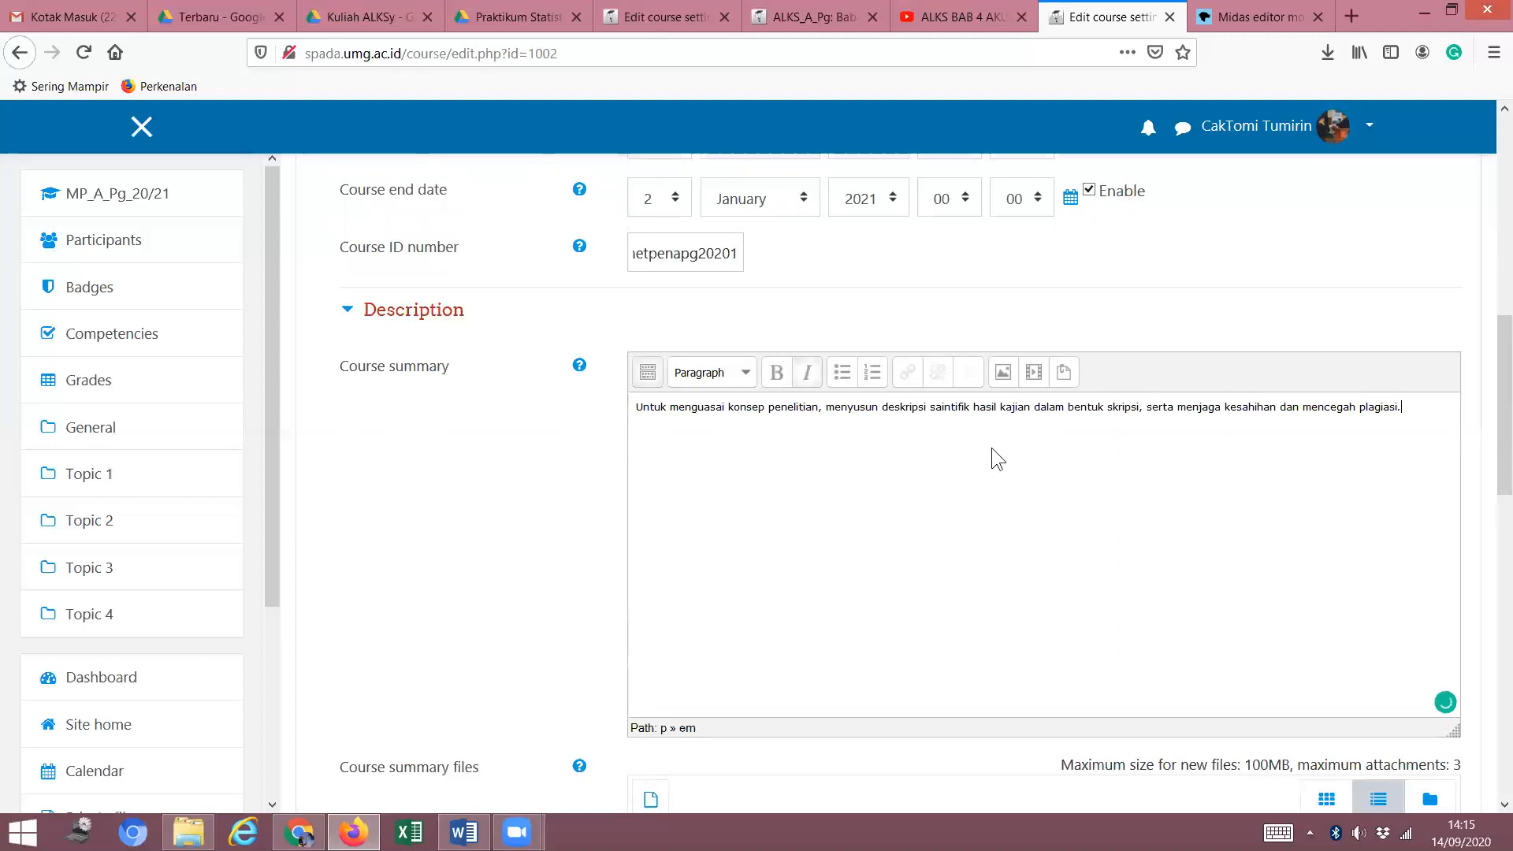
Format the summary sentence as Heading 2 and start a new line below it.
{"action": "left_click_drag", "start_coordinate": [1407, 417], "coordinate": [613, 421]}
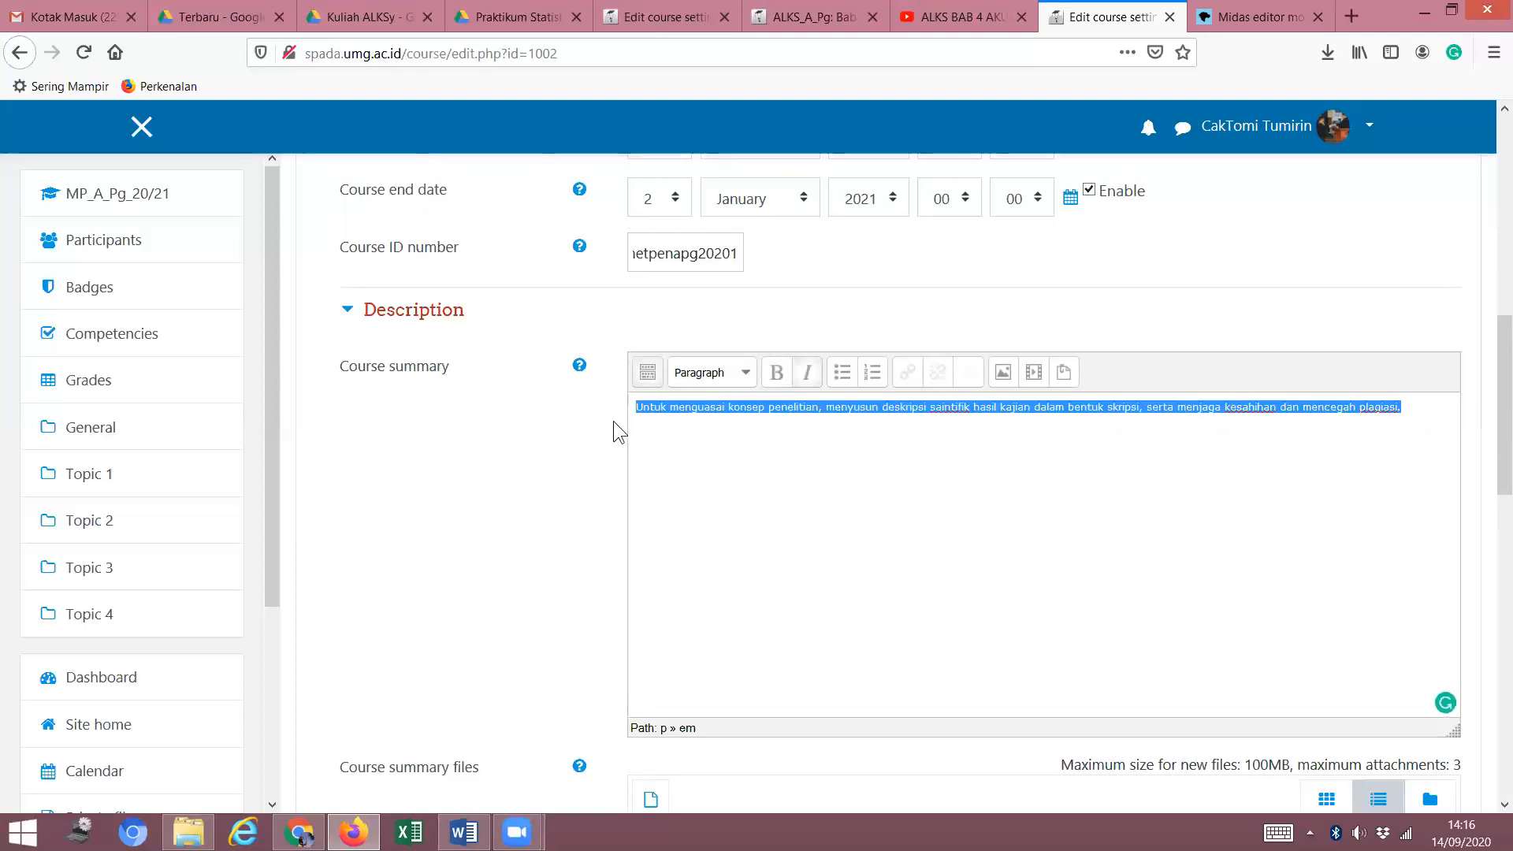
{"action": "left_click", "coordinate": [744, 371]}
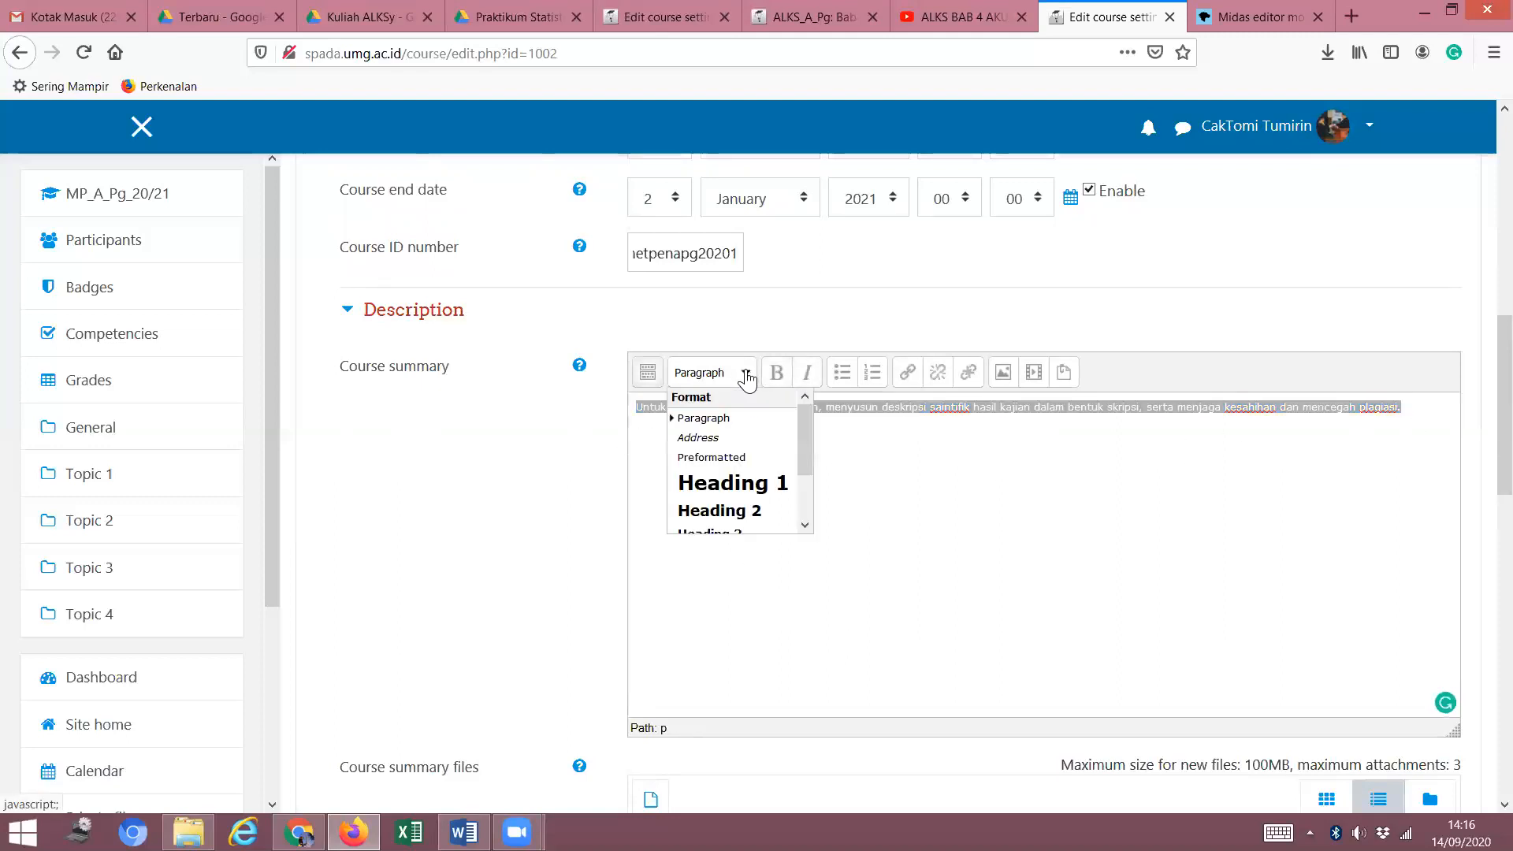
{"action": "left_click", "coordinate": [699, 511]}
{"action": "left_click", "coordinate": [772, 529]}
{"action": "left_click", "coordinate": [1130, 427]}
{"action": "key", "text": "Return"}
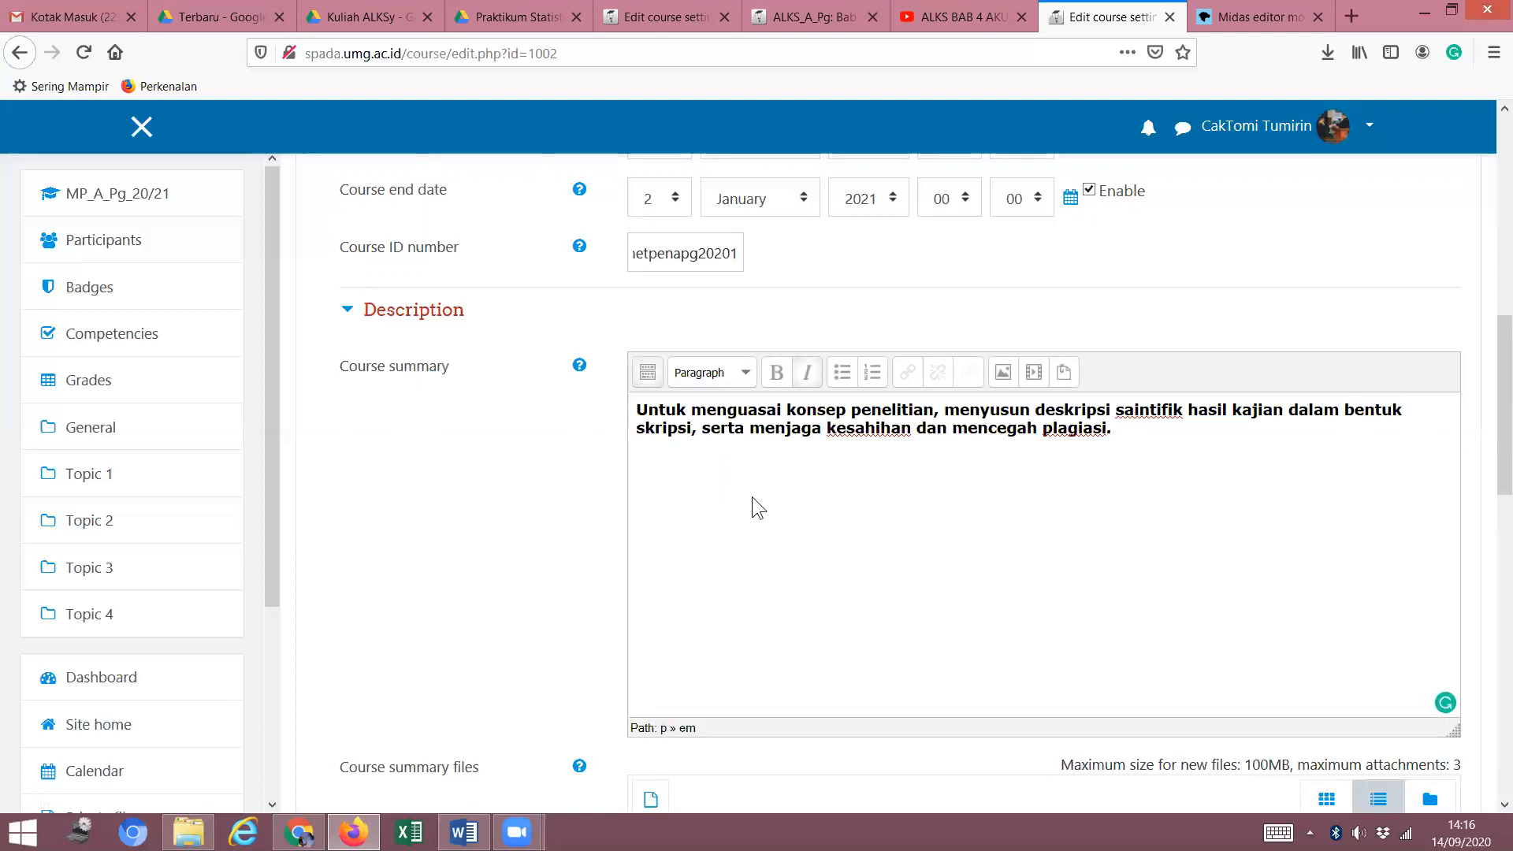
{"action": "scroll", "coordinate": [765, 526], "scroll_direction": "down", "scroll_amount": 4}
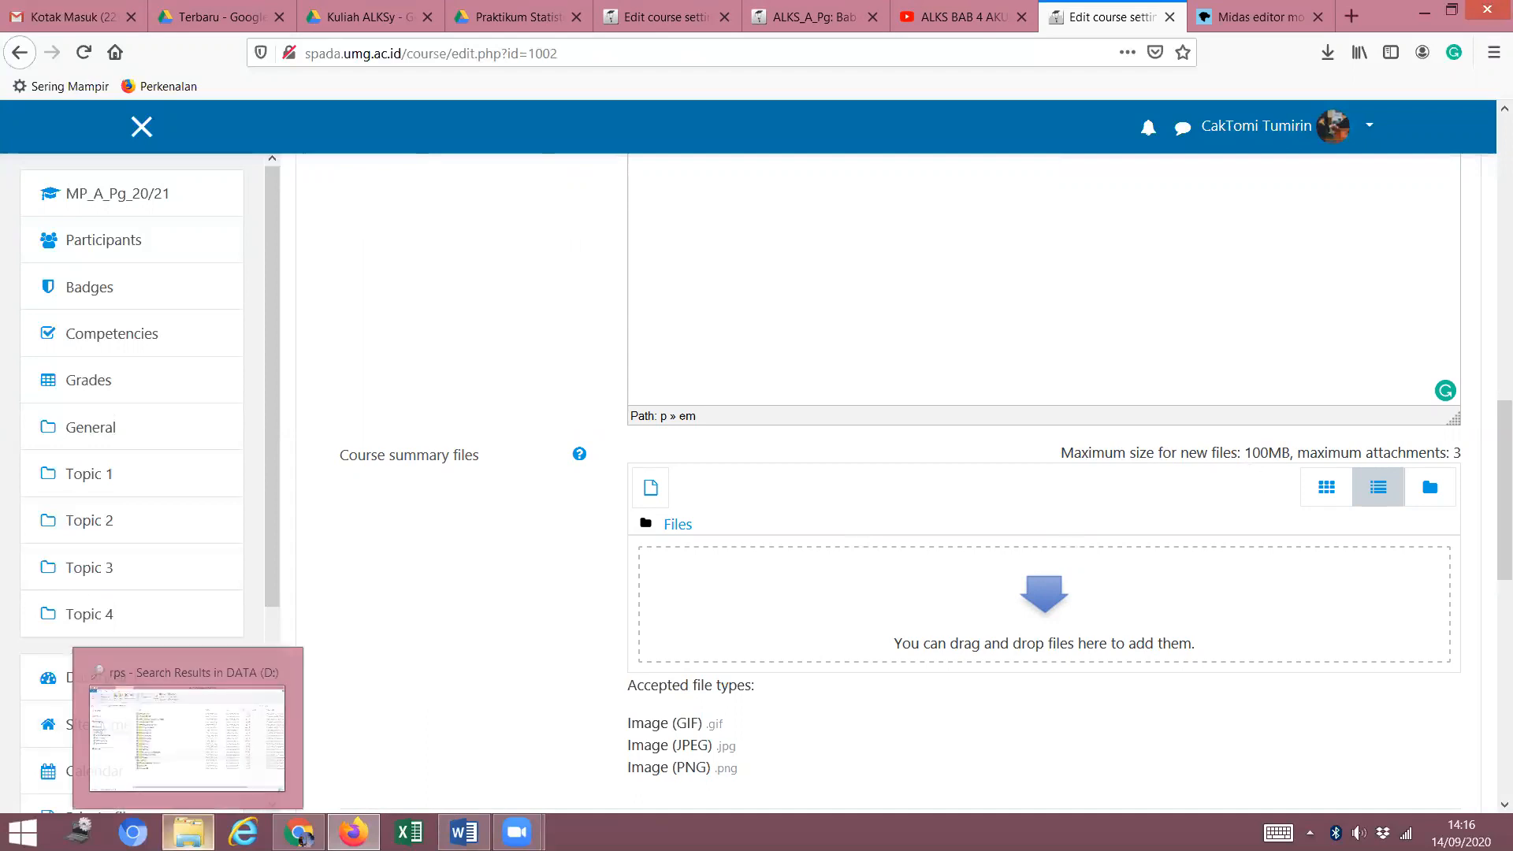
{"action": "left_click", "coordinate": [188, 832]}
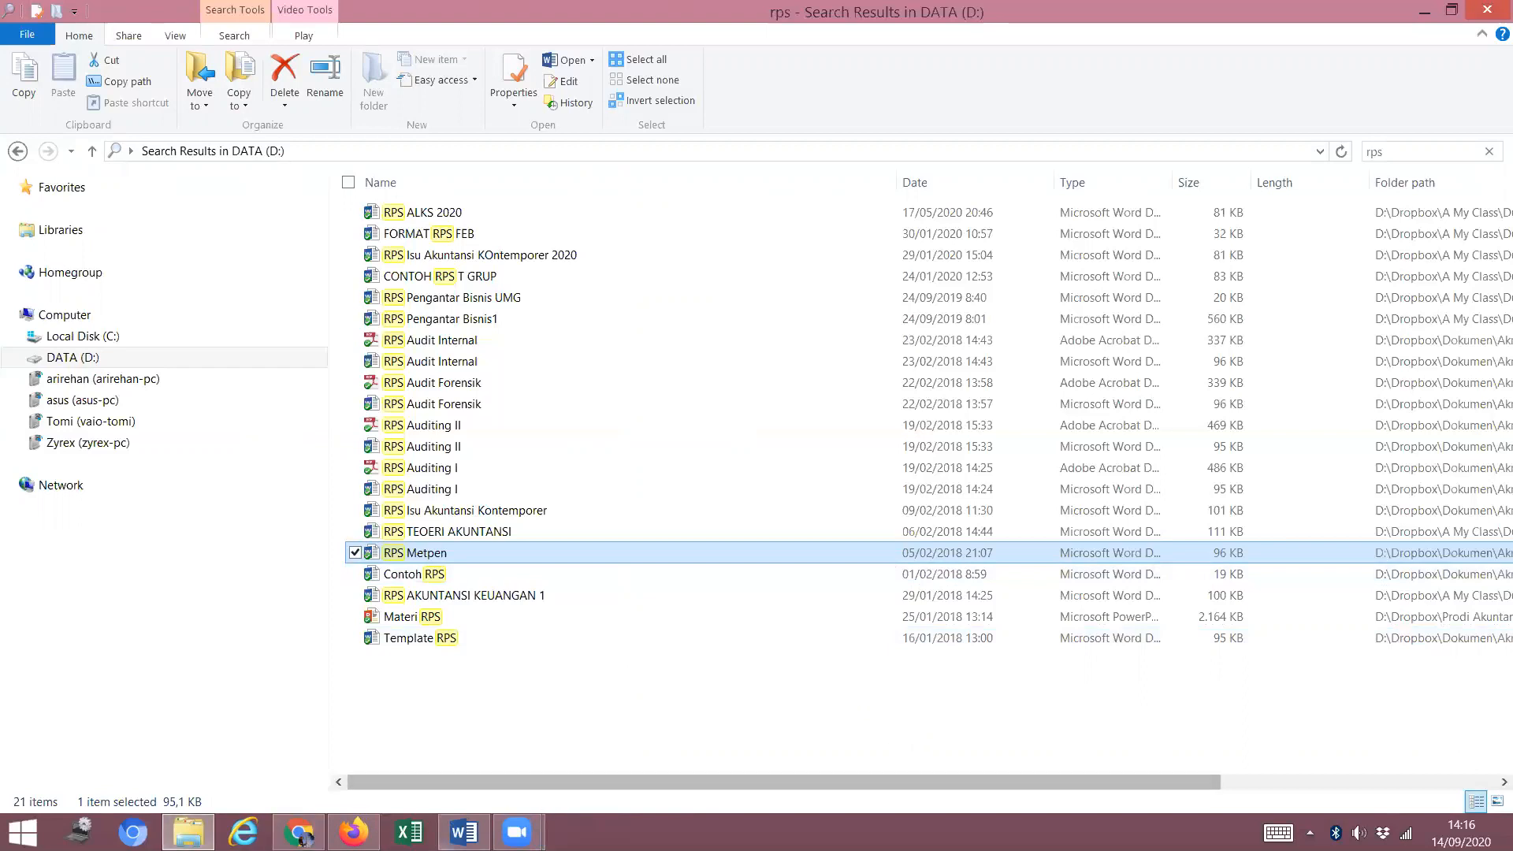
{"action": "left_click", "coordinate": [353, 832]}
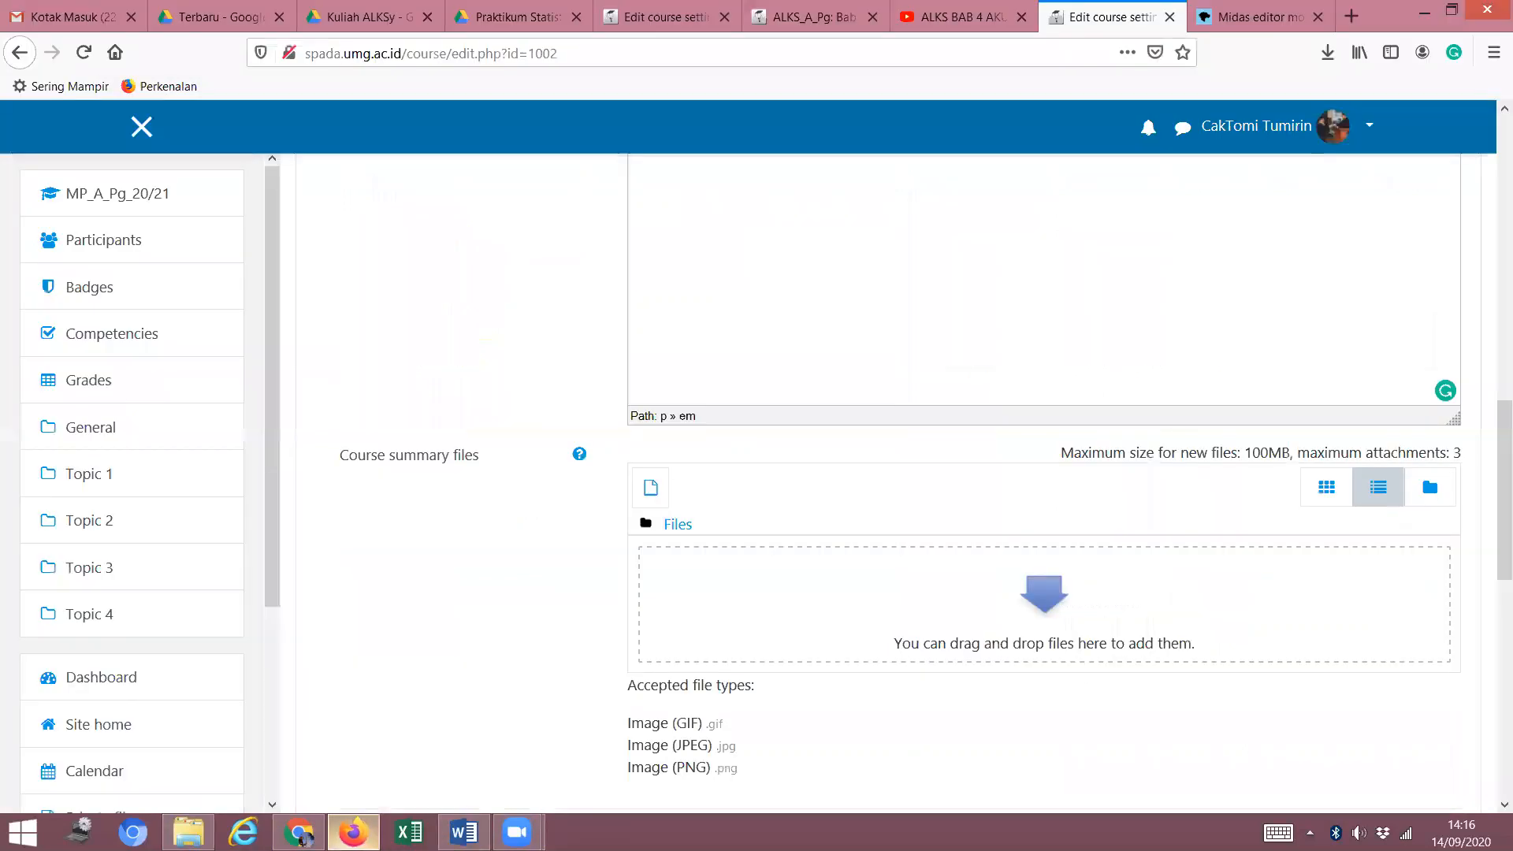
{"action": "left_click", "coordinate": [676, 524]}
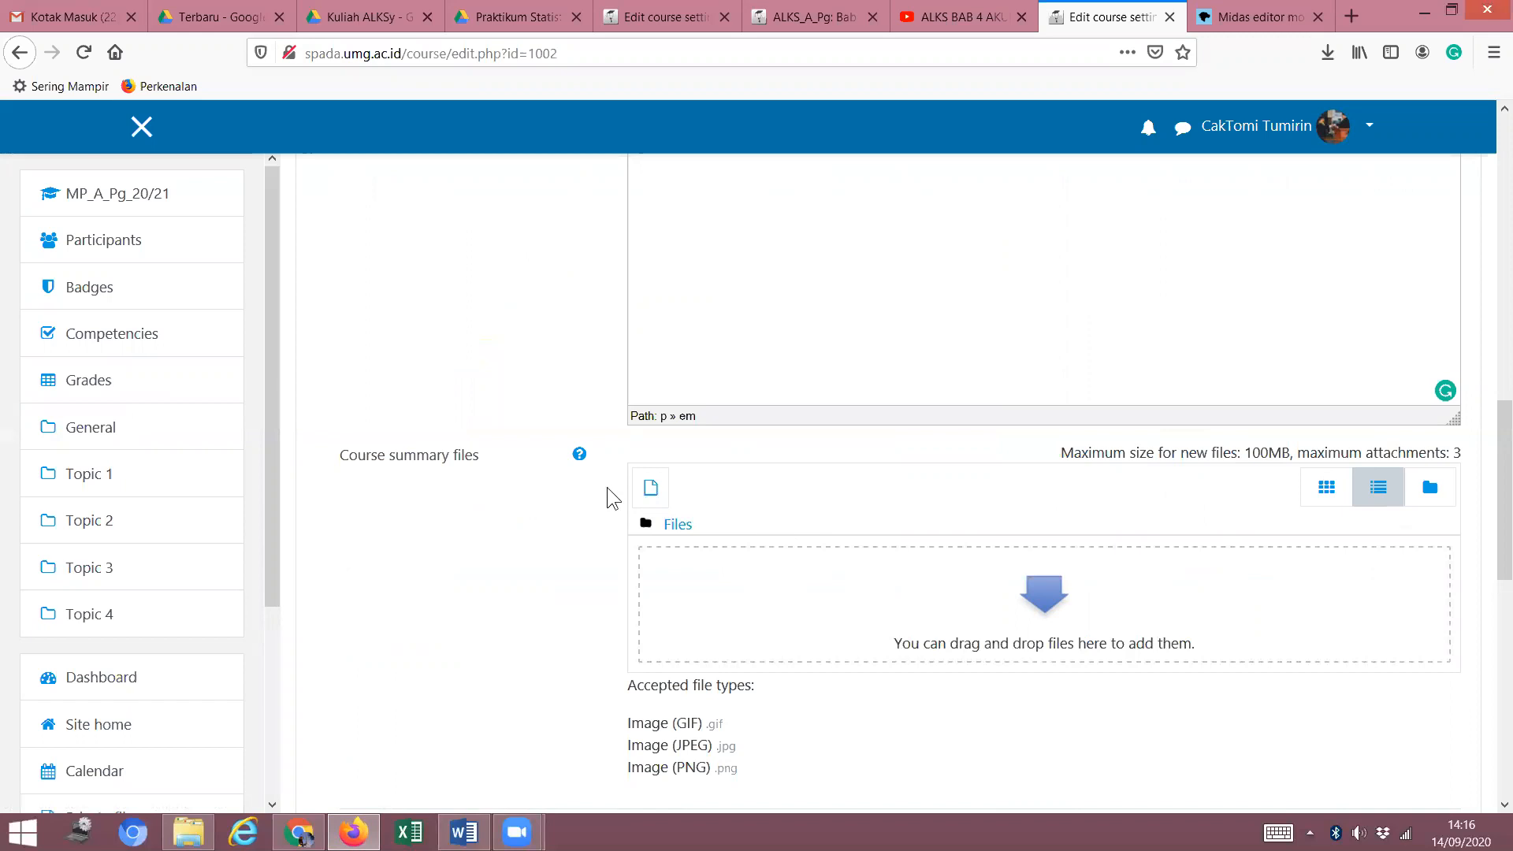
{"action": "left_click", "coordinate": [652, 489]}
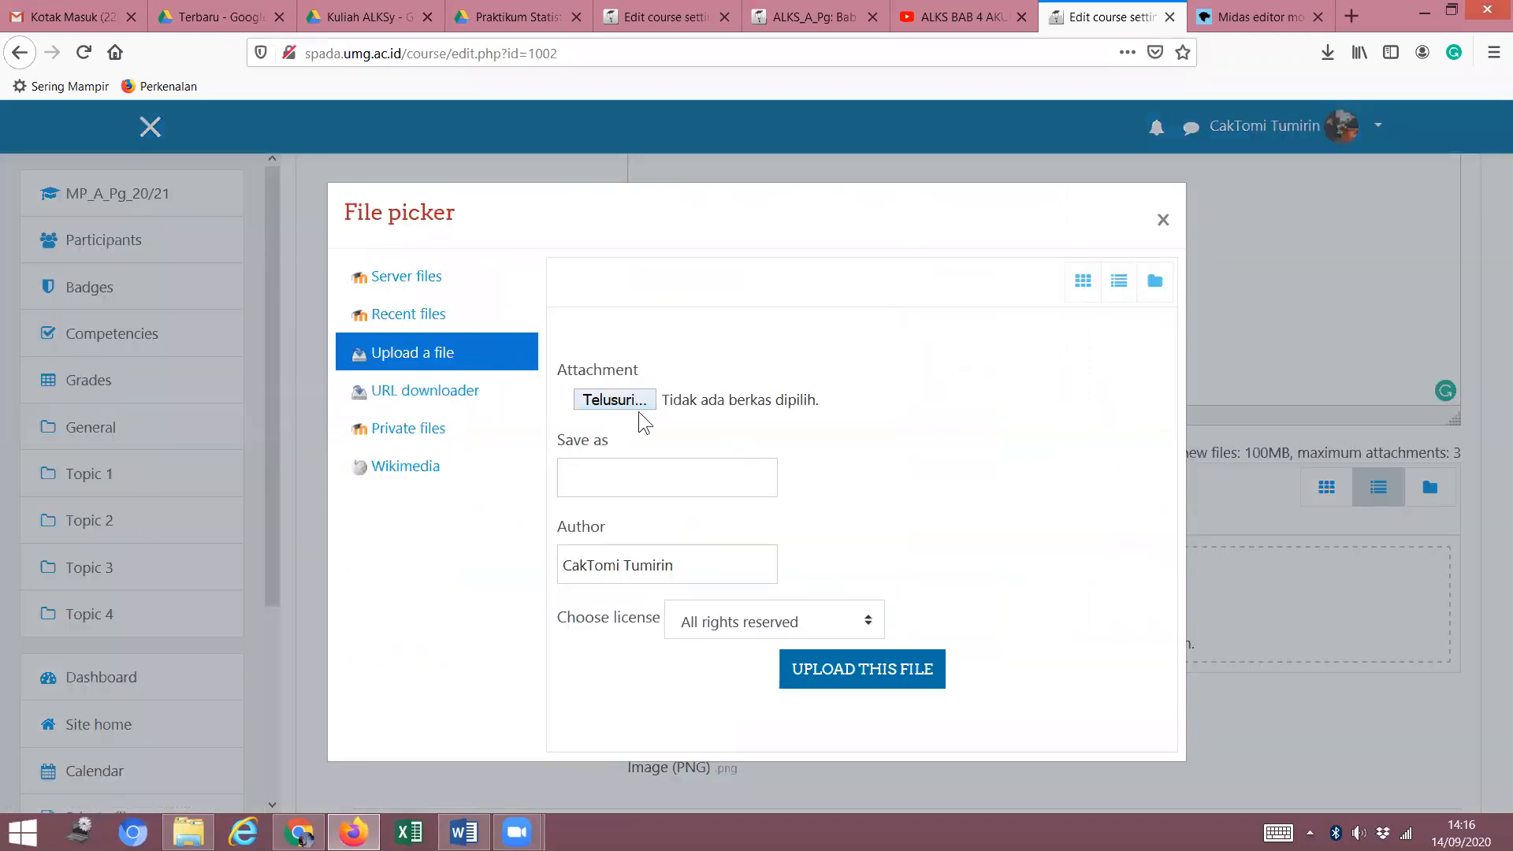
{"action": "left_click", "coordinate": [624, 400]}
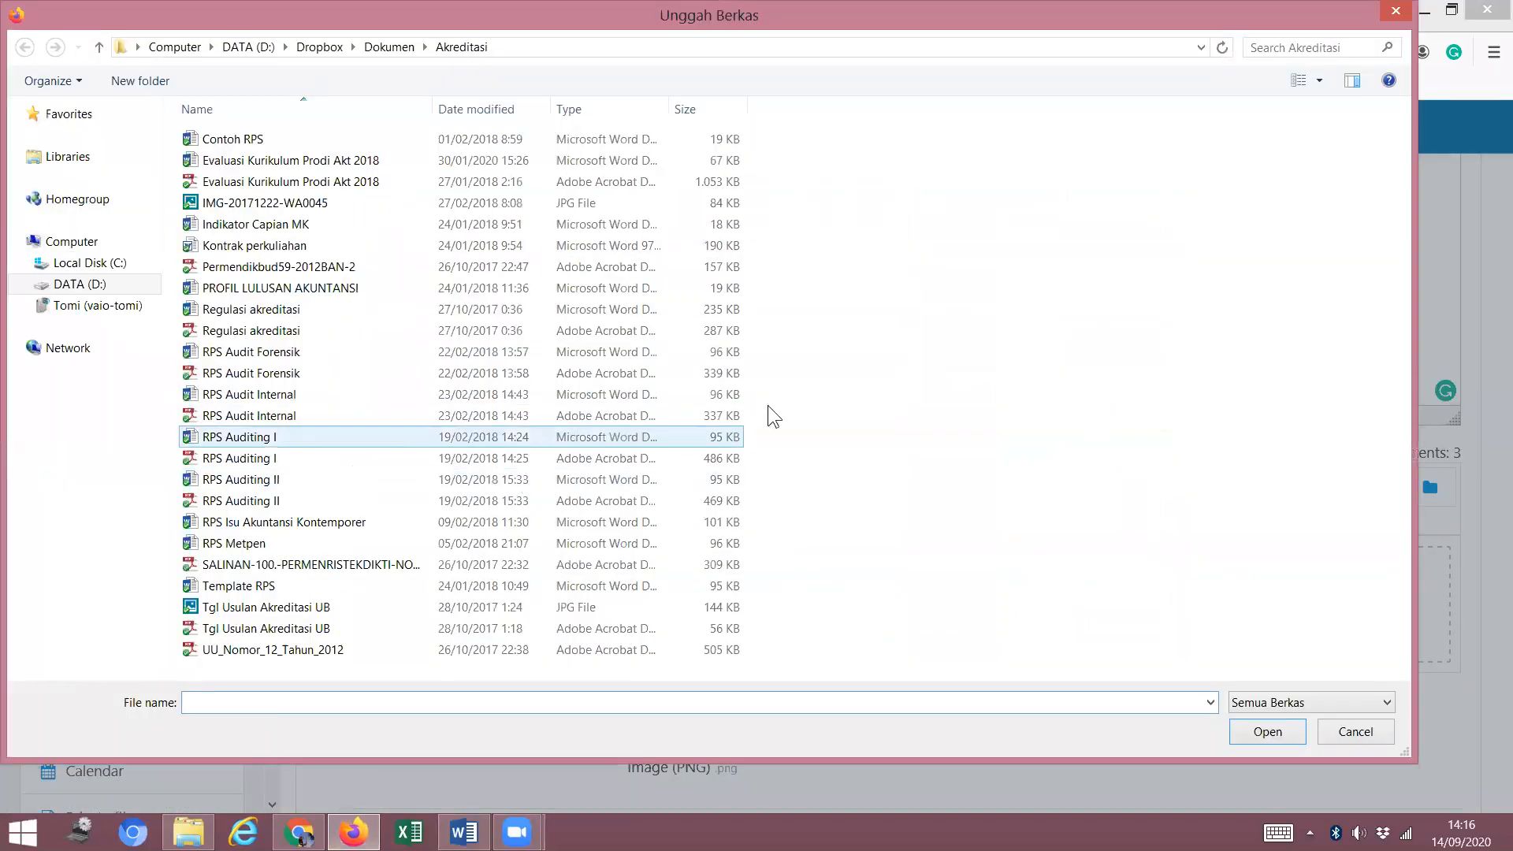
{"action": "left_click", "coordinate": [355, 551]}
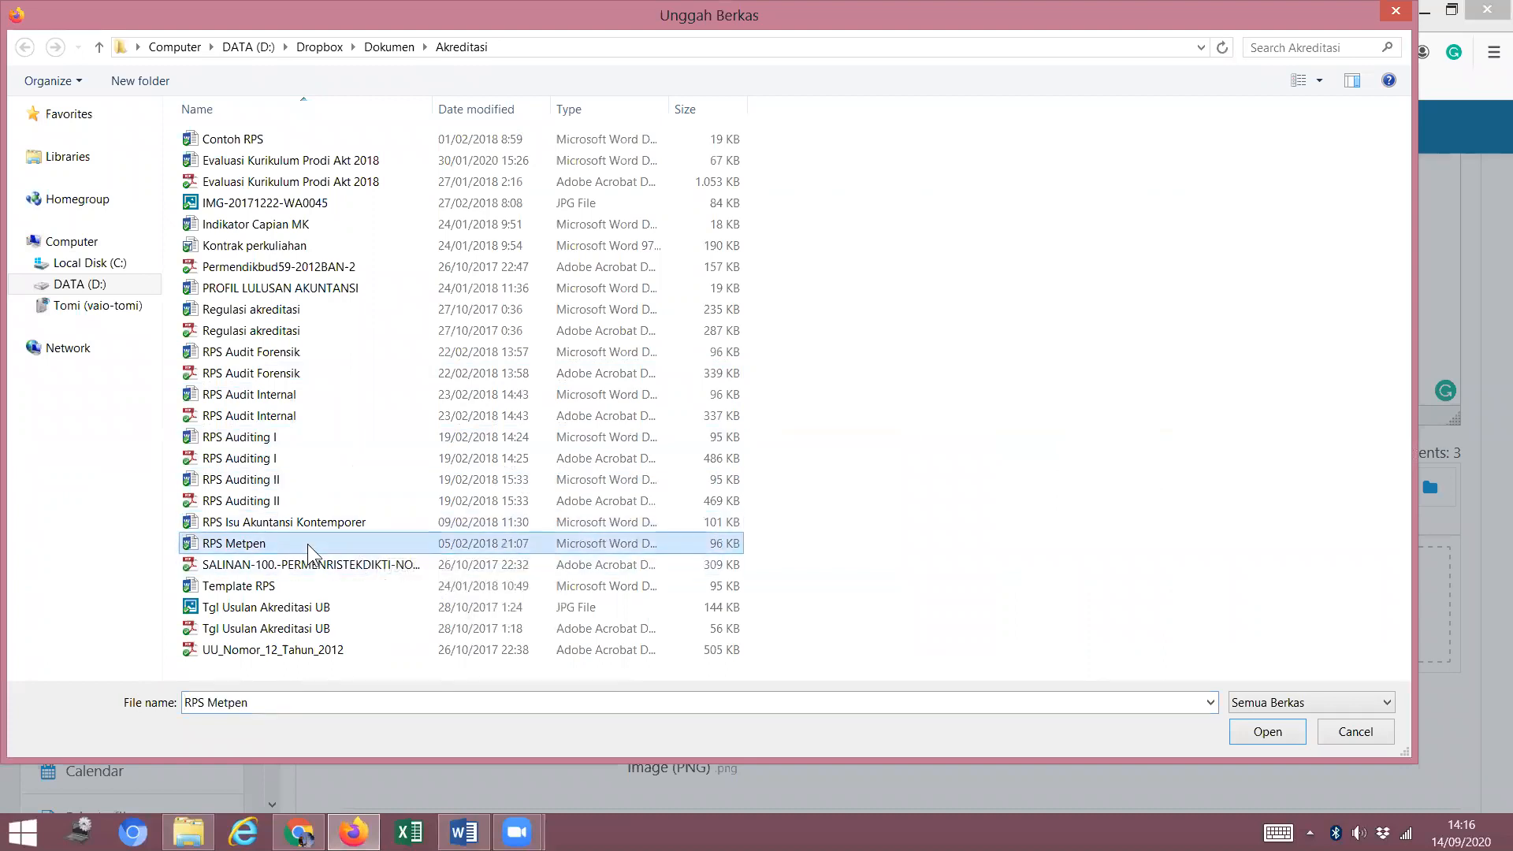
{"action": "left_click", "coordinate": [1266, 731]}
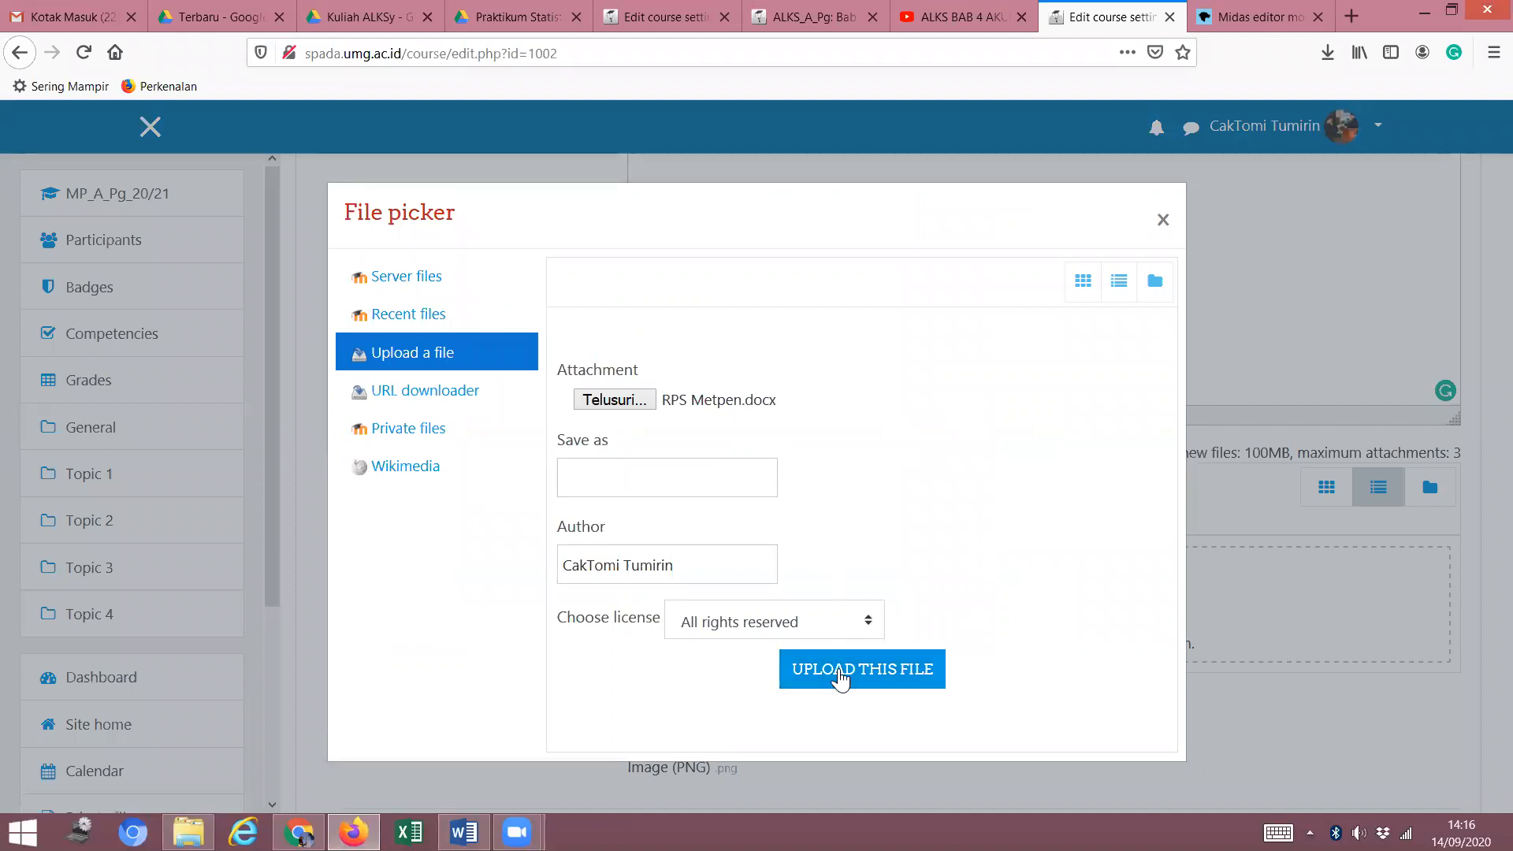
{"action": "left_click", "coordinate": [840, 671]}
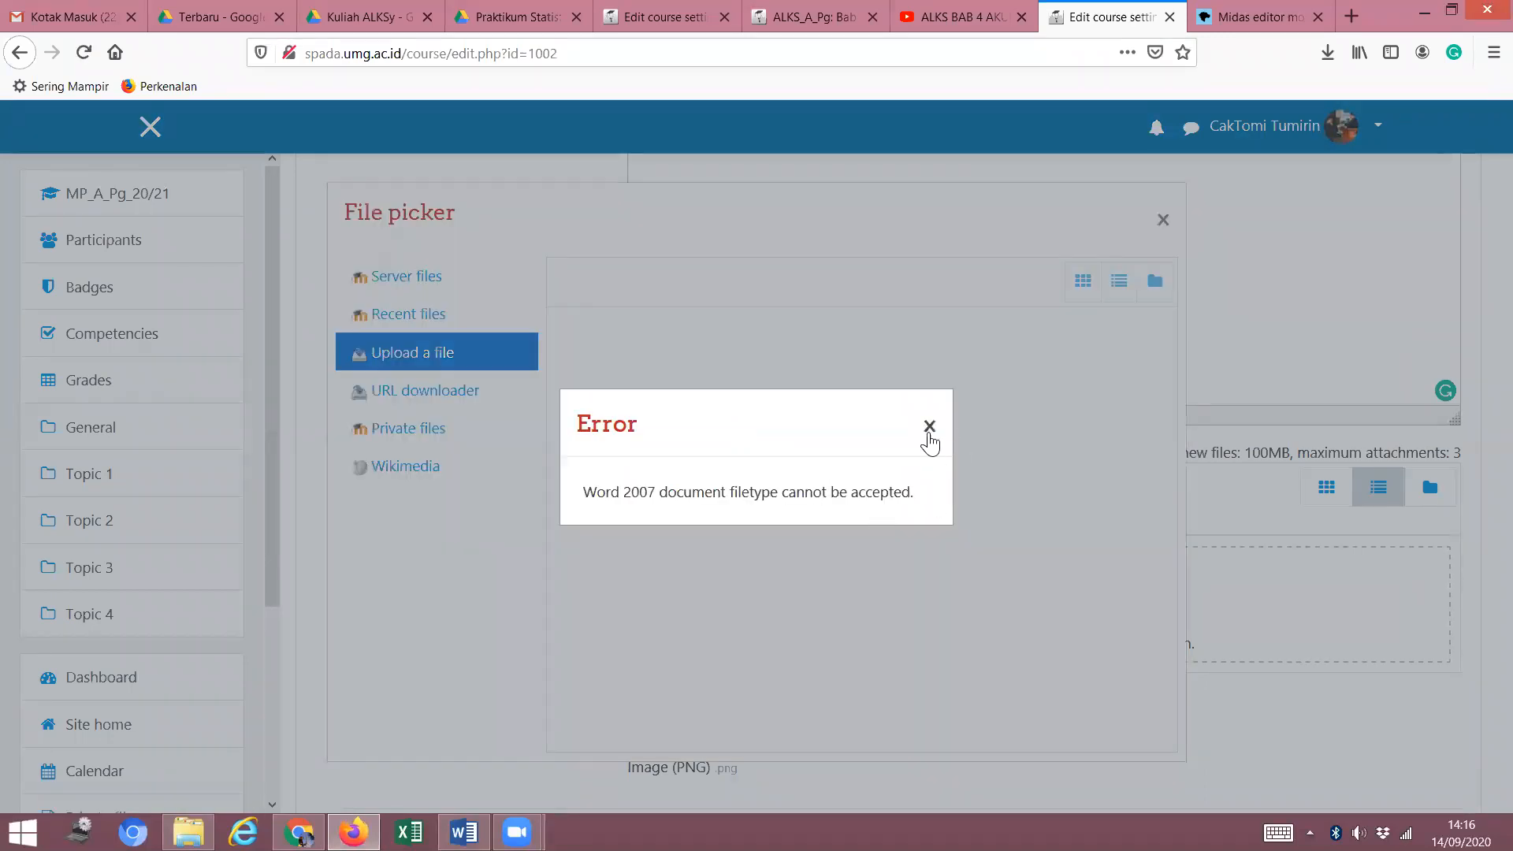
{"action": "left_click", "coordinate": [929, 426]}
{"action": "left_click", "coordinate": [1163, 221]}
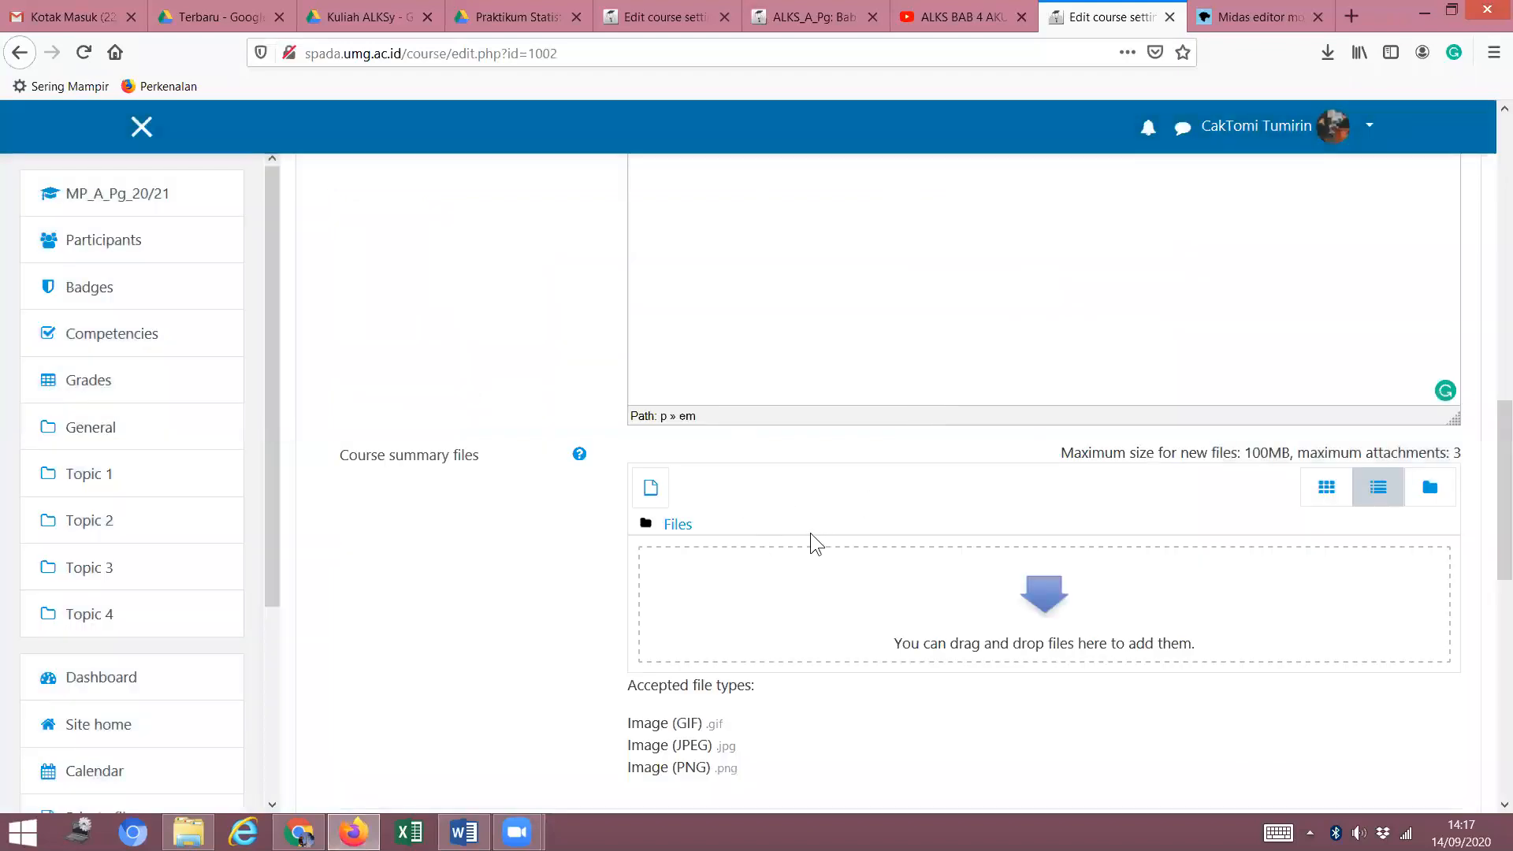
{"action": "scroll", "coordinate": [1147, 546], "scroll_direction": "up", "scroll_amount": 6}
{"action": "key", "text": "Return"}
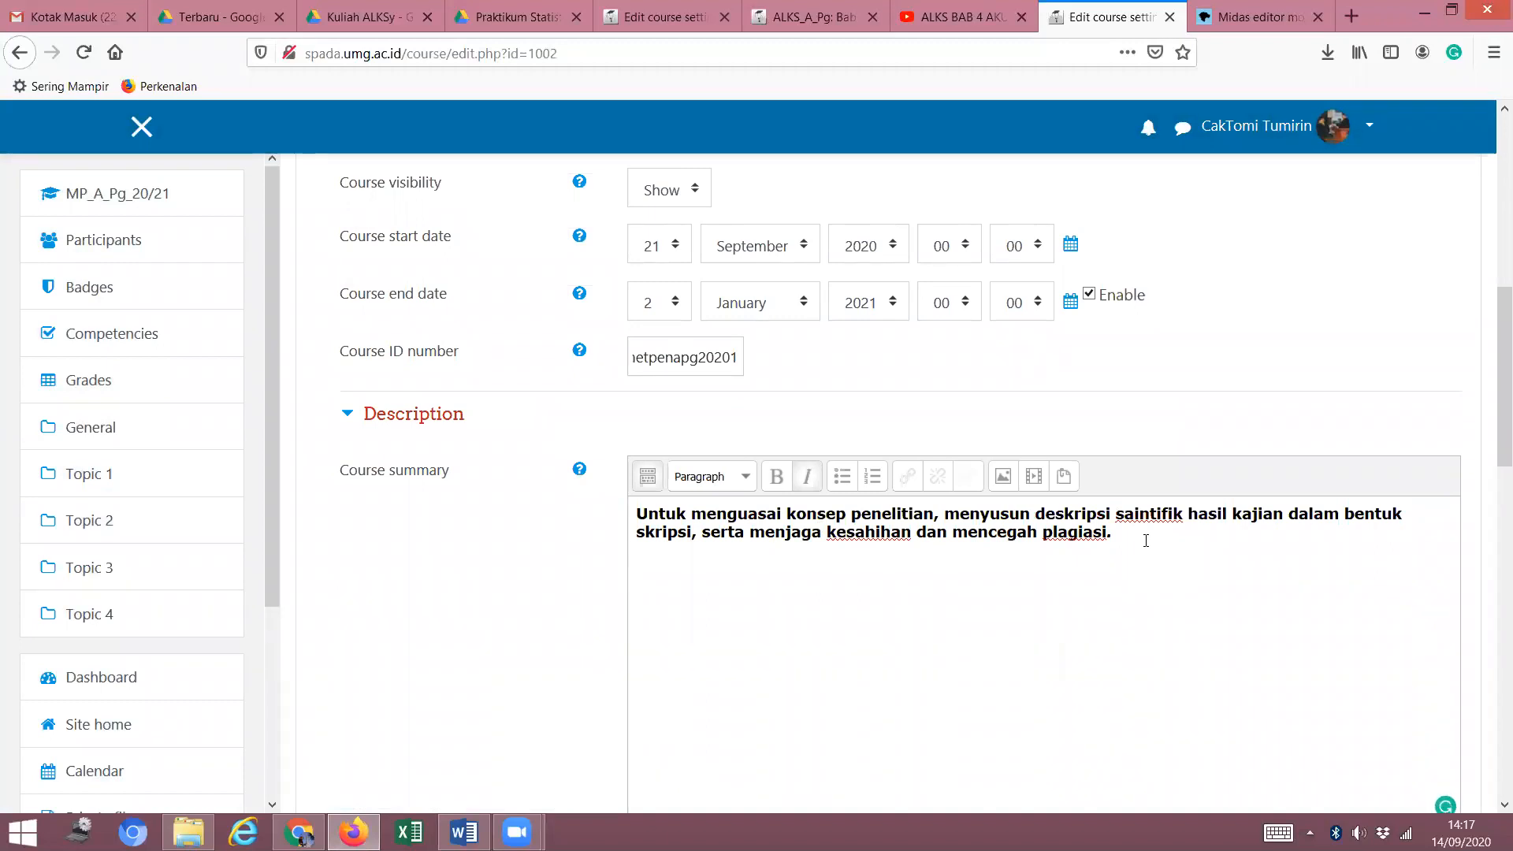
Type 'RPS dapat diunduh di link berikut ini' as a Heading 2 line.
{"action": "left_click", "coordinate": [745, 478]}
{"action": "left_click", "coordinate": [717, 616]}
{"action": "left_click", "coordinate": [694, 592]}
{"action": "type", "text": "RPS da"}
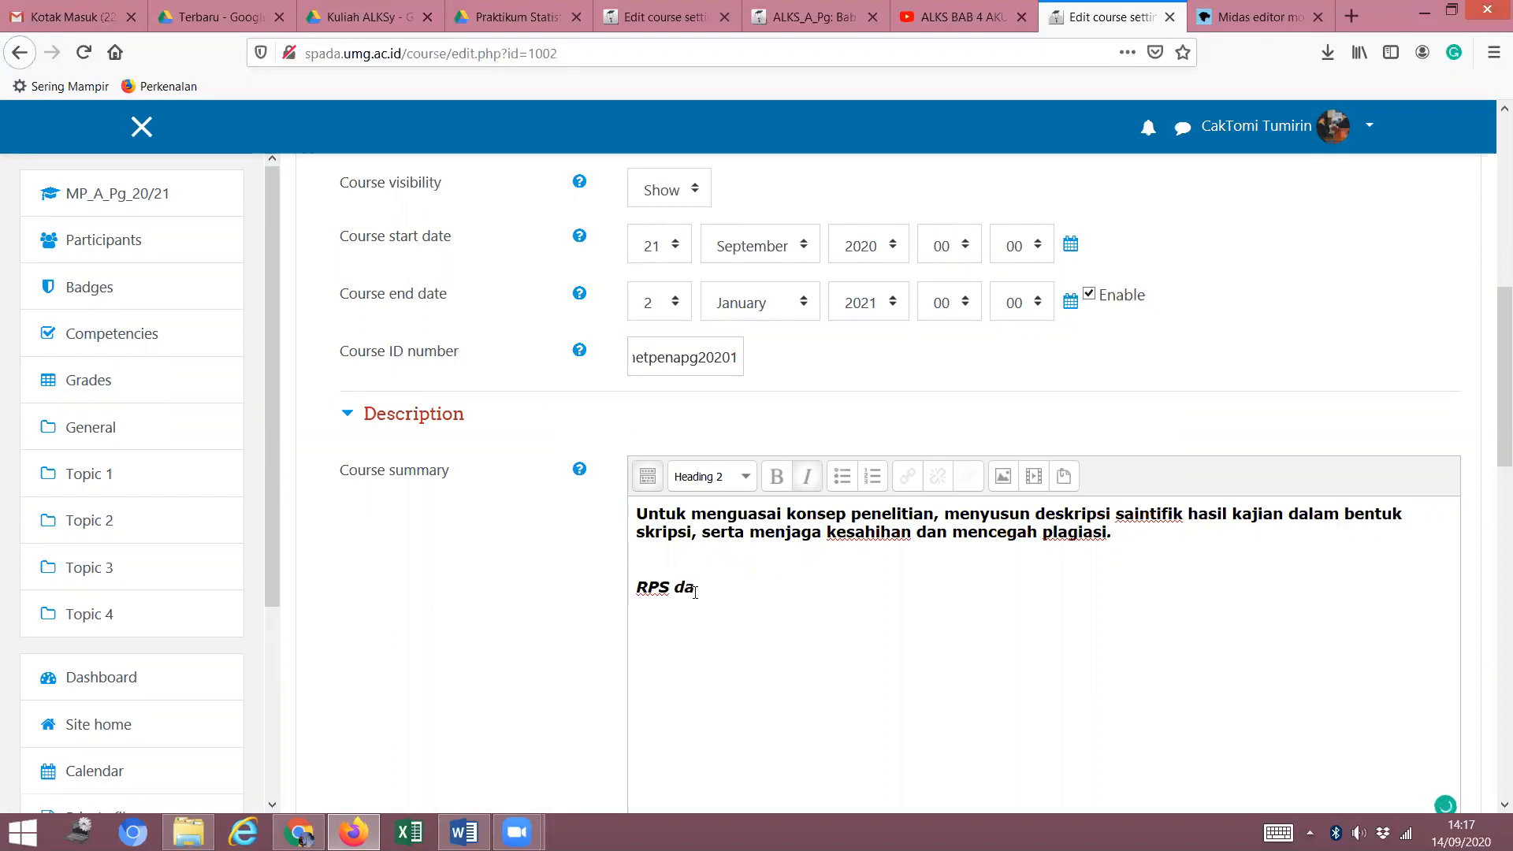
{"action": "type", "text": "pat diunduh di ling"}
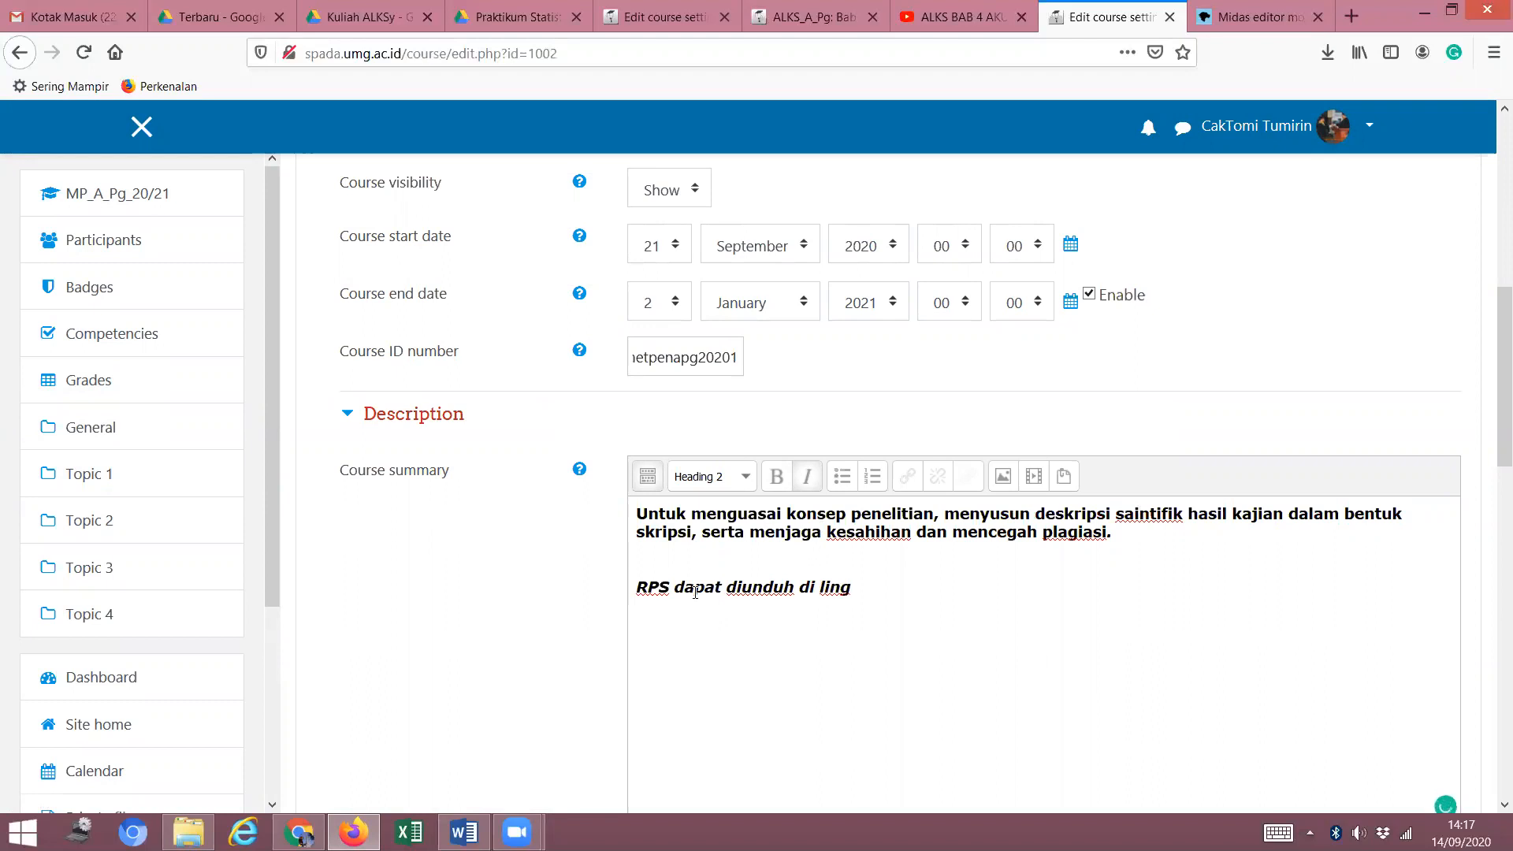
{"action": "key", "text": "BackSpace"}
{"action": "type", "text": "k berikut ini:"}
Remove italics from the RPS download line.
{"action": "left_click", "coordinate": [695, 591]}
{"action": "left_click_drag", "start_coordinate": [947, 589], "coordinate": [556, 594]}
{"action": "key", "text": "ctrl+i"}
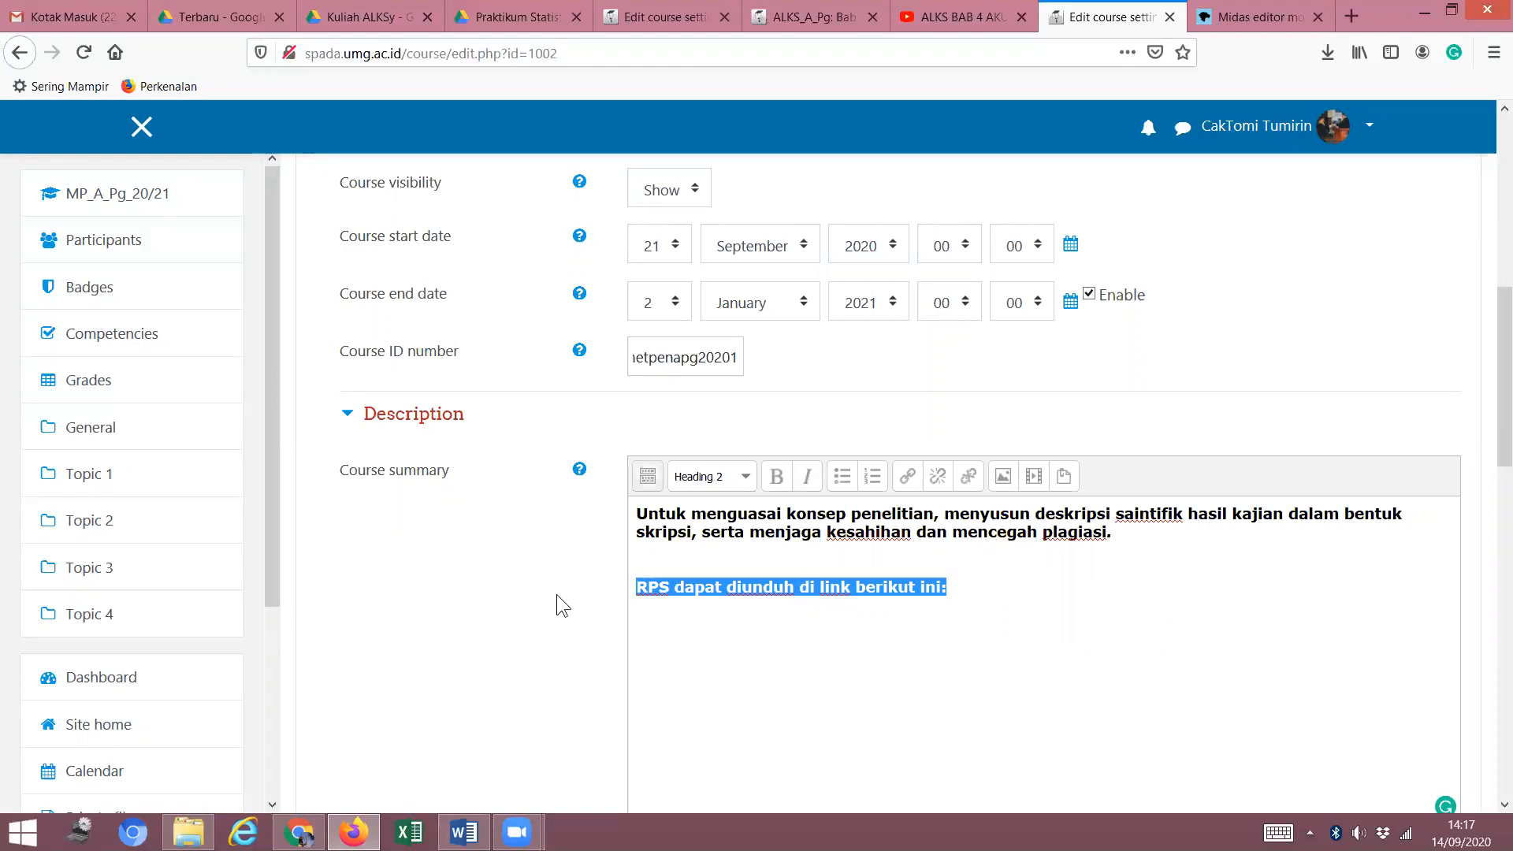
{"action": "left_click", "coordinate": [757, 635]}
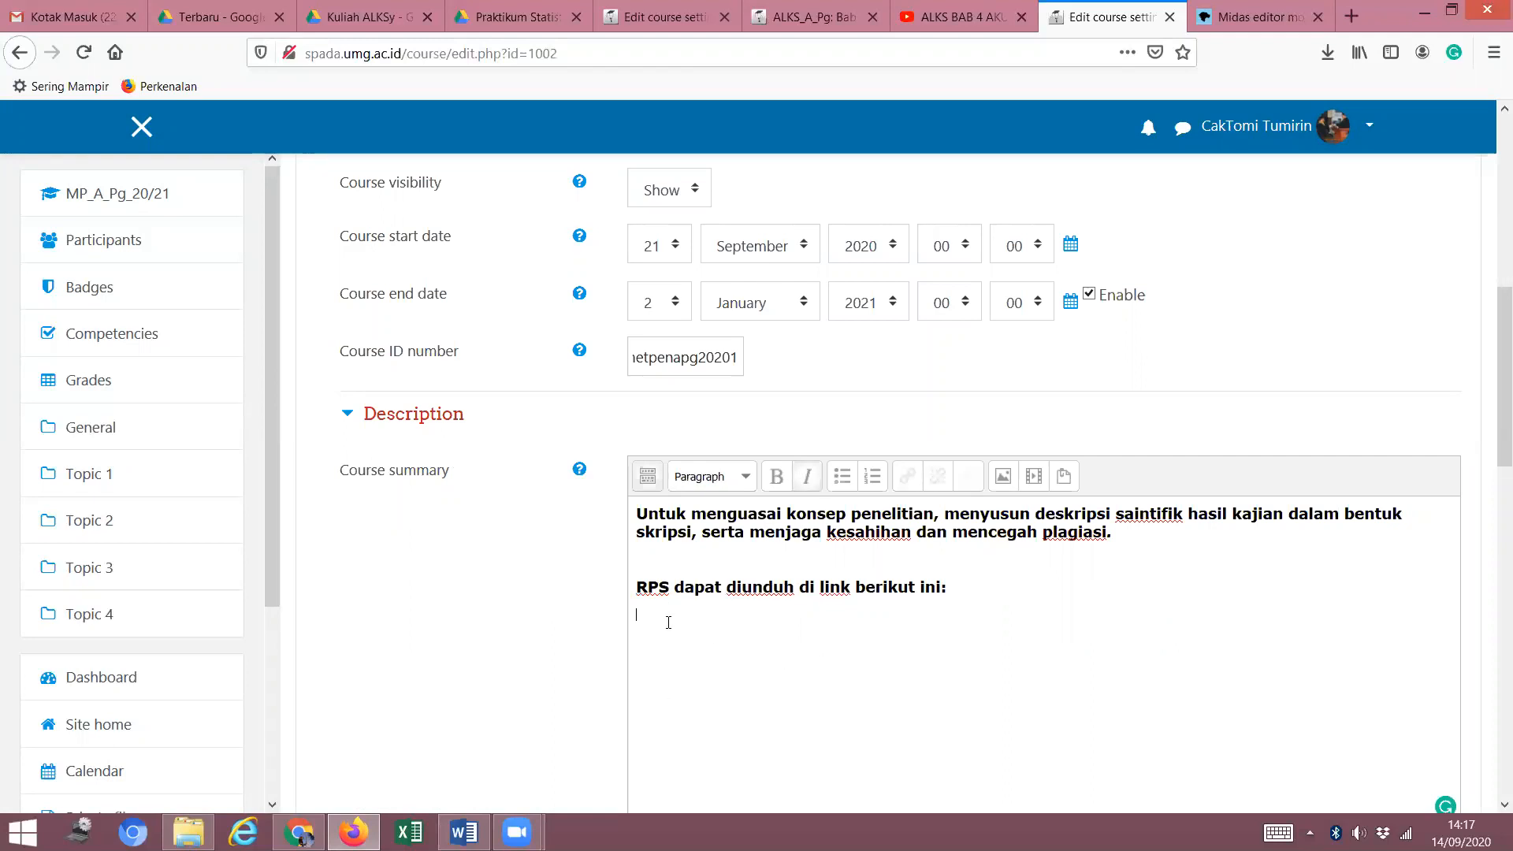
{"action": "left_click", "coordinate": [233, 14]}
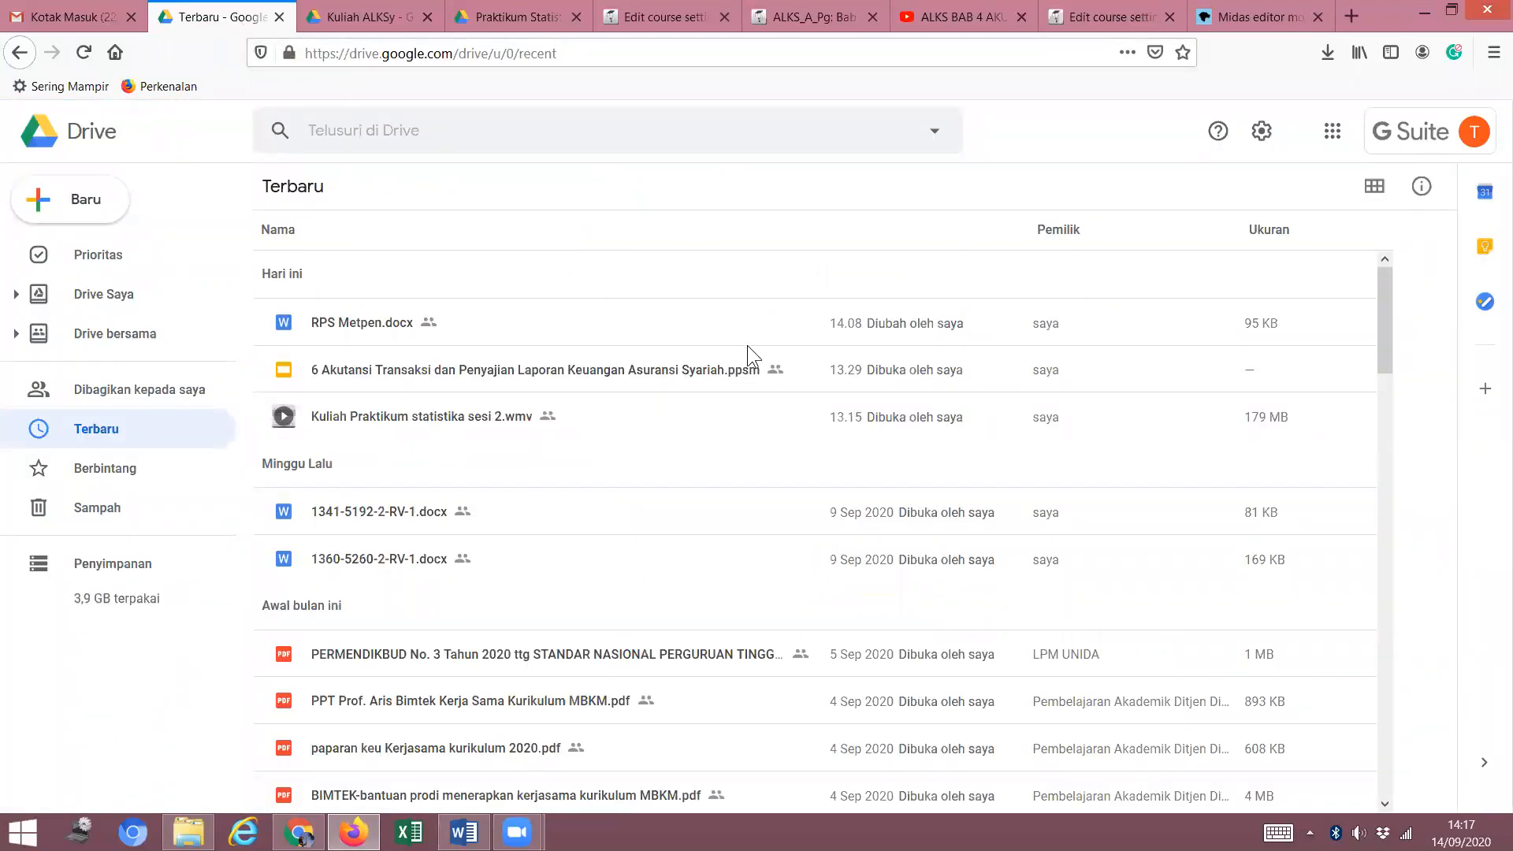
Open Google Drive from Gmail's apps grid and select RPS Metpen.docx in Quick Access.
{"action": "left_click", "coordinate": [77, 16]}
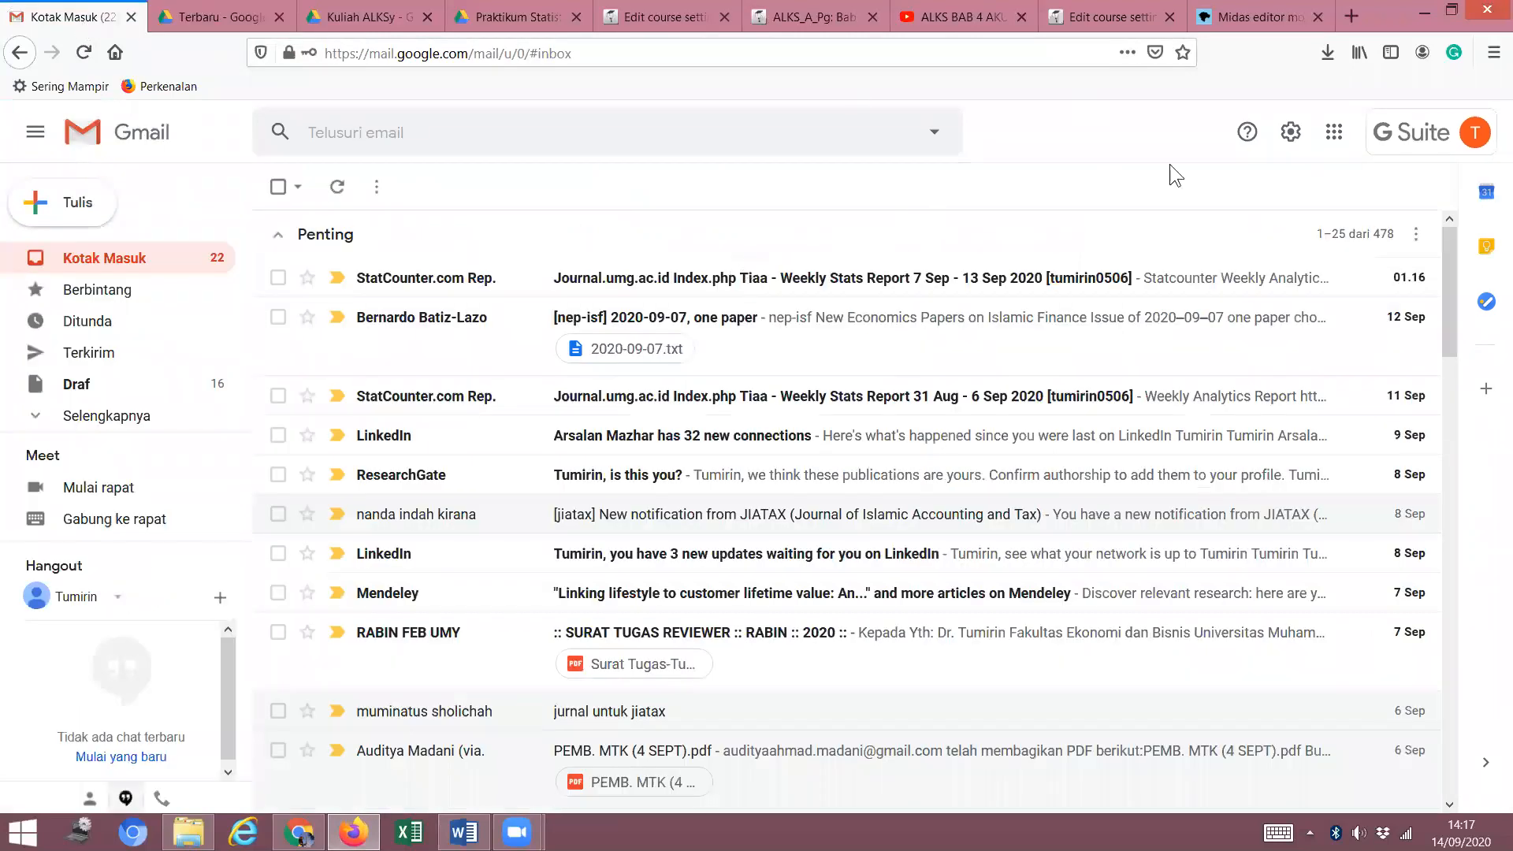
{"action": "left_click", "coordinate": [1334, 133]}
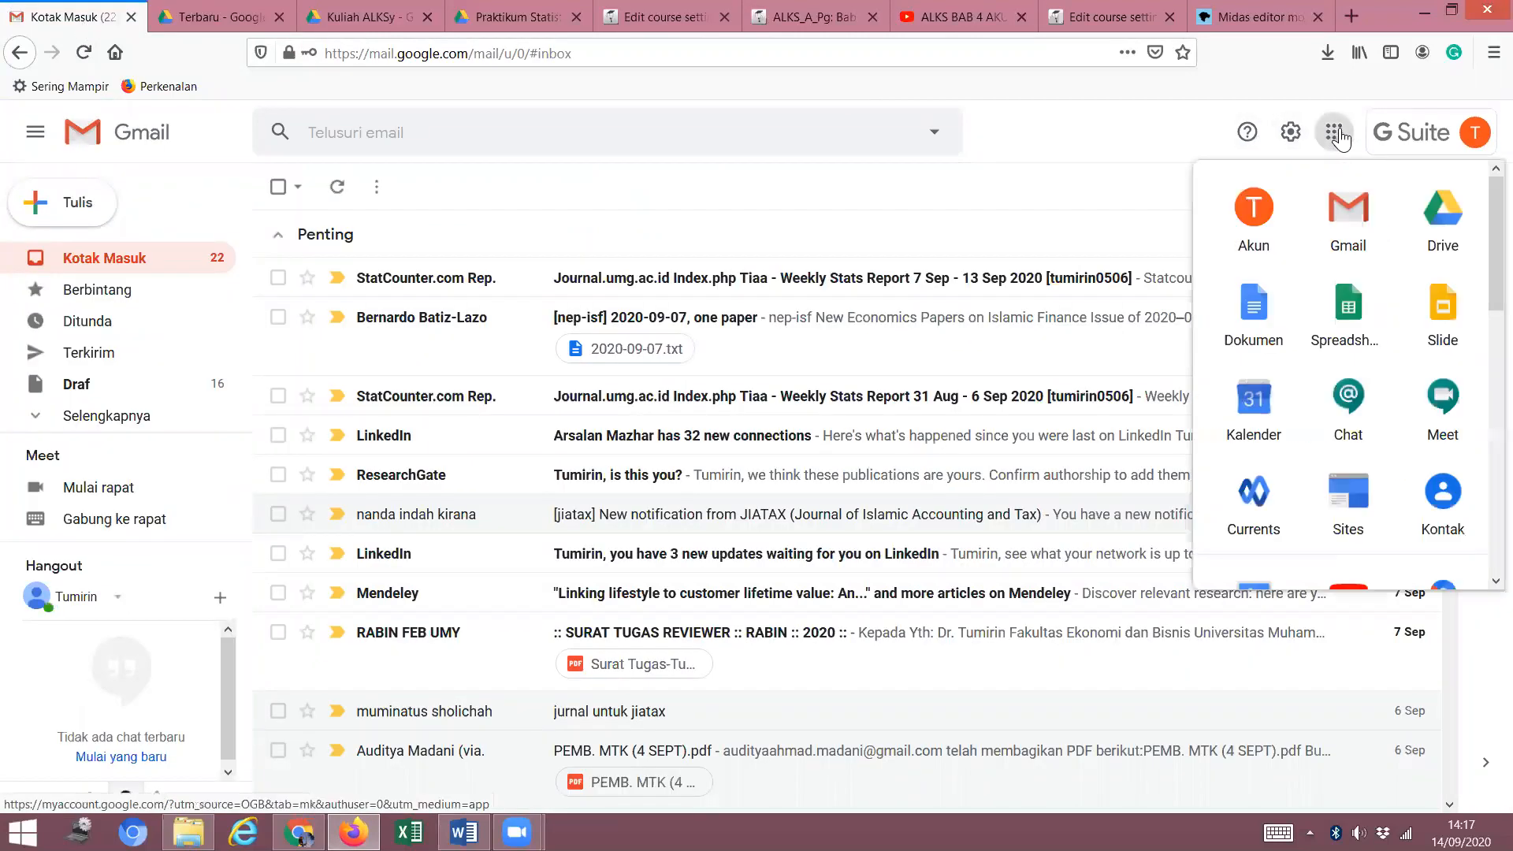
{"action": "left_click", "coordinate": [1448, 240]}
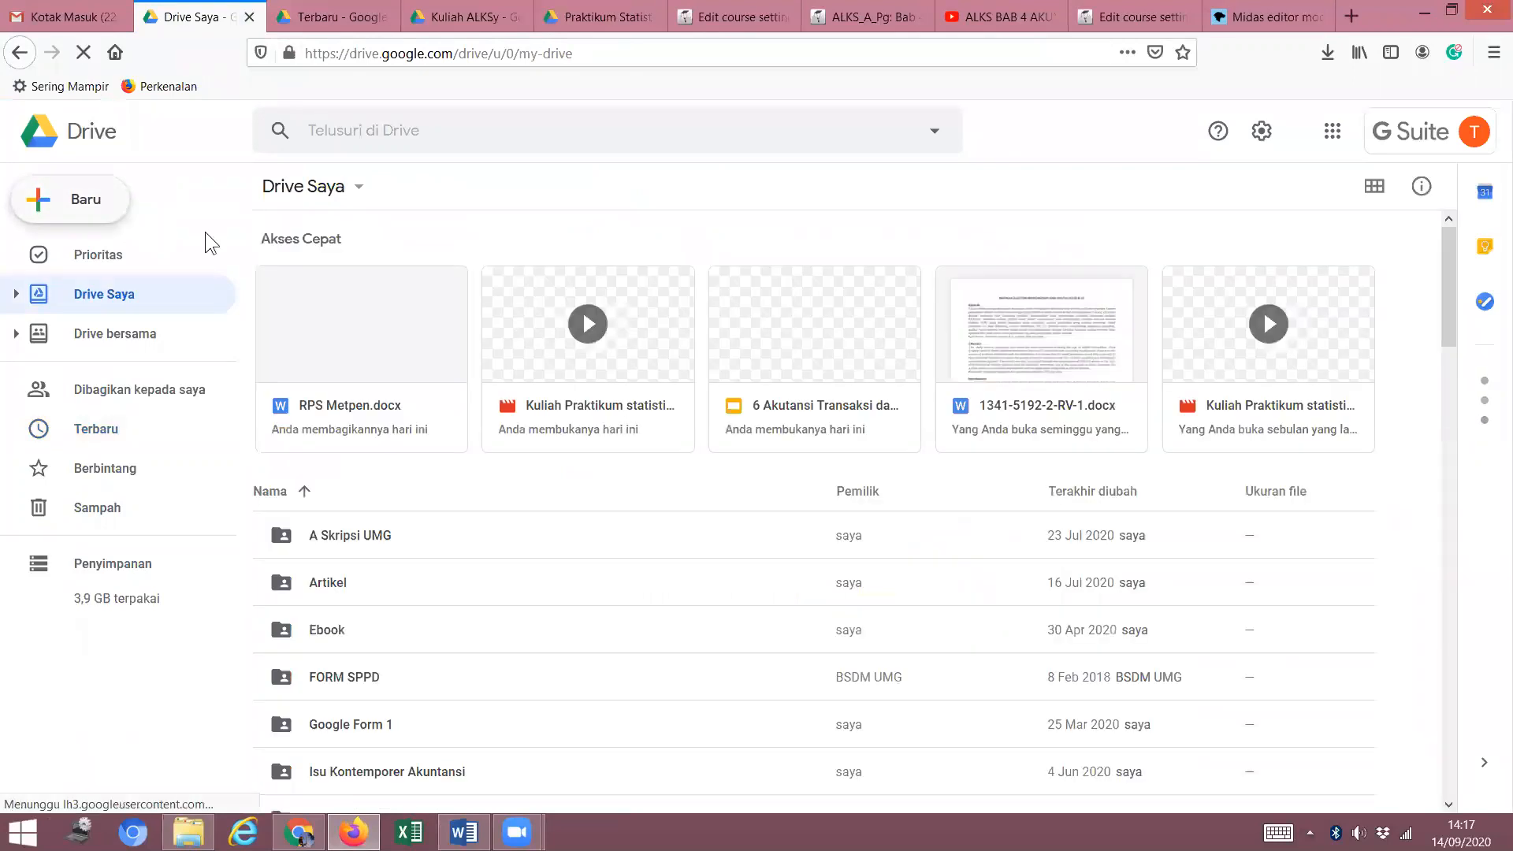
{"action": "left_click", "coordinate": [116, 209]}
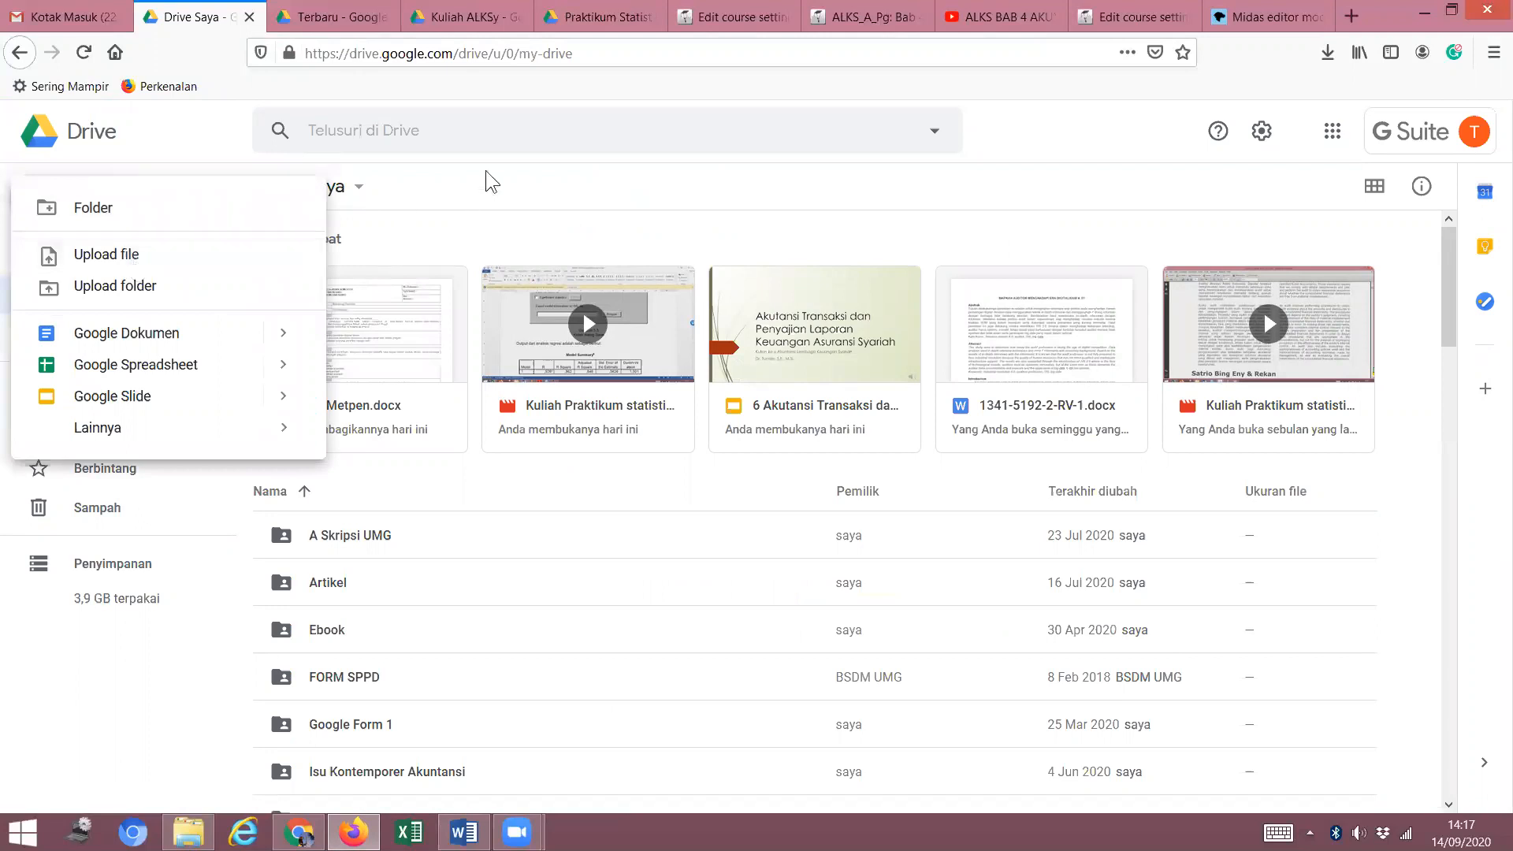
{"action": "left_click", "coordinate": [544, 197]}
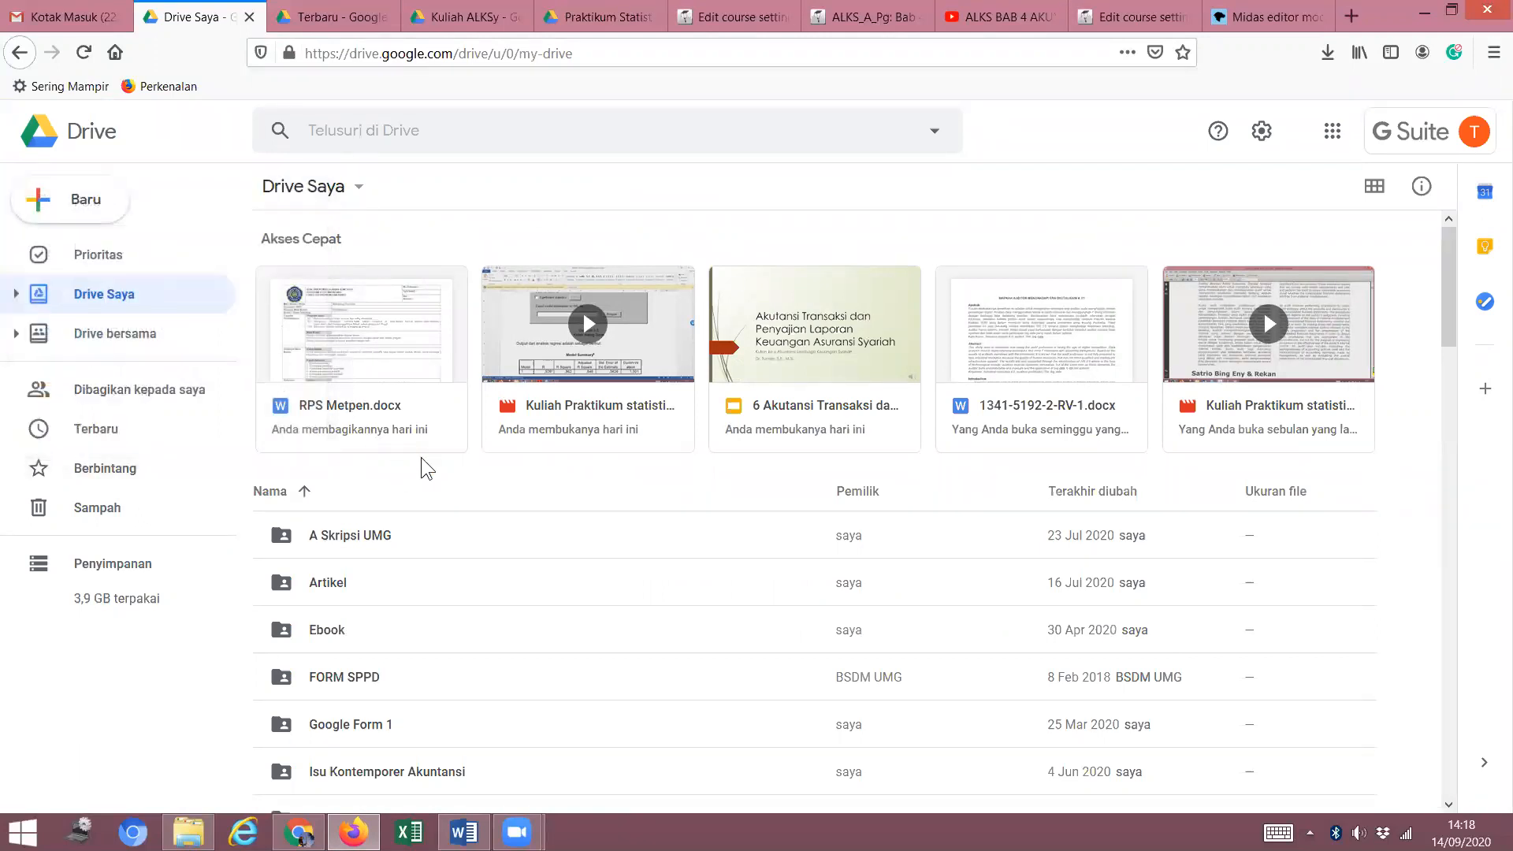
{"action": "left_click", "coordinate": [352, 335]}
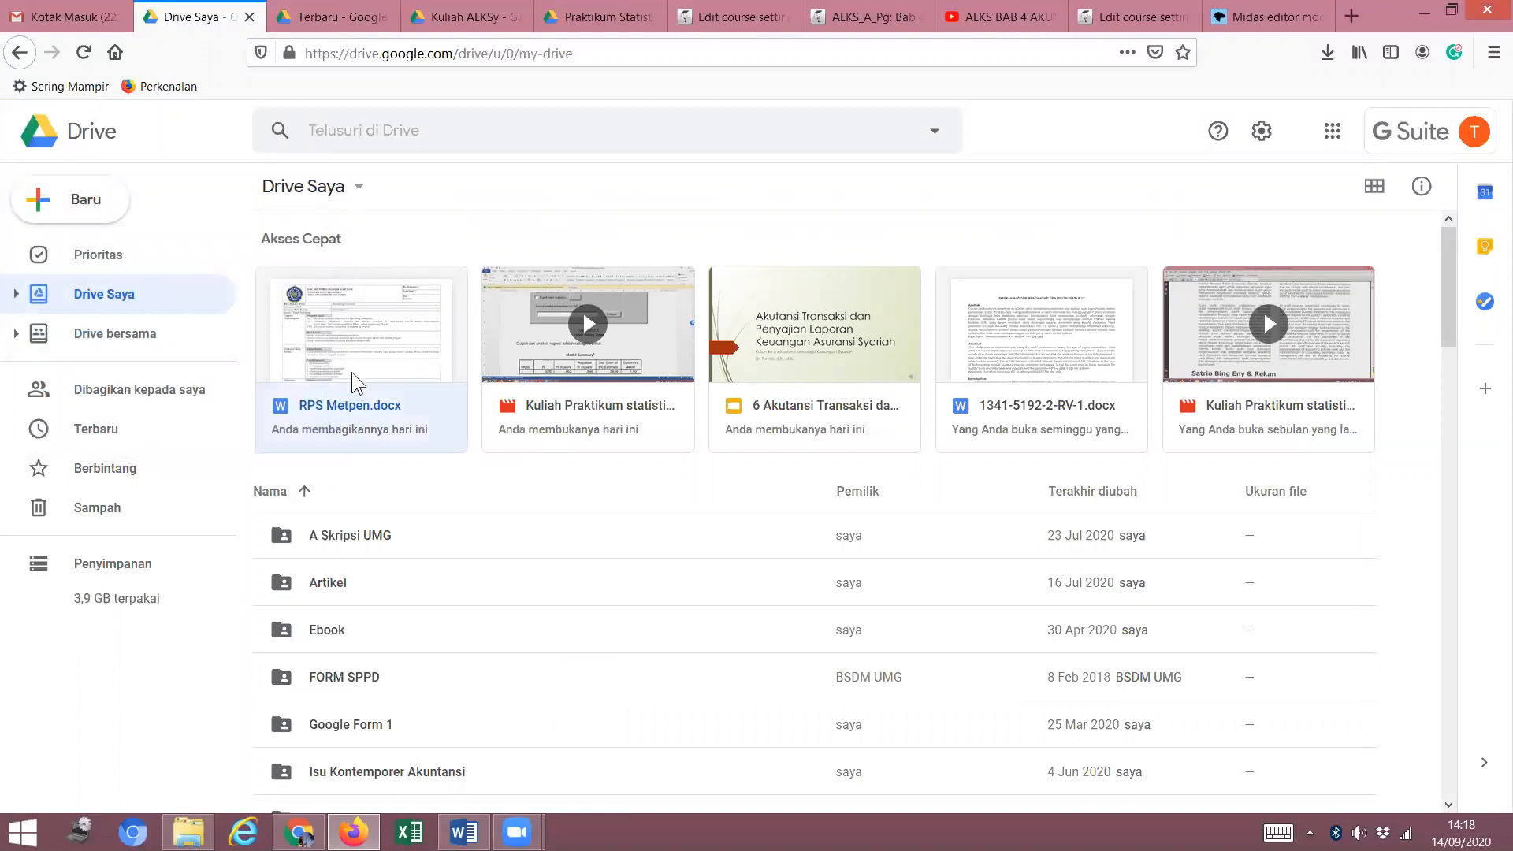
Share RPS Metpen.docx with anyone who has the link, copy the link, and return to course settings.
{"action": "right_click", "coordinate": [356, 361]}
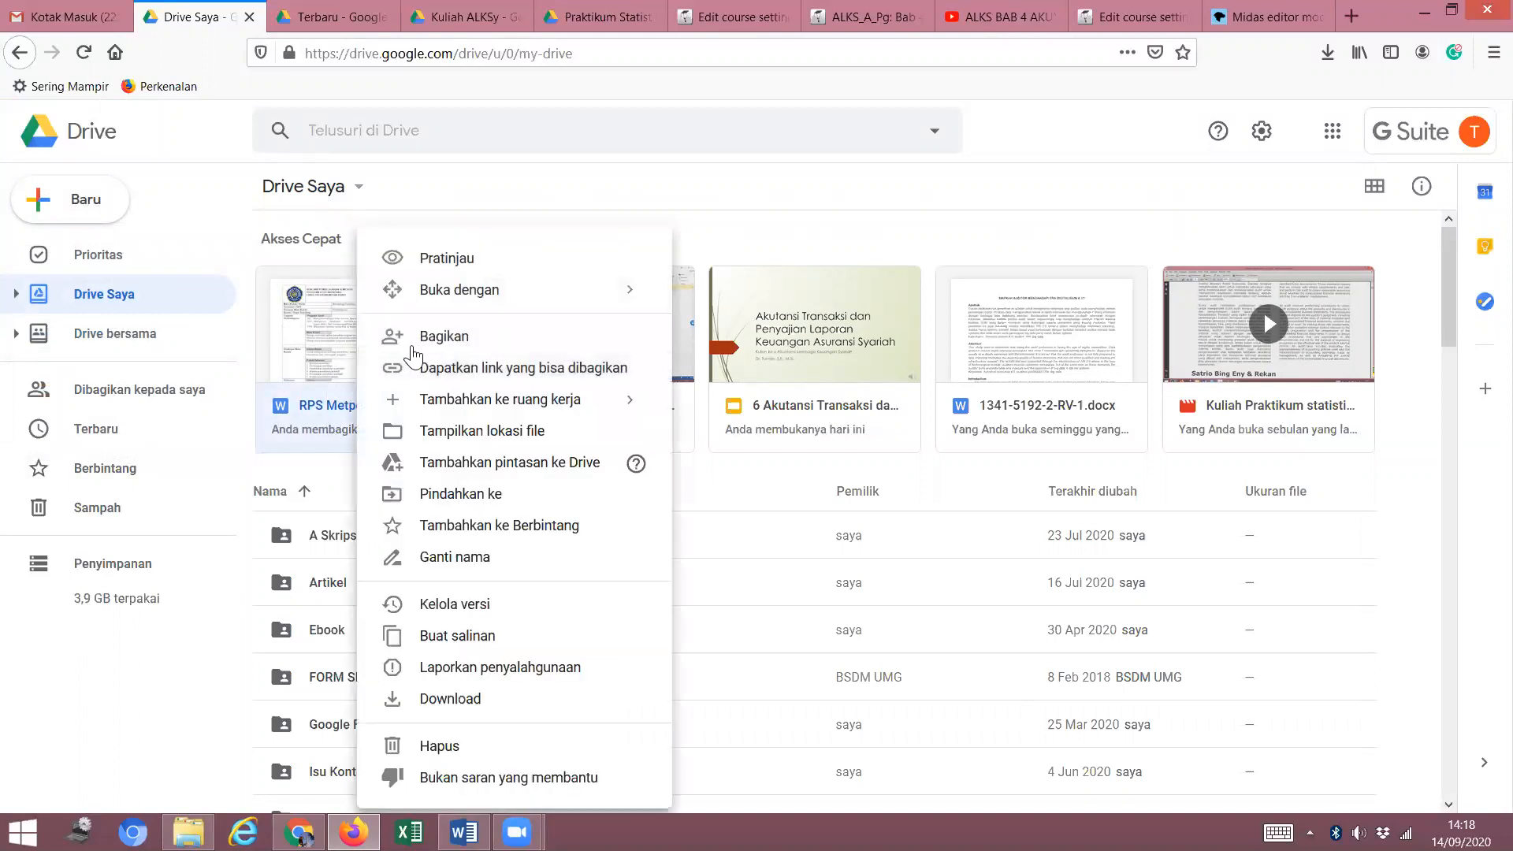
{"action": "left_click", "coordinate": [439, 340]}
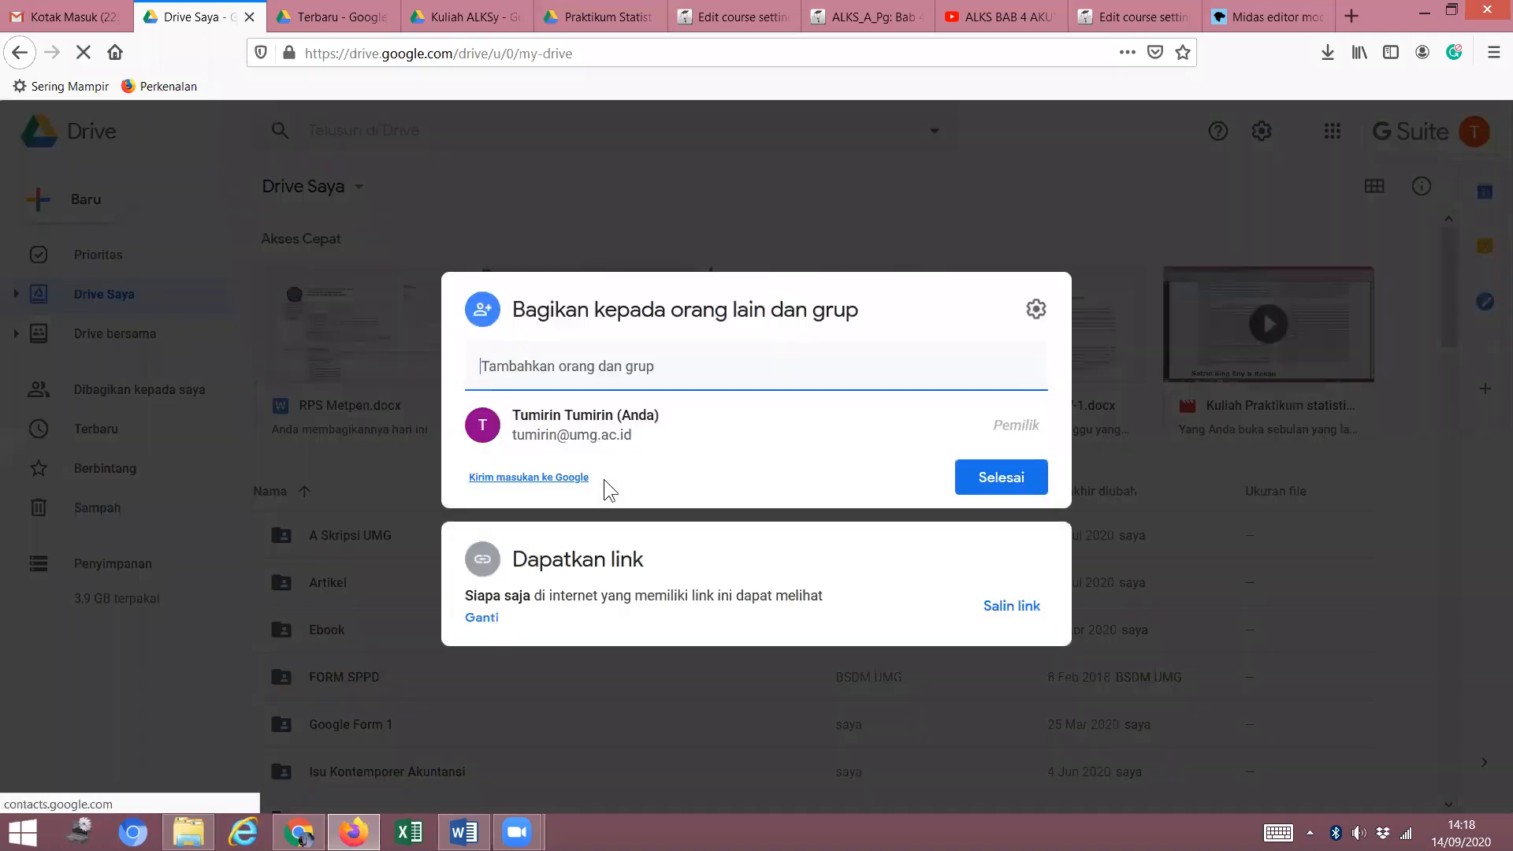
{"action": "left_click", "coordinate": [482, 617]}
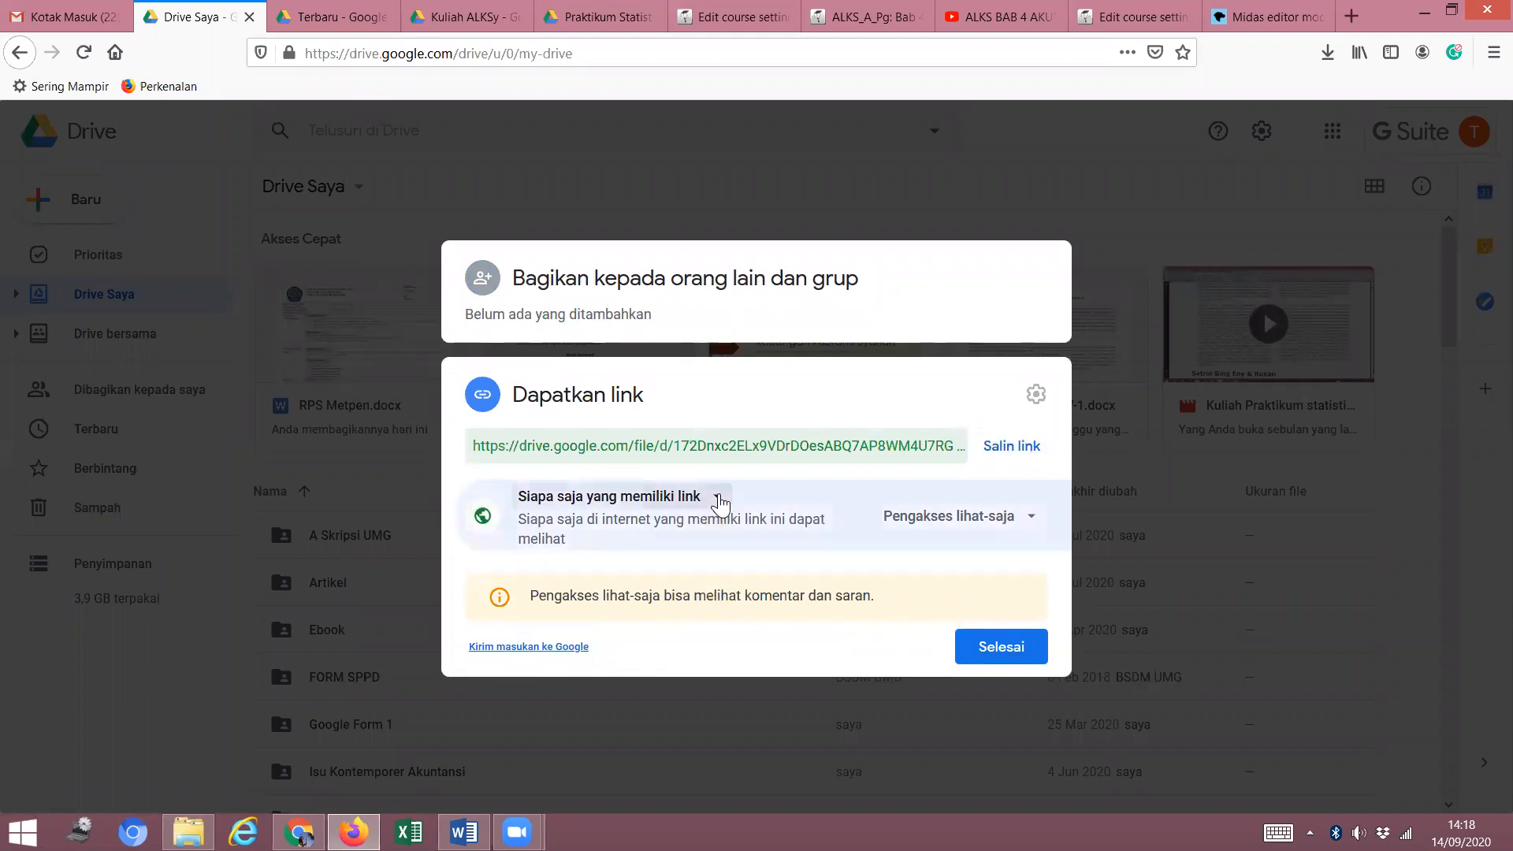
{"action": "left_click", "coordinate": [718, 497]}
{"action": "left_click", "coordinate": [643, 672]}
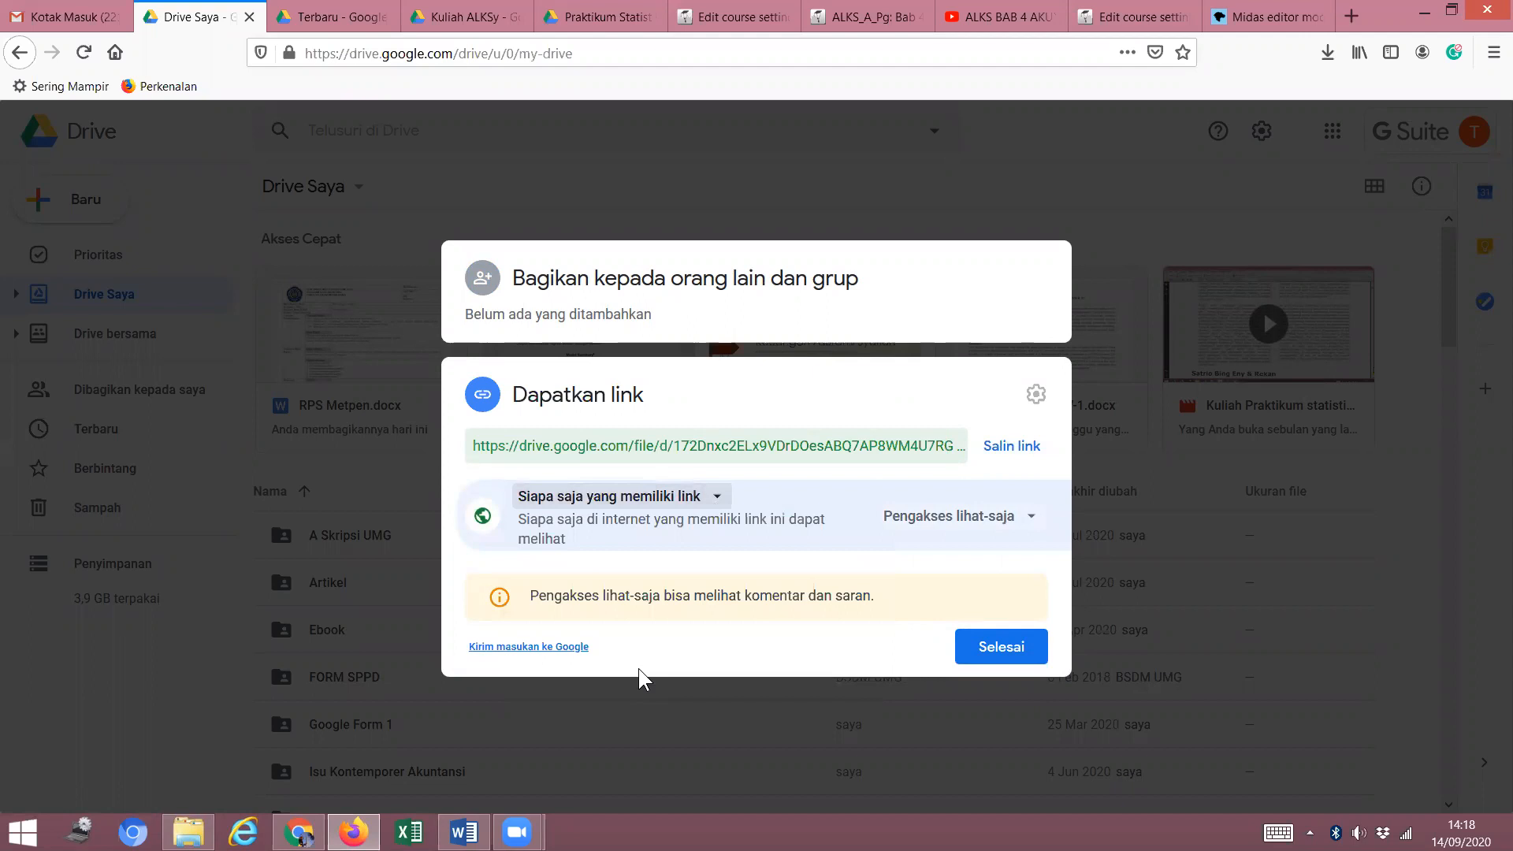
{"action": "left_click", "coordinate": [1023, 449]}
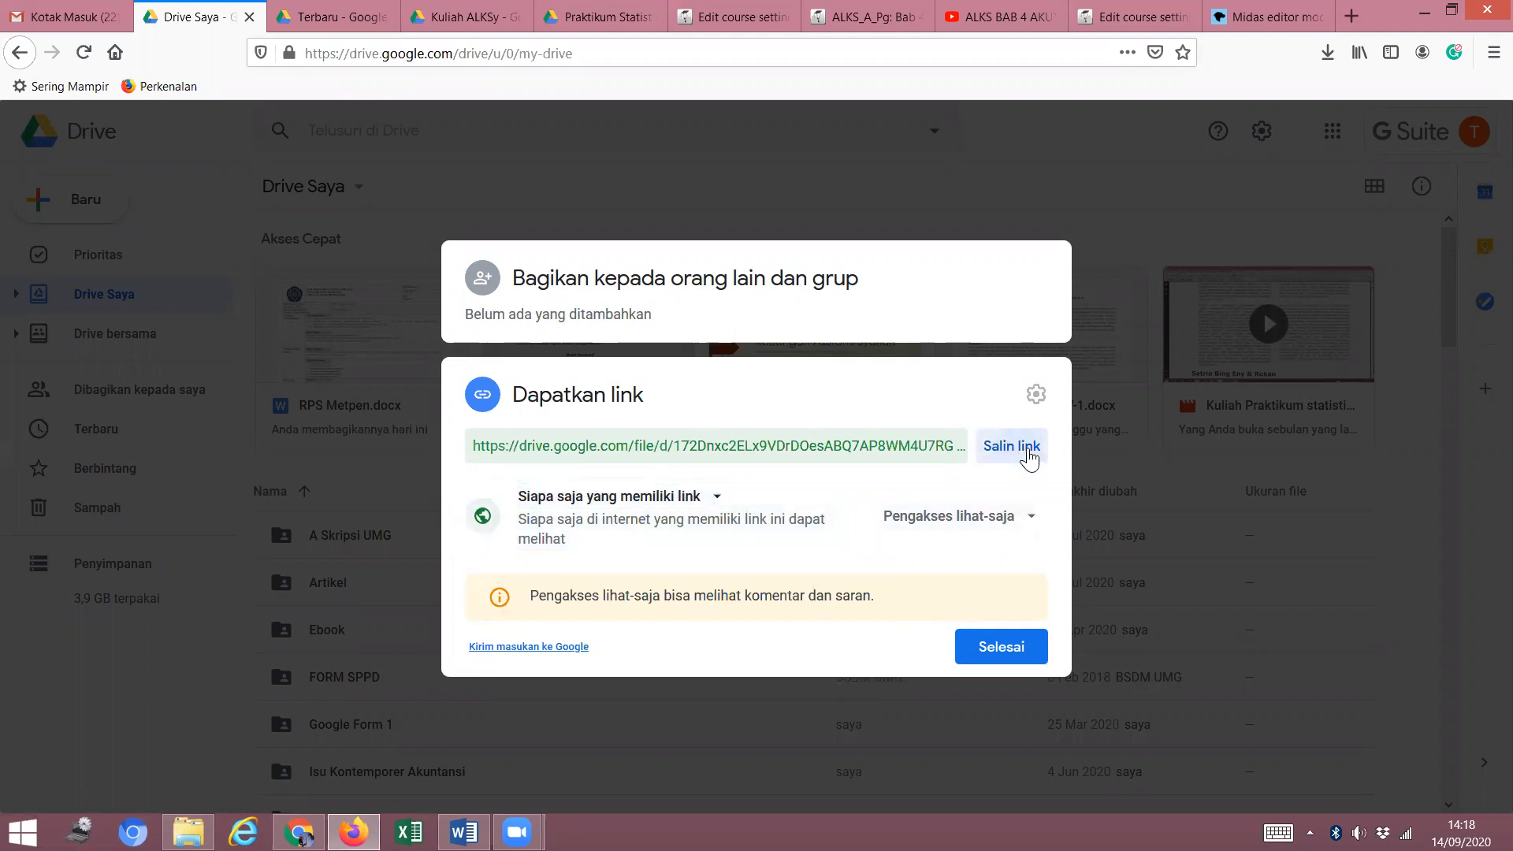
{"action": "left_click", "coordinate": [1138, 16]}
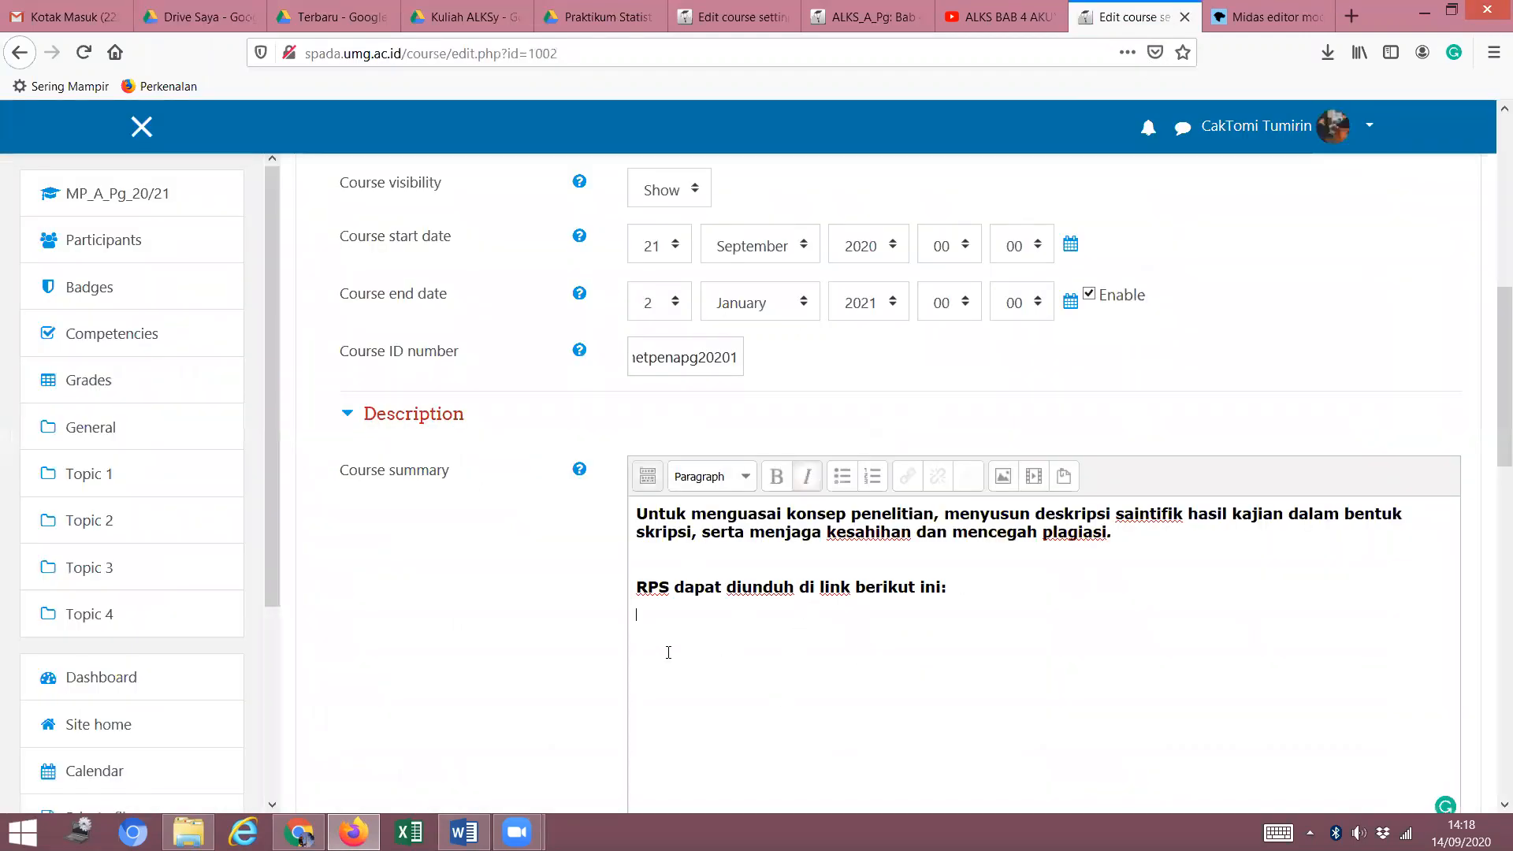
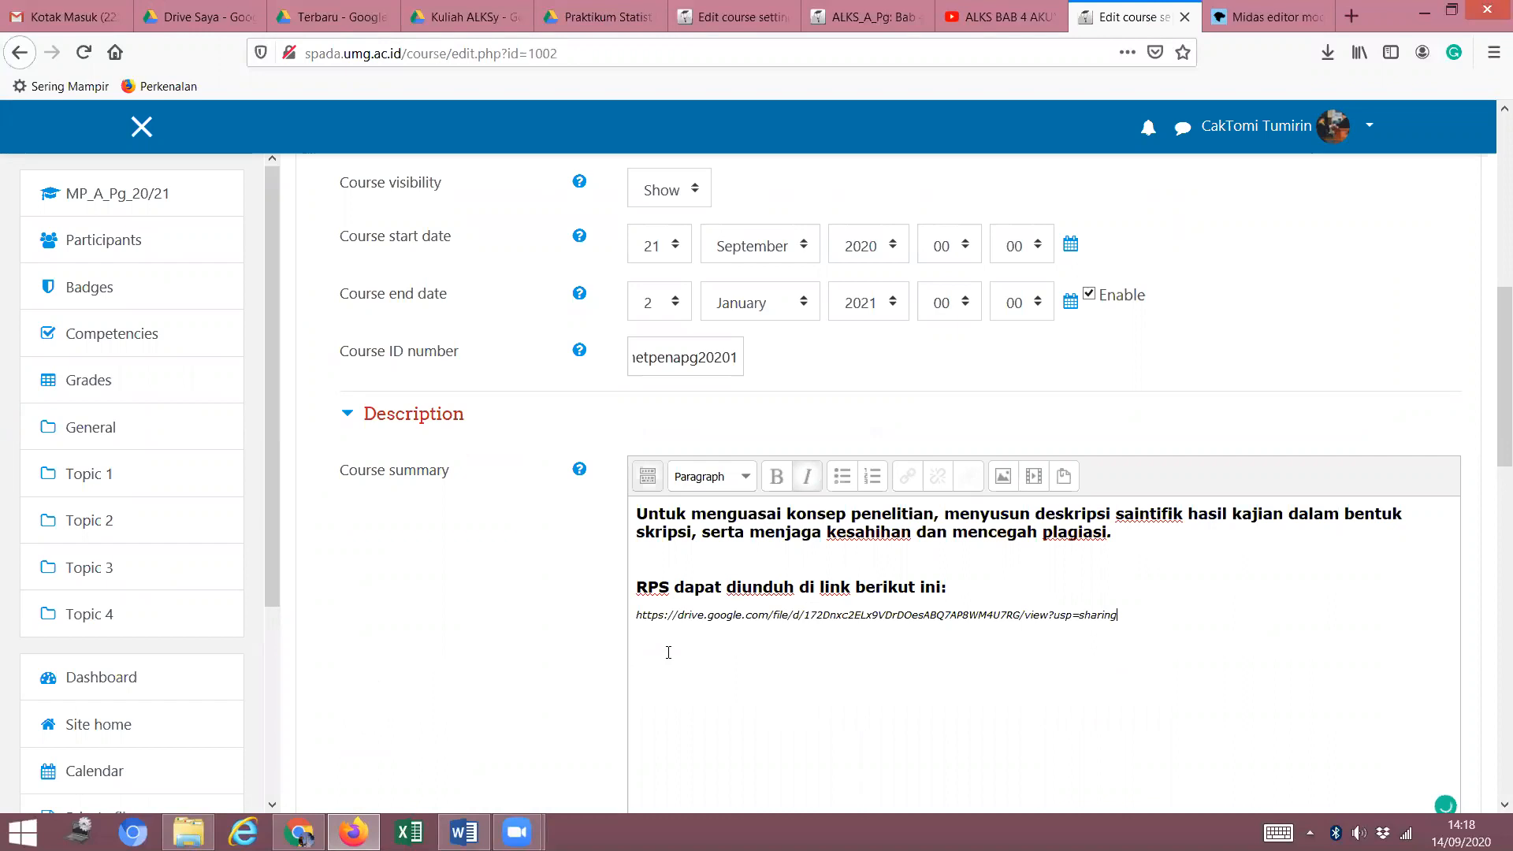
Paste the RPS Drive link below 'RPS dapat diunduh di link berikut ini:' and format it as Heading 2.
{"action": "triple_click", "coordinate": [630, 607]}
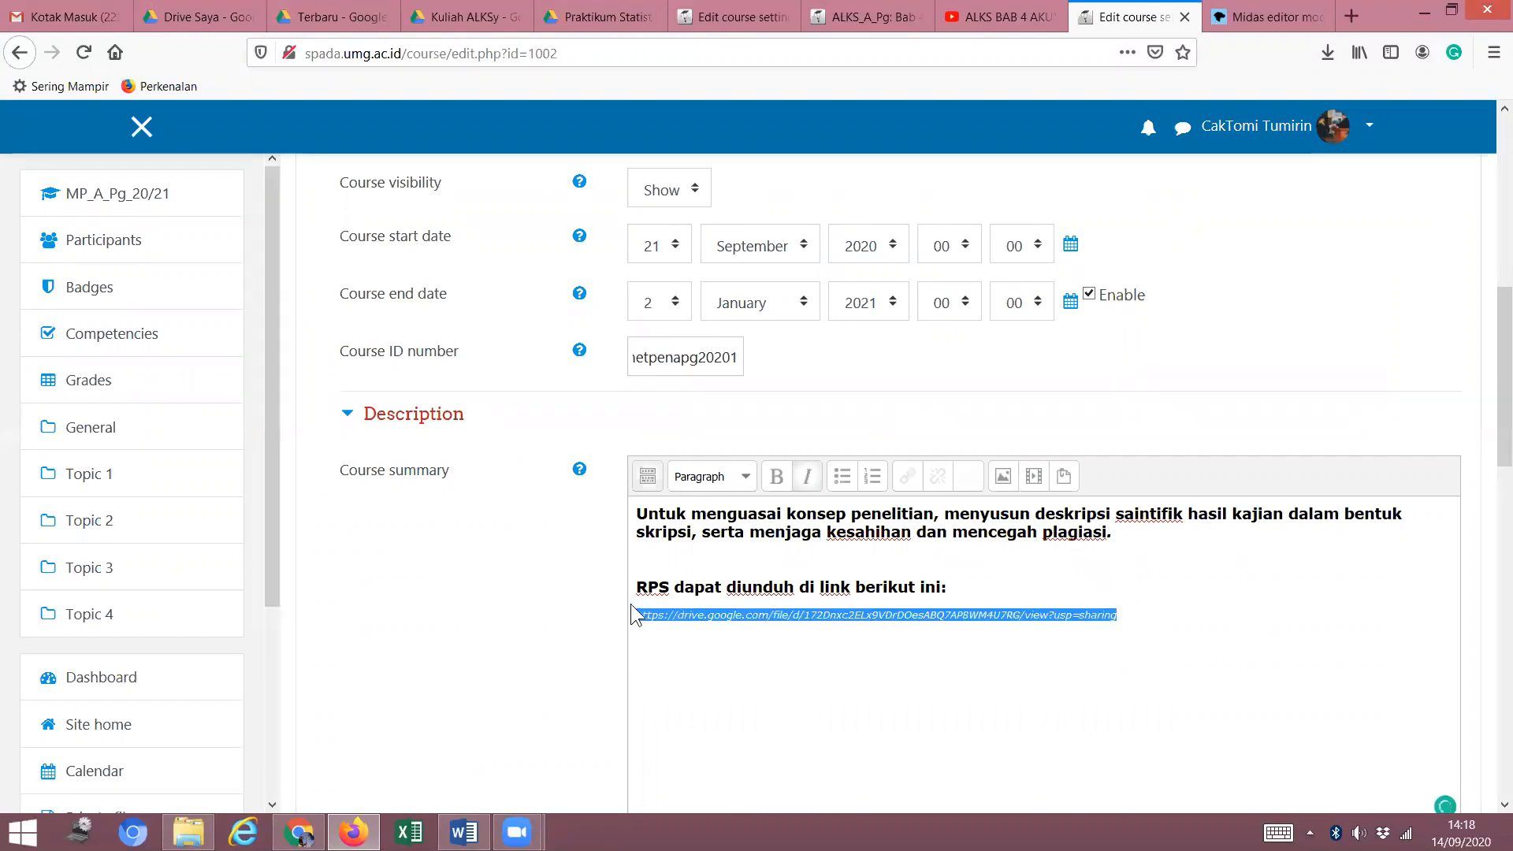
{"action": "left_click", "coordinate": [749, 478]}
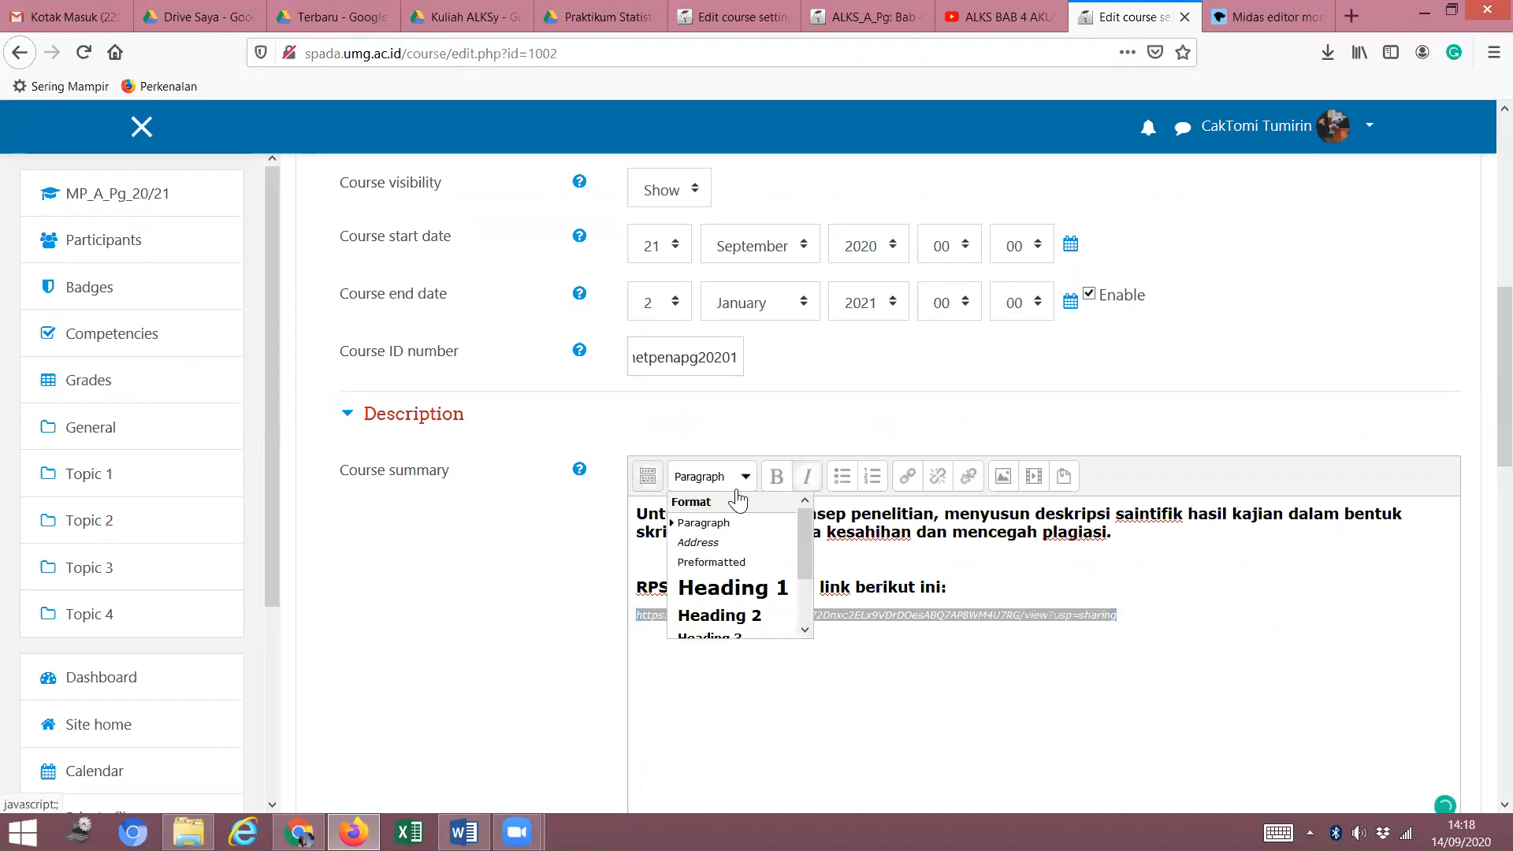
{"action": "left_click", "coordinate": [721, 615]}
{"action": "left_click", "coordinate": [800, 693]}
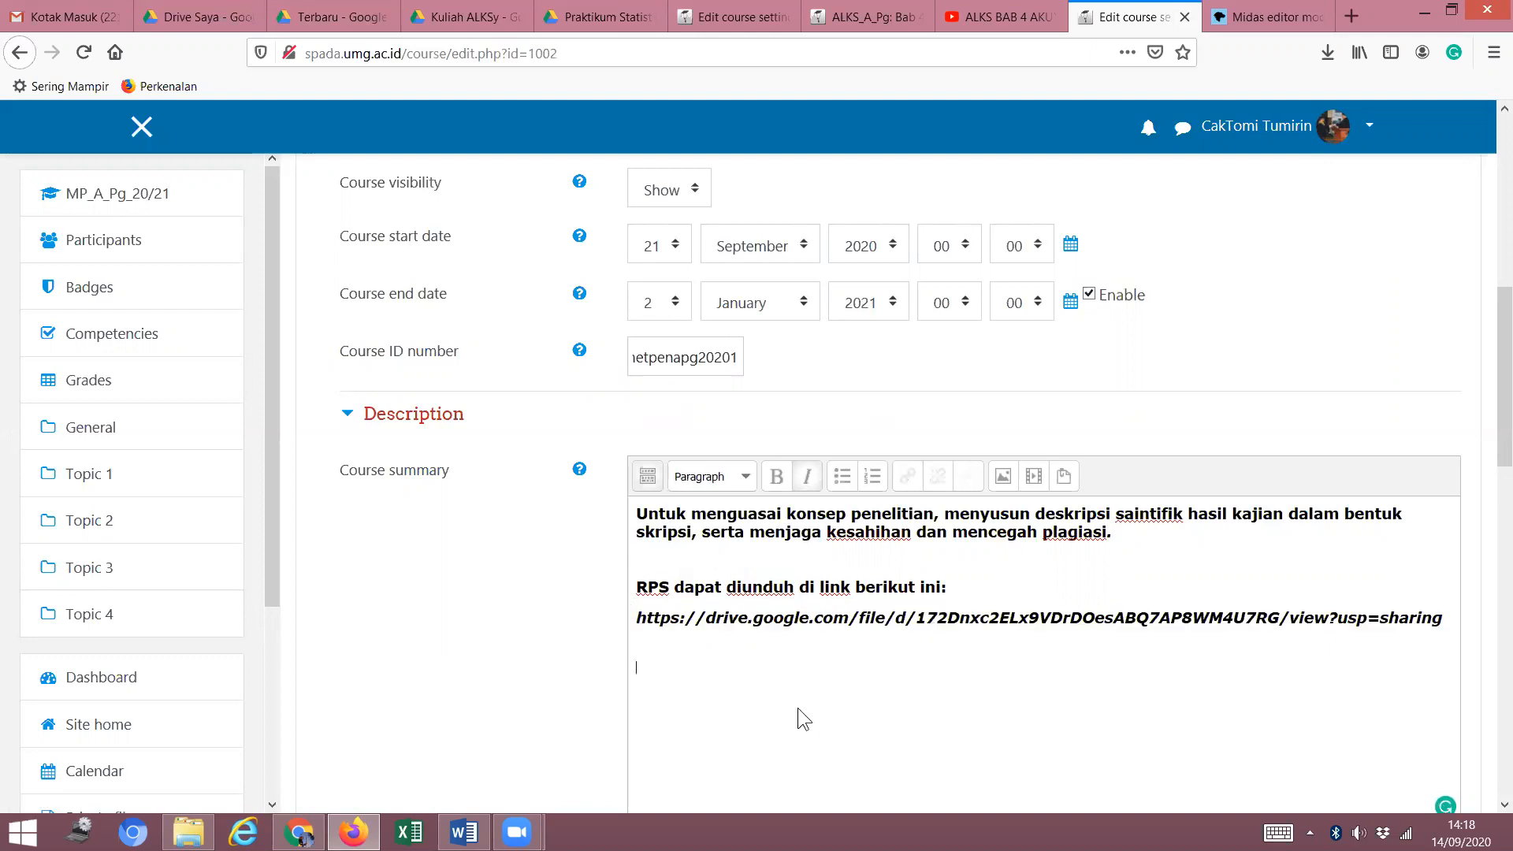
Collapse the General and Description sections and expand Course format, which uses Topics format.
{"action": "scroll", "coordinate": [797, 707], "scroll_direction": "down", "scroll_amount": 5}
{"action": "scroll", "coordinate": [827, 342], "scroll_direction": "down", "scroll_amount": 7}
{"action": "scroll", "coordinate": [821, 331], "scroll_direction": "up", "scroll_amount": 13}
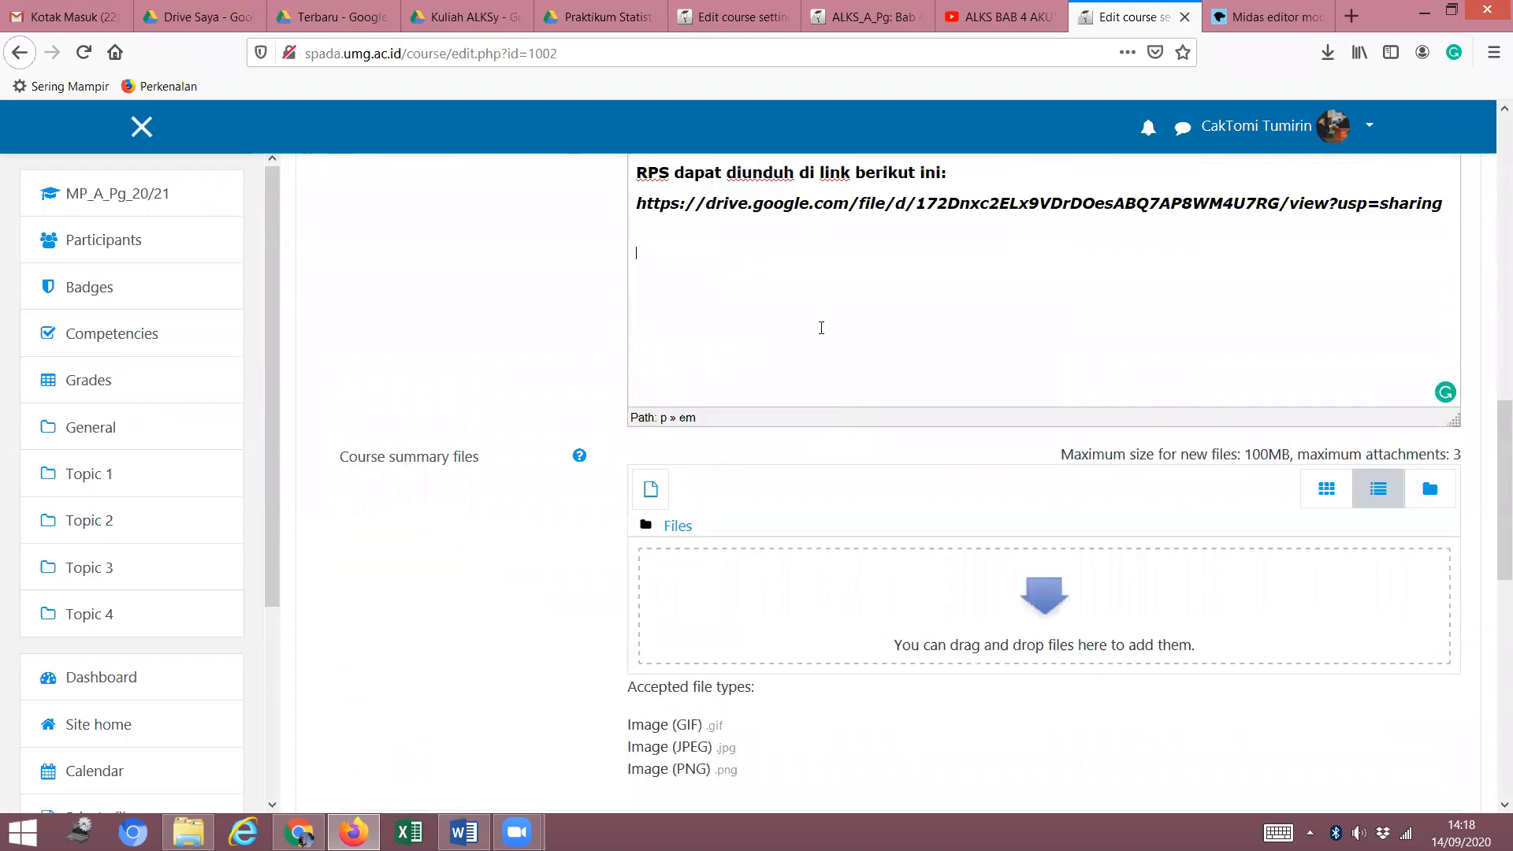
{"action": "scroll", "coordinate": [761, 370], "scroll_direction": "up", "scroll_amount": 3}
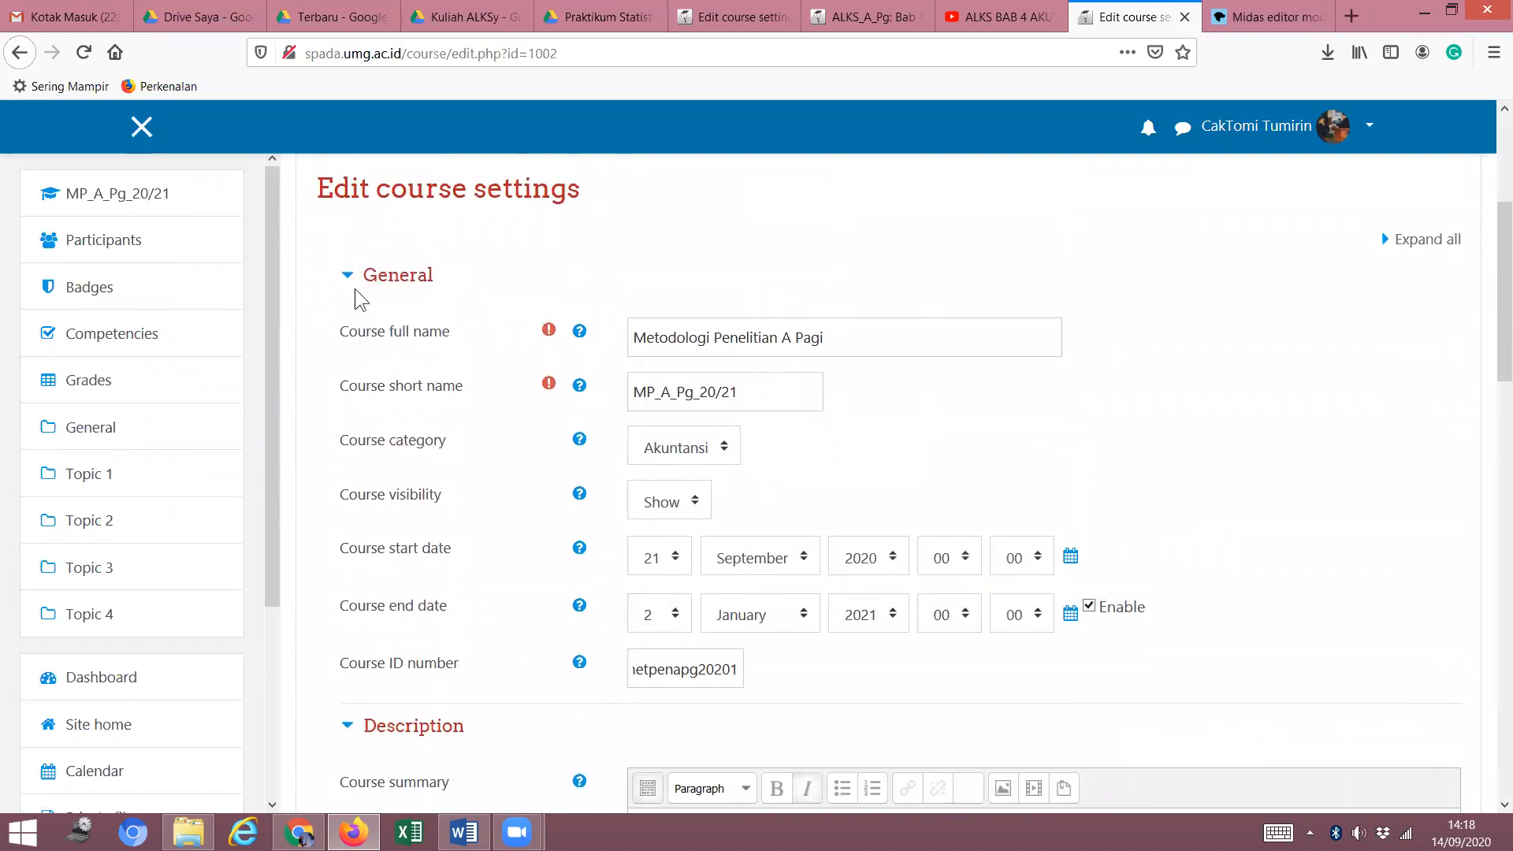
{"action": "scroll", "coordinate": [529, 338], "scroll_direction": "down", "scroll_amount": 3}
{"action": "scroll", "coordinate": [533, 266], "scroll_direction": "up", "scroll_amount": 3}
{"action": "left_click", "coordinate": [349, 281]}
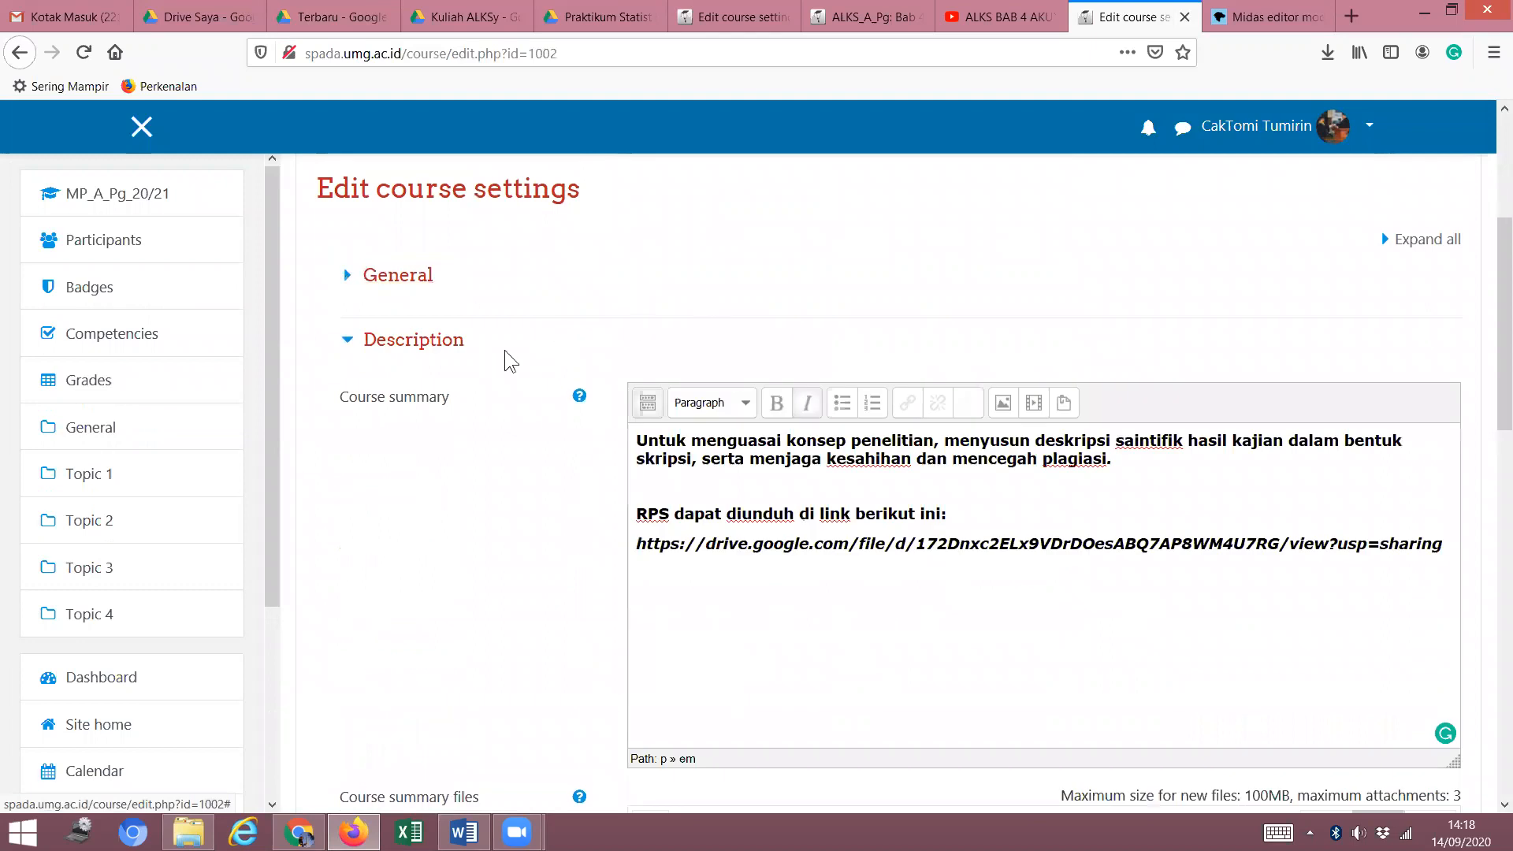
{"action": "scroll", "coordinate": [614, 482], "scroll_direction": "down", "scroll_amount": 3}
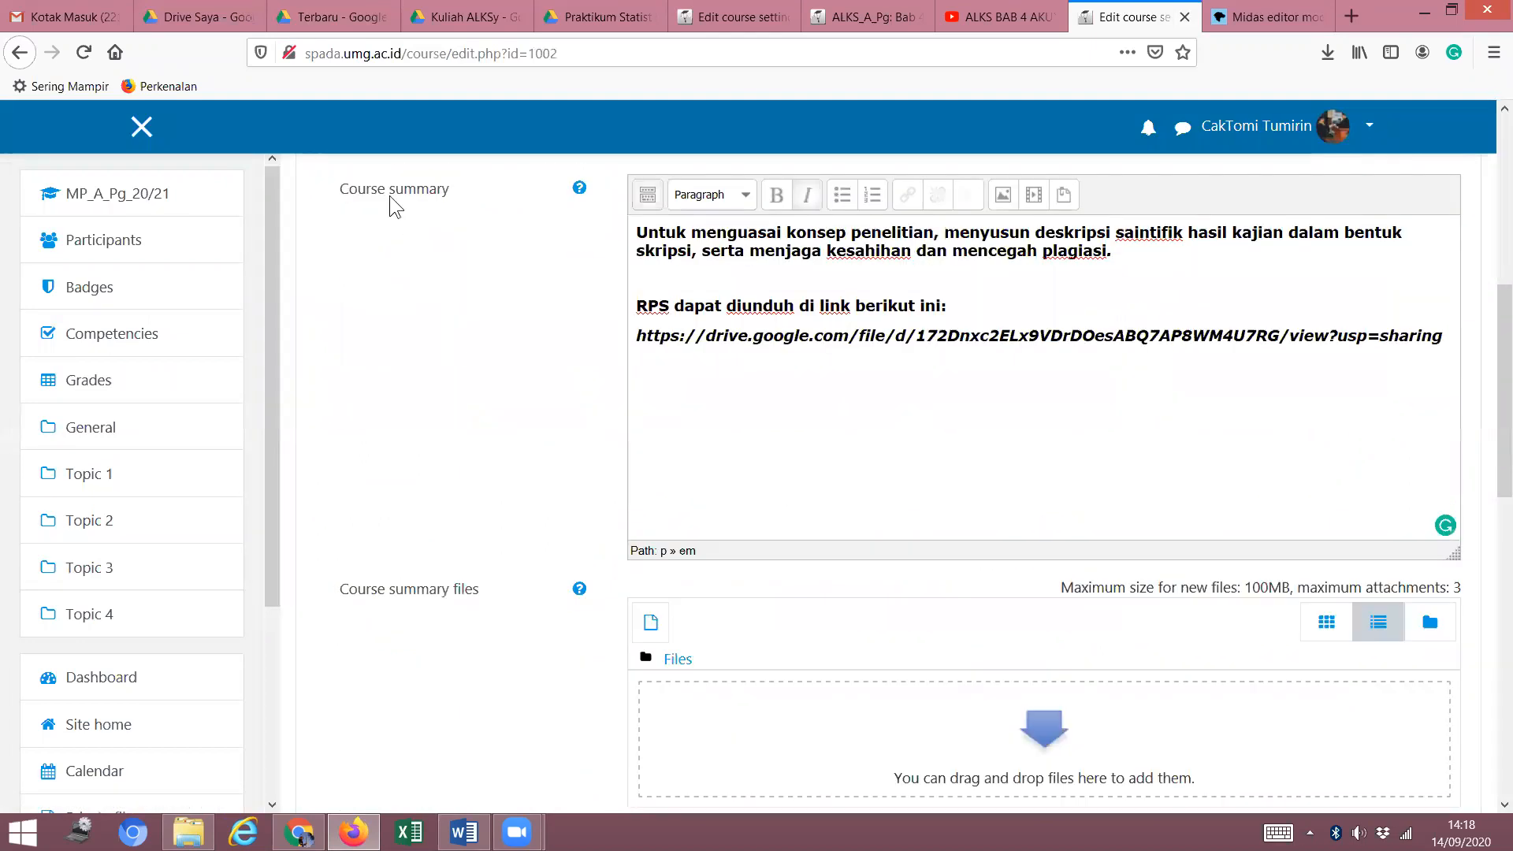
{"action": "scroll", "coordinate": [465, 276], "scroll_direction": "up", "scroll_amount": 3}
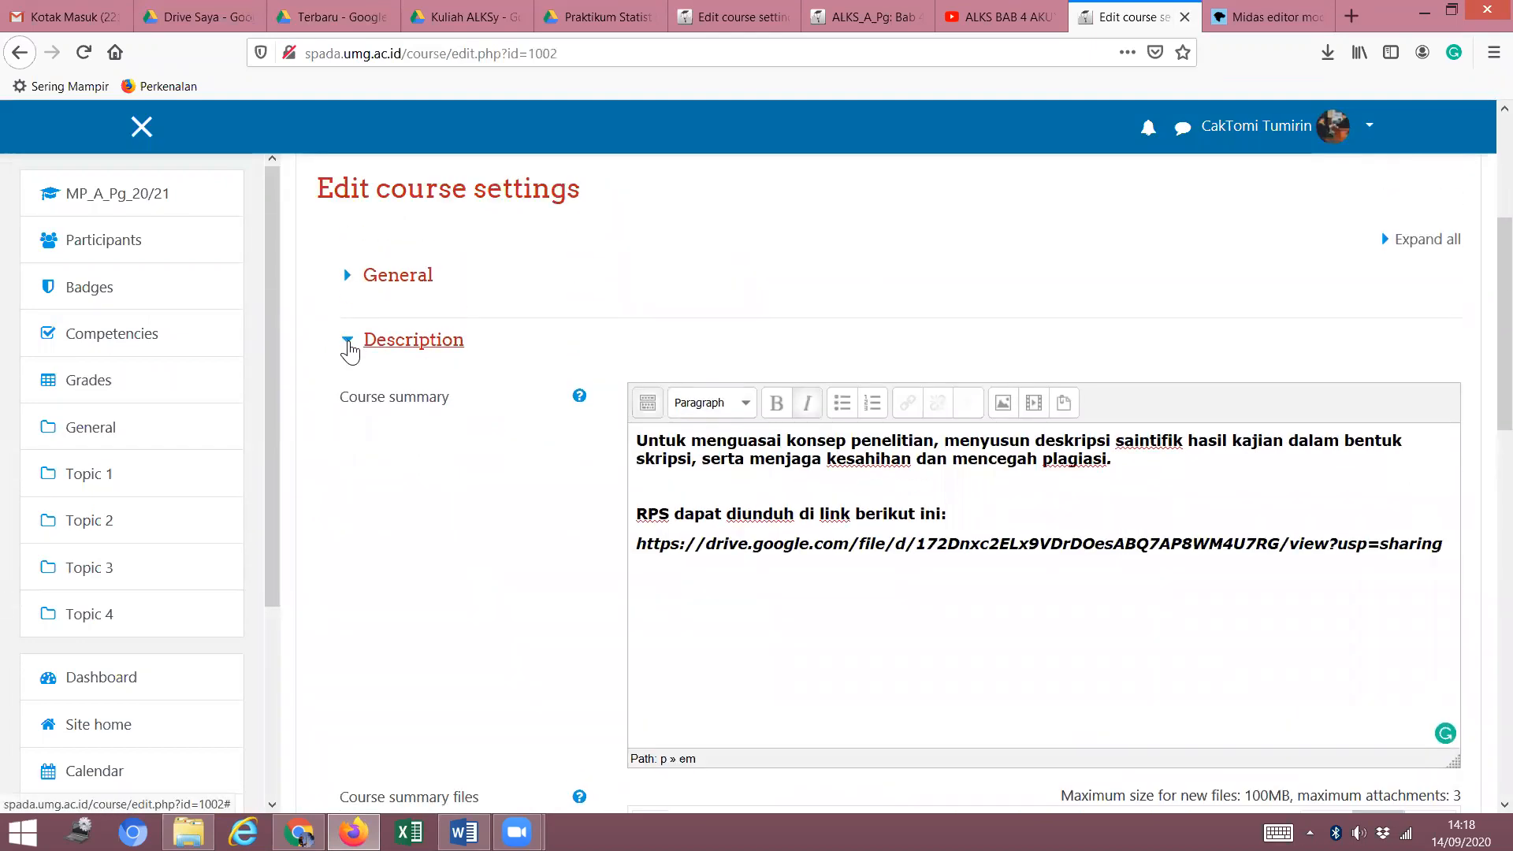
{"action": "left_click", "coordinate": [348, 344]}
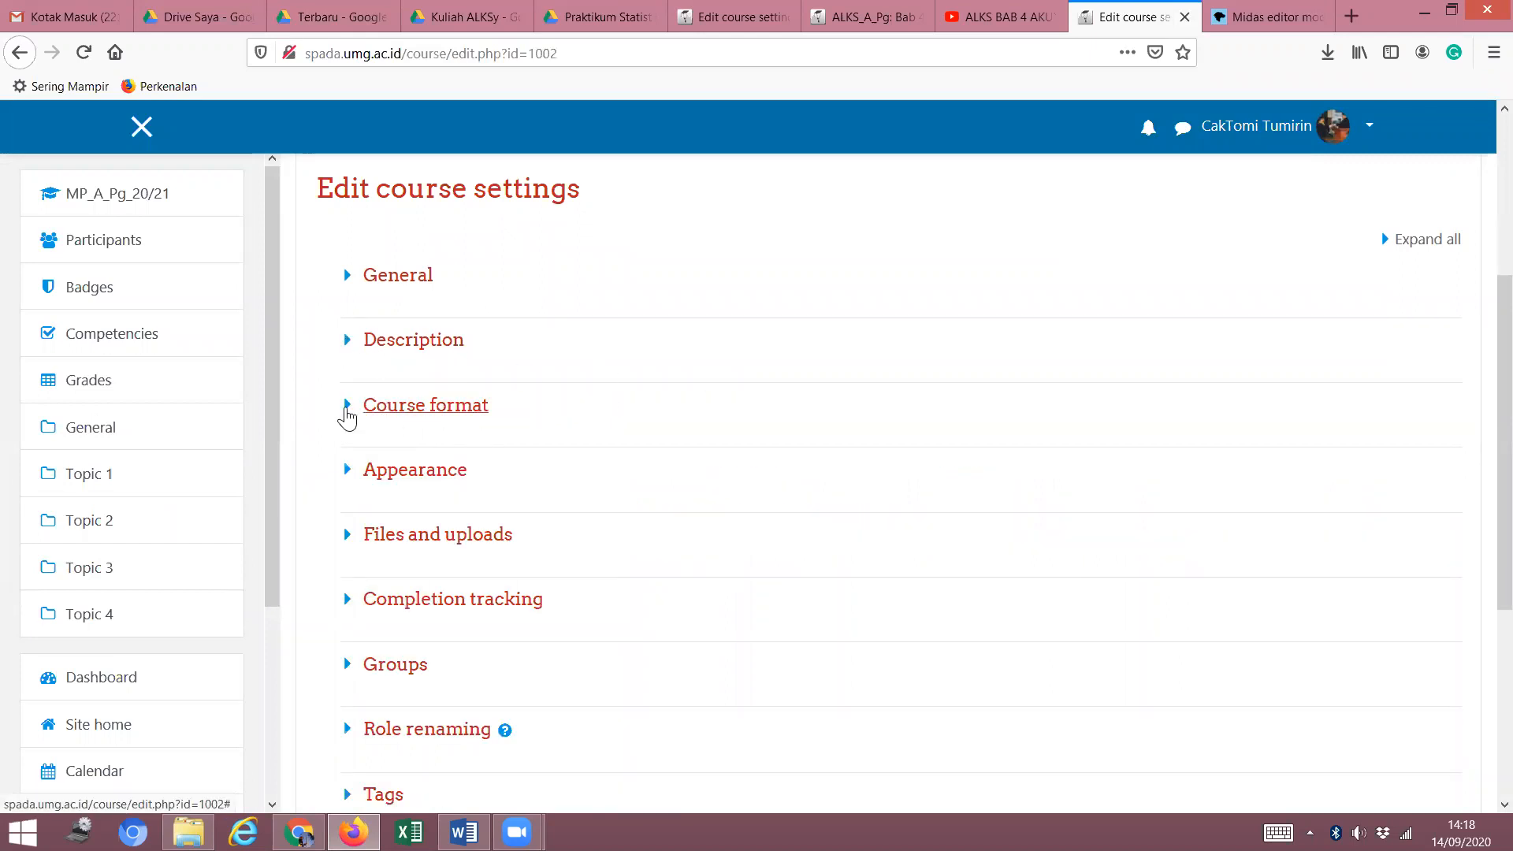
{"action": "left_click", "coordinate": [347, 416]}
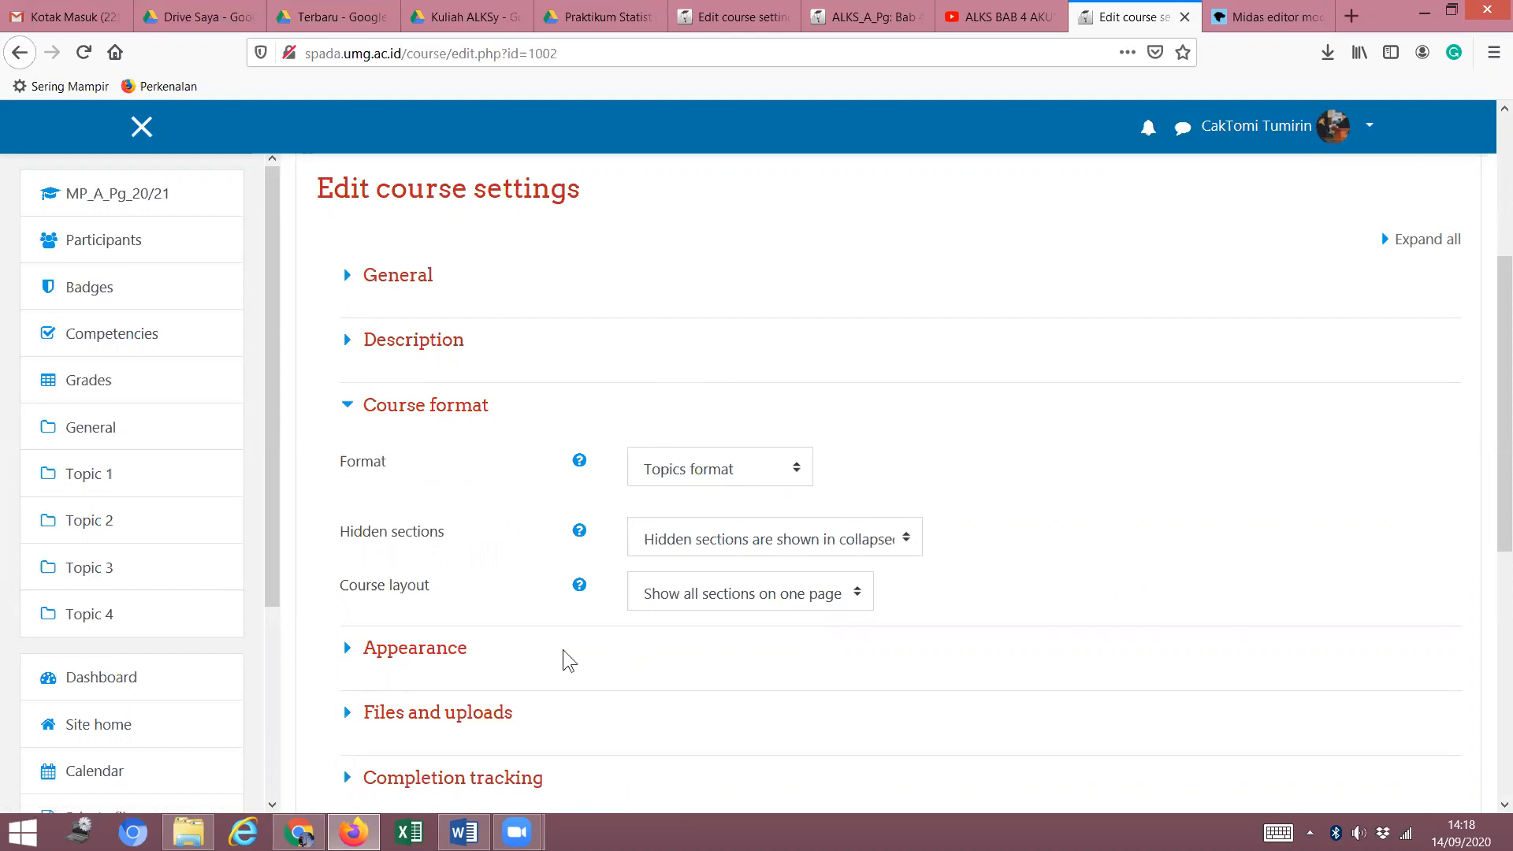
{"action": "left_click", "coordinate": [798, 472]}
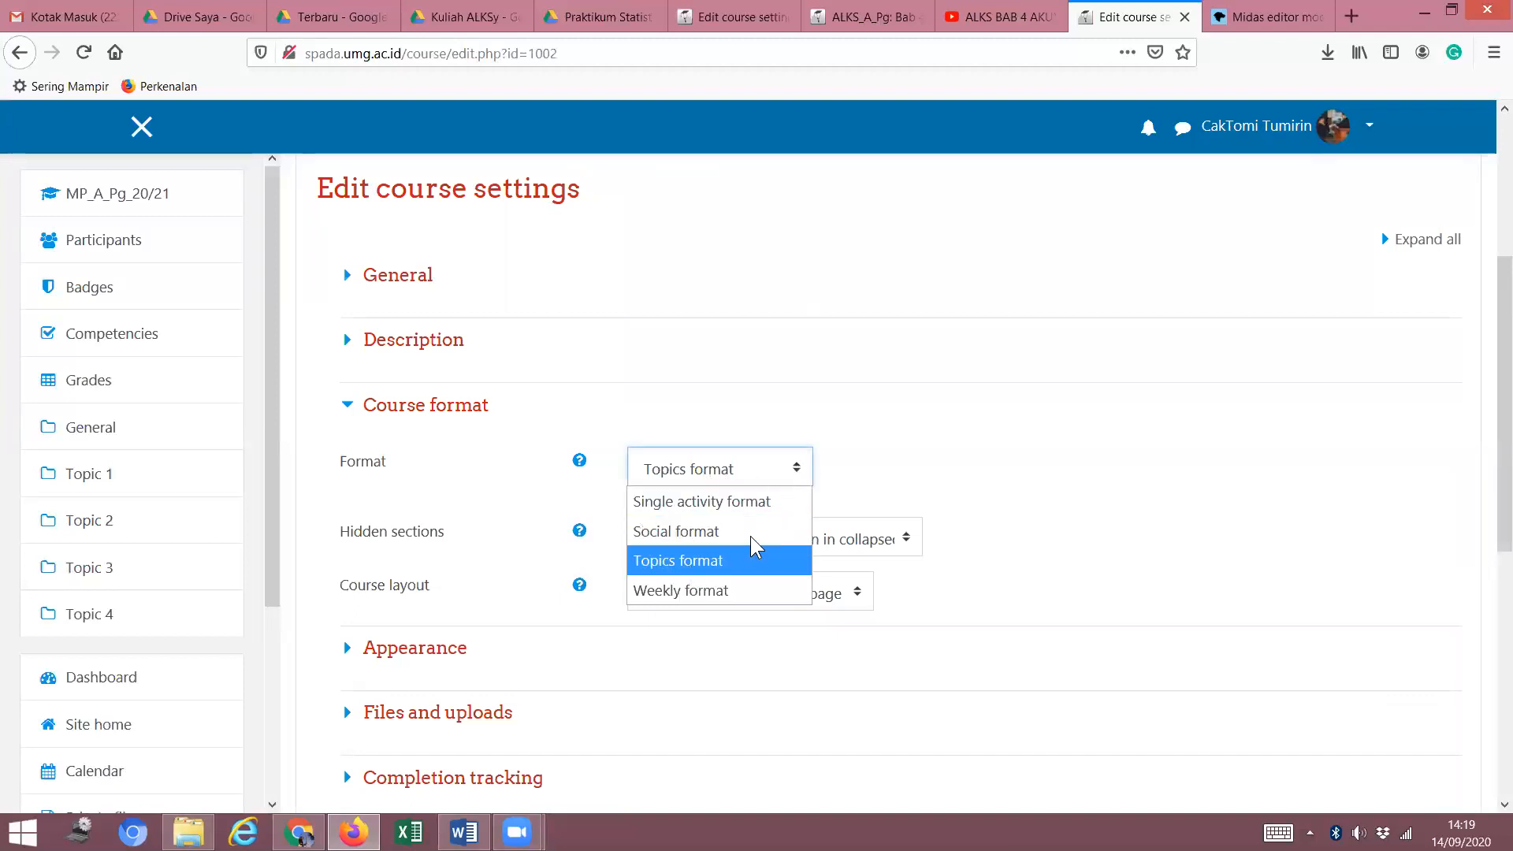
{"action": "left_click", "coordinate": [679, 558]}
{"action": "scroll", "coordinate": [697, 500], "scroll_direction": "down", "scroll_amount": 3}
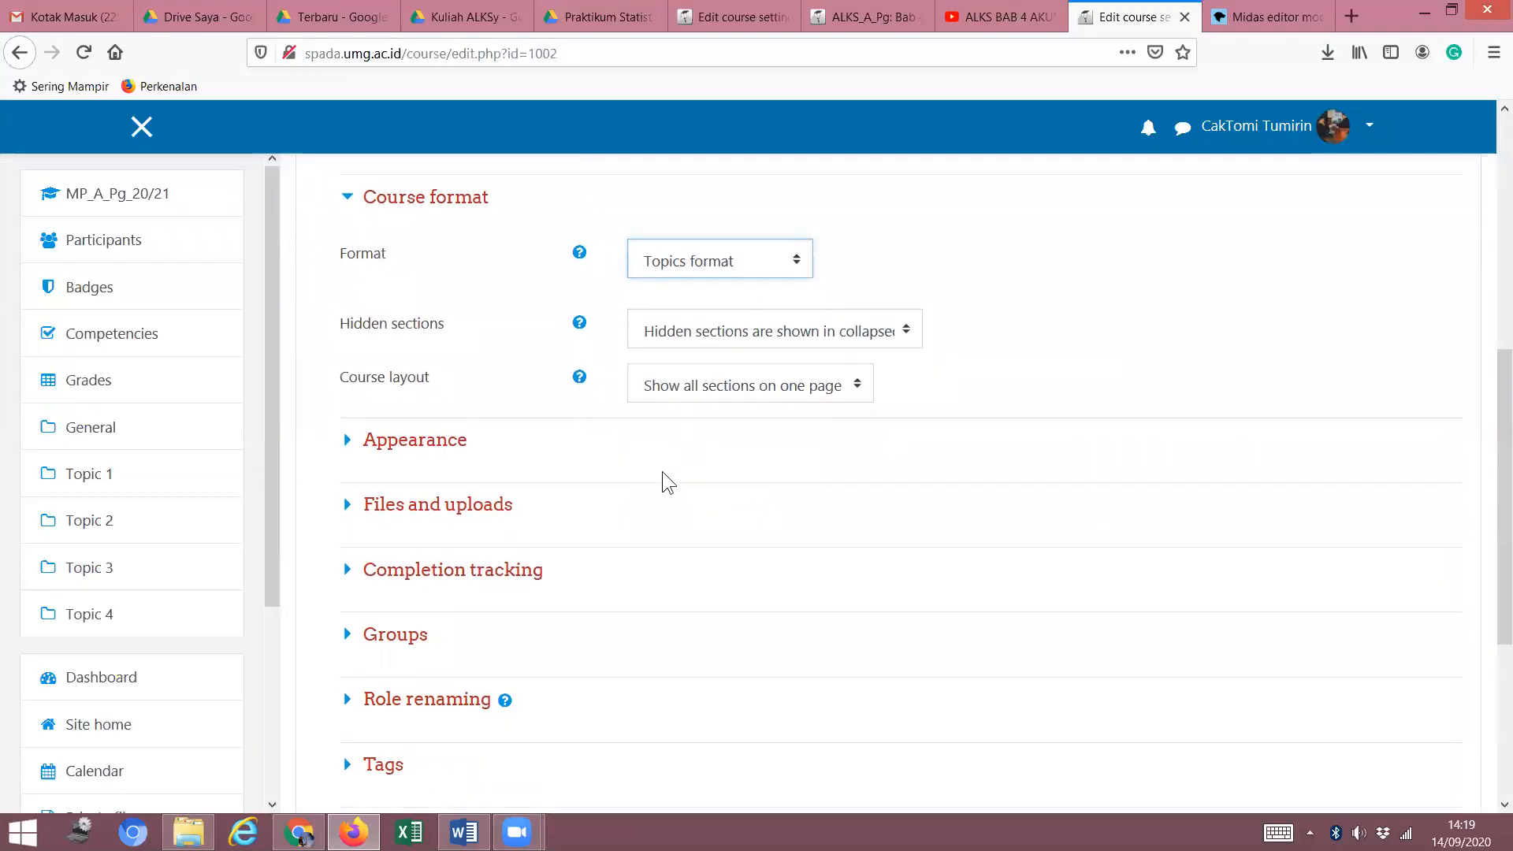
{"action": "left_click", "coordinate": [349, 203]}
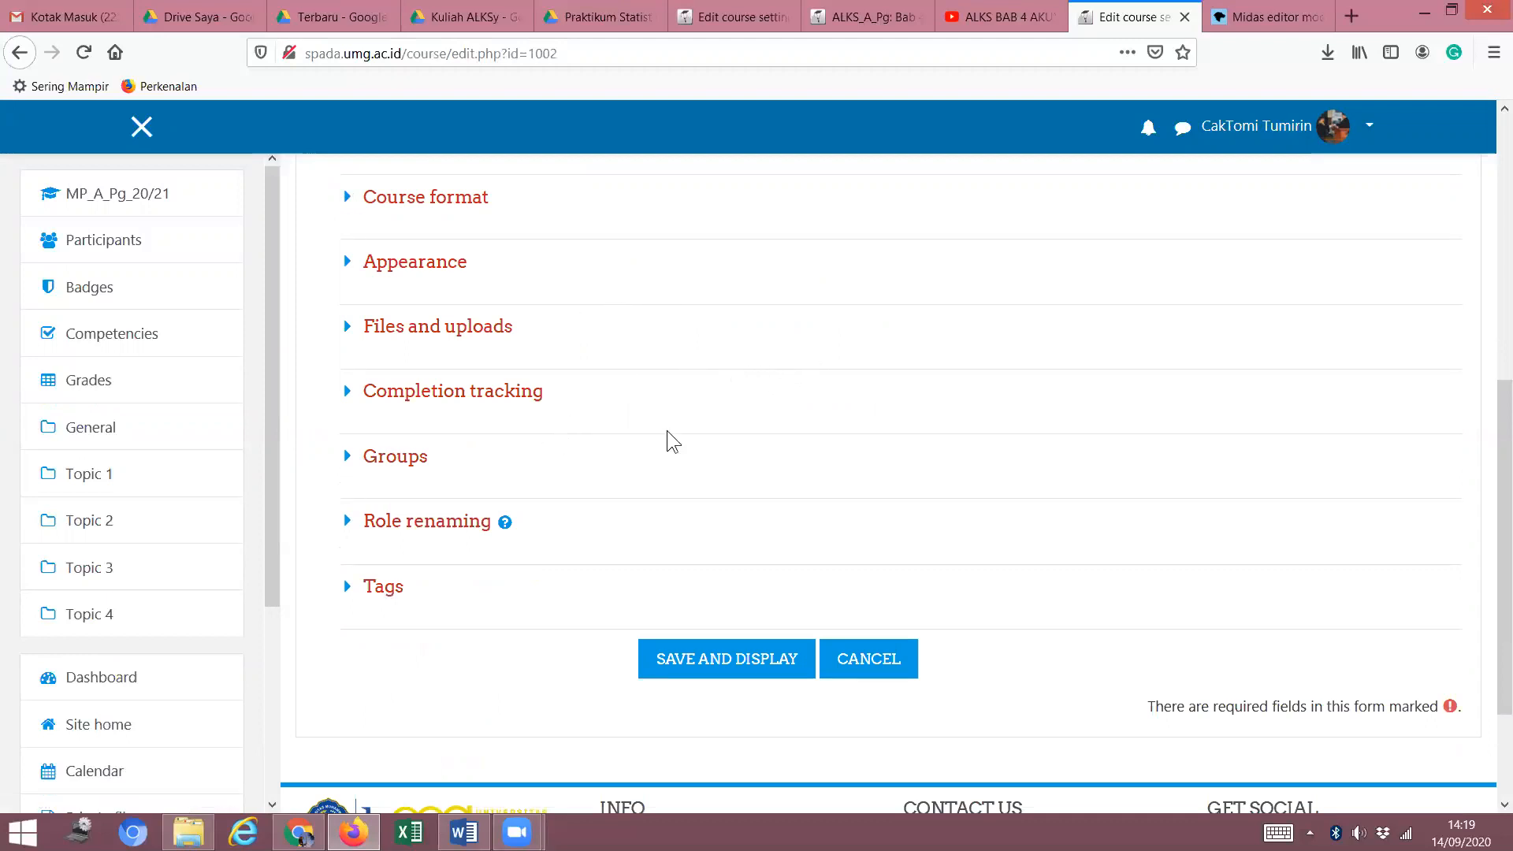
{"action": "scroll", "coordinate": [654, 389], "scroll_direction": "up", "scroll_amount": 4}
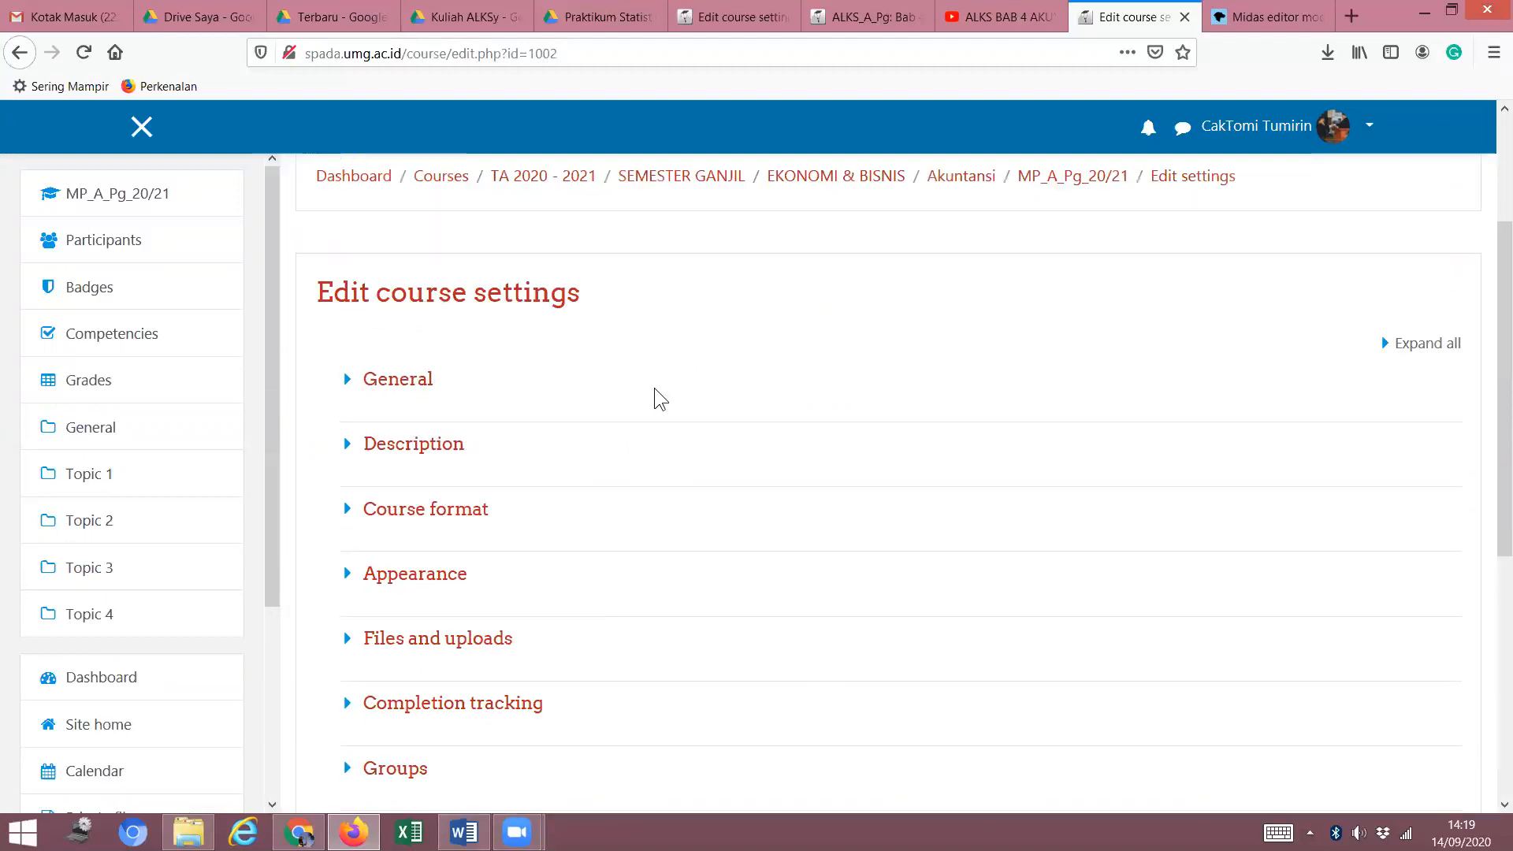
{"action": "left_click", "coordinate": [345, 386]}
{"action": "left_click", "coordinate": [345, 386]}
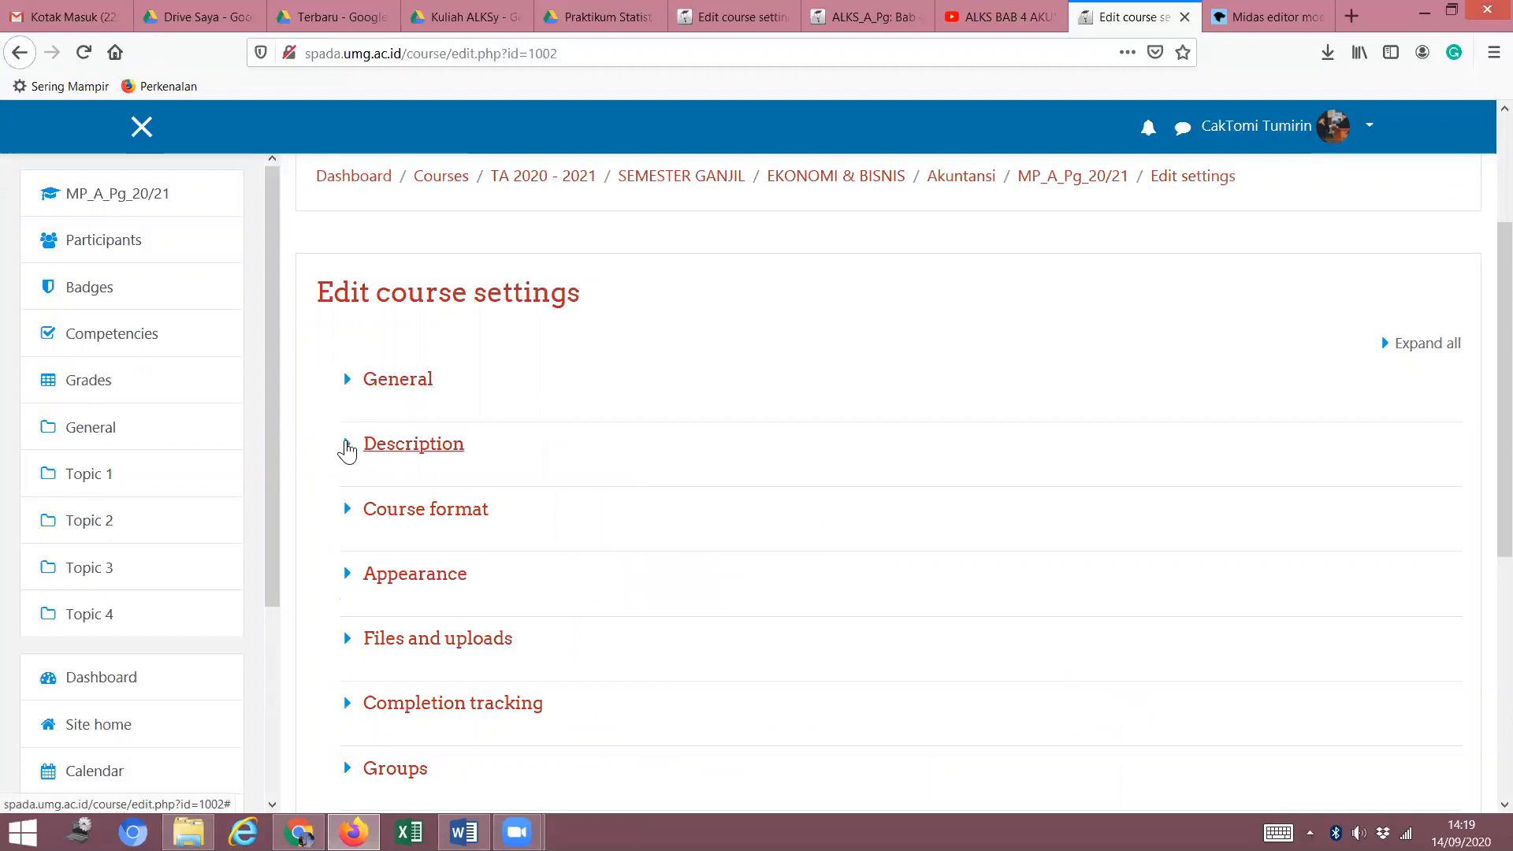
{"action": "left_click", "coordinate": [347, 446]}
{"action": "scroll", "coordinate": [840, 527], "scroll_direction": "down", "scroll_amount": 4}
{"action": "scroll", "coordinate": [833, 523], "scroll_direction": "up", "scroll_amount": 4}
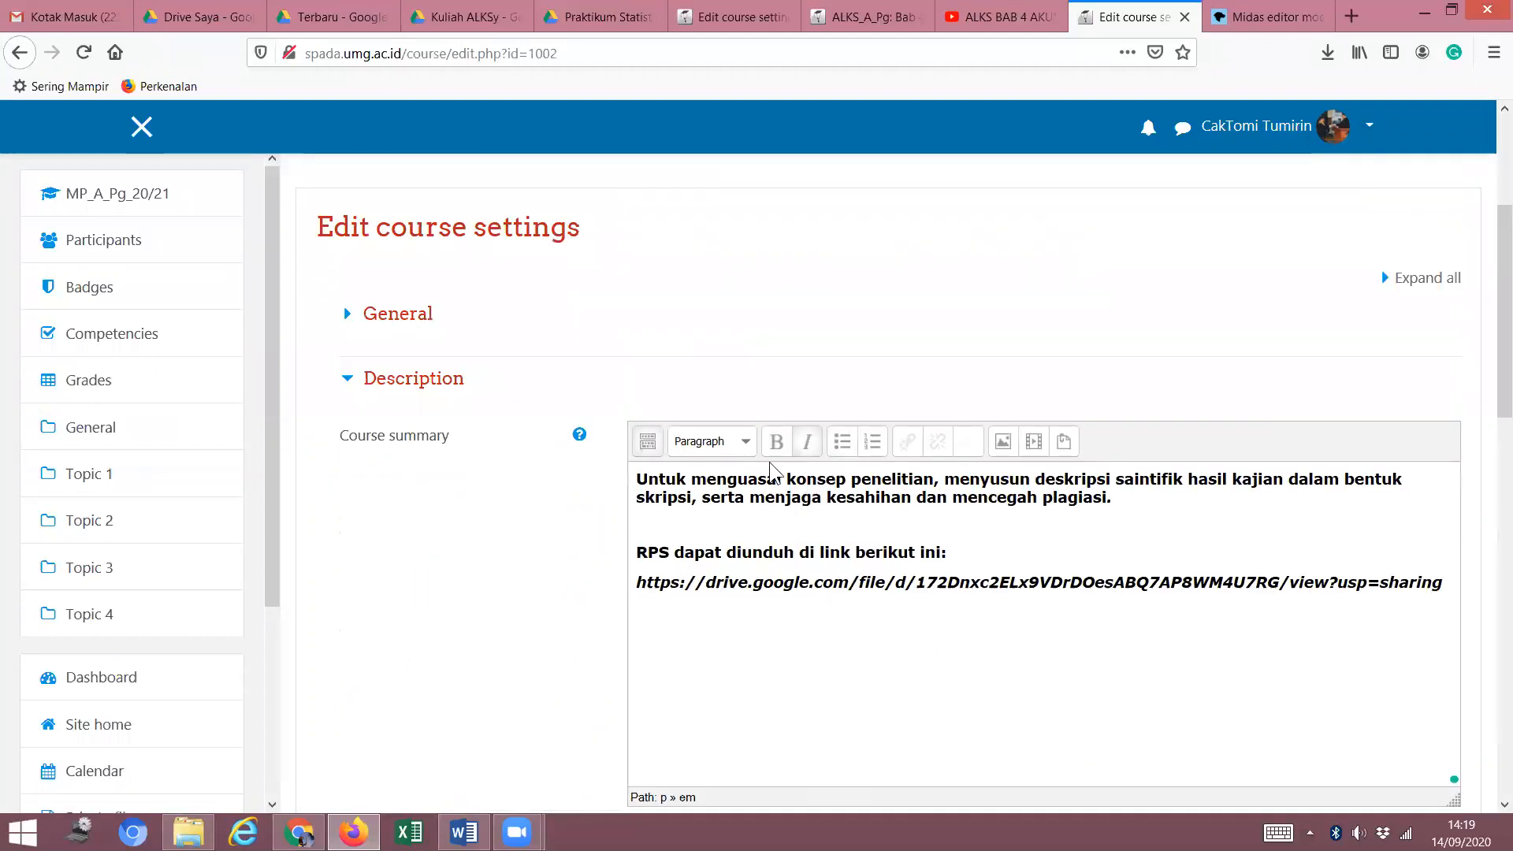
{"action": "left_click", "coordinate": [349, 447]}
{"action": "scroll", "coordinate": [578, 481], "scroll_direction": "down", "scroll_amount": 1}
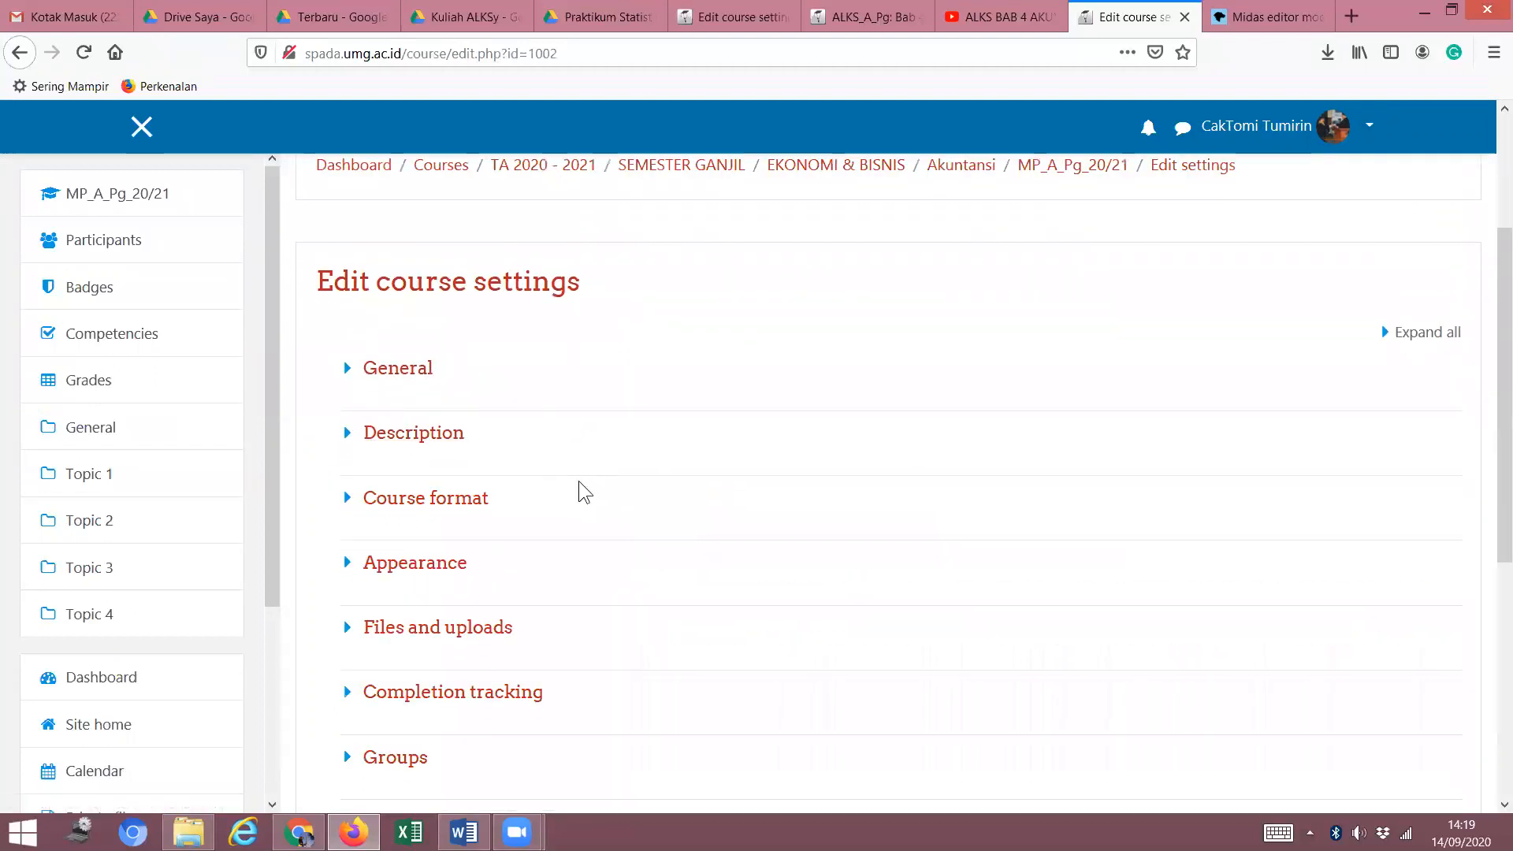
{"action": "left_click", "coordinate": [349, 406]}
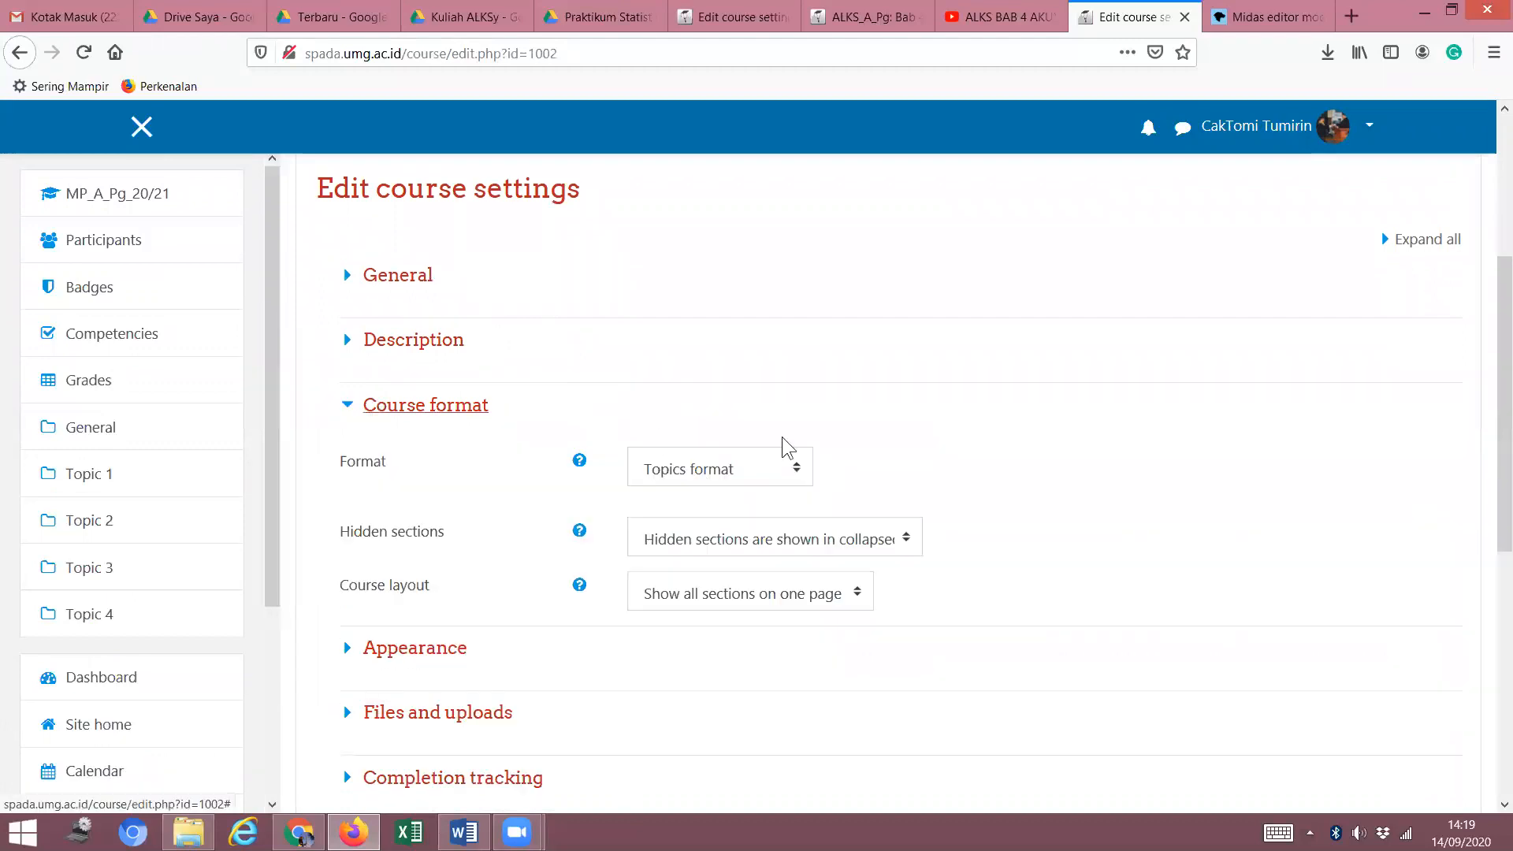
Check the Appearance and Completion tracking sections, then save the course settings with Save and display.
{"action": "left_click", "coordinate": [347, 407]}
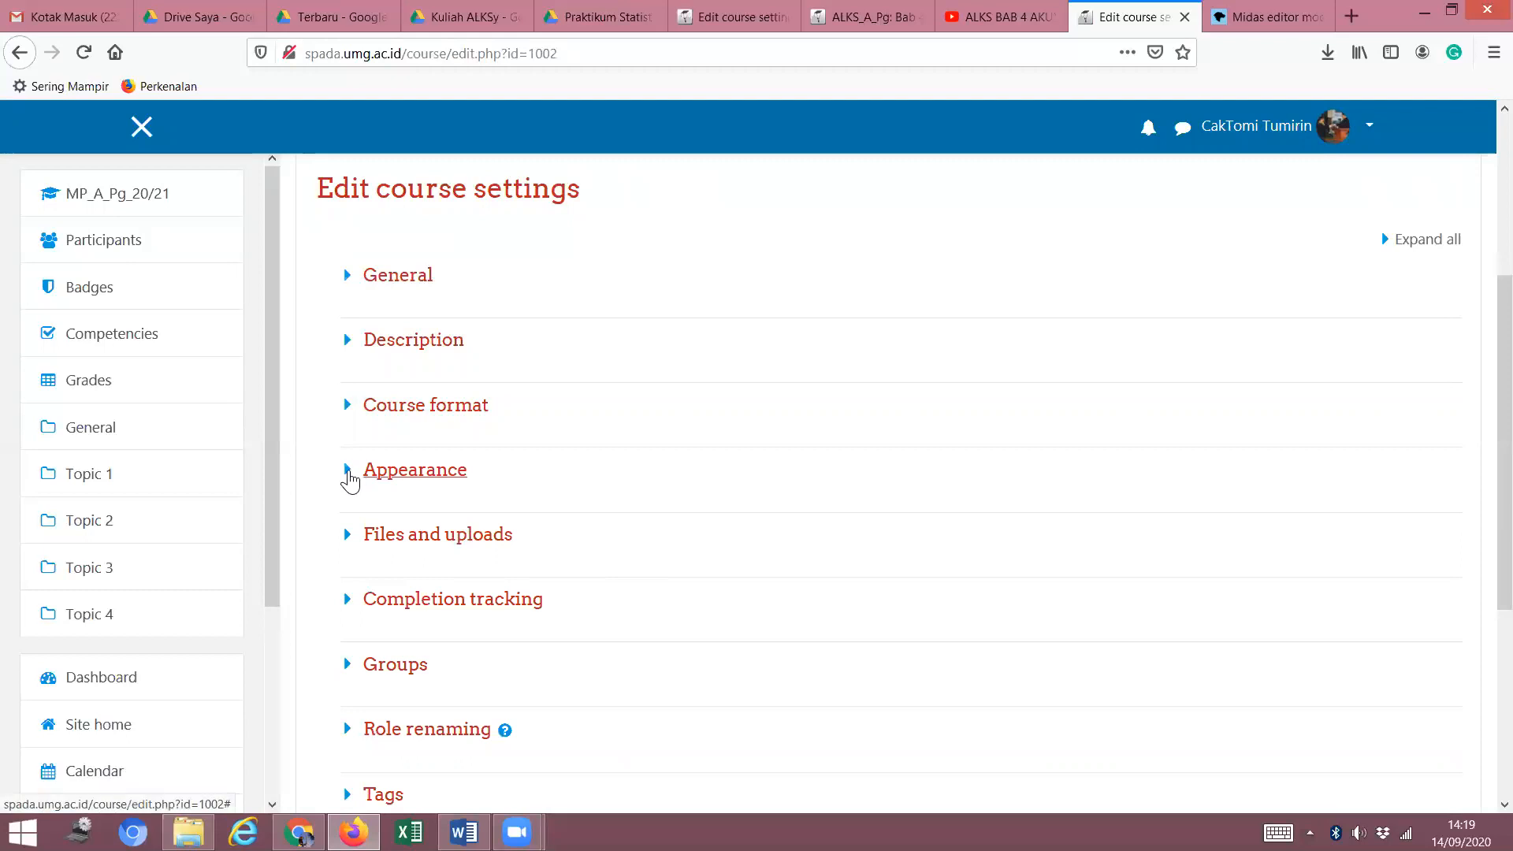
{"action": "left_click", "coordinate": [349, 472]}
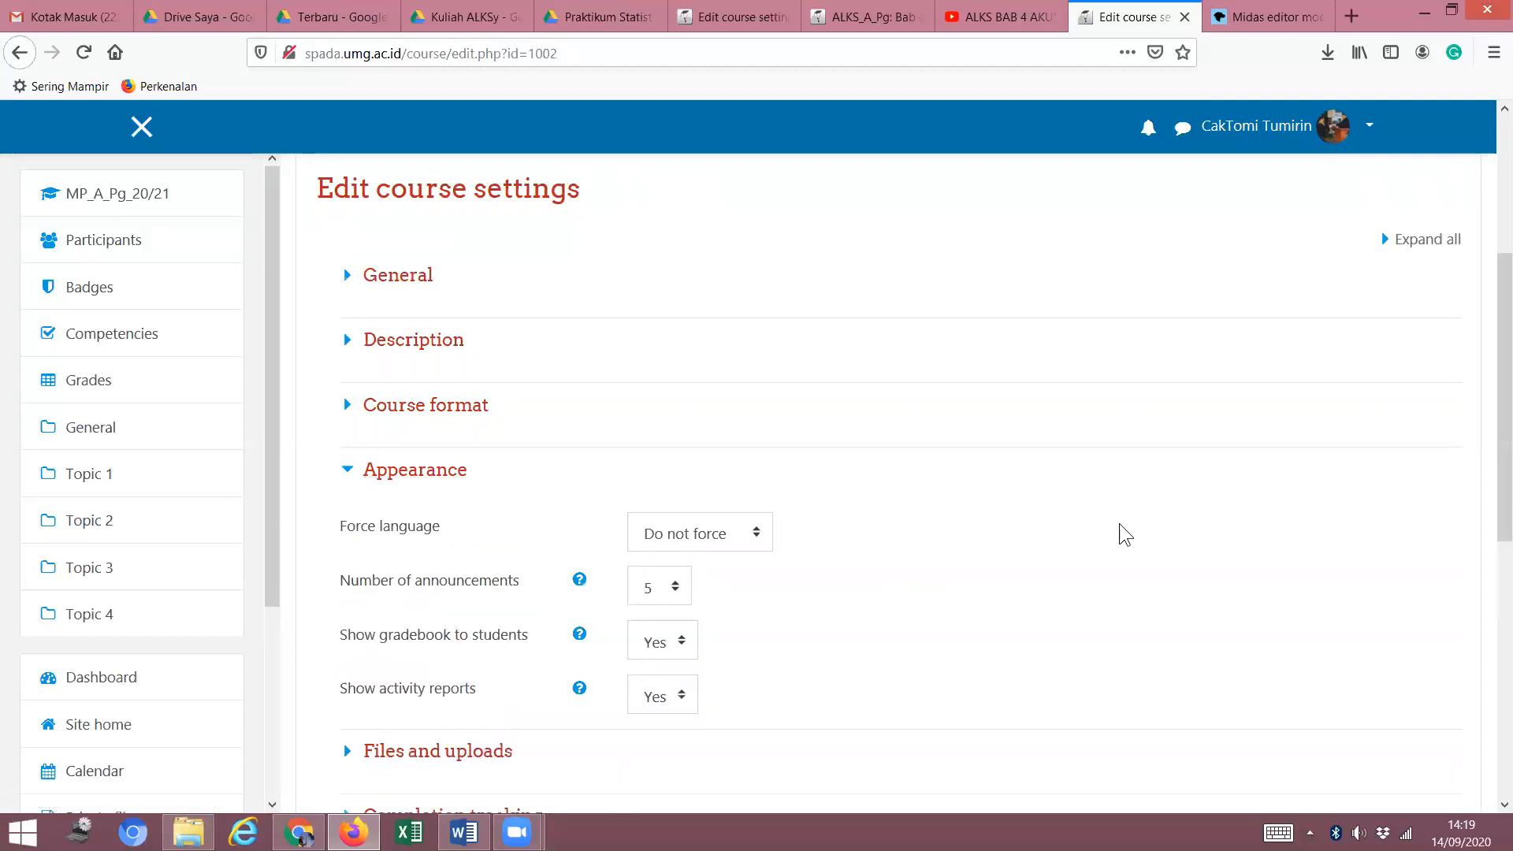
{"action": "scroll", "coordinate": [1120, 528], "scroll_direction": "down", "scroll_amount": 3}
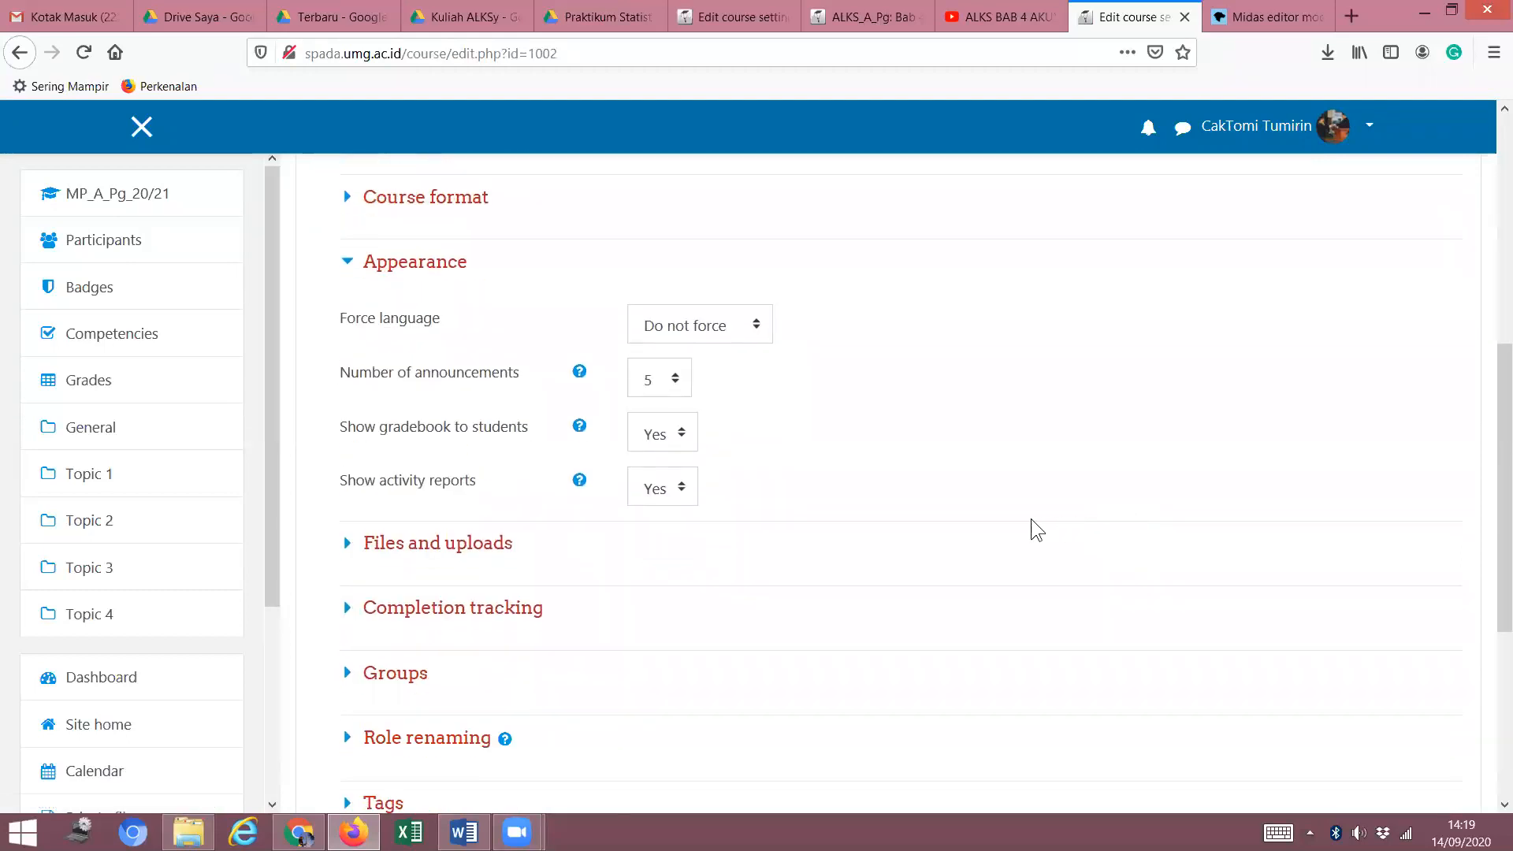
{"action": "left_click", "coordinate": [349, 263]}
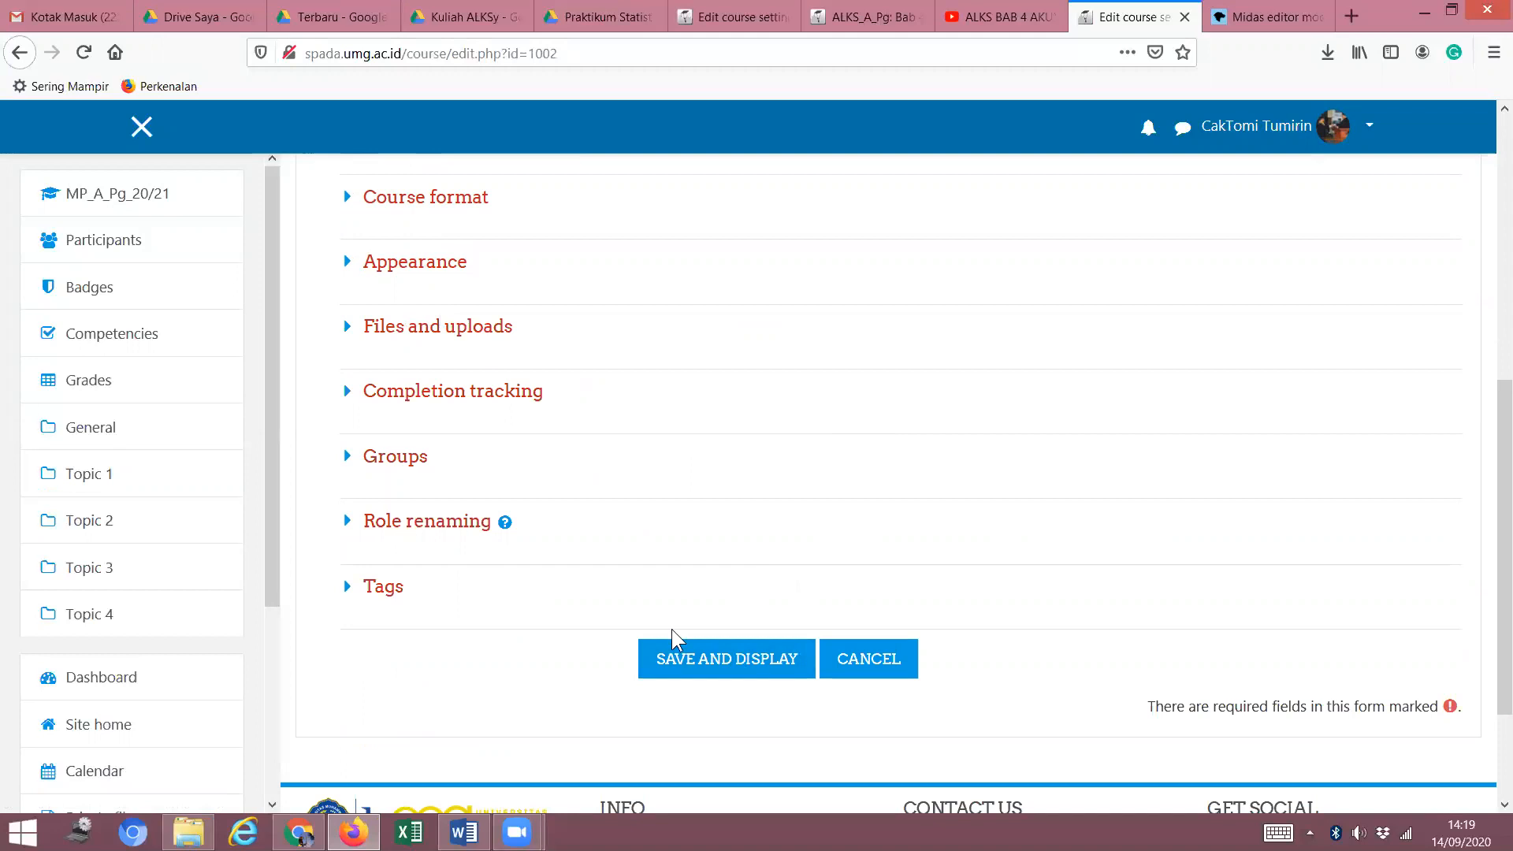
{"action": "left_click", "coordinate": [347, 398]}
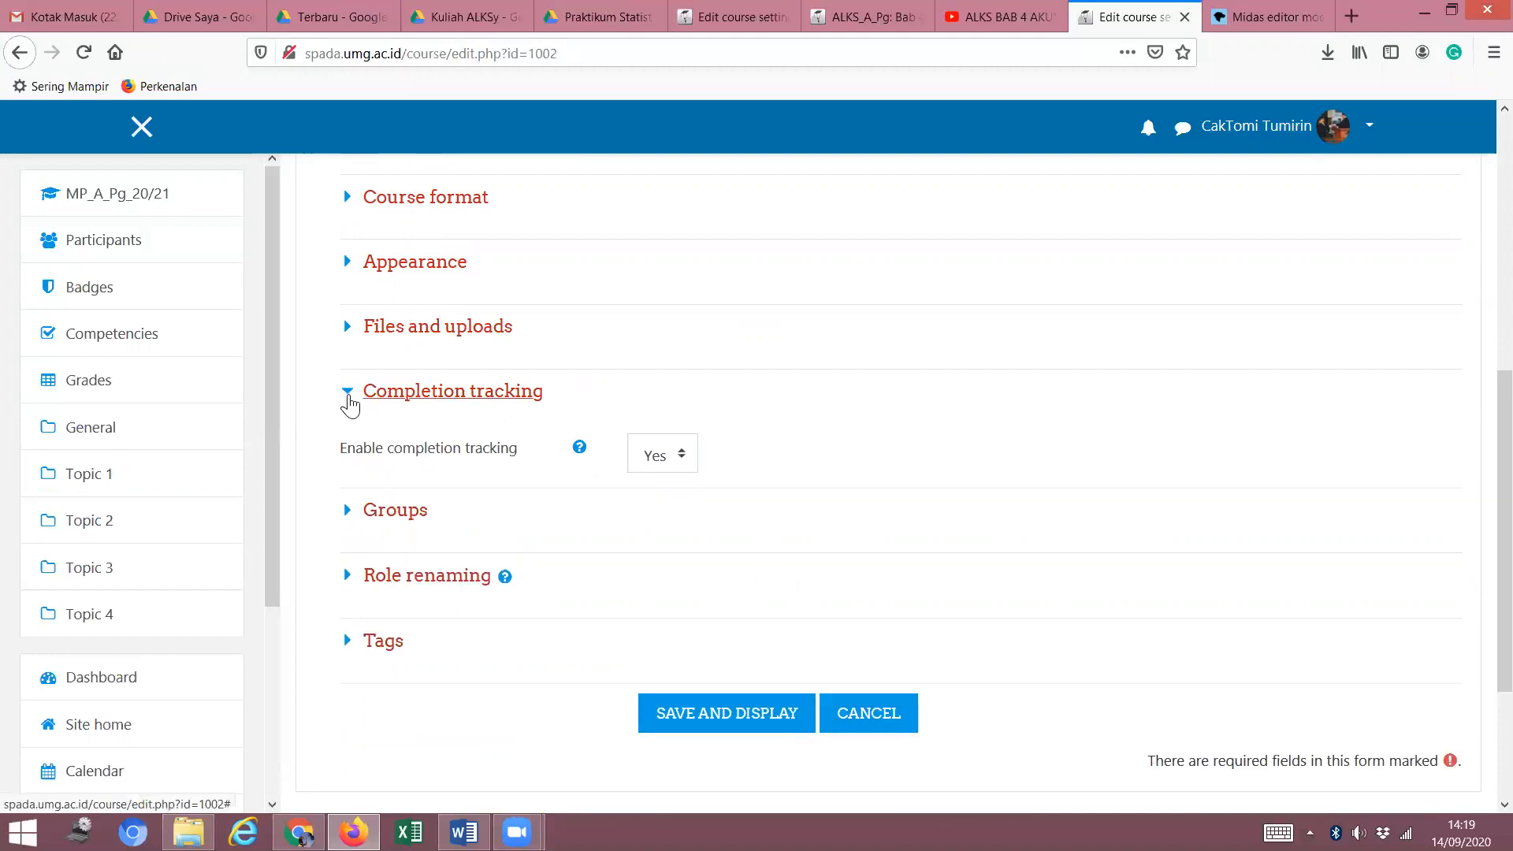
{"action": "left_click", "coordinate": [349, 394]}
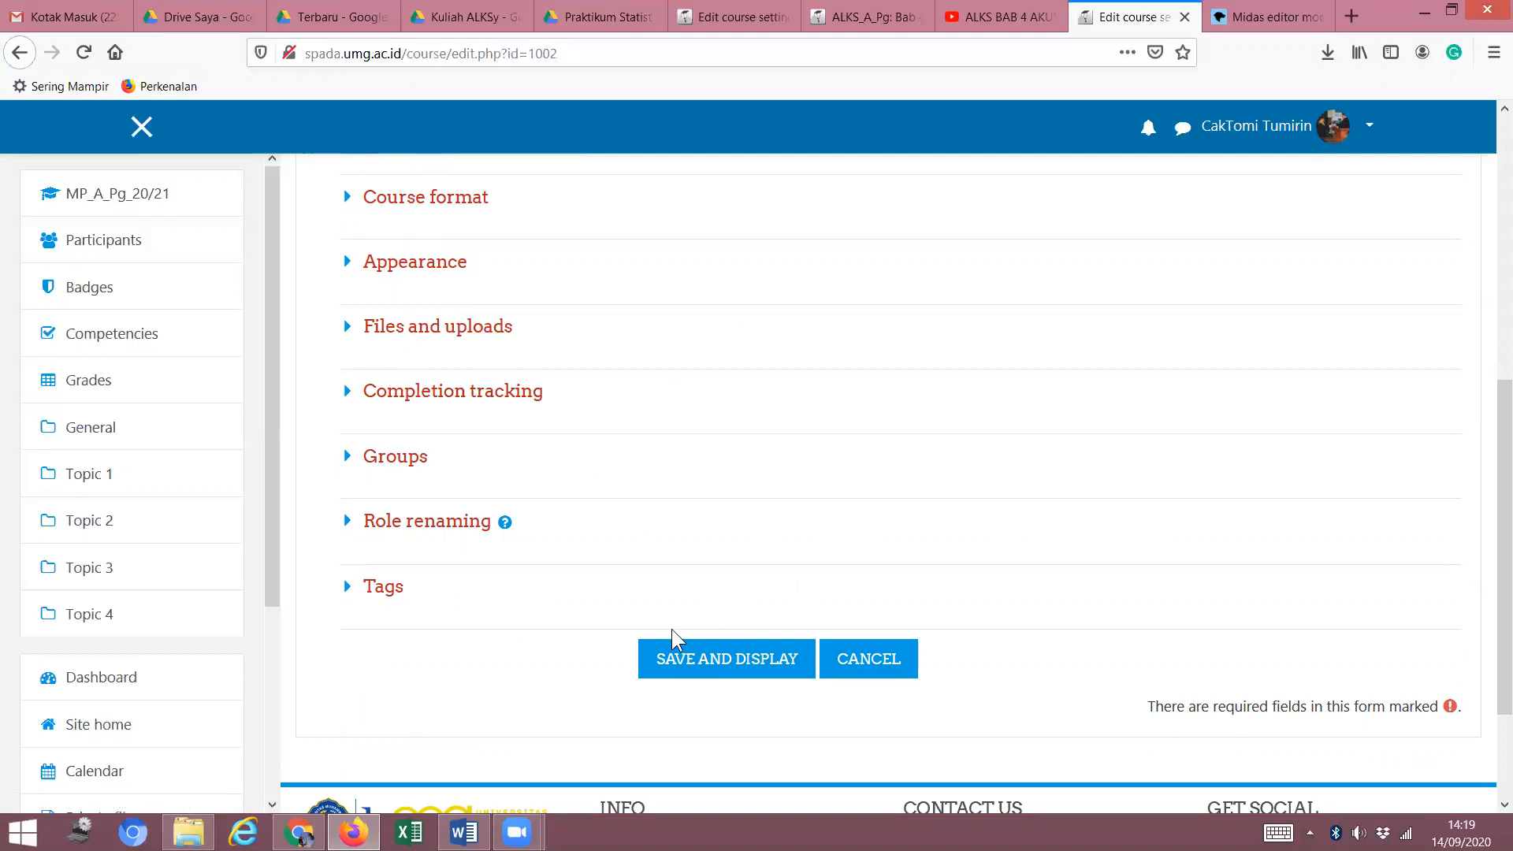
{"action": "scroll", "coordinate": [863, 523], "scroll_direction": "down", "scroll_amount": 3}
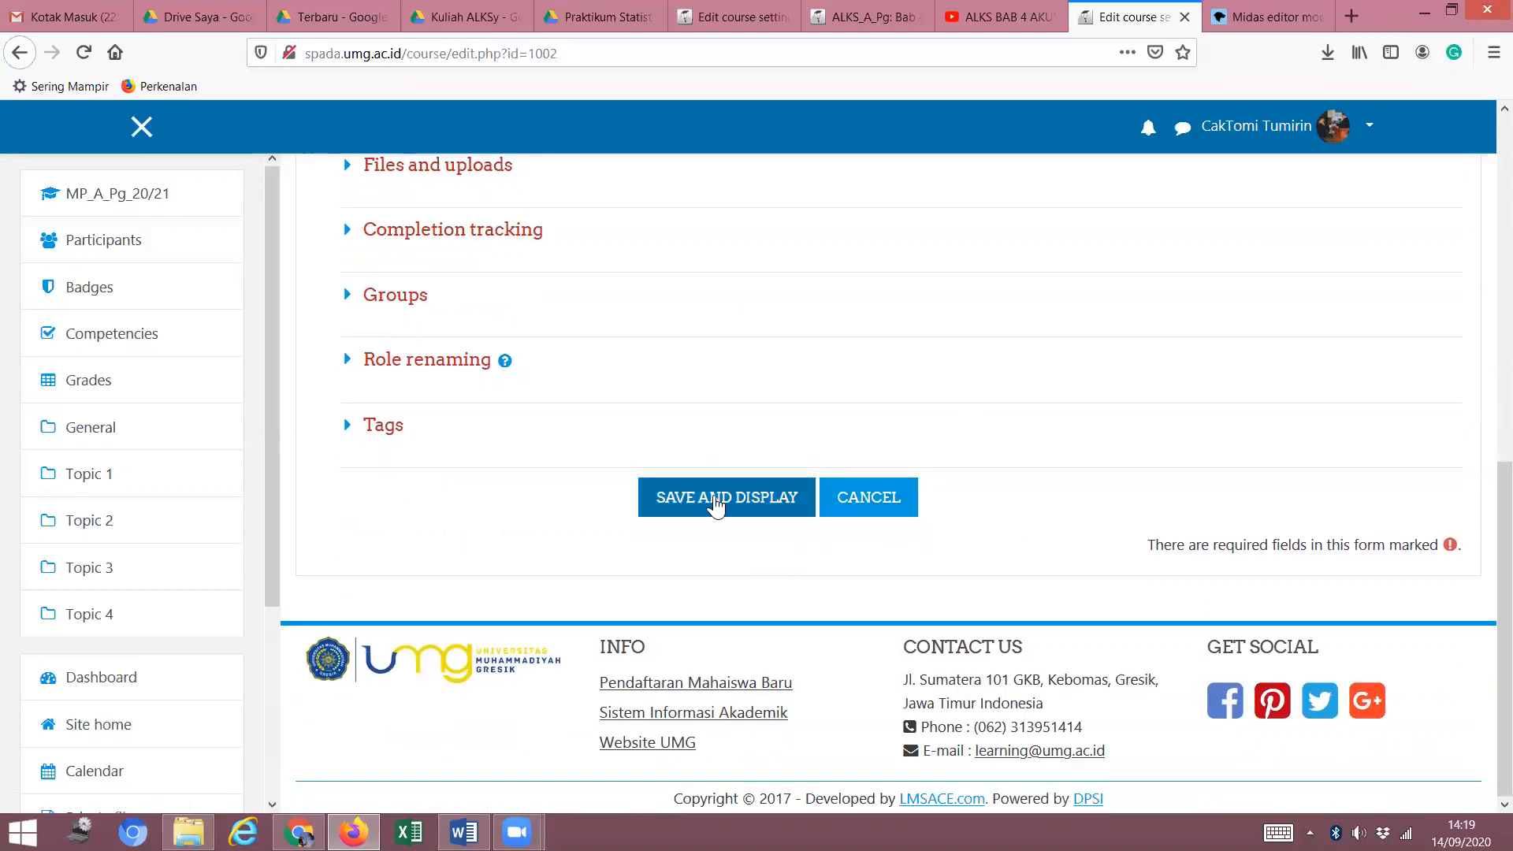
{"action": "scroll", "coordinate": [684, 454], "scroll_direction": "up", "scroll_amount": 5}
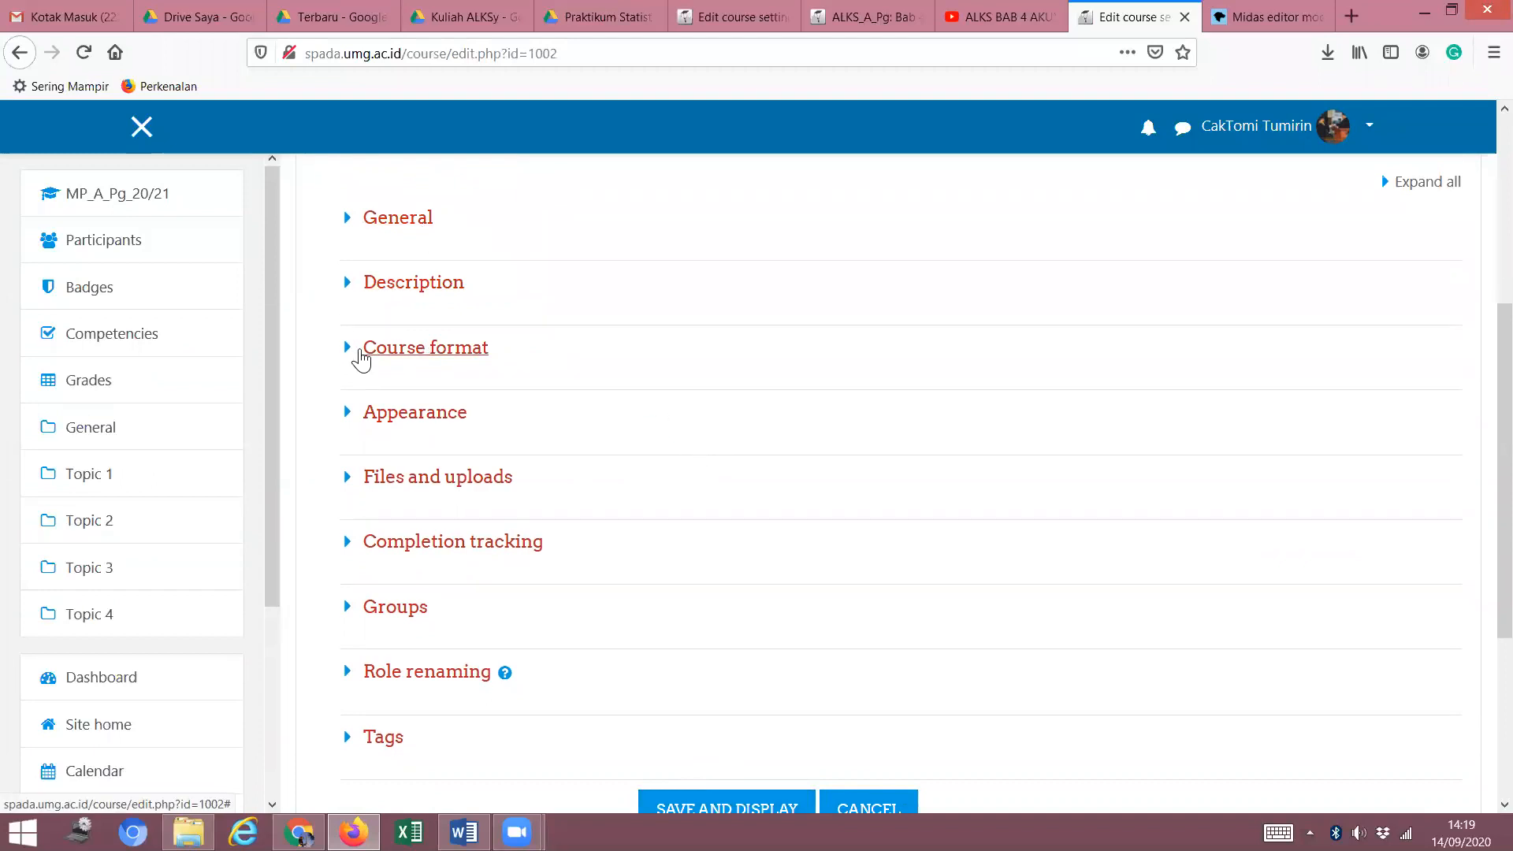
{"action": "scroll", "coordinate": [778, 389], "scroll_direction": "down", "scroll_amount": 3}
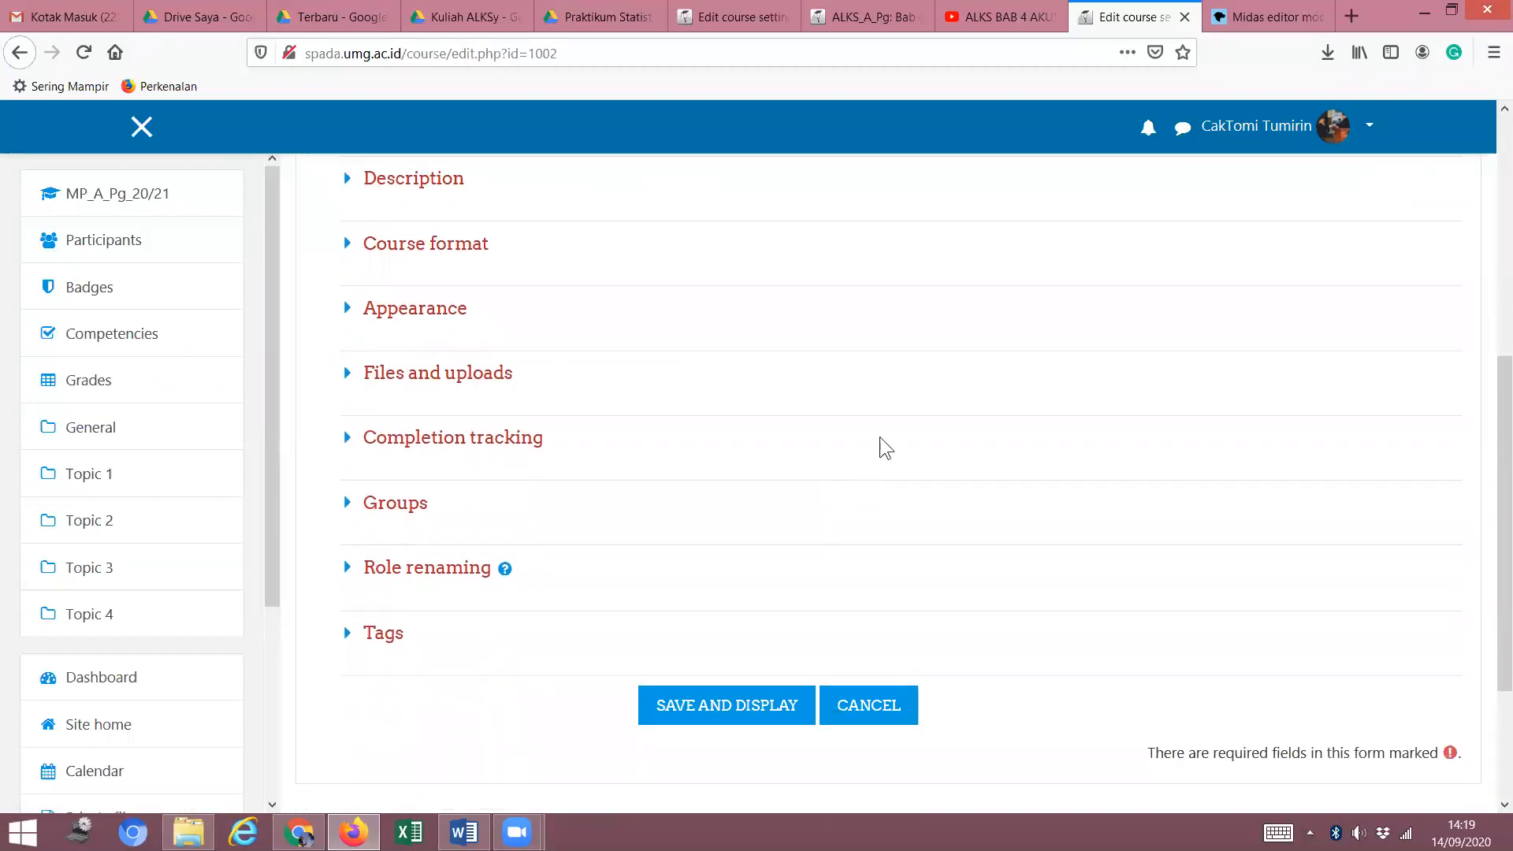
{"action": "left_click", "coordinate": [718, 705]}
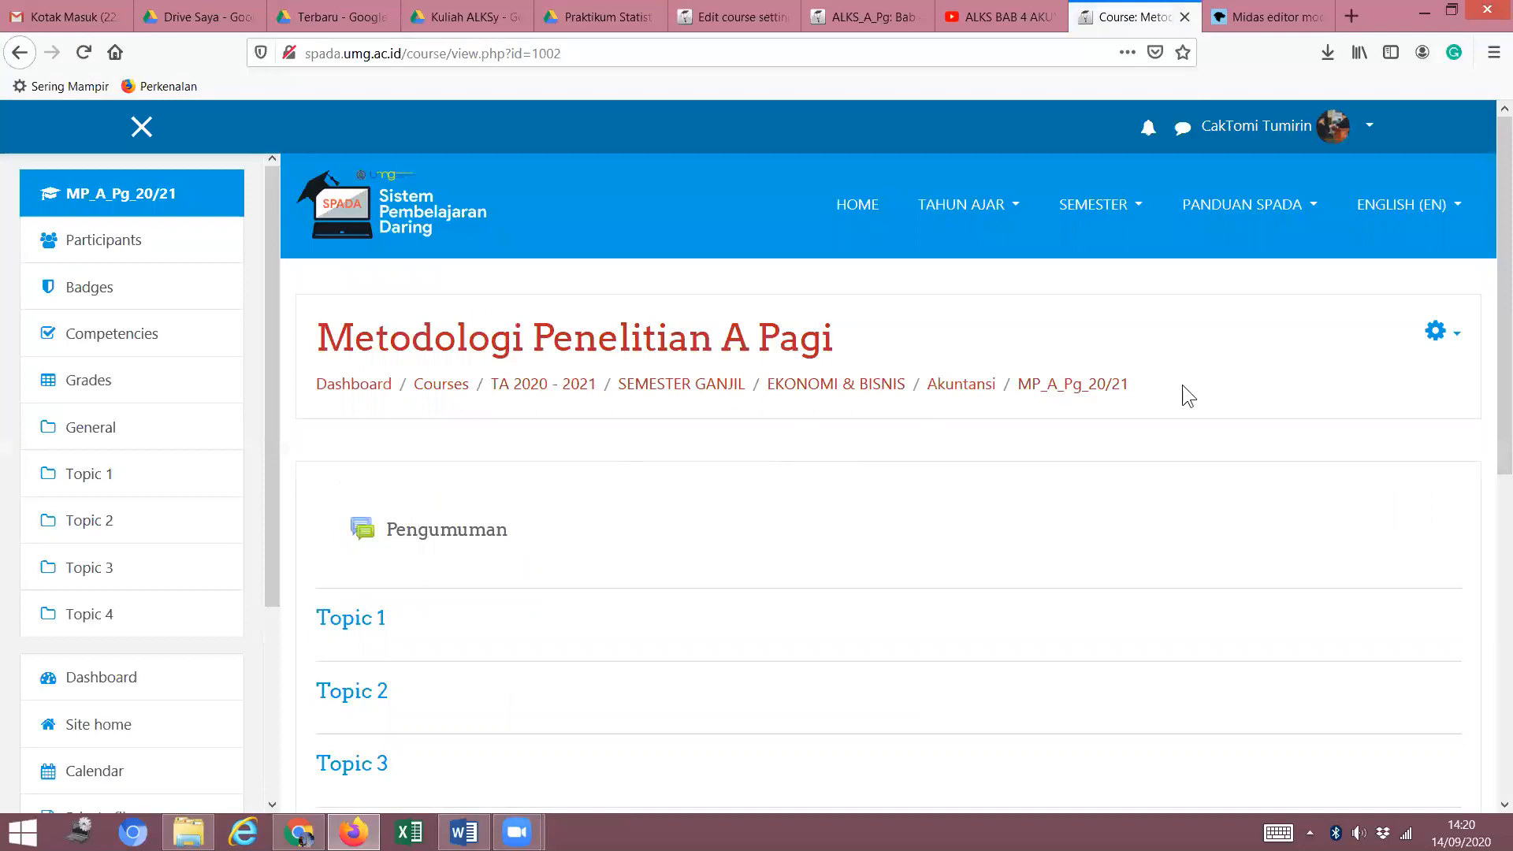
Open the gear actions menu on the Metodologi Penelitian A Pagi course page.
{"action": "scroll", "coordinate": [551, 527], "scroll_direction": "down", "scroll_amount": 2}
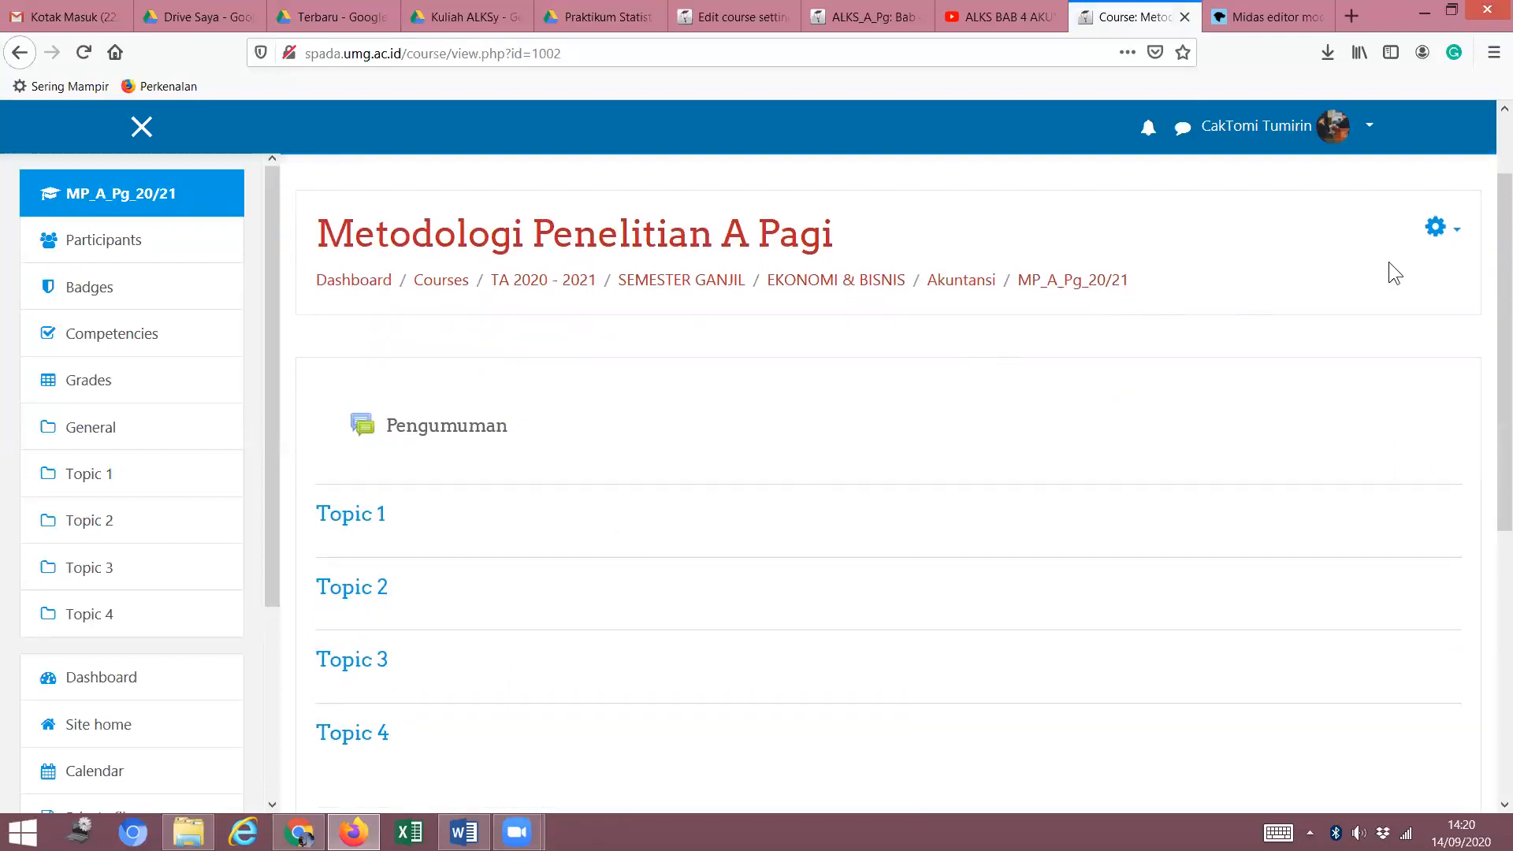
{"action": "left_click", "coordinate": [1456, 247]}
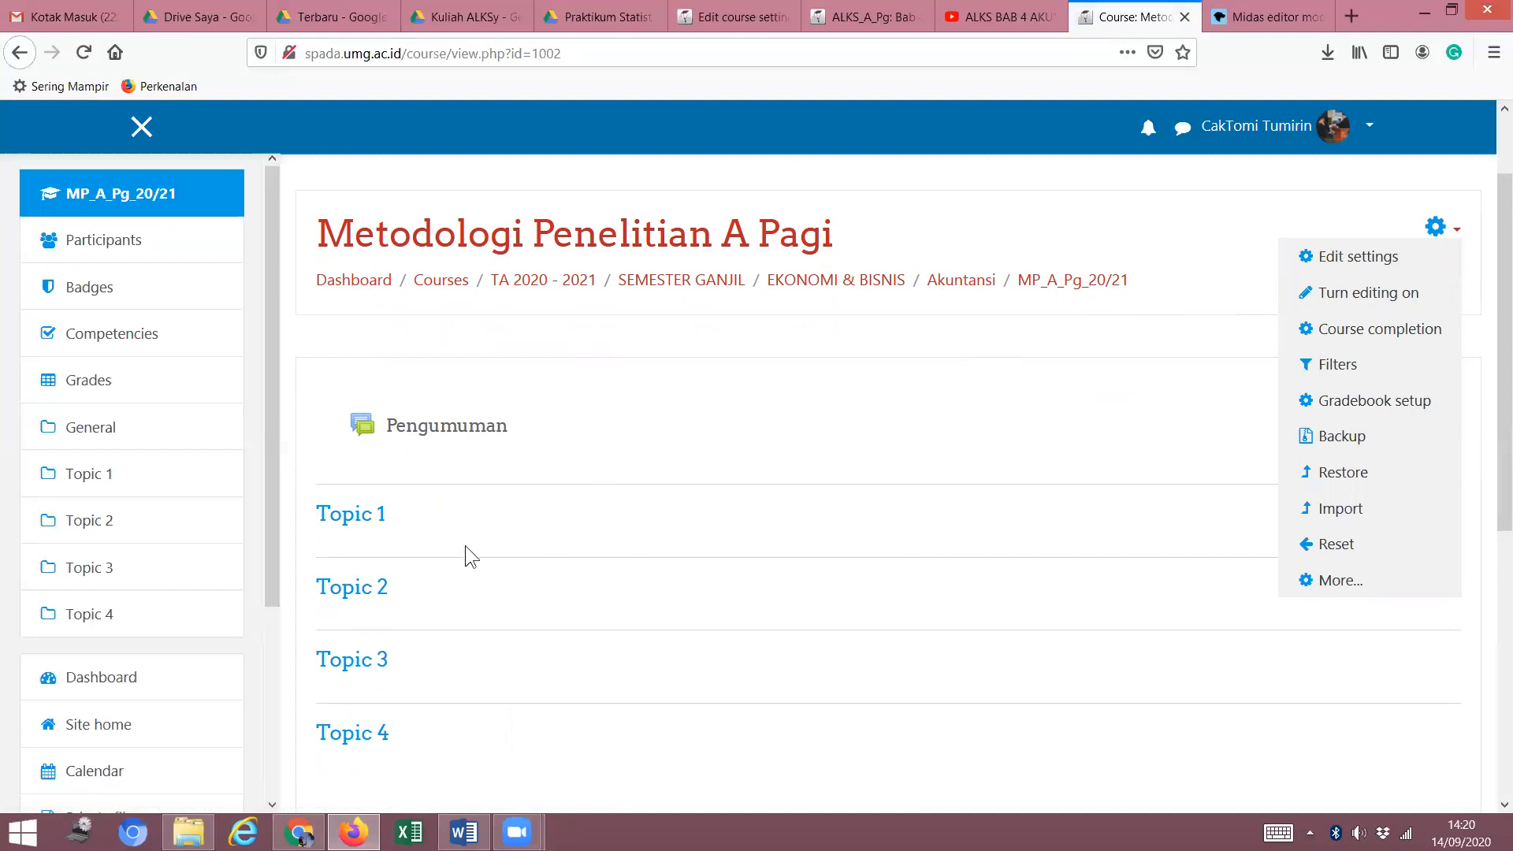
{"action": "left_click", "coordinate": [609, 465]}
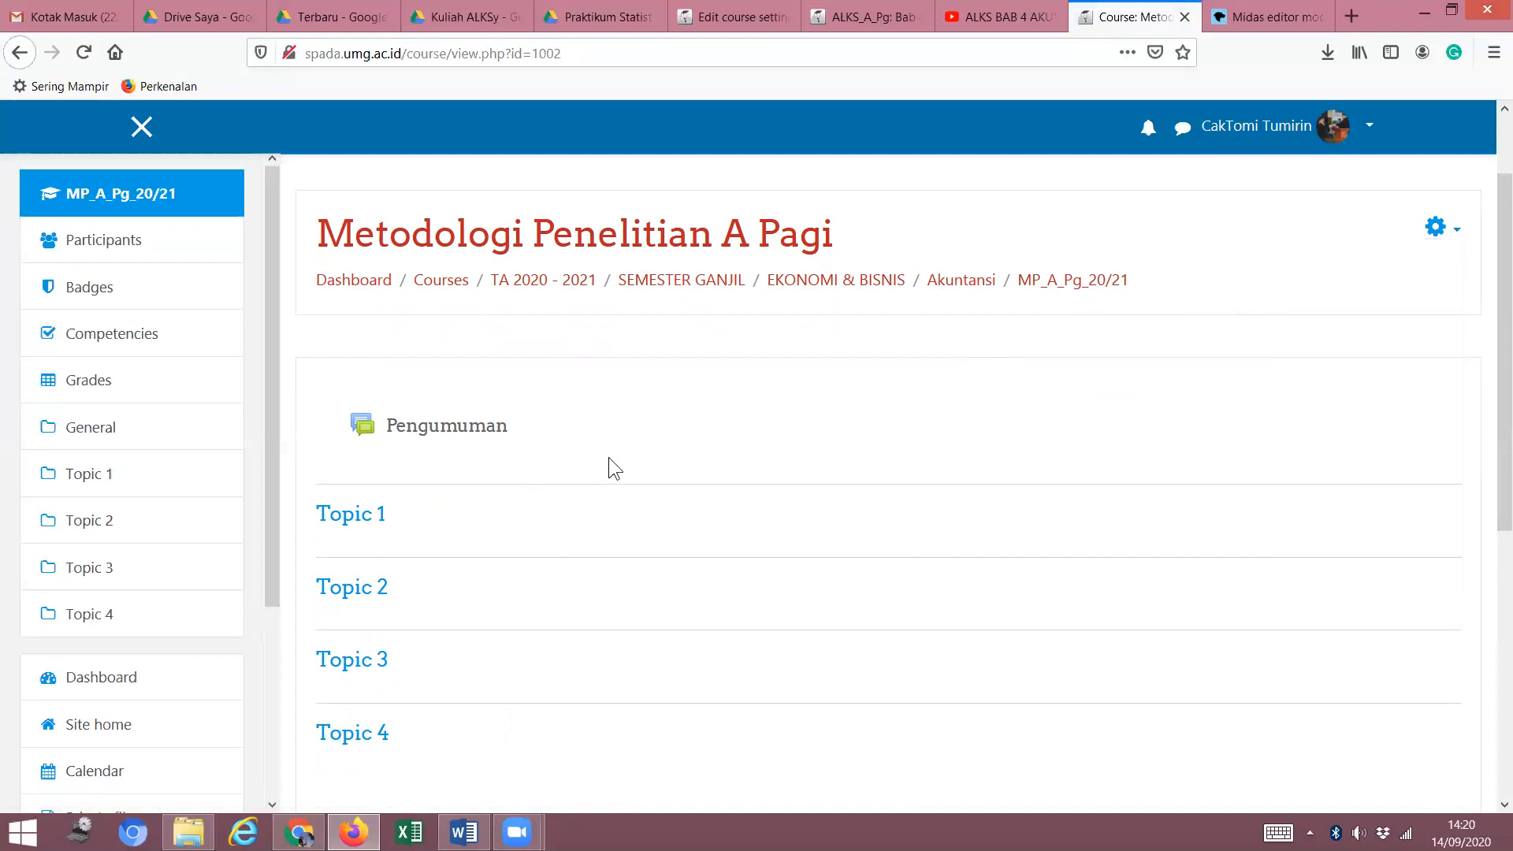
{"action": "left_click", "coordinate": [1457, 234]}
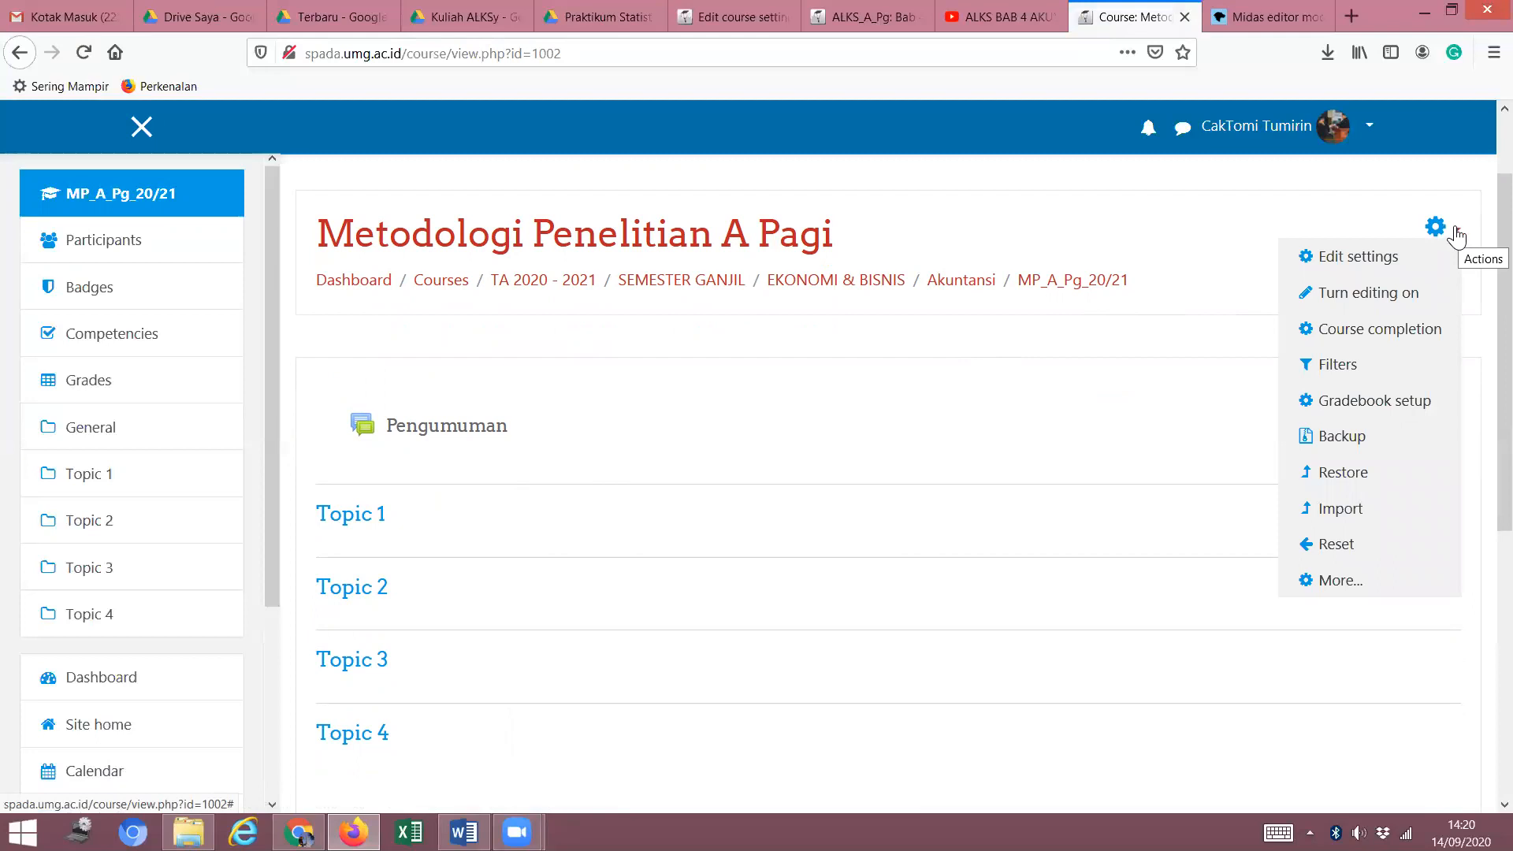
Turn editing on for Metodologi Penelitian A Pagi and check Pengumuman and Topics 1–4.
{"action": "left_click", "coordinate": [1332, 301]}
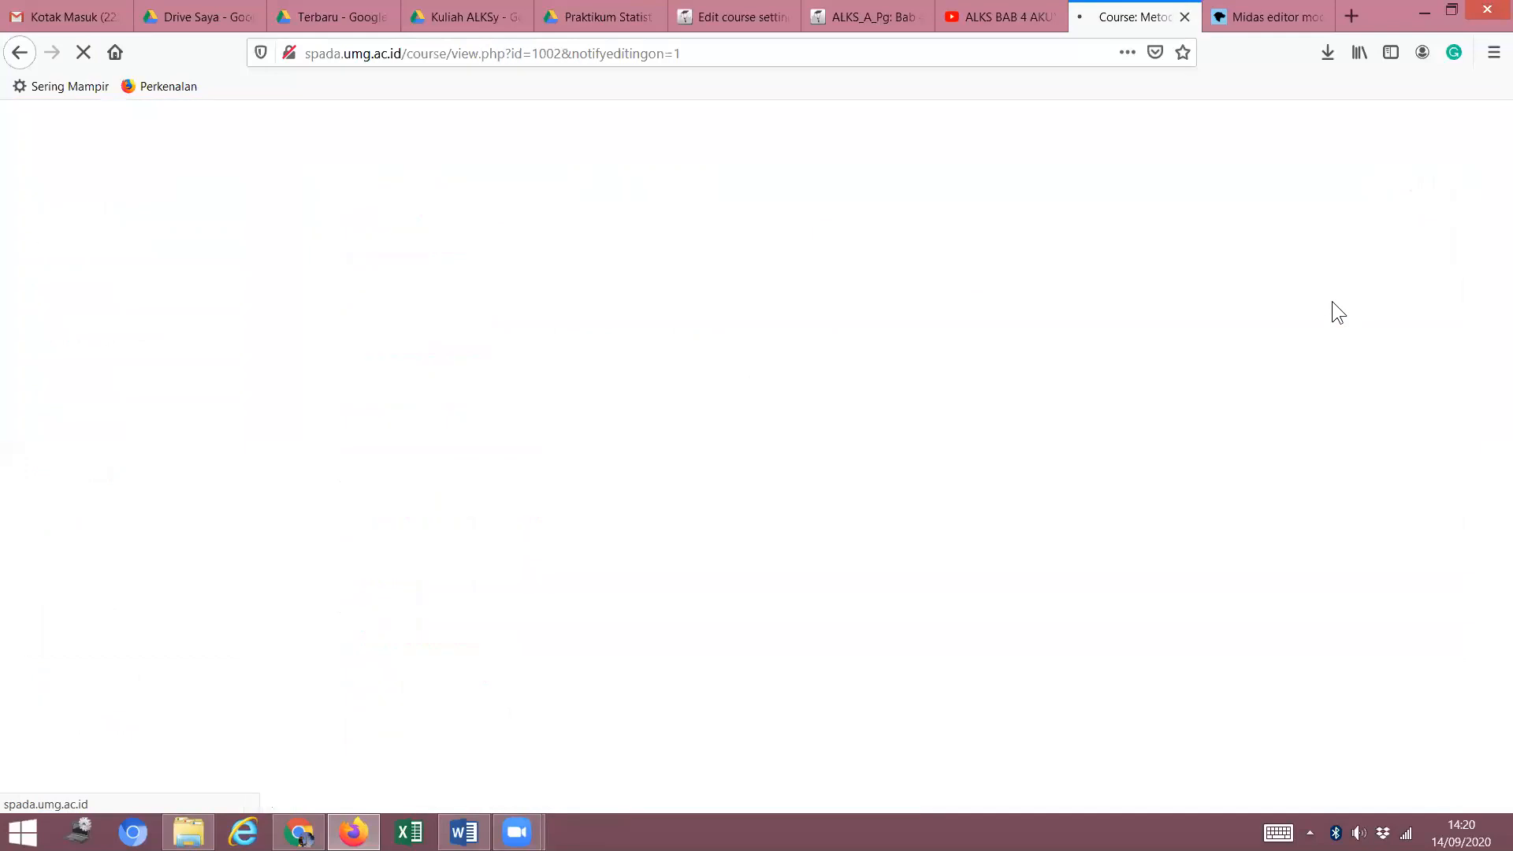
{"action": "scroll", "coordinate": [419, 599], "scroll_direction": "down", "scroll_amount": 4}
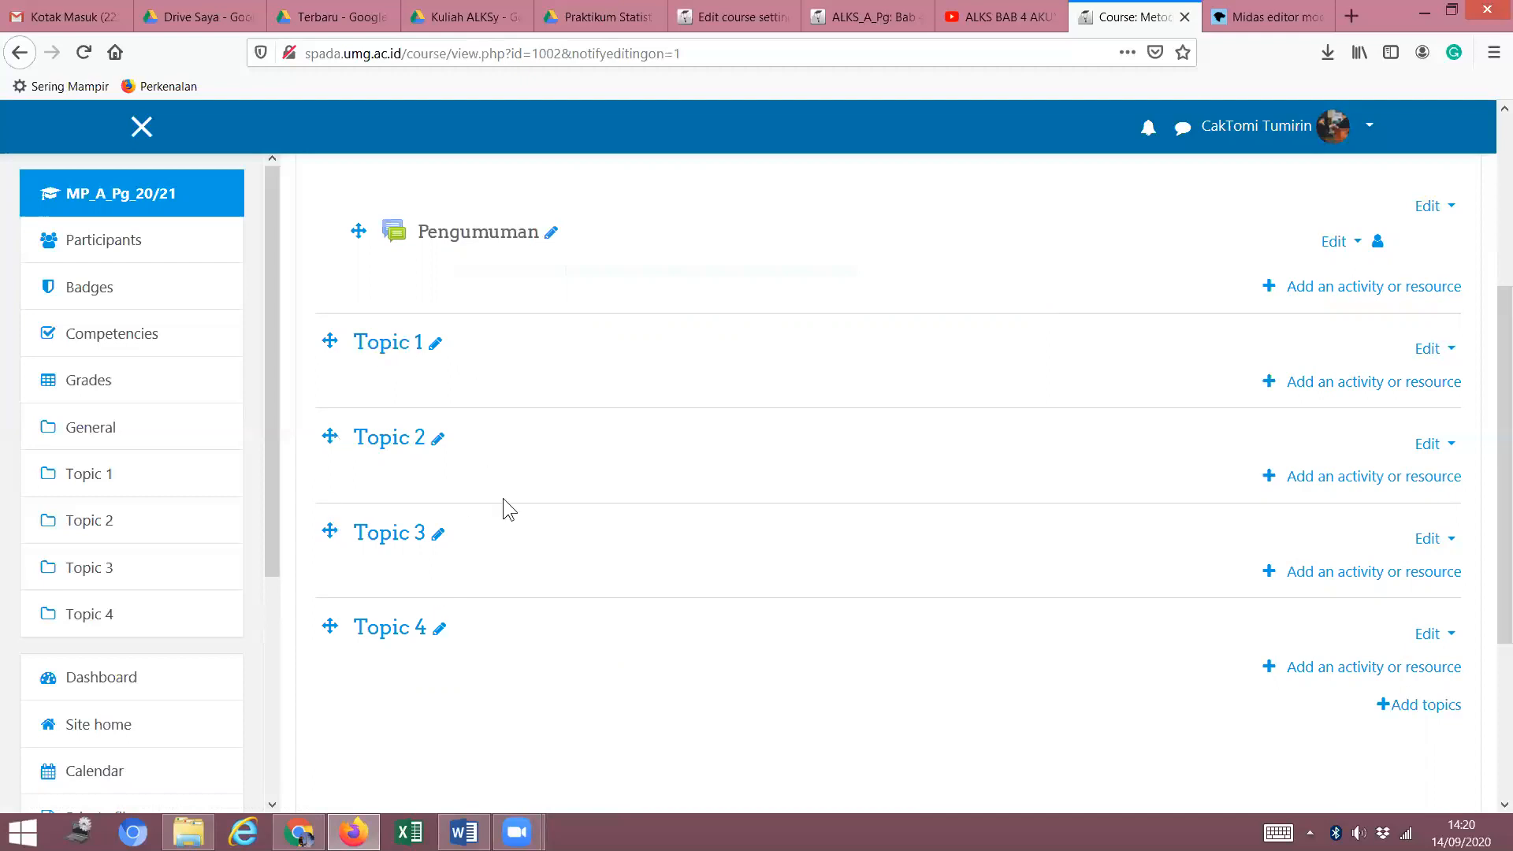
{"action": "scroll", "coordinate": [449, 431], "scroll_direction": "down", "scroll_amount": 3}
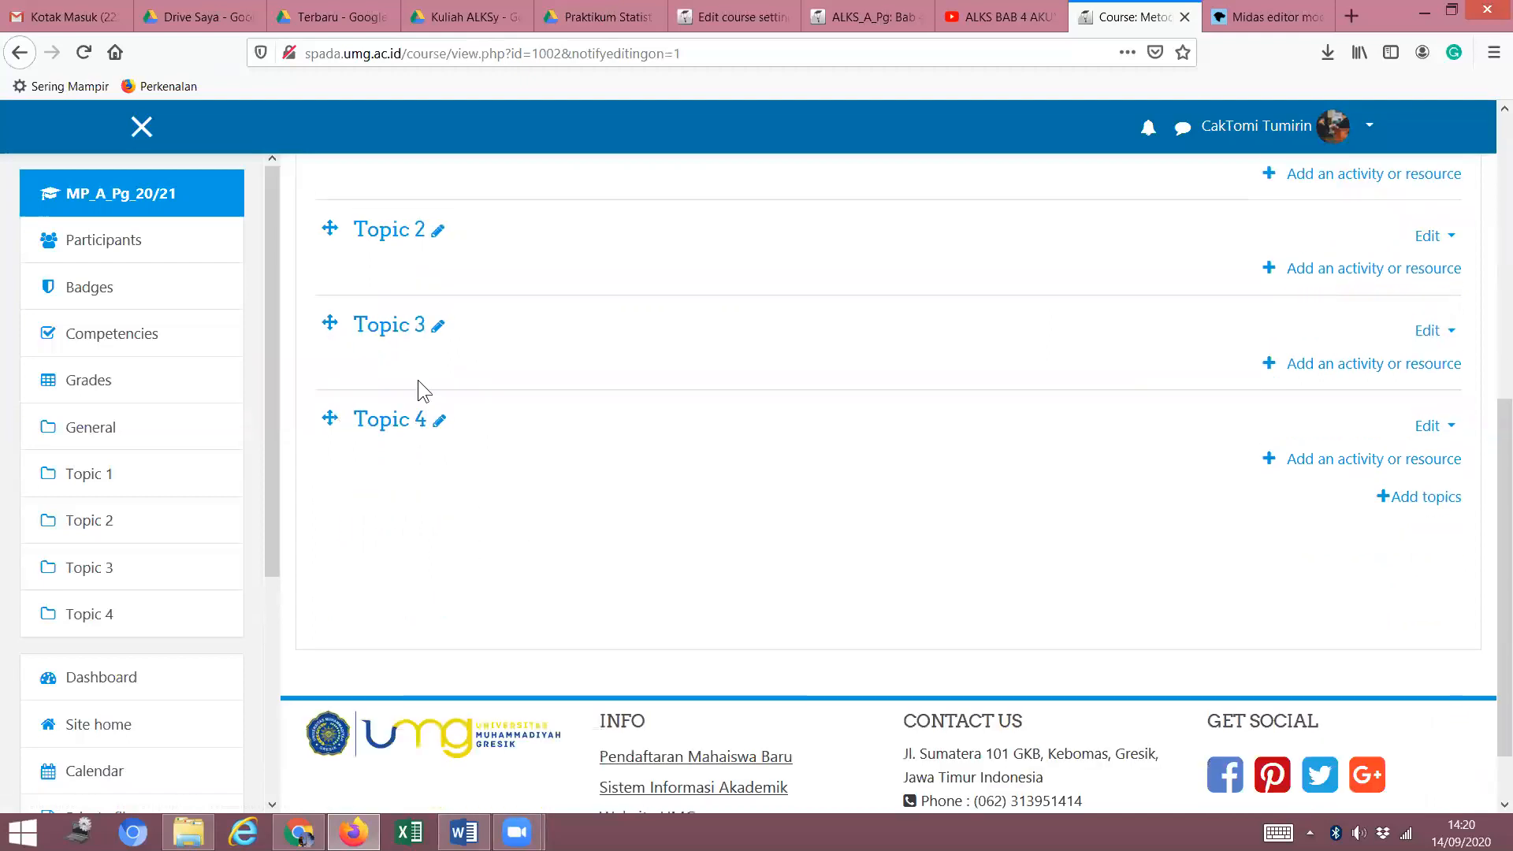
{"action": "scroll", "coordinate": [346, 490], "scroll_direction": "up", "scroll_amount": 3}
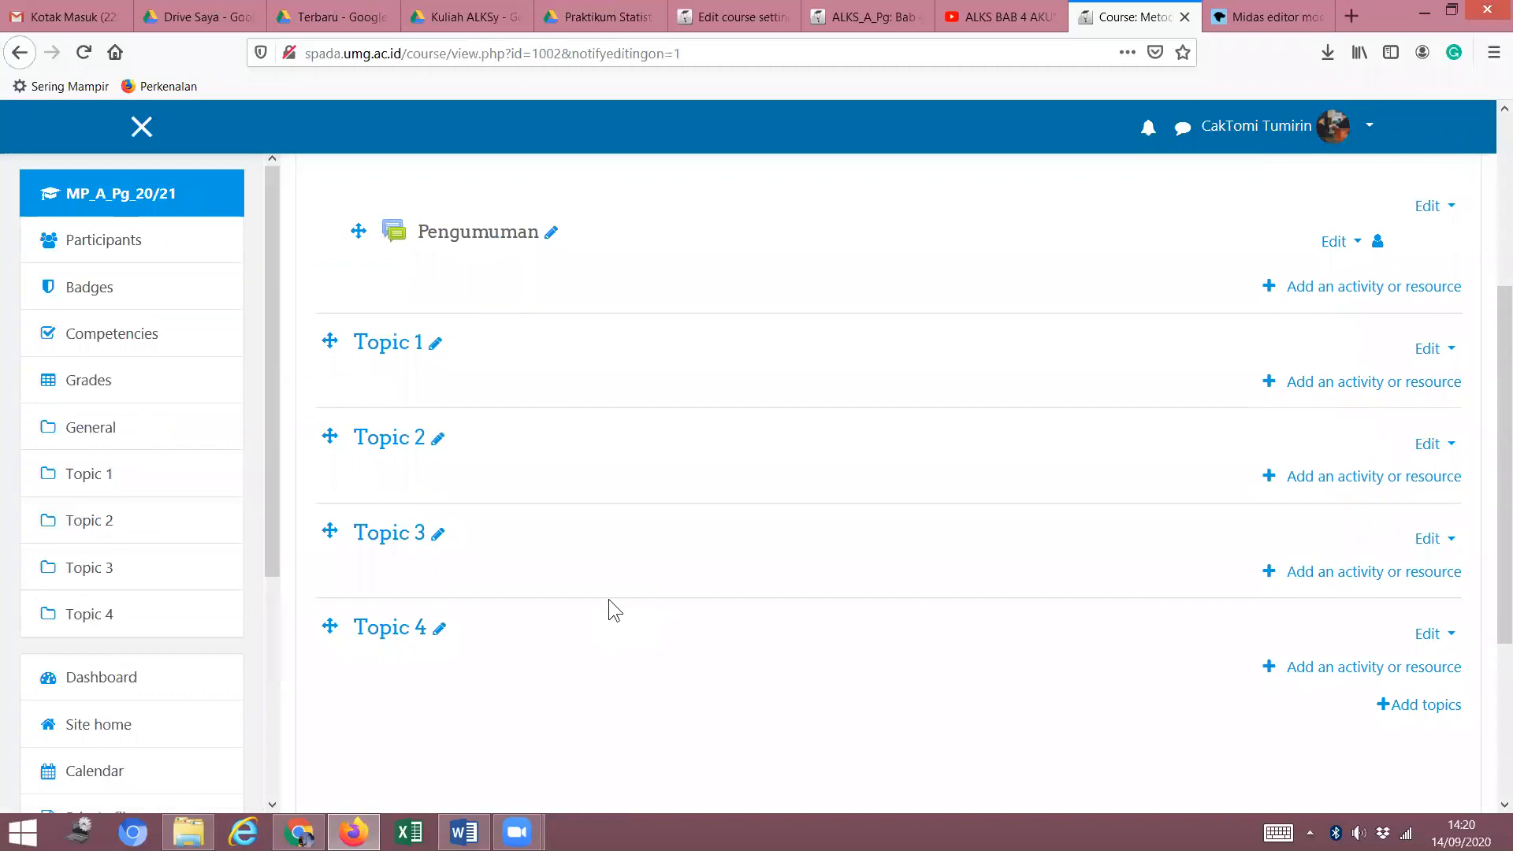
{"action": "scroll", "coordinate": [375, 644], "scroll_direction": "down", "scroll_amount": 2}
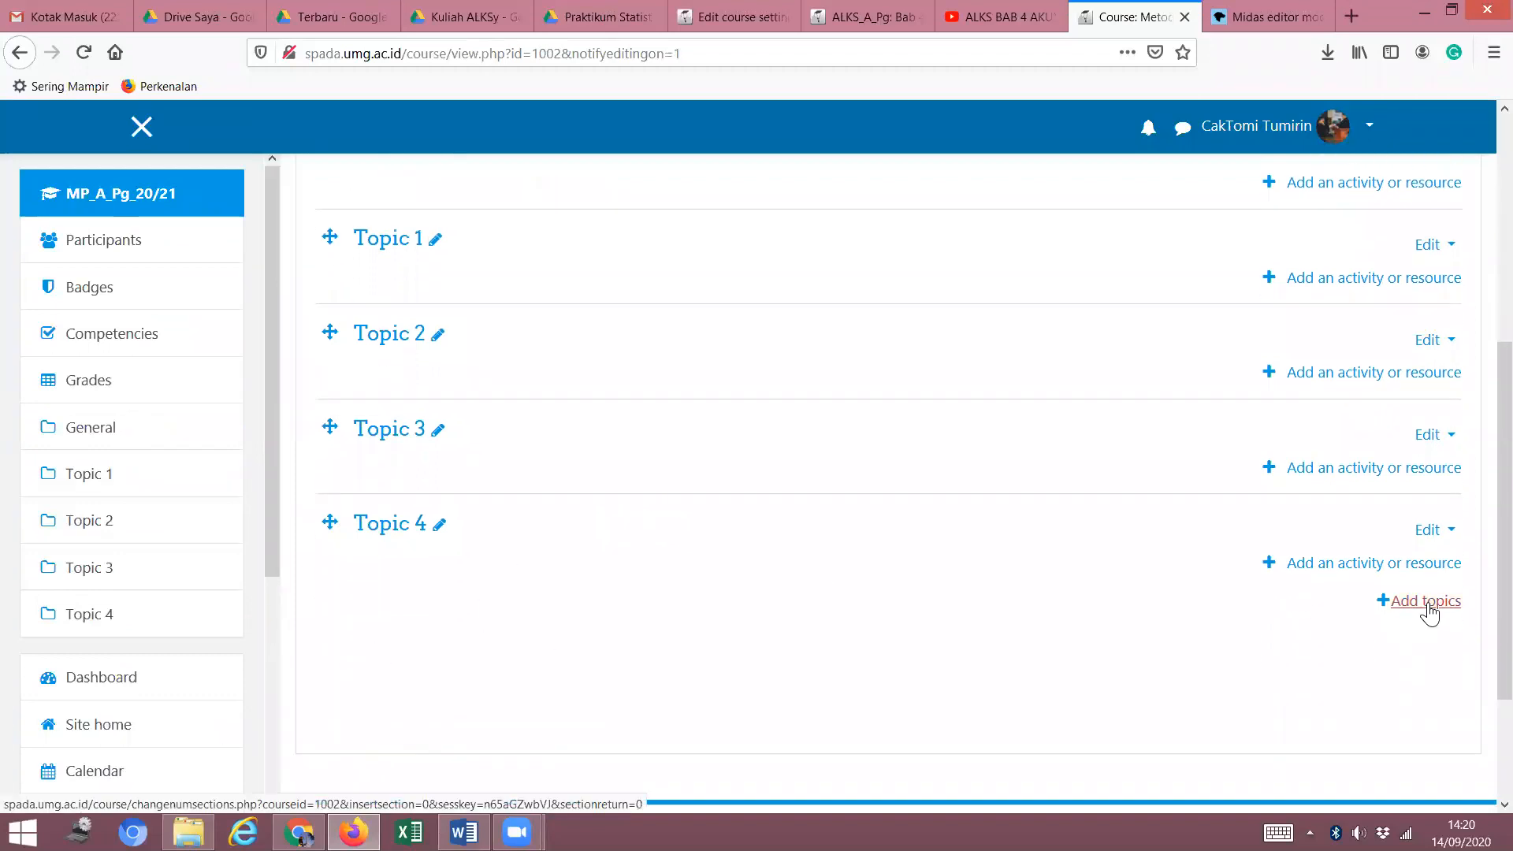
Add 12 more topic sections so the course runs through Topic 16.
{"action": "left_click", "coordinate": [1422, 601]}
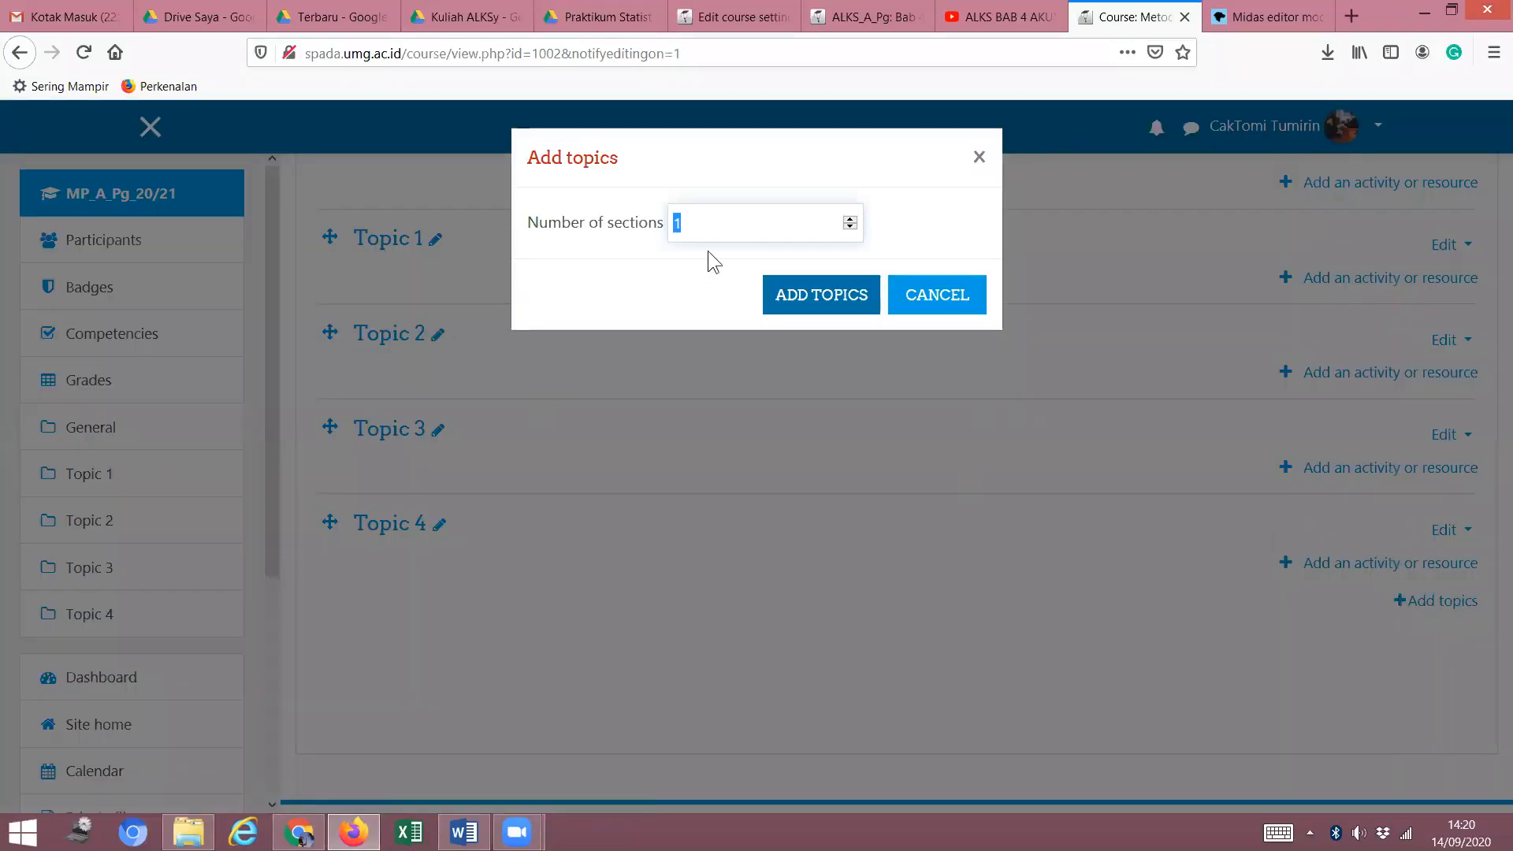
{"action": "left_click", "coordinate": [711, 223]}
{"action": "type", "text": "2"}
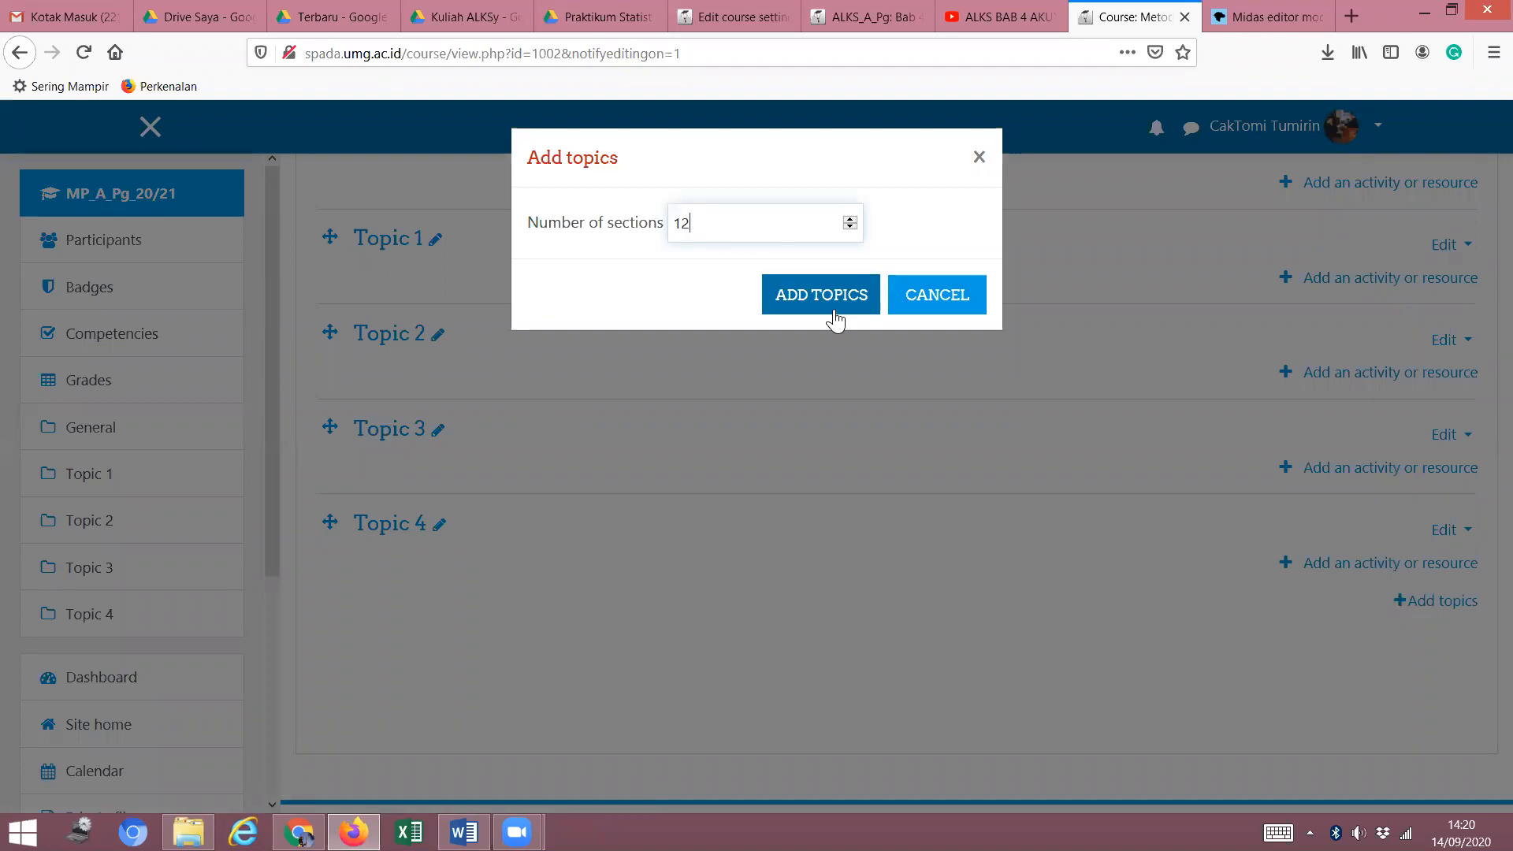
{"action": "left_click", "coordinate": [827, 297]}
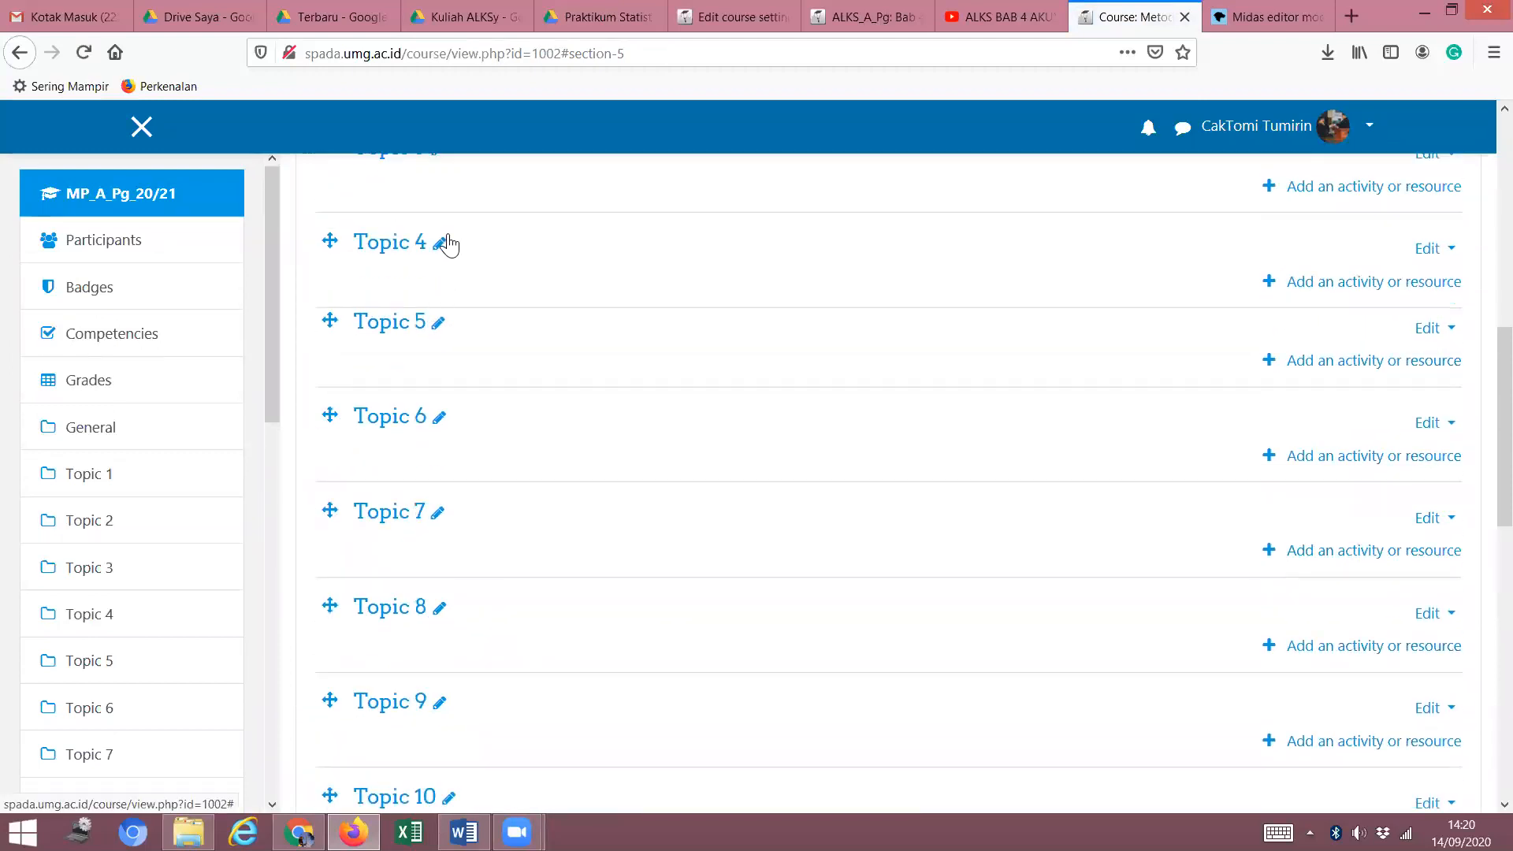
{"action": "scroll", "coordinate": [444, 239], "scroll_direction": "up", "scroll_amount": 6}
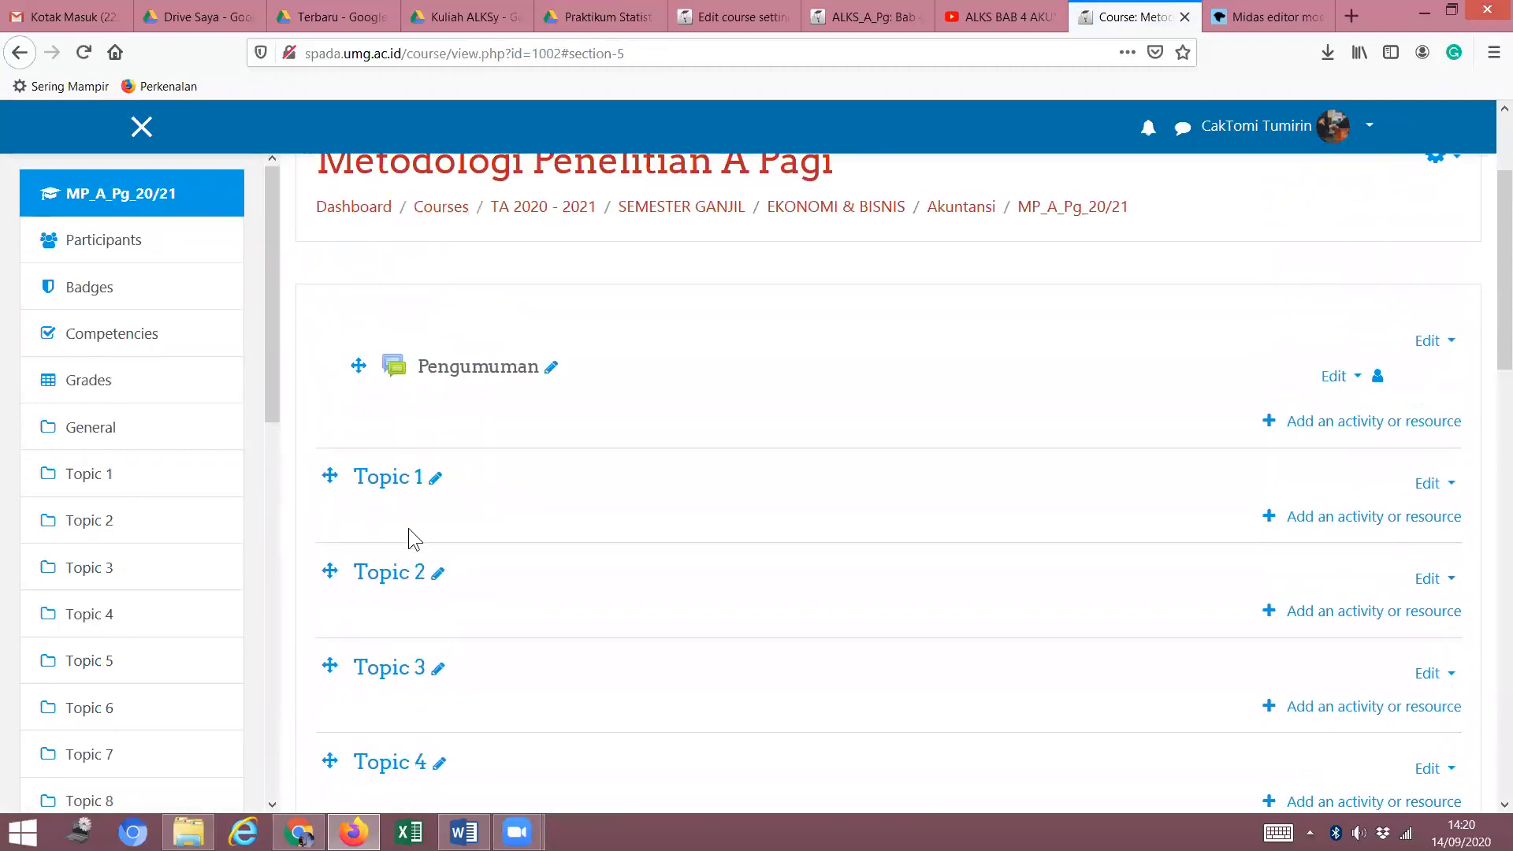
{"action": "scroll", "coordinate": [413, 588], "scroll_direction": "down", "scroll_amount": 15}
{"action": "scroll", "coordinate": [436, 591], "scroll_direction": "down", "scroll_amount": 2}
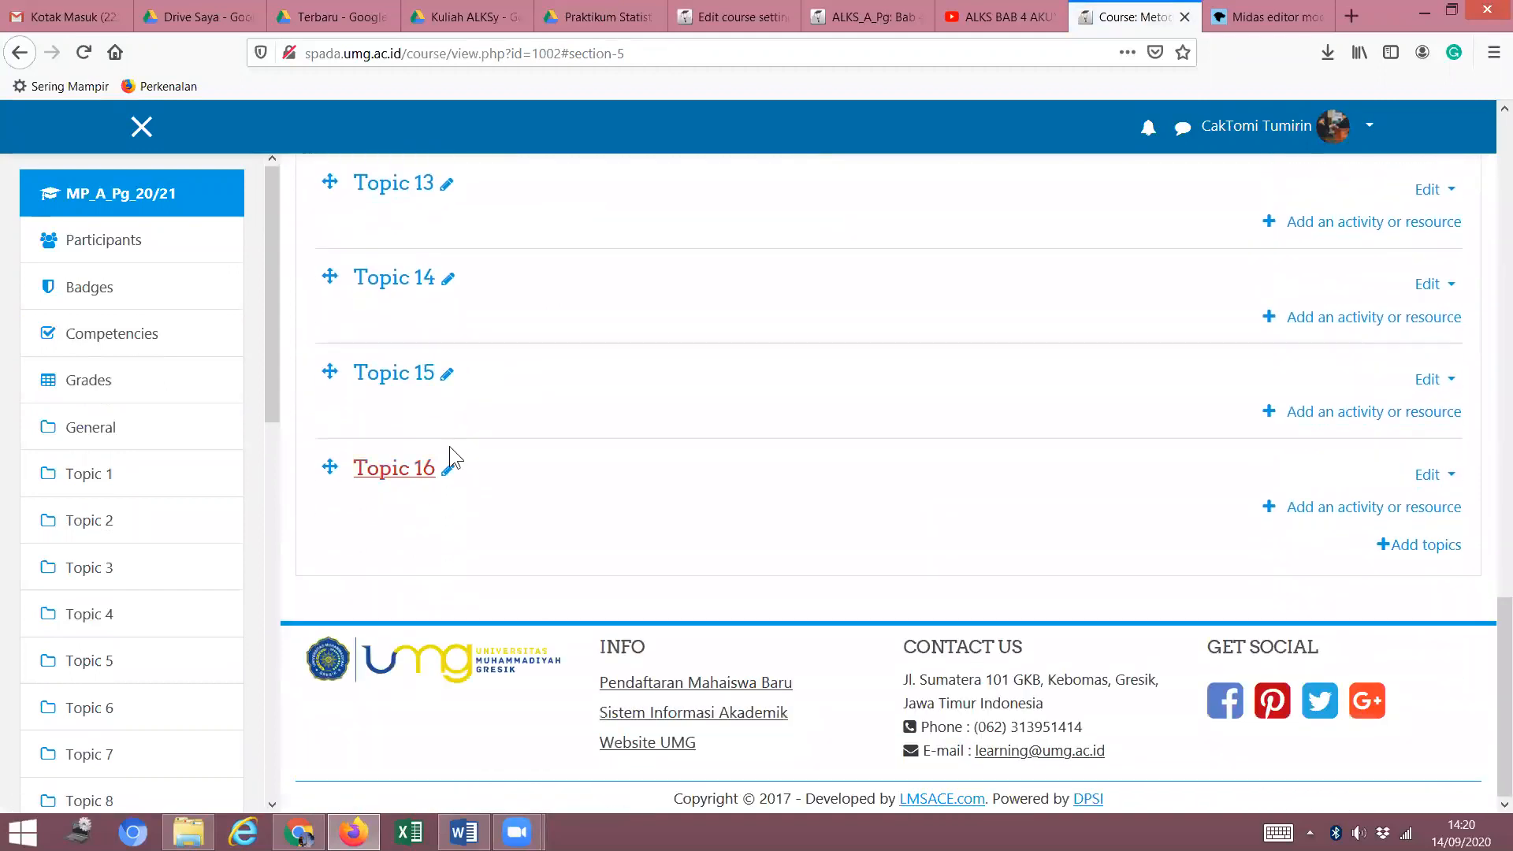
{"action": "scroll", "coordinate": [531, 510], "scroll_direction": "up", "scroll_amount": 5}
{"action": "scroll", "coordinate": [533, 496], "scroll_direction": "up", "scroll_amount": 13}
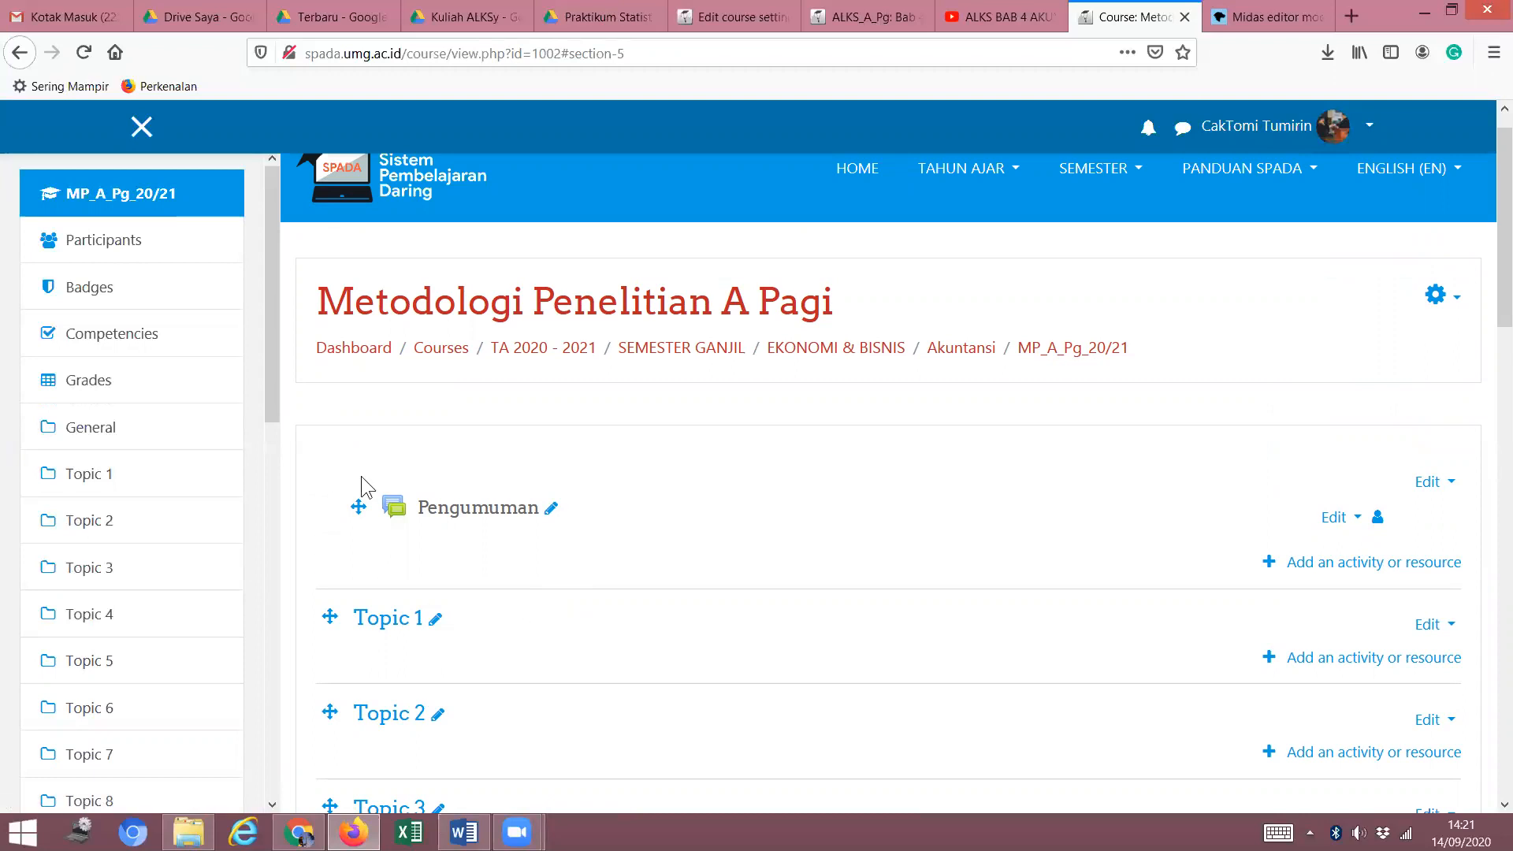
Open STAT_A_Pg in a new tab to review its dated Pertemuan sections, then return to Metodologi.
{"action": "left_click_drag", "start_coordinate": [270, 418], "coordinate": [240, 802]}
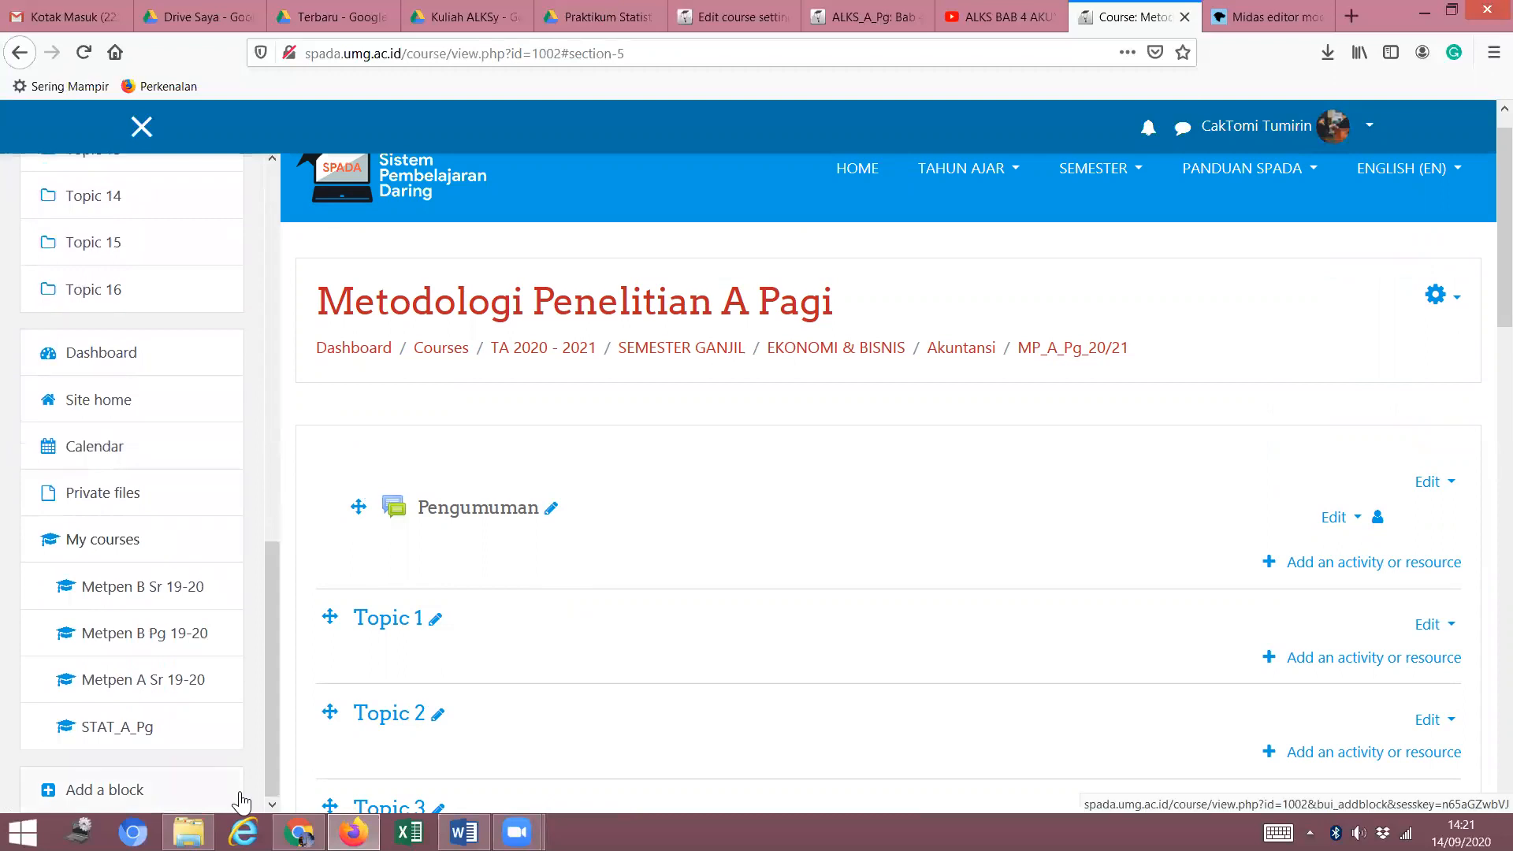
{"action": "right_click", "coordinate": [129, 727]}
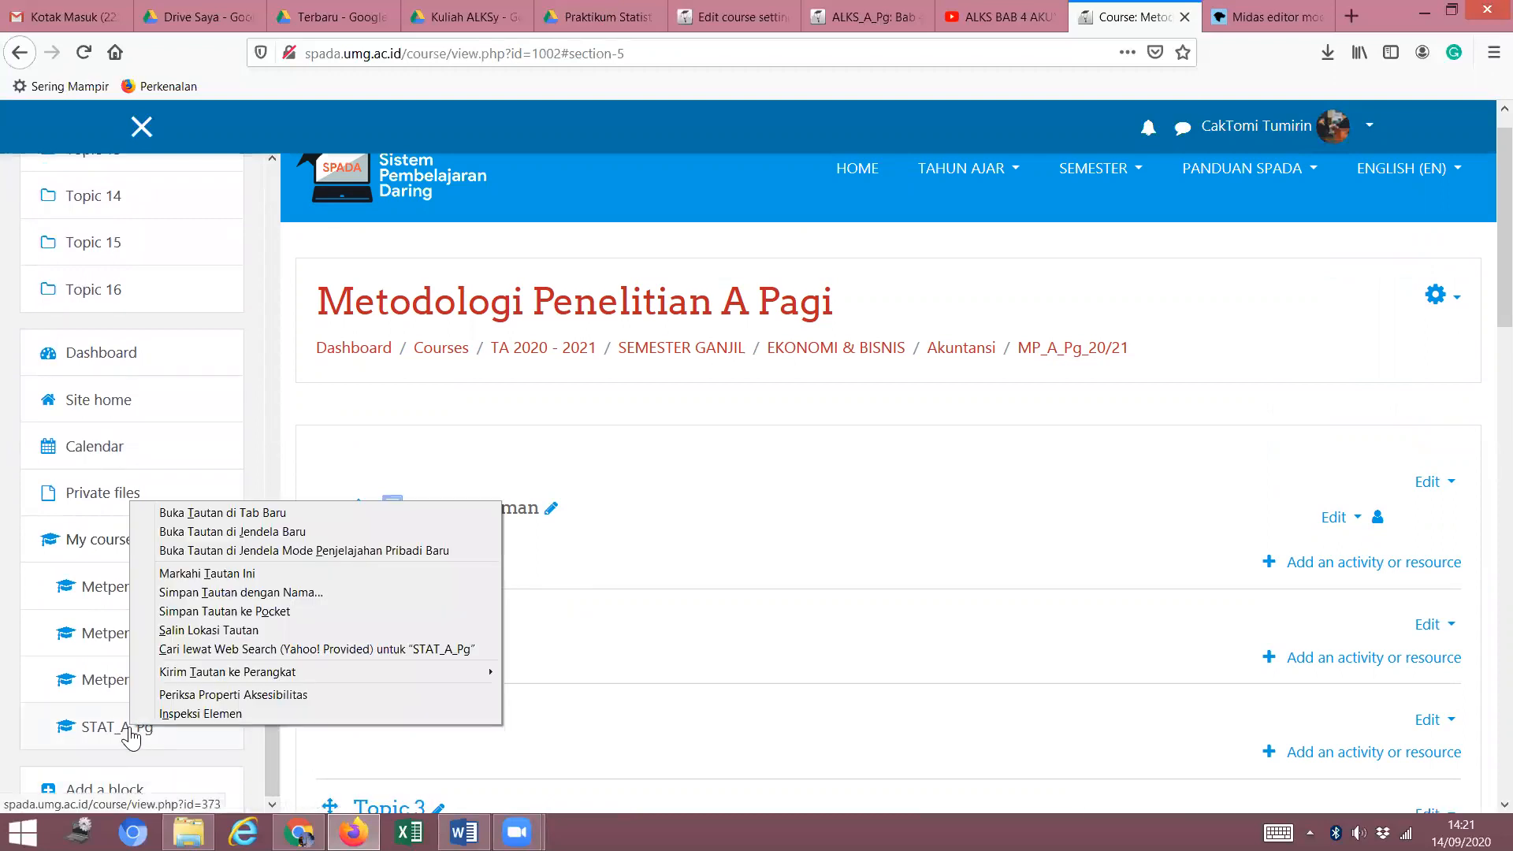
{"action": "left_click", "coordinate": [261, 513]}
{"action": "left_click", "coordinate": [1161, 17]}
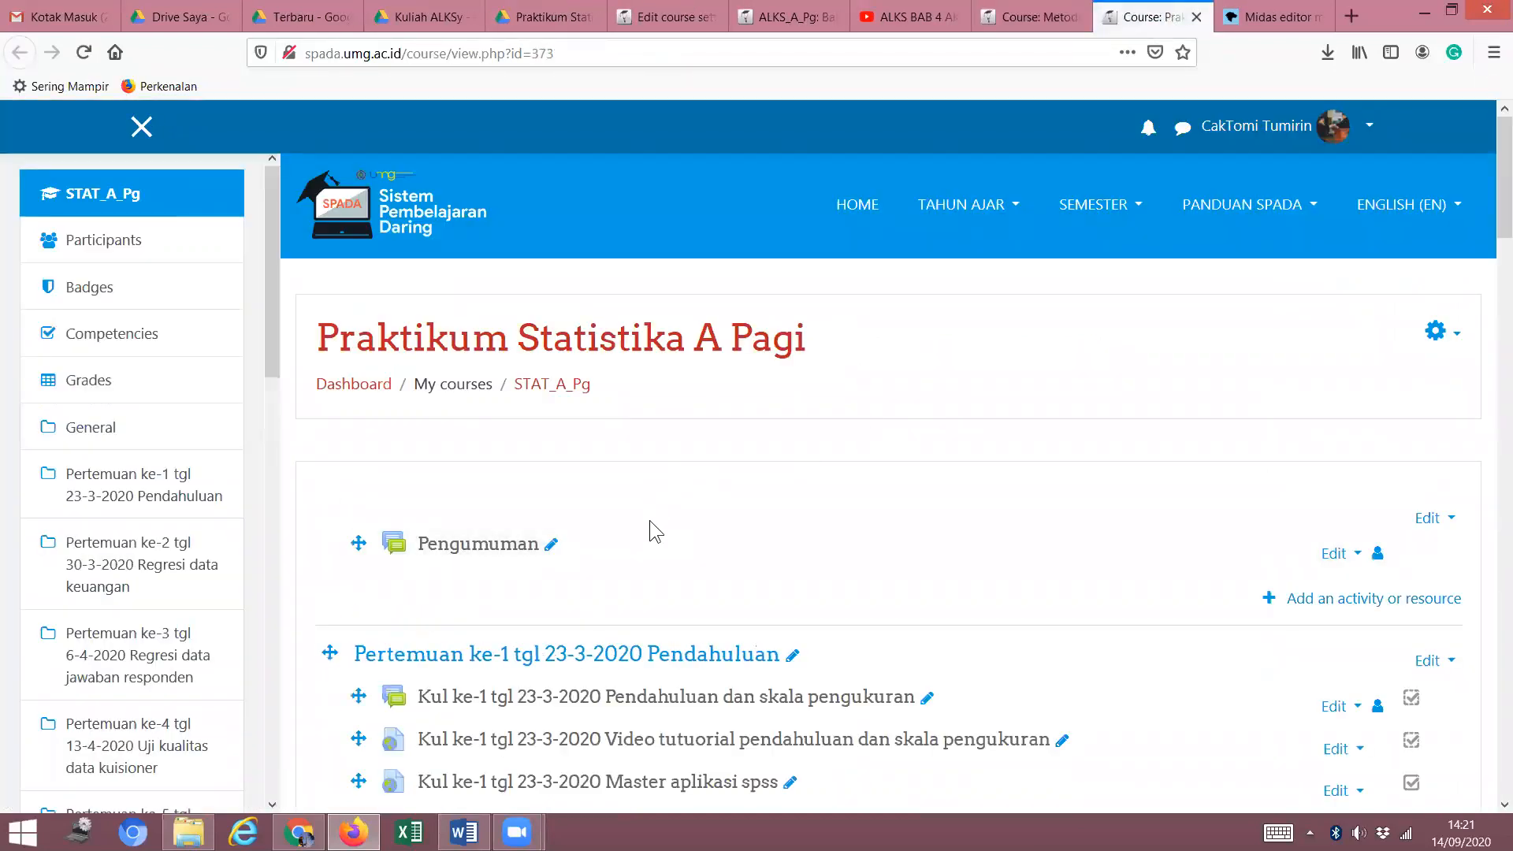
{"action": "scroll", "coordinate": [650, 520], "scroll_direction": "down", "scroll_amount": 3}
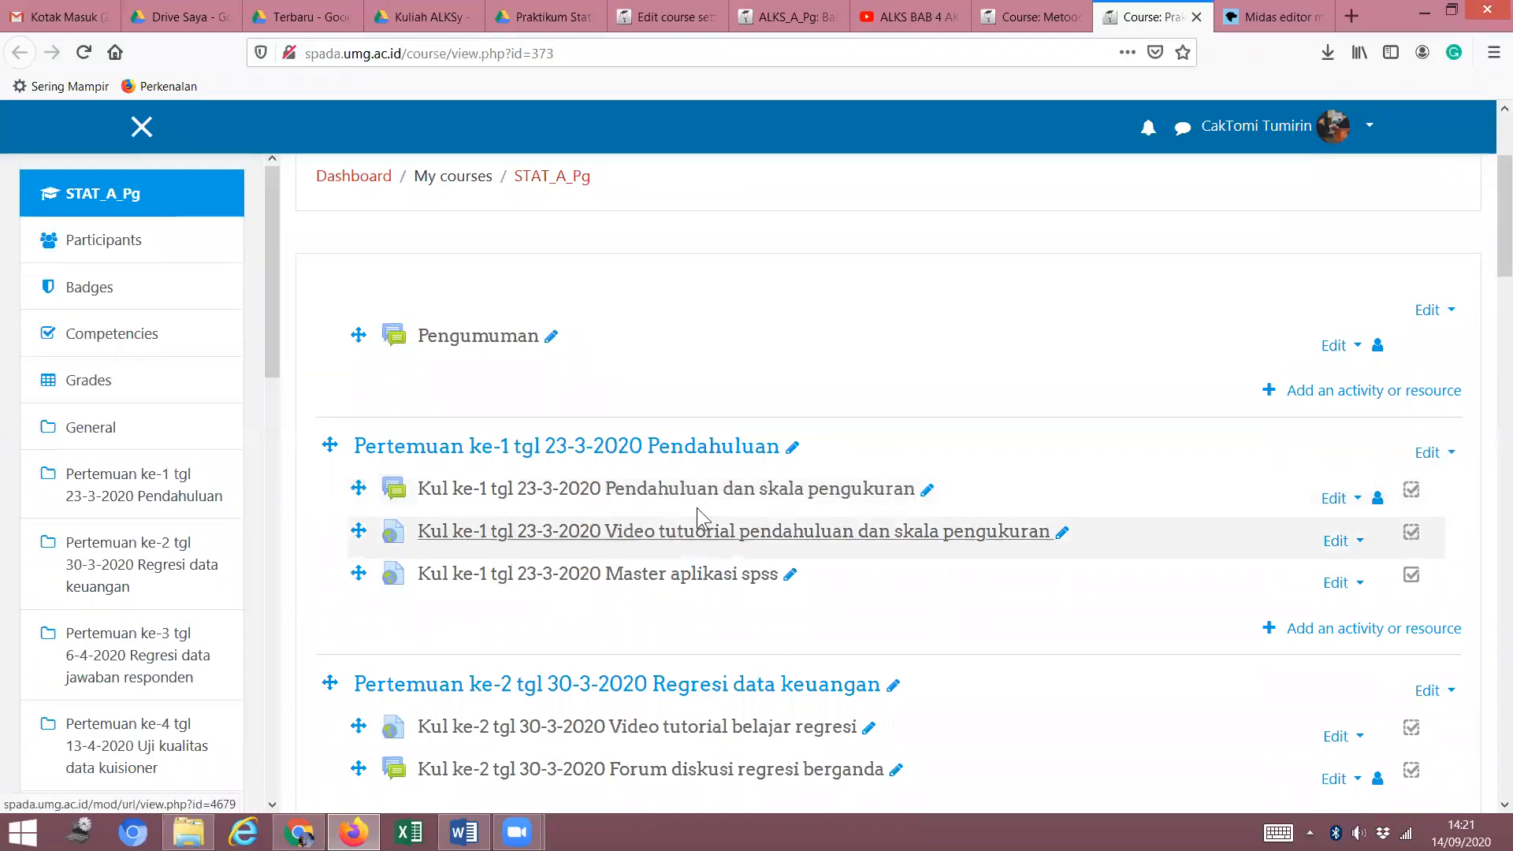
{"action": "scroll", "coordinate": [668, 463], "scroll_direction": "down", "scroll_amount": 1}
{"action": "scroll", "coordinate": [668, 463], "scroll_direction": "down", "scroll_amount": 1}
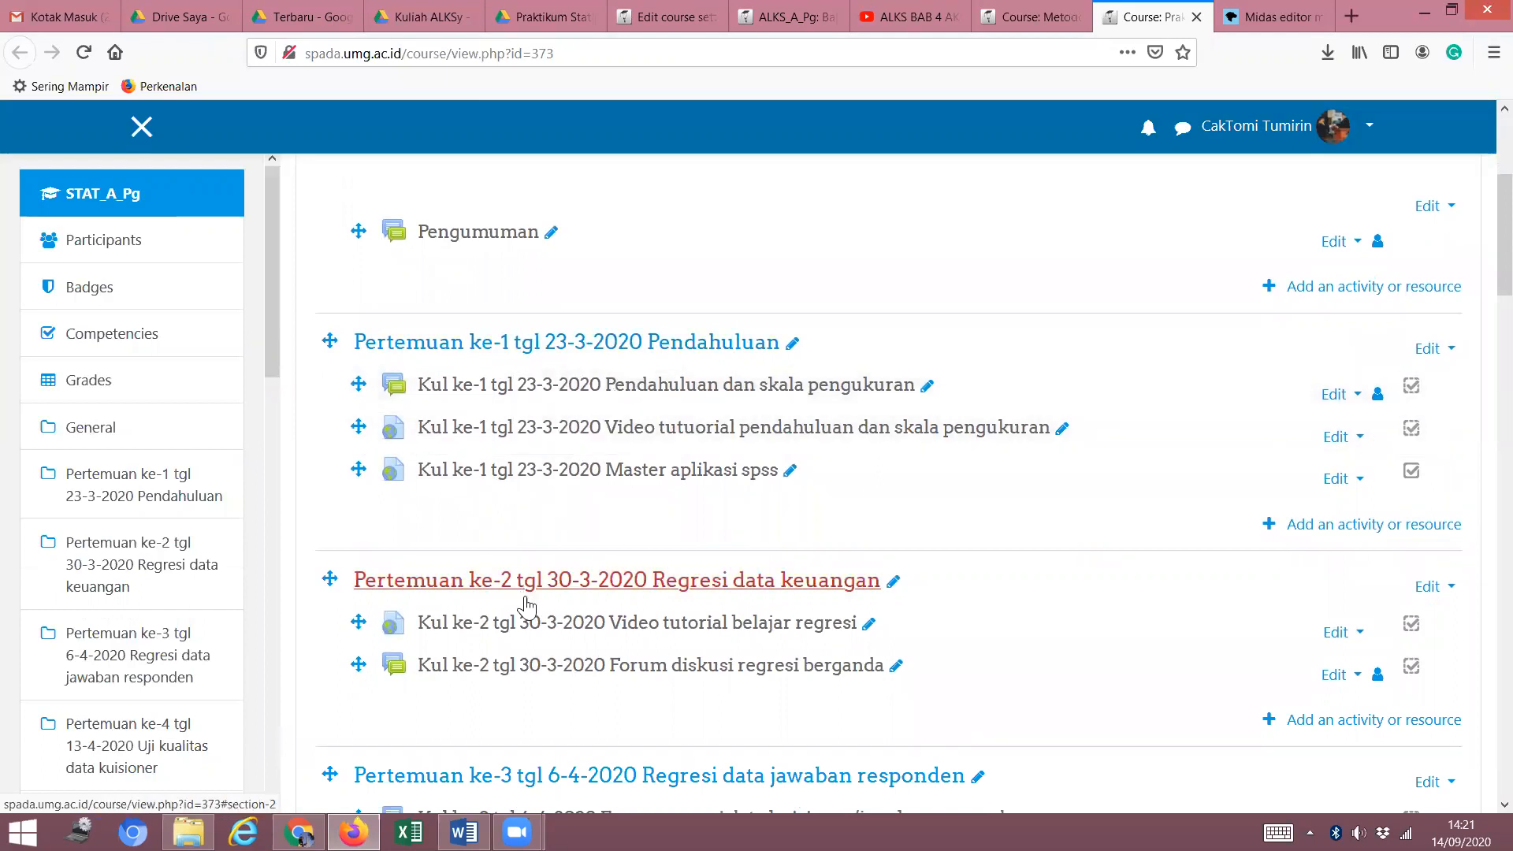
{"action": "scroll", "coordinate": [523, 583], "scroll_direction": "down", "scroll_amount": 2}
{"action": "scroll", "coordinate": [551, 681], "scroll_direction": "down", "scroll_amount": 7}
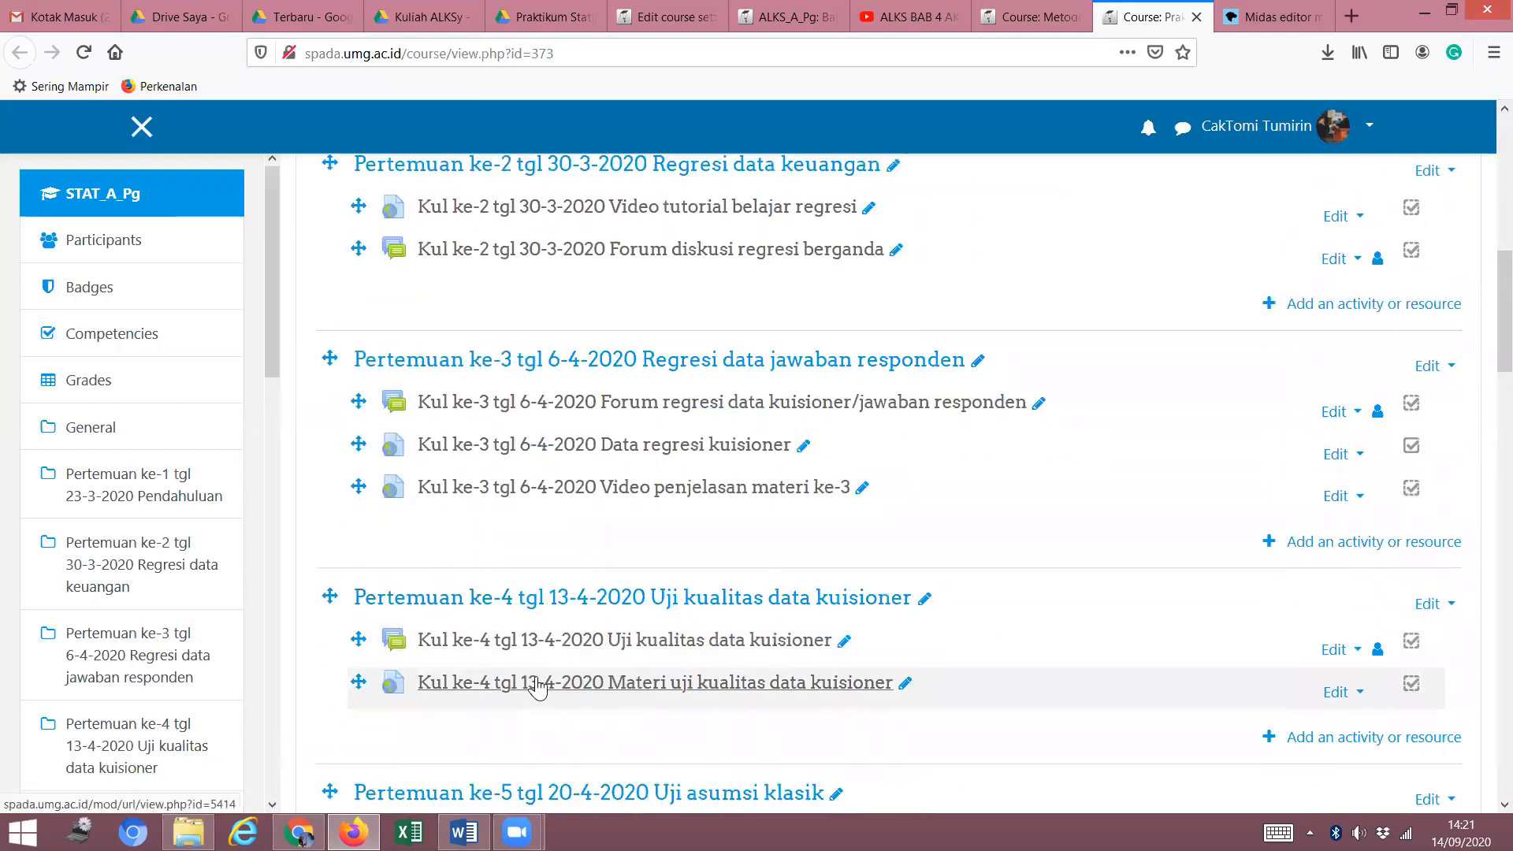
{"action": "scroll", "coordinate": [550, 676], "scroll_direction": "up", "scroll_amount": 10}
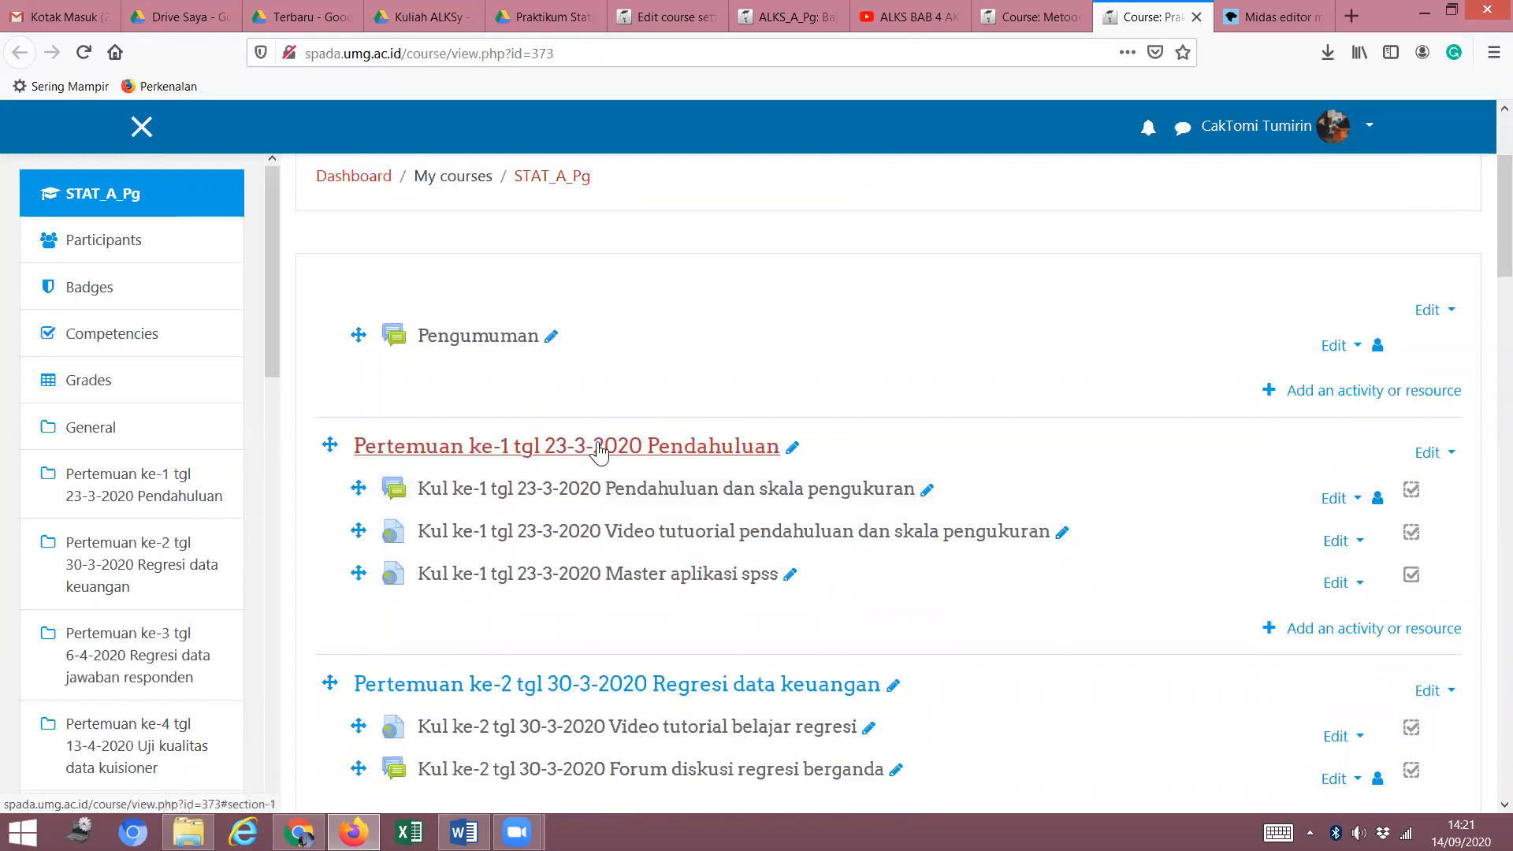
{"action": "left_click", "coordinate": [1033, 17]}
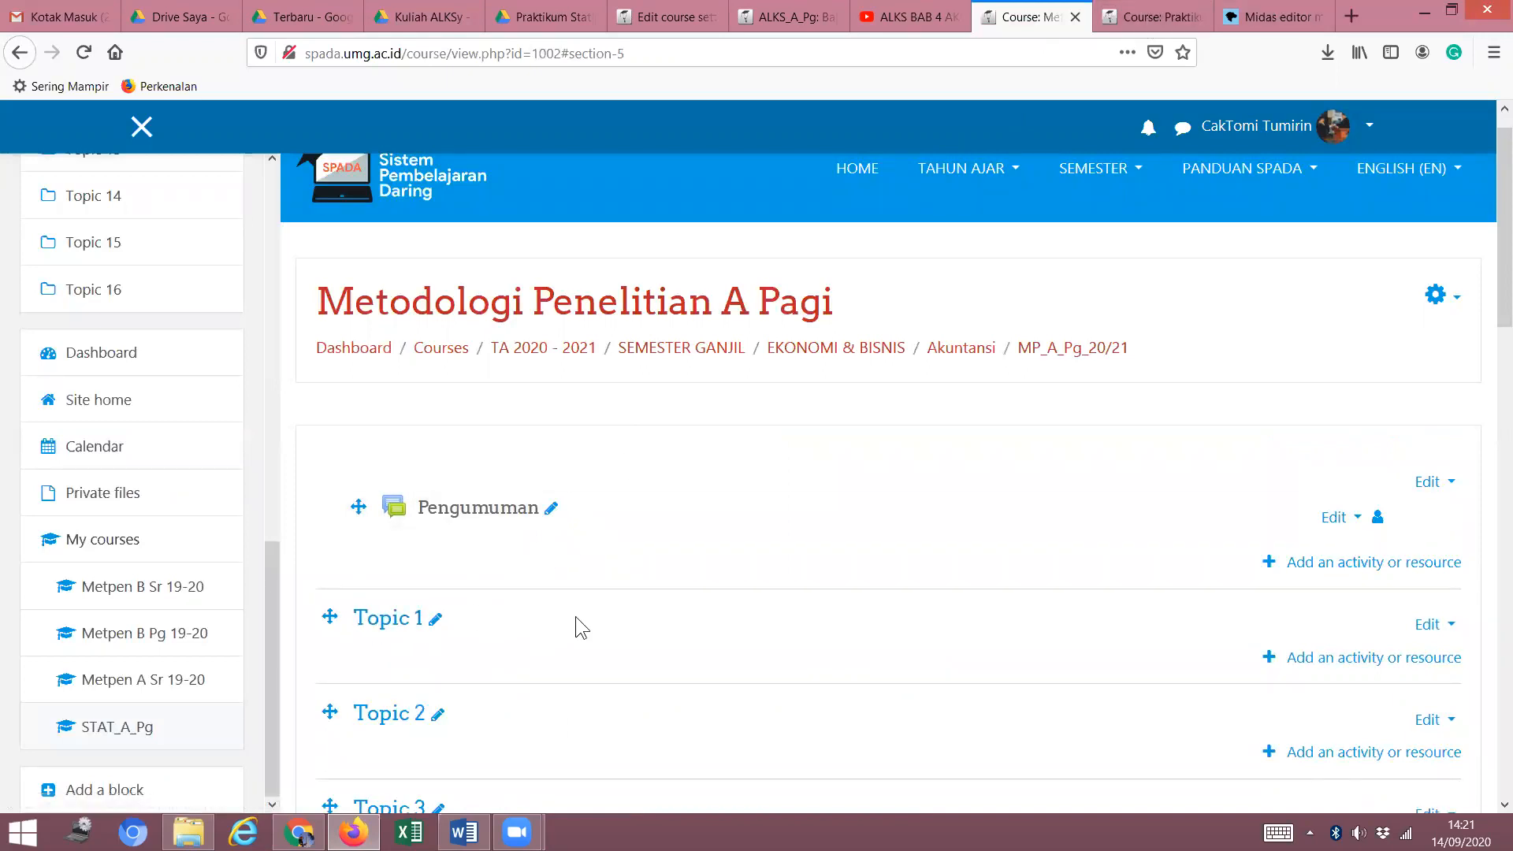
{"action": "scroll", "coordinate": [638, 588], "scroll_direction": "down", "scroll_amount": 2}
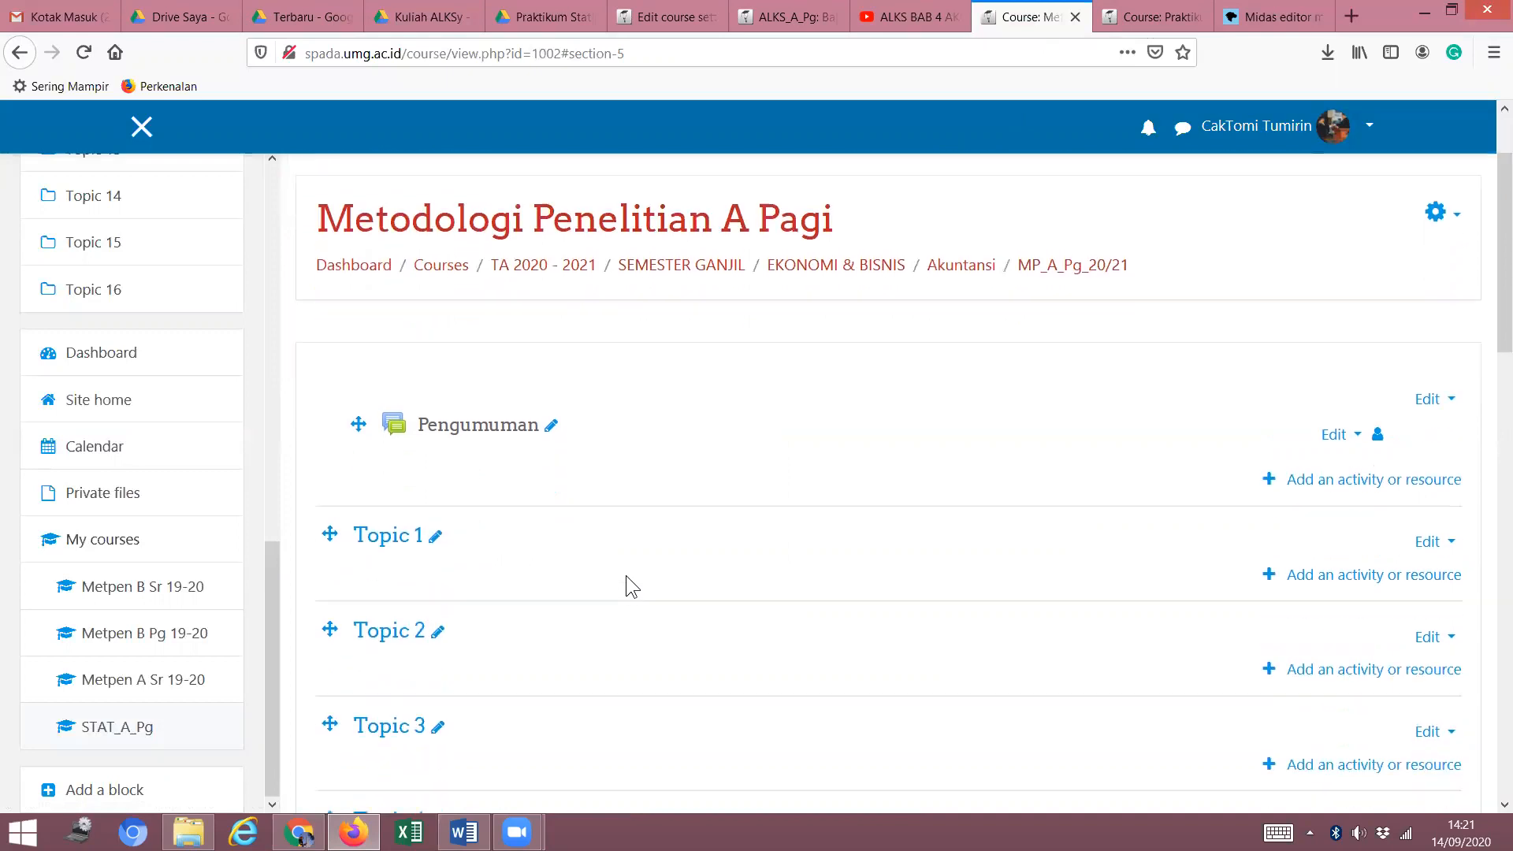
{"action": "left_click", "coordinate": [434, 523]}
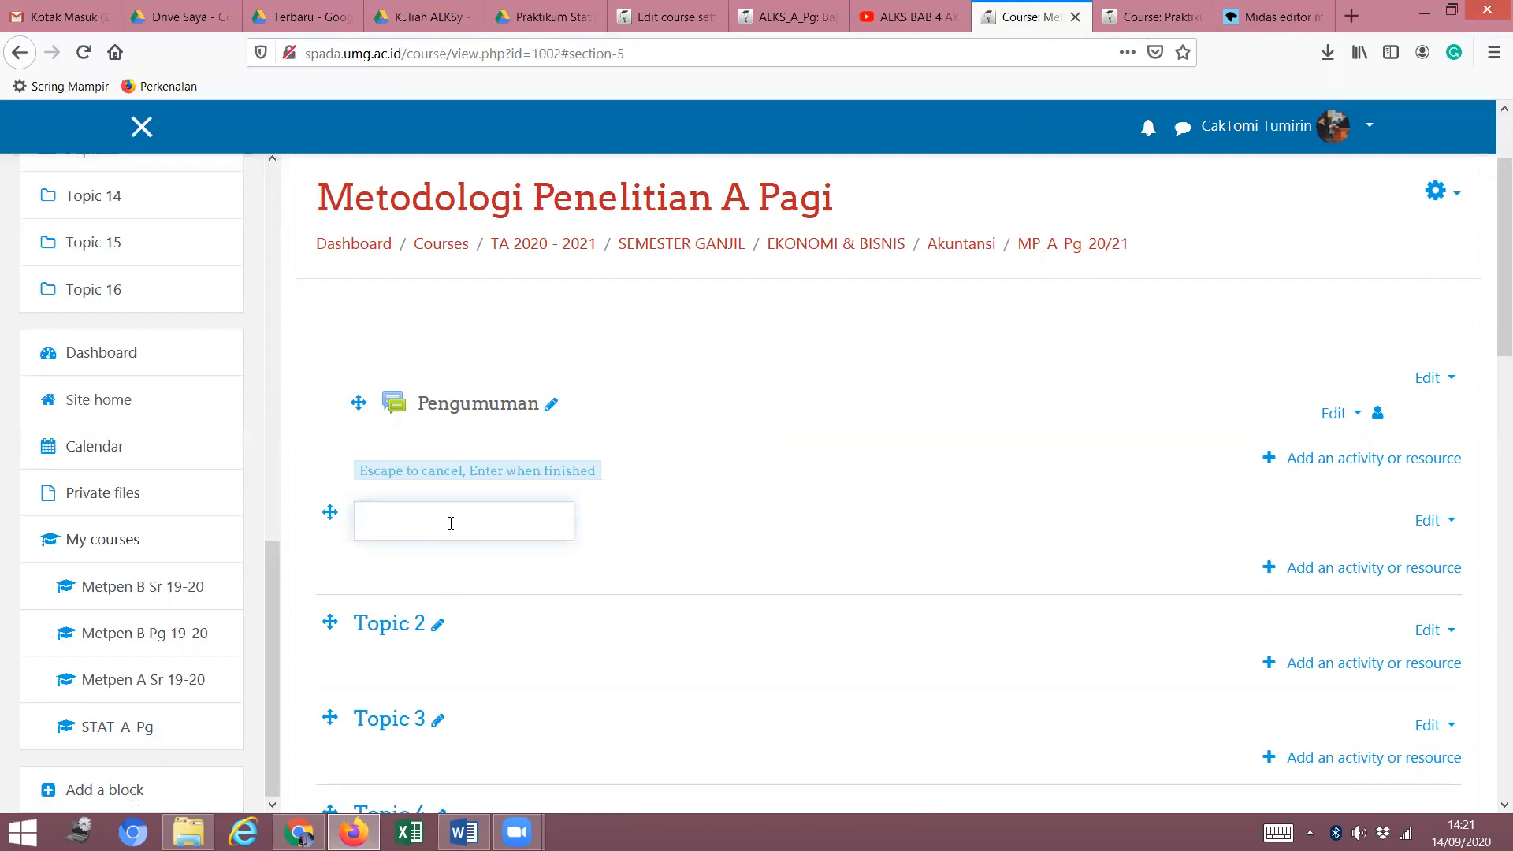
{"action": "type", "text": "P"}
{"action": "key", "text": "BackSpace"}
{"action": "type", "text": "Pertemuan ke 1"}
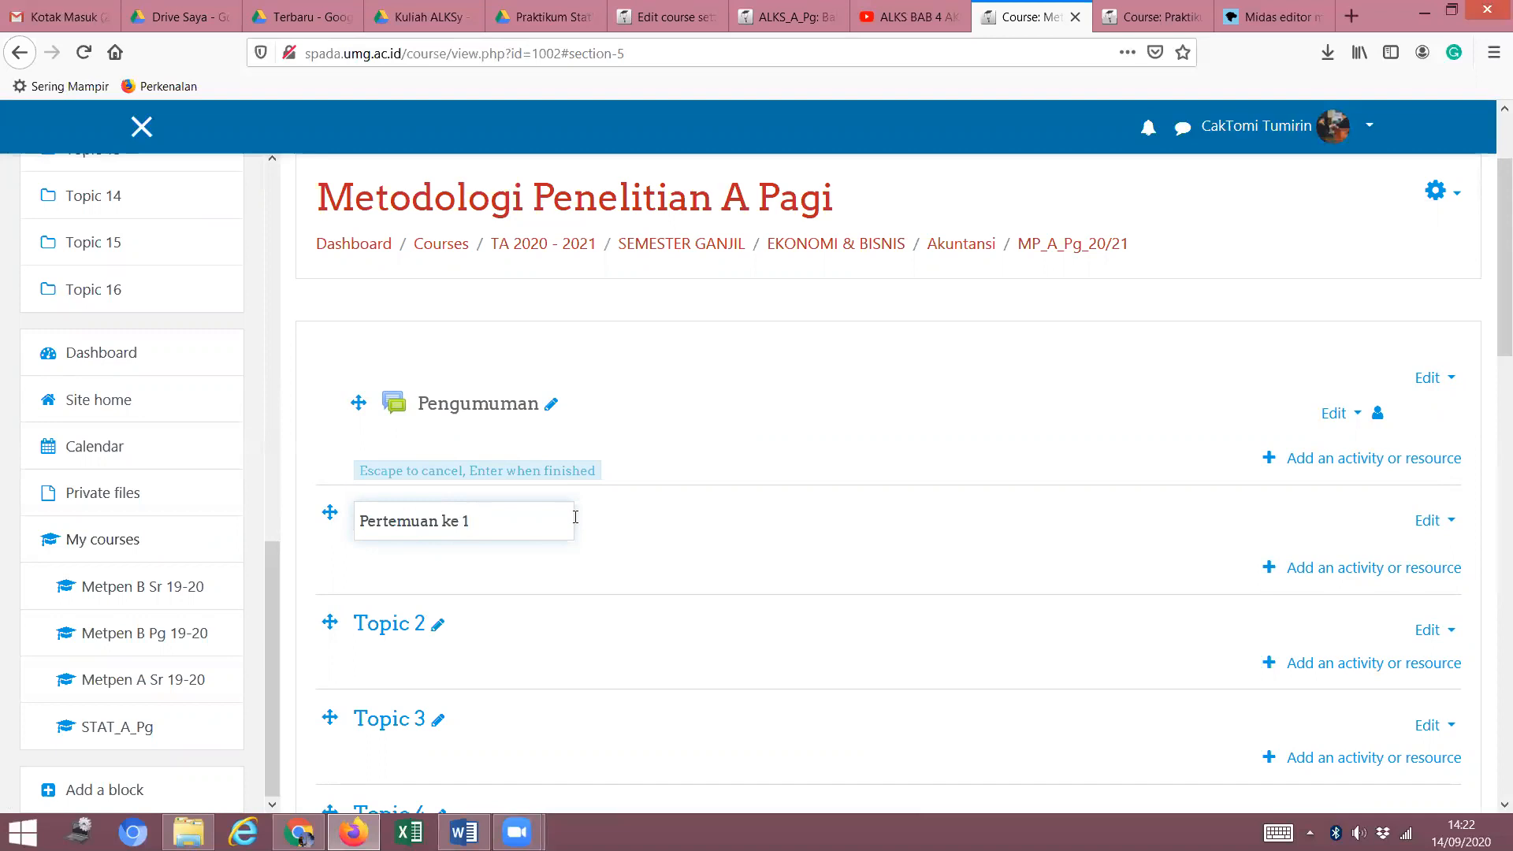
{"action": "type", "text": "21"}
{"action": "key", "text": "BackSpace"}
{"action": "key", "text": "BackSpace"}
{"action": "type", "text": "tal"}
{"action": "key", "text": "BackSpace"}
{"action": "type", "text": "gl 21"}
{"action": "type", "text": "-09-2020"}
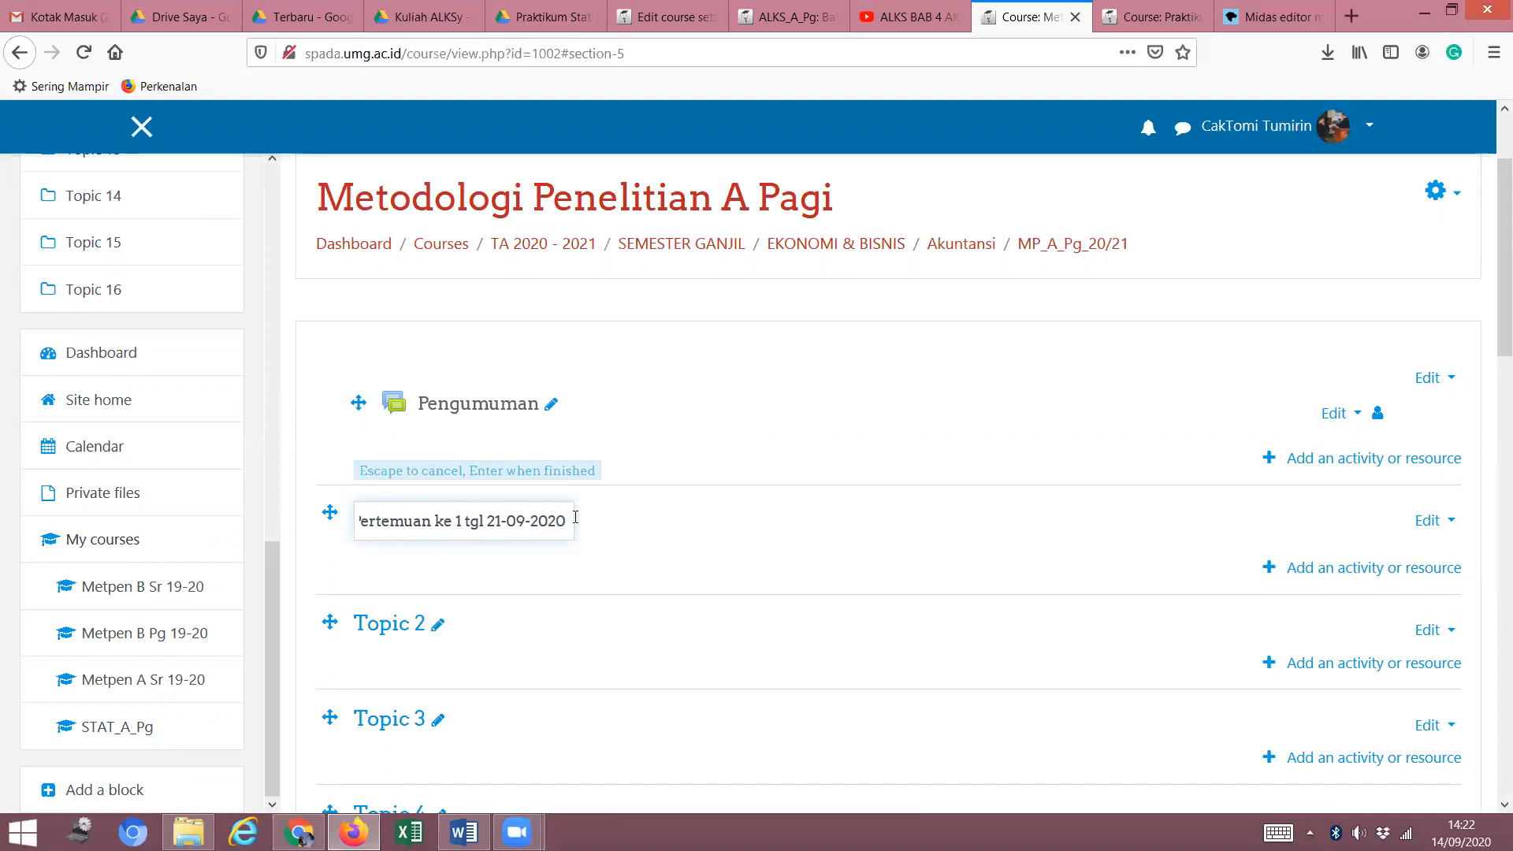
{"action": "type", "text": "Penjel"}
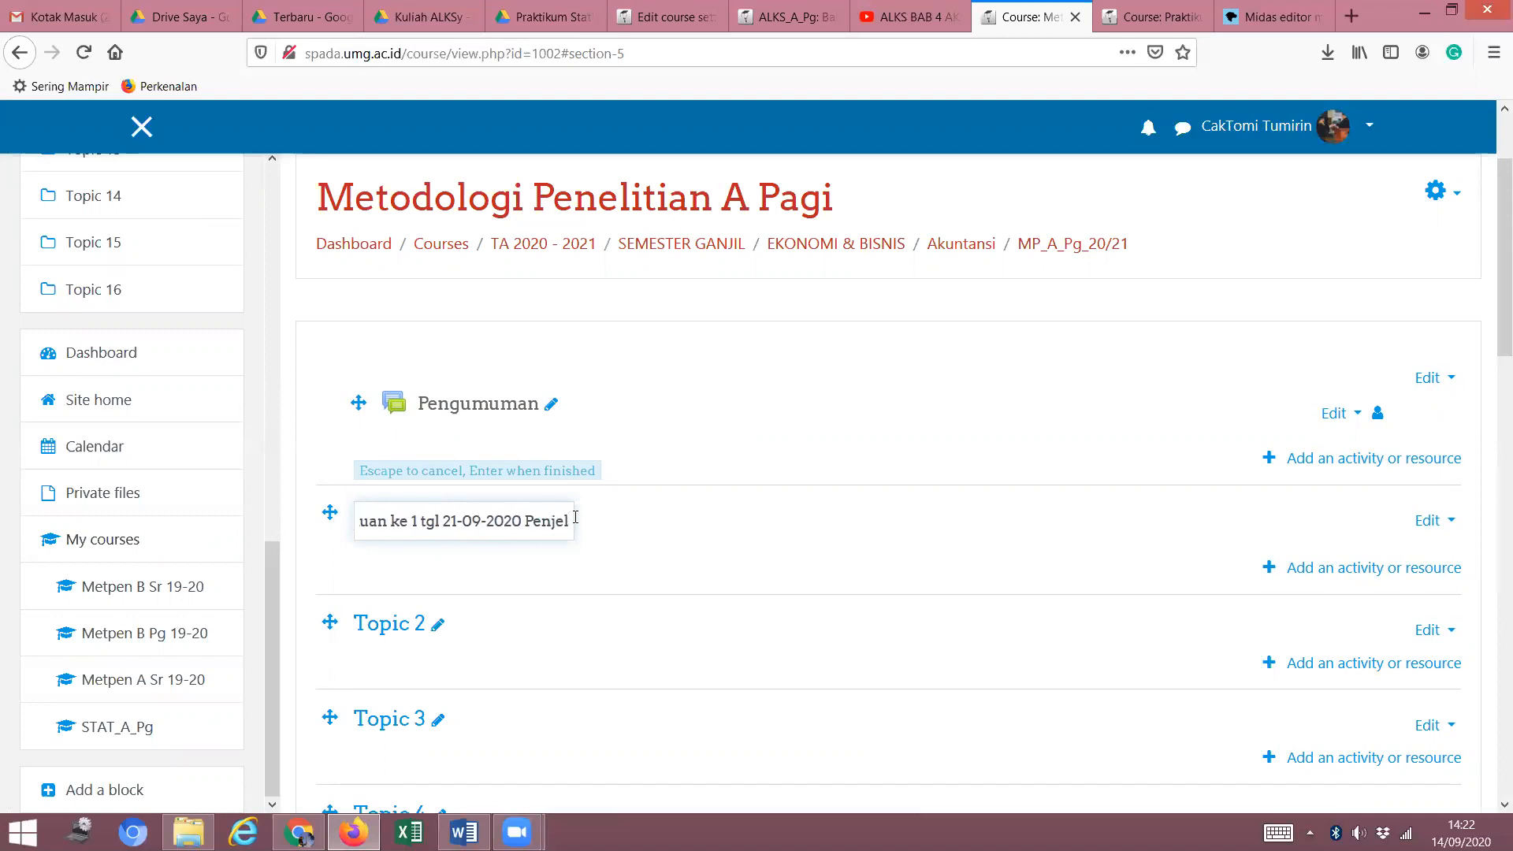
{"action": "type", "text": "asan silabus"}
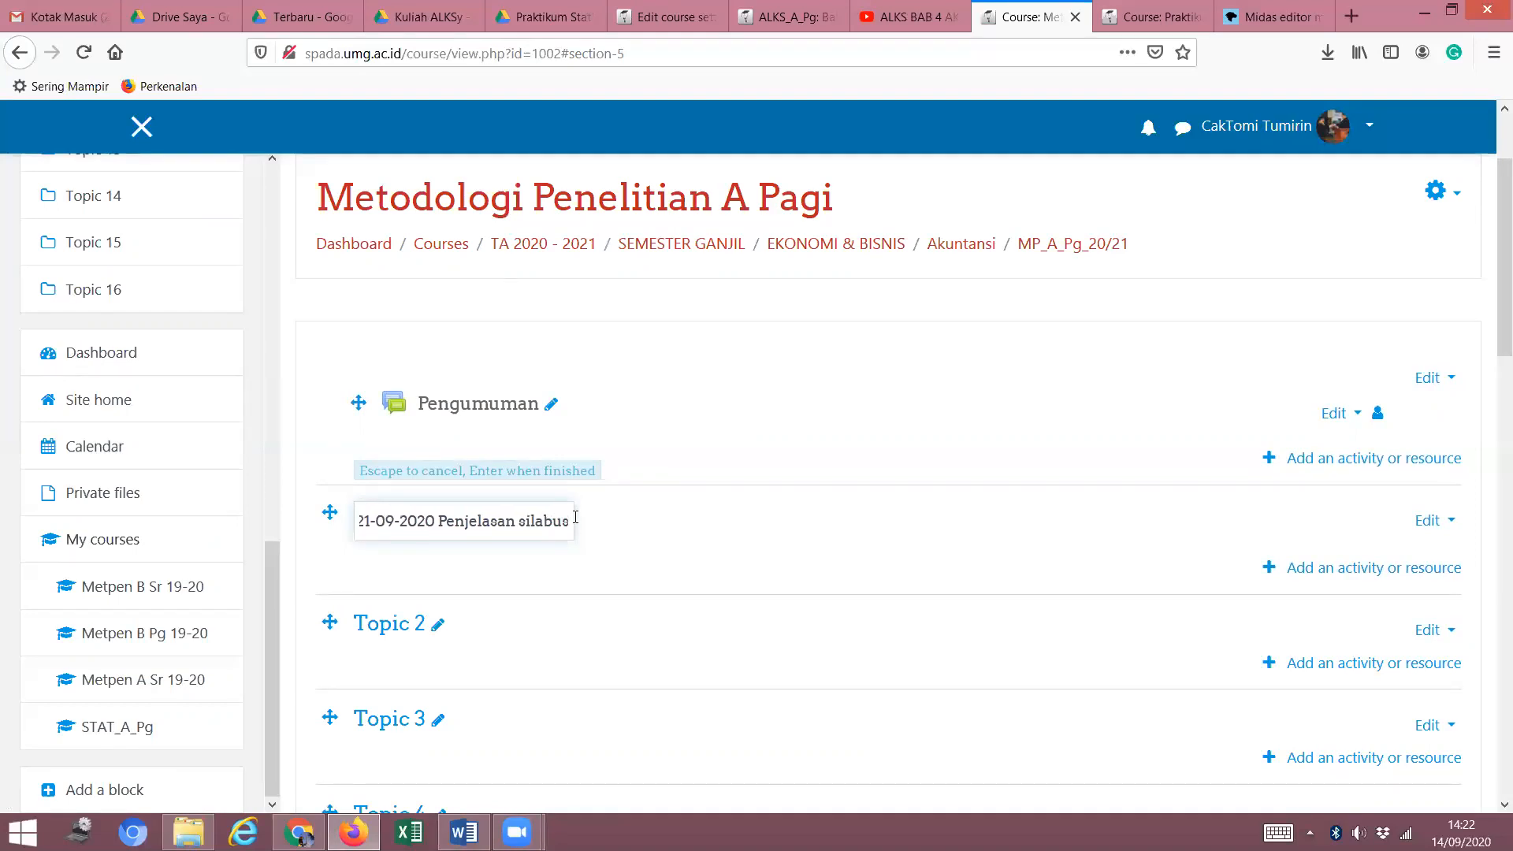
{"action": "type", "text": " dan k"}
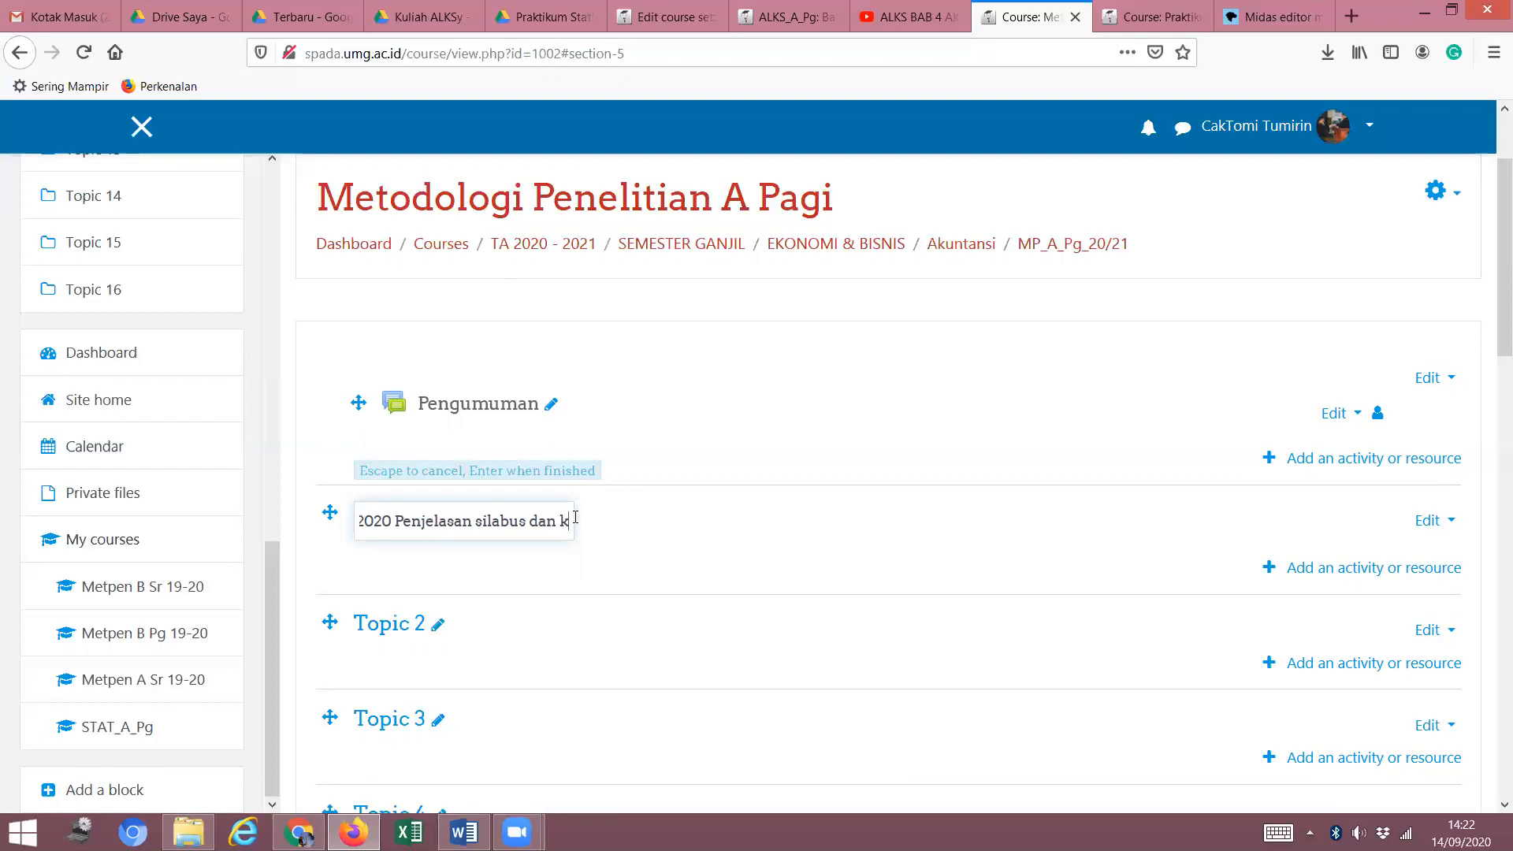
{"action": "type", "text": "ontrak"}
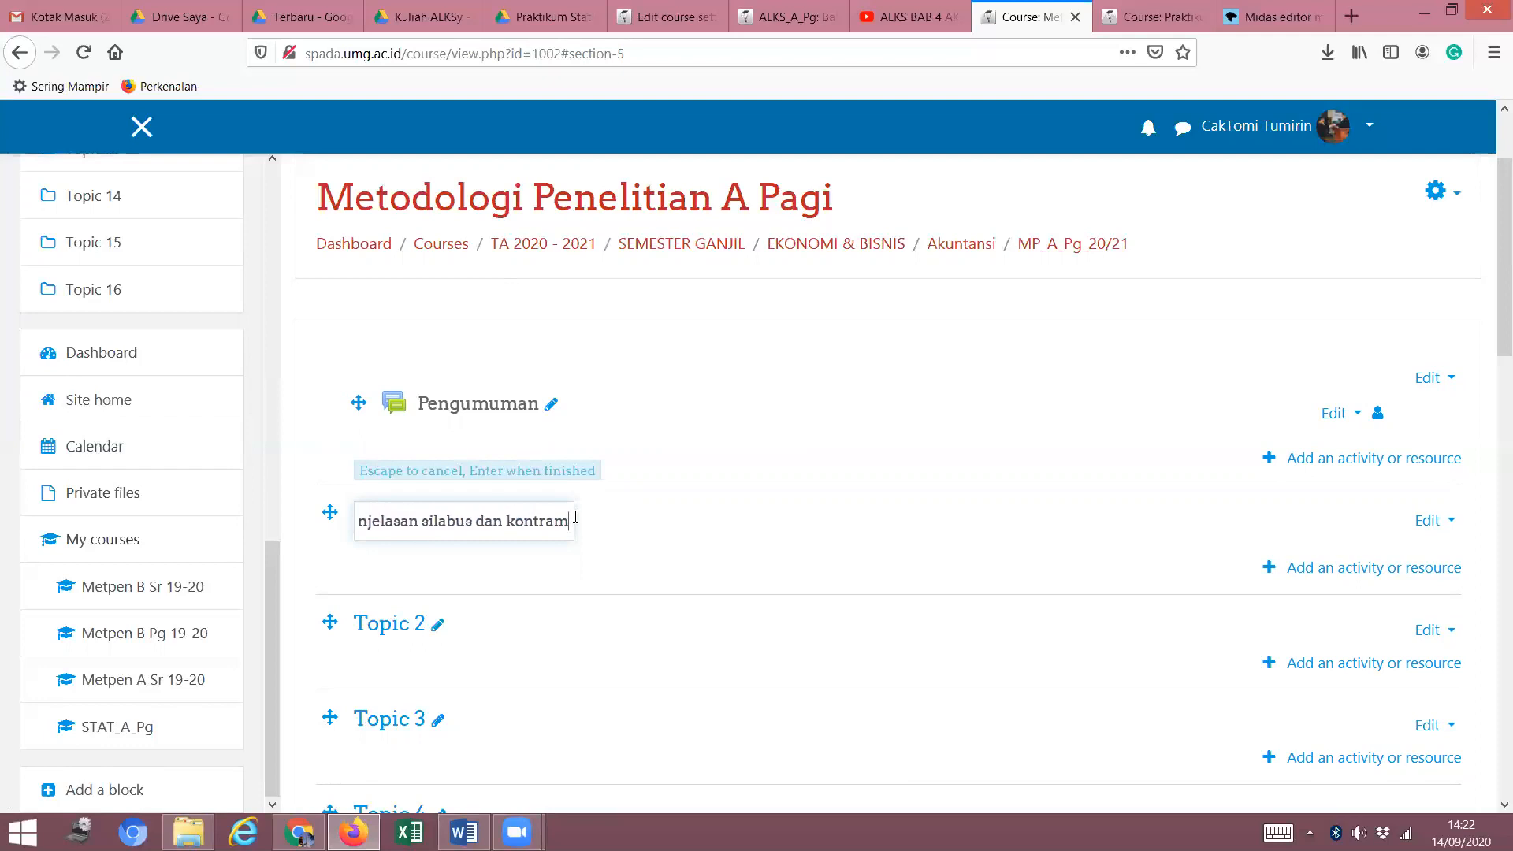
{"action": "type", "text": " Be;a"}
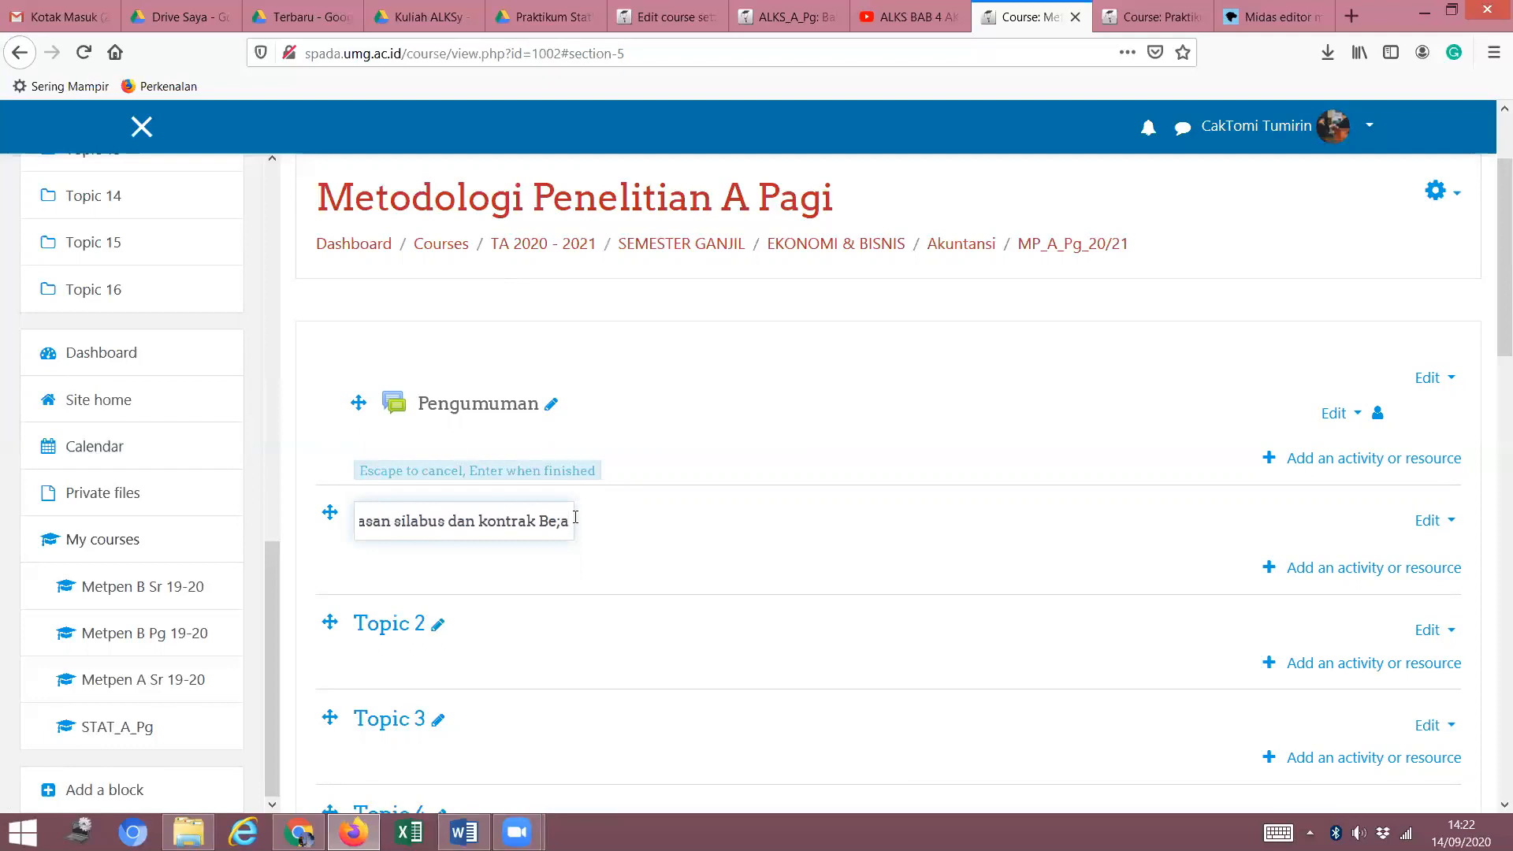
{"action": "key", "text": "BackSpace"}
{"action": "key", "text": "BackSpace"}
{"action": "type", "text": "ka"}
{"action": "key", "text": "BackSpace"}
{"action": "key", "text": "BackSpace"}
{"action": "type", "text": "lajar"}
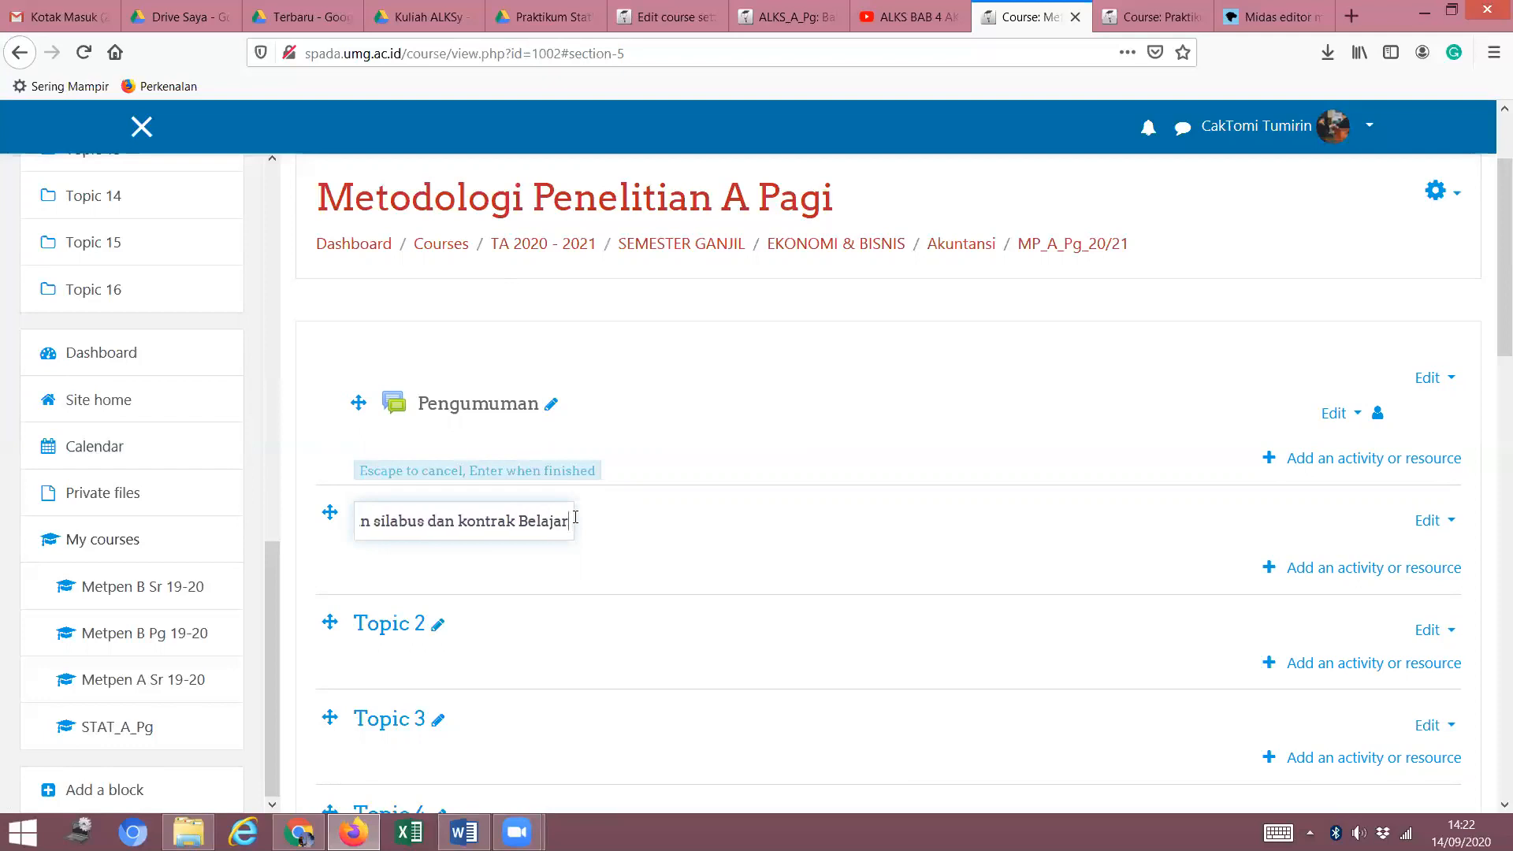
{"action": "key", "text": "Escape"}
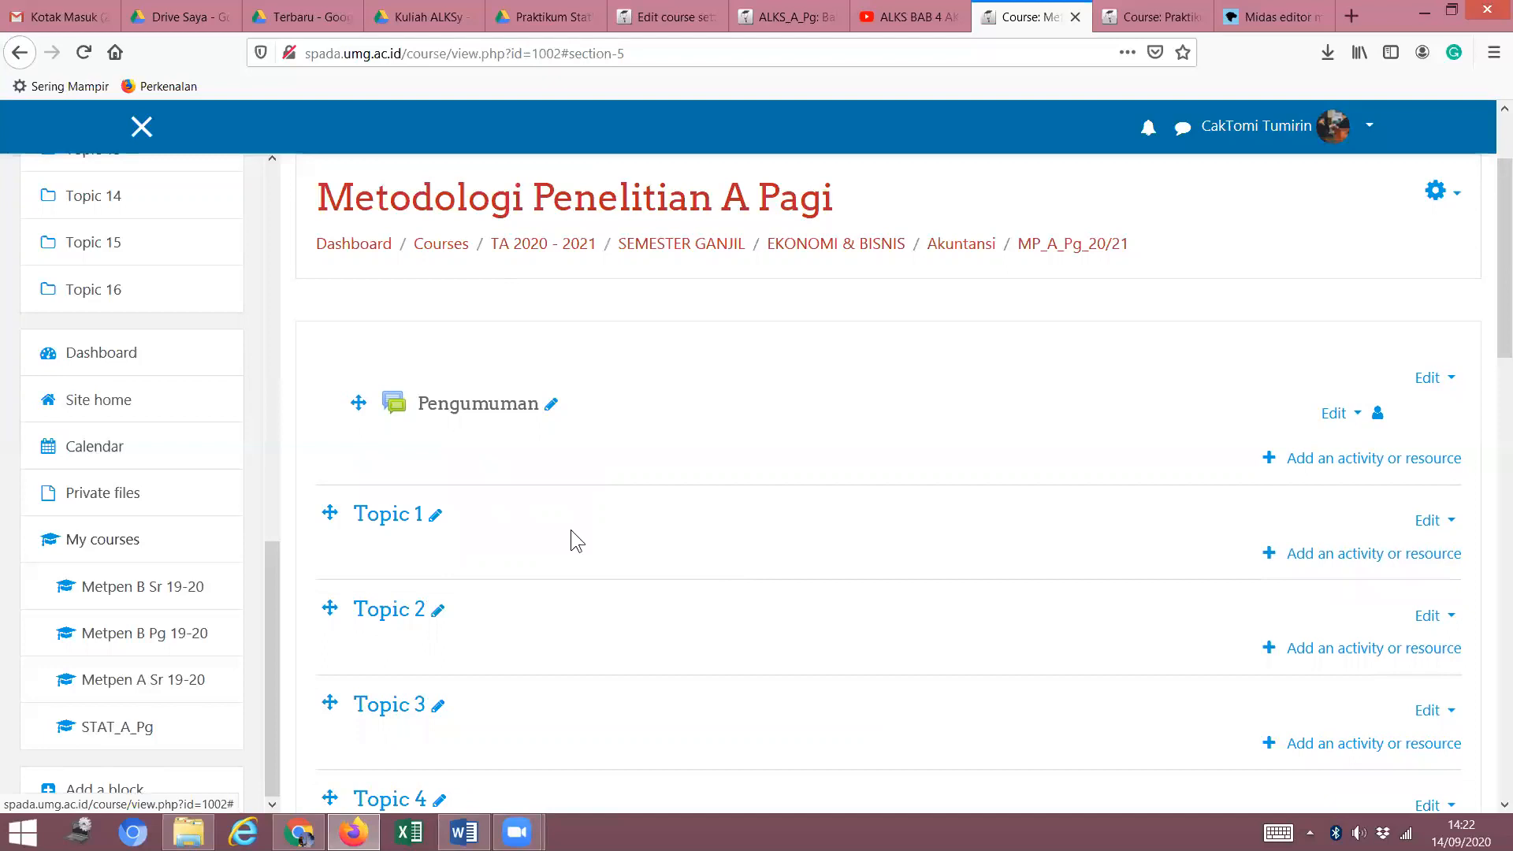
Rename Topic 1 to 'Pertemuan ke-1 tgl 21-09-2020 Kontrak belajar'.
{"action": "left_click", "coordinate": [436, 514]}
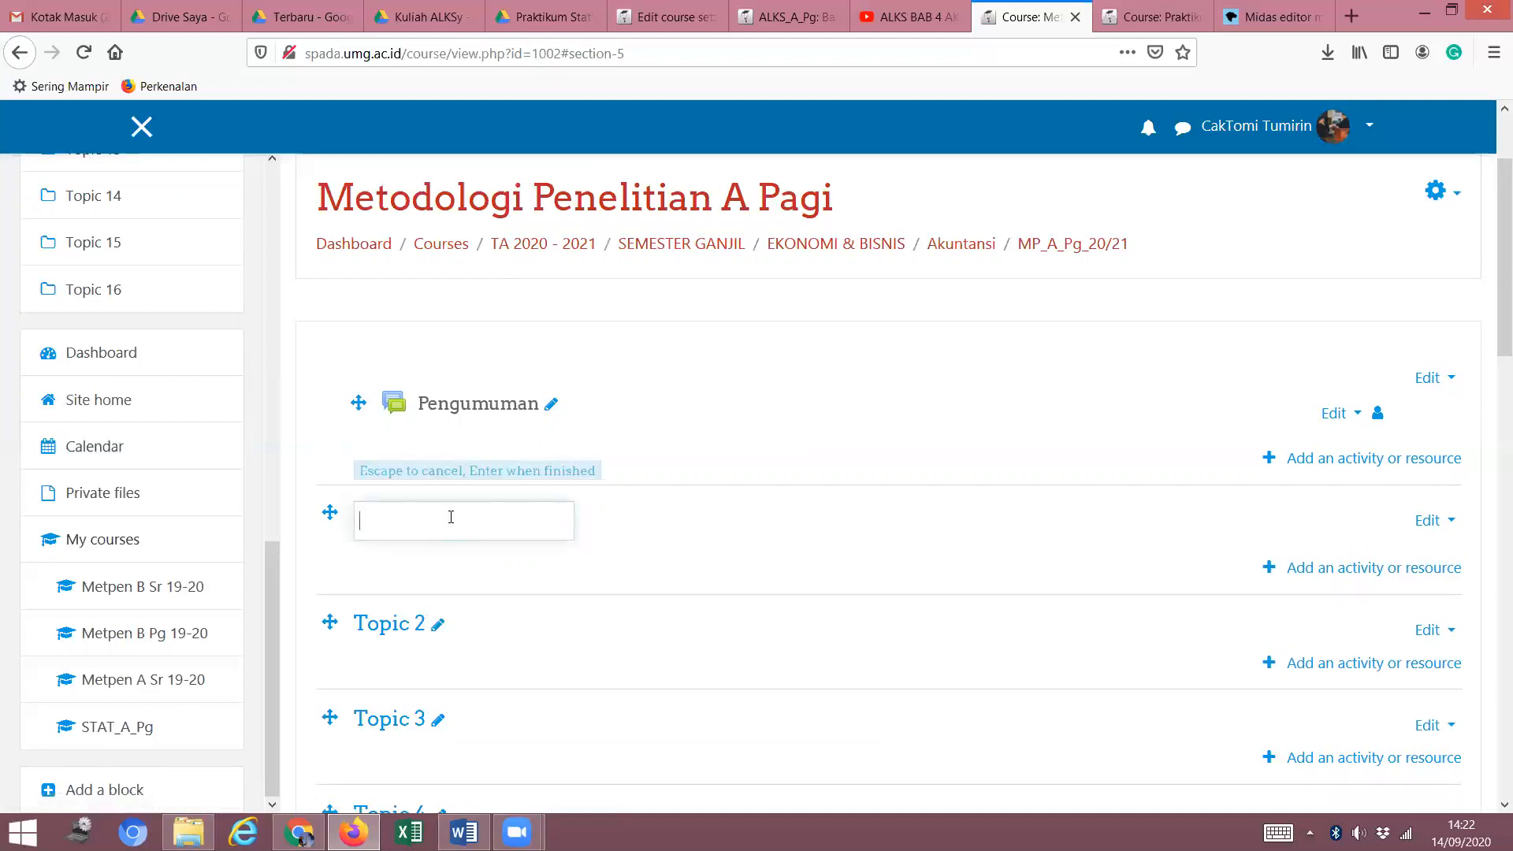
{"action": "type", "text": "Pertemuan ke-1 tgl 21-090"}
{"action": "key", "text": "BackSpace"}
{"action": "type", "text": "2020"}
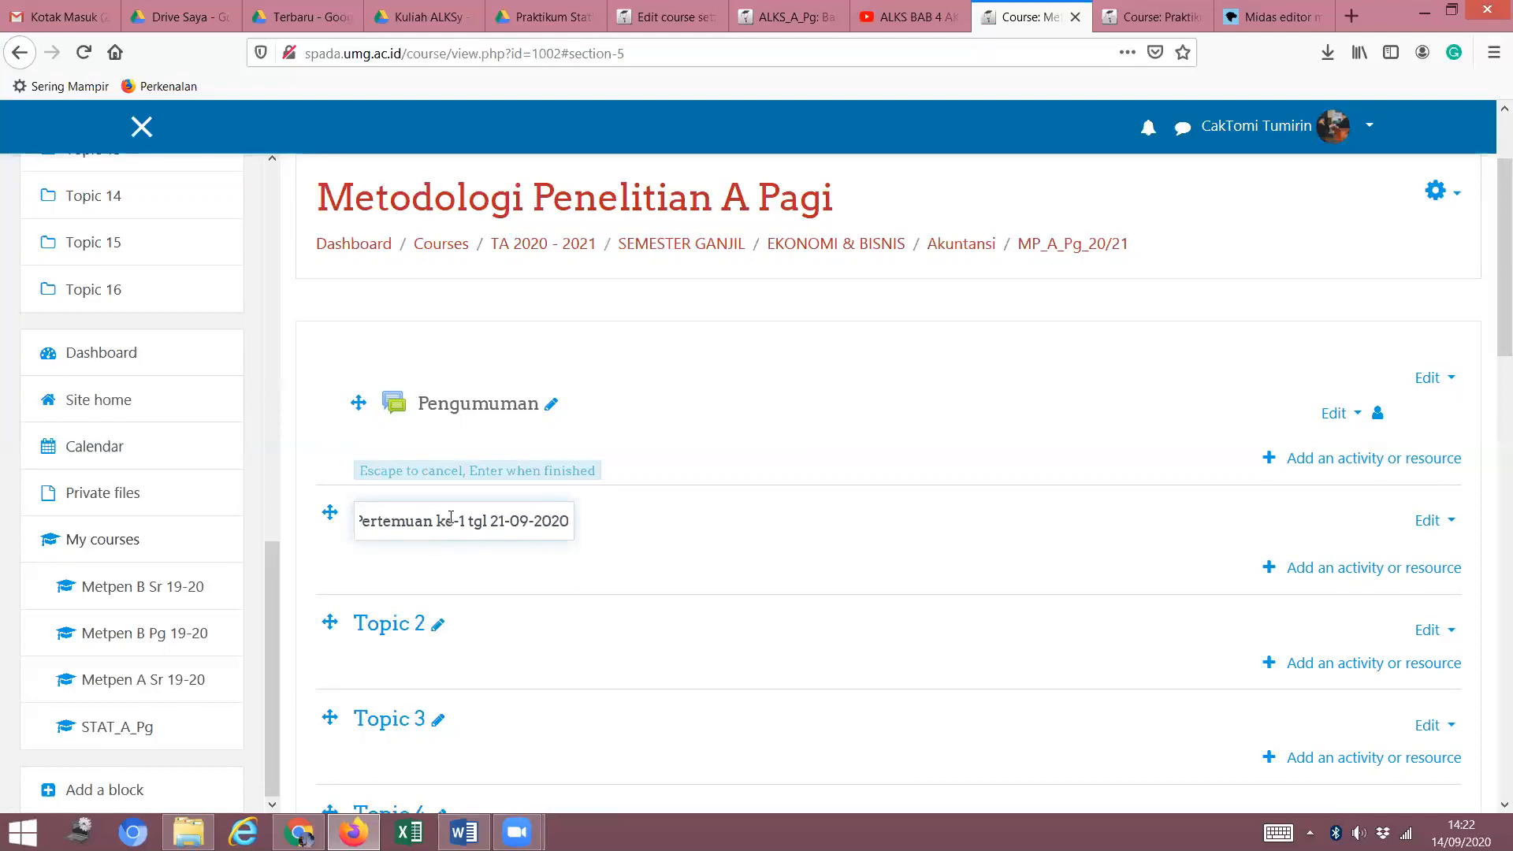
{"action": "type", "text": " K"}
{"action": "key", "text": "BackSpace"}
{"action": "key", "text": "BackSpace"}
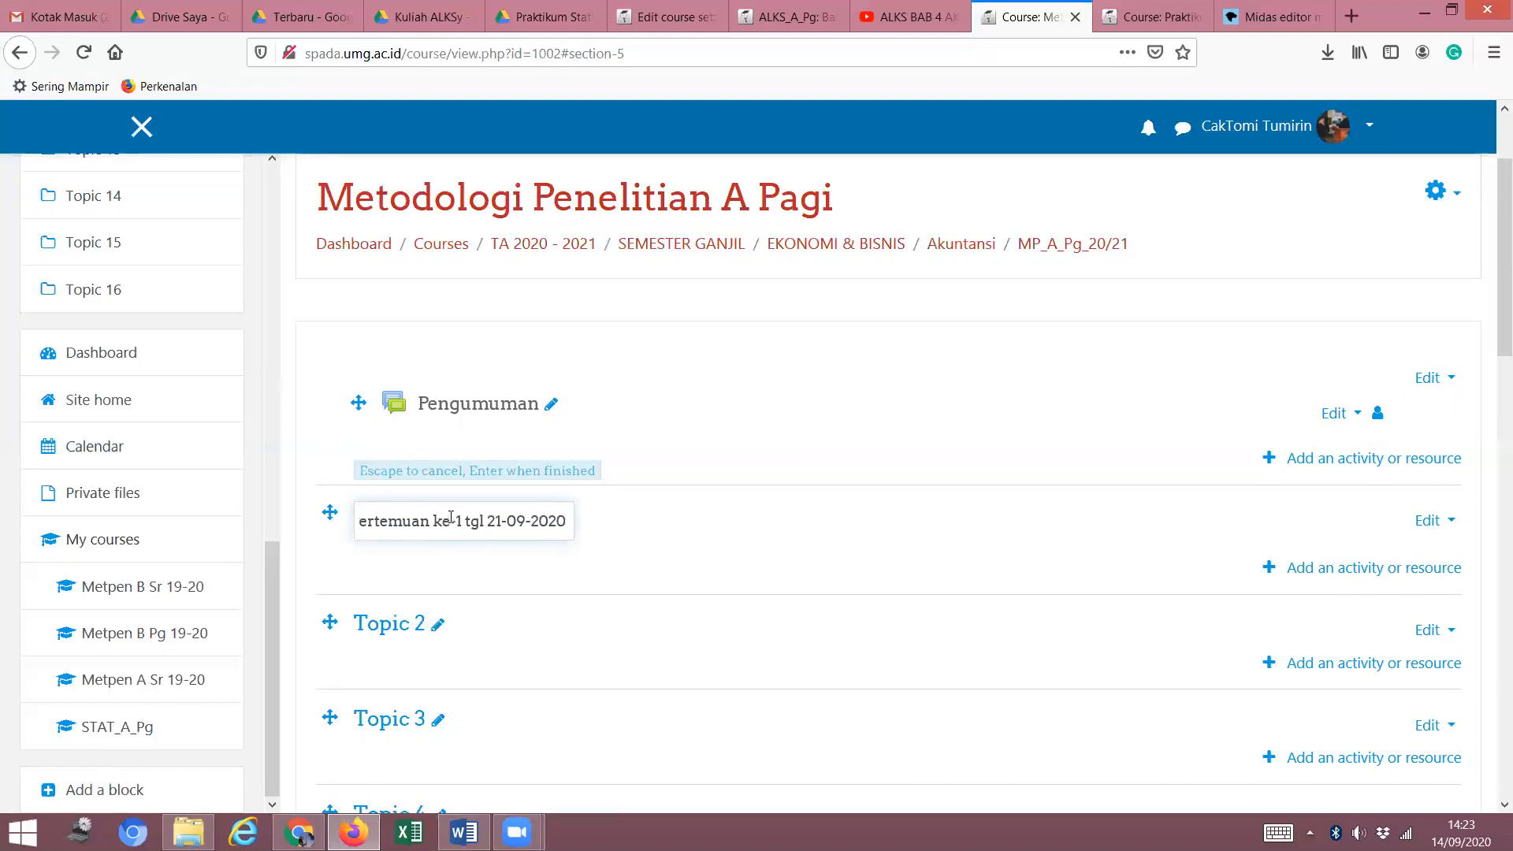
{"action": "type", "text": "Kontram"}
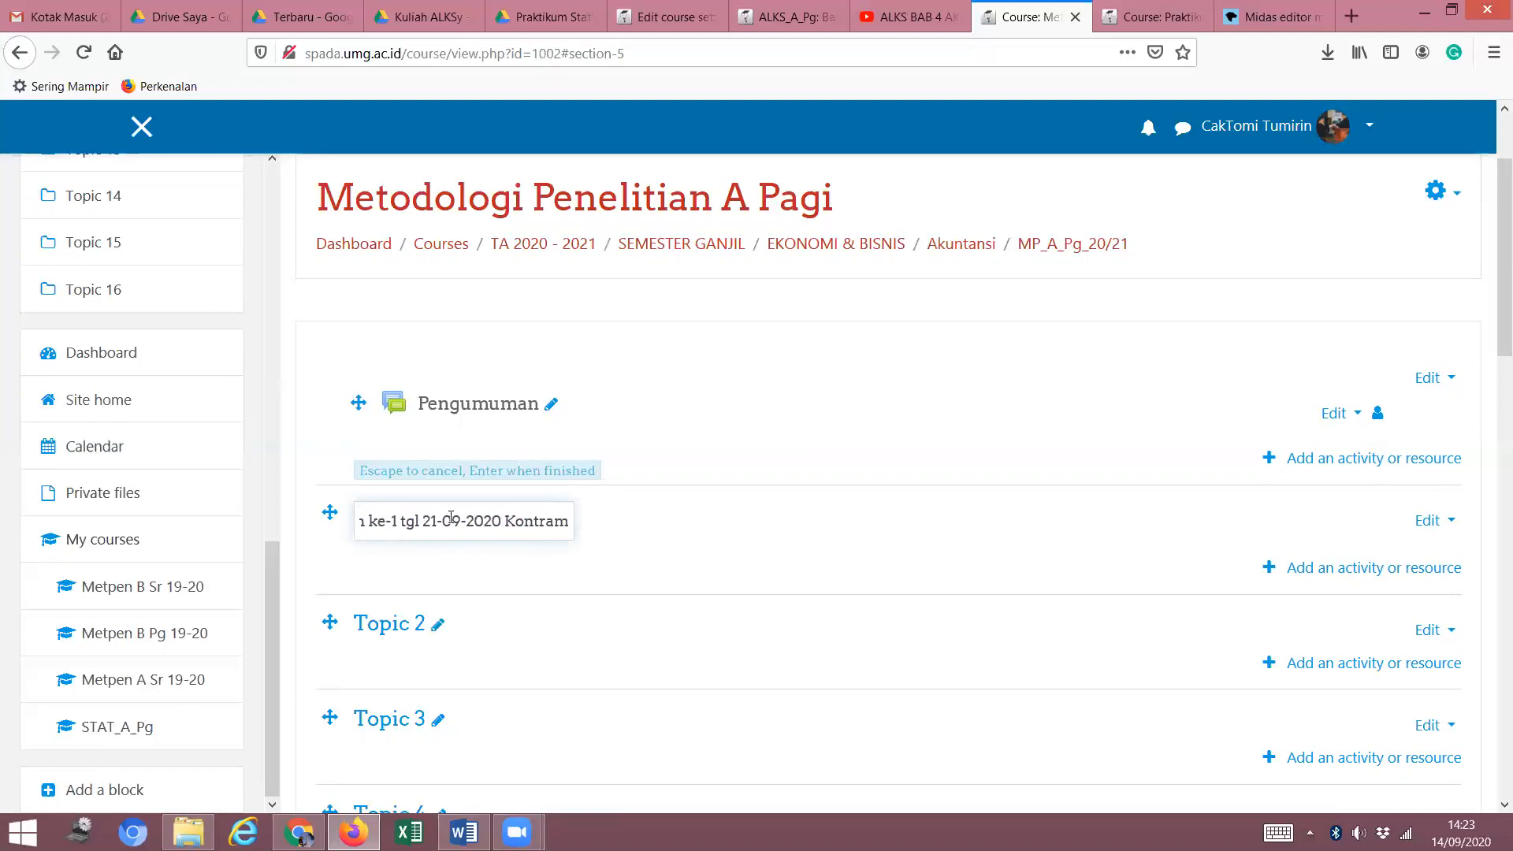
{"action": "key", "text": "BackSpace"}
{"action": "type", "text": "k"}
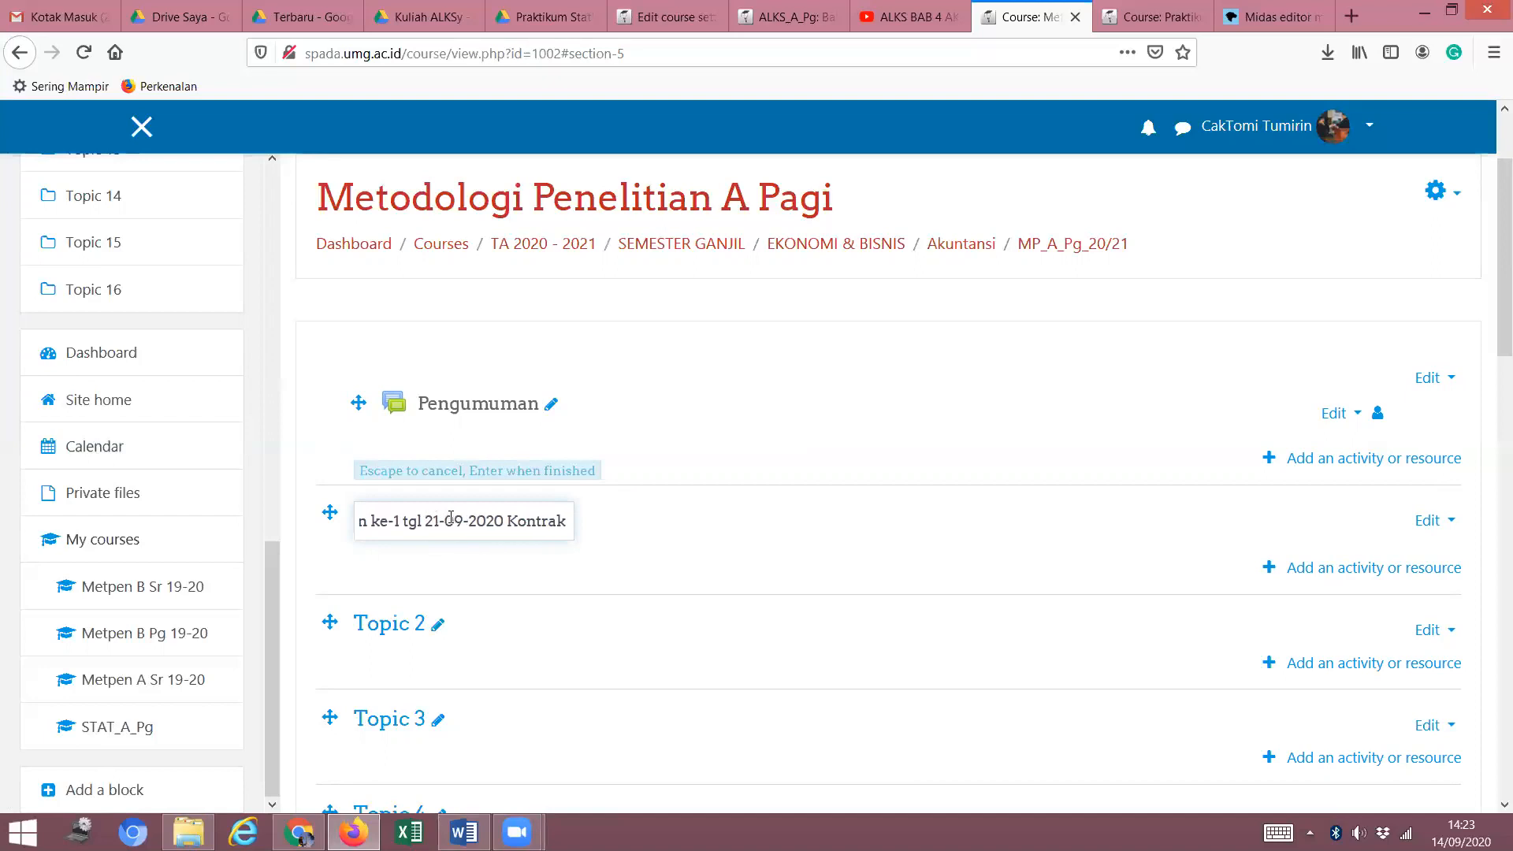
{"action": "type", "text": " Be"}
{"action": "key", "text": "BackSpace"}
{"action": "key", "text": "BackSpace"}
{"action": "type", "text": "be"}
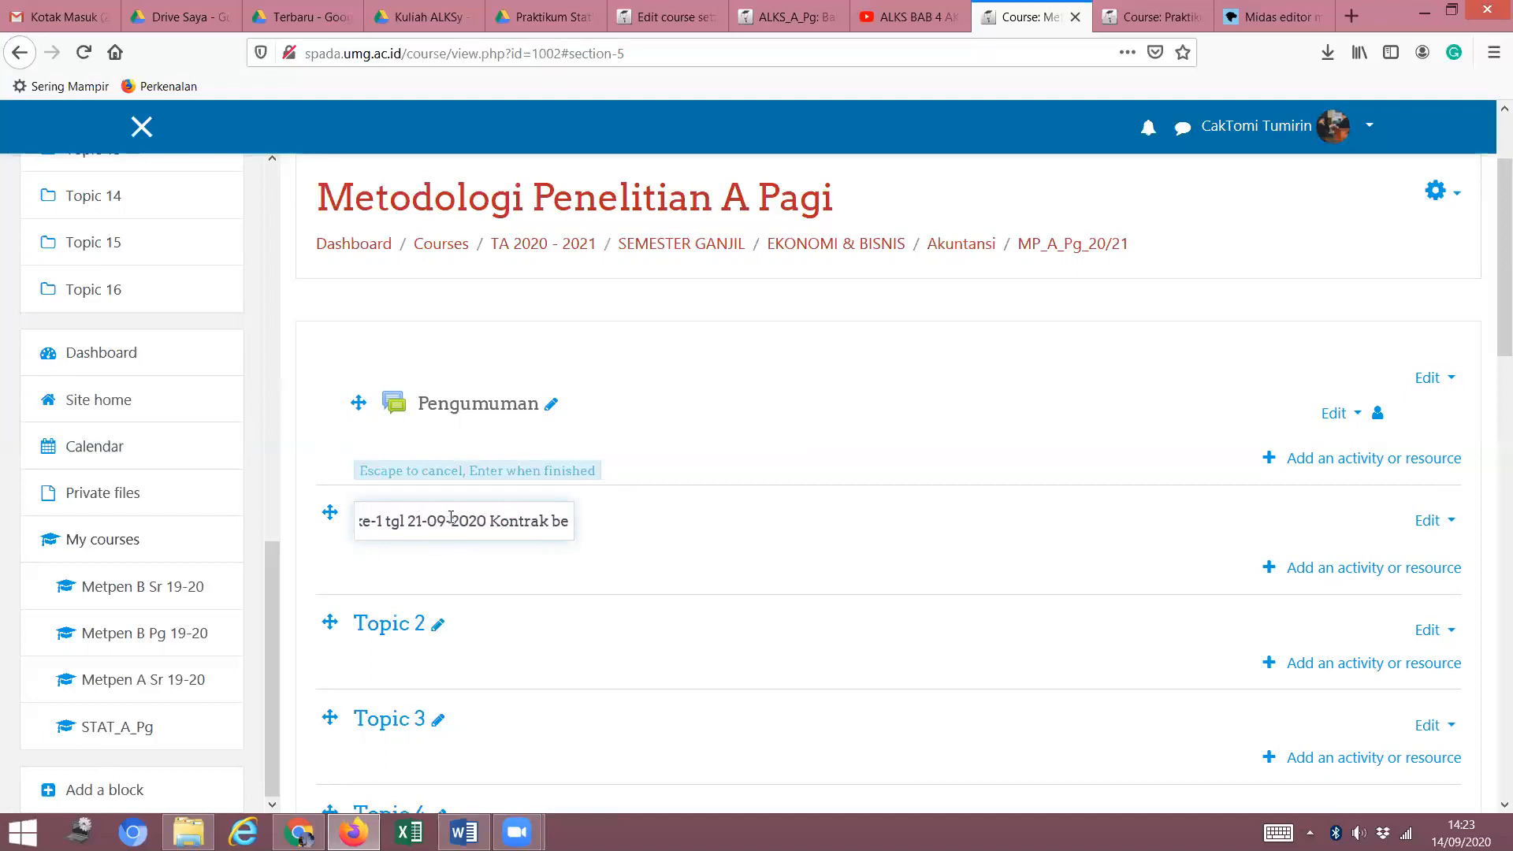
{"action": "type", "text": "lajar"}
{"action": "key", "text": "Return"}
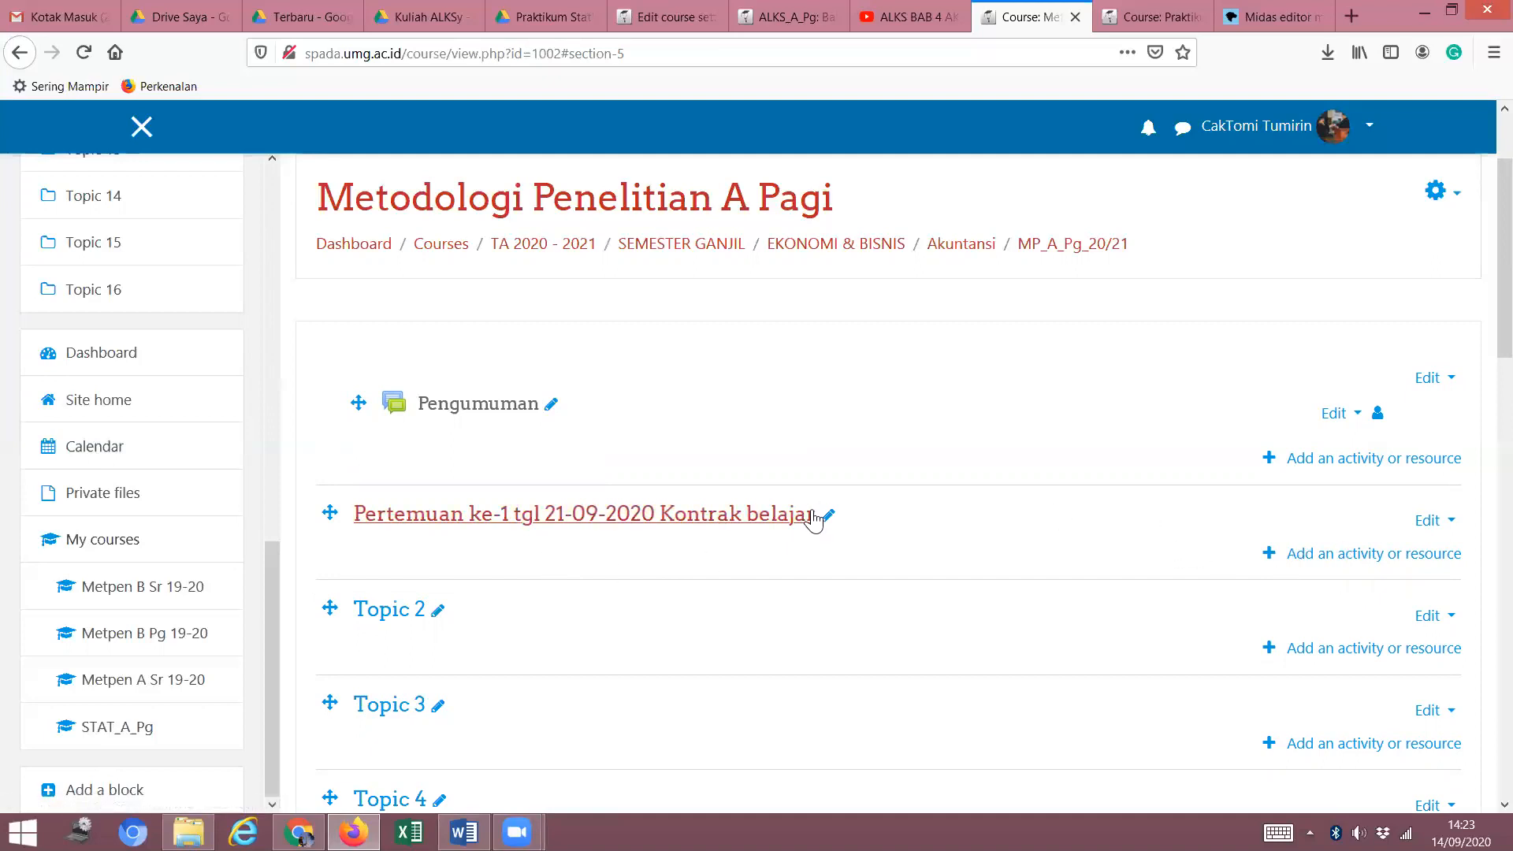
Add a new Forum activity to the Pertemuan ke-1 tgl 21-09-2020 Kontrak belajar section.
{"action": "left_click", "coordinate": [1345, 561]}
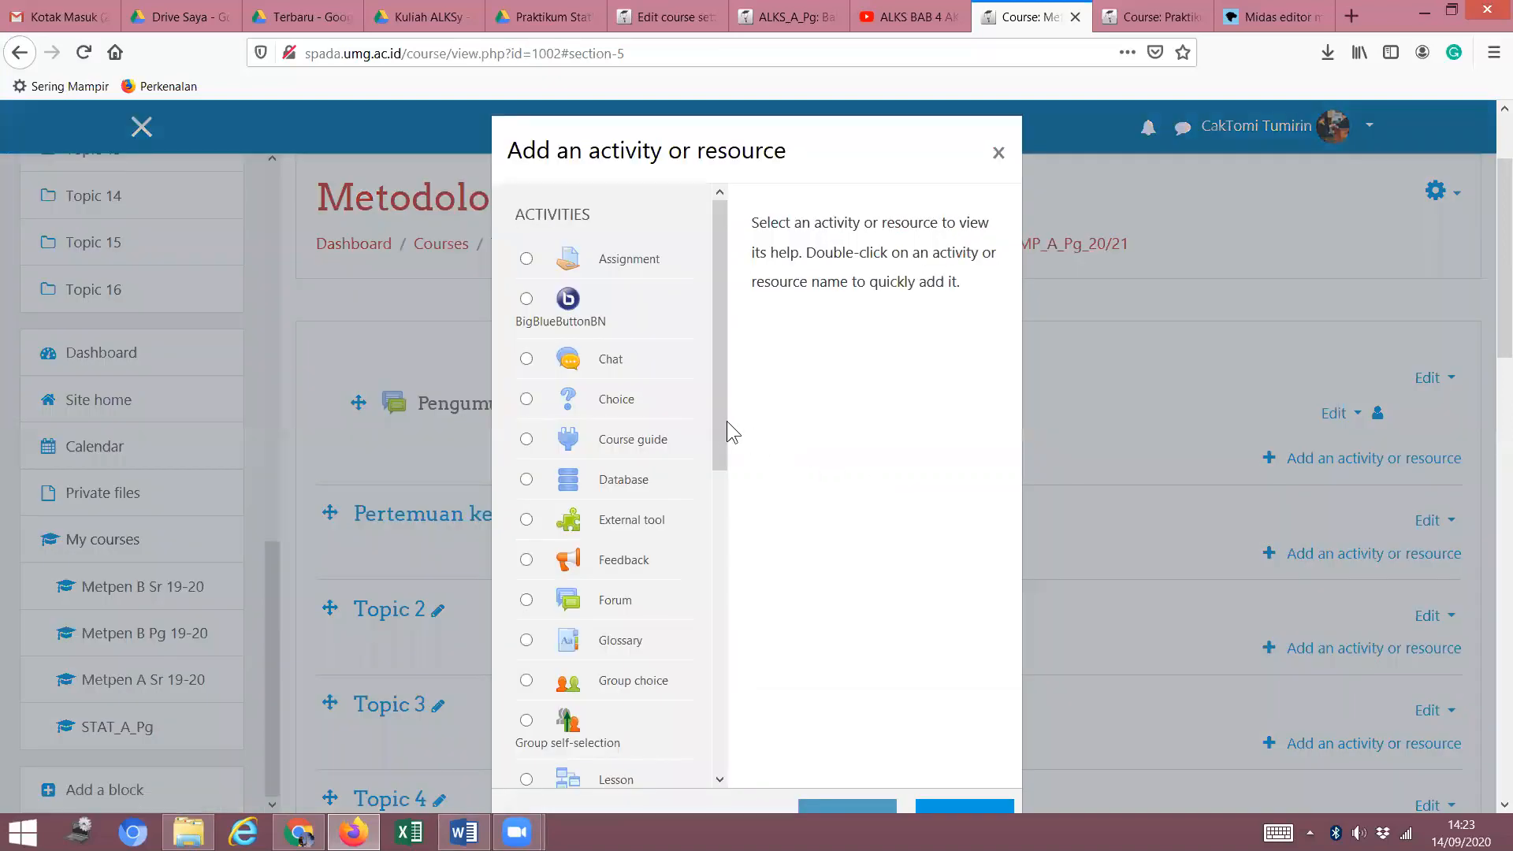
{"action": "left_click_drag", "start_coordinate": [728, 424], "coordinate": [712, 380]}
{"action": "mouse_move", "coordinate": [722, 459]}
{"action": "left_mouse_down"}
{"action": "mouse_move", "coordinate": [723, 473]}
{"action": "mouse_move", "coordinate": [724, 459]}
{"action": "left_mouse_up"}
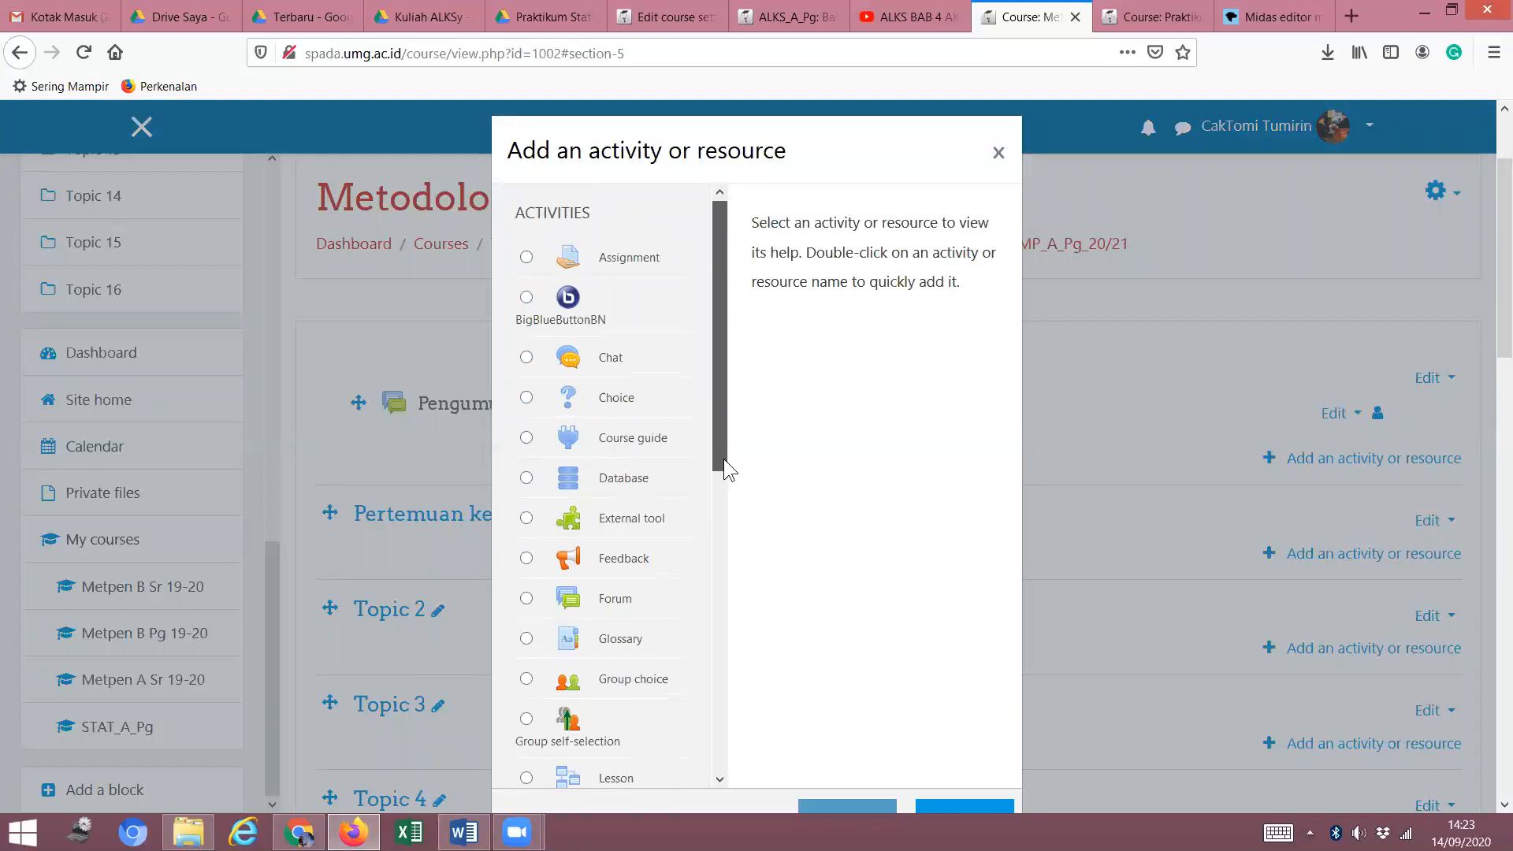
{"action": "scroll", "coordinate": [720, 471], "scroll_direction": "down", "scroll_amount": 3}
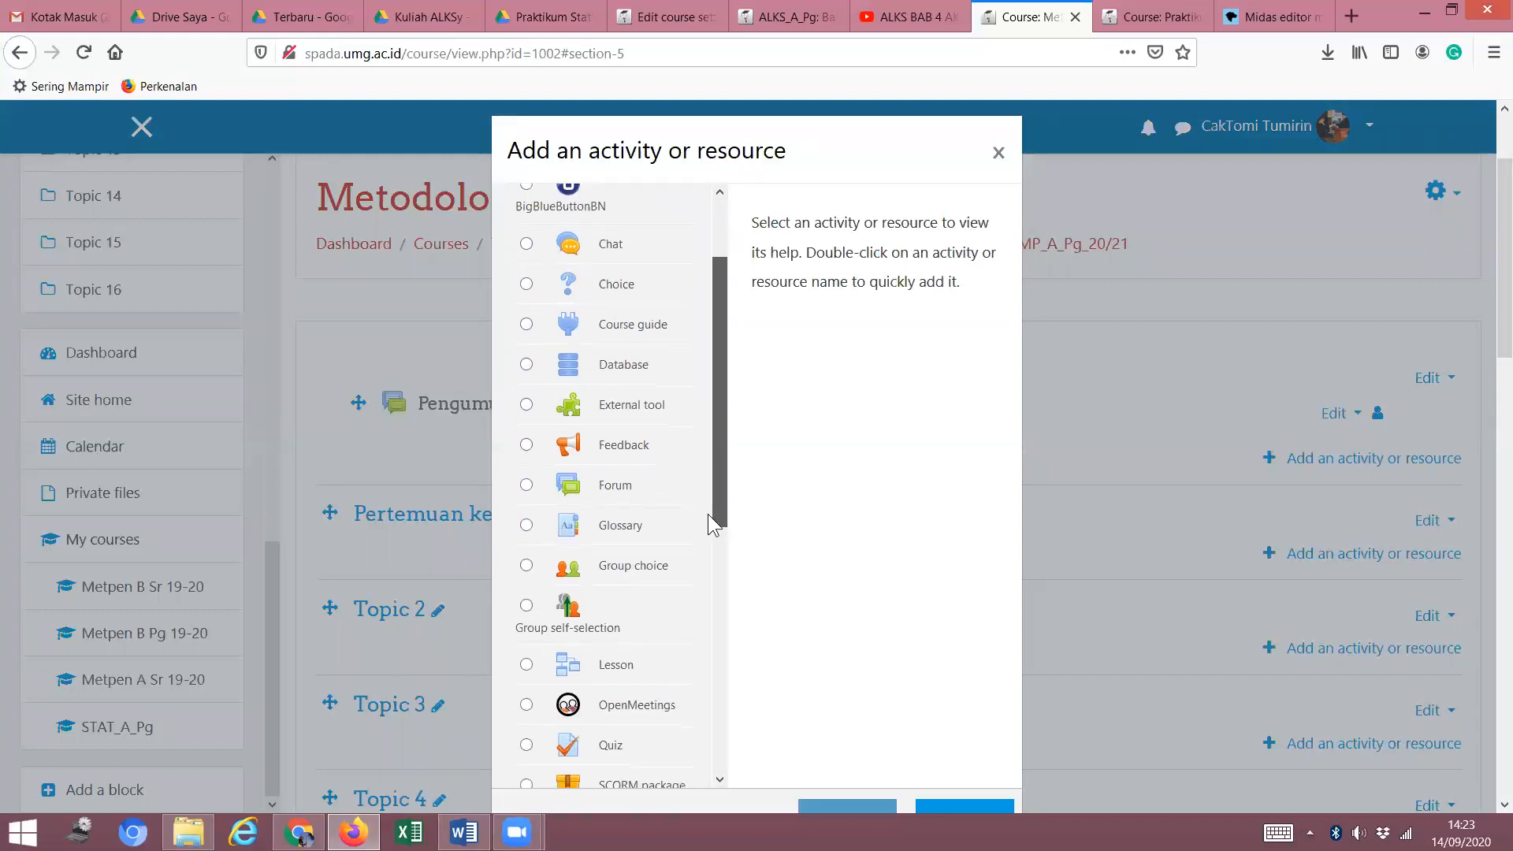
{"action": "left_click", "coordinate": [527, 485]}
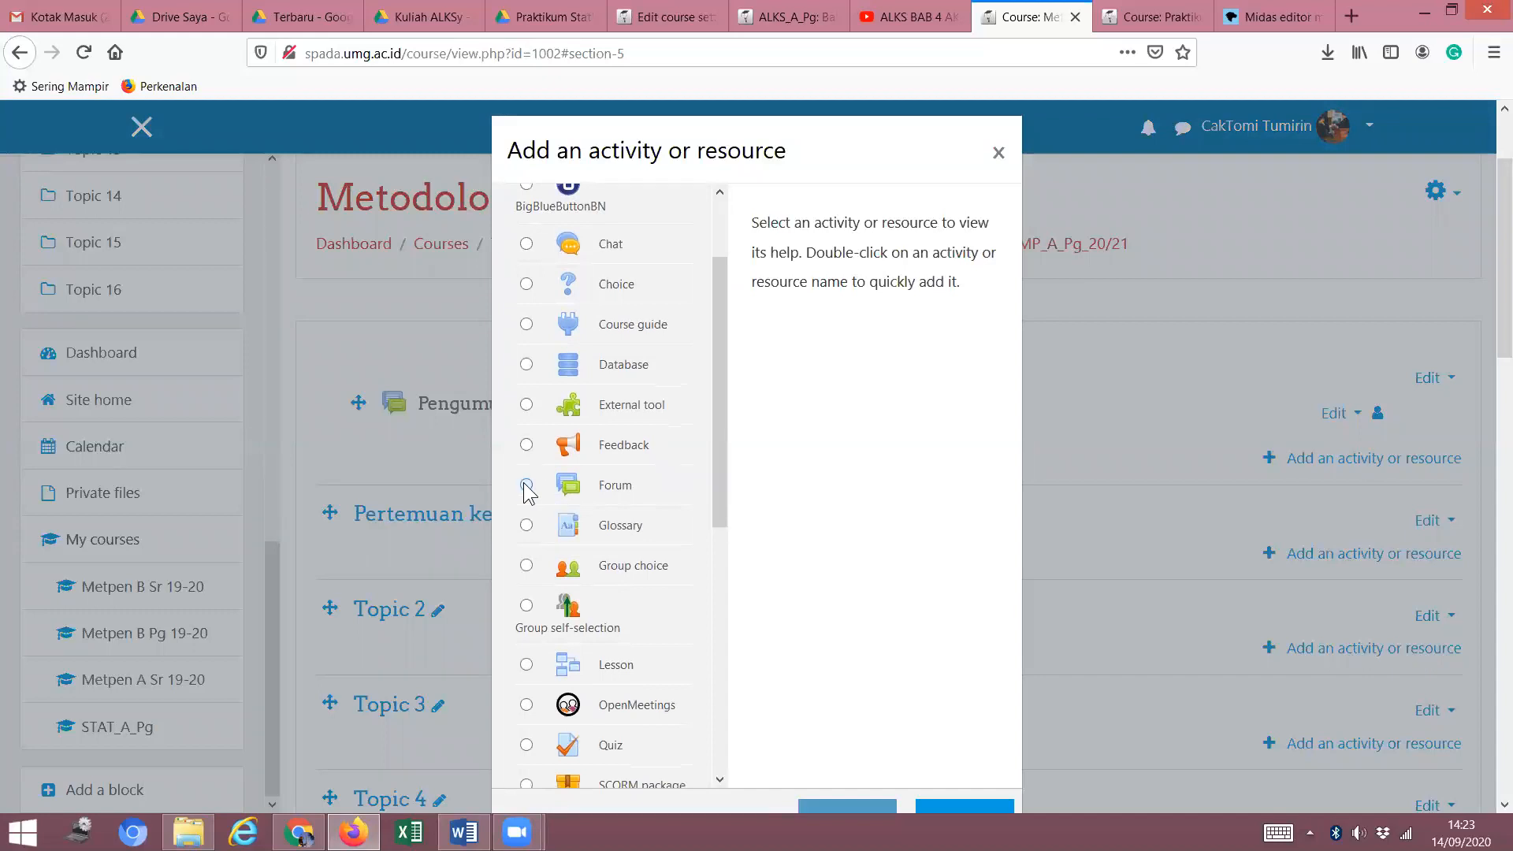
{"action": "left_click", "coordinate": [846, 810]}
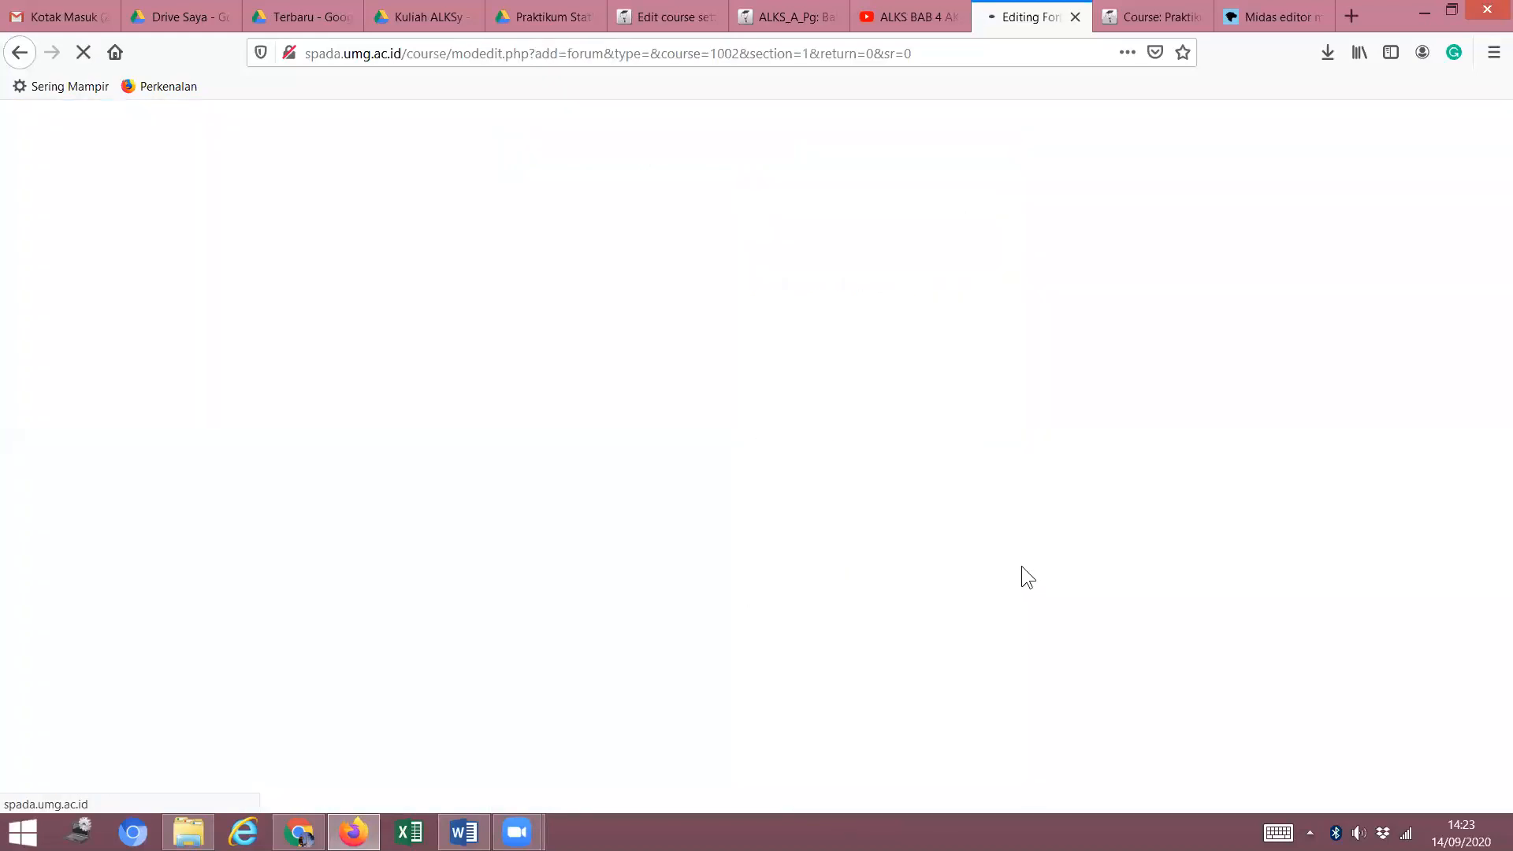
{"action": "left_click", "coordinate": [805, 664]}
{"action": "scroll", "coordinate": [806, 664], "scroll_direction": "down", "scroll_amount": 3}
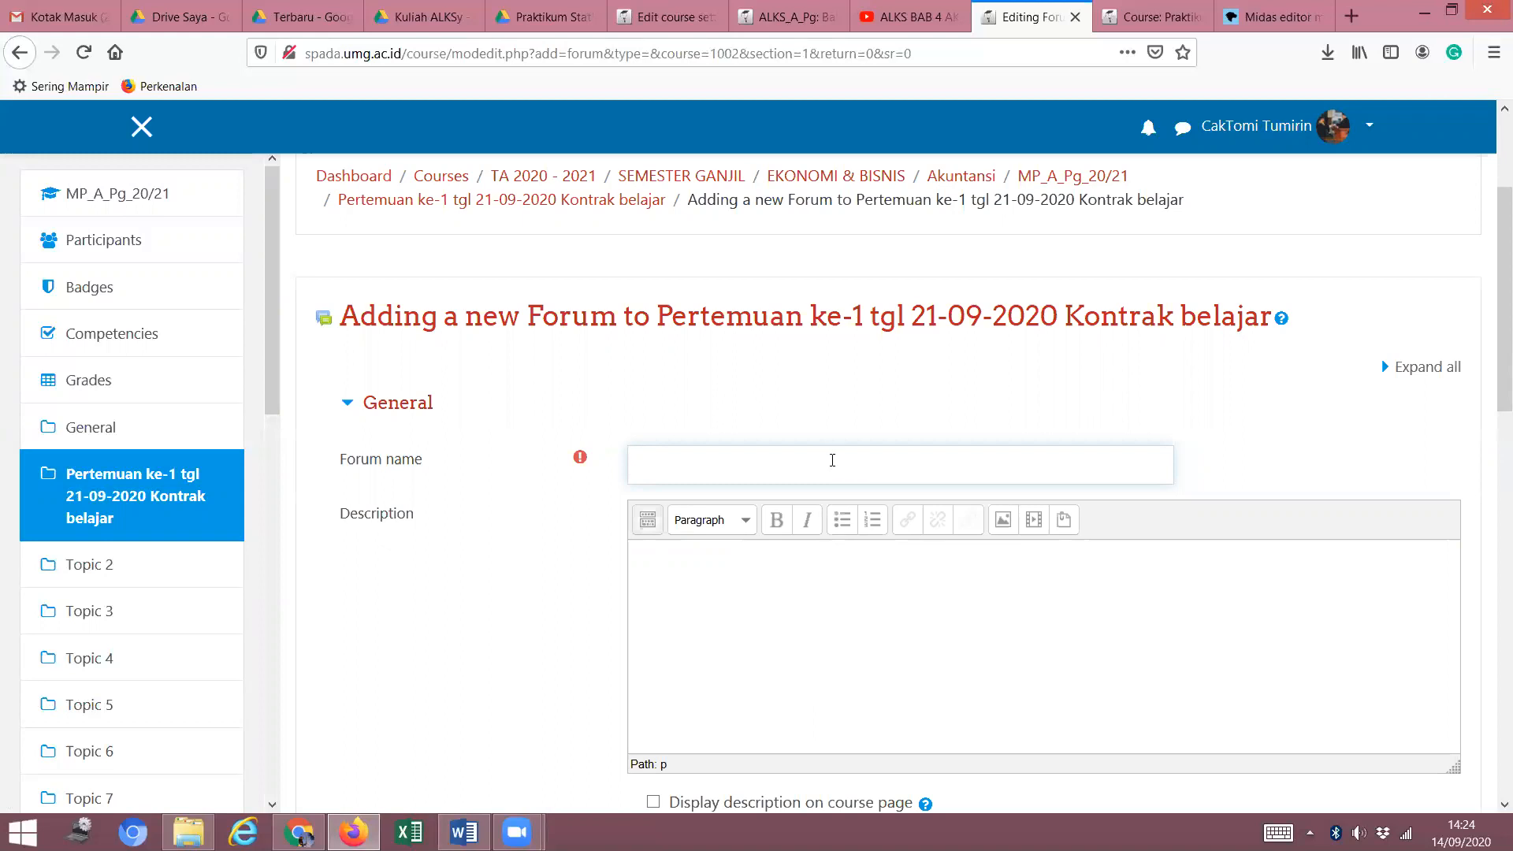
Name the forum 'Pejelasan silabus'.
{"action": "type", "text": "Pejelasan silabur"}
{"action": "key", "text": "BackSpace"}
{"action": "type", "text": "s"}
Enter the description 'Berikut ini adalah penjelasan silabur materi kuliah'.
{"action": "left_click", "coordinate": [882, 612]}
{"action": "scroll", "coordinate": [869, 607], "scroll_direction": "down", "scroll_amount": 4}
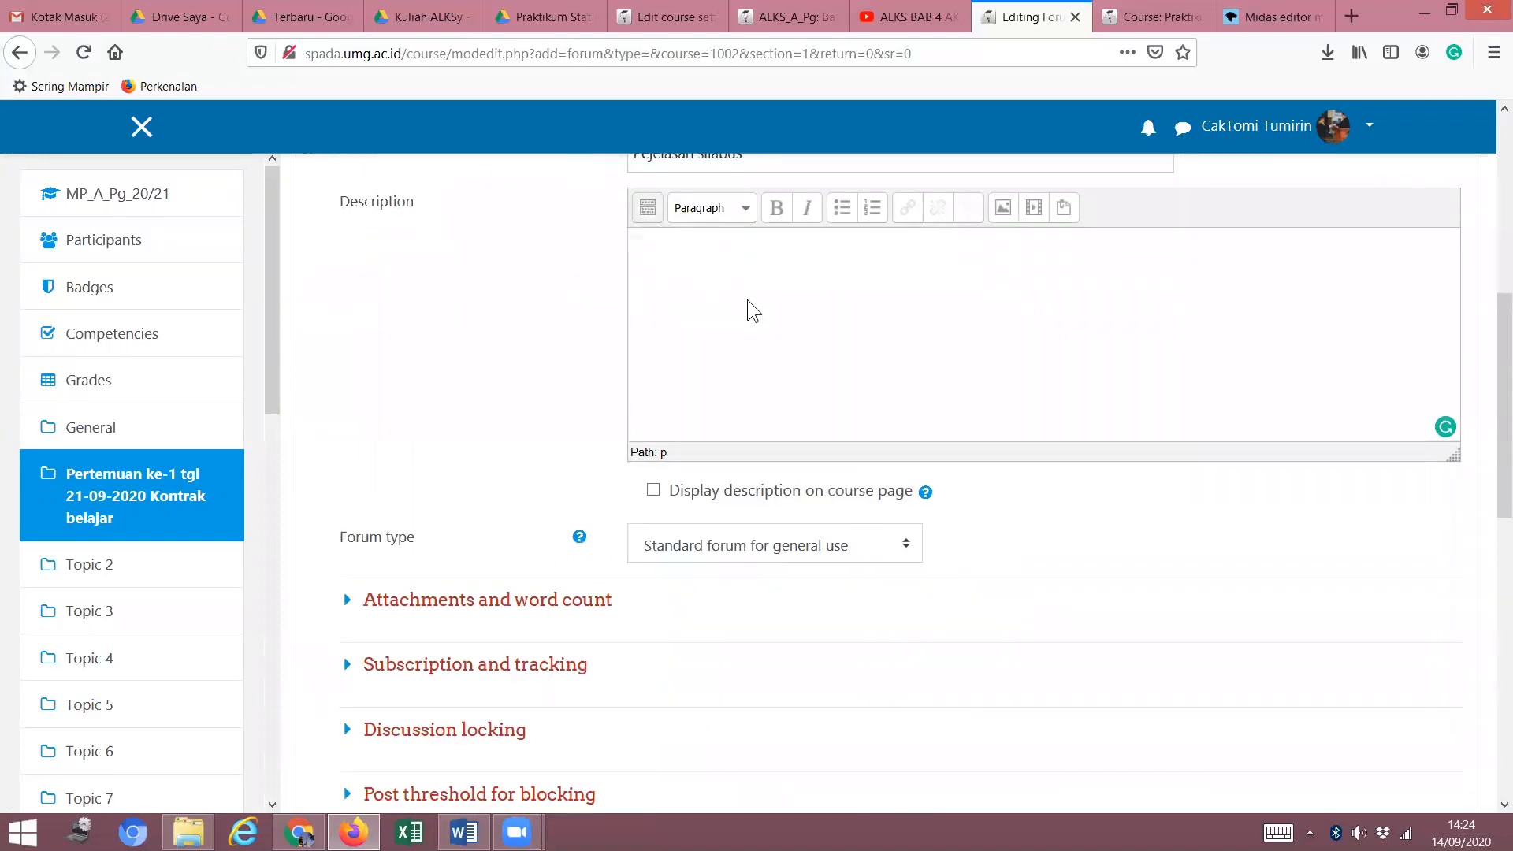
{"action": "scroll", "coordinate": [751, 314], "scroll_direction": "up", "scroll_amount": 4}
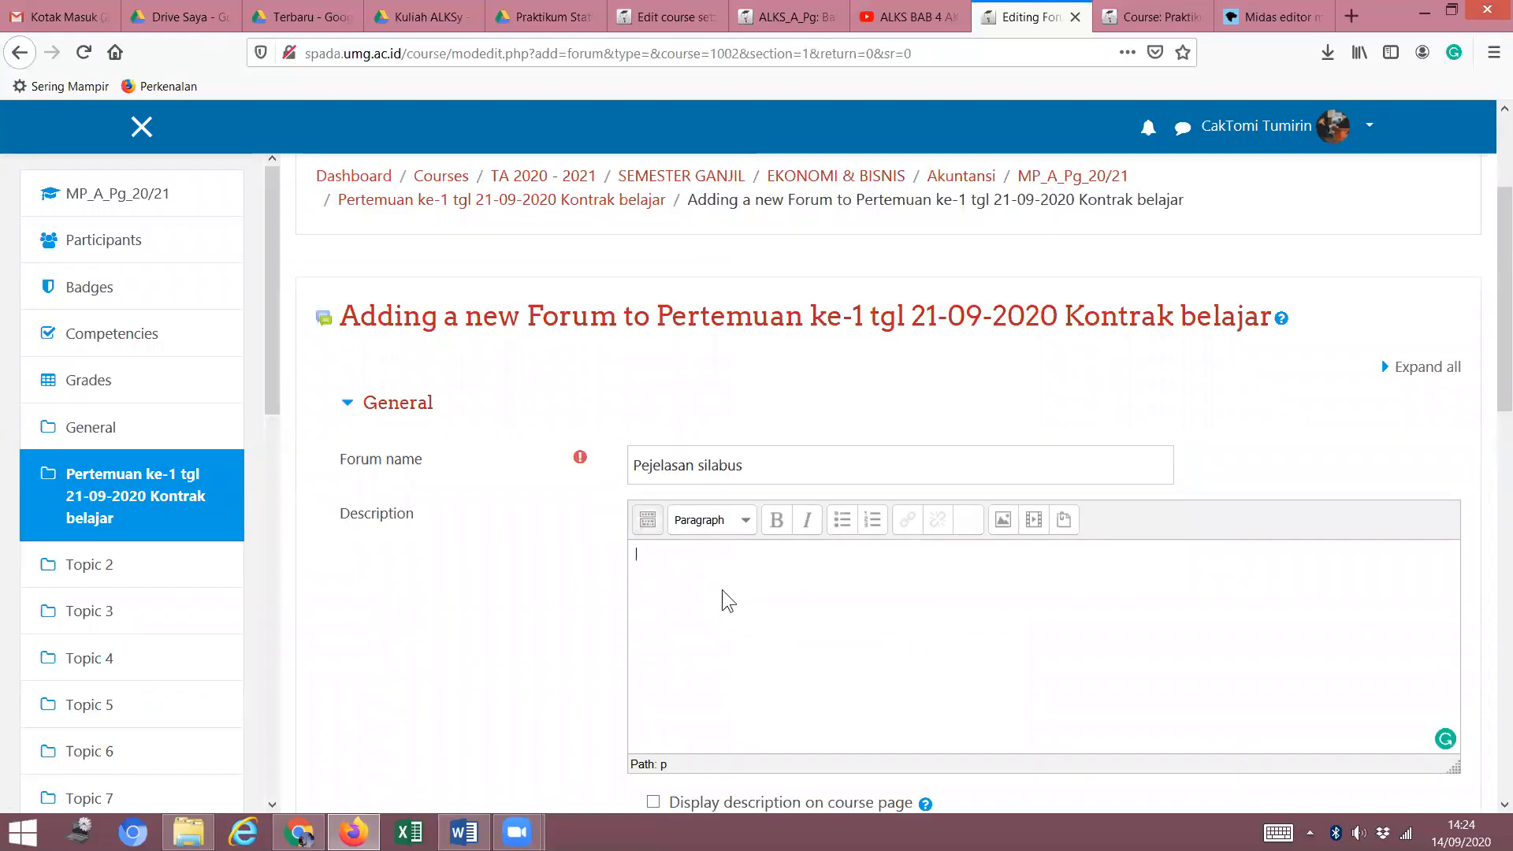
{"action": "scroll", "coordinate": [721, 589], "scroll_direction": "down", "scroll_amount": 1}
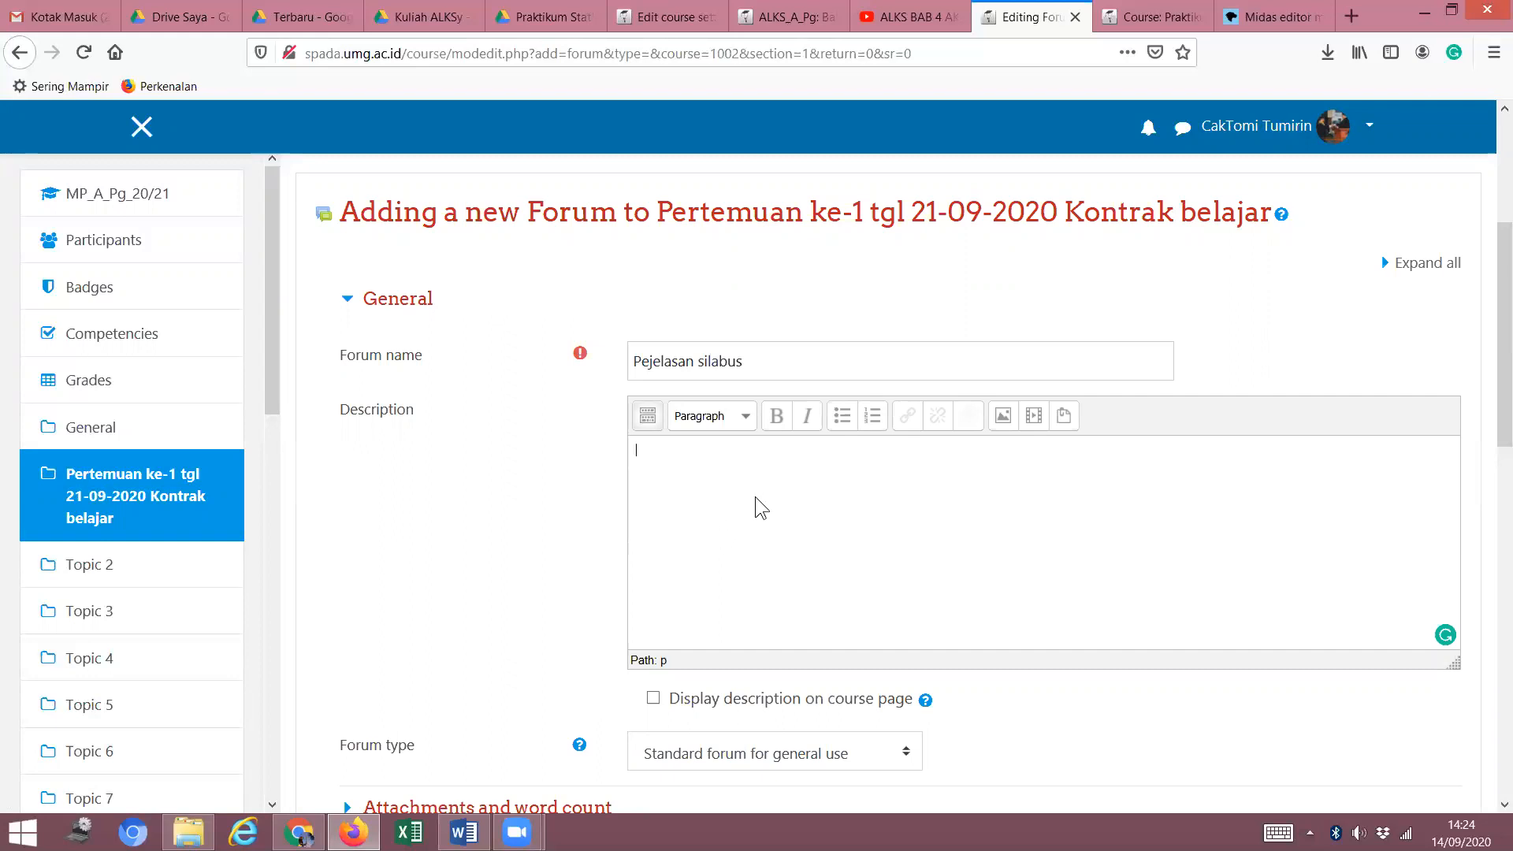
{"action": "type", "text": "Berkut"}
{"action": "type", "text": "t"}
{"action": "key", "text": "BackSpace"}
{"action": "key", "text": "BackSpace"}
{"action": "key", "text": "BackSpace"}
{"action": "type", "text": "ut"}
{"action": "key", "text": "BackSpace"}
{"action": "key", "text": "BackSpace"}
{"action": "key", "text": "BackSpace"}
{"action": "type", "text": "ikut ini adalah pe"}
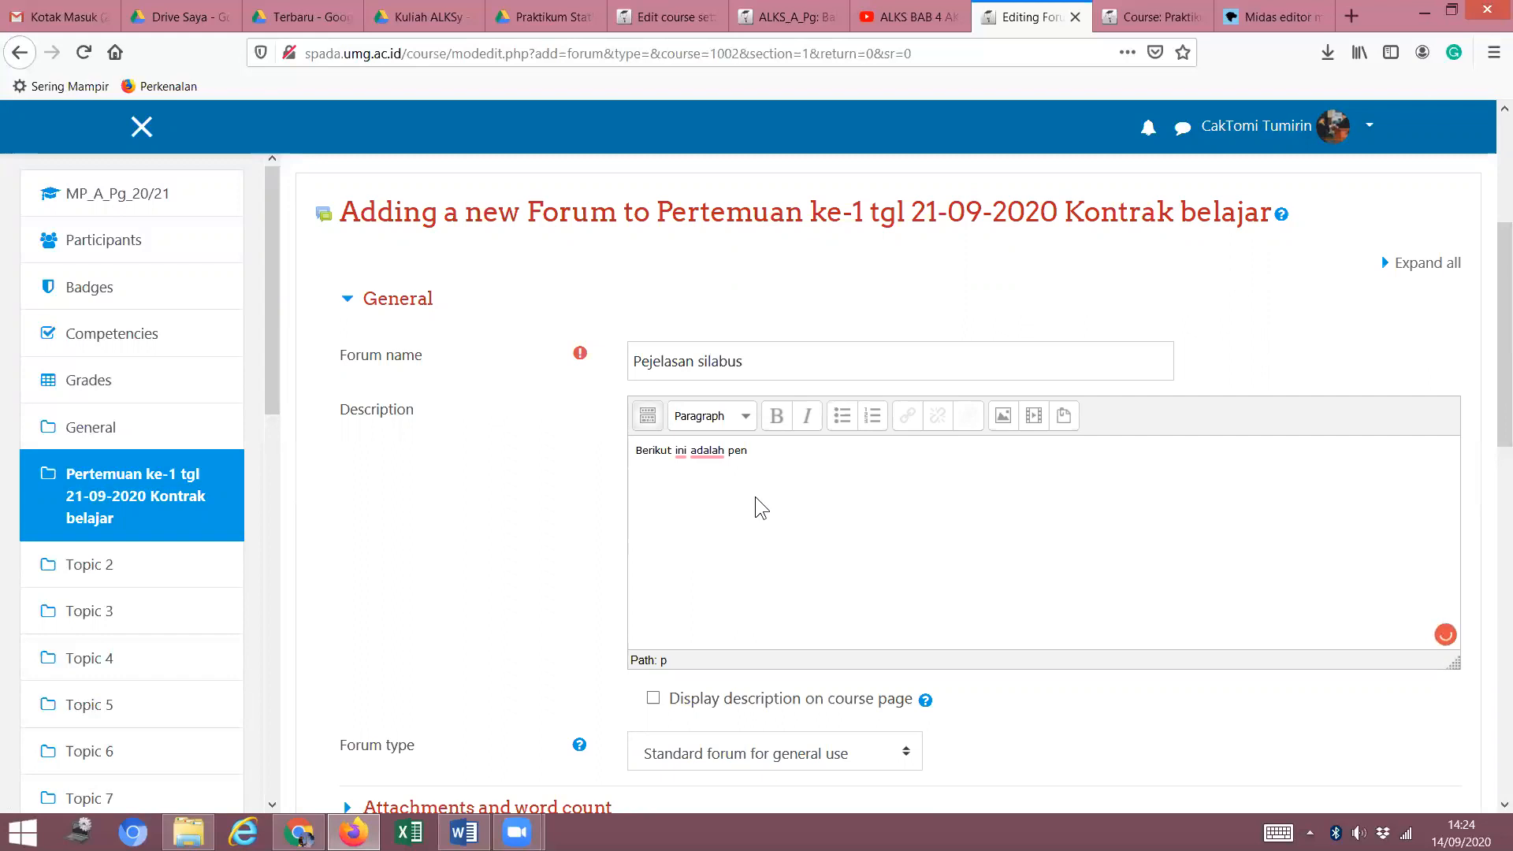
{"action": "type", "text": "njelasan silabur materi kuliah"}
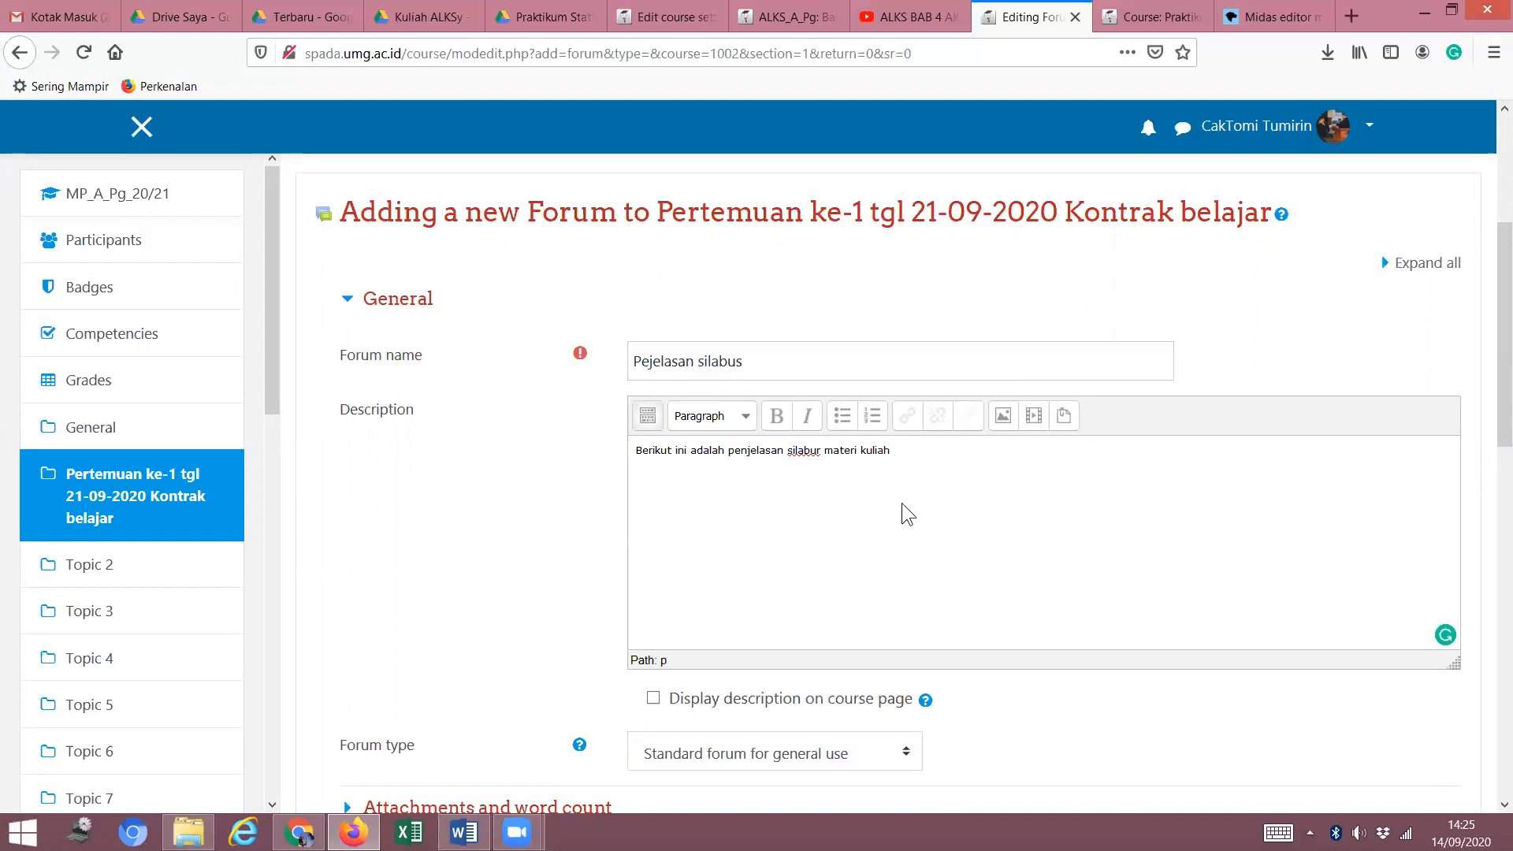
{"action": "left_click", "coordinate": [1156, 19]}
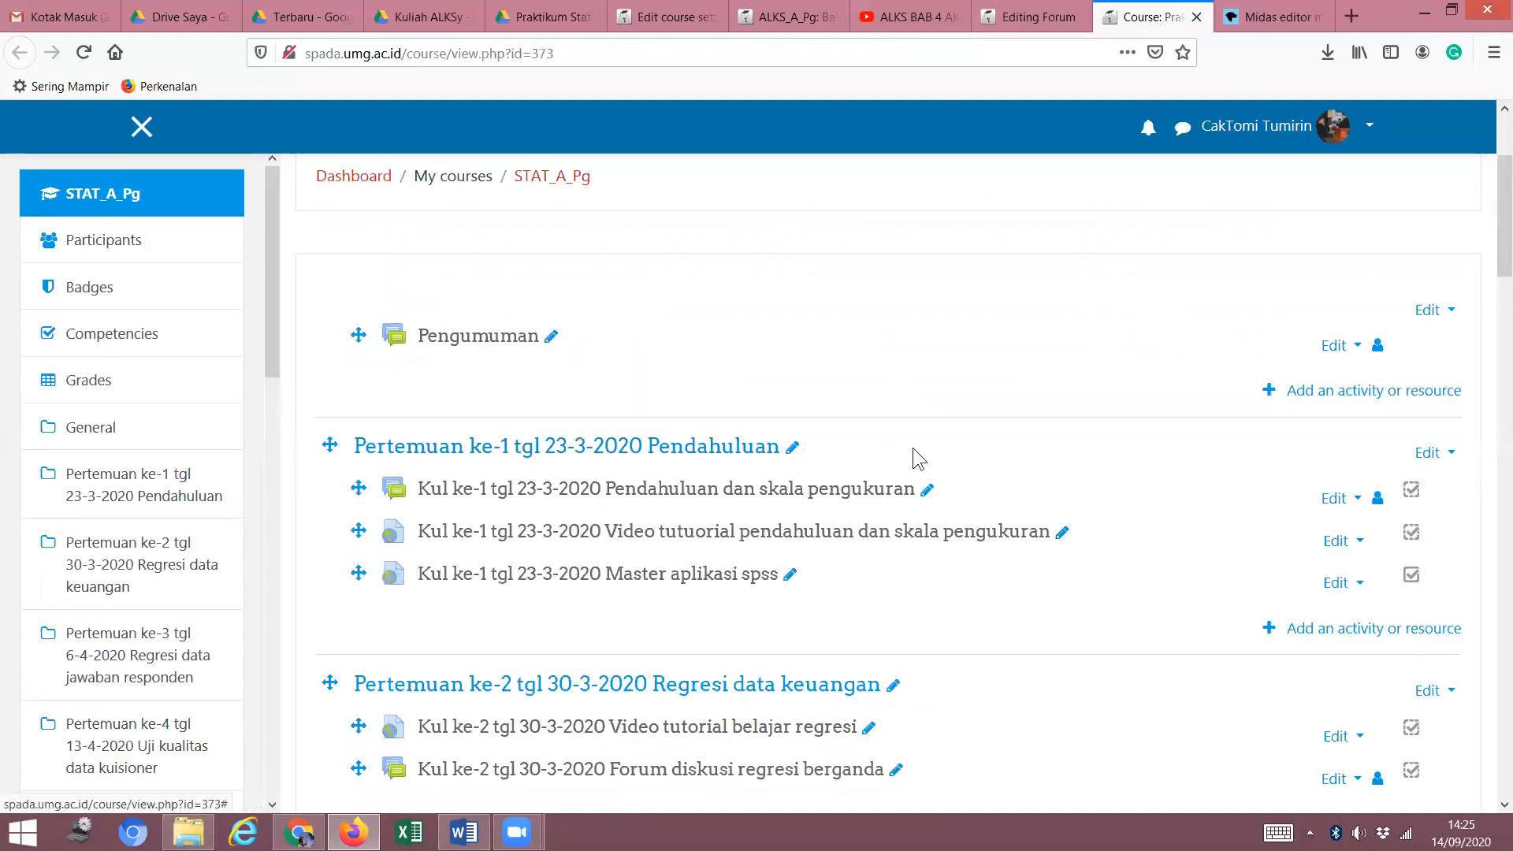
Look through STAT_A_Pg's early meetings, checking the ke-2 tutorial video and ke-1 introduction forum.
{"action": "scroll", "coordinate": [678, 472], "scroll_direction": "down", "scroll_amount": 2}
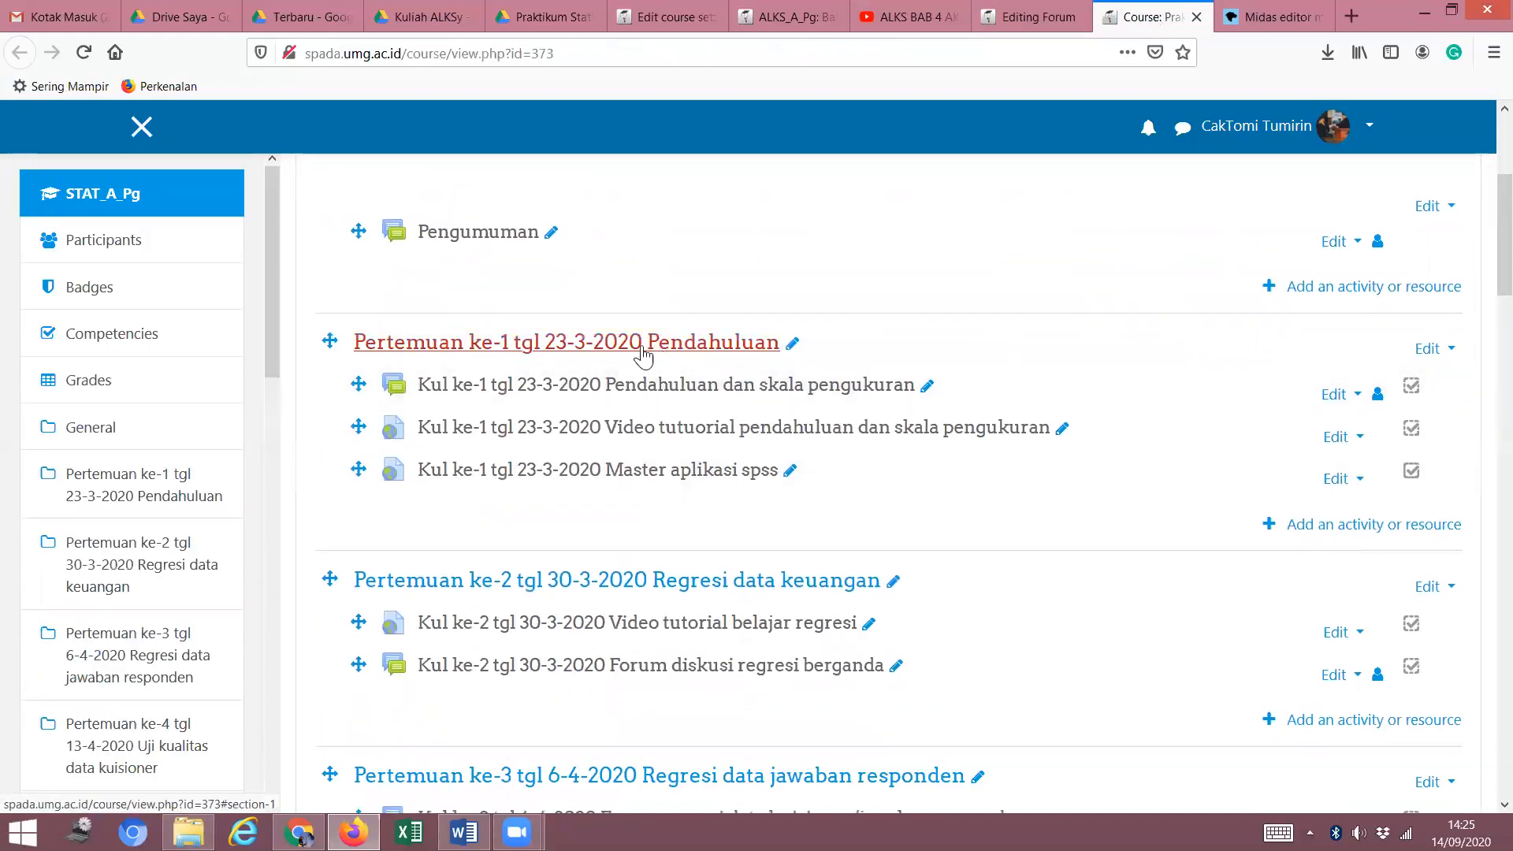
{"action": "left_click", "coordinate": [622, 344]}
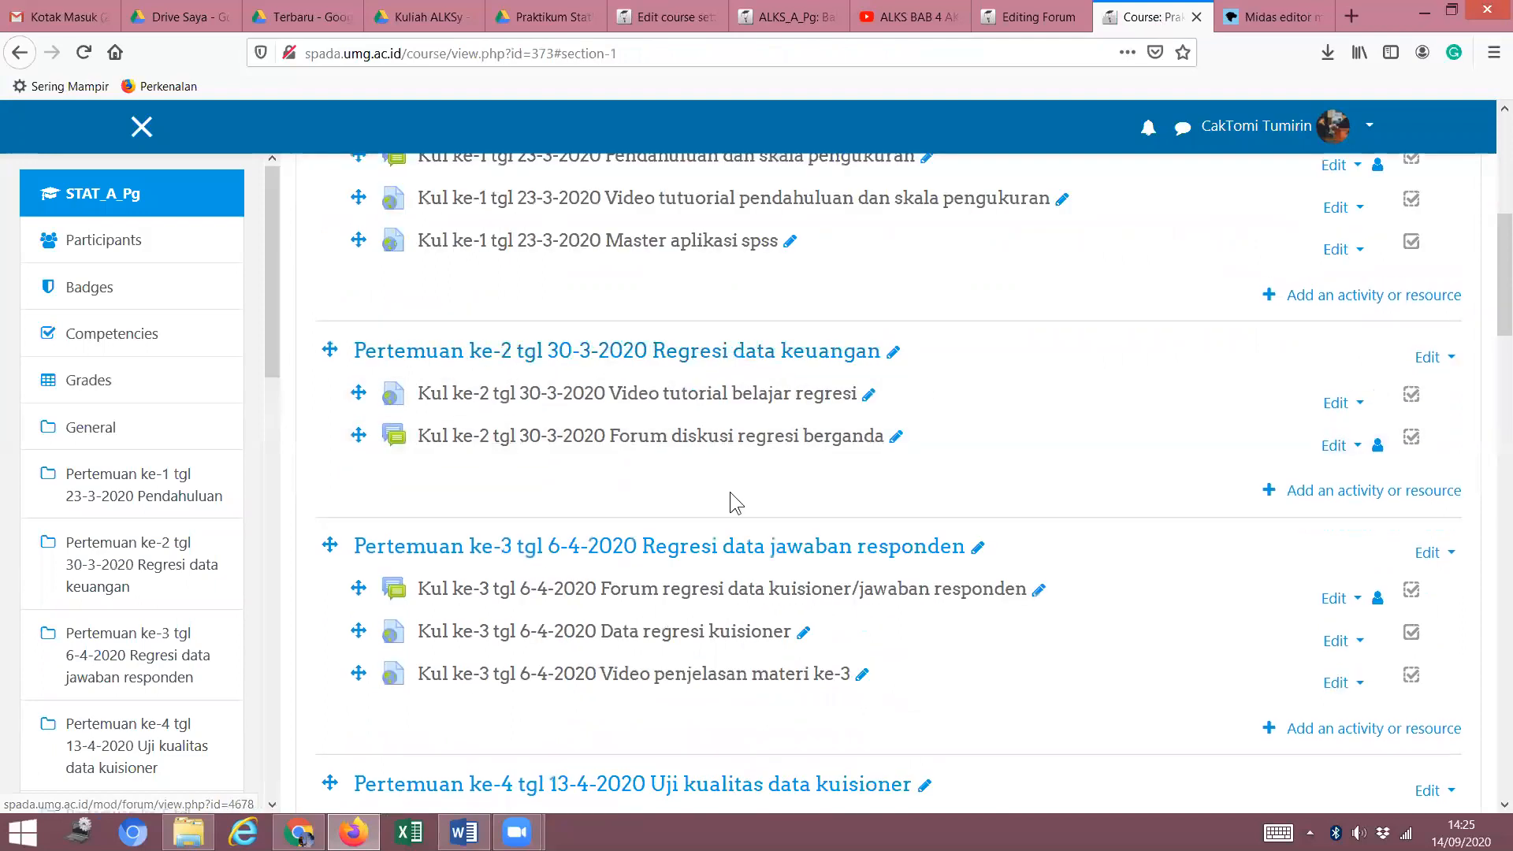
{"action": "scroll", "coordinate": [771, 471], "scroll_direction": "up", "scroll_amount": 8}
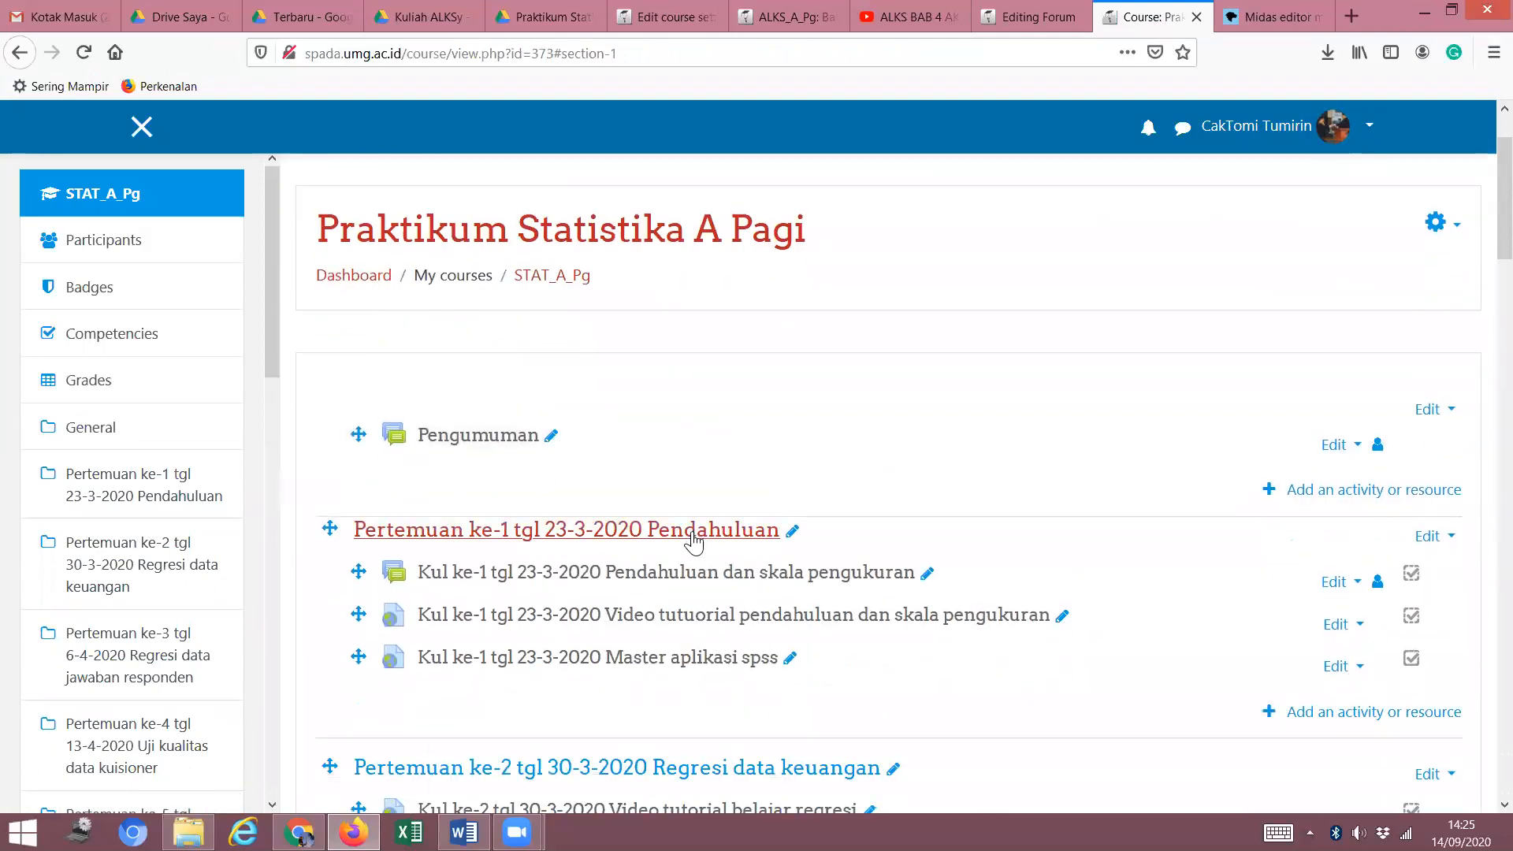
{"action": "scroll", "coordinate": [693, 542], "scroll_direction": "down", "scroll_amount": 10}
{"action": "scroll", "coordinate": [714, 526], "scroll_direction": "up", "scroll_amount": 5}
{"action": "left_click", "coordinate": [632, 400]}
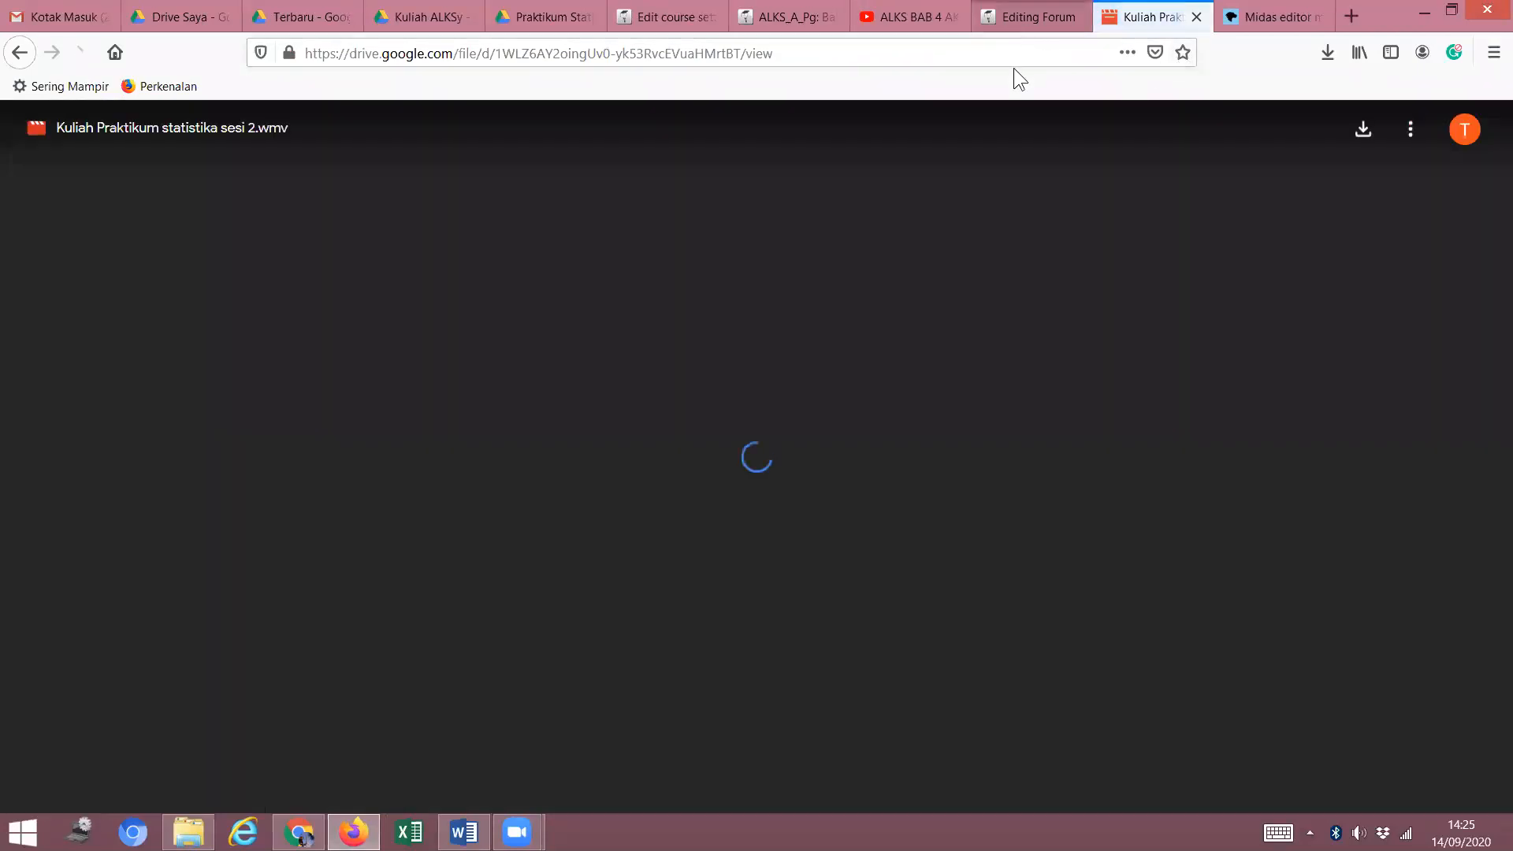
{"action": "left_click", "coordinate": [20, 52]}
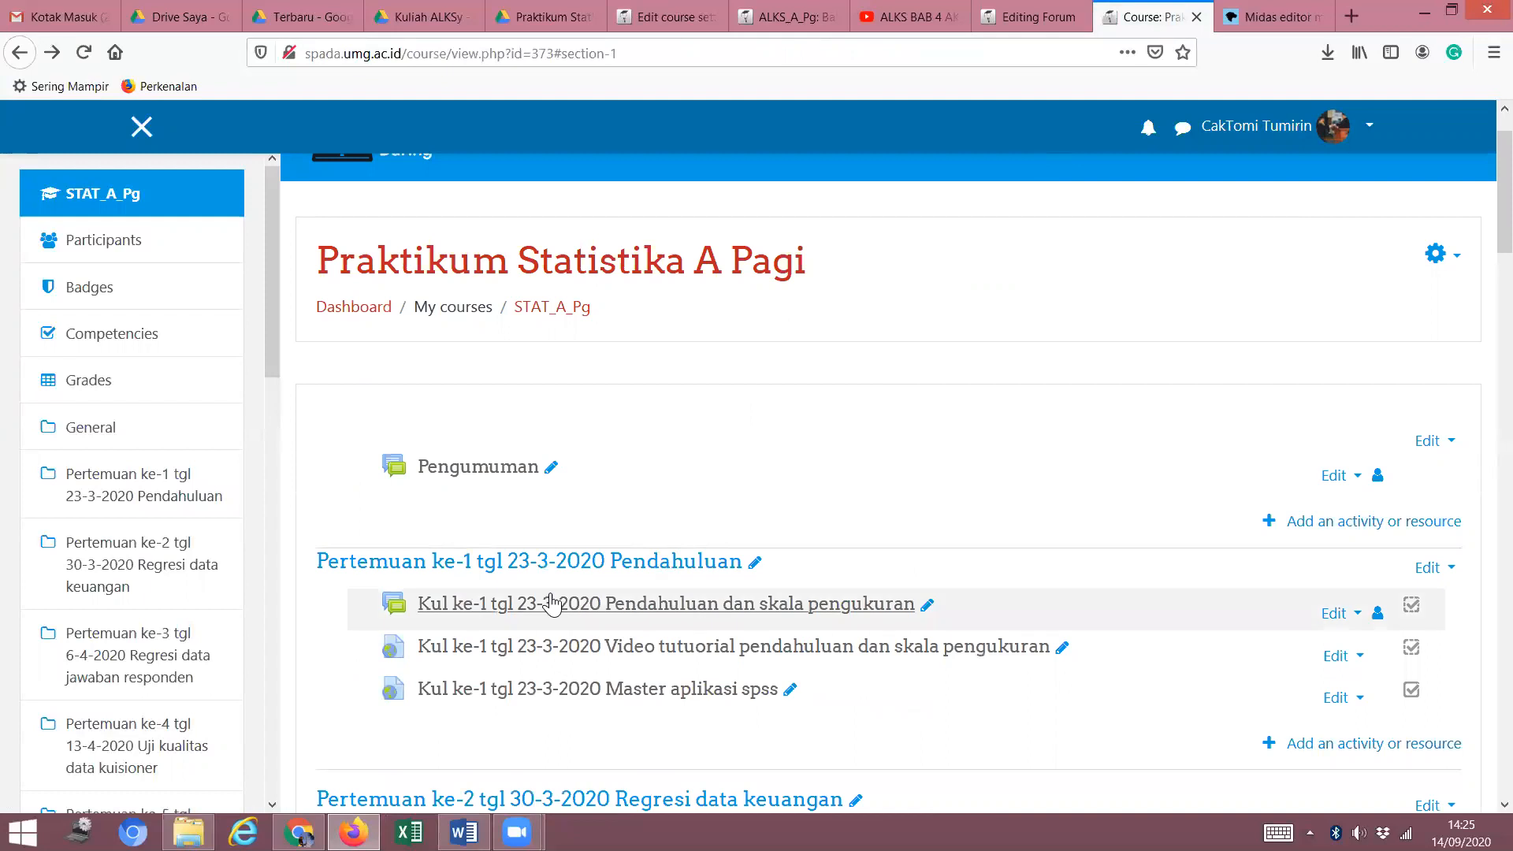
{"action": "left_click_drag", "start_coordinate": [556, 602], "coordinate": [567, 592]}
{"action": "scroll", "coordinate": [671, 340], "scroll_direction": "up", "scroll_amount": 1}
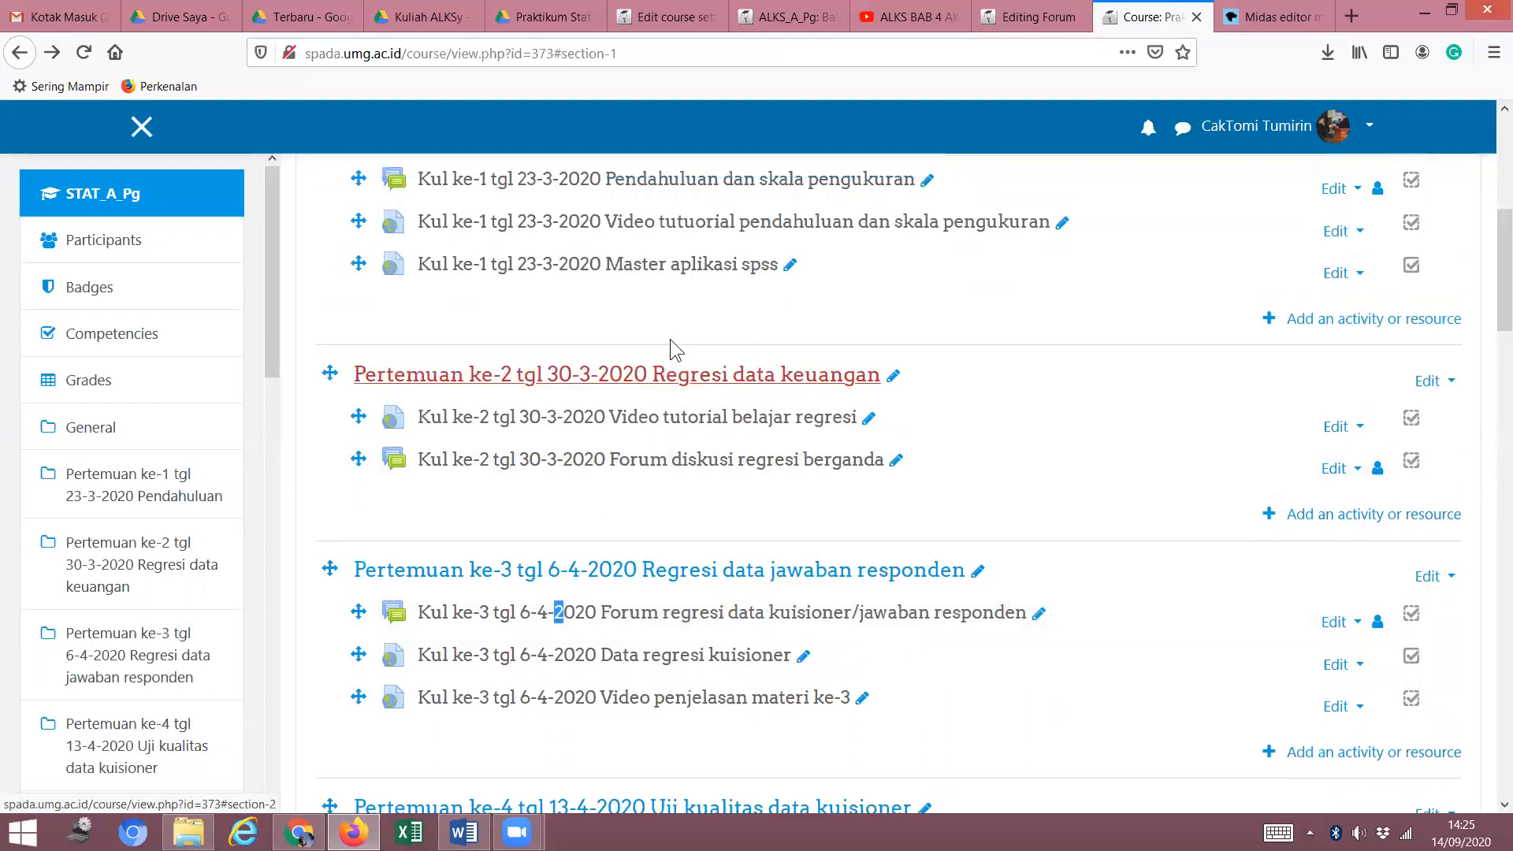
{"action": "scroll", "coordinate": [670, 349], "scroll_direction": "up", "scroll_amount": 3}
{"action": "left_click", "coordinate": [709, 364]}
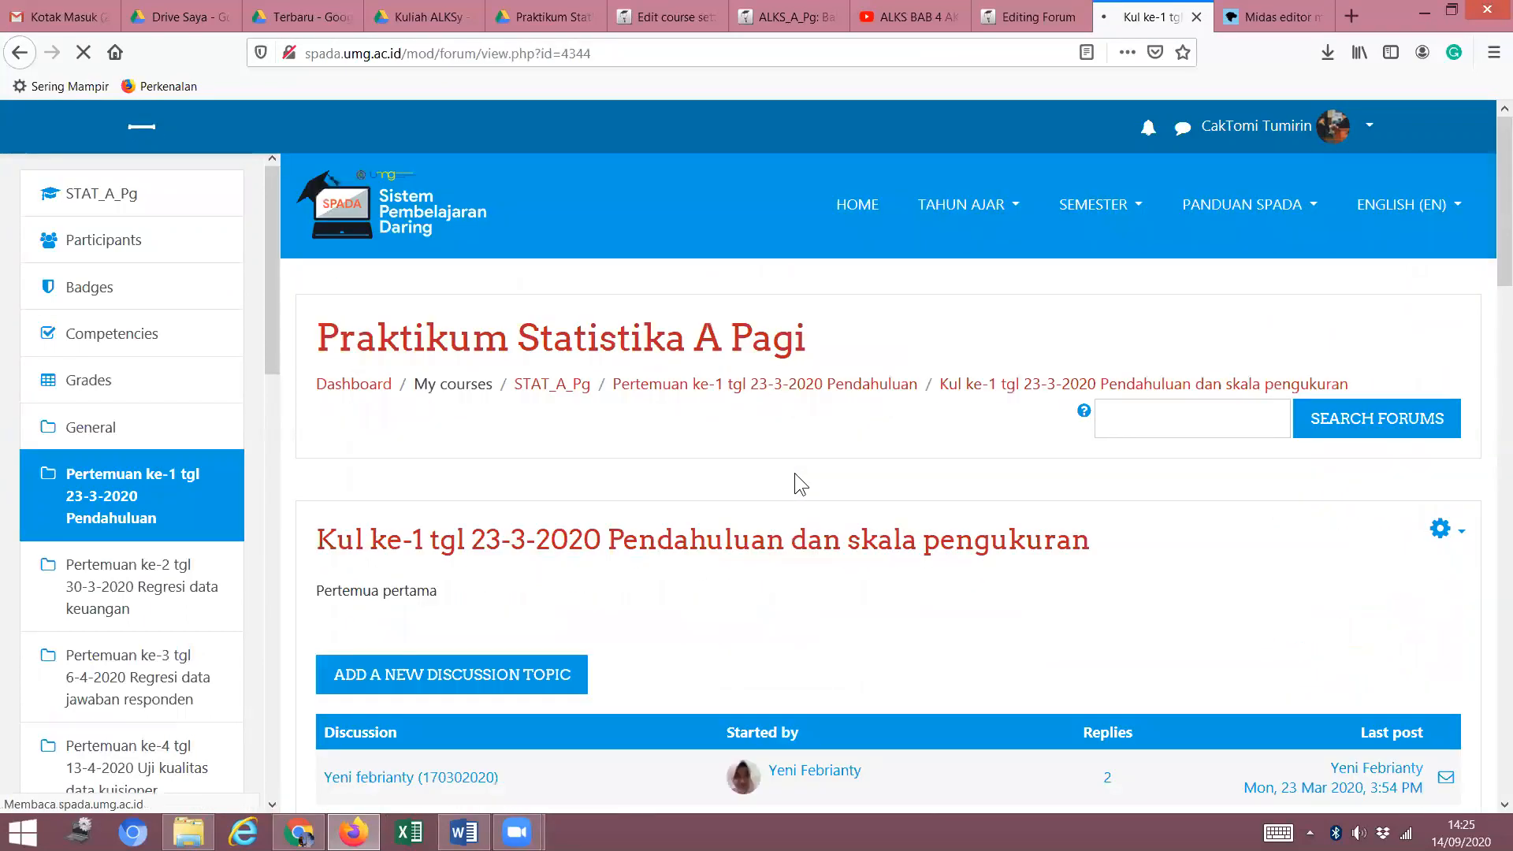
{"action": "scroll", "coordinate": [655, 545], "scroll_direction": "down", "scroll_amount": 5}
{"action": "scroll", "coordinate": [656, 545], "scroll_direction": "up", "scroll_amount": 5}
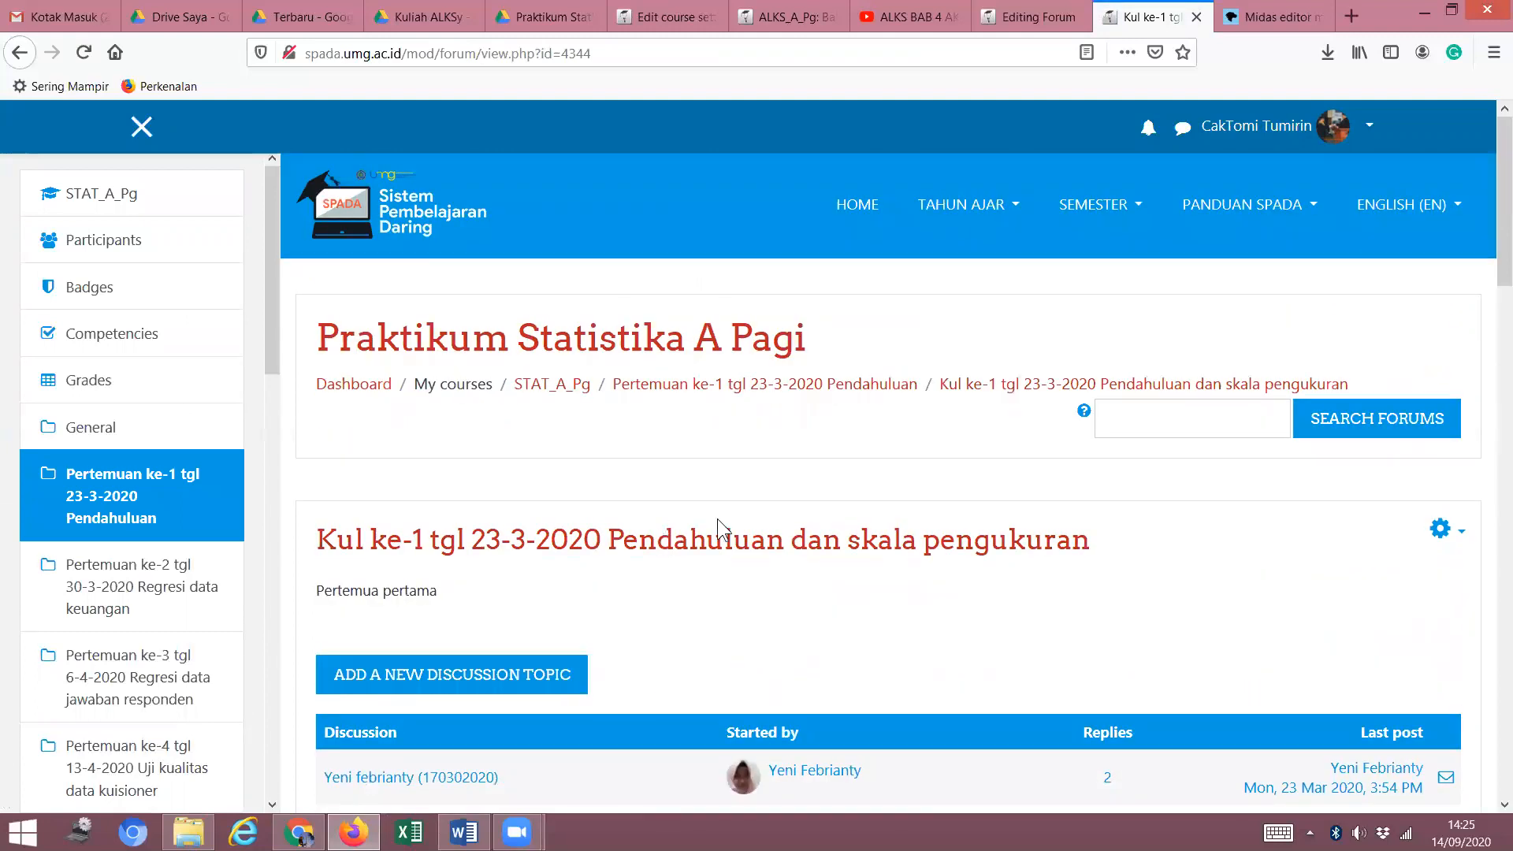
{"action": "scroll", "coordinate": [666, 522], "scroll_direction": "down", "scroll_amount": 1}
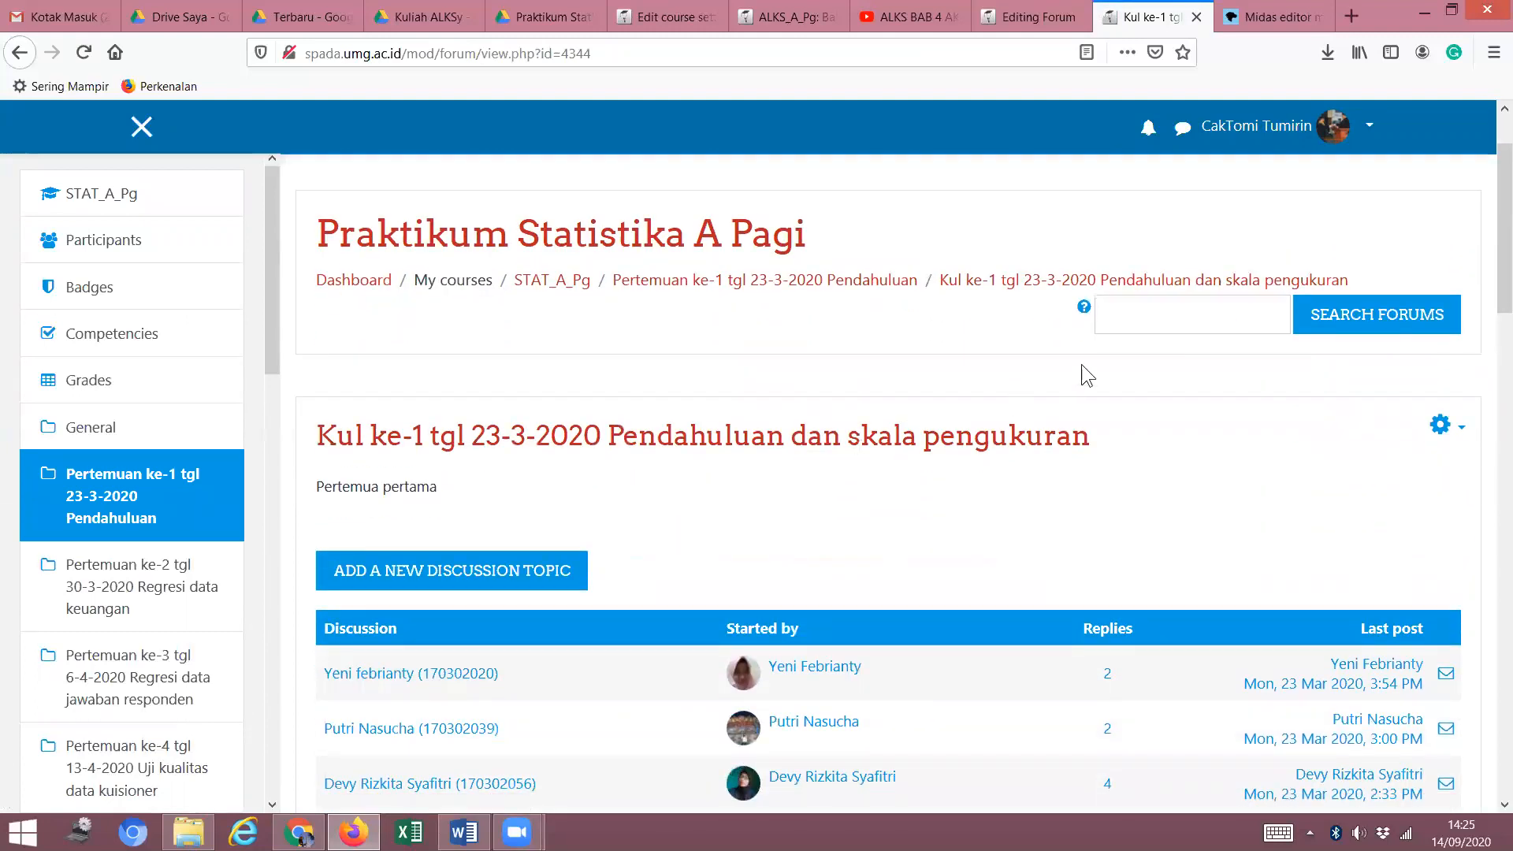
{"action": "scroll", "coordinate": [709, 481], "scroll_direction": "down", "scroll_amount": 3}
{"action": "scroll", "coordinate": [707, 471], "scroll_direction": "up", "scroll_amount": 2}
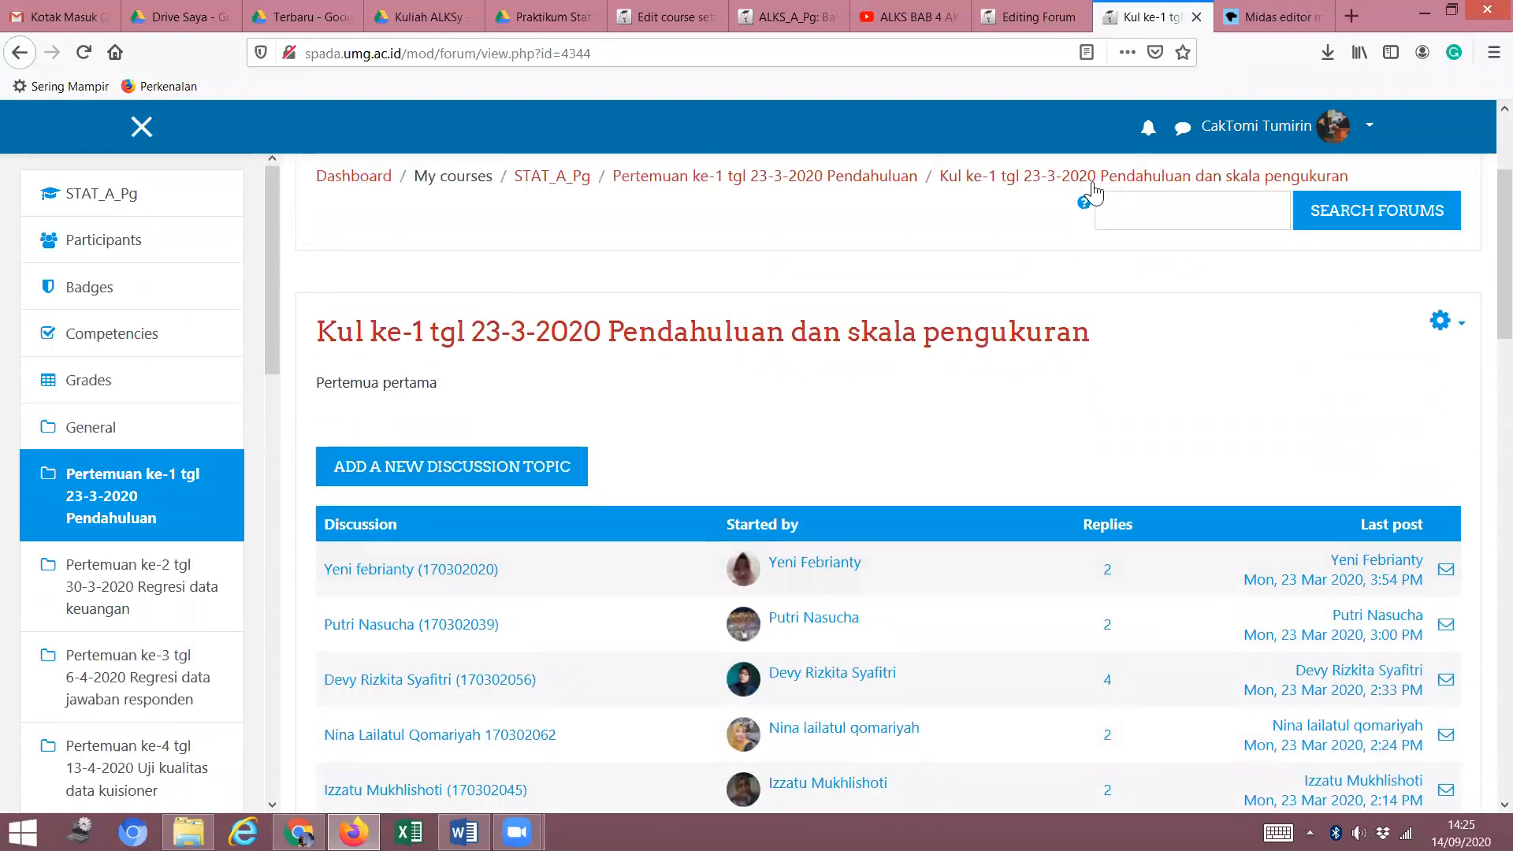
{"action": "scroll", "coordinate": [906, 316], "scroll_direction": "up", "scroll_amount": 2}
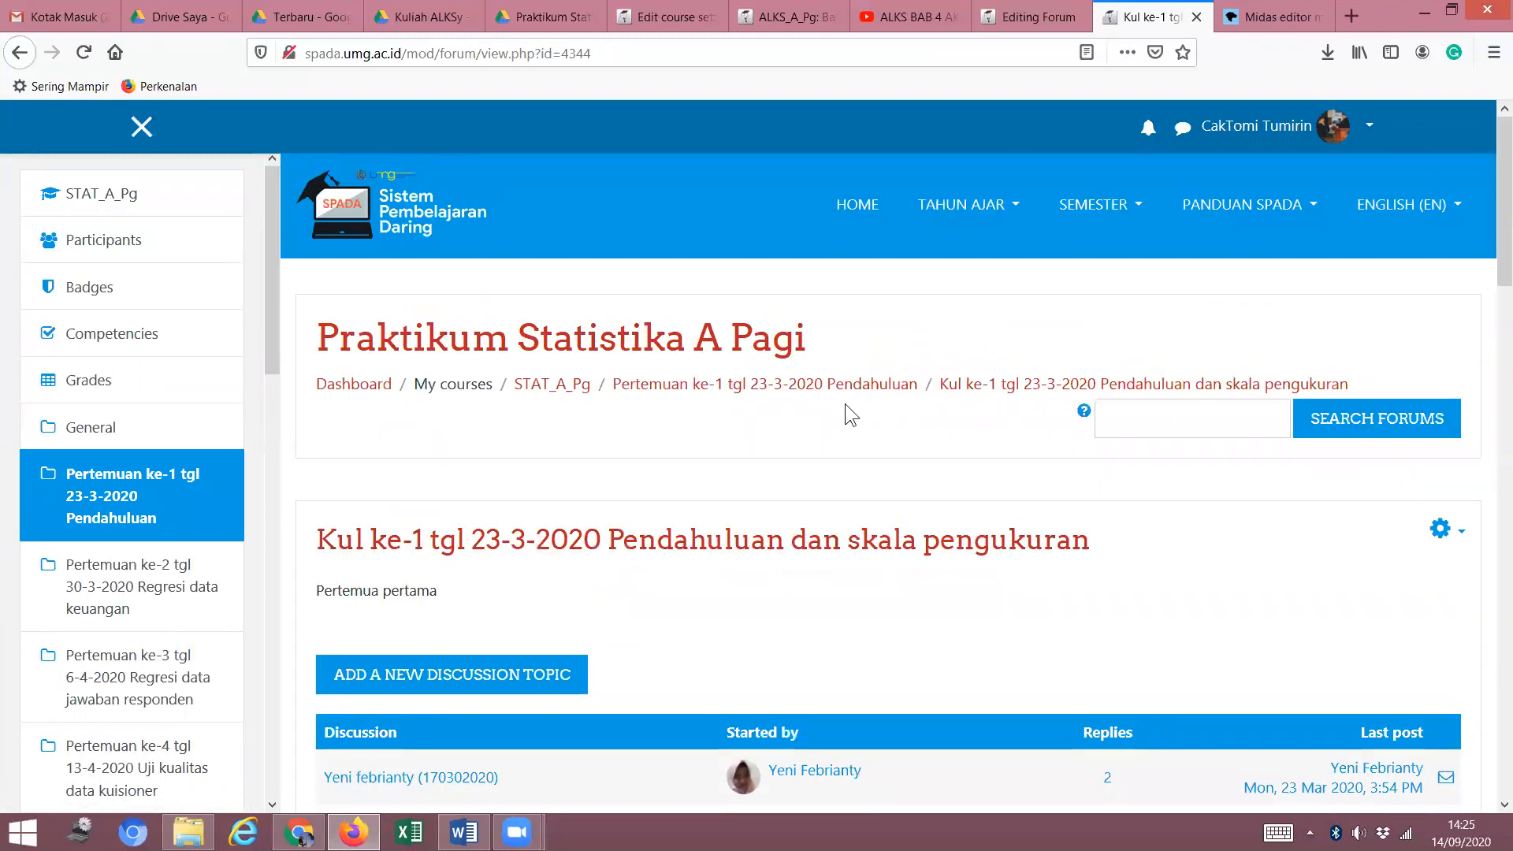
{"action": "left_click", "coordinate": [851, 392]}
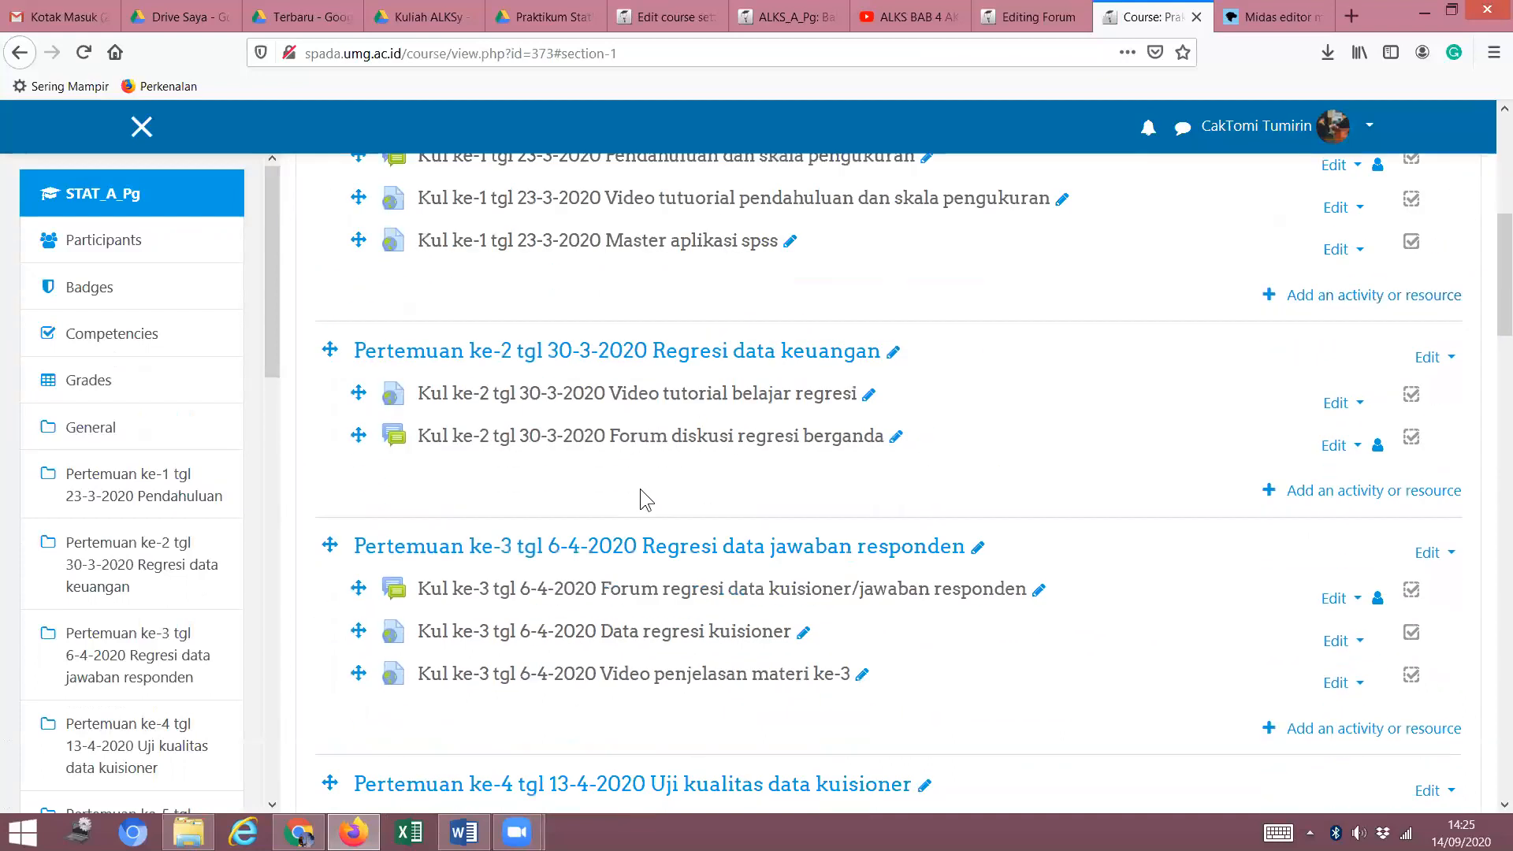
Open the STAT_A_Pg 'Kul ke 9 tgl 8-6-2020 Regresi logistik' Forum.
{"action": "scroll", "coordinate": [648, 489], "scroll_direction": "down", "scroll_amount": 5}
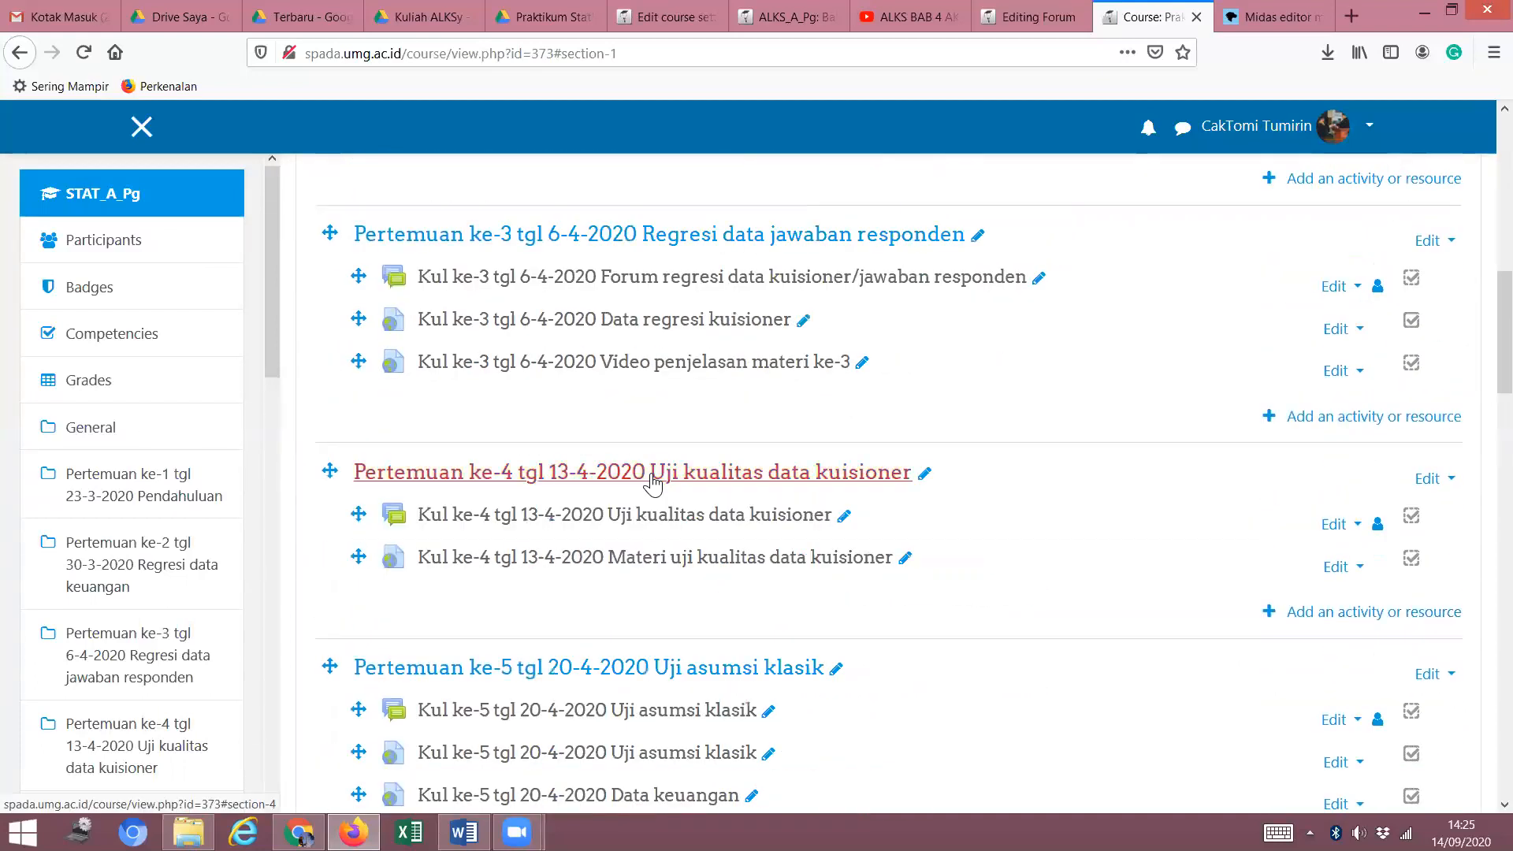
{"action": "scroll", "coordinate": [652, 482], "scroll_direction": "down", "scroll_amount": 6}
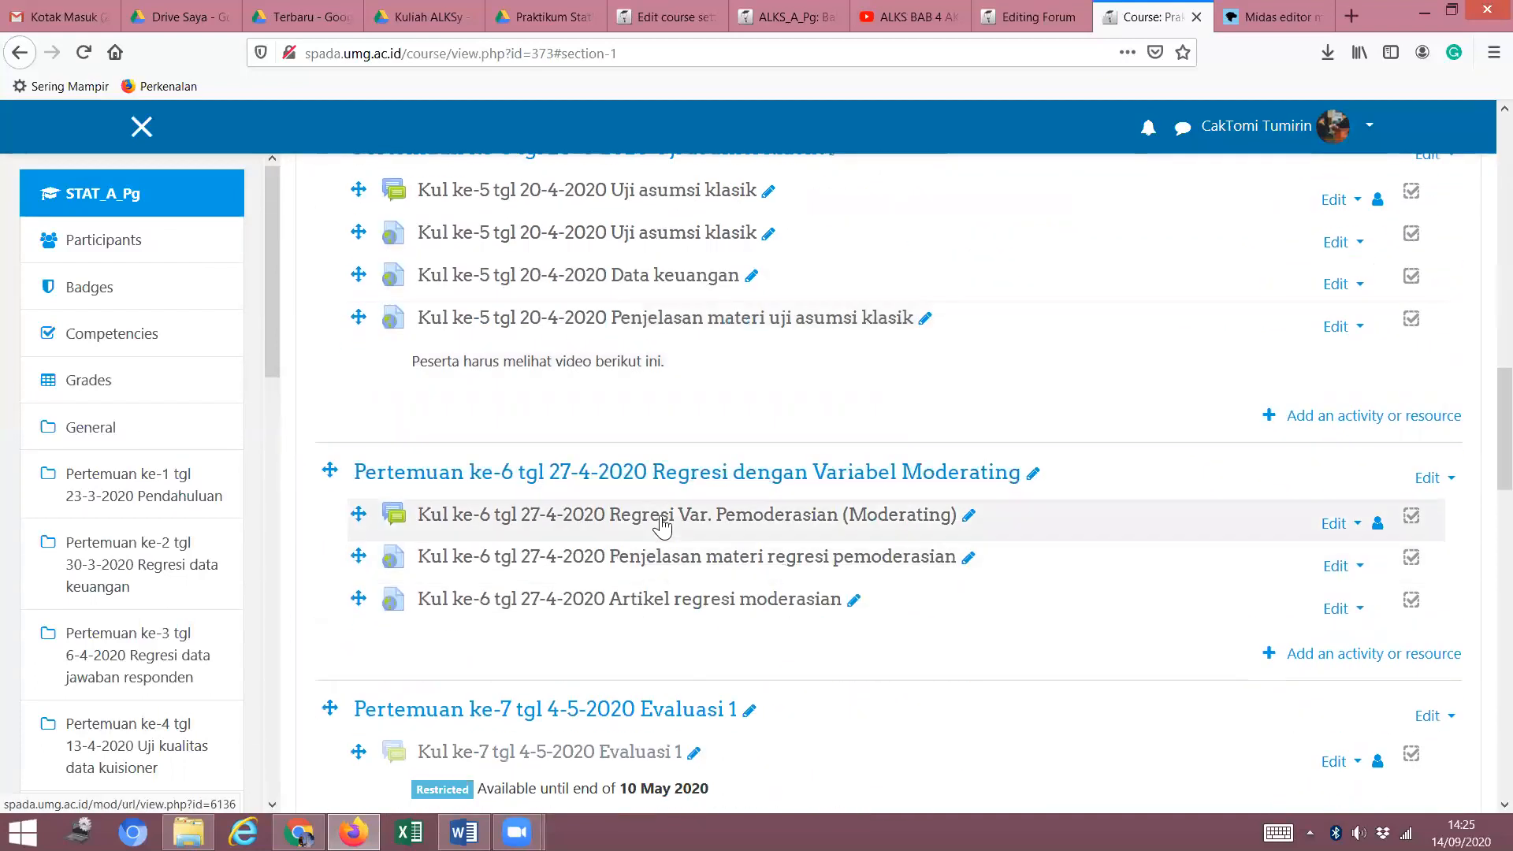
{"action": "left_click", "coordinate": [672, 482]}
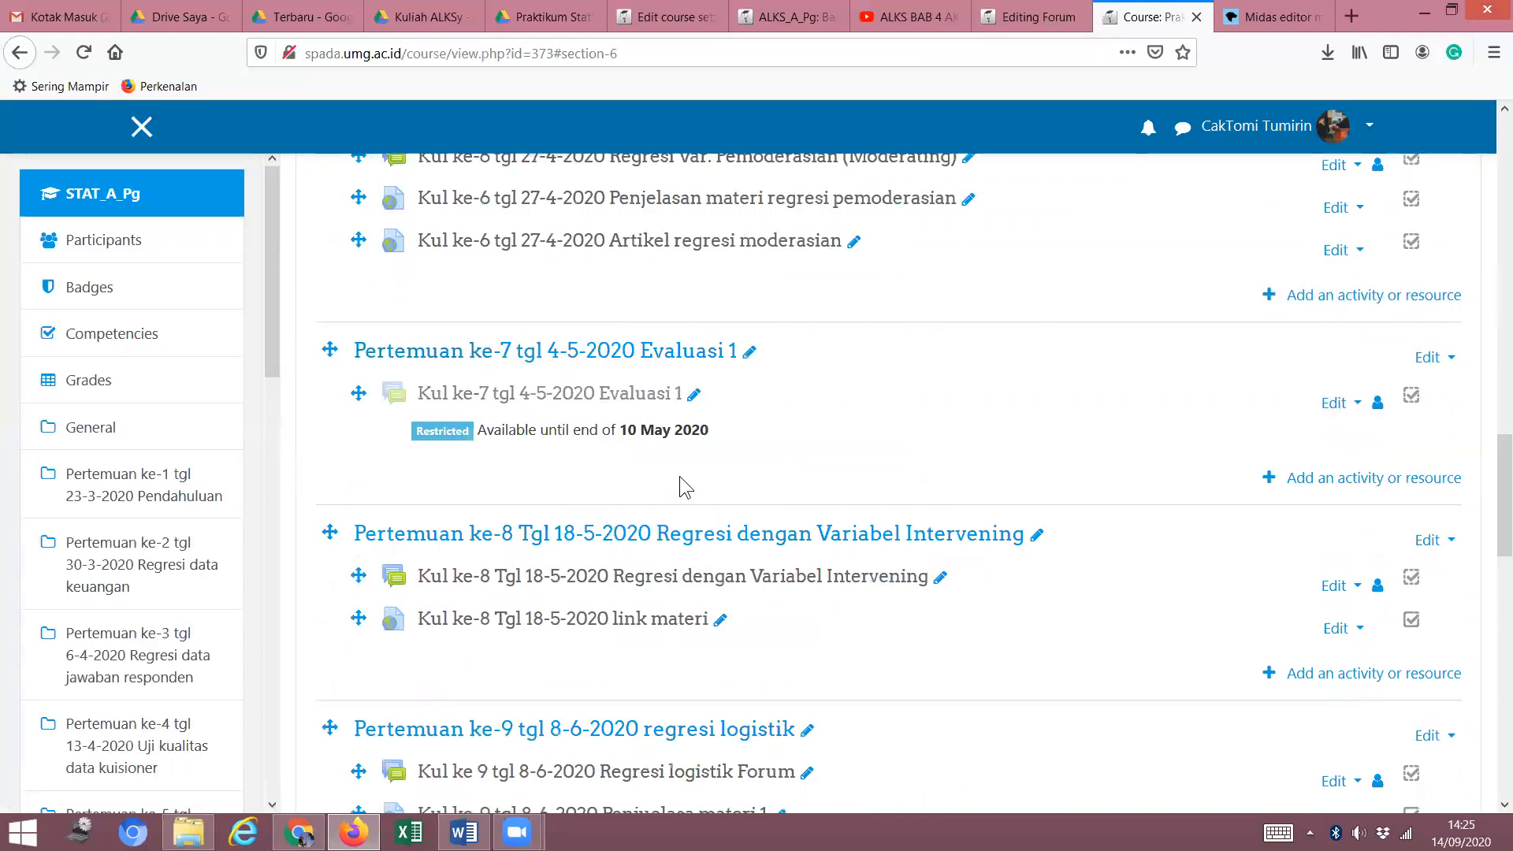
{"action": "left_click", "coordinate": [788, 536]}
{"action": "scroll", "coordinate": [682, 508], "scroll_direction": "up", "scroll_amount": 10}
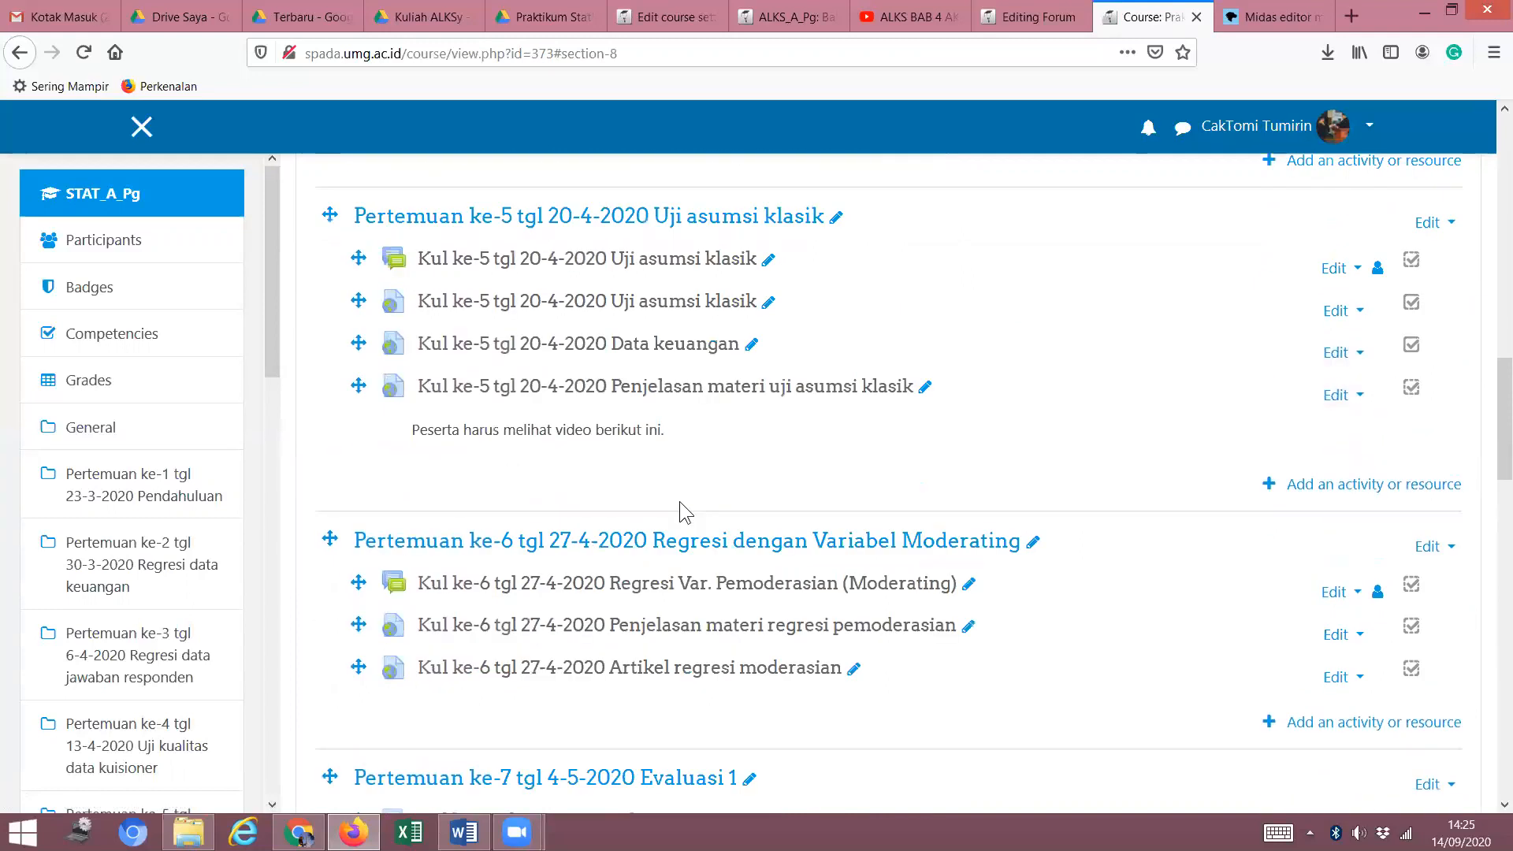
{"action": "scroll", "coordinate": [679, 504], "scroll_direction": "down", "scroll_amount": 7}
{"action": "left_click", "coordinate": [535, 669]}
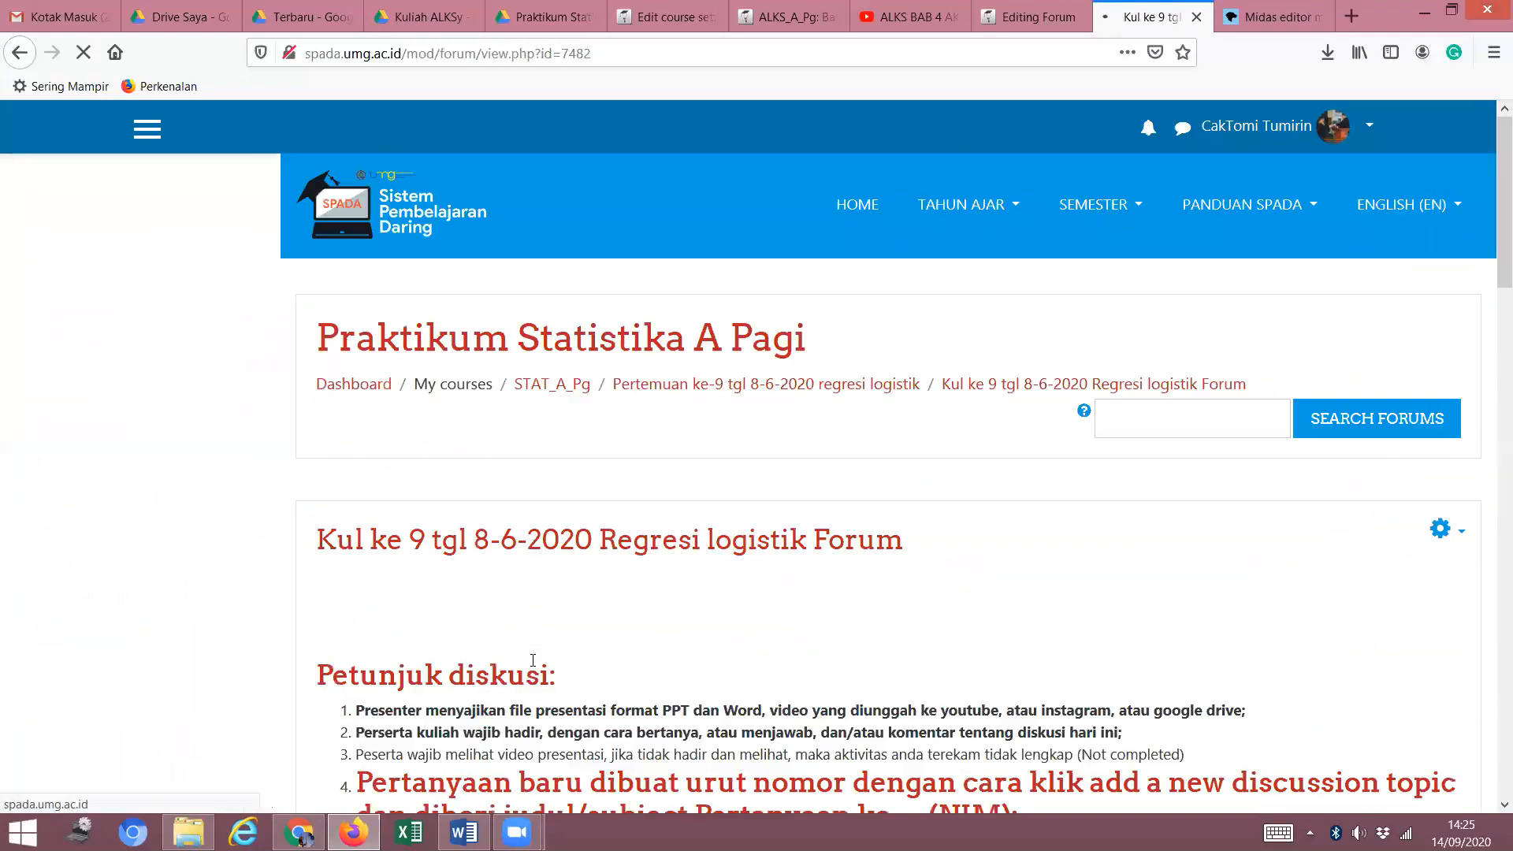
{"action": "scroll", "coordinate": [630, 559], "scroll_direction": "down", "scroll_amount": 5}
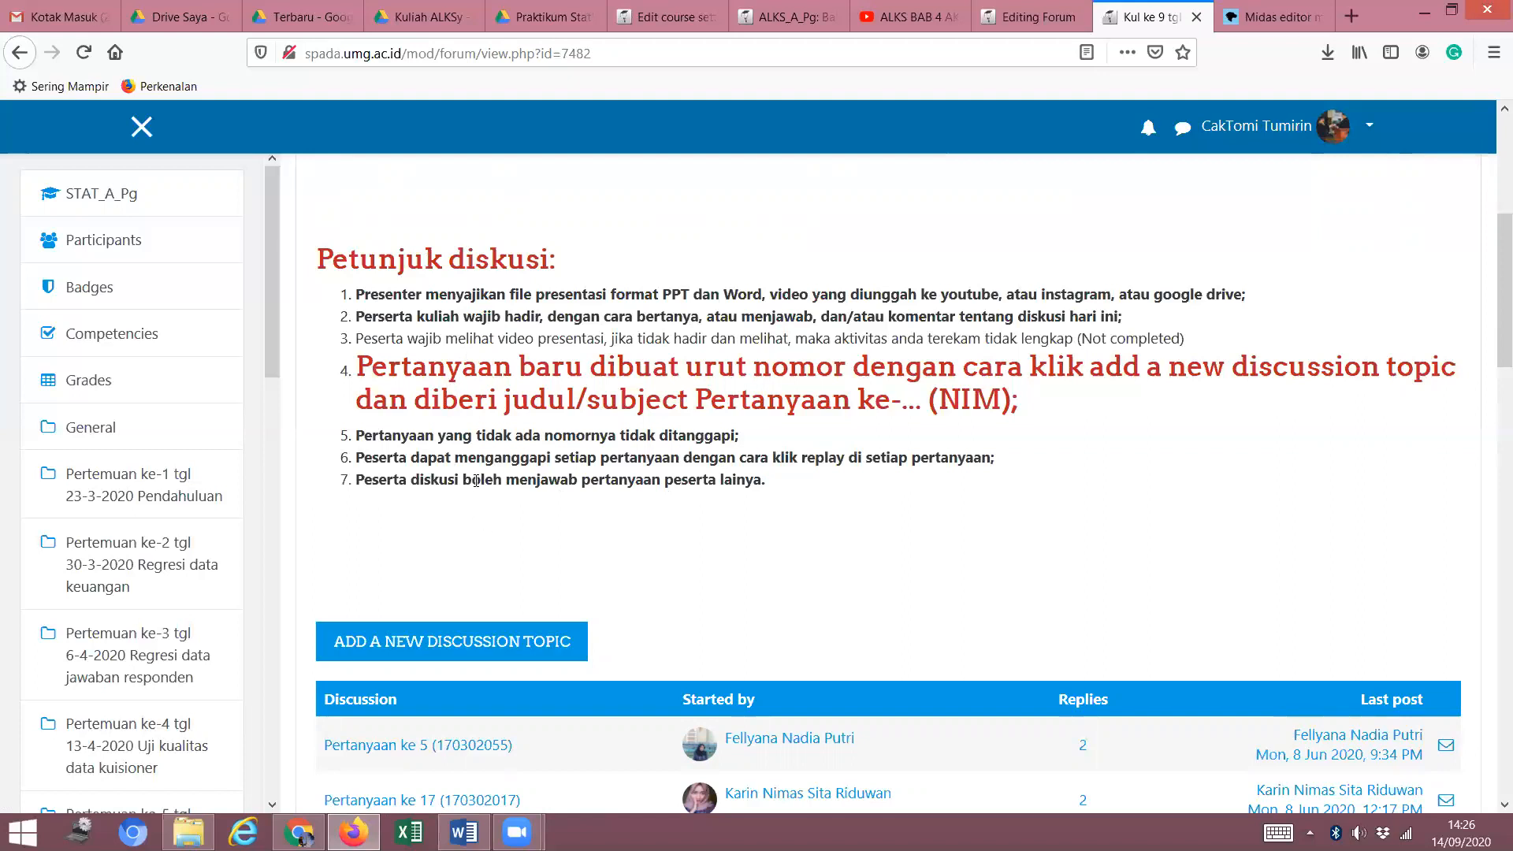
{"action": "scroll", "coordinate": [469, 454], "scroll_direction": "down", "scroll_amount": 4}
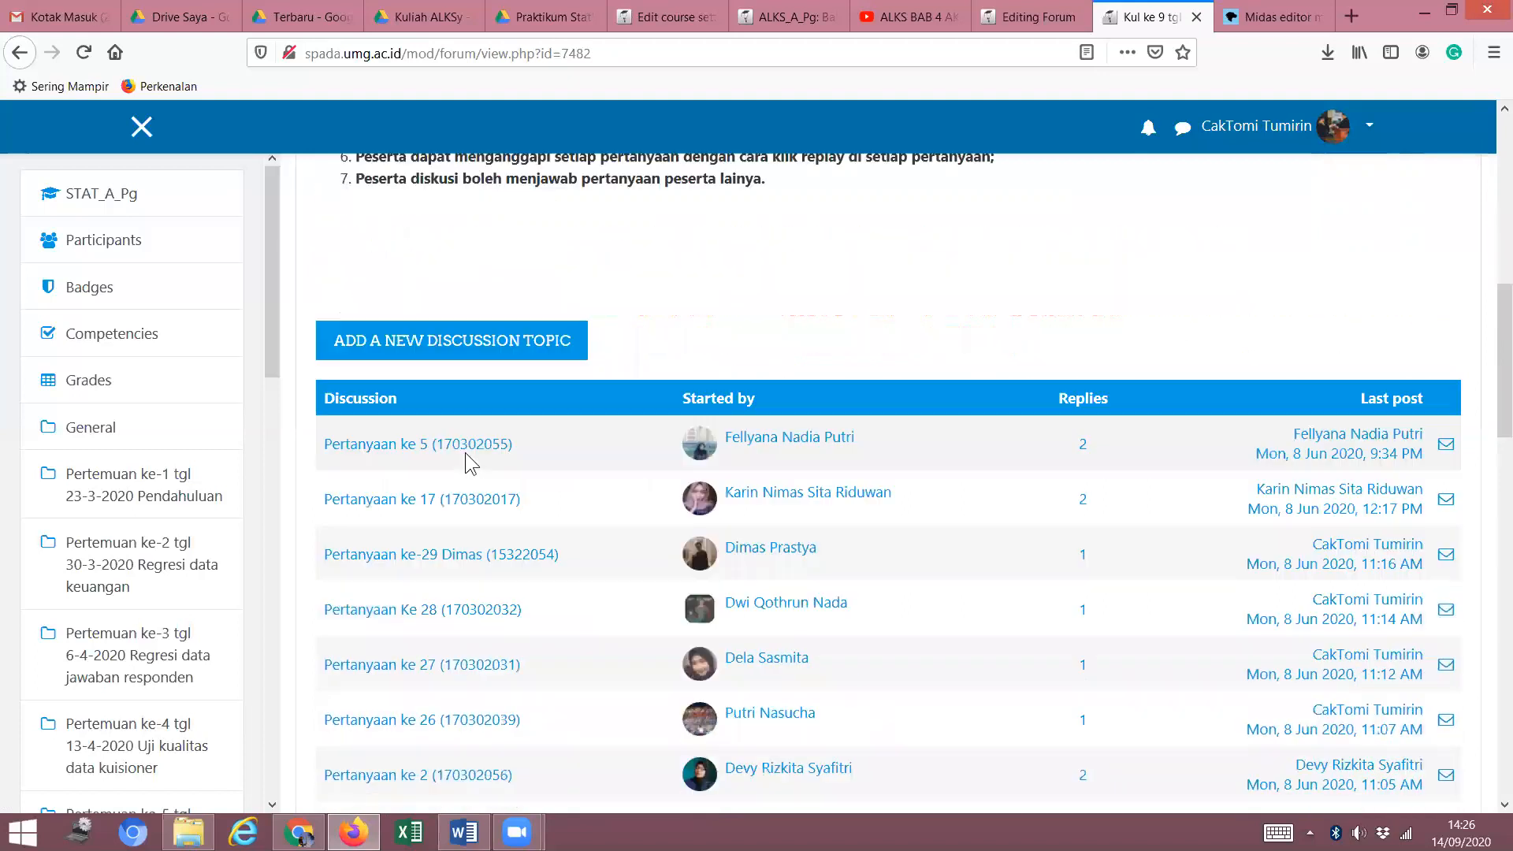
{"action": "scroll", "coordinate": [468, 445], "scroll_direction": "up", "scroll_amount": 6}
Copy the Petunjuk diskusi heading and its seven discussion rules.
{"action": "left_click_drag", "start_coordinate": [774, 688], "coordinate": [306, 464]}
{"action": "right_click", "coordinate": [461, 466]}
{"action": "left_click", "coordinate": [498, 484]}
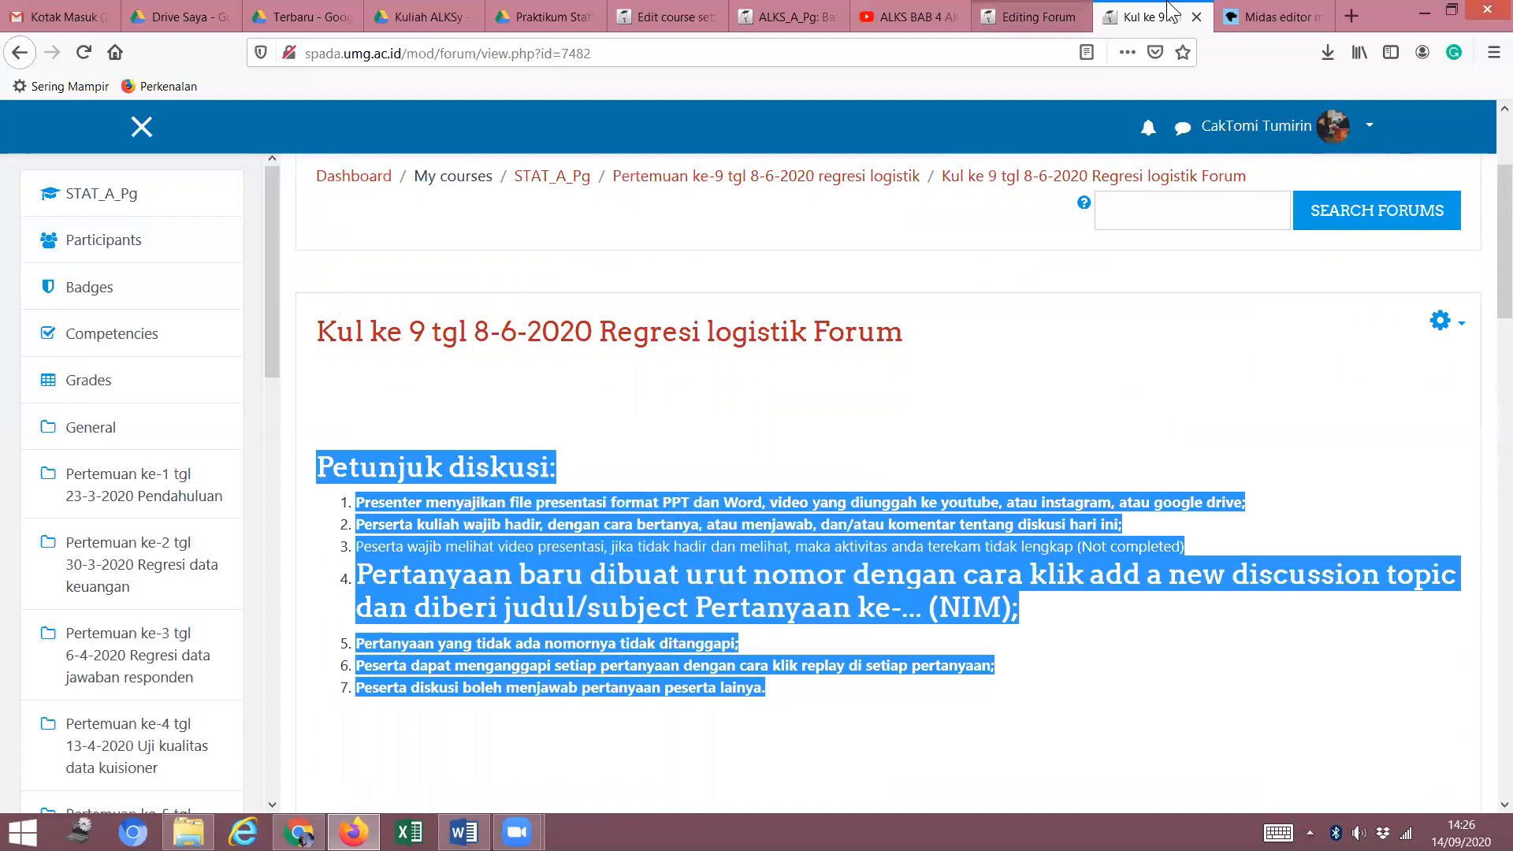
Replace the new forum's description with the pasted Petunjuk diskusi rules.
{"action": "left_click", "coordinate": [1036, 17]}
{"action": "left_click_drag", "start_coordinate": [932, 458], "coordinate": [539, 482]}
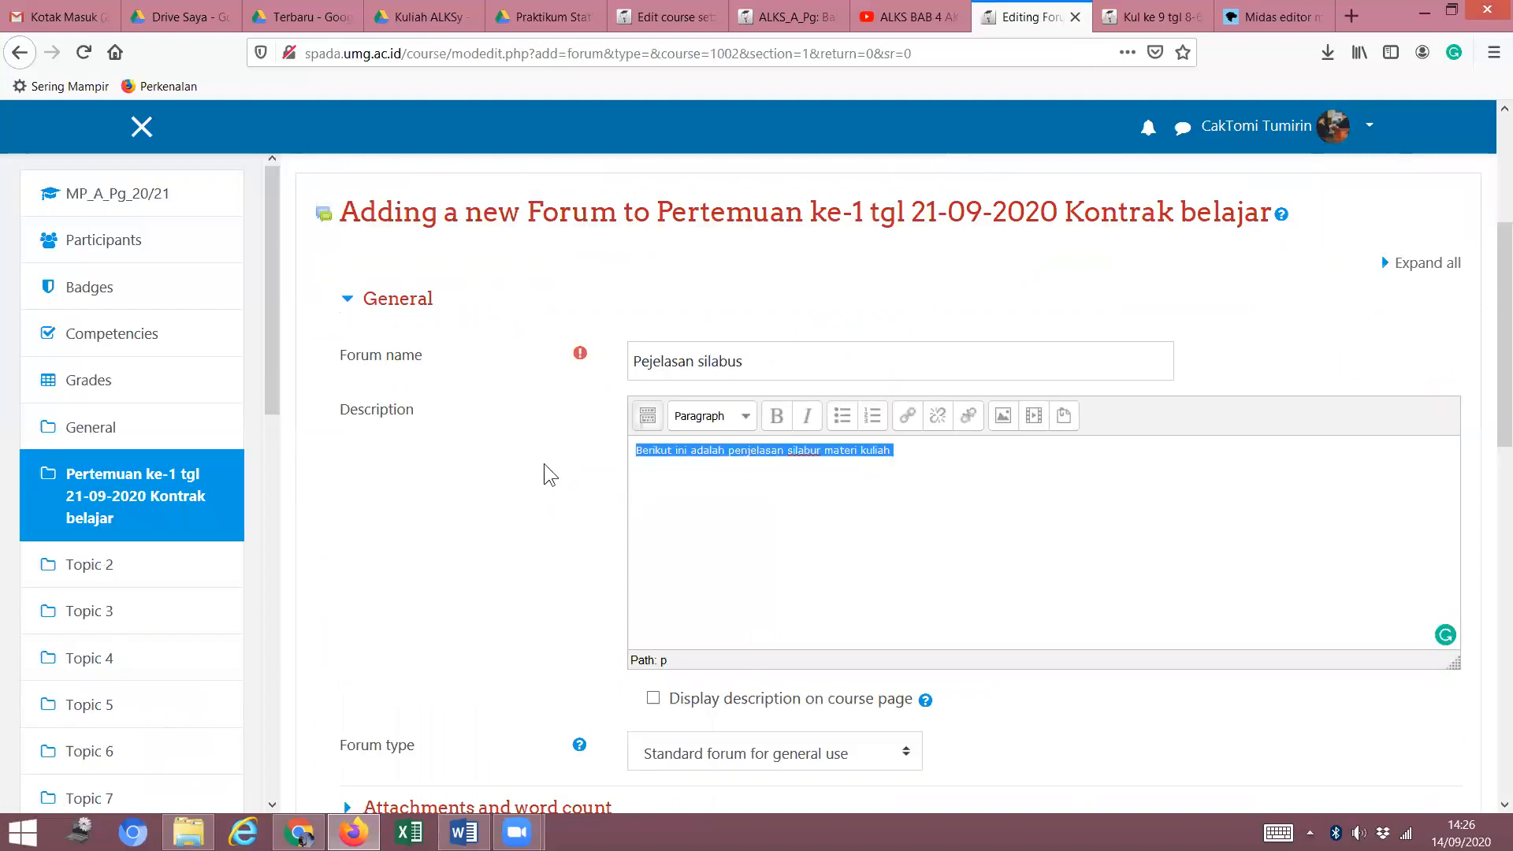
{"action": "key", "text": "ctrl+v"}
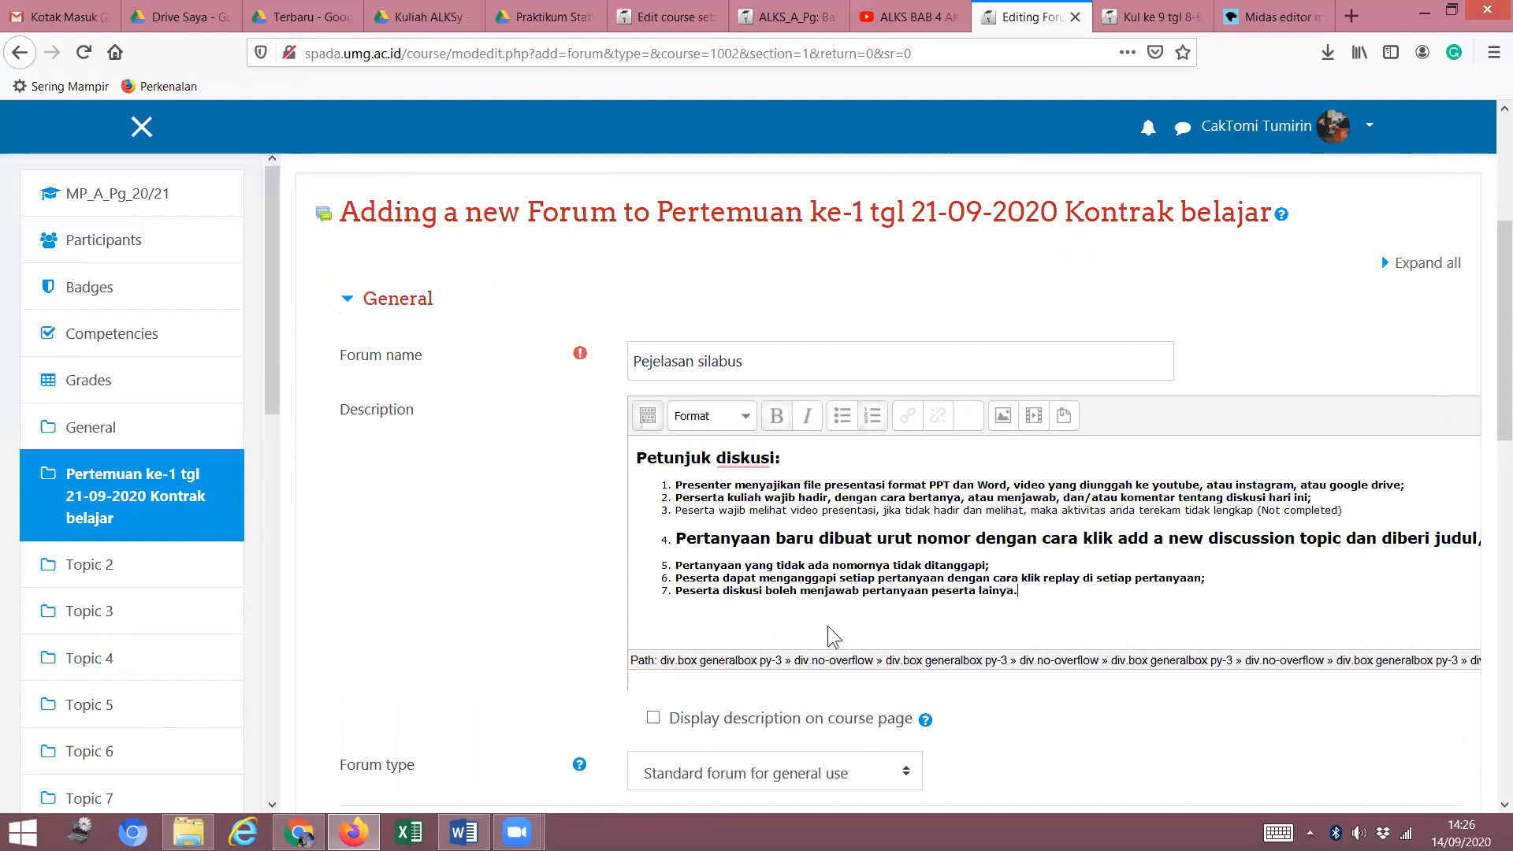
Expand the Restrict access settings, currently showing None.
{"action": "scroll", "coordinate": [856, 605], "scroll_direction": "down", "scroll_amount": 2}
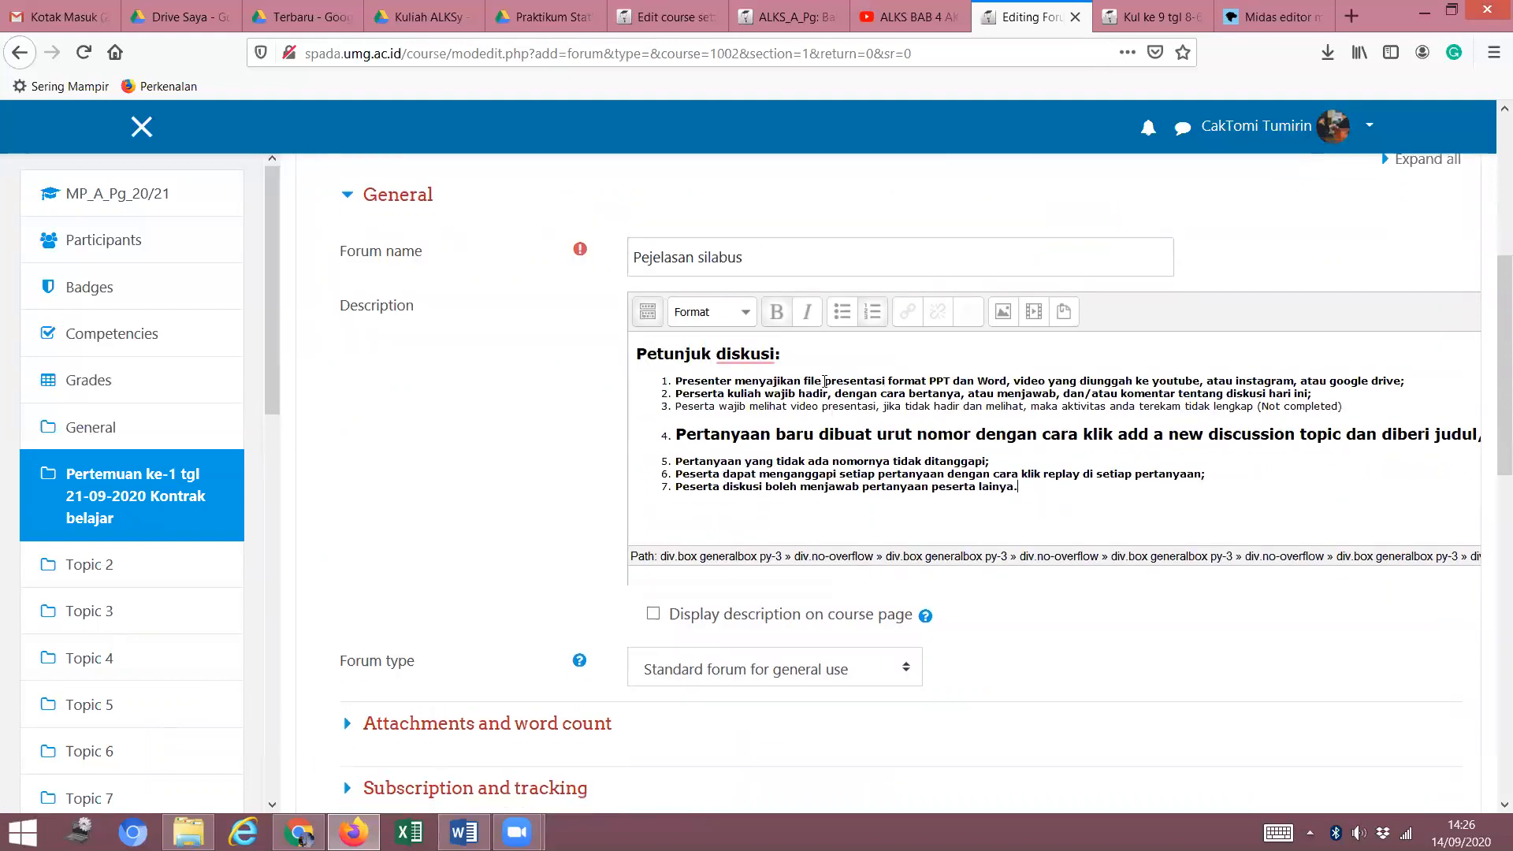
{"action": "scroll", "coordinate": [815, 418], "scroll_direction": "down", "scroll_amount": 5}
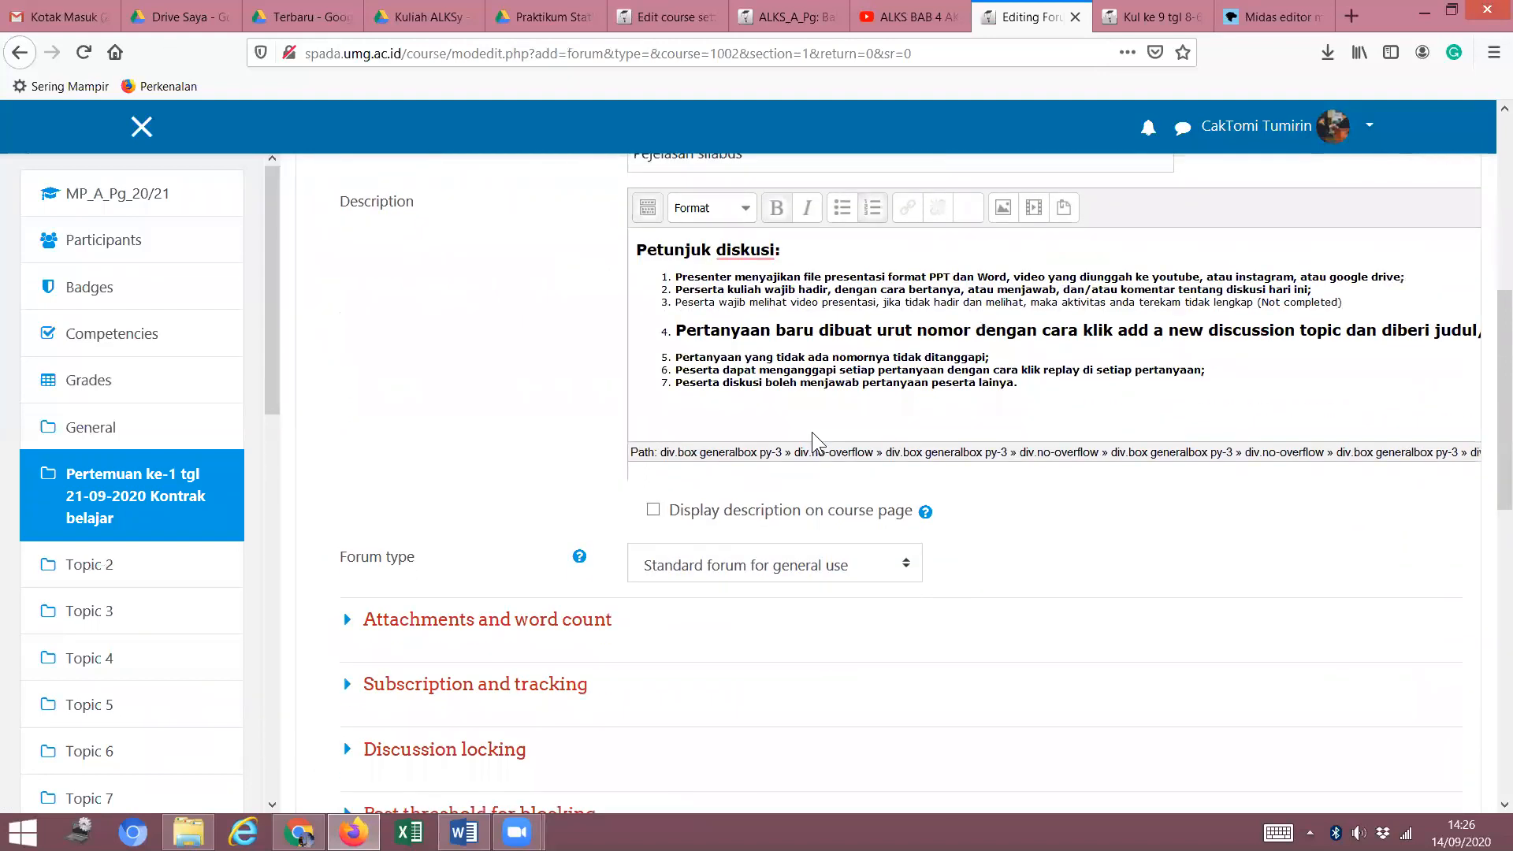
{"action": "scroll", "coordinate": [813, 435], "scroll_direction": "down", "scroll_amount": 1}
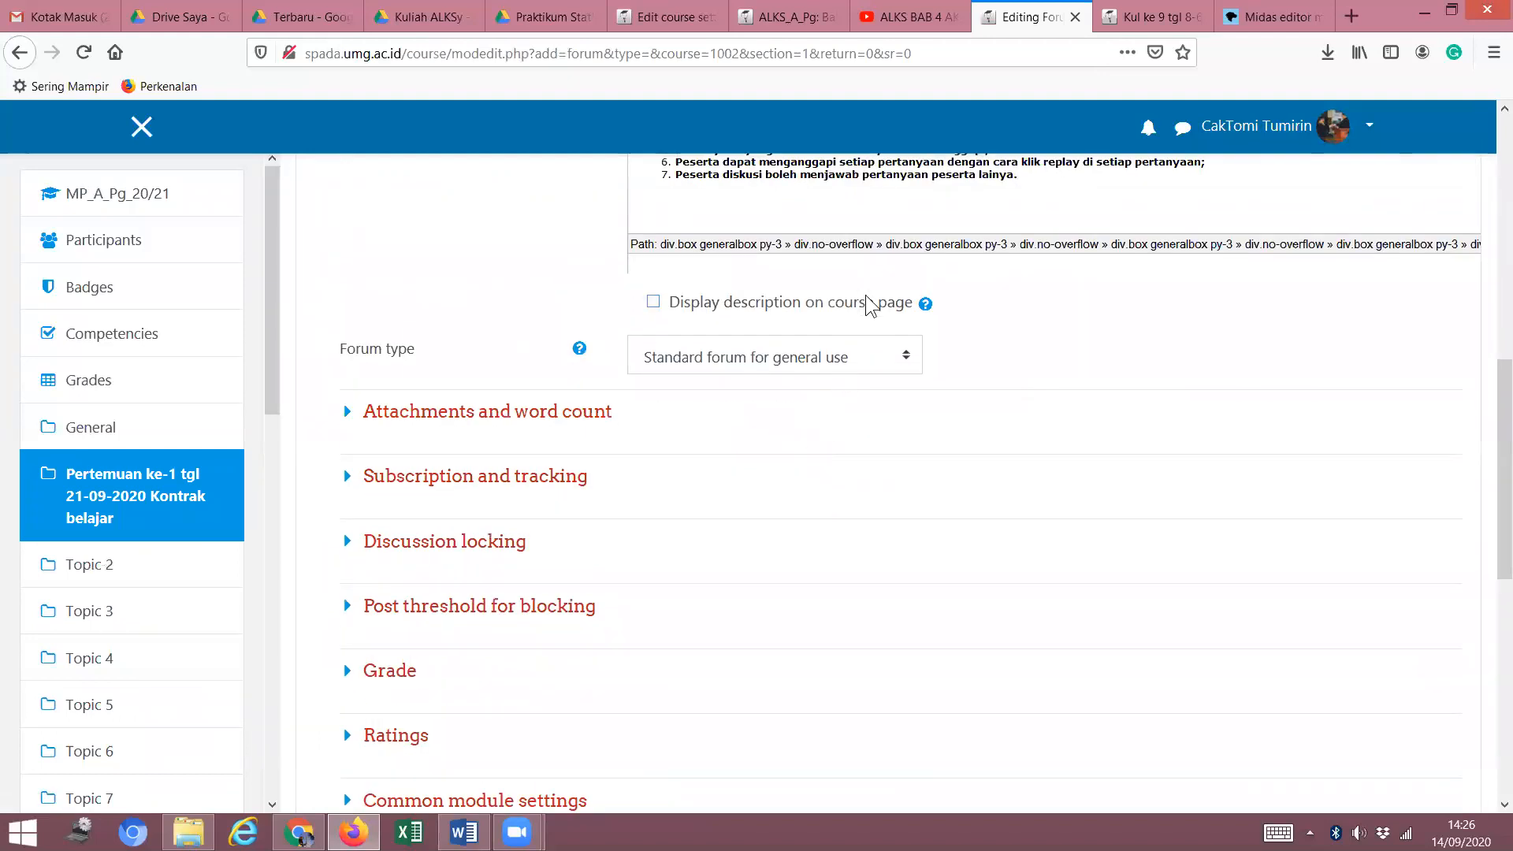
{"action": "scroll", "coordinate": [867, 298], "scroll_direction": "up", "scroll_amount": 4}
{"action": "scroll", "coordinate": [866, 298], "scroll_direction": "up", "scroll_amount": 2}
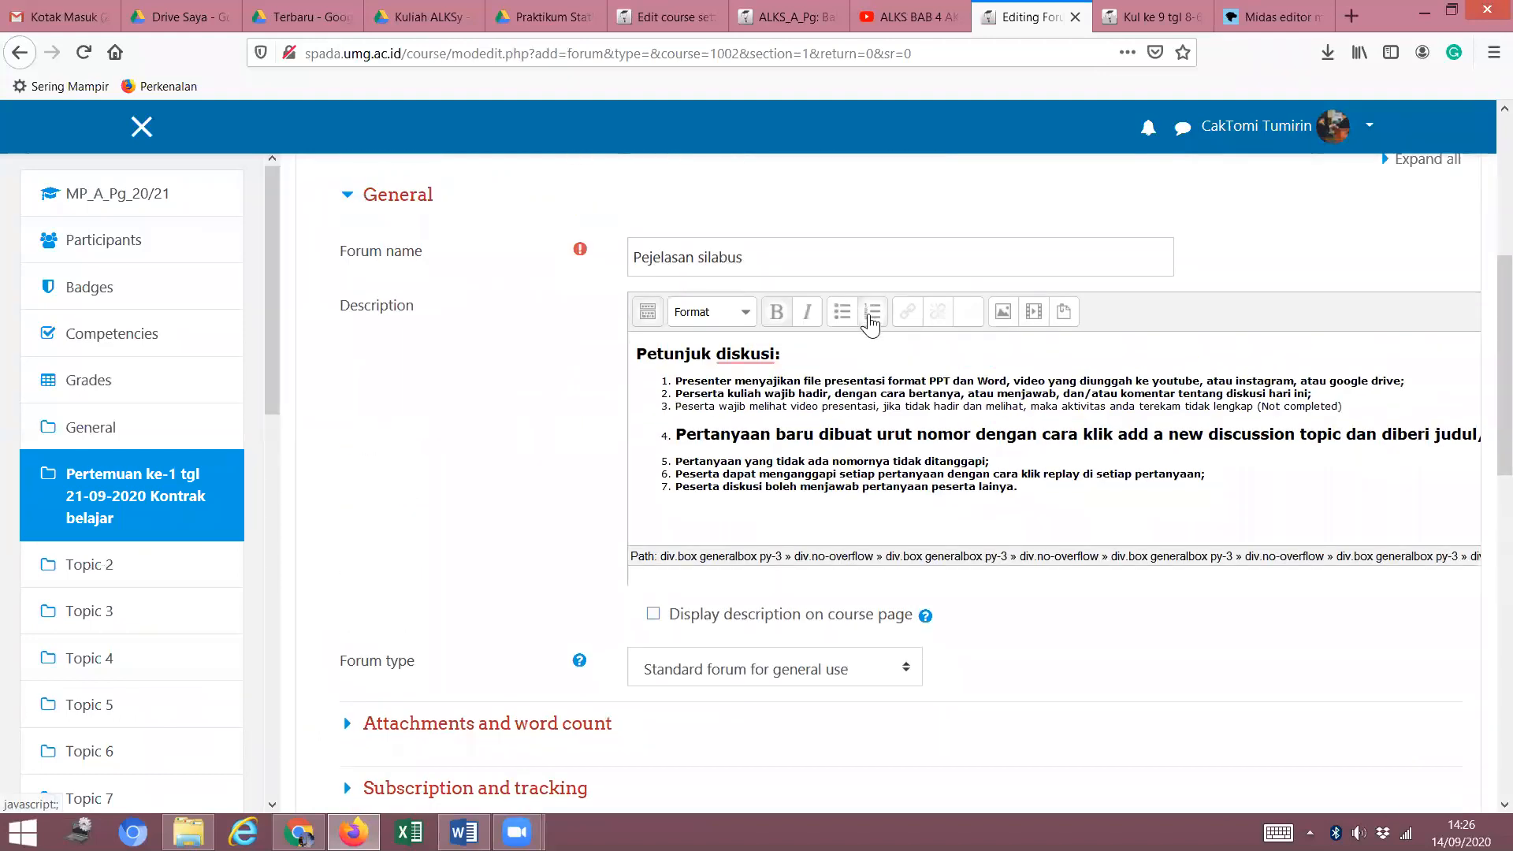
{"action": "scroll", "coordinate": [704, 394], "scroll_direction": "down", "scroll_amount": 4}
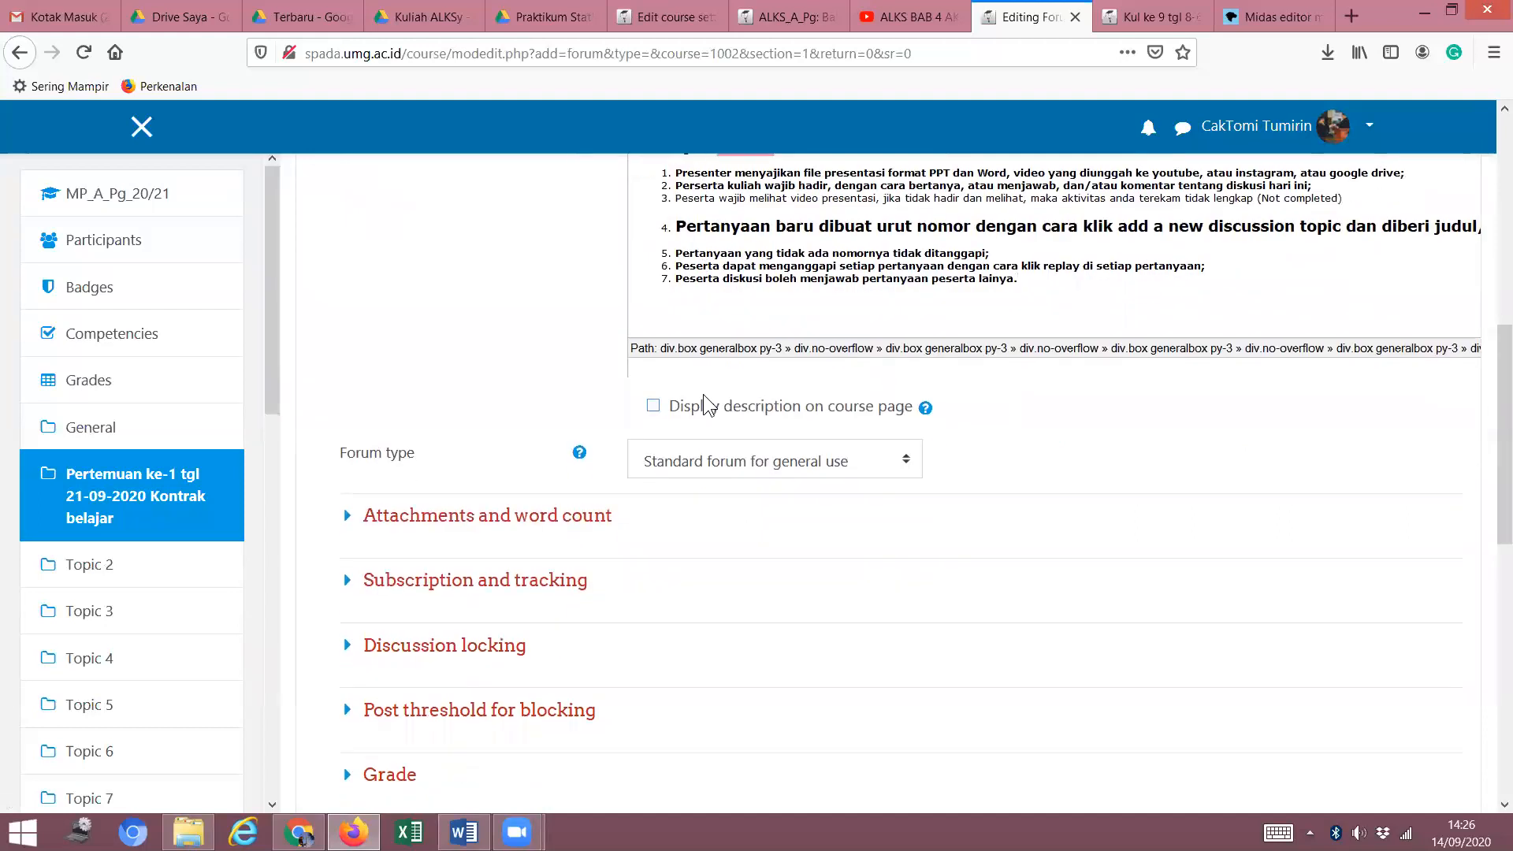
{"action": "scroll", "coordinate": [706, 395], "scroll_direction": "down", "scroll_amount": 6}
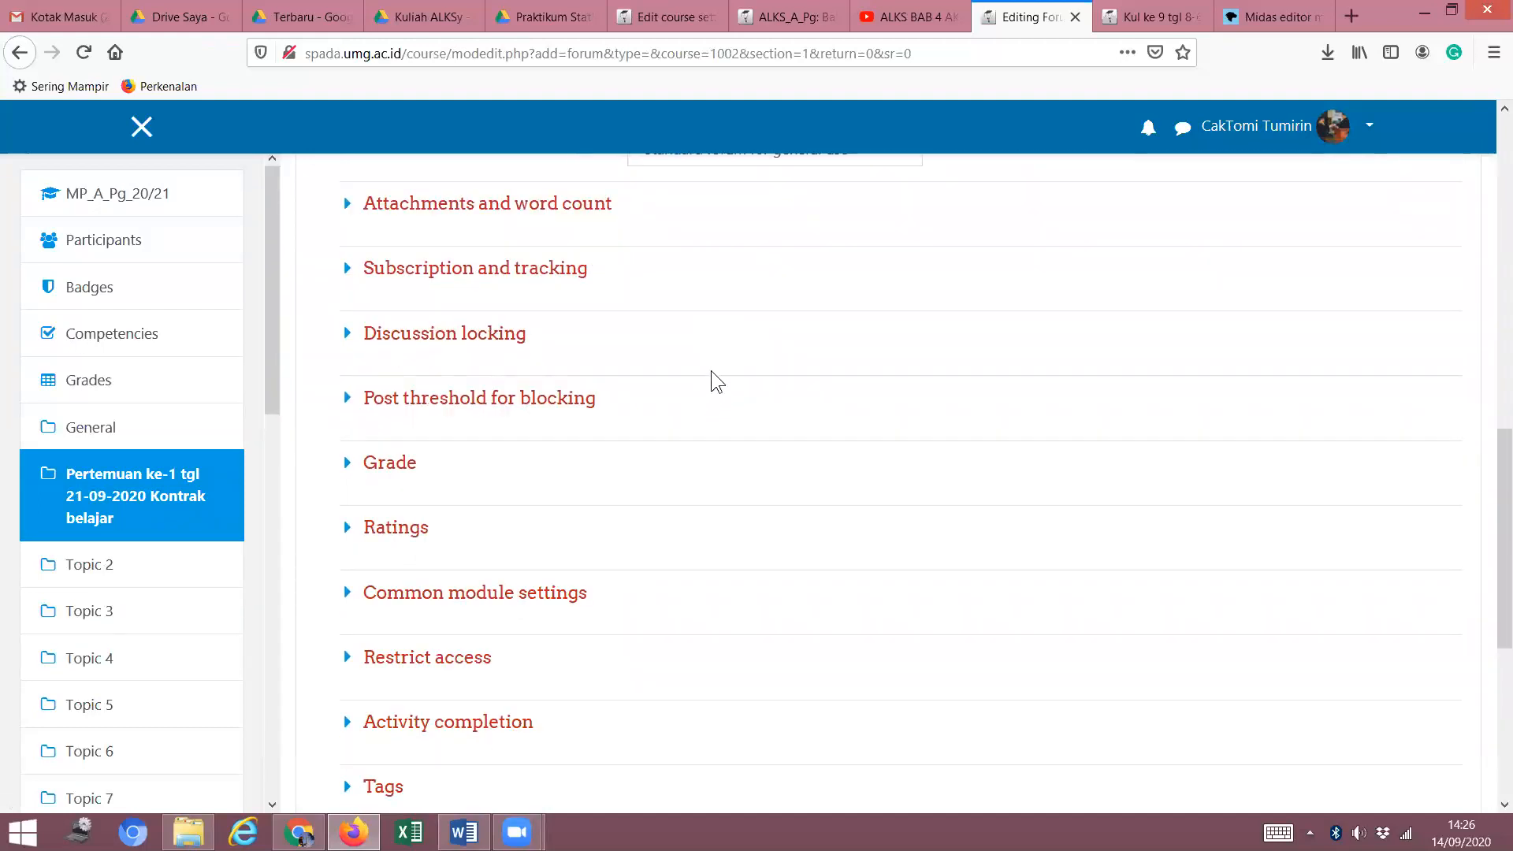
{"action": "scroll", "coordinate": [733, 344], "scroll_direction": "down", "scroll_amount": 4}
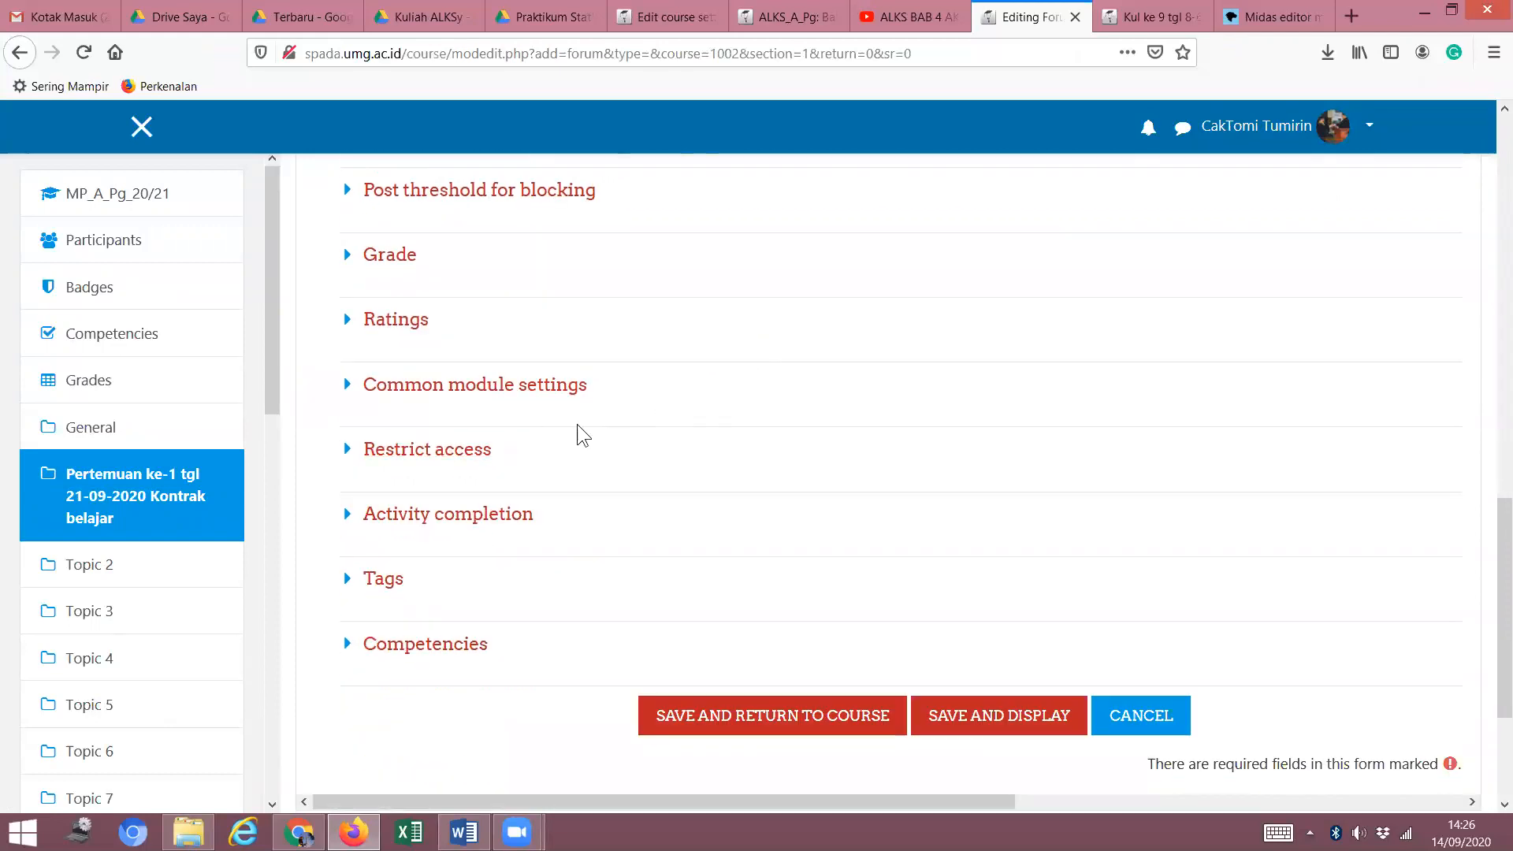
{"action": "left_click", "coordinate": [347, 457]}
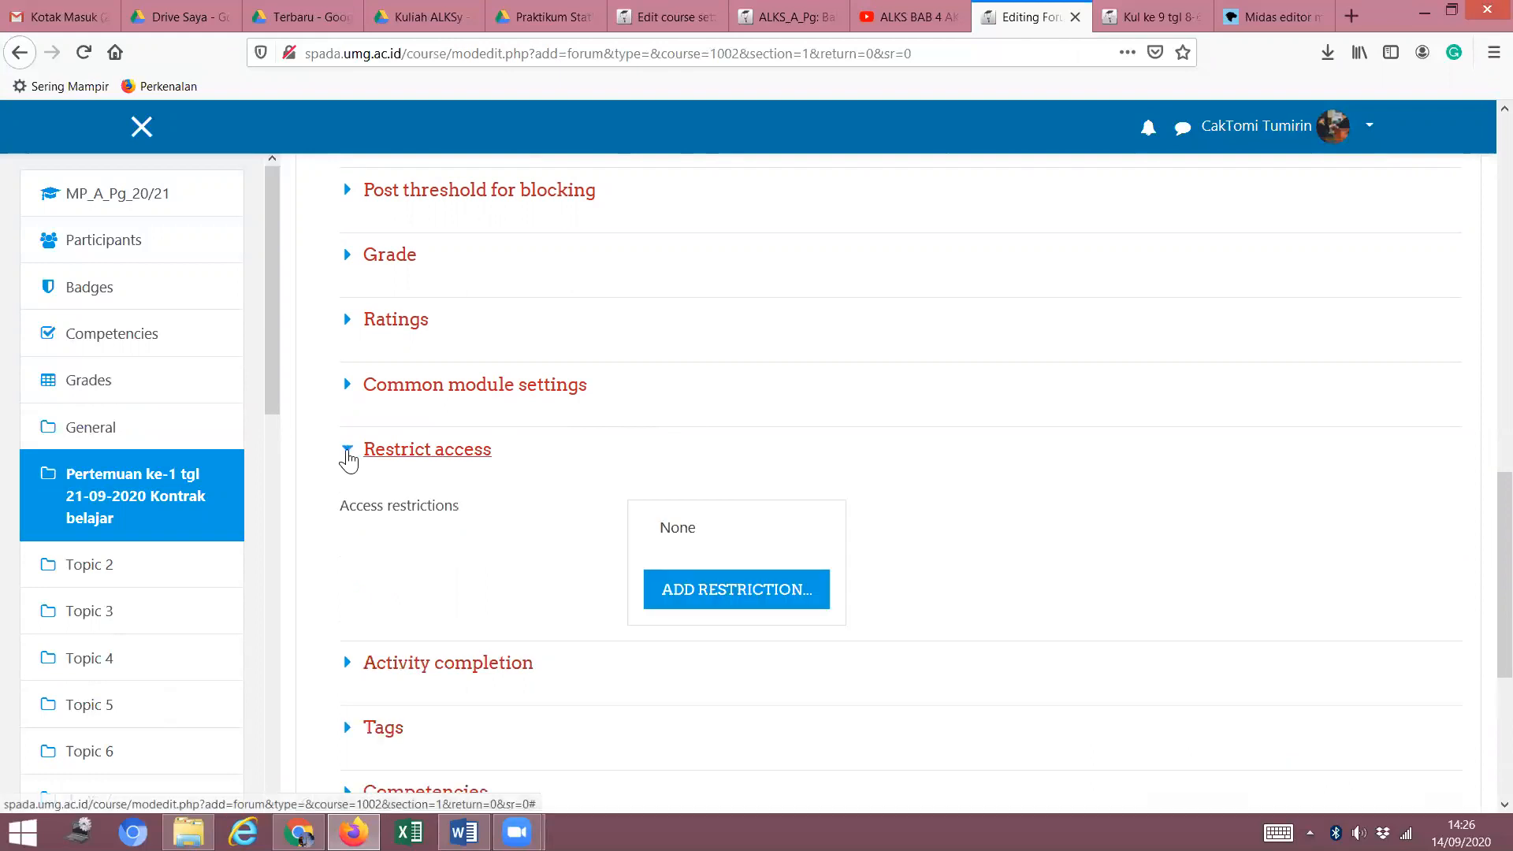
Restrict access from 21 September 2020 07:00 and add a second Date restriction.
{"action": "left_click", "coordinate": [728, 598]}
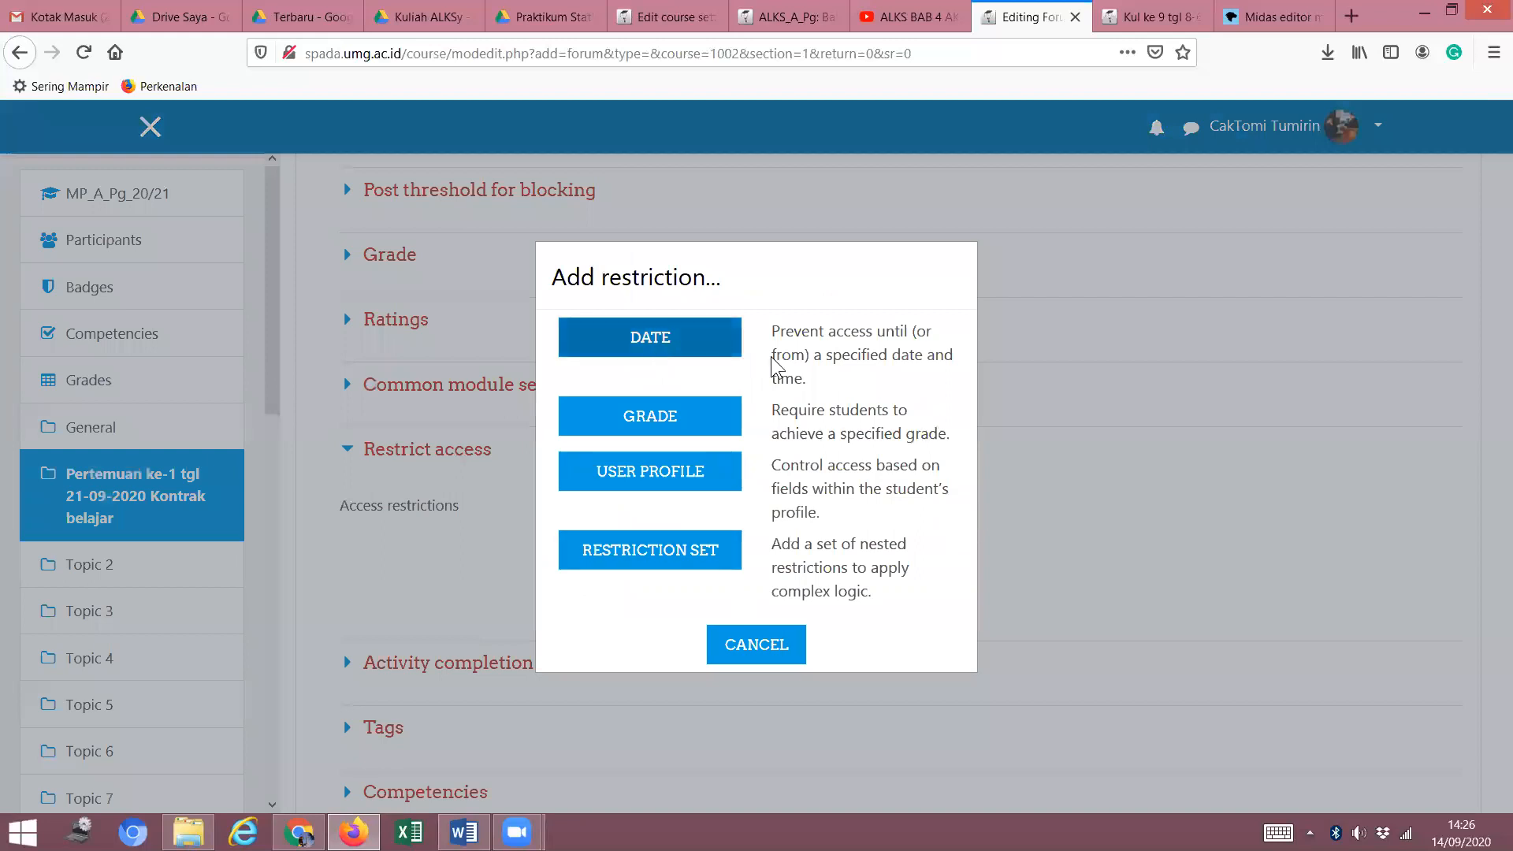
{"action": "left_click", "coordinate": [644, 346]}
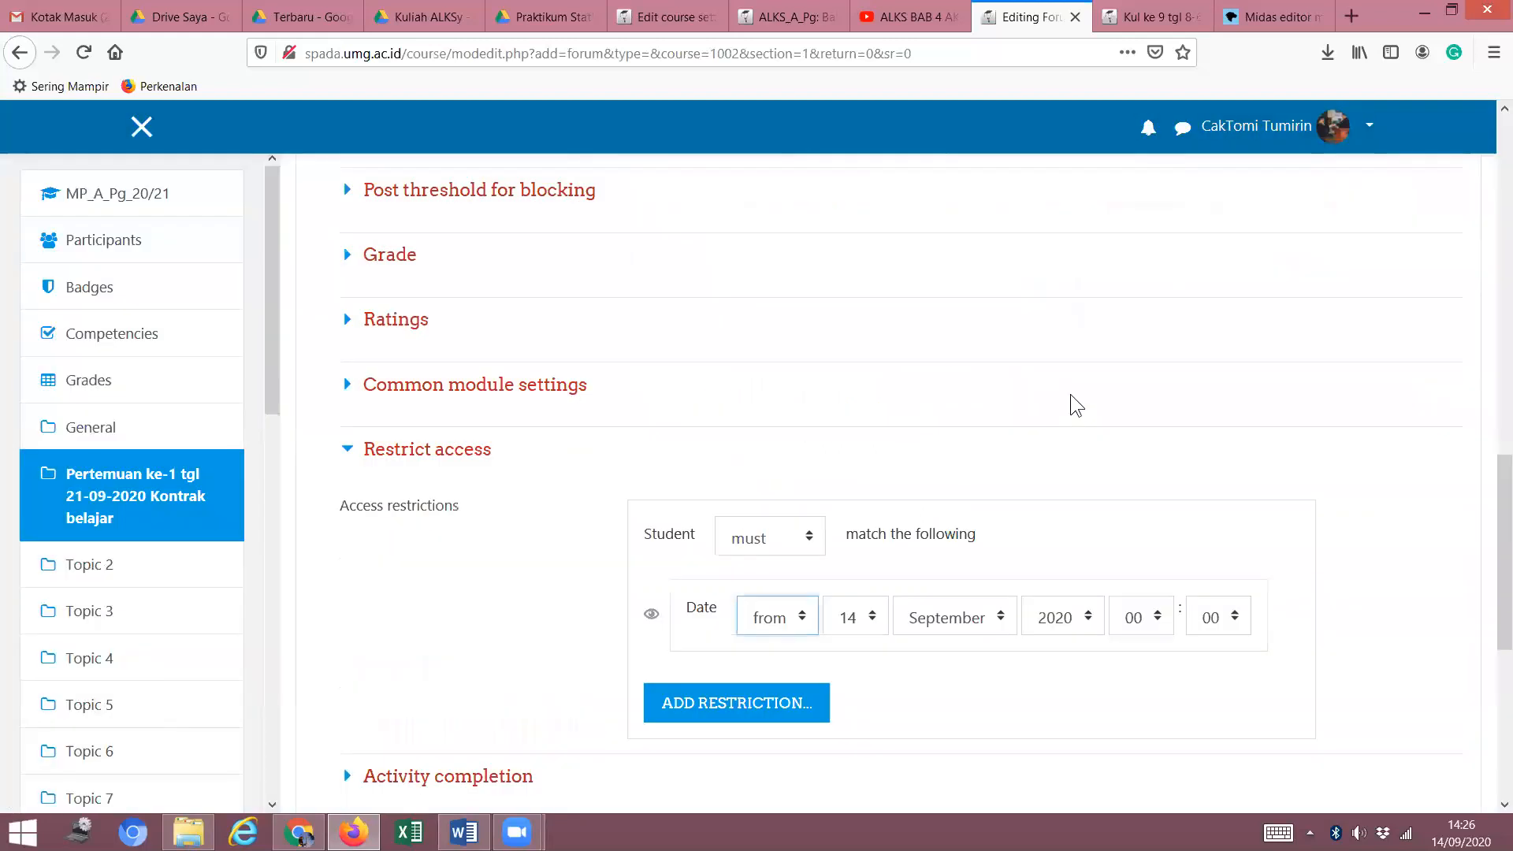
{"action": "scroll", "coordinate": [1039, 455], "scroll_direction": "down", "scroll_amount": 4}
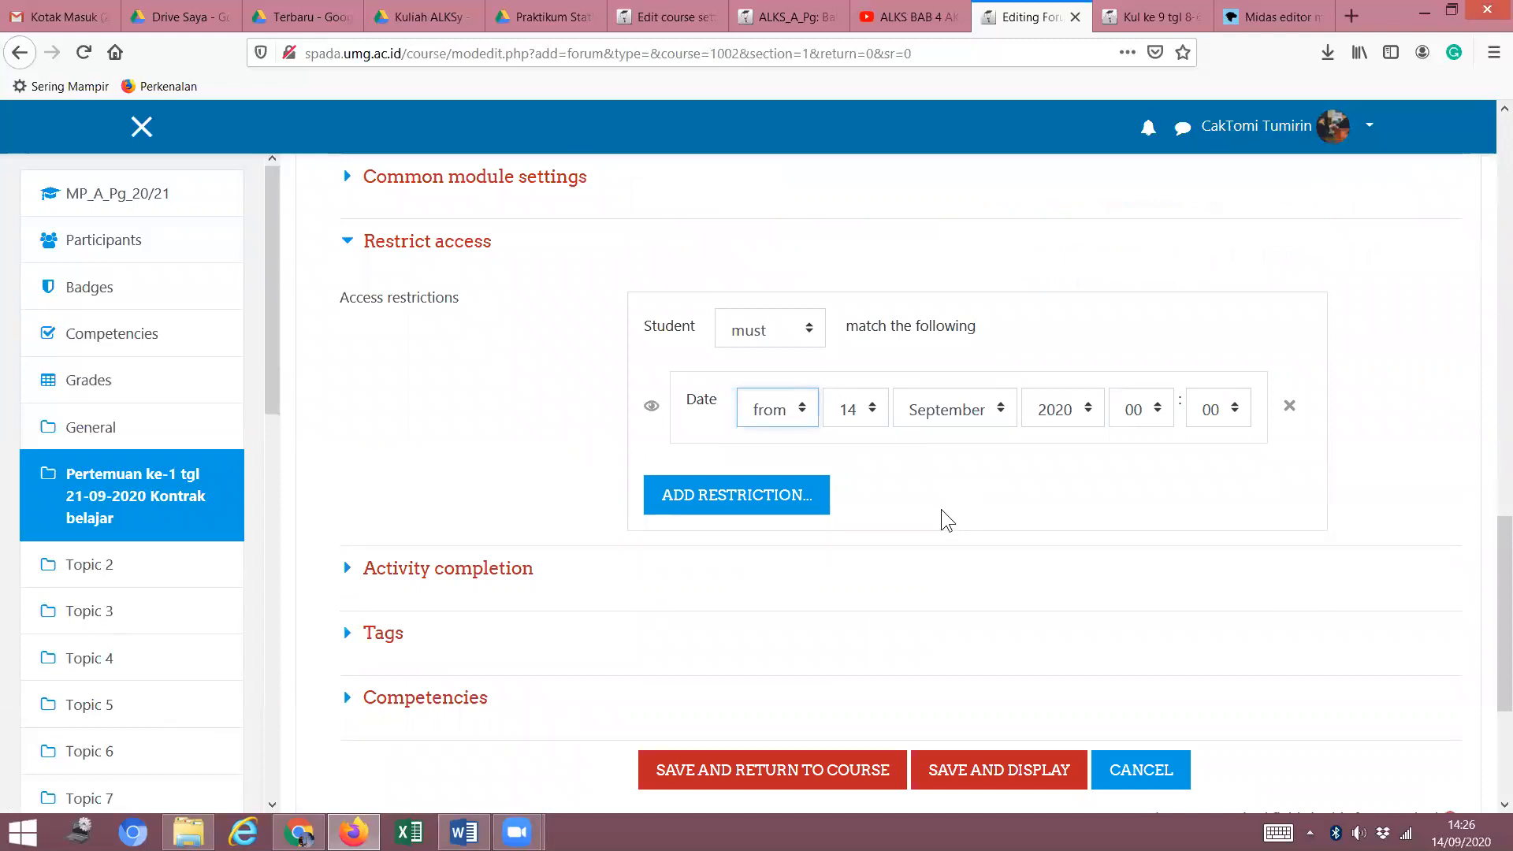
{"action": "left_click", "coordinate": [875, 414]}
{"action": "scroll", "coordinate": [878, 647], "scroll_direction": "down", "scroll_amount": 3}
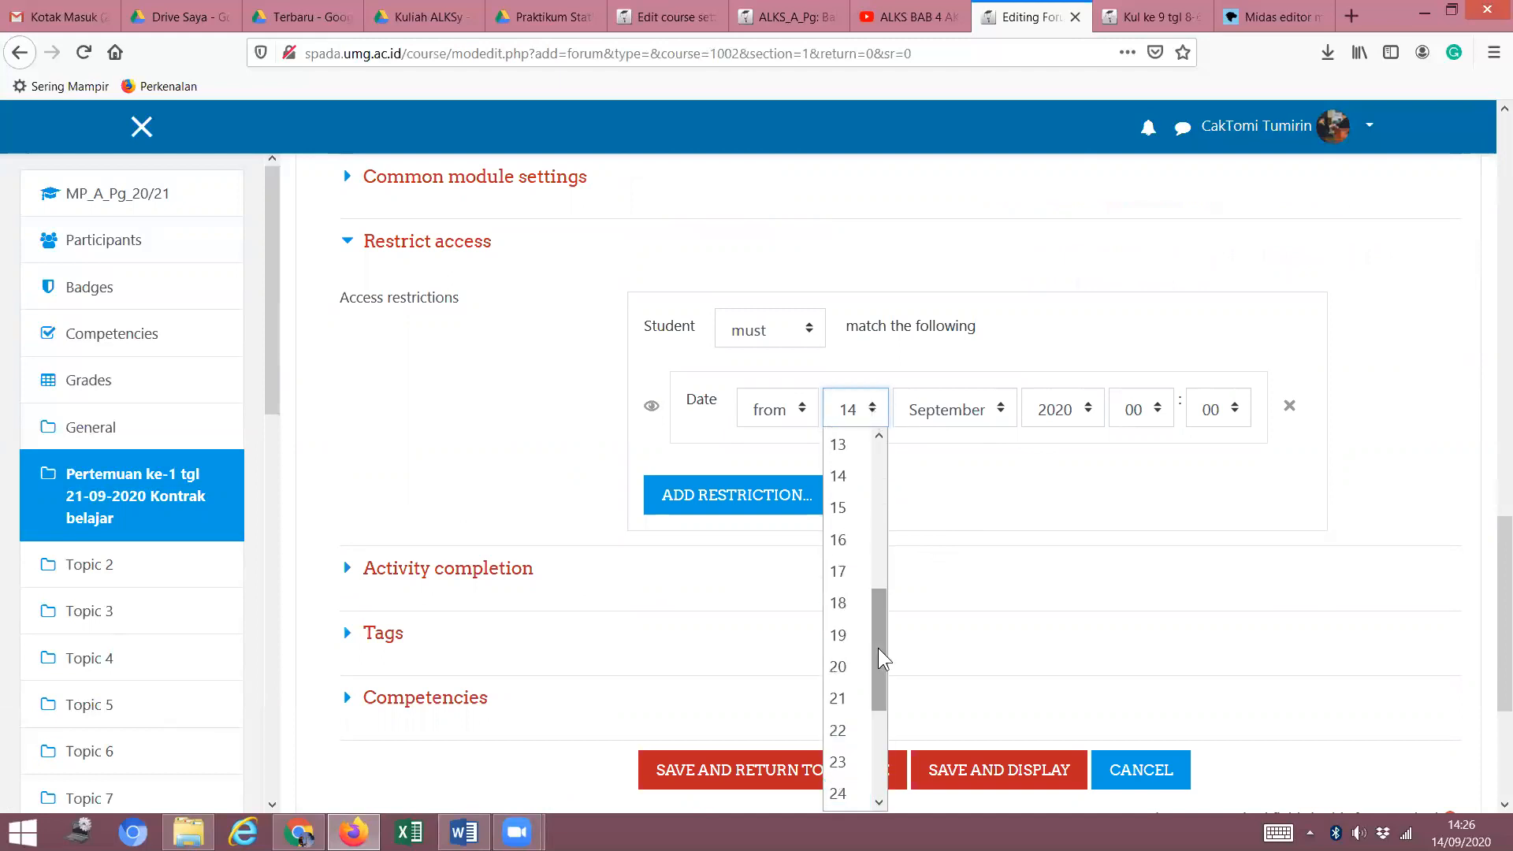
{"action": "left_click", "coordinate": [855, 698]}
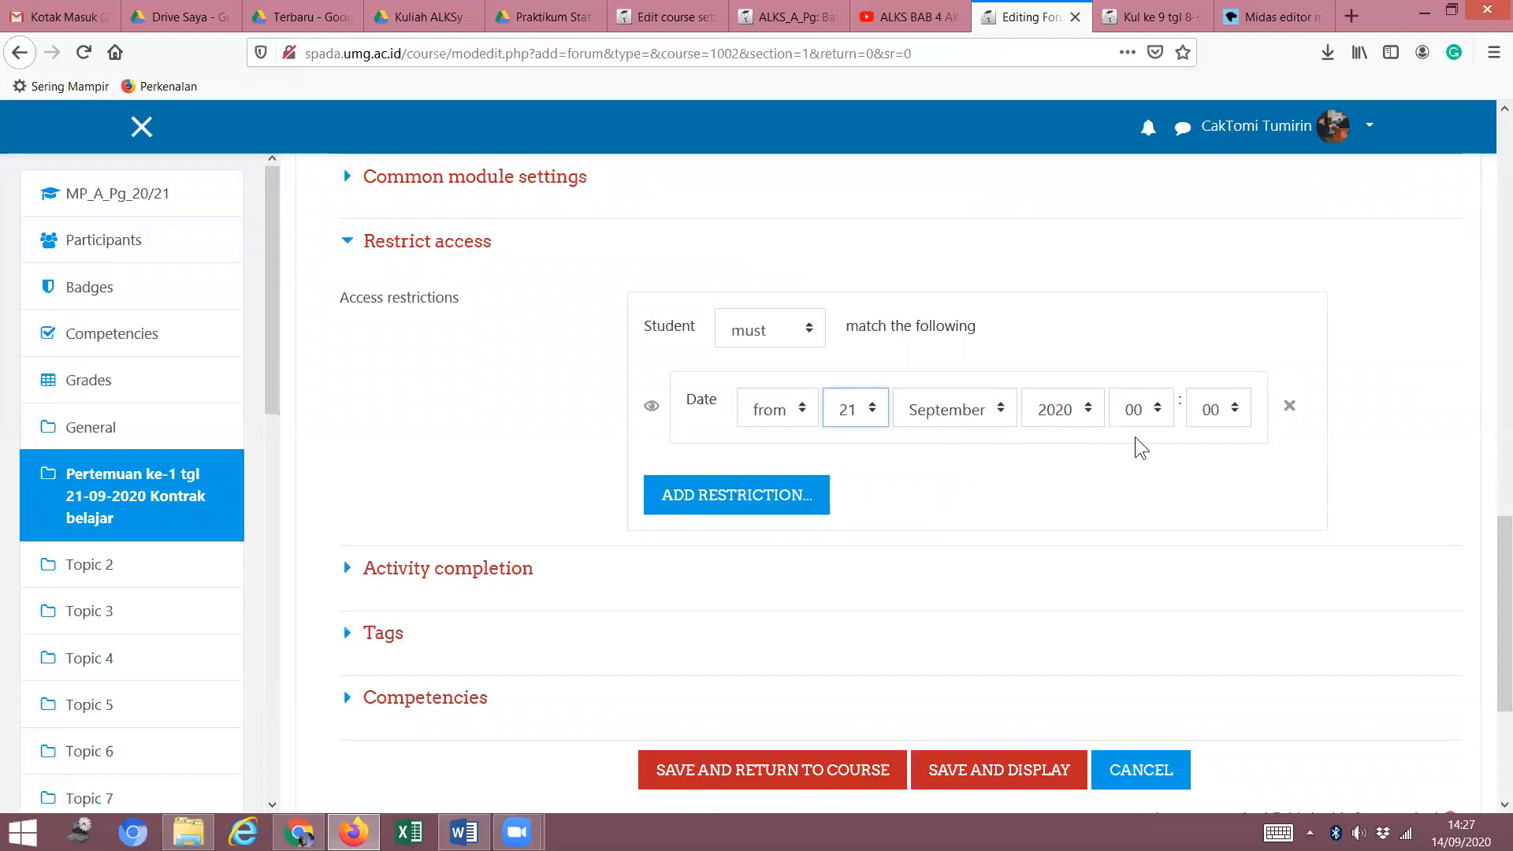
{"action": "left_click", "coordinate": [1160, 405]}
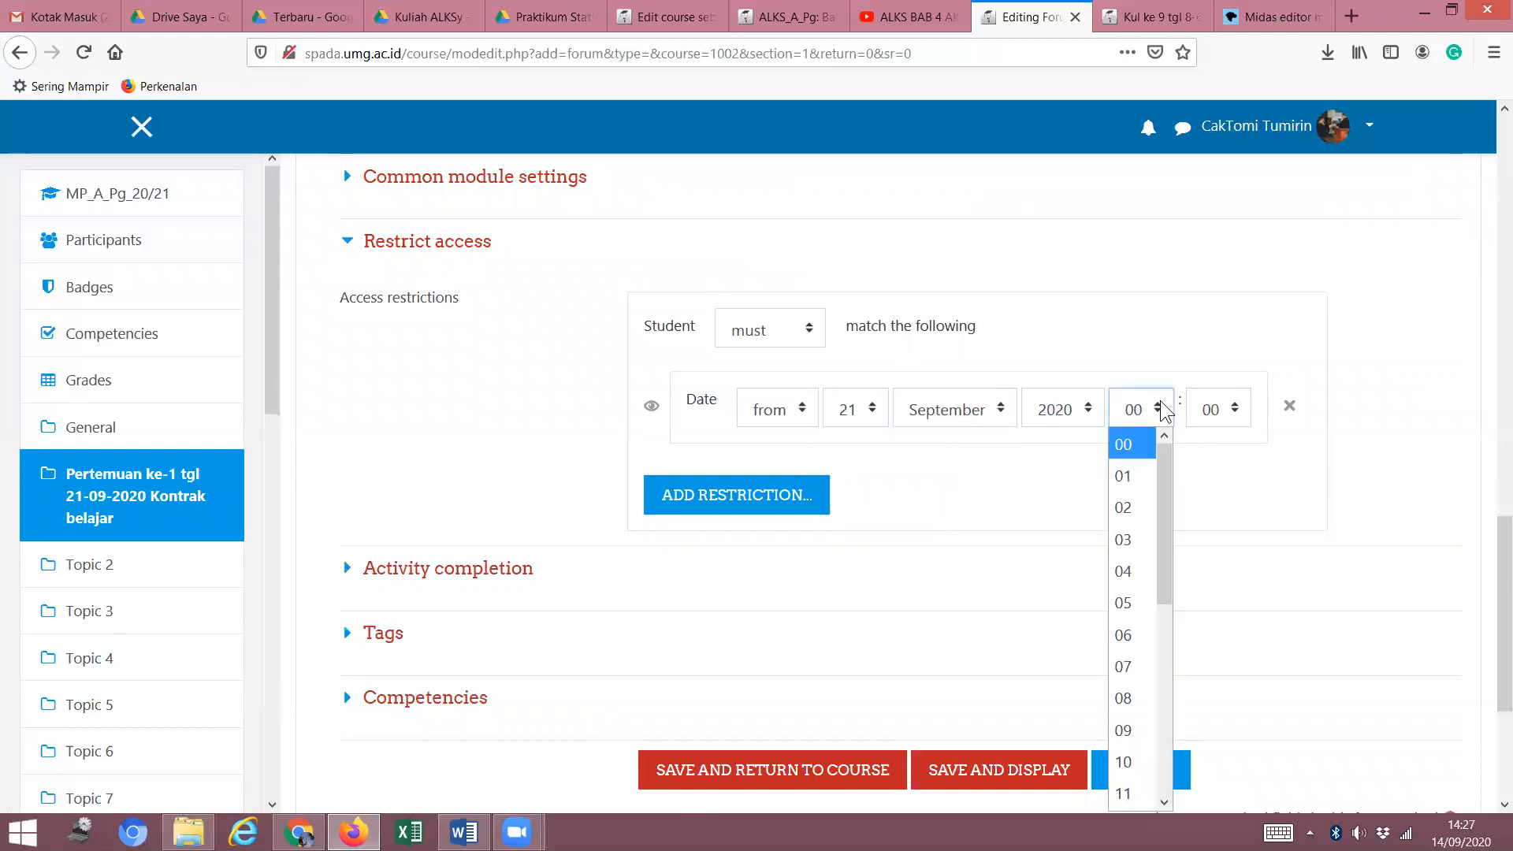
{"action": "left_click", "coordinate": [1128, 668]}
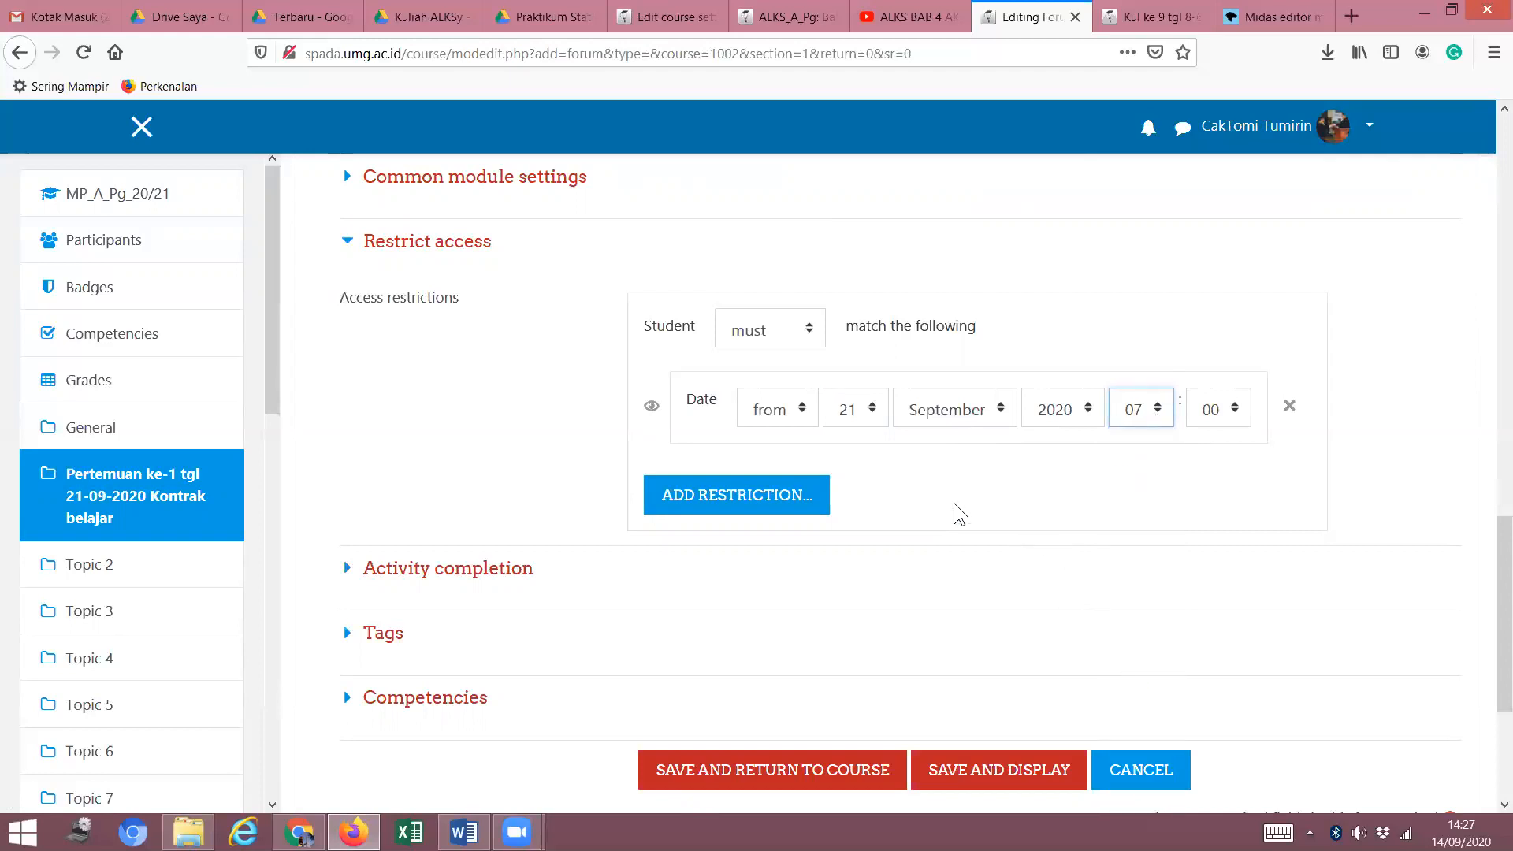
{"action": "left_click", "coordinate": [725, 505]}
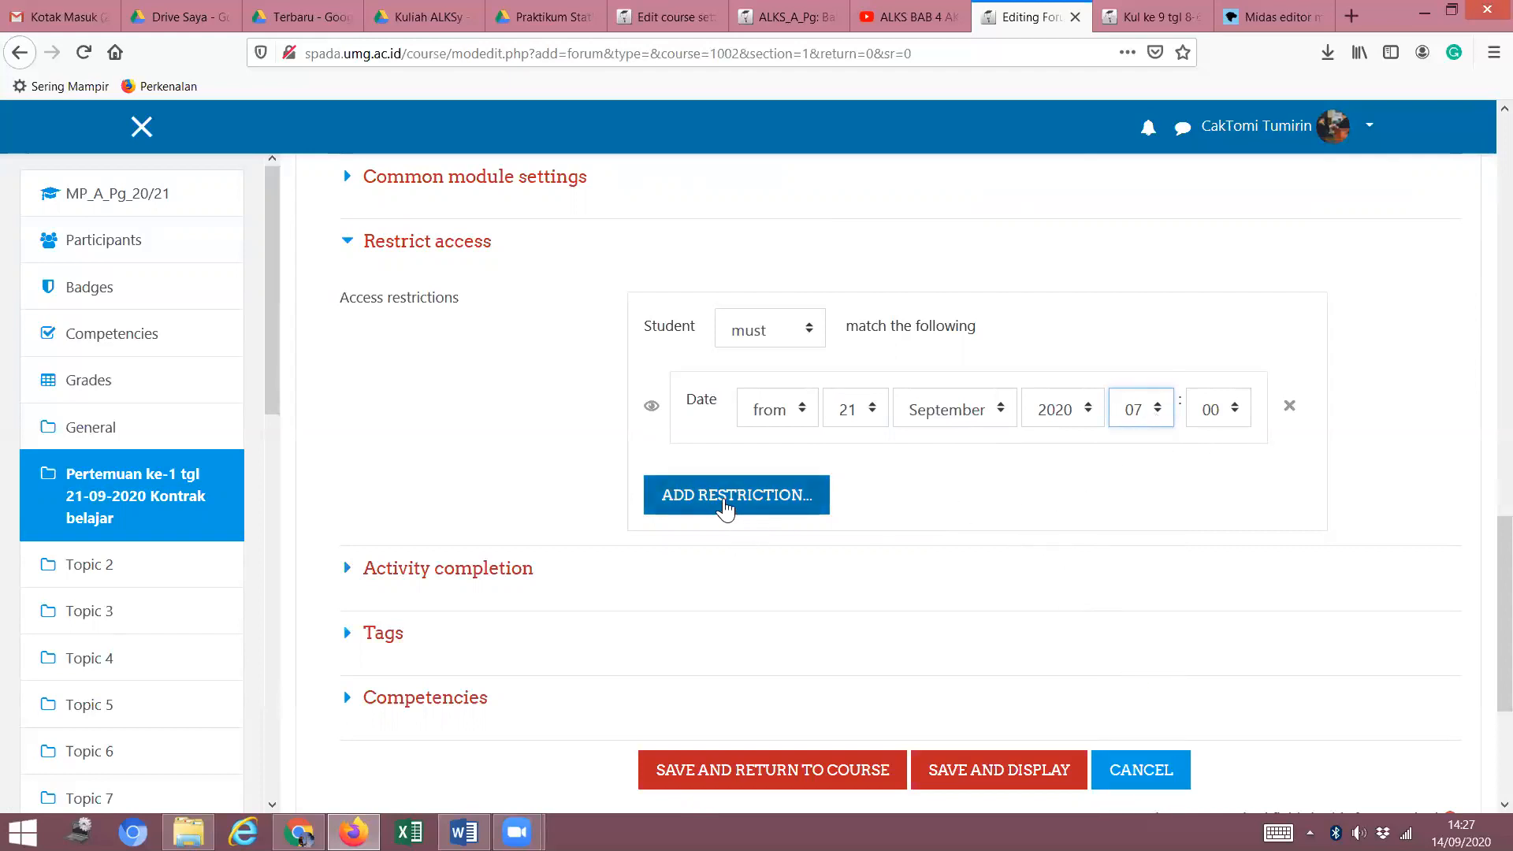
{"action": "left_click", "coordinate": [650, 338]}
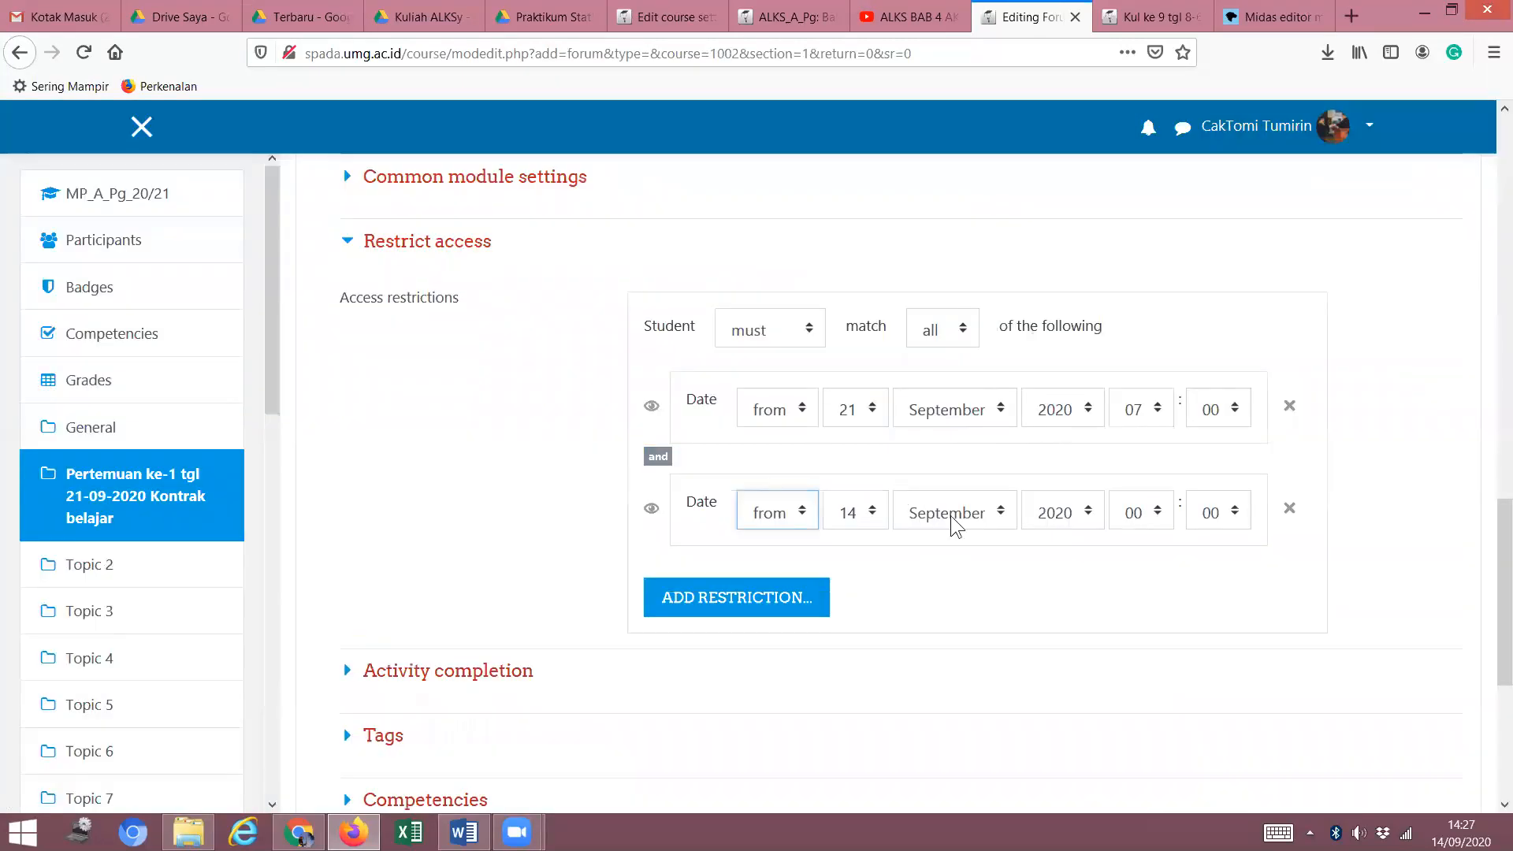
Set the second date restriction's day to 23.
{"action": "left_click", "coordinate": [870, 513]}
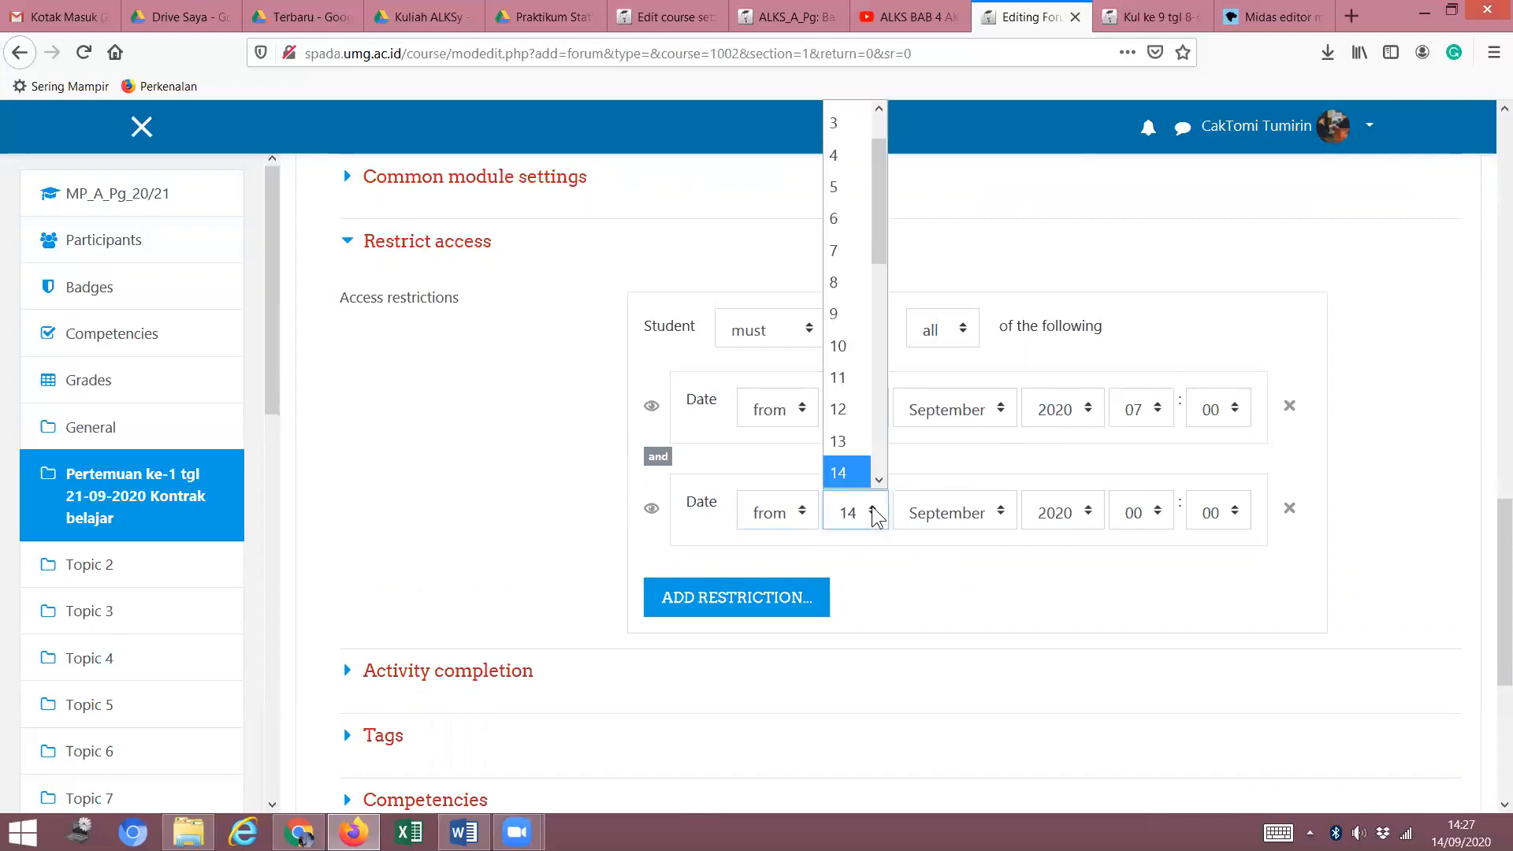
{"action": "left_click", "coordinate": [878, 481]}
{"action": "left_click", "coordinate": [878, 481]}
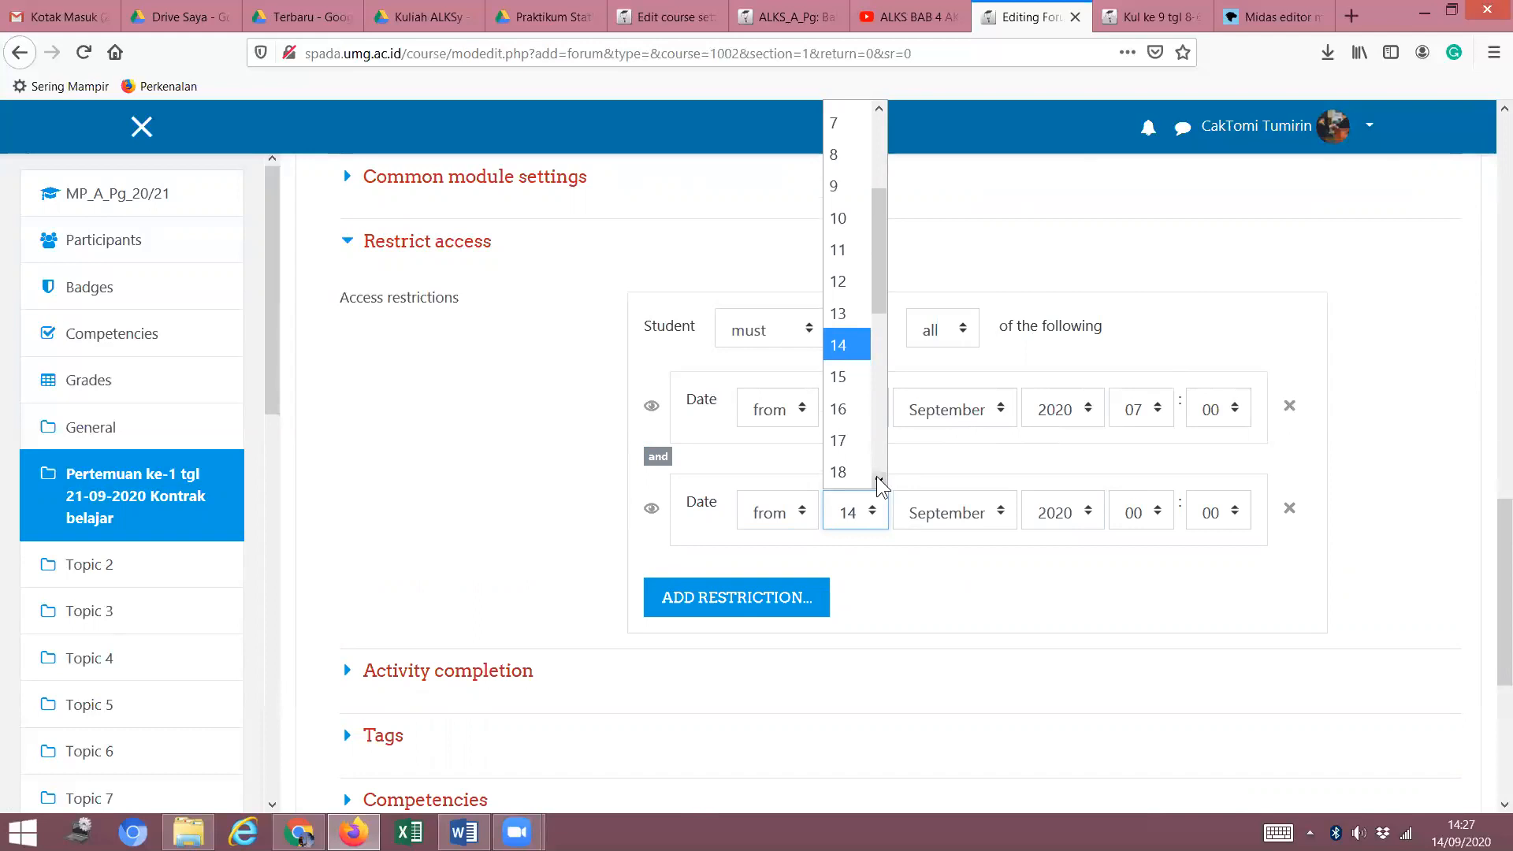
{"action": "left_click", "coordinate": [878, 480]}
{"action": "left_click", "coordinate": [878, 481]}
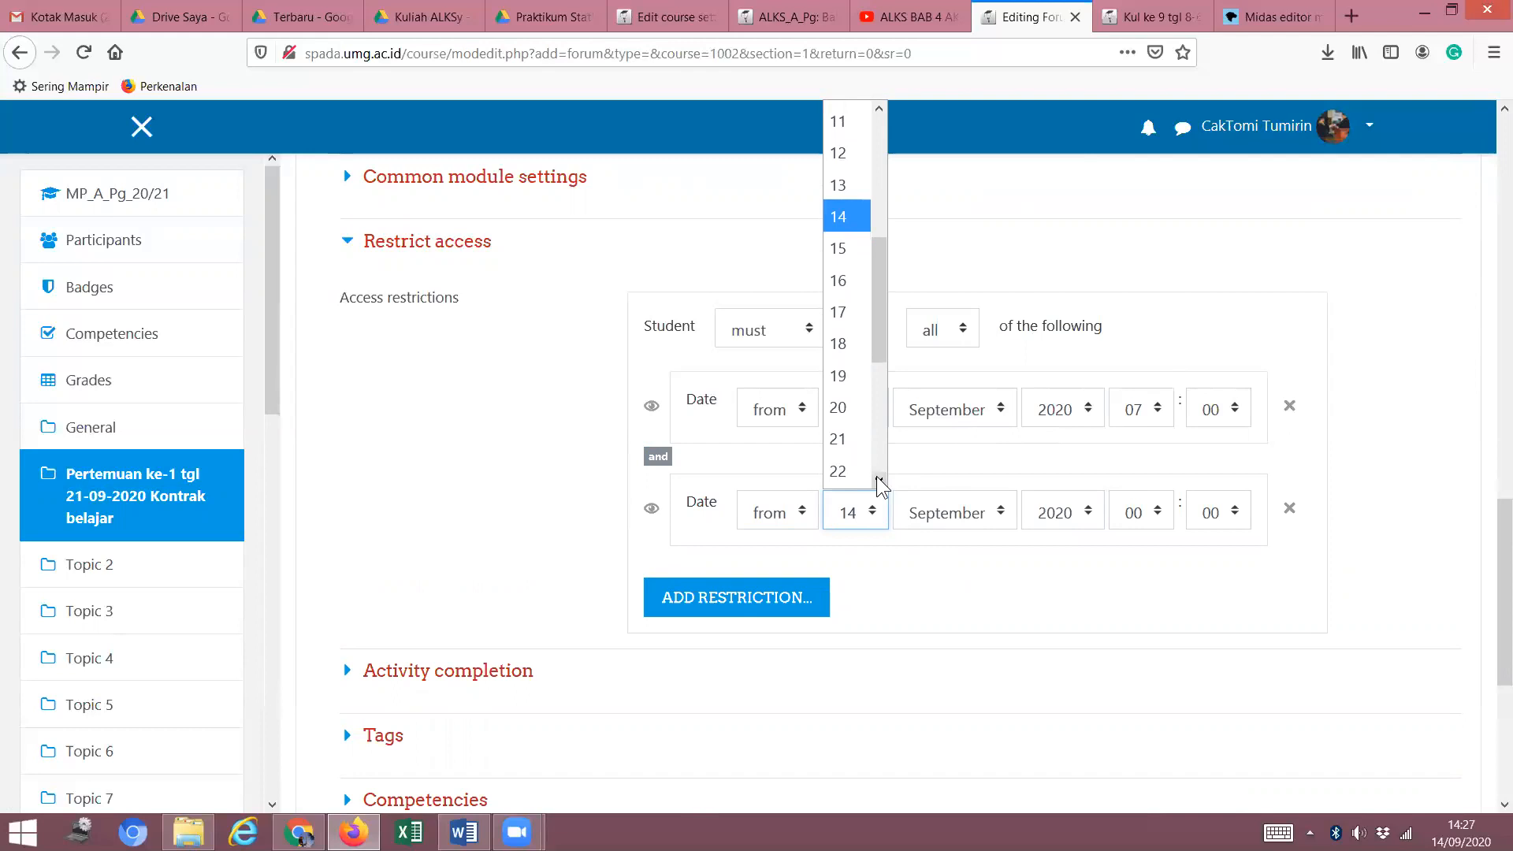
{"action": "left_click", "coordinate": [845, 405]}
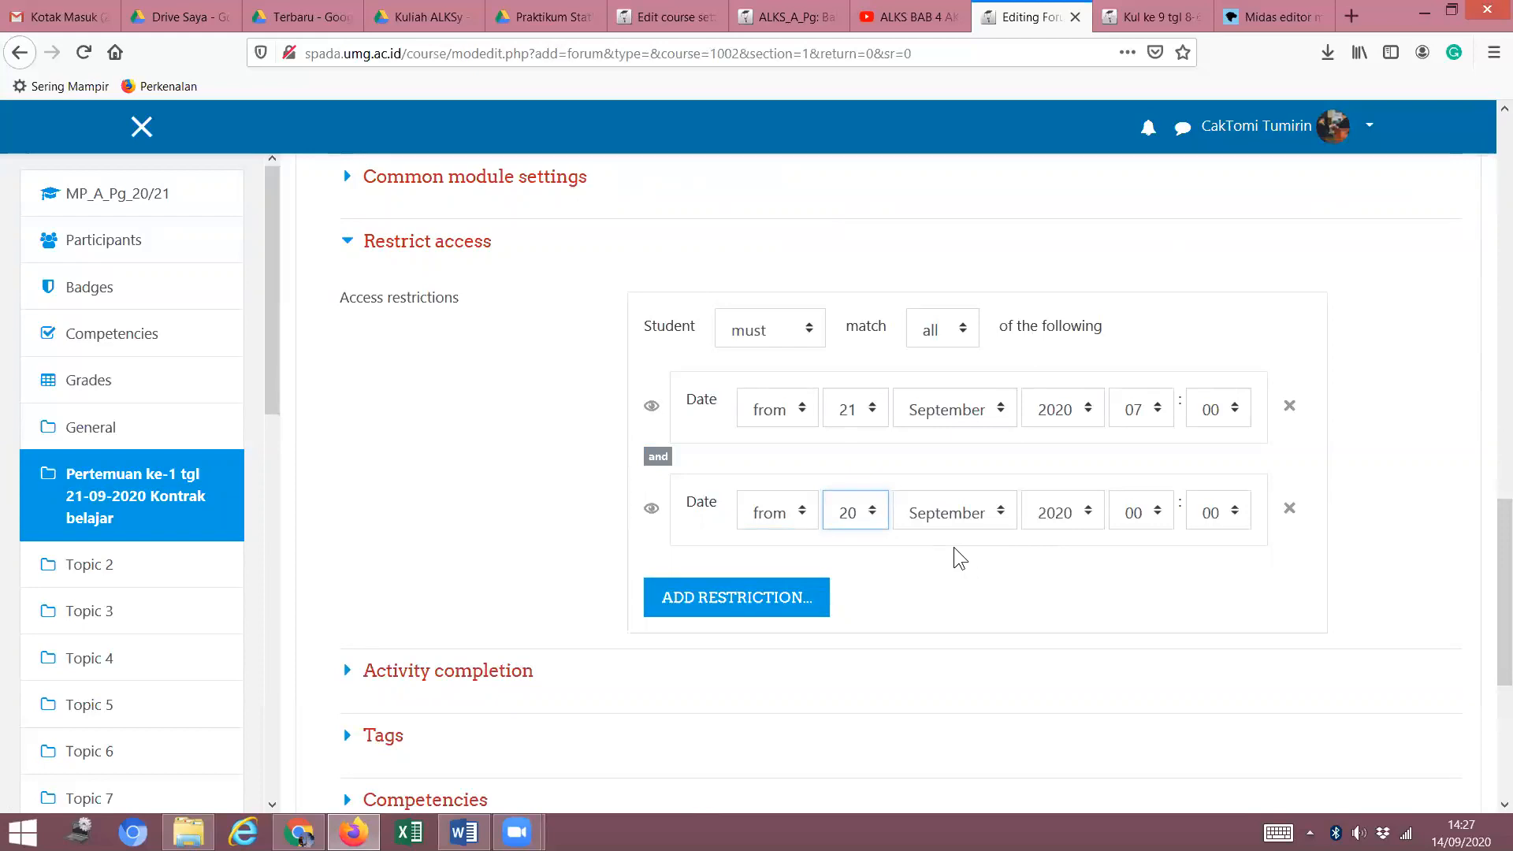
{"action": "left_click", "coordinate": [871, 512]}
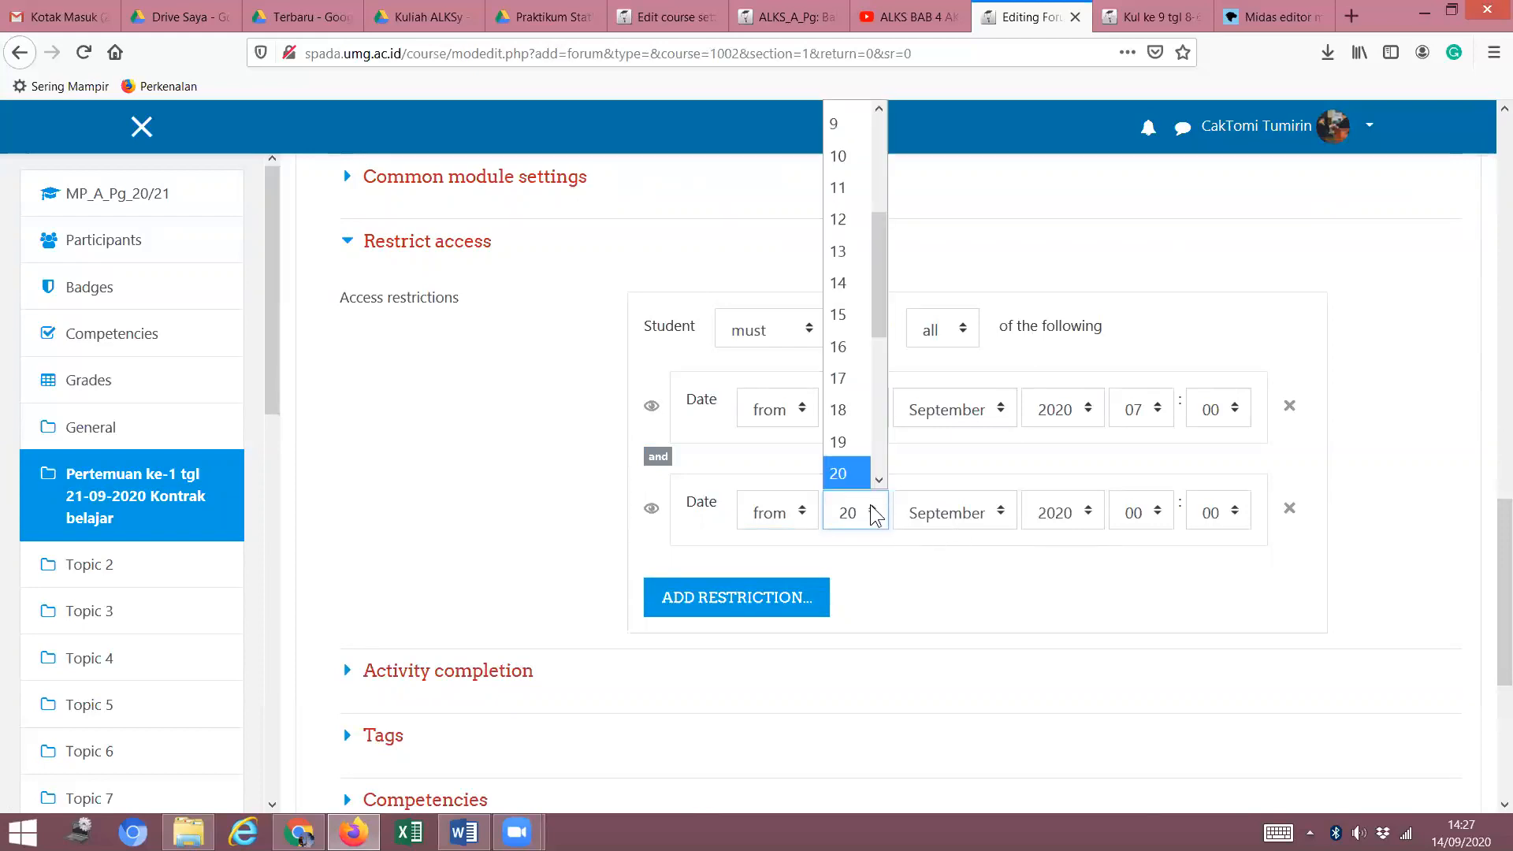
{"action": "left_click", "coordinate": [879, 479]}
{"action": "left_click", "coordinate": [851, 441]}
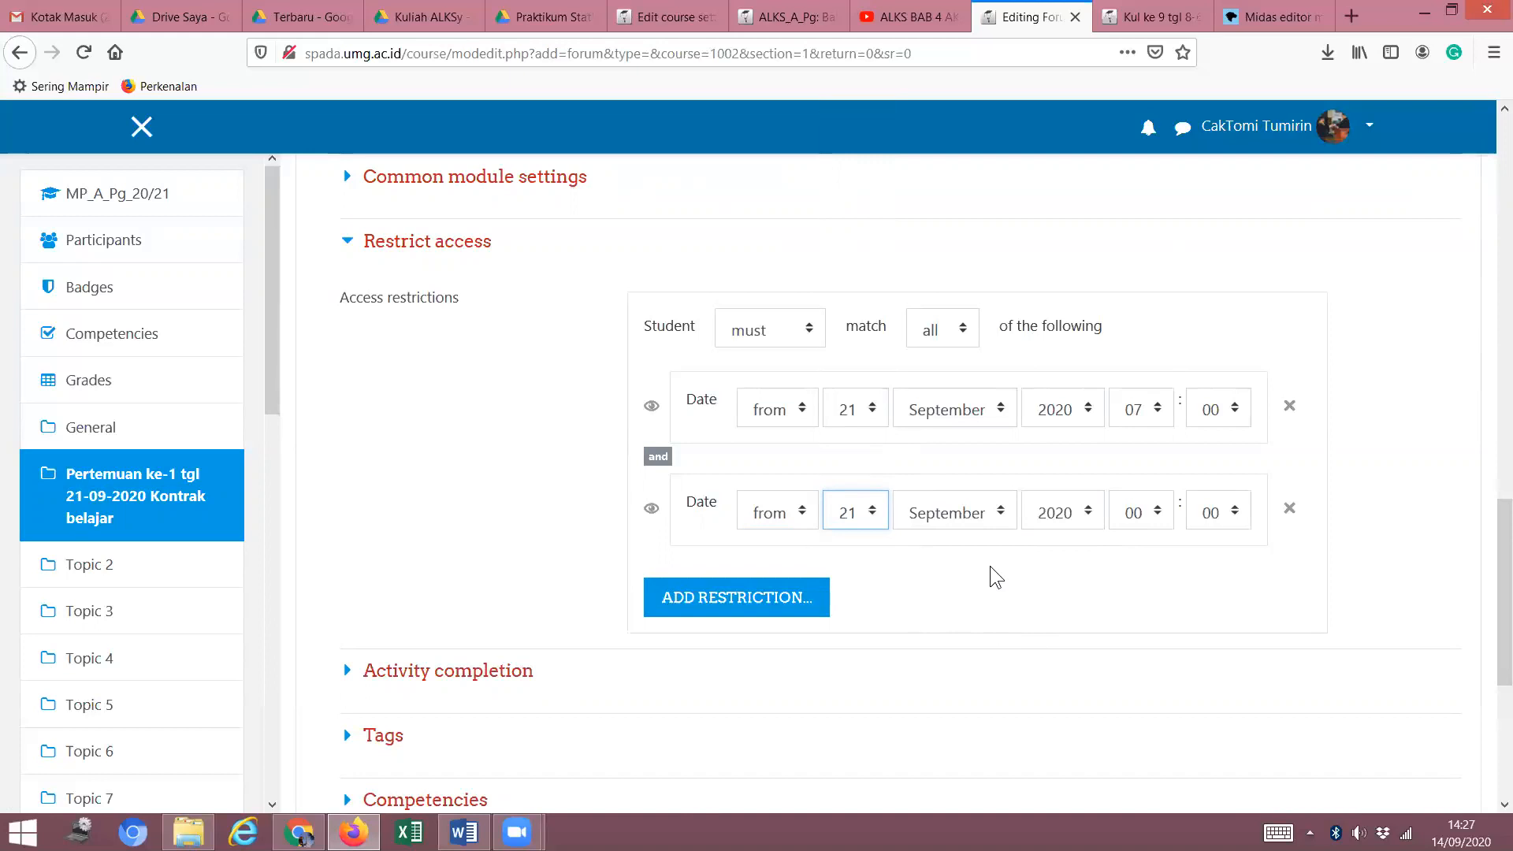
{"action": "left_click", "coordinate": [880, 512]}
{"action": "left_click", "coordinate": [878, 481]}
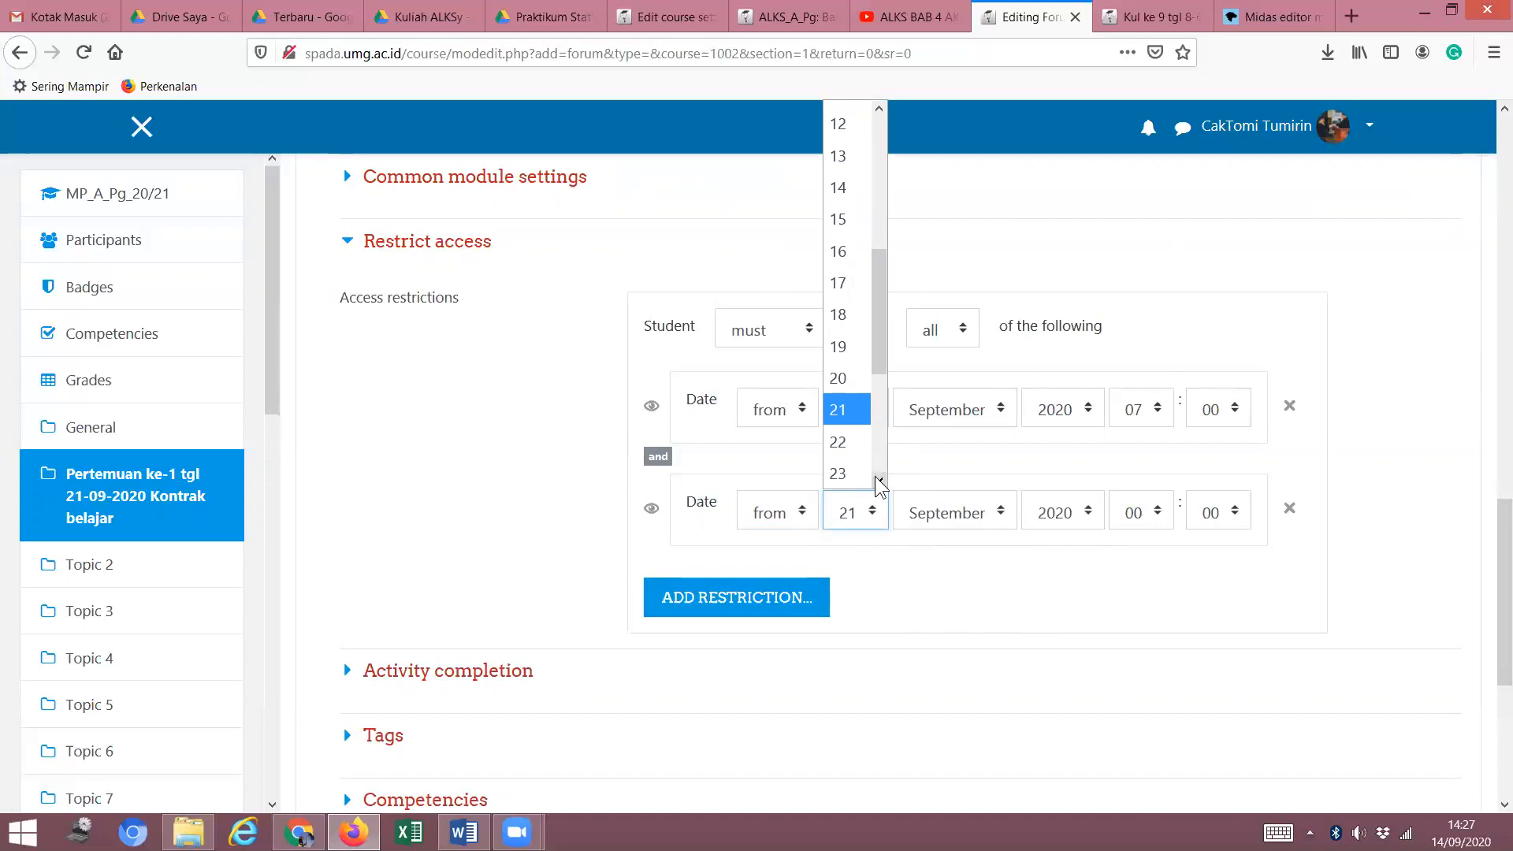
{"action": "left_click", "coordinate": [837, 474]}
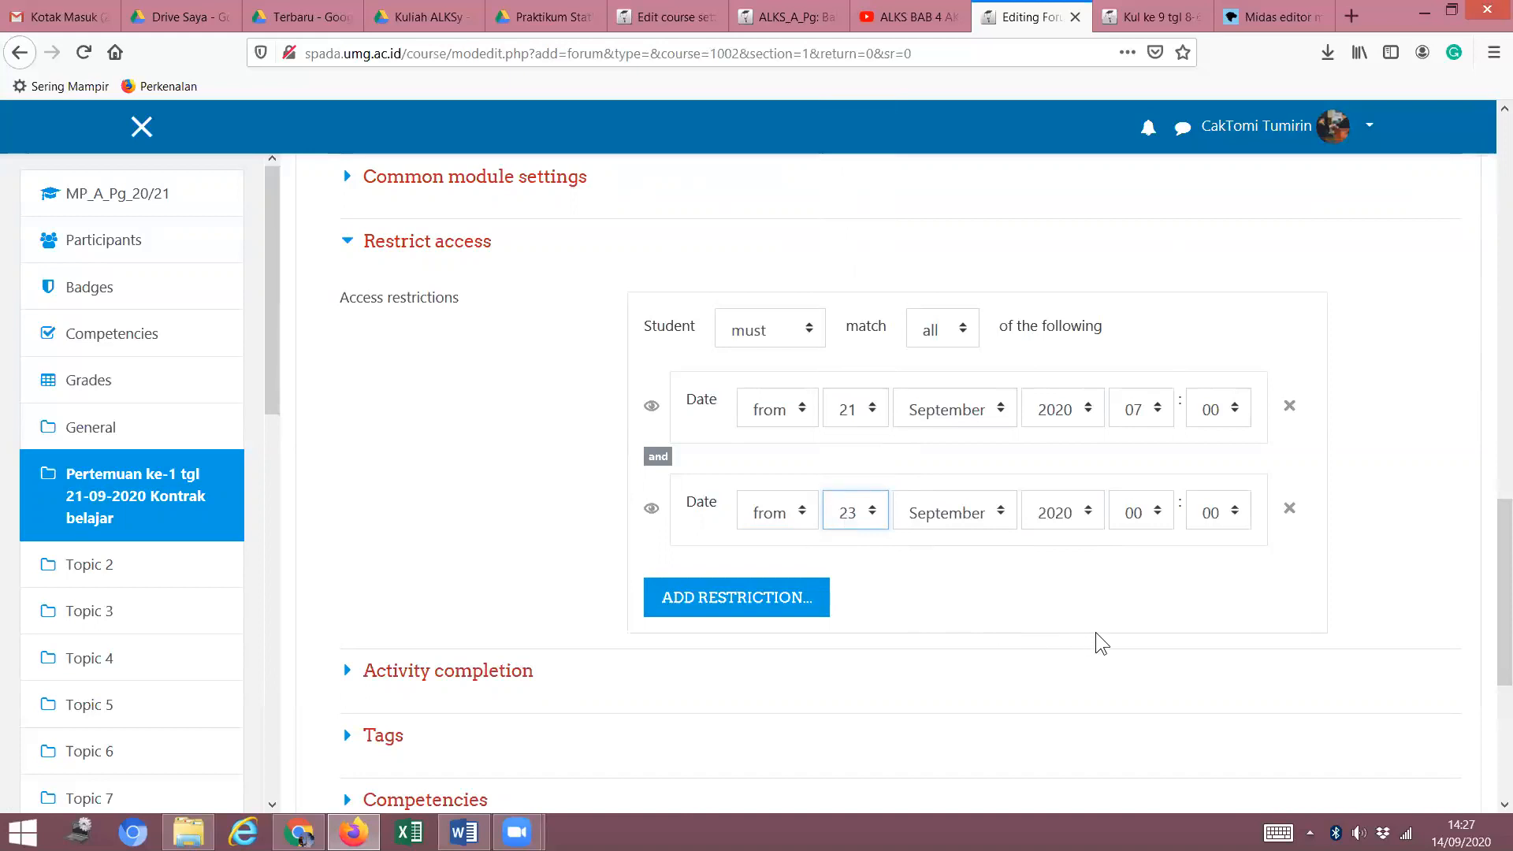
Set its hour to 07, make it 'until', and collapse Restrict access.
{"action": "left_click", "coordinate": [1160, 514]}
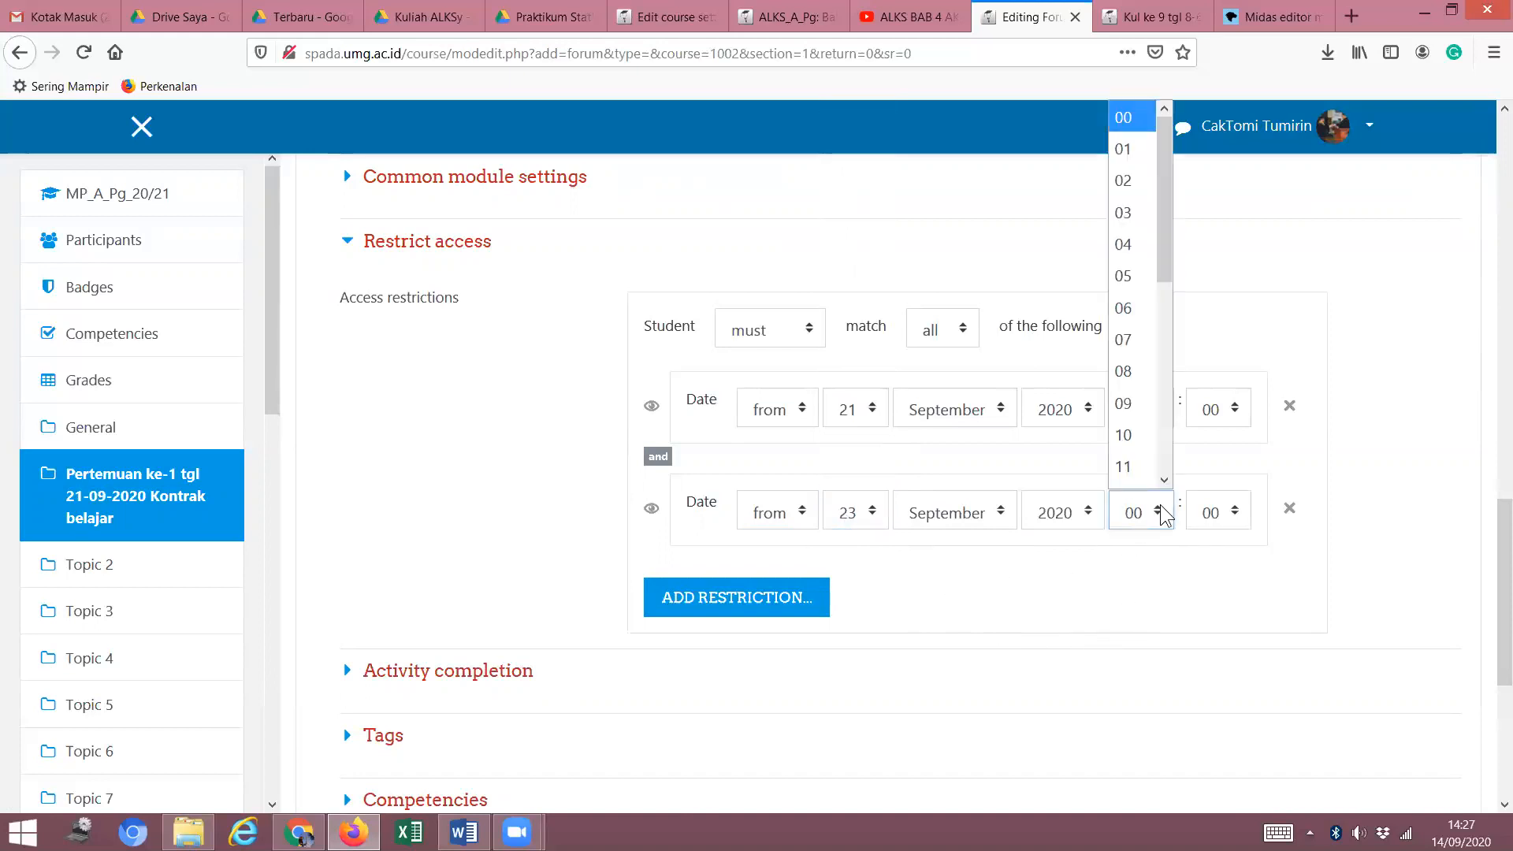
{"action": "scroll", "coordinate": [1147, 331], "scroll_direction": "down", "scroll_amount": 1}
{"action": "left_click", "coordinate": [1142, 319]}
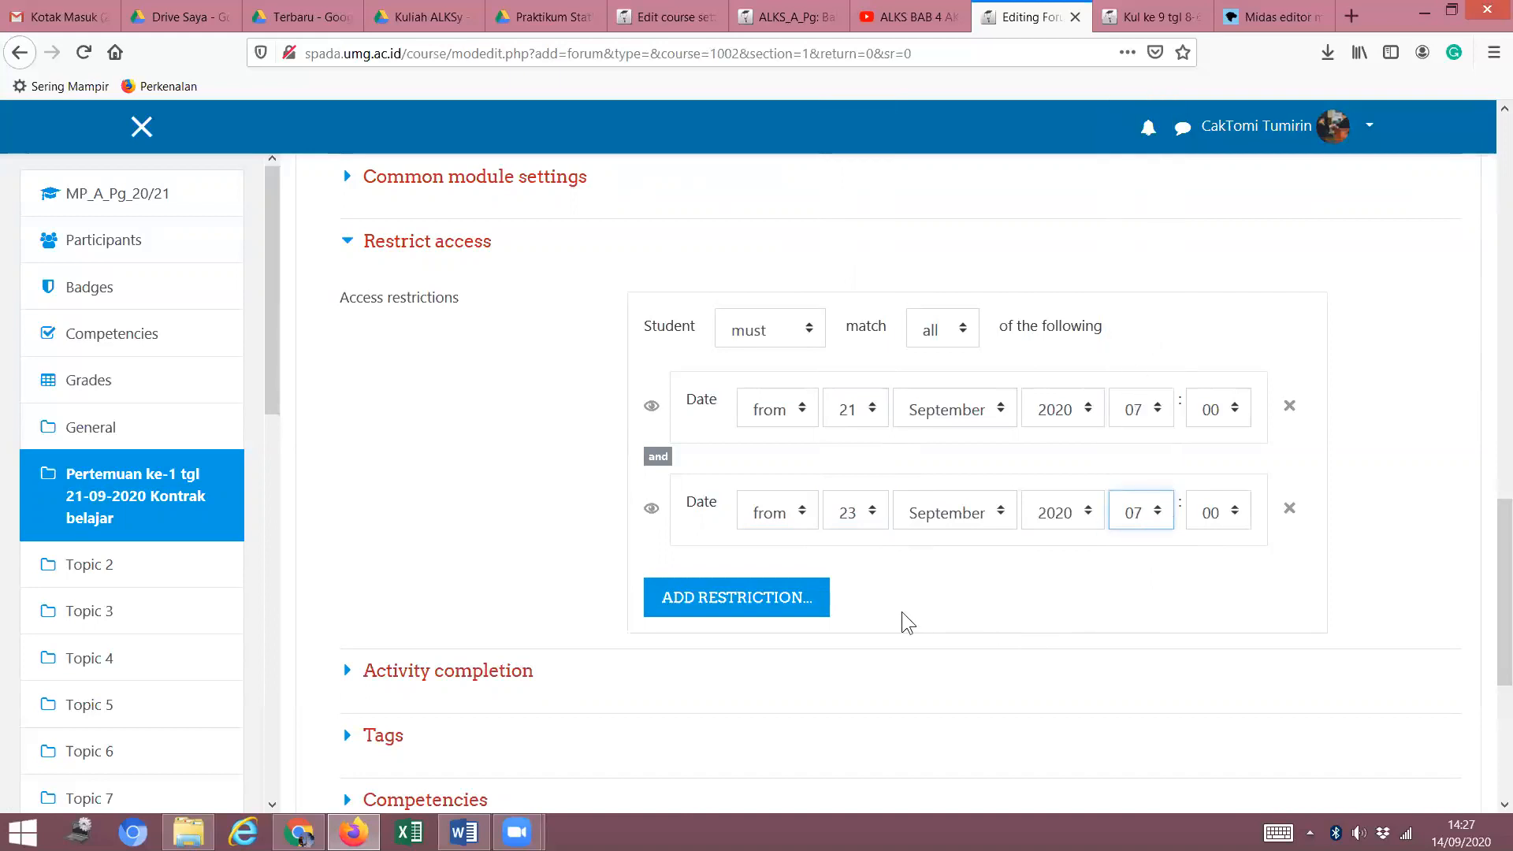
{"action": "left_click", "coordinate": [802, 508]}
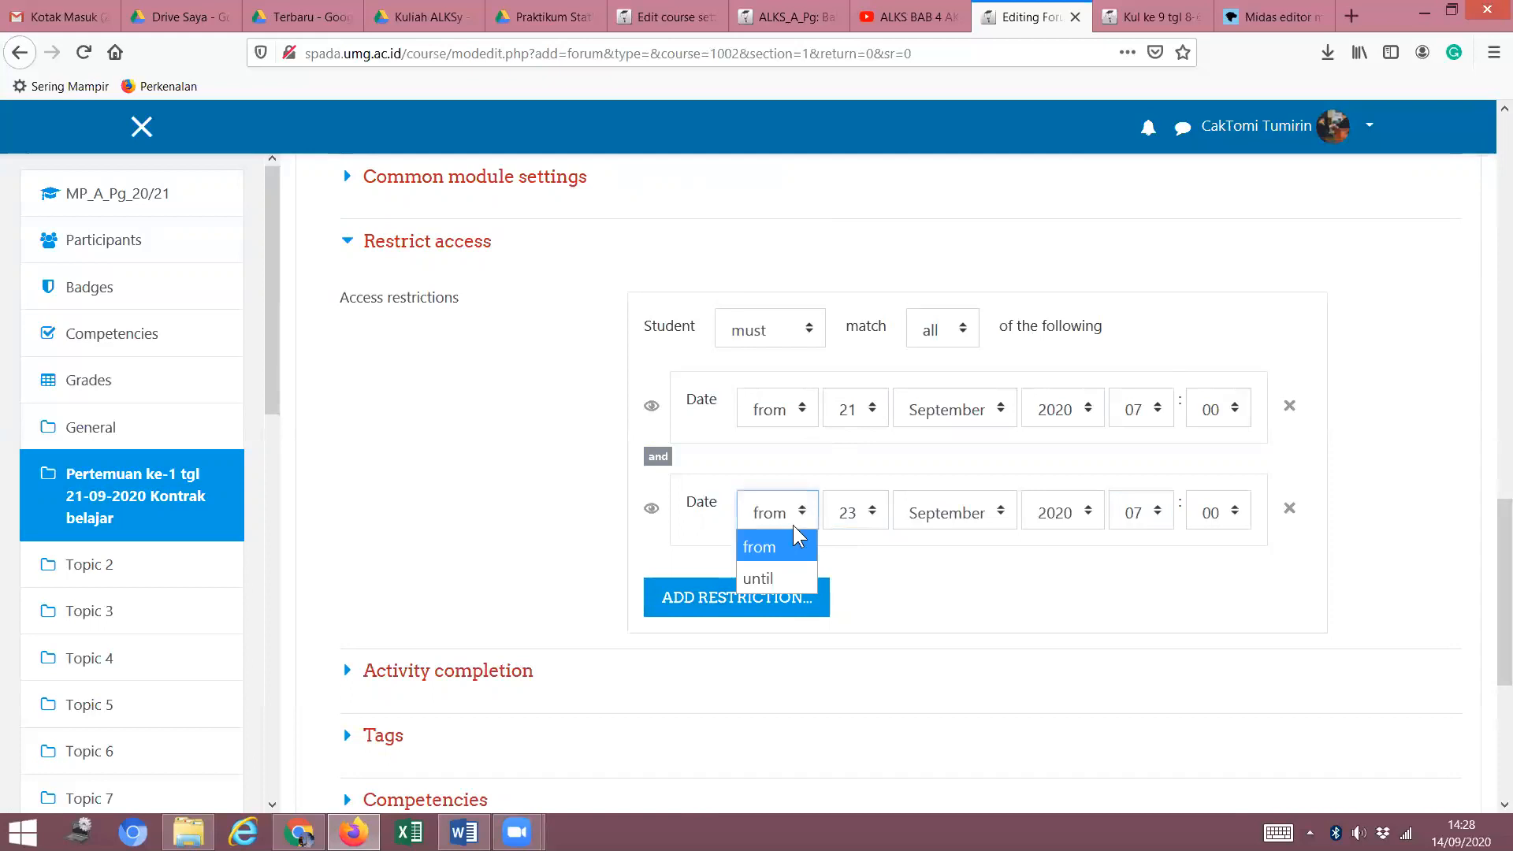
{"action": "left_click", "coordinate": [770, 581]}
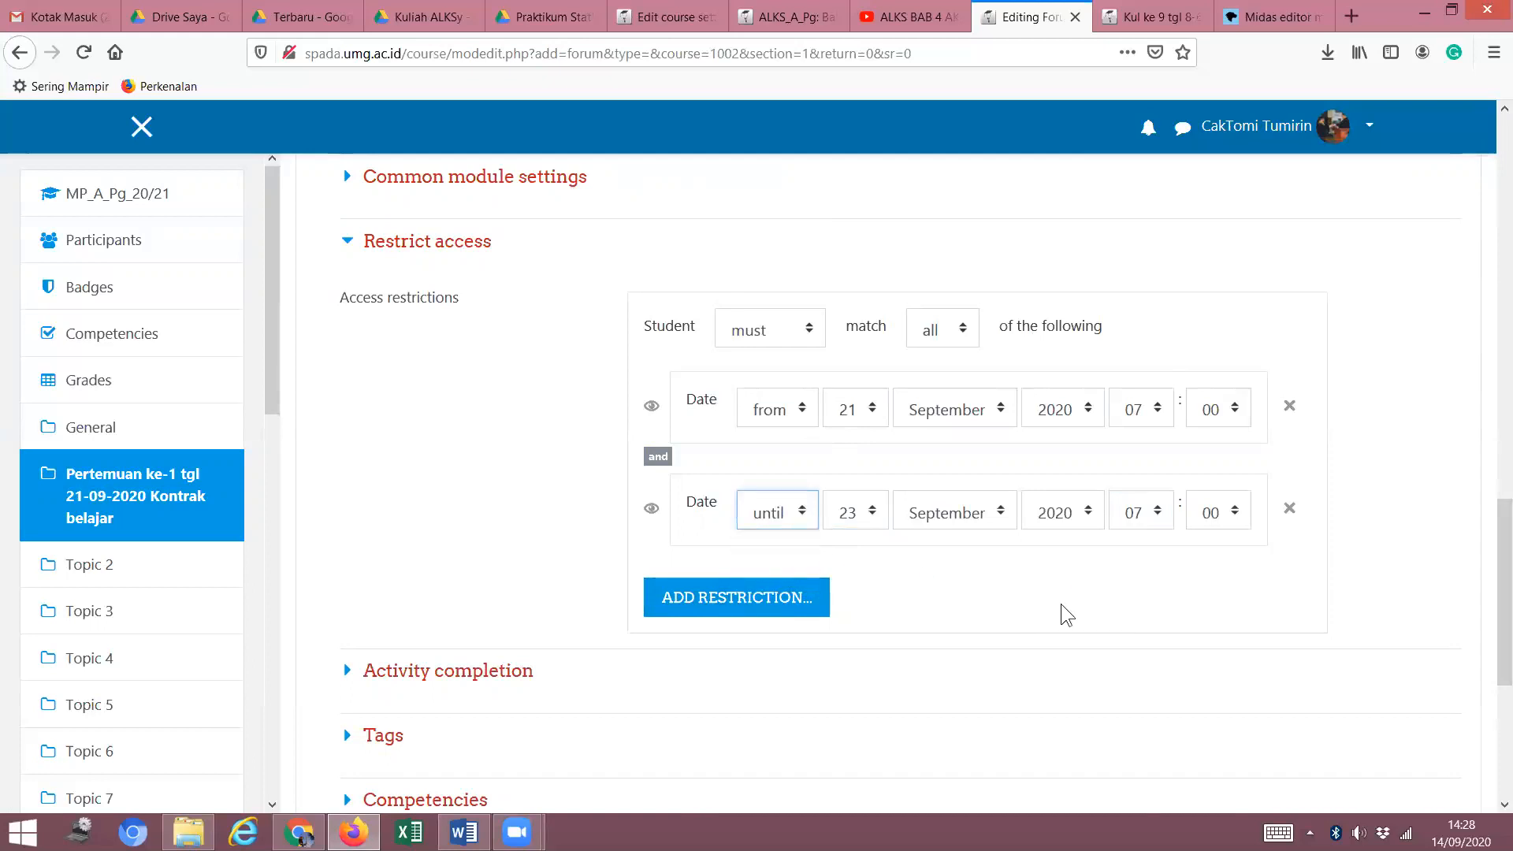
{"action": "left_click", "coordinate": [349, 242]}
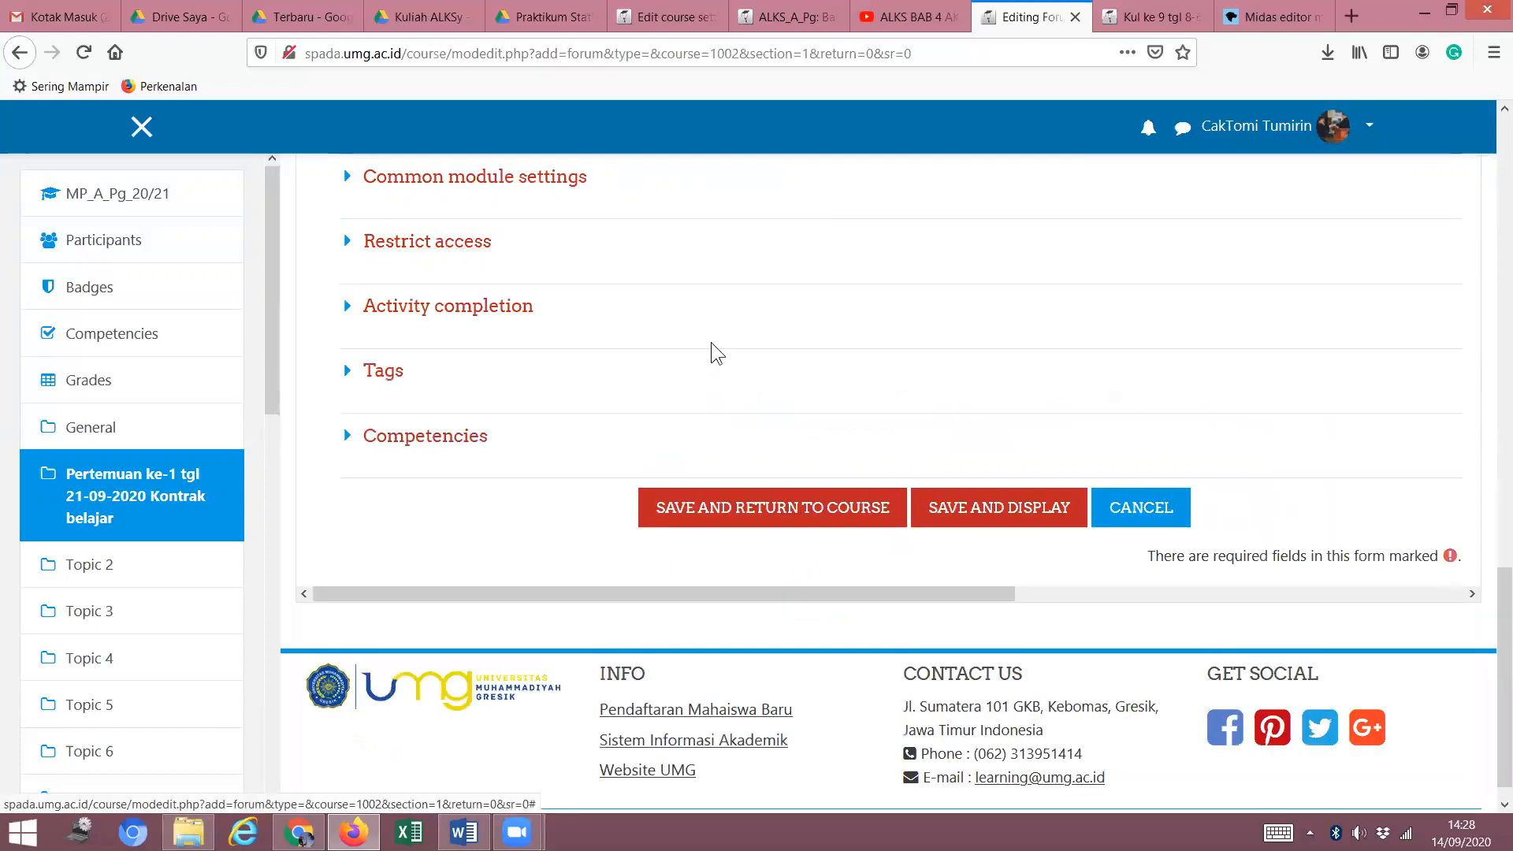
{"action": "scroll", "coordinate": [774, 347], "scroll_direction": "up", "scroll_amount": 3}
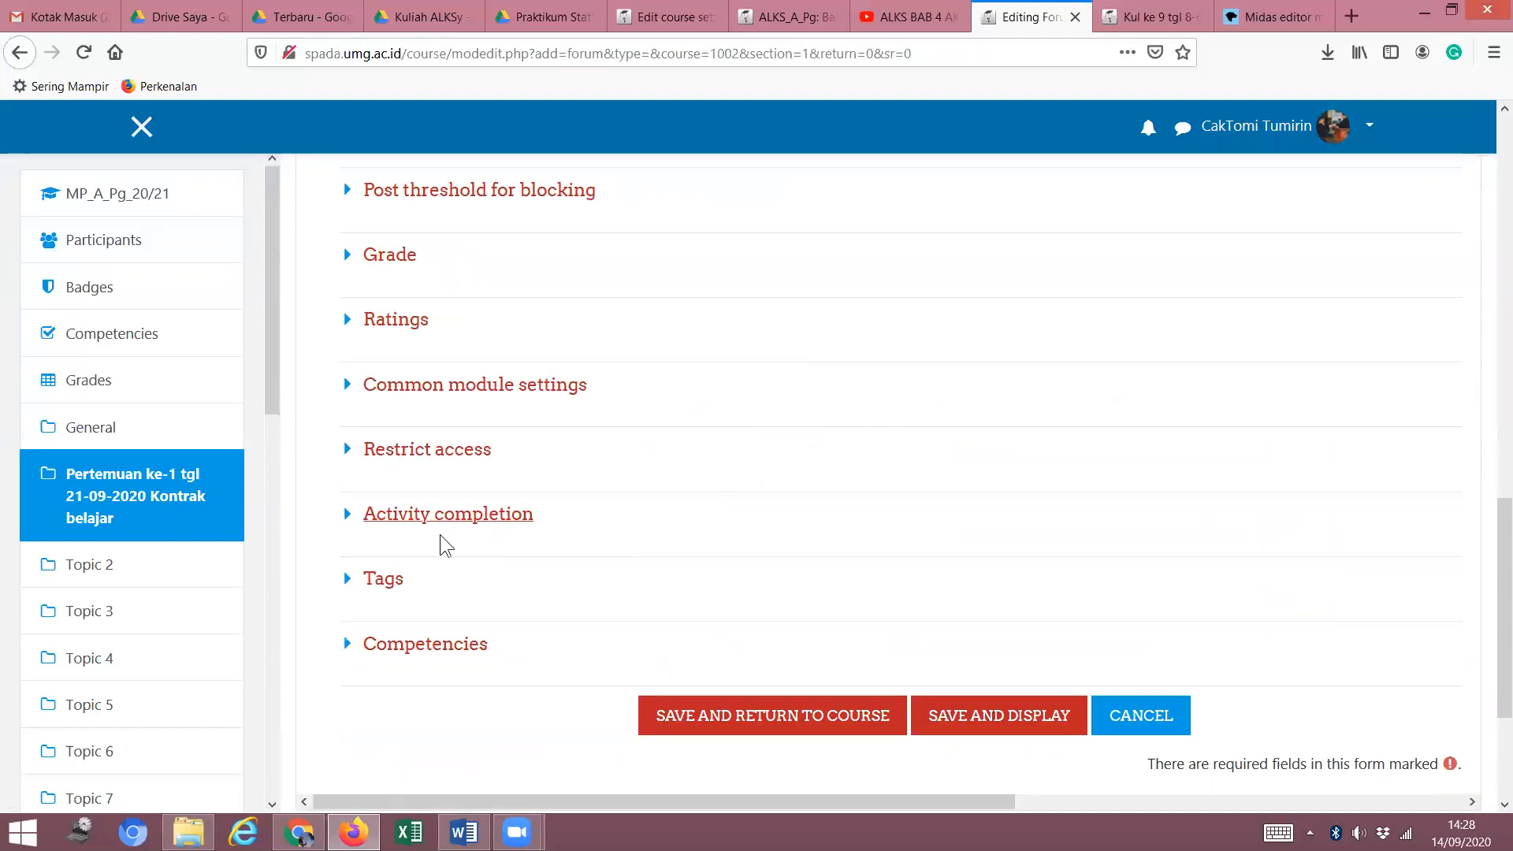
Set Completion tracking to 'Show activity as complete when conditions are met'.
{"action": "left_click", "coordinate": [348, 514]}
{"action": "scroll", "coordinate": [1015, 476], "scroll_direction": "down", "scroll_amount": 1}
{"action": "scroll", "coordinate": [1014, 476], "scroll_direction": "down", "scroll_amount": 3}
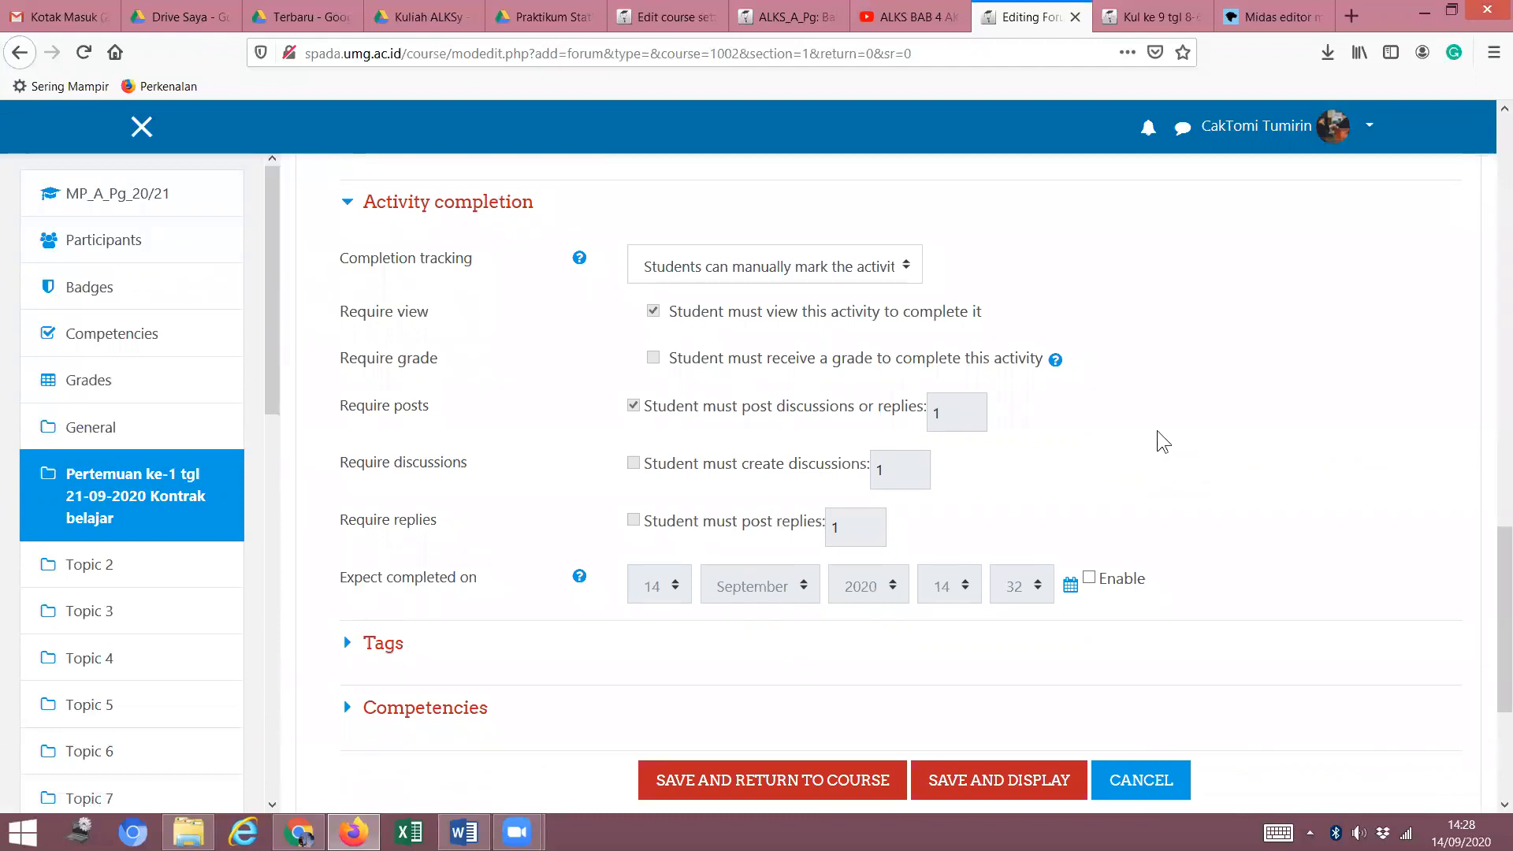
{"action": "scroll", "coordinate": [1182, 402], "scroll_direction": "up", "scroll_amount": 2}
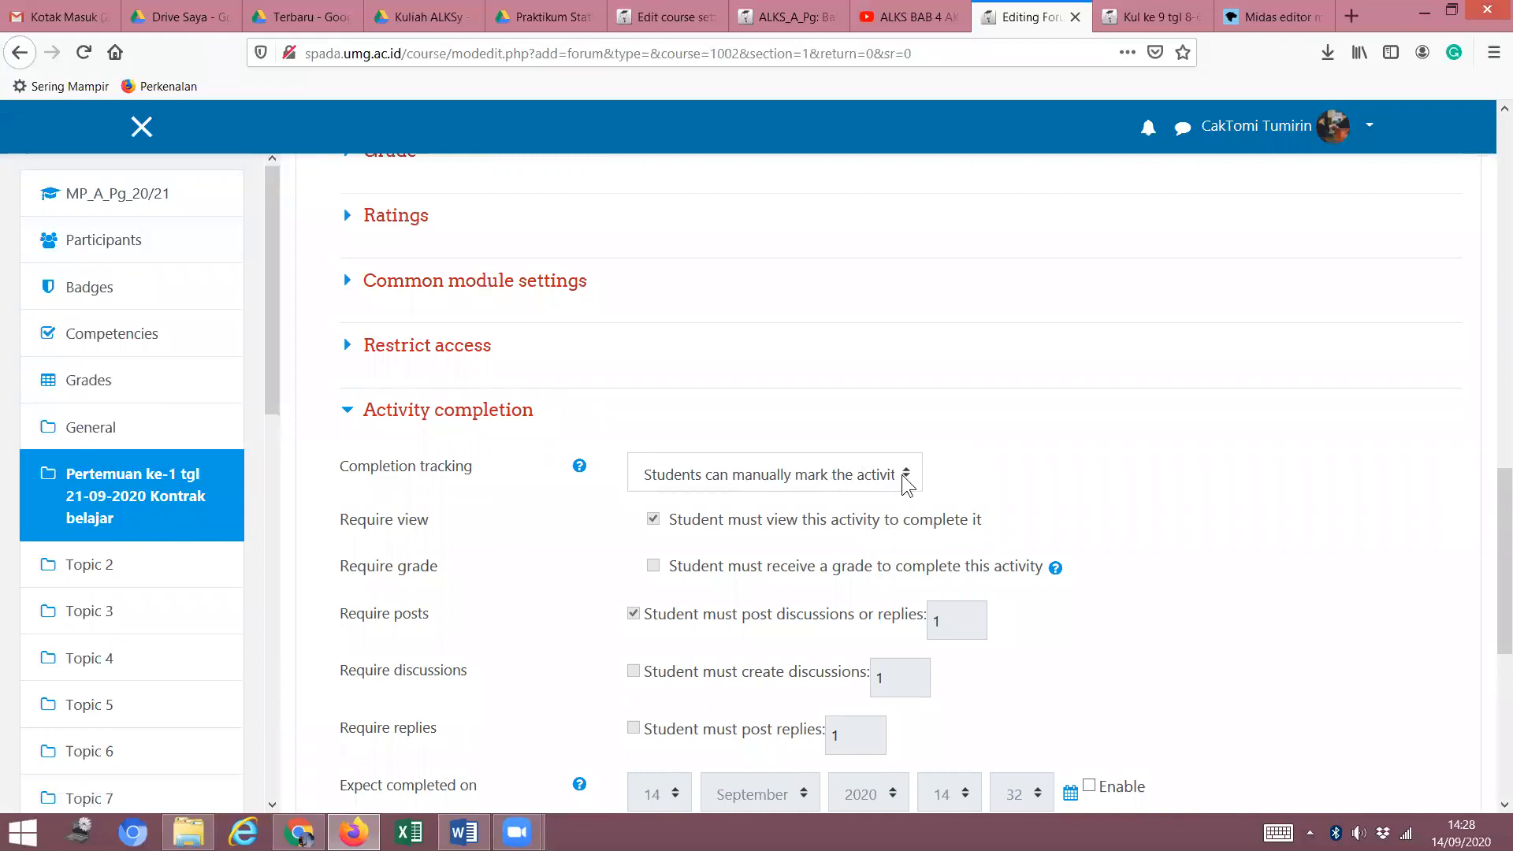
{"action": "left_click", "coordinate": [899, 480]}
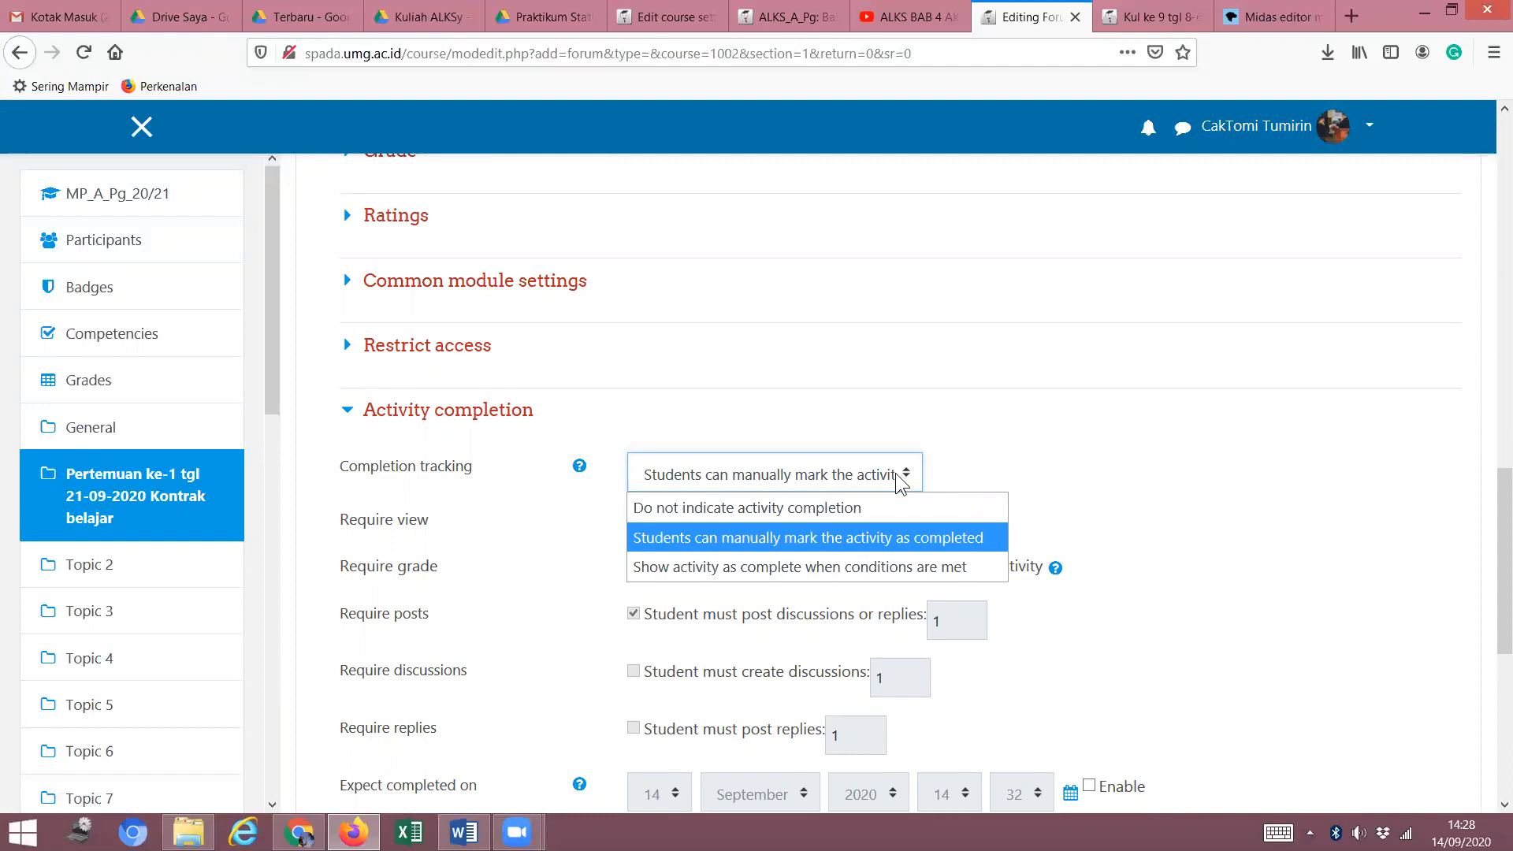
{"action": "left_click", "coordinate": [800, 567]}
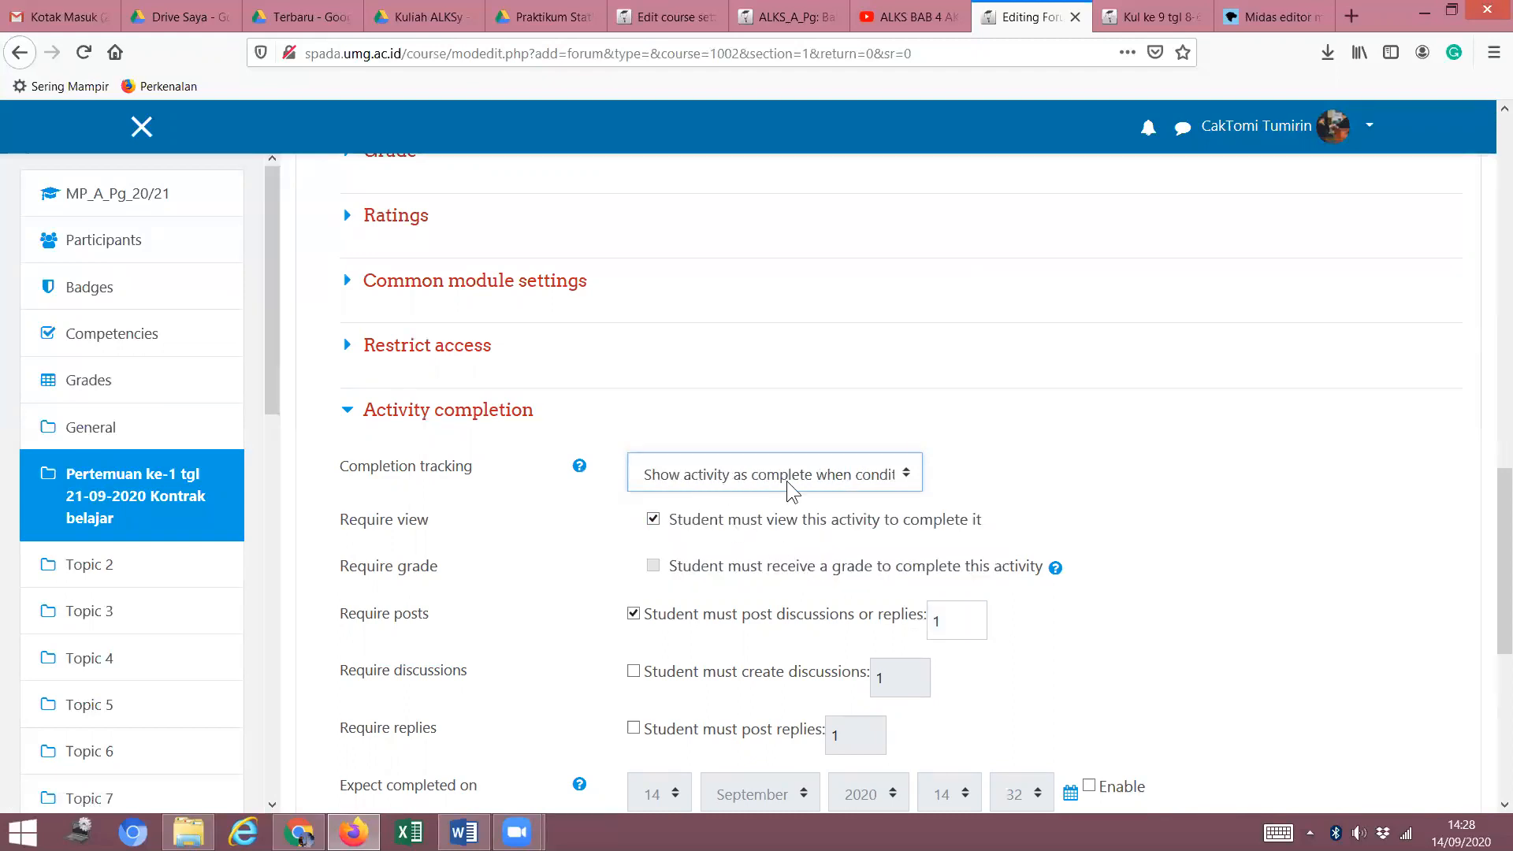
{"action": "left_click", "coordinate": [907, 470]}
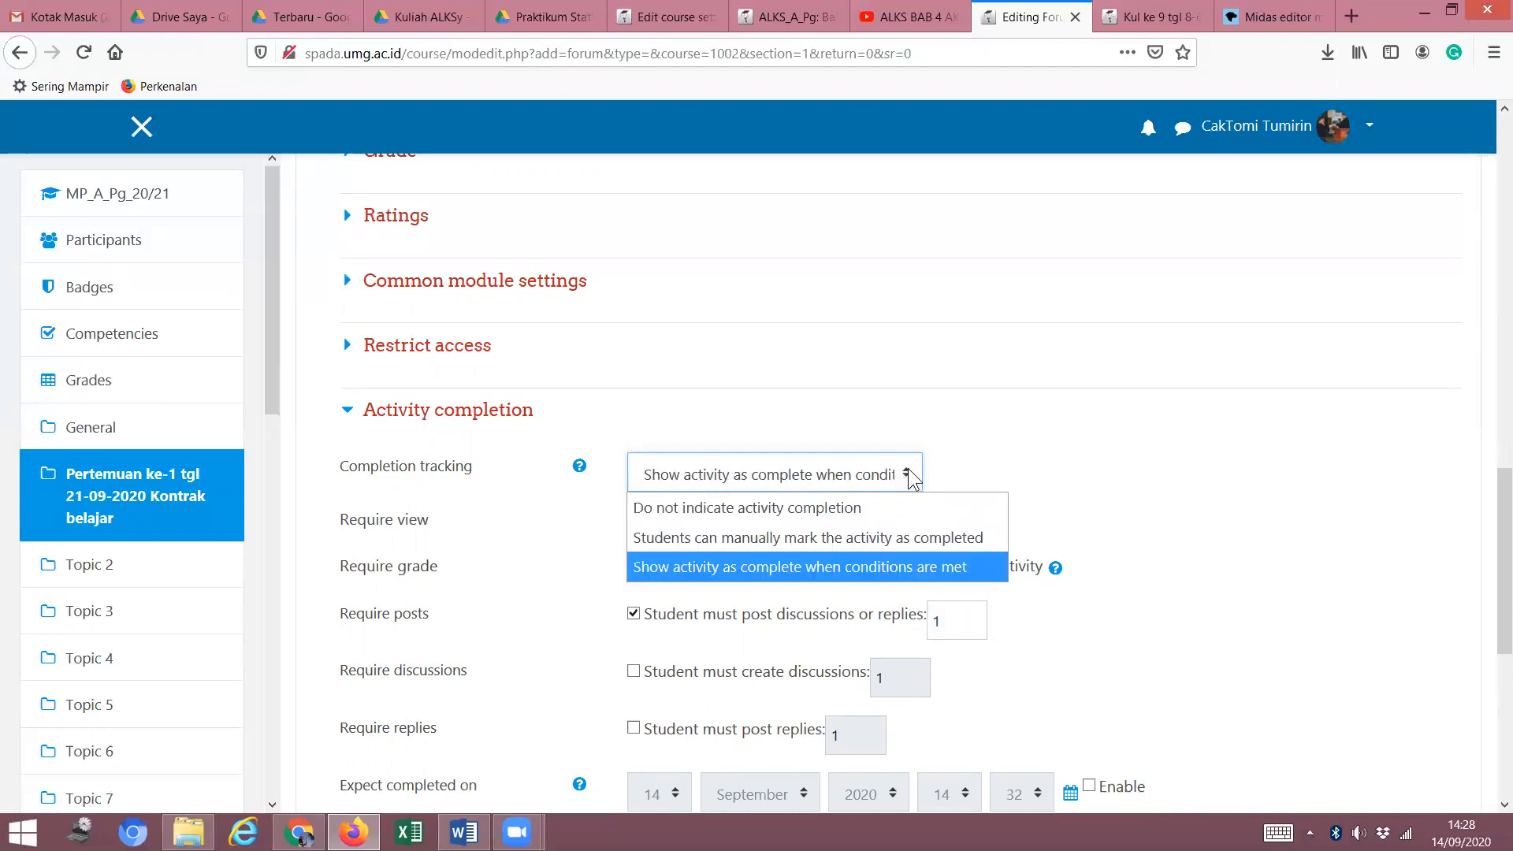
{"action": "left_click", "coordinate": [844, 563]}
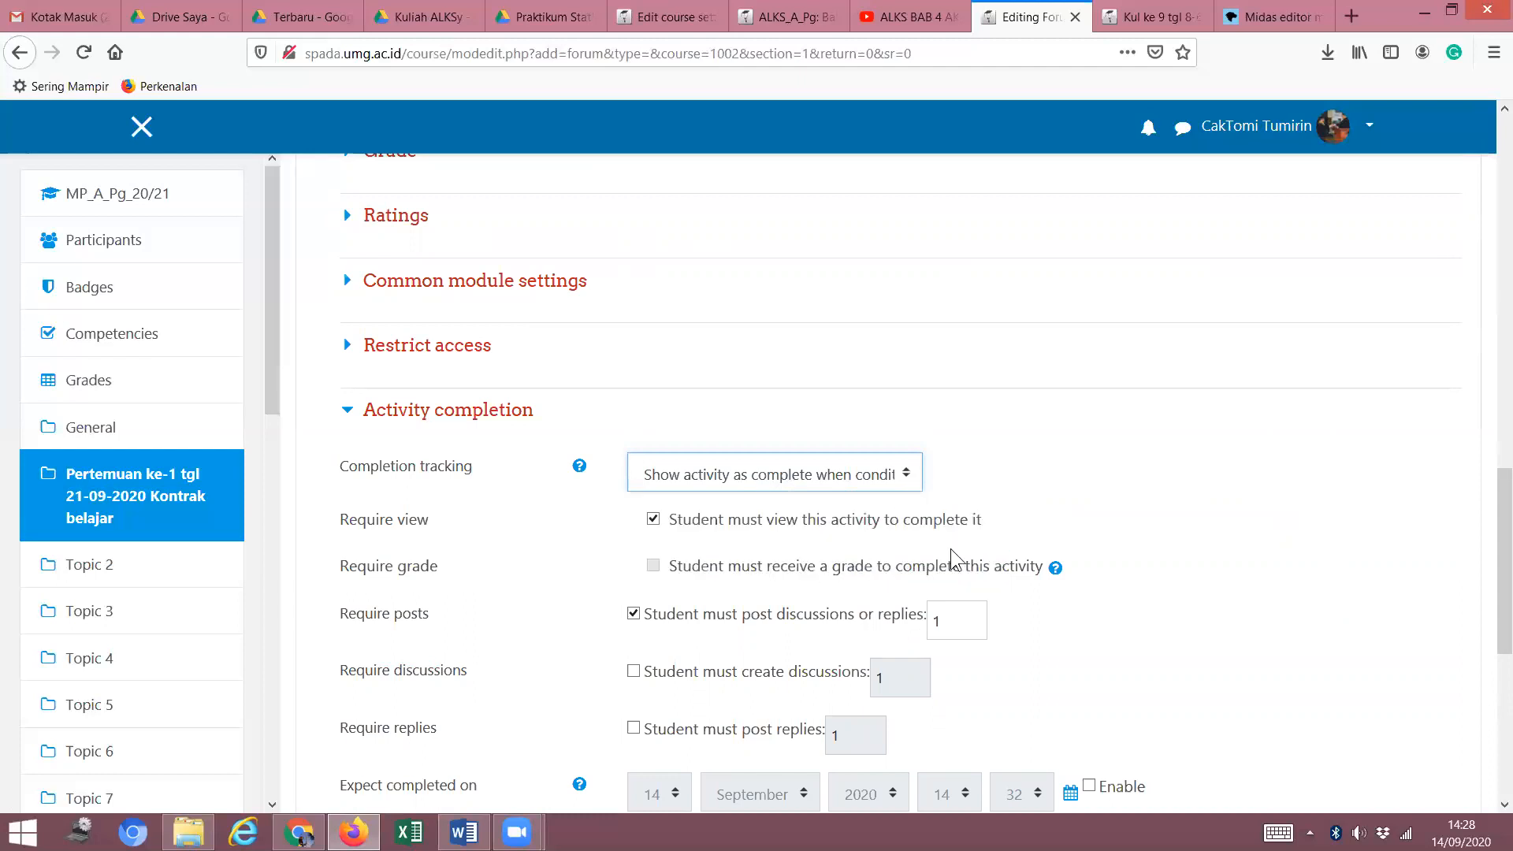
{"action": "scroll", "coordinate": [828, 508], "scroll_direction": "down", "scroll_amount": 2}
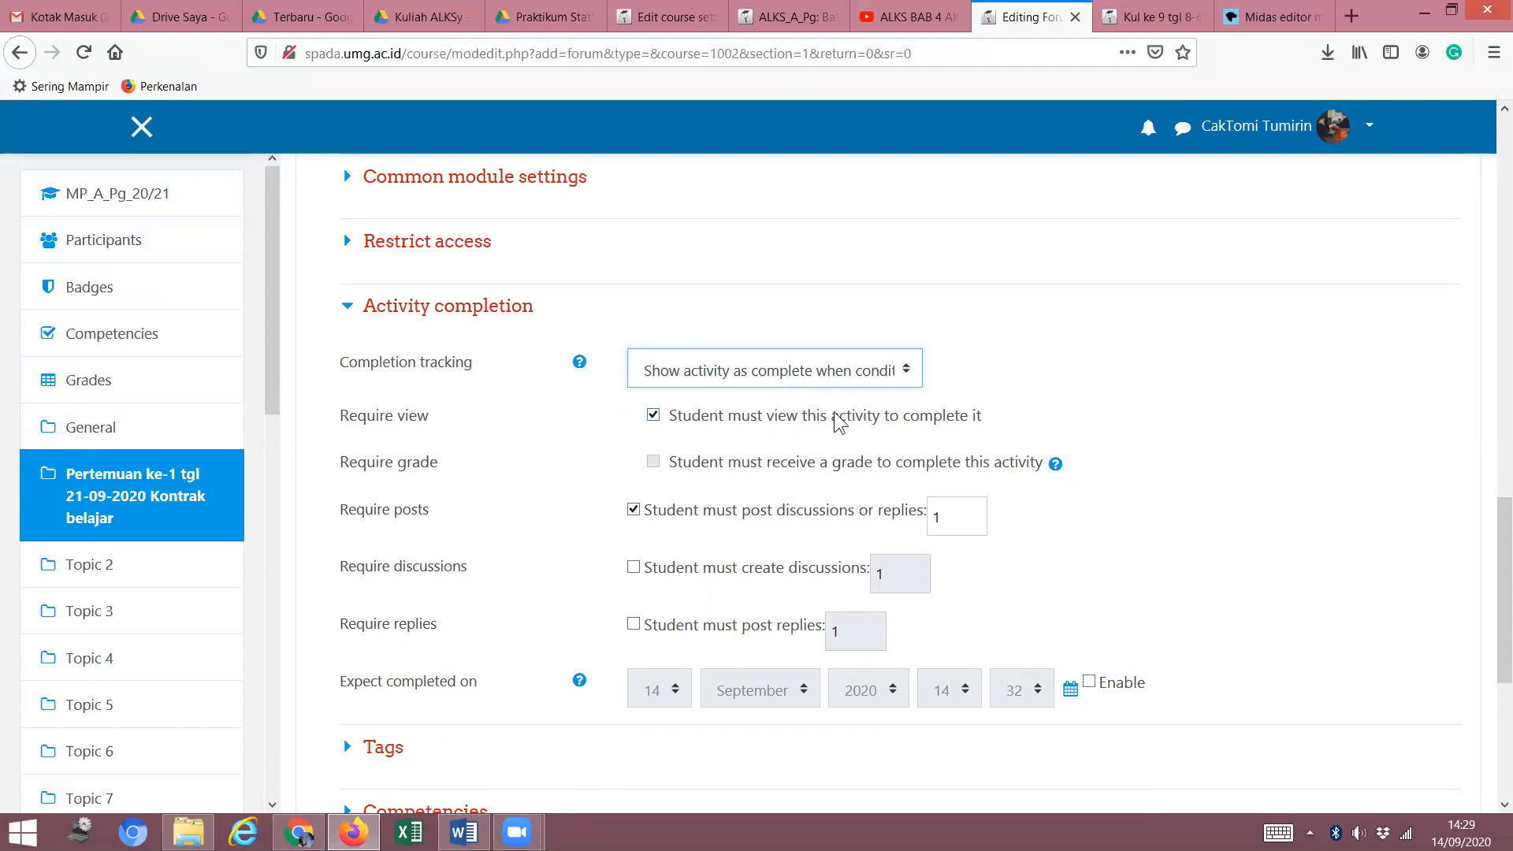
Save the Pejelasan silabus forum with its 21–23 September 2020 access restriction.
{"action": "scroll", "coordinate": [668, 487], "scroll_direction": "down", "scroll_amount": 2}
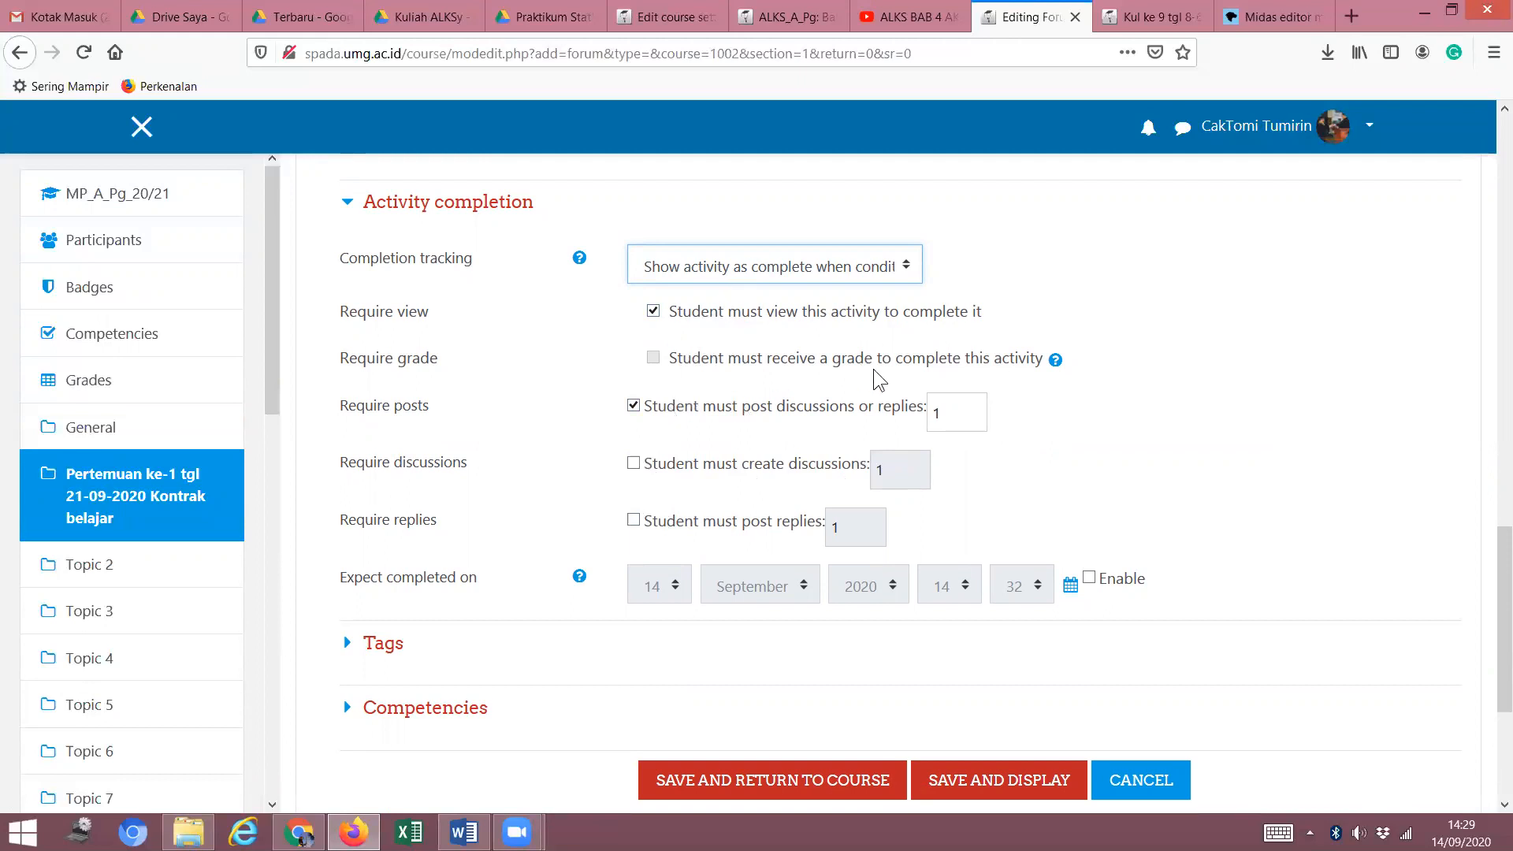
{"action": "scroll", "coordinate": [677, 390], "scroll_direction": "up", "scroll_amount": 4}
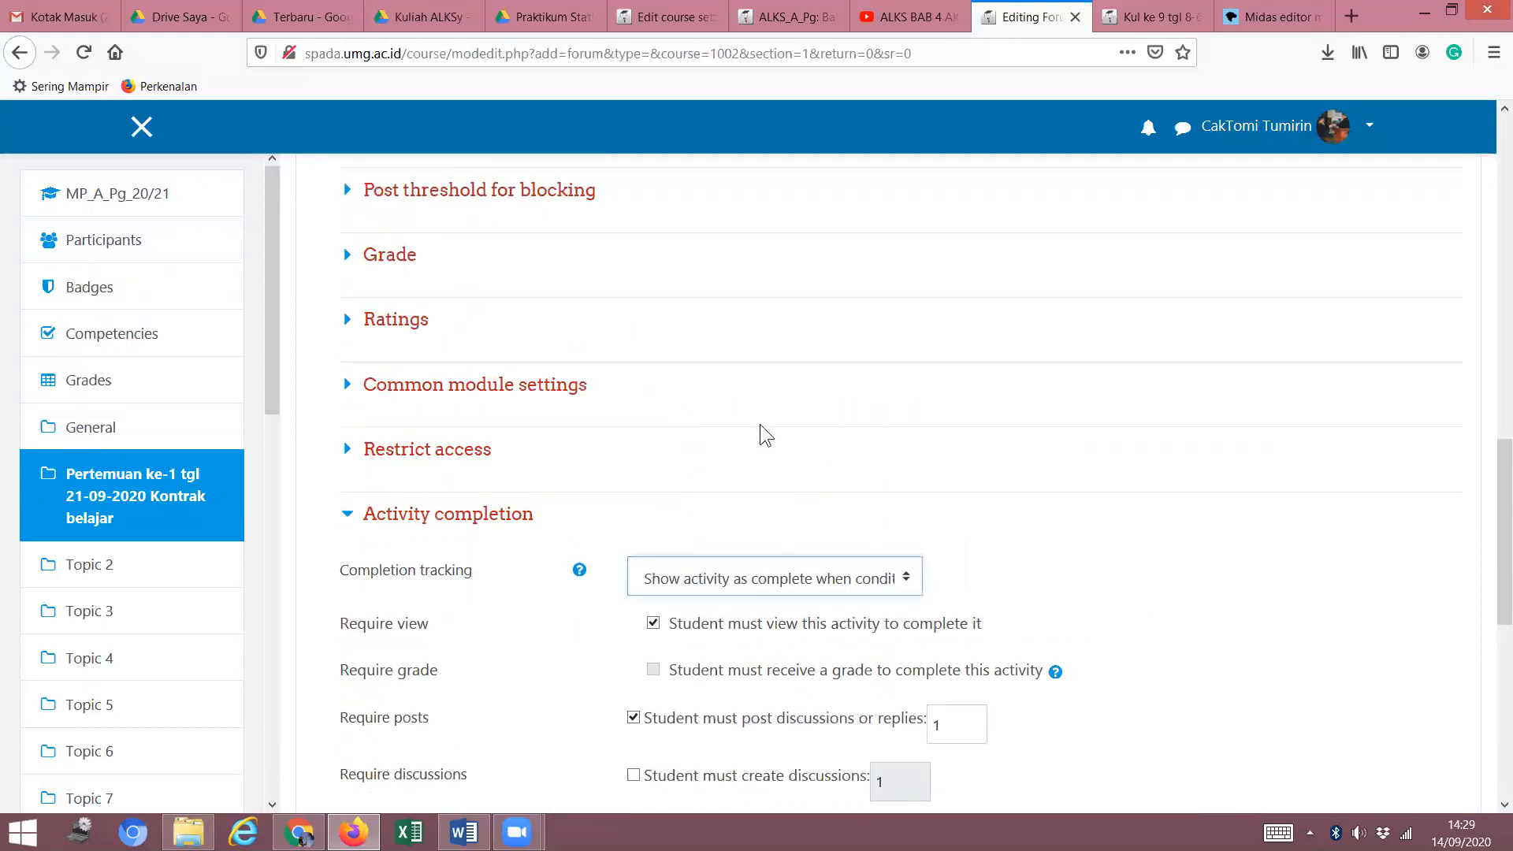
{"action": "scroll", "coordinate": [764, 435], "scroll_direction": "down", "scroll_amount": 3}
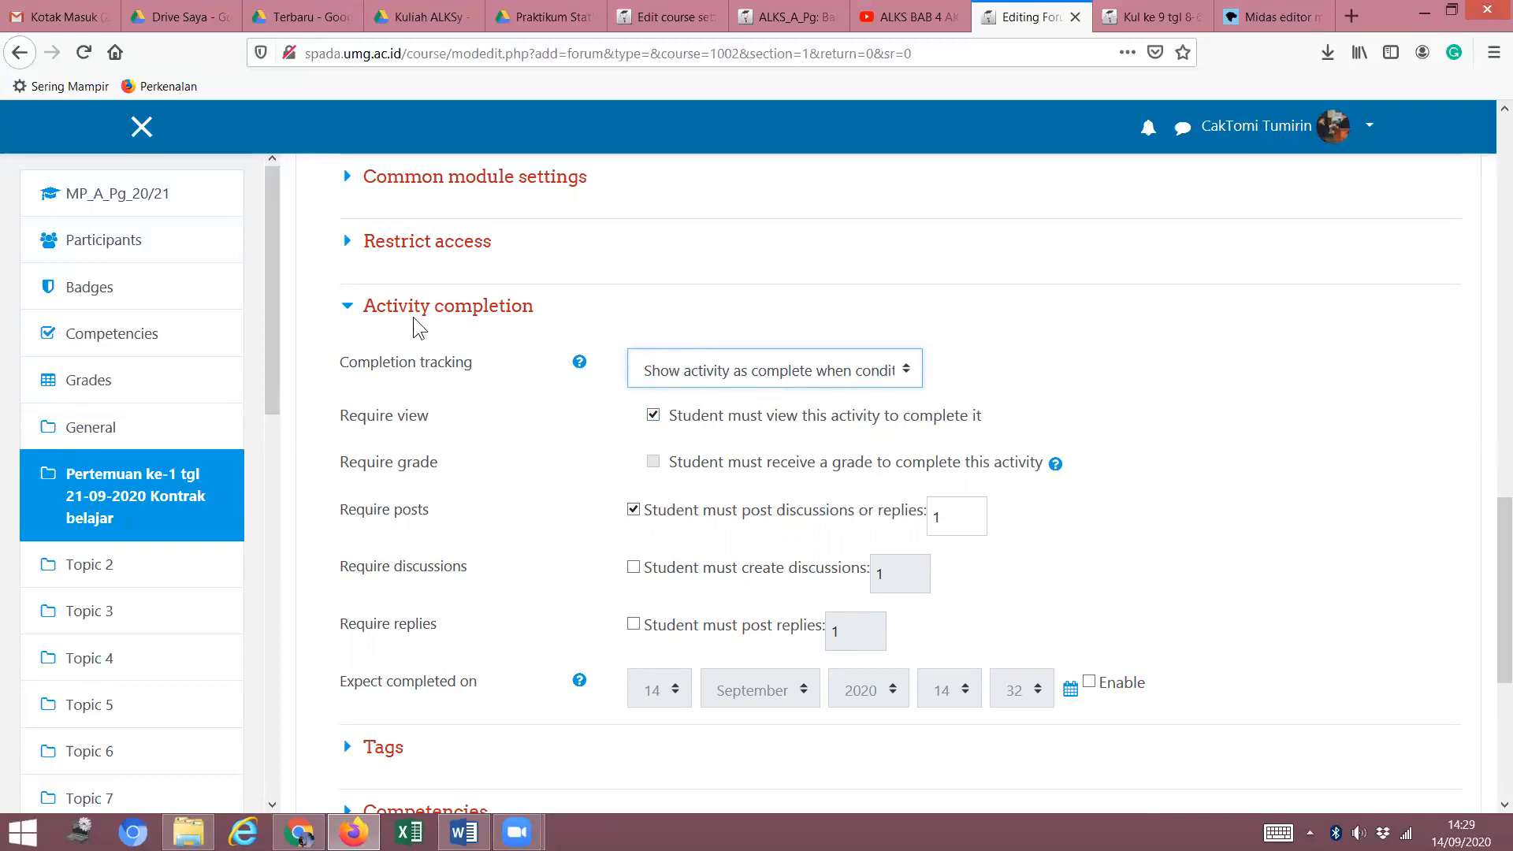
{"action": "left_click", "coordinate": [349, 309]}
{"action": "left_click", "coordinate": [350, 243]}
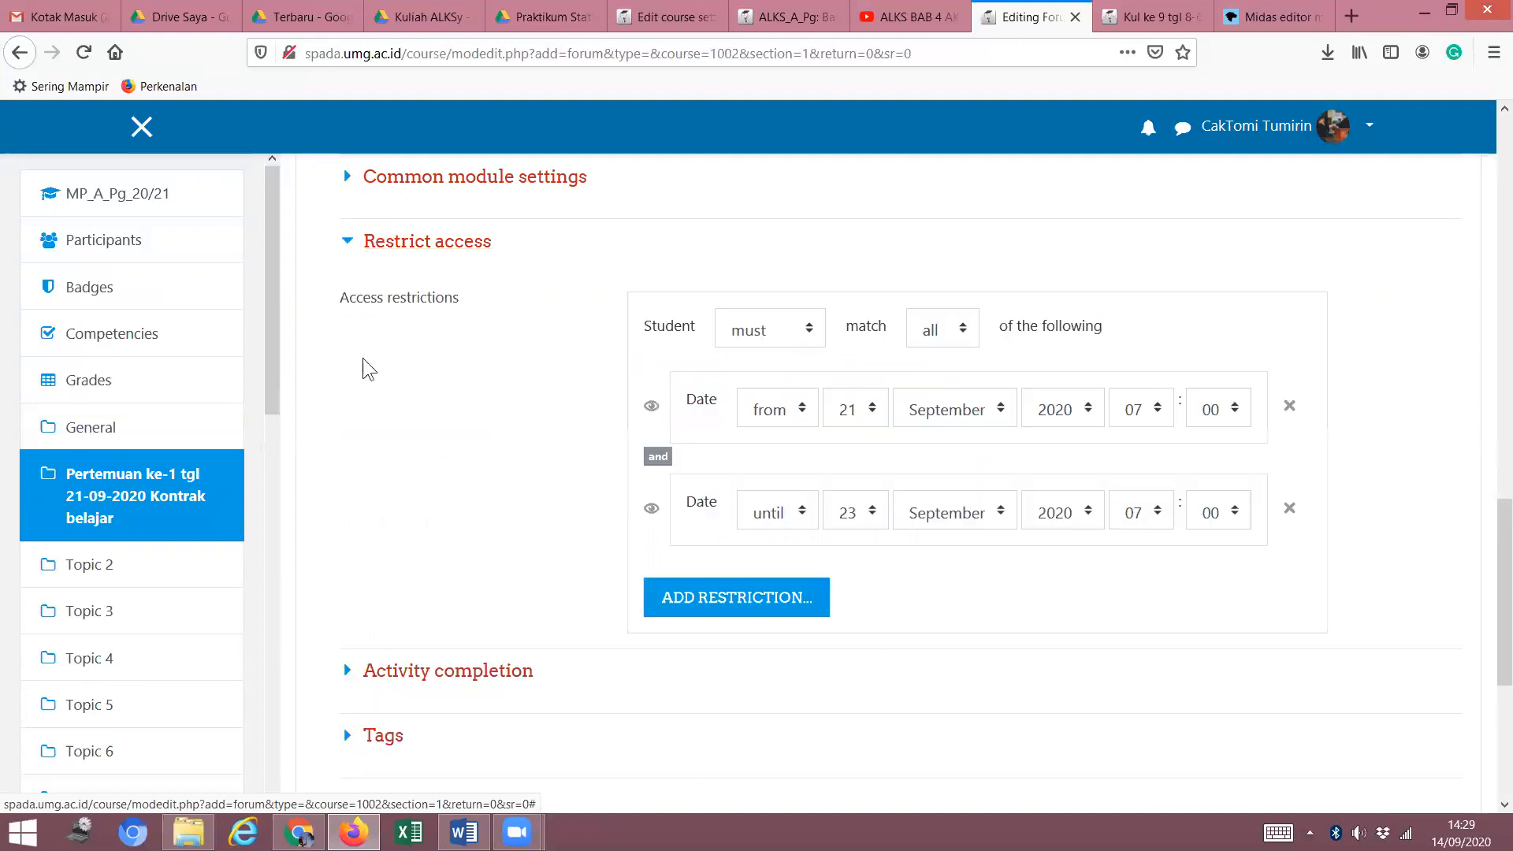
{"action": "left_click", "coordinate": [347, 243]}
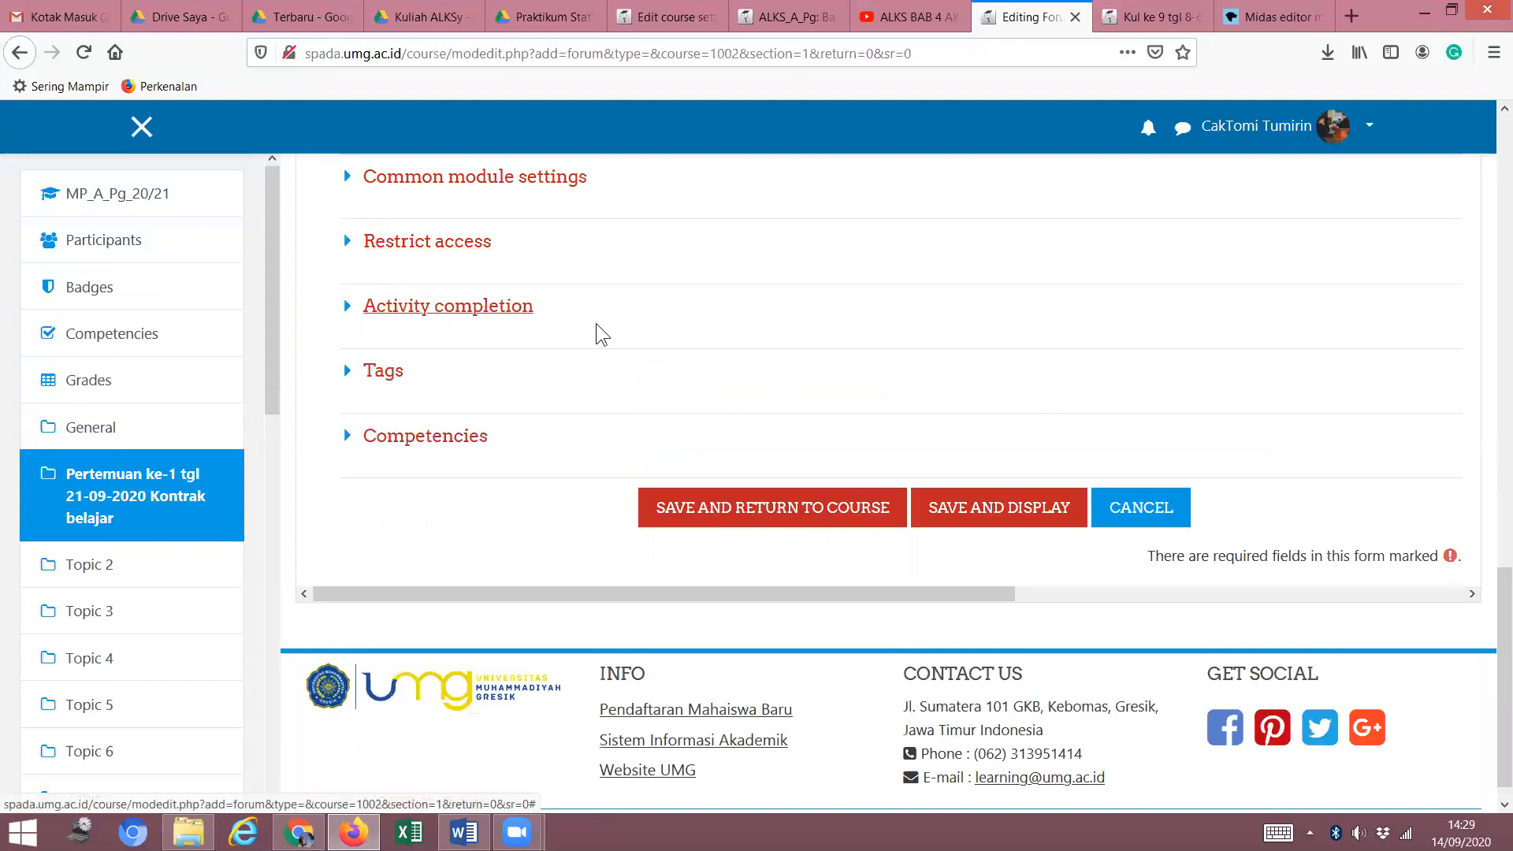
{"action": "scroll", "coordinate": [595, 323], "scroll_direction": "up", "scroll_amount": 10}
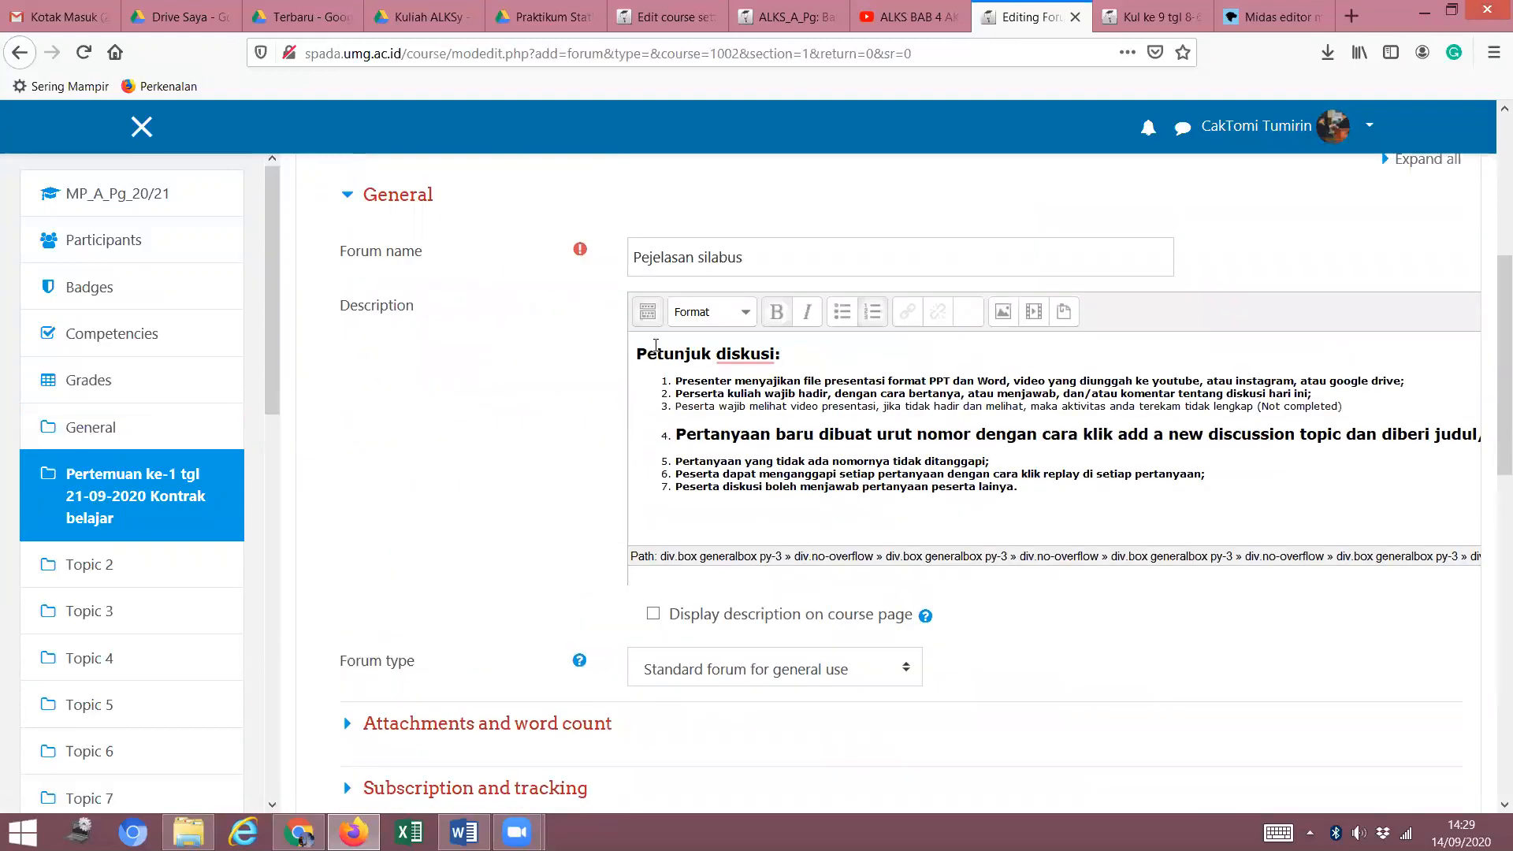
{"action": "scroll", "coordinate": [655, 345], "scroll_direction": "down", "scroll_amount": 2}
{"action": "scroll", "coordinate": [655, 345], "scroll_direction": "up", "scroll_amount": 3}
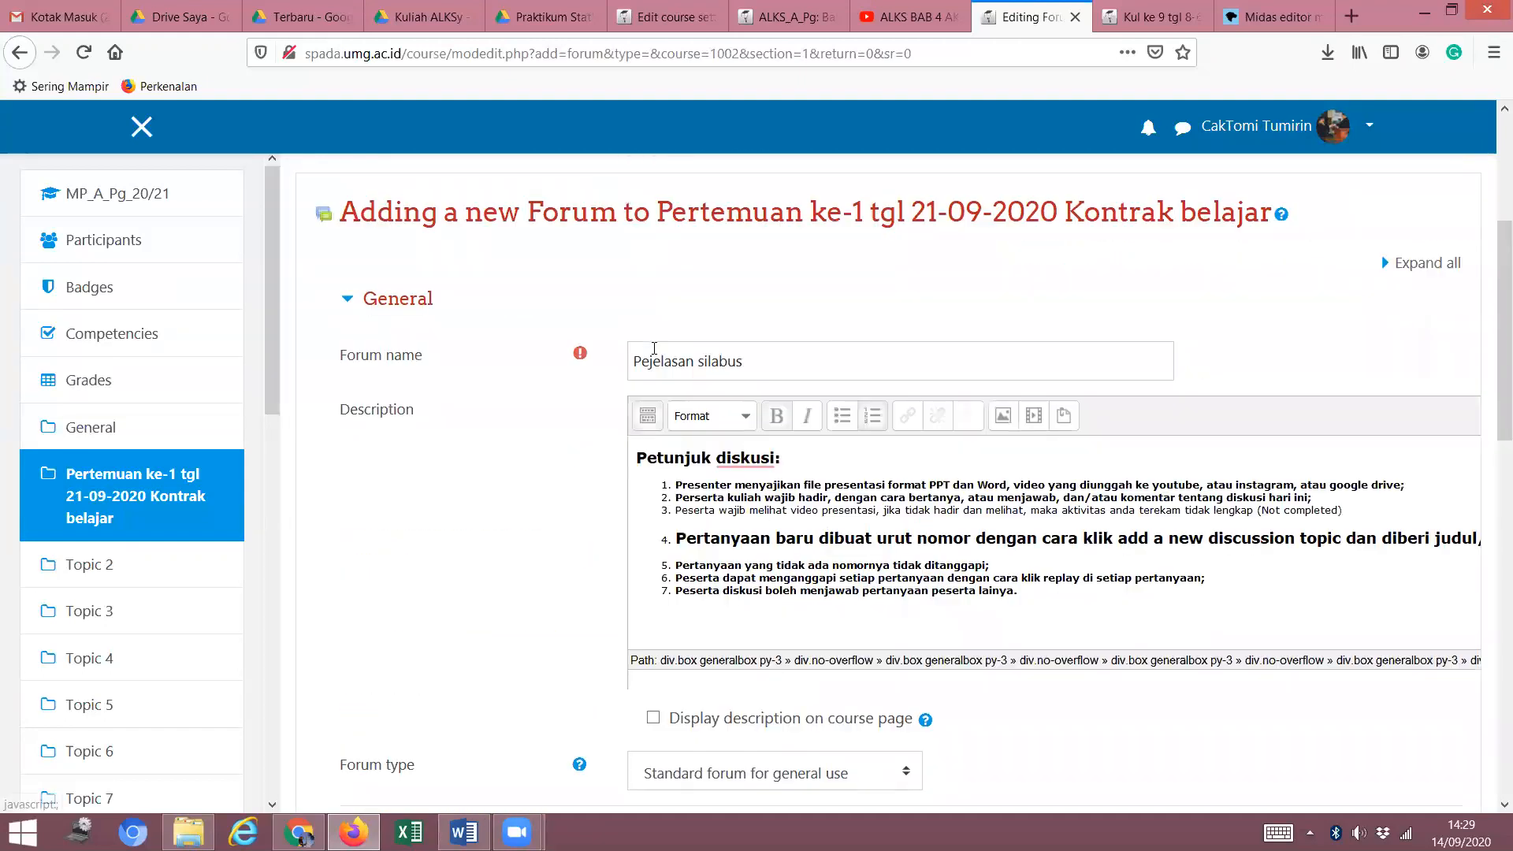
{"action": "scroll", "coordinate": [649, 354], "scroll_direction": "down", "scroll_amount": 10}
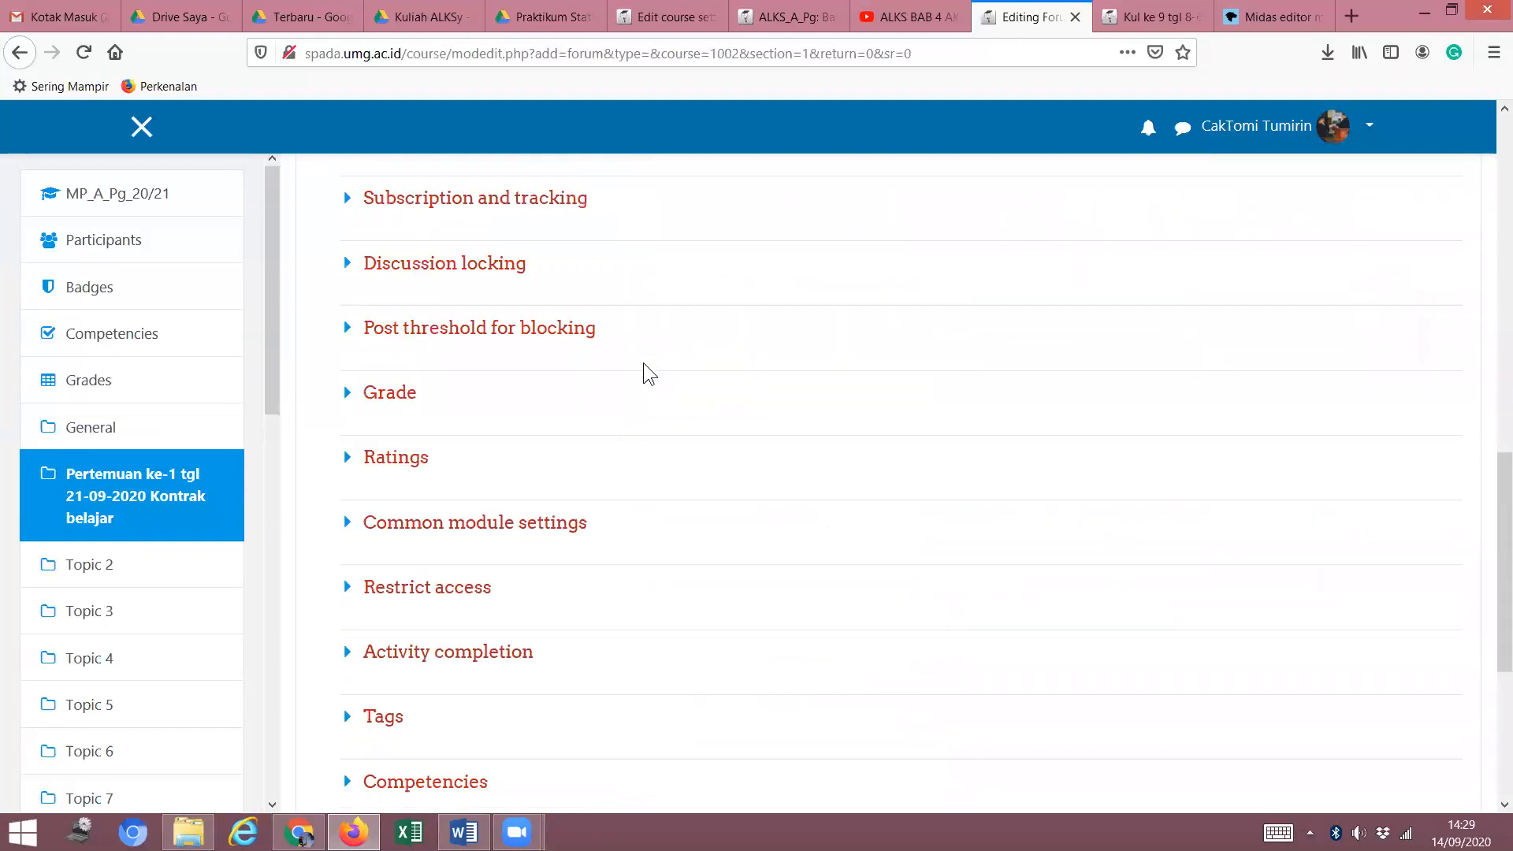
{"action": "scroll", "coordinate": [642, 362], "scroll_direction": "down", "scroll_amount": 3}
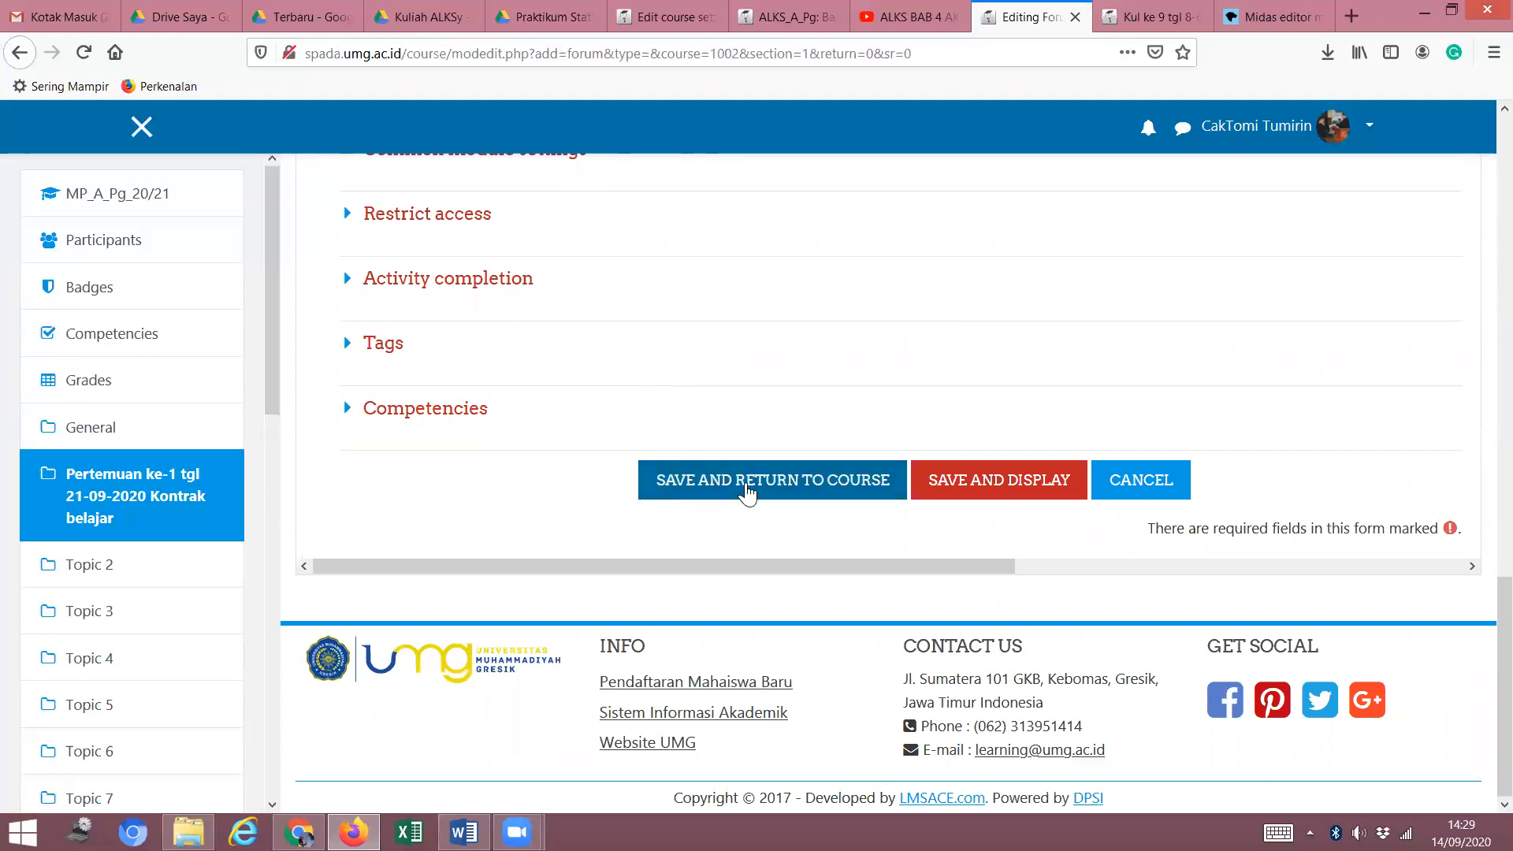
{"action": "left_click", "coordinate": [1002, 492]}
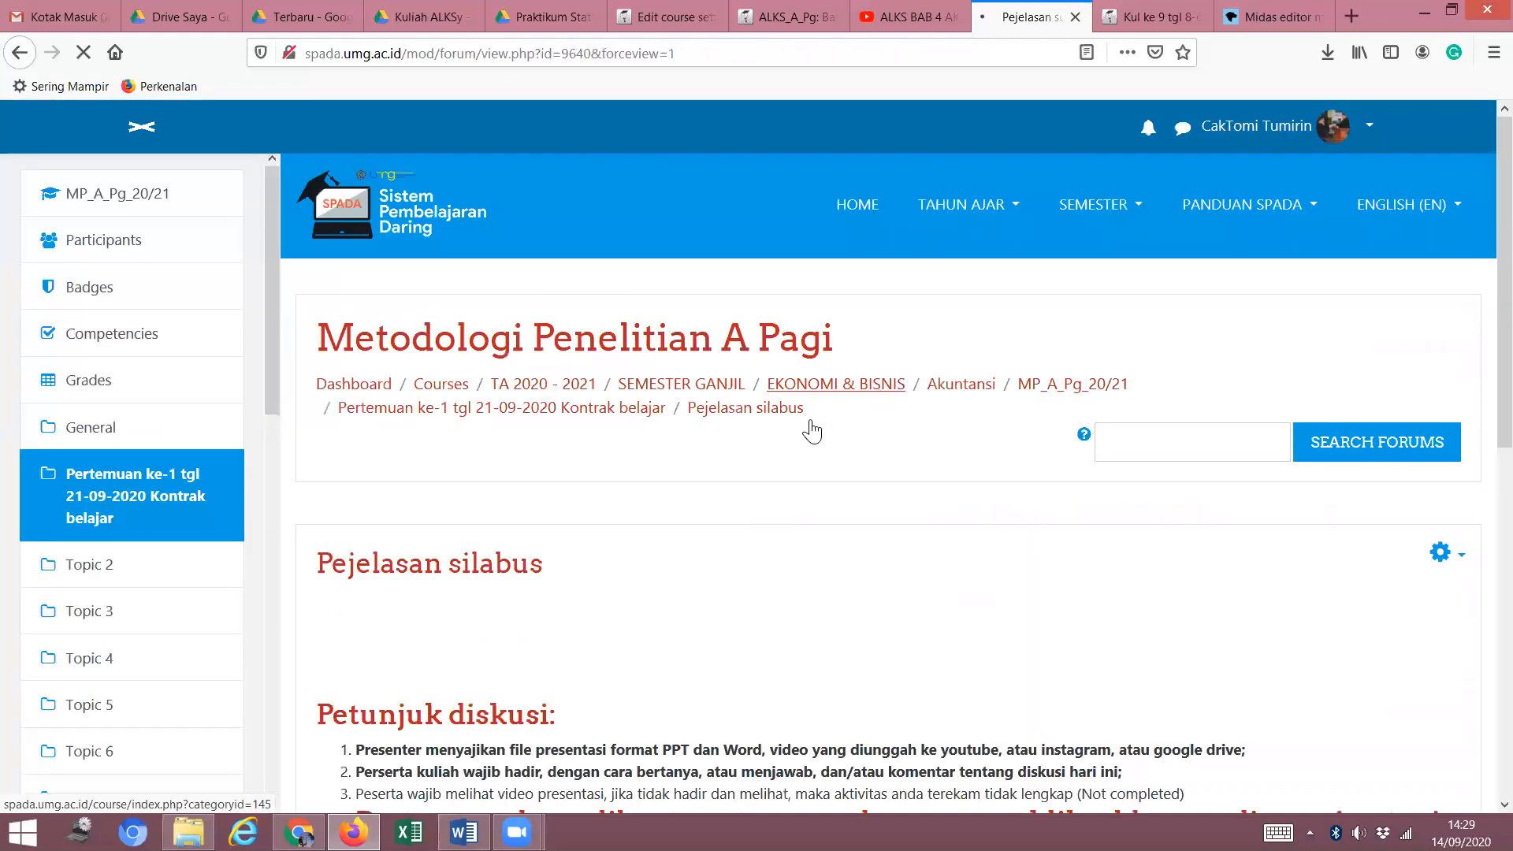
Return to the Pertemuan ke-1 section and open Pejelasan silabus's editing menu.
{"action": "scroll", "coordinate": [686, 512], "scroll_direction": "down", "scroll_amount": 5}
{"action": "scroll", "coordinate": [702, 516], "scroll_direction": "down", "scroll_amount": 3}
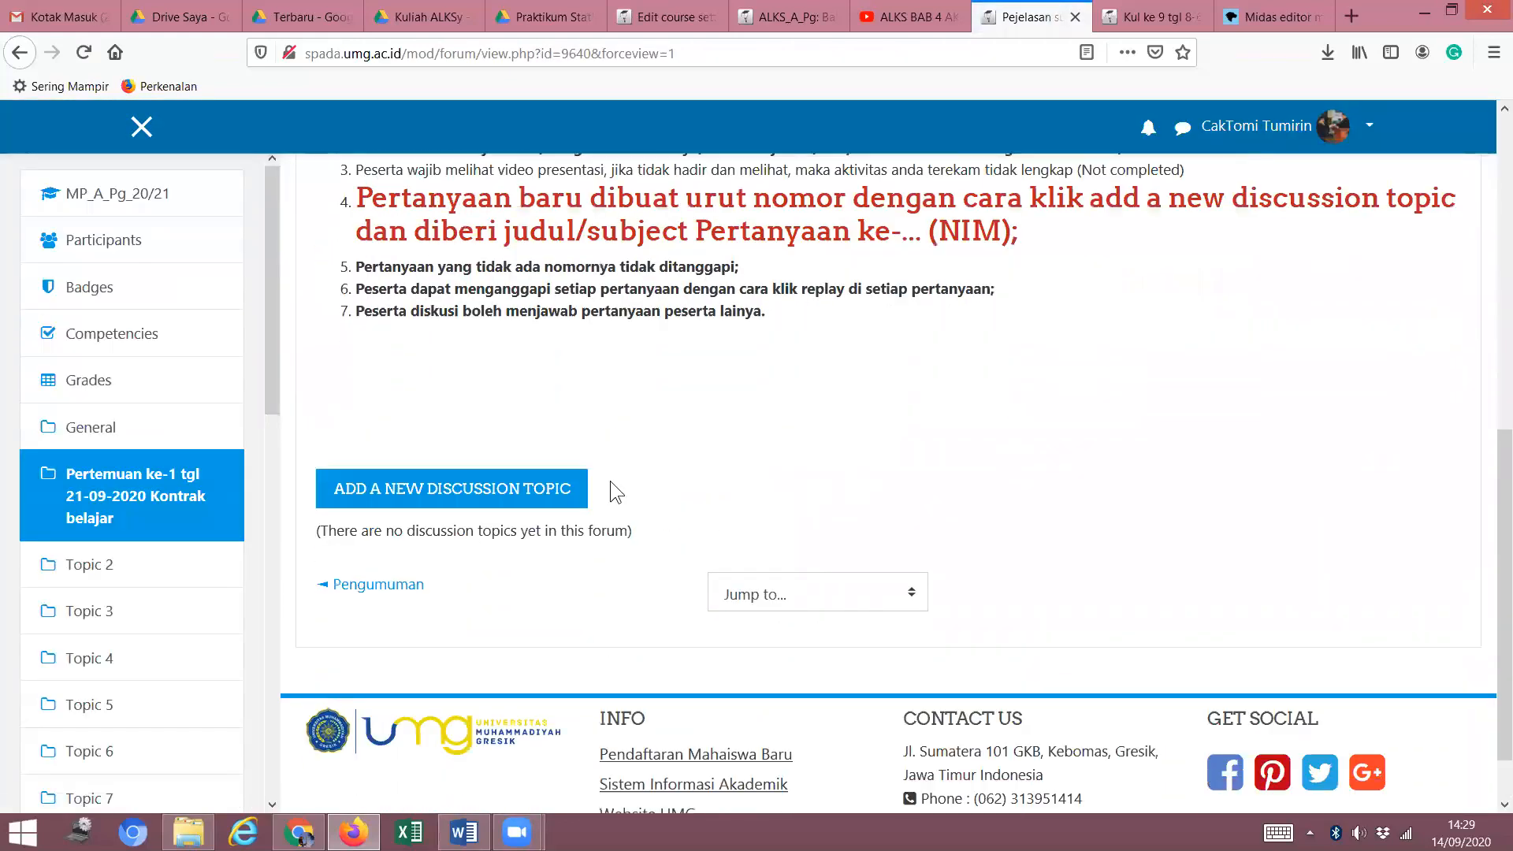
{"action": "scroll", "coordinate": [788, 386], "scroll_direction": "up", "scroll_amount": 7}
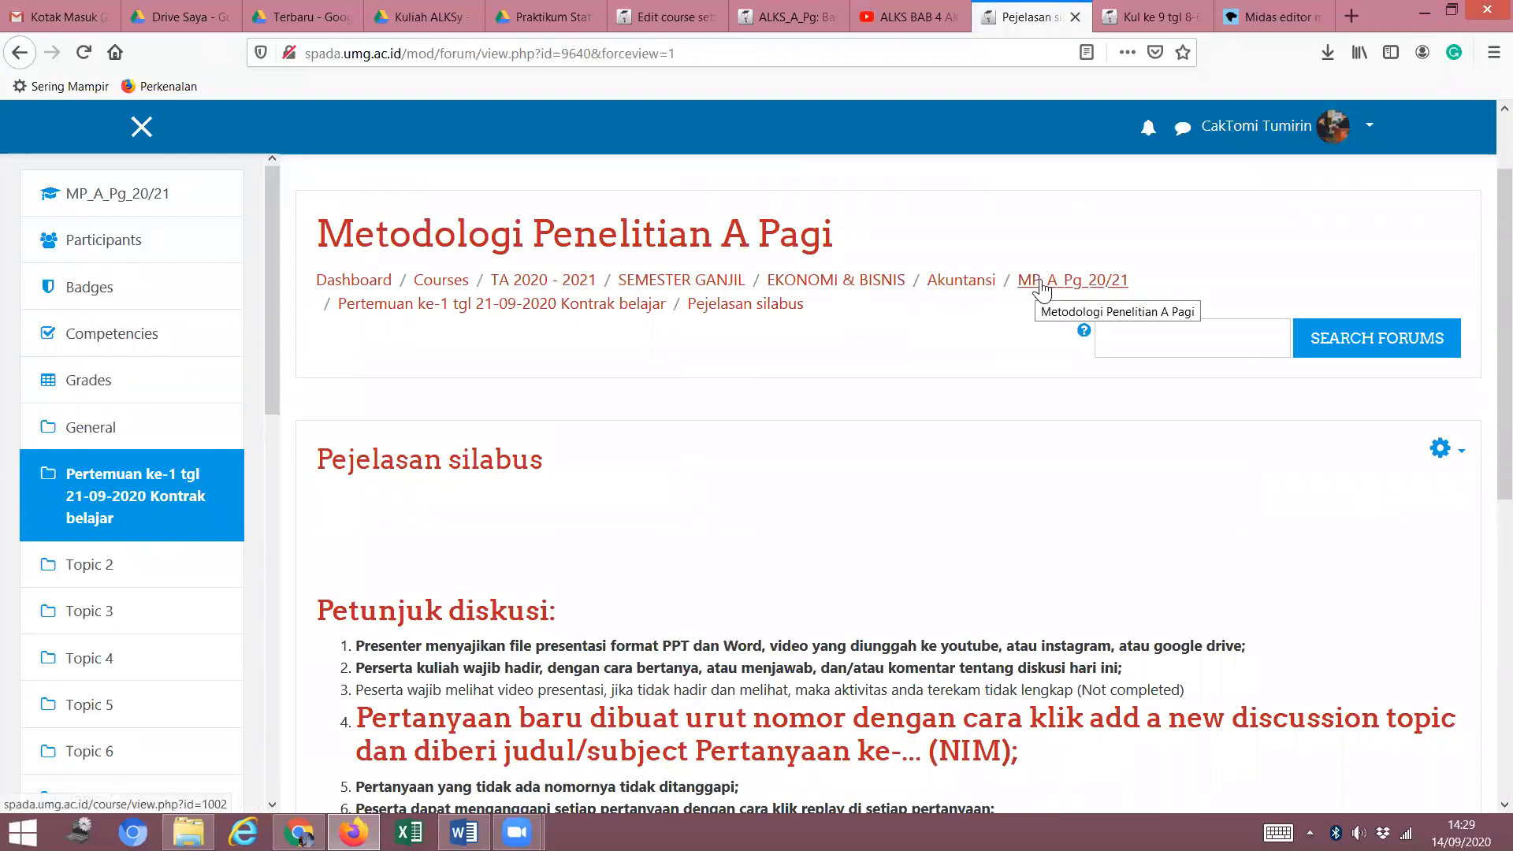
{"action": "left_click", "coordinate": [568, 306]}
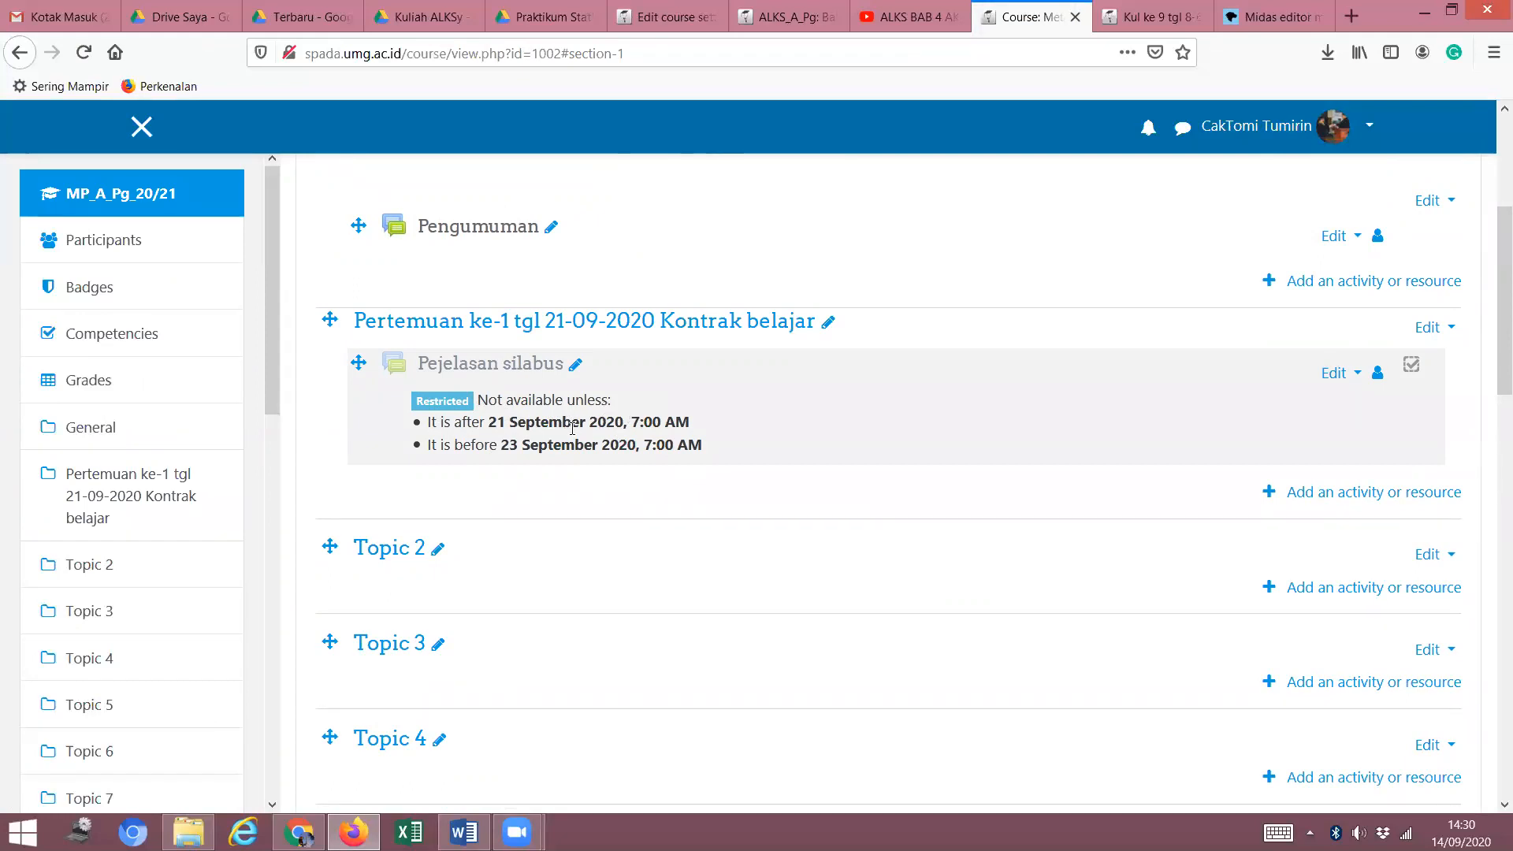
{"action": "left_click", "coordinate": [1361, 379]}
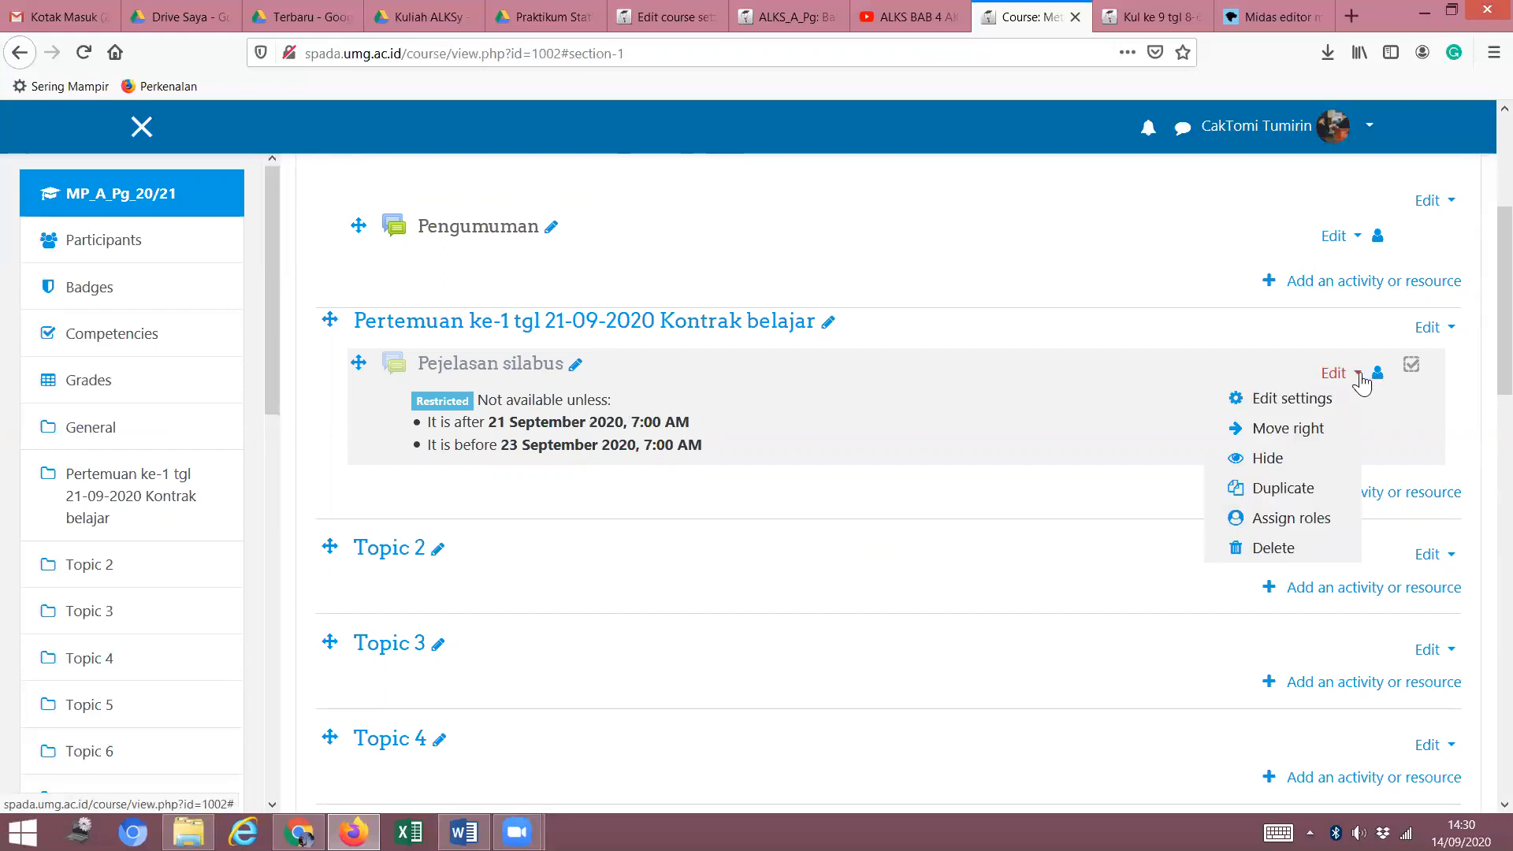
Open the Pejelasan silabus forum's settings form.
{"action": "left_click", "coordinate": [1301, 407]}
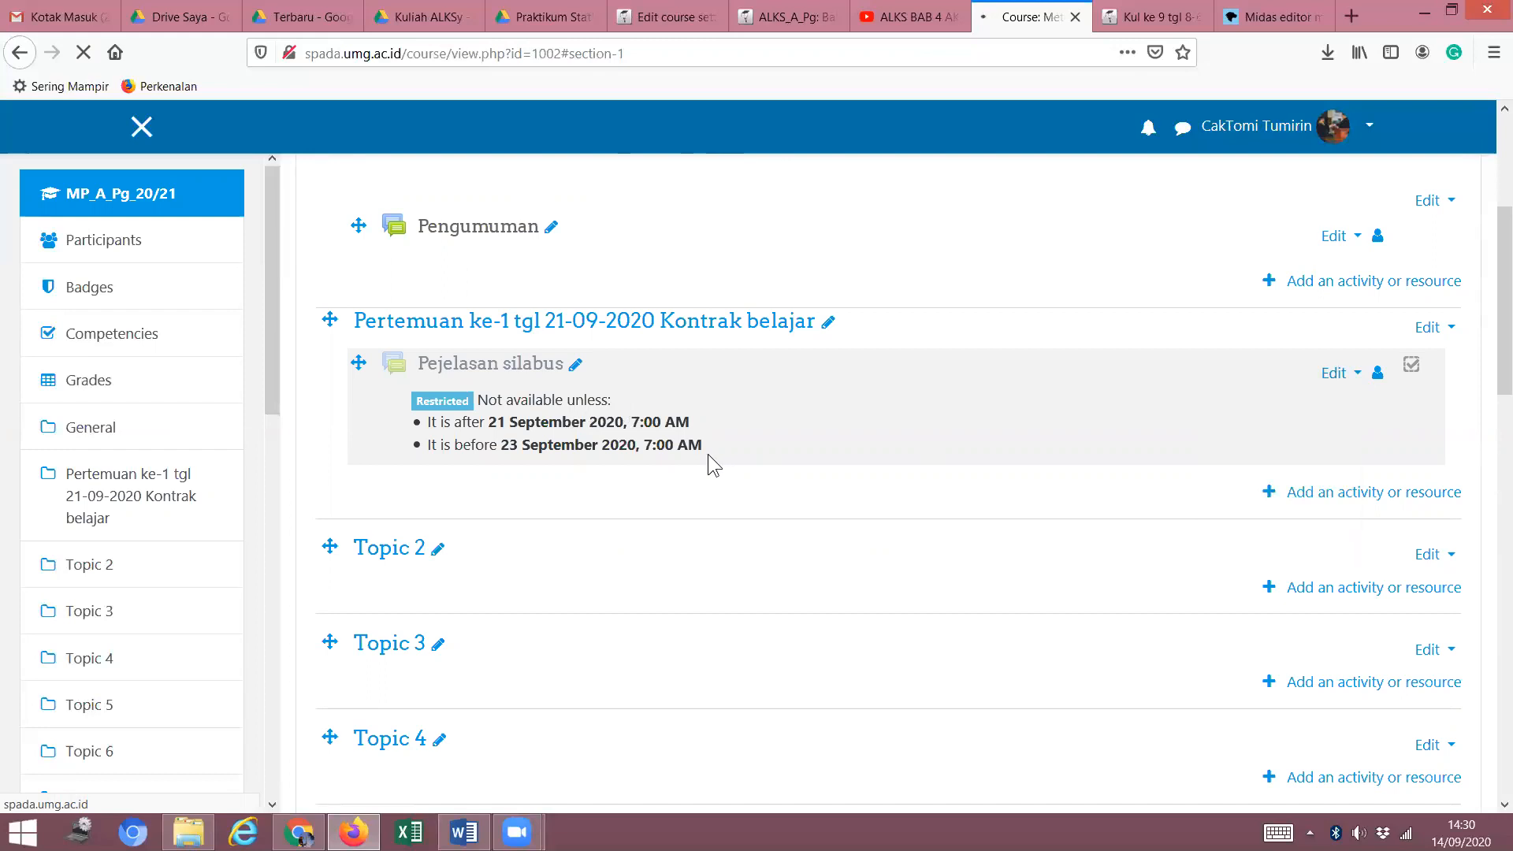
{"action": "scroll", "coordinate": [610, 501], "scroll_direction": "down", "scroll_amount": 9}
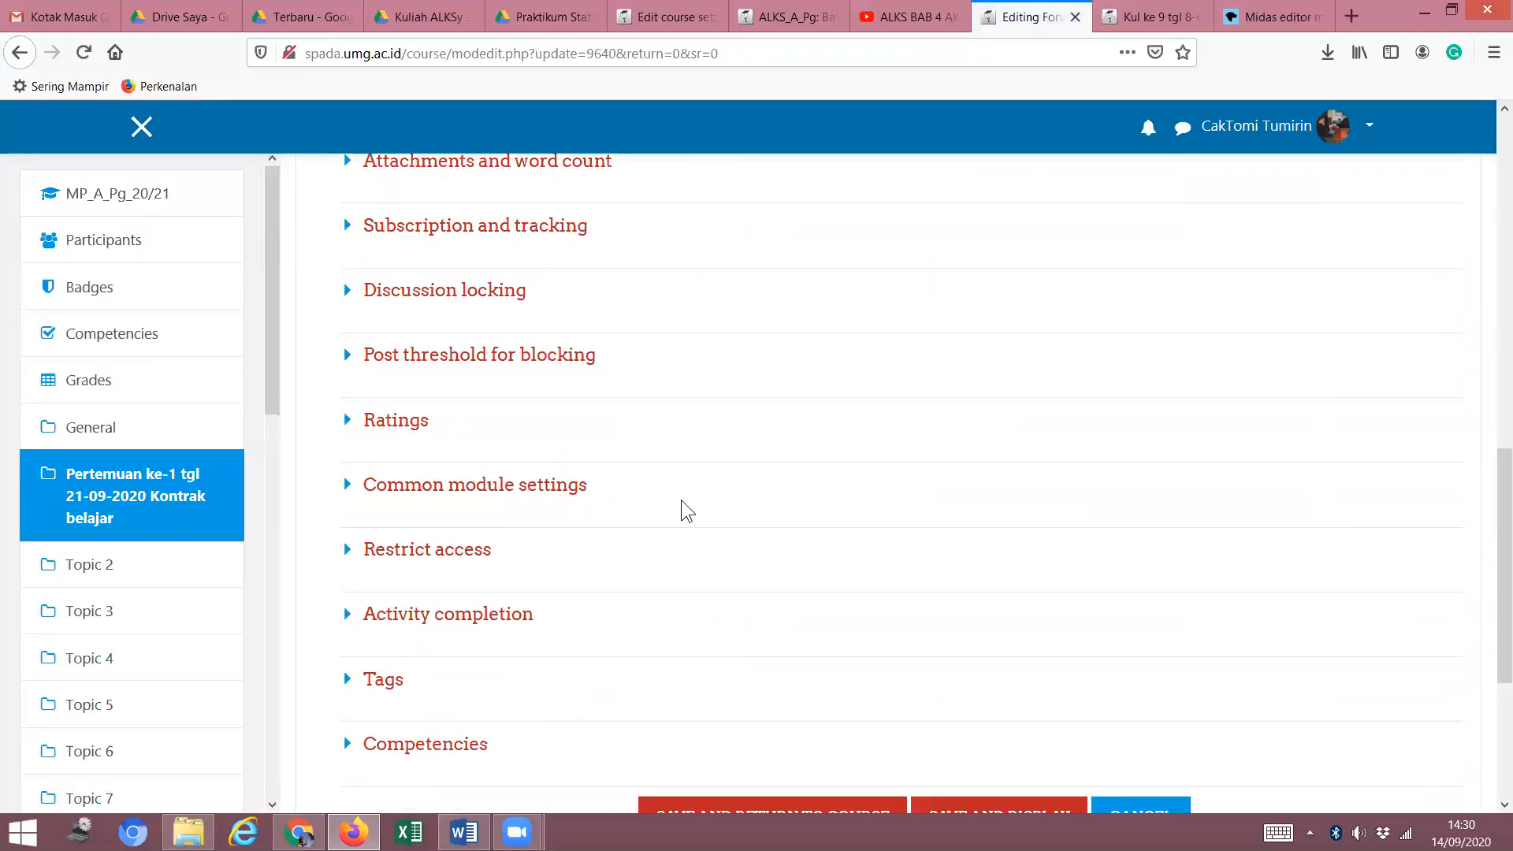
{"action": "scroll", "coordinate": [681, 498], "scroll_direction": "up", "scroll_amount": 6}
{"action": "scroll", "coordinate": [684, 496], "scroll_direction": "down", "scroll_amount": 10}
{"action": "scroll", "coordinate": [678, 498], "scroll_direction": "up", "scroll_amount": 6}
{"action": "scroll", "coordinate": [666, 490], "scroll_direction": "down", "scroll_amount": 4}
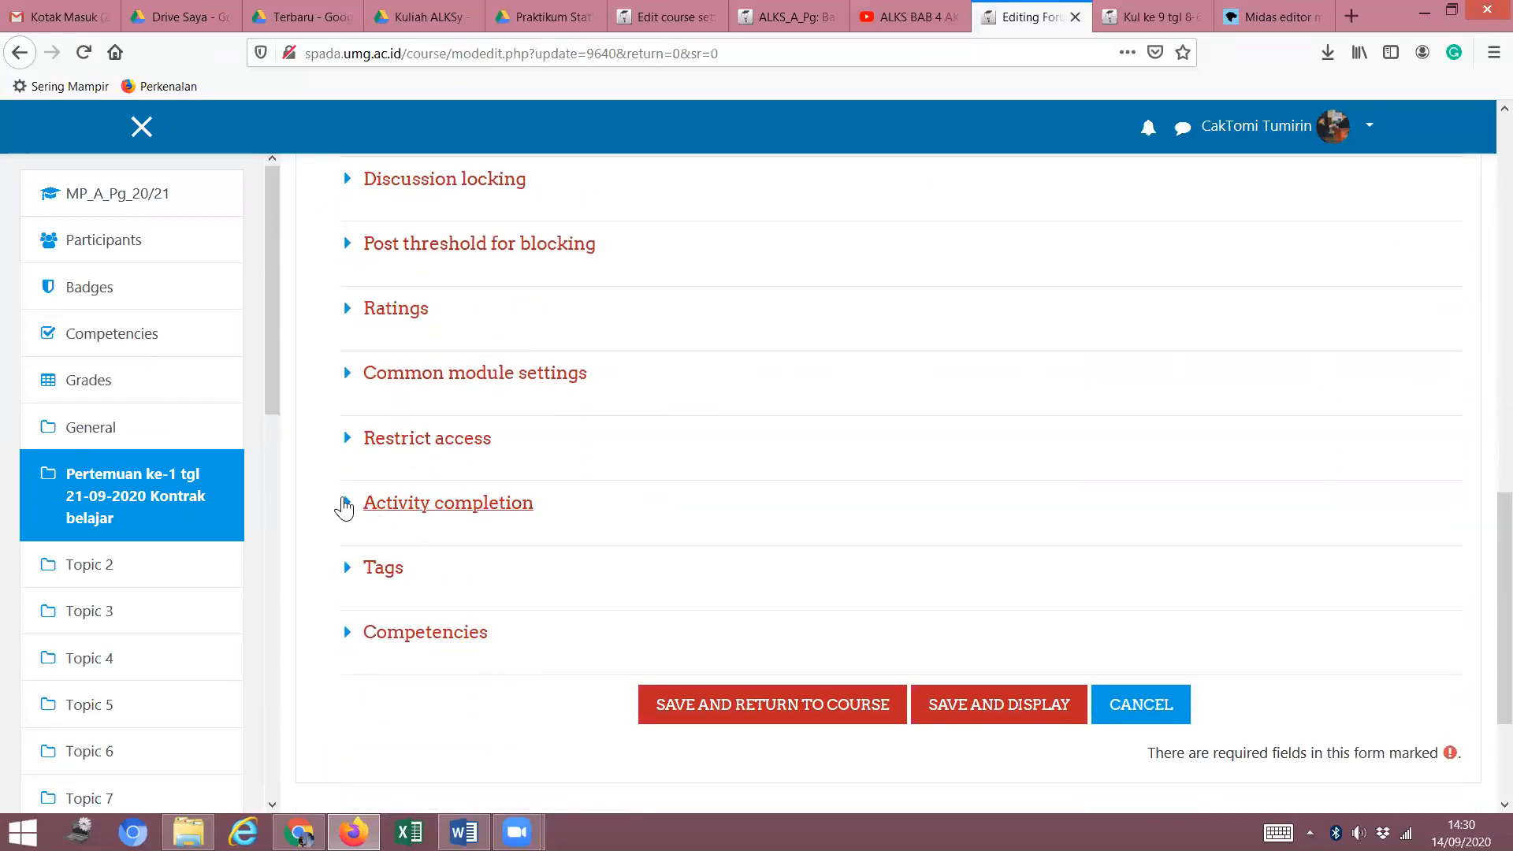
{"action": "left_click", "coordinate": [344, 508]}
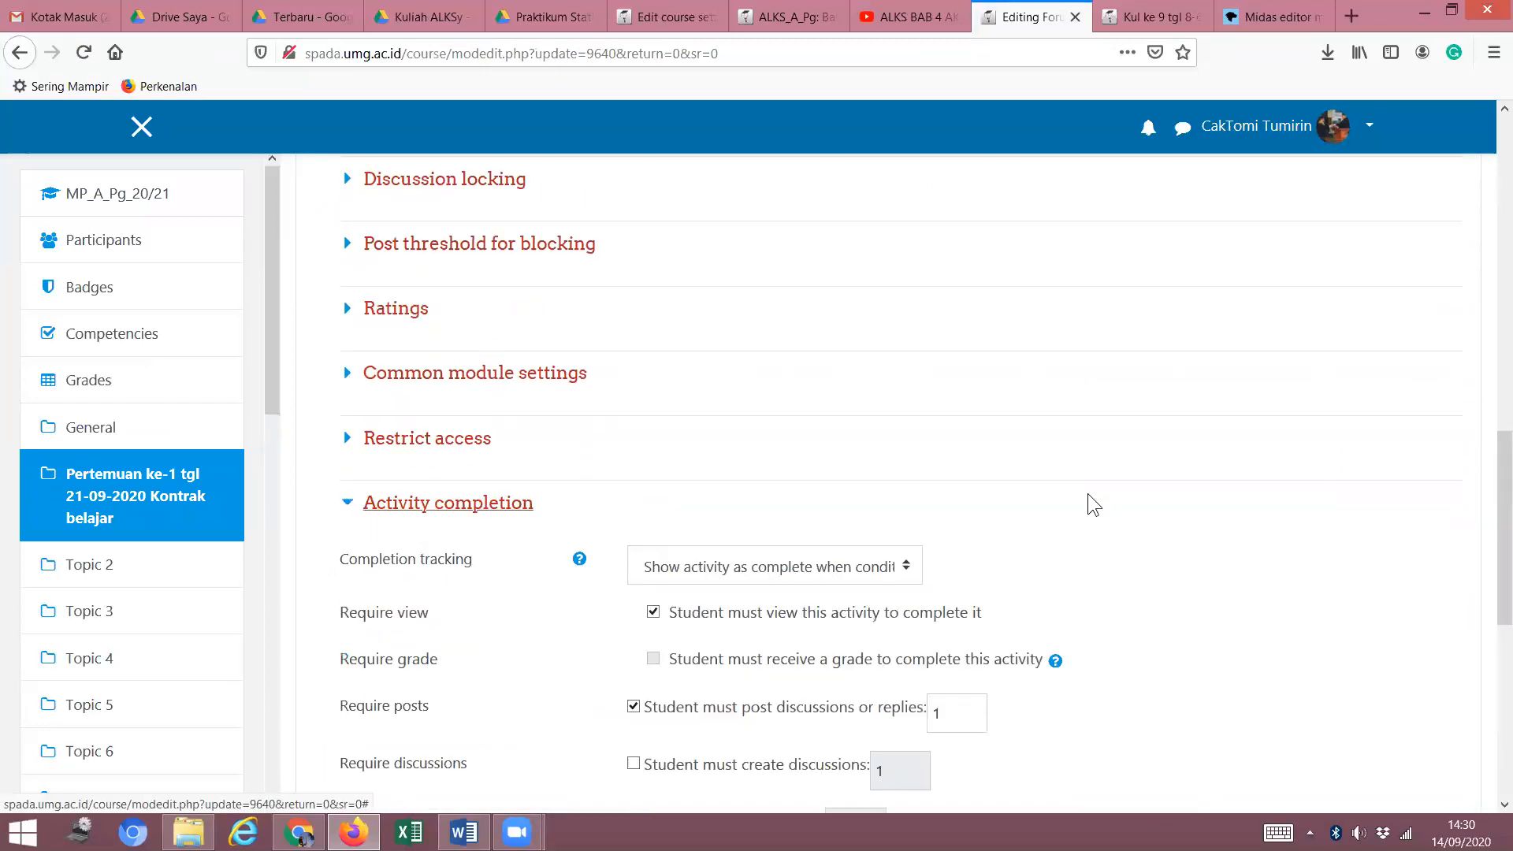
{"action": "left_click", "coordinate": [349, 506]}
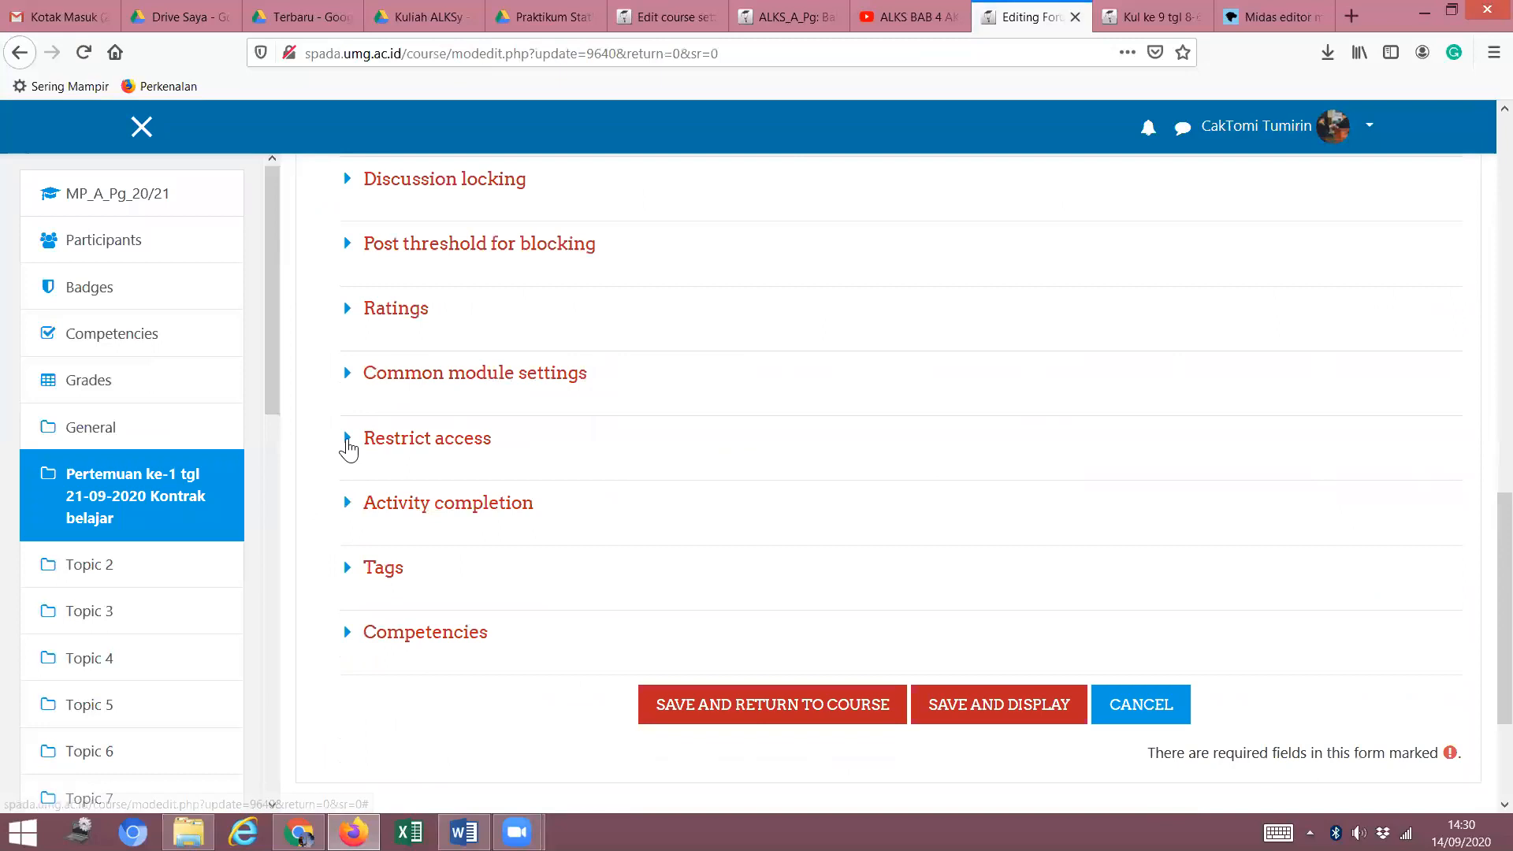
Change the restriction's 'from' day to 14 and save the forum.
{"action": "left_click", "coordinate": [349, 441]}
{"action": "scroll", "coordinate": [1127, 521], "scroll_direction": "down", "scroll_amount": 3}
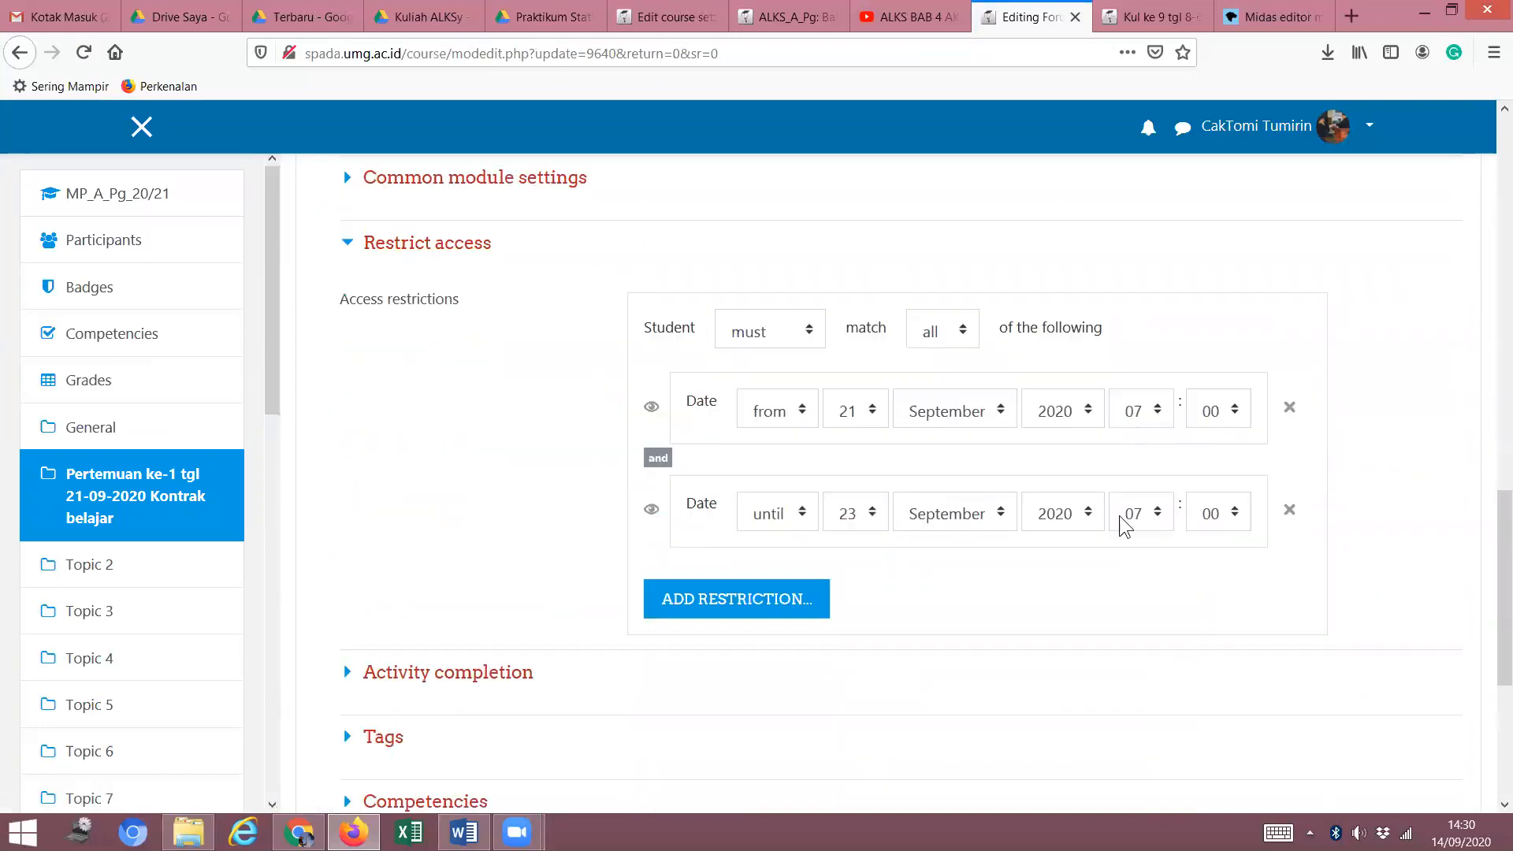
{"action": "left_click", "coordinate": [877, 401]}
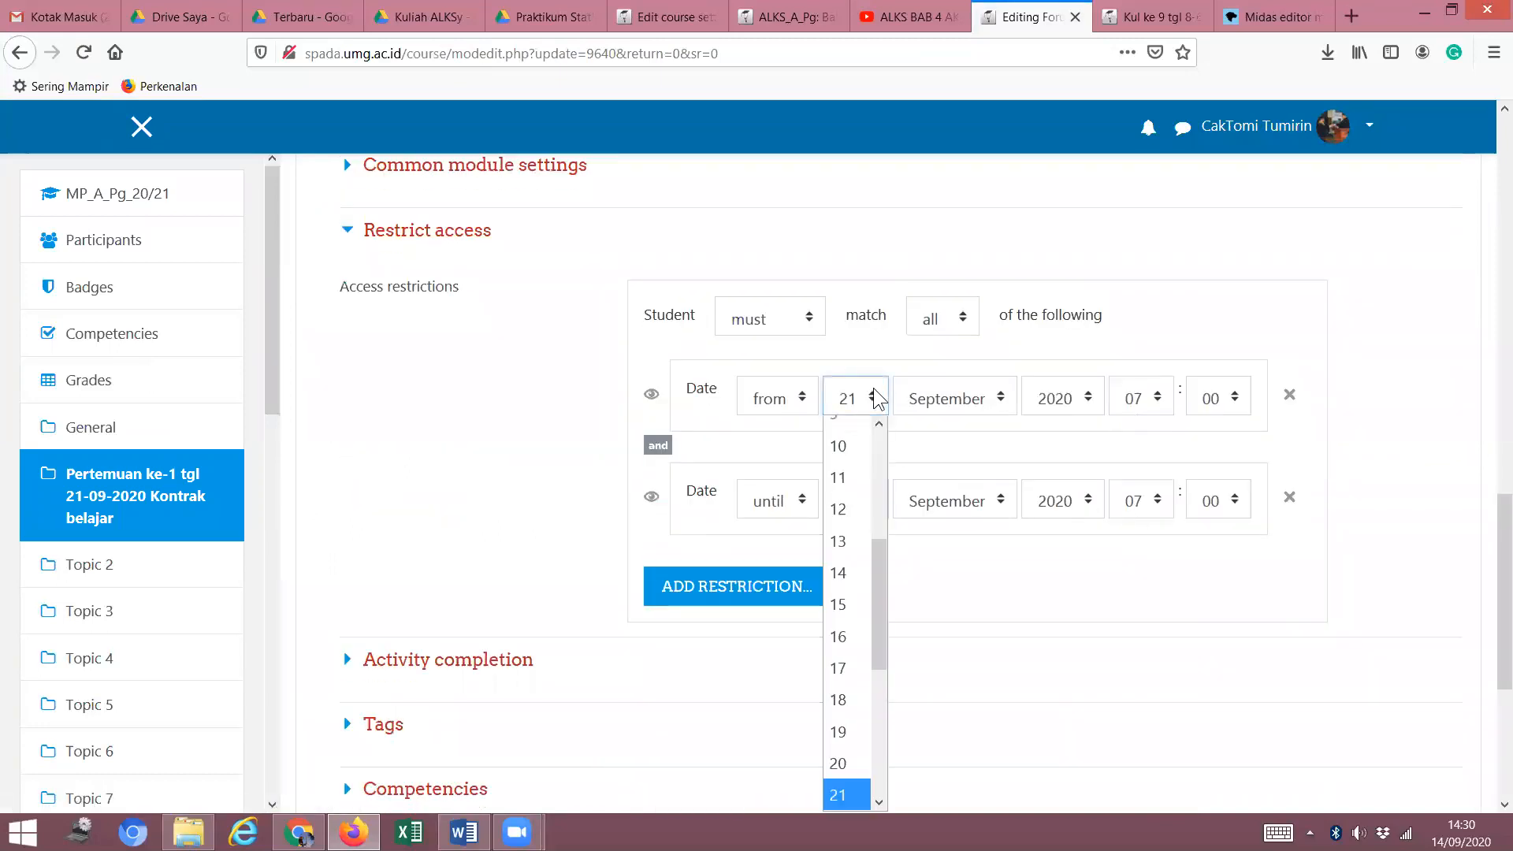
{"action": "left_click", "coordinate": [839, 580]}
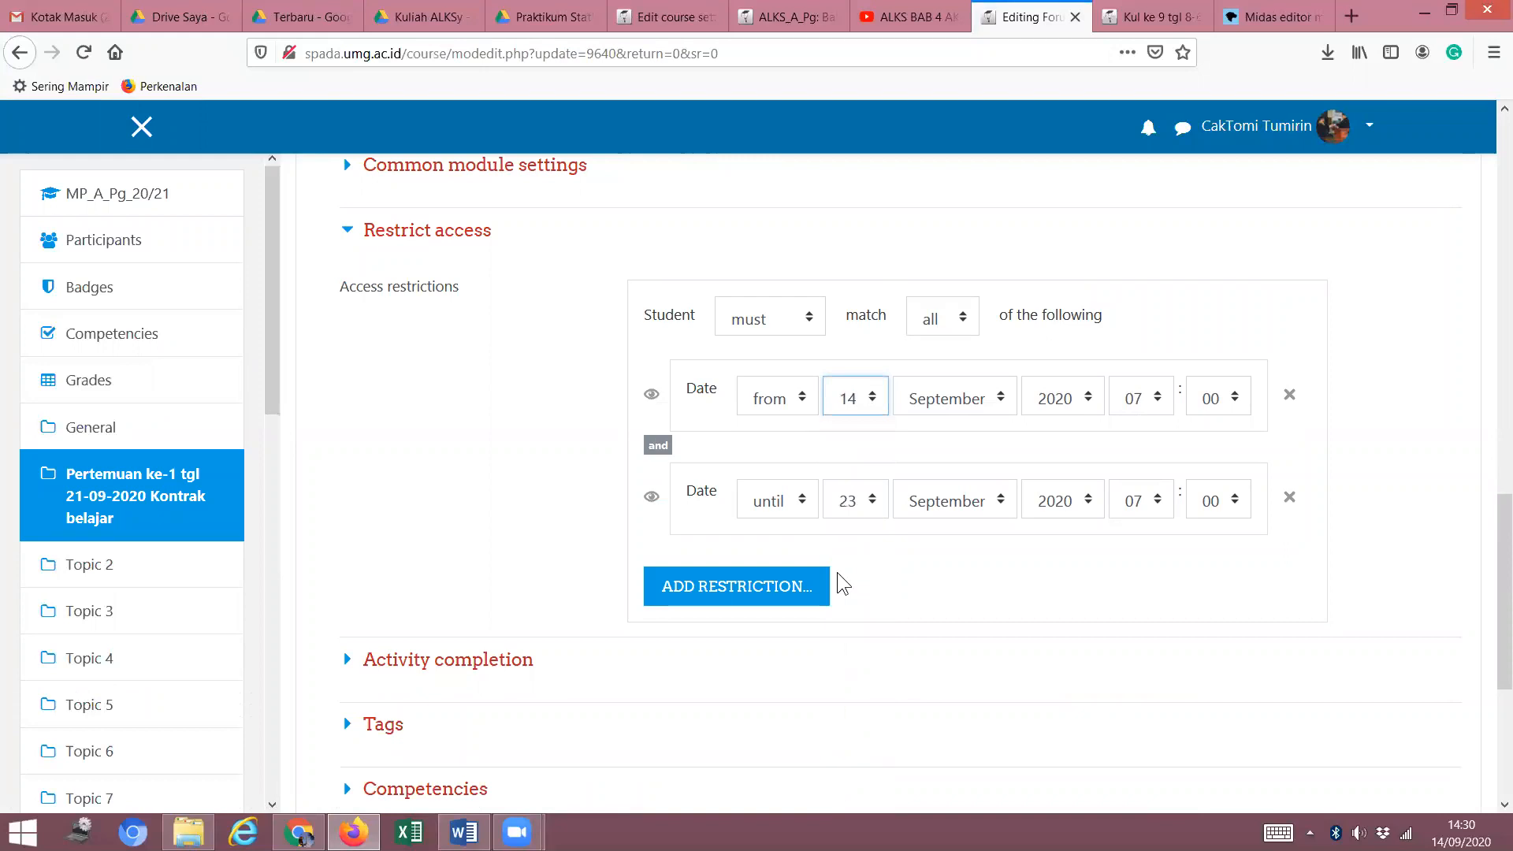
{"action": "left_click", "coordinate": [941, 574]}
{"action": "scroll", "coordinate": [936, 579], "scroll_direction": "down", "scroll_amount": 5}
{"action": "left_click", "coordinate": [1026, 518]}
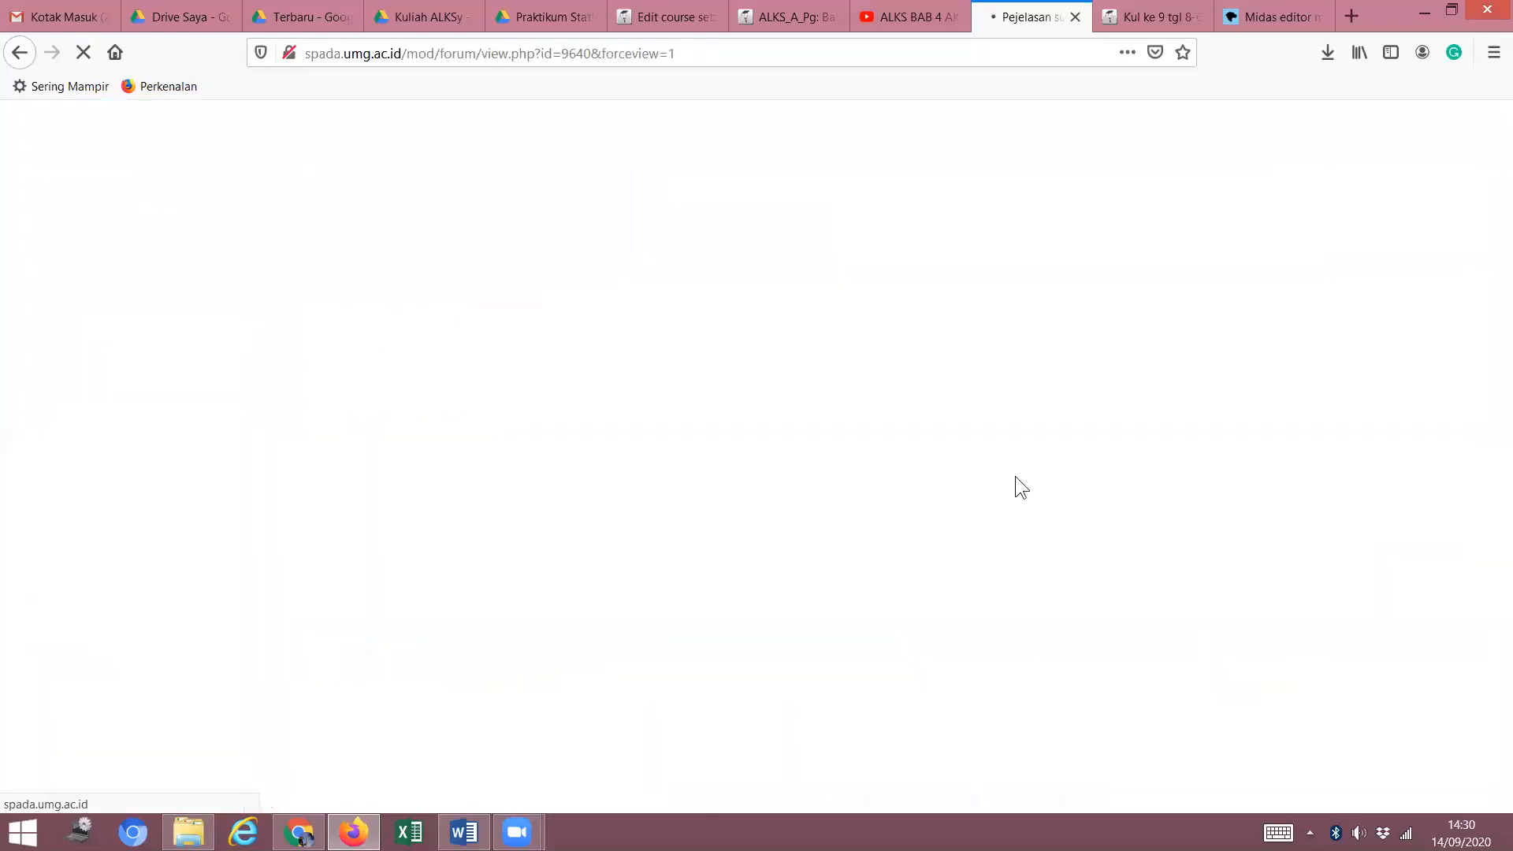
Return from the forum page to the Pertemuan ke-1 course section.
{"action": "scroll", "coordinate": [895, 515], "scroll_direction": "down", "scroll_amount": 5}
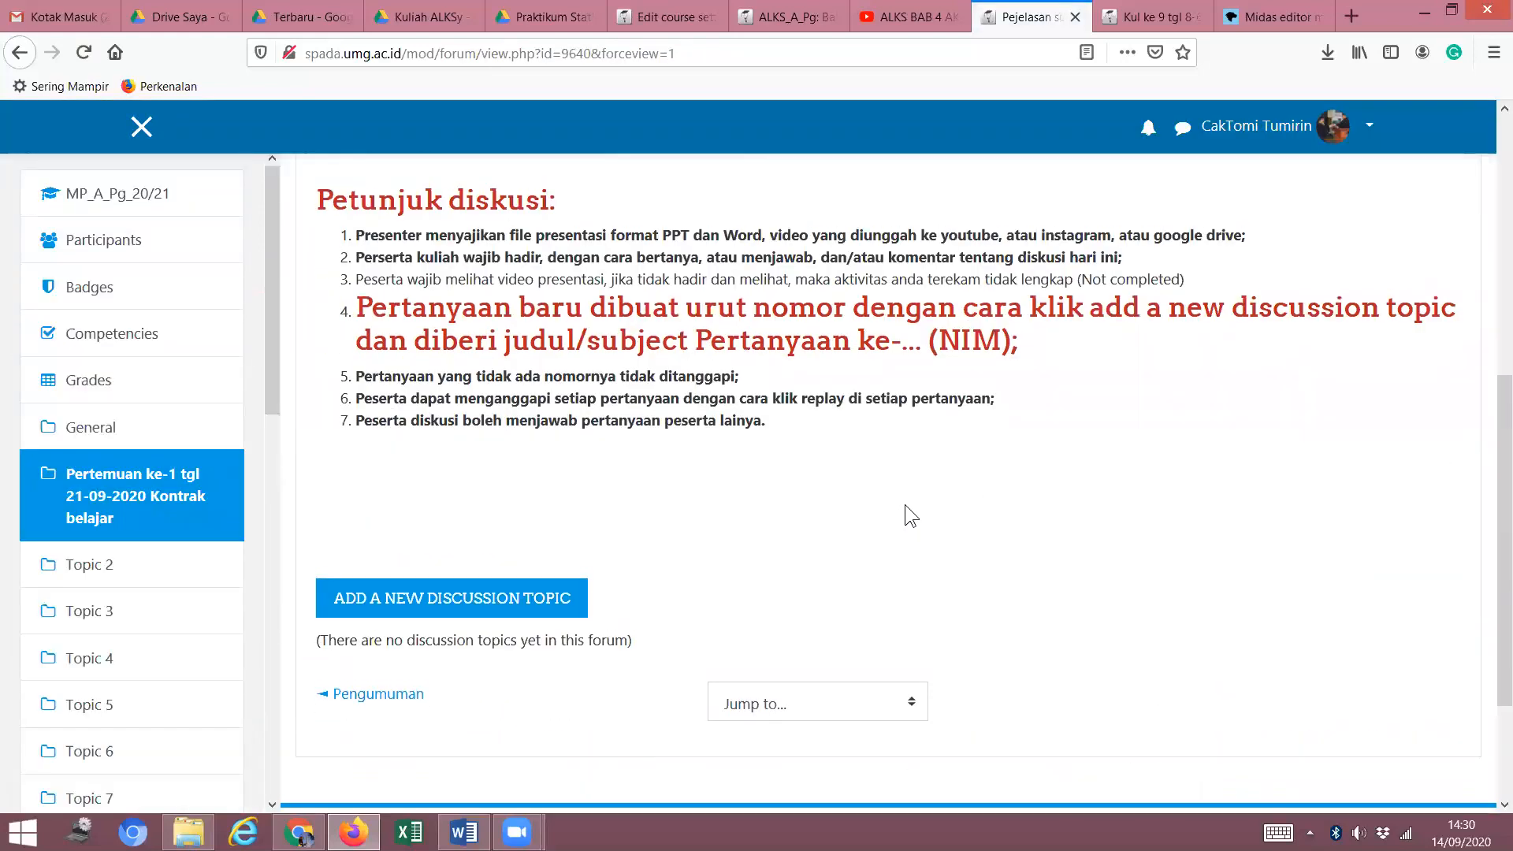
{"action": "scroll", "coordinate": [904, 504], "scroll_direction": "up", "scroll_amount": 2}
{"action": "scroll", "coordinate": [906, 475], "scroll_direction": "down", "scroll_amount": 2}
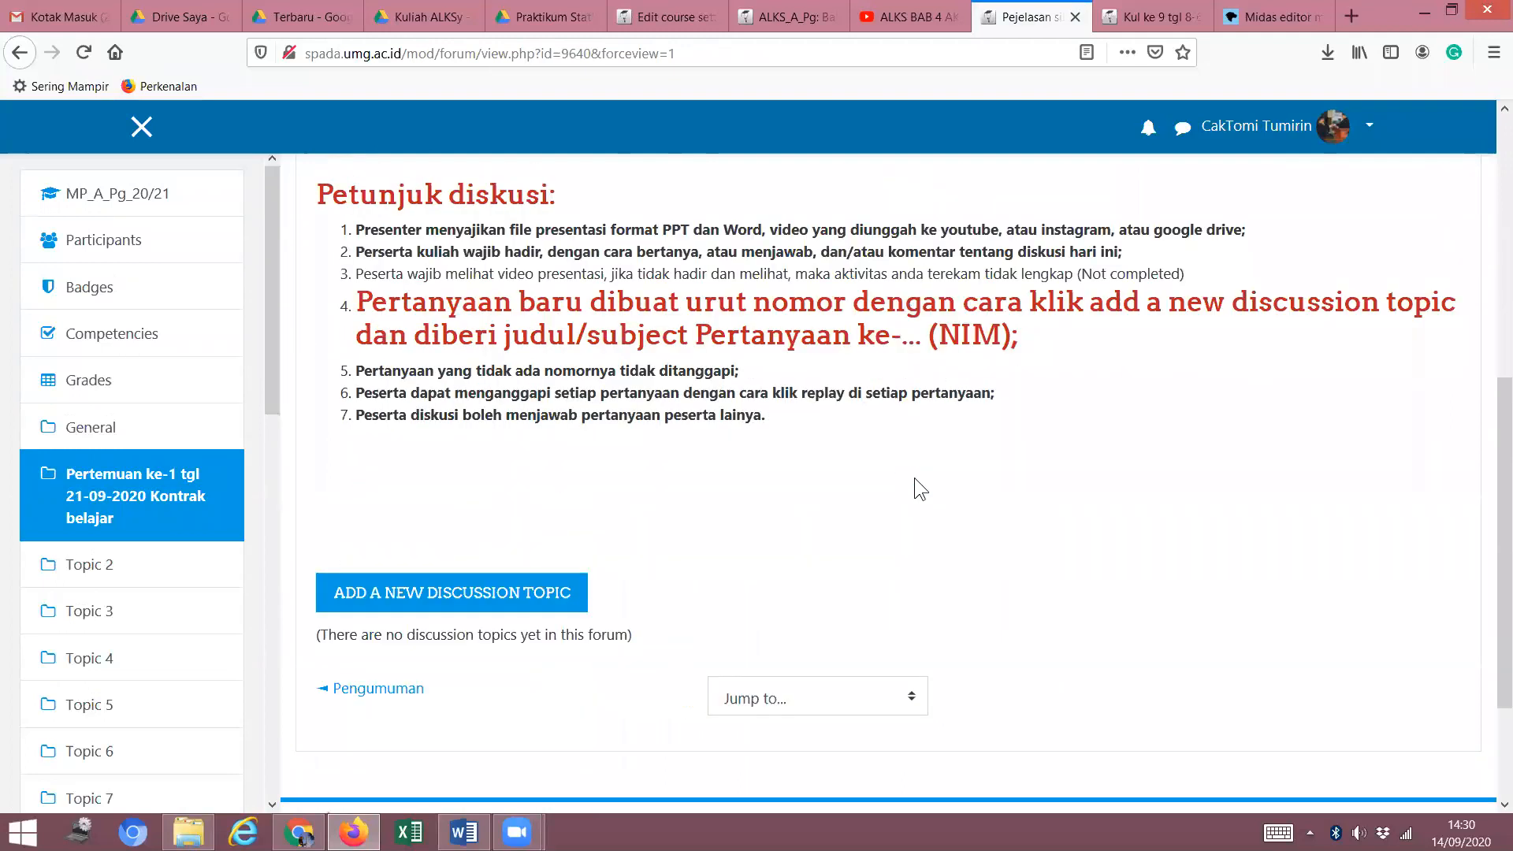
{"action": "scroll", "coordinate": [914, 477], "scroll_direction": "up", "scroll_amount": 6}
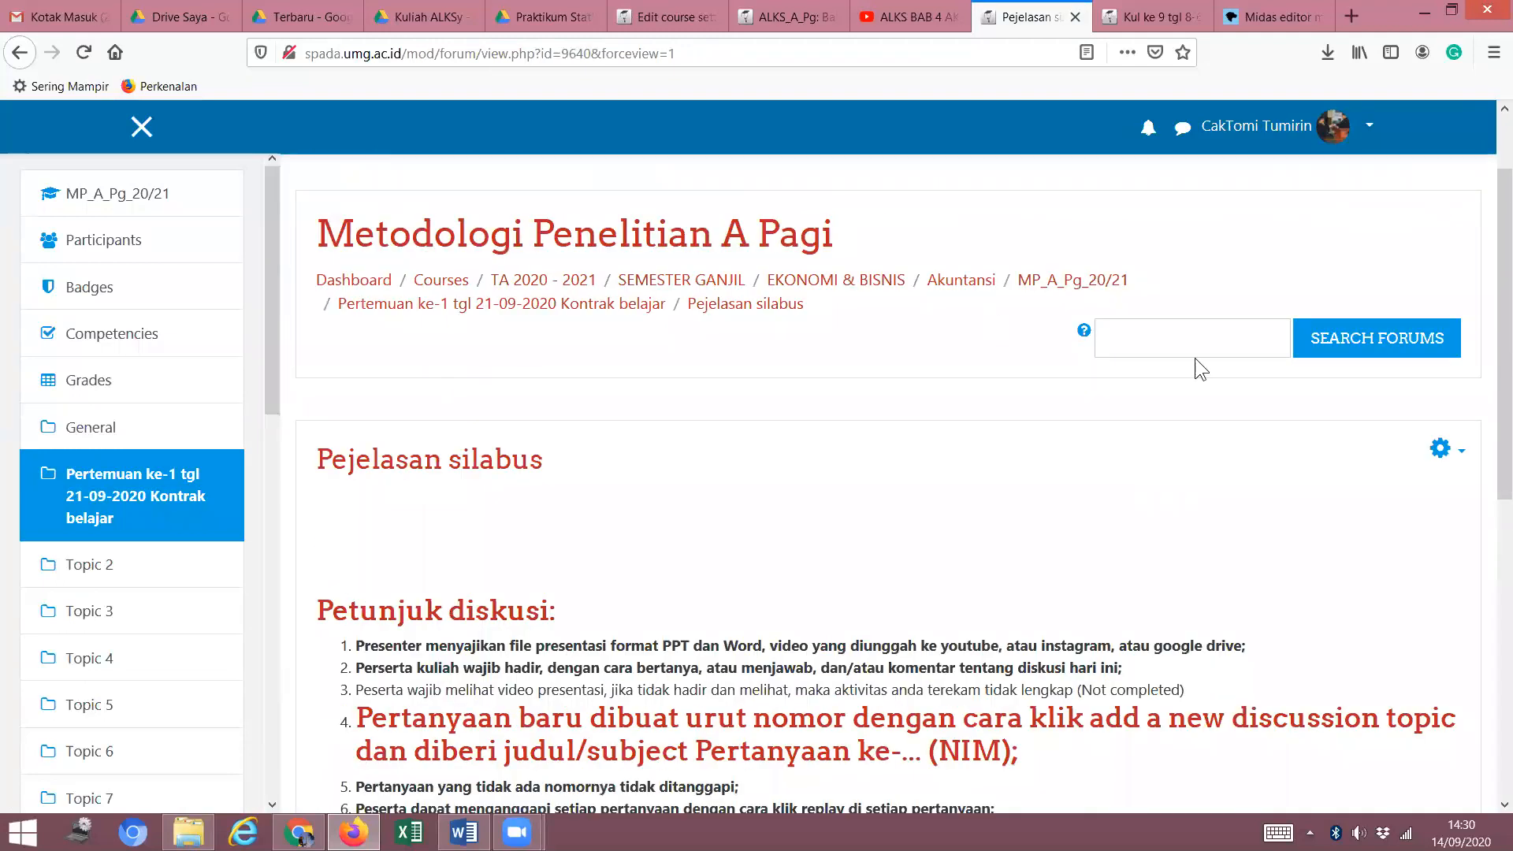
{"action": "left_click", "coordinate": [511, 305]}
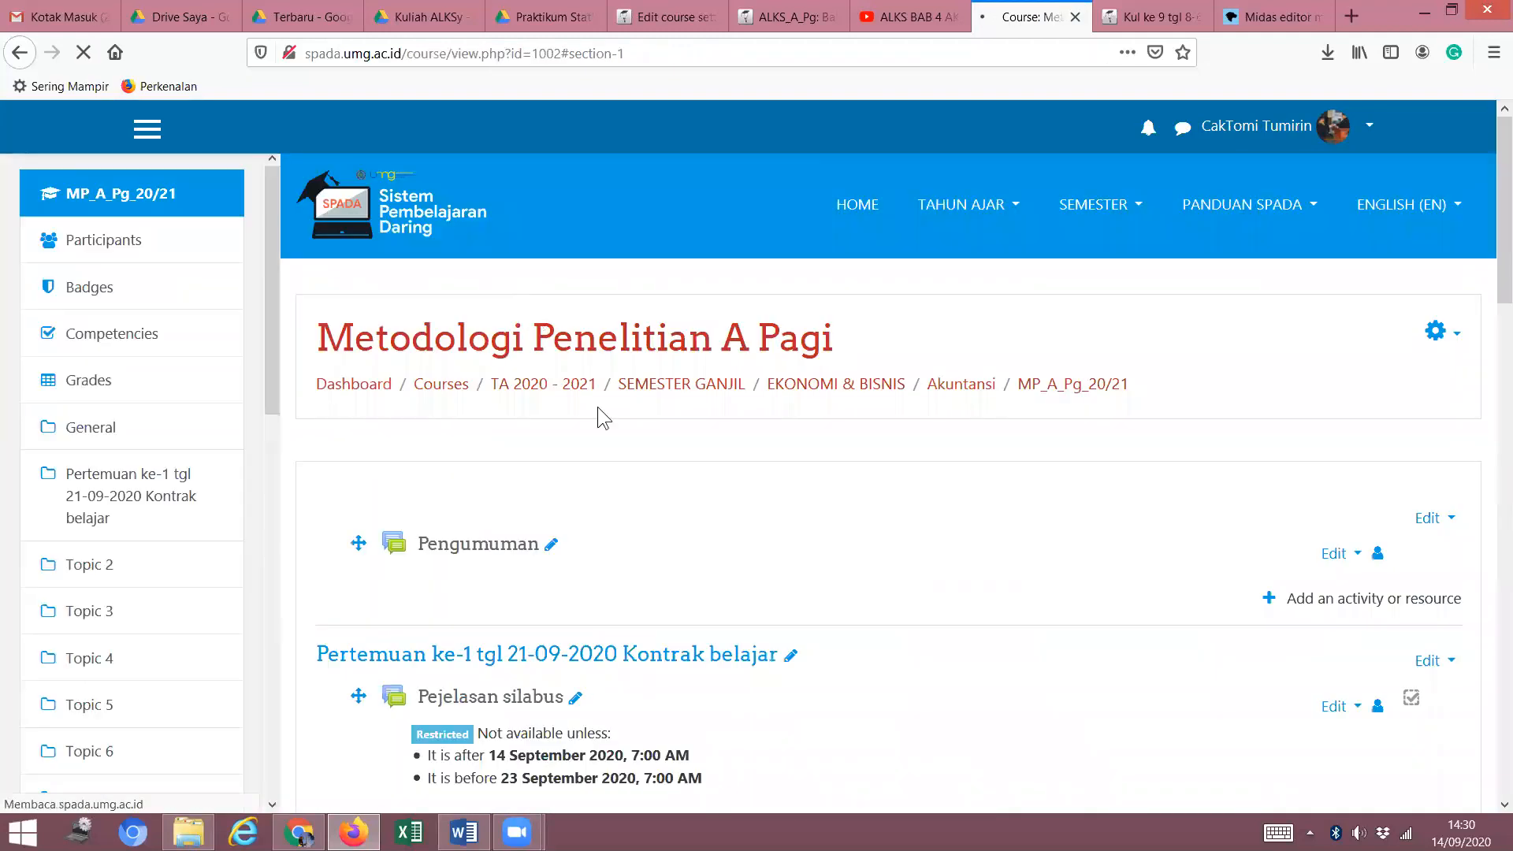
Check the forum now shows 14–23 September 2020, then switch to the lecture 9 forum tab.
{"action": "scroll", "coordinate": [598, 328], "scroll_direction": "up", "scroll_amount": 3}
{"action": "scroll", "coordinate": [562, 367], "scroll_direction": "down", "scroll_amount": 3}
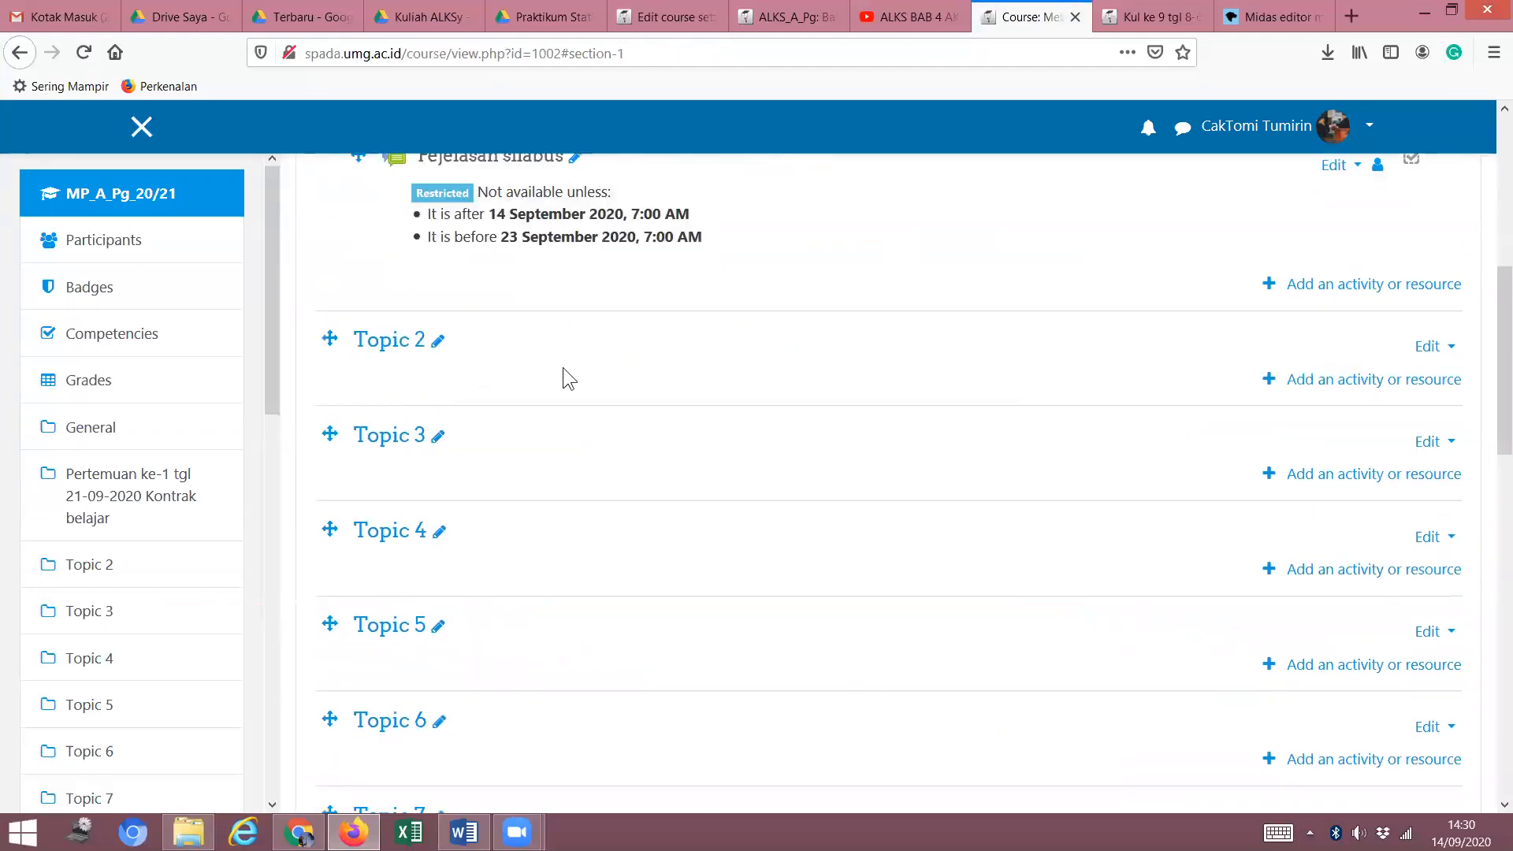
{"action": "scroll", "coordinate": [537, 356], "scroll_direction": "up", "scroll_amount": 4}
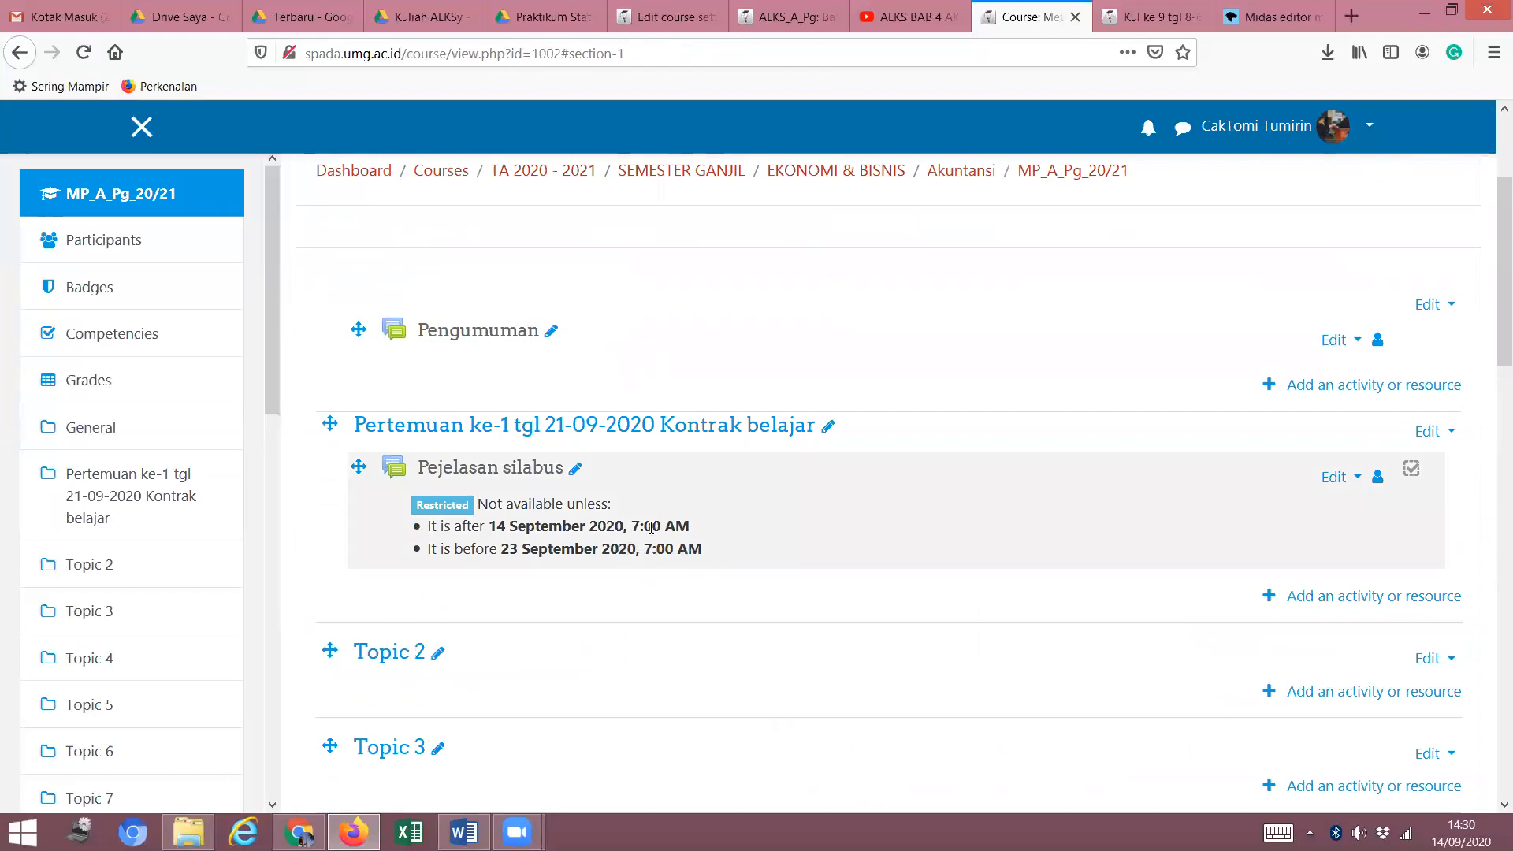
{"action": "scroll", "coordinate": [646, 535], "scroll_direction": "up", "scroll_amount": 3}
{"action": "scroll", "coordinate": [617, 547], "scroll_direction": "down", "scroll_amount": 1}
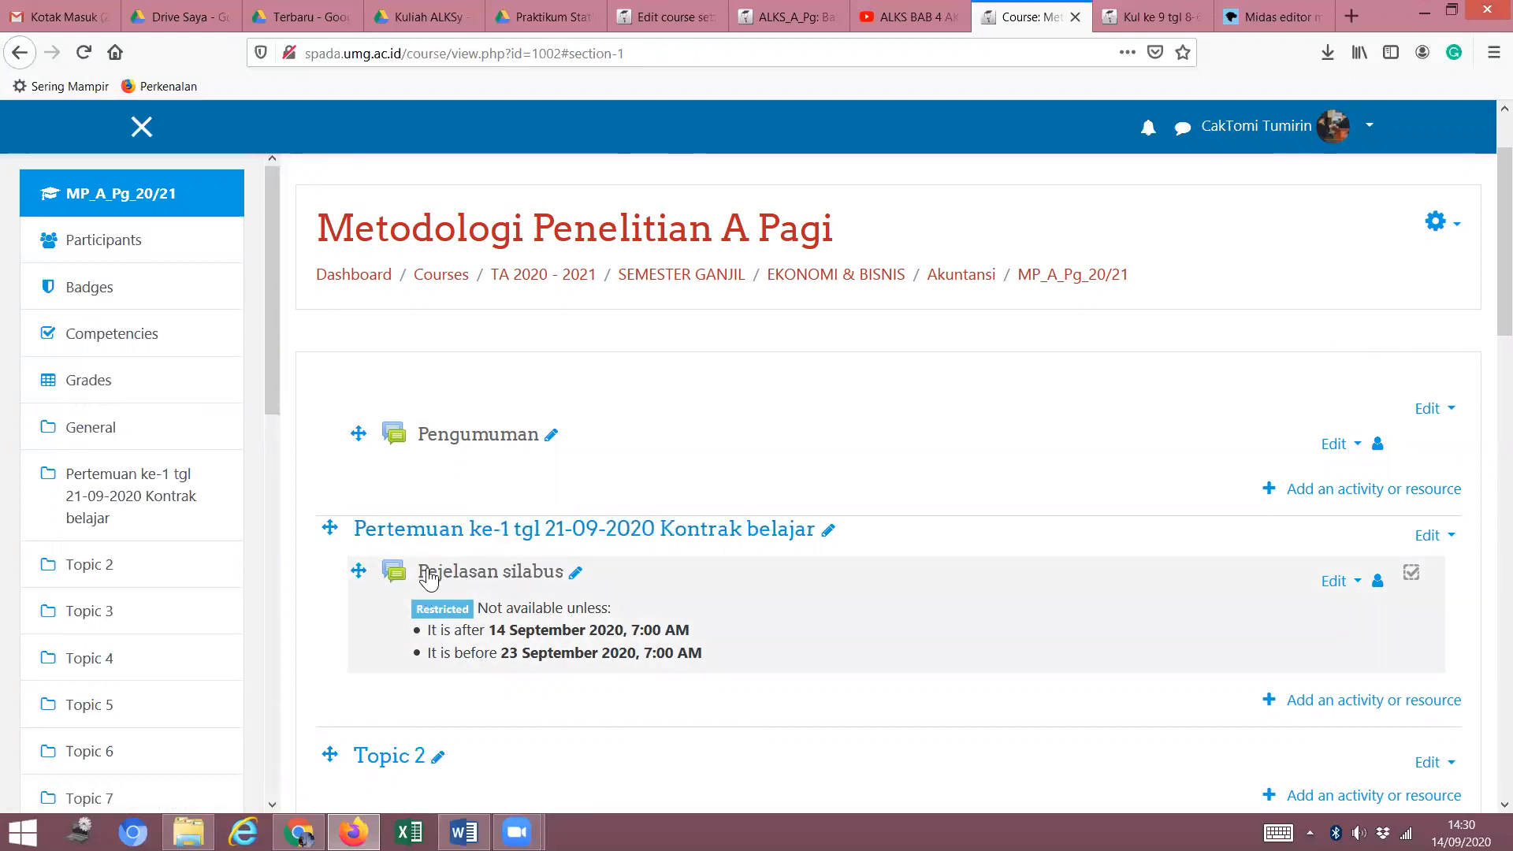
{"action": "left_click", "coordinate": [1150, 16]}
Go back to Pertemuan ke-9 and open the Kul ke-11 Statistika non parametrik forum.
{"action": "scroll", "coordinate": [615, 491], "scroll_direction": "down", "scroll_amount": 5}
{"action": "scroll", "coordinate": [633, 470], "scroll_direction": "up", "scroll_amount": 5}
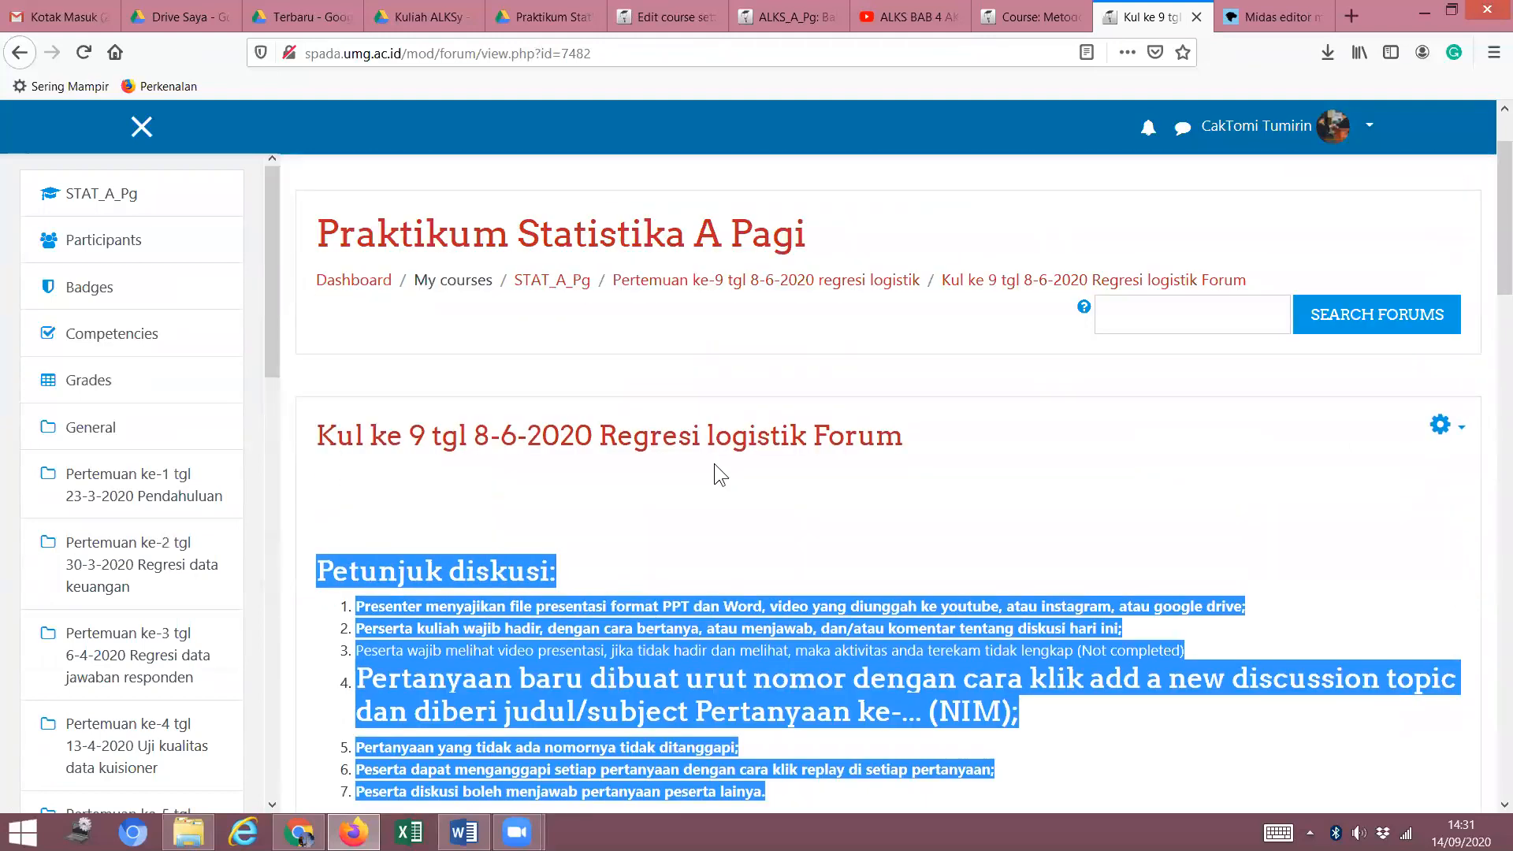
{"action": "left_click", "coordinate": [898, 283]}
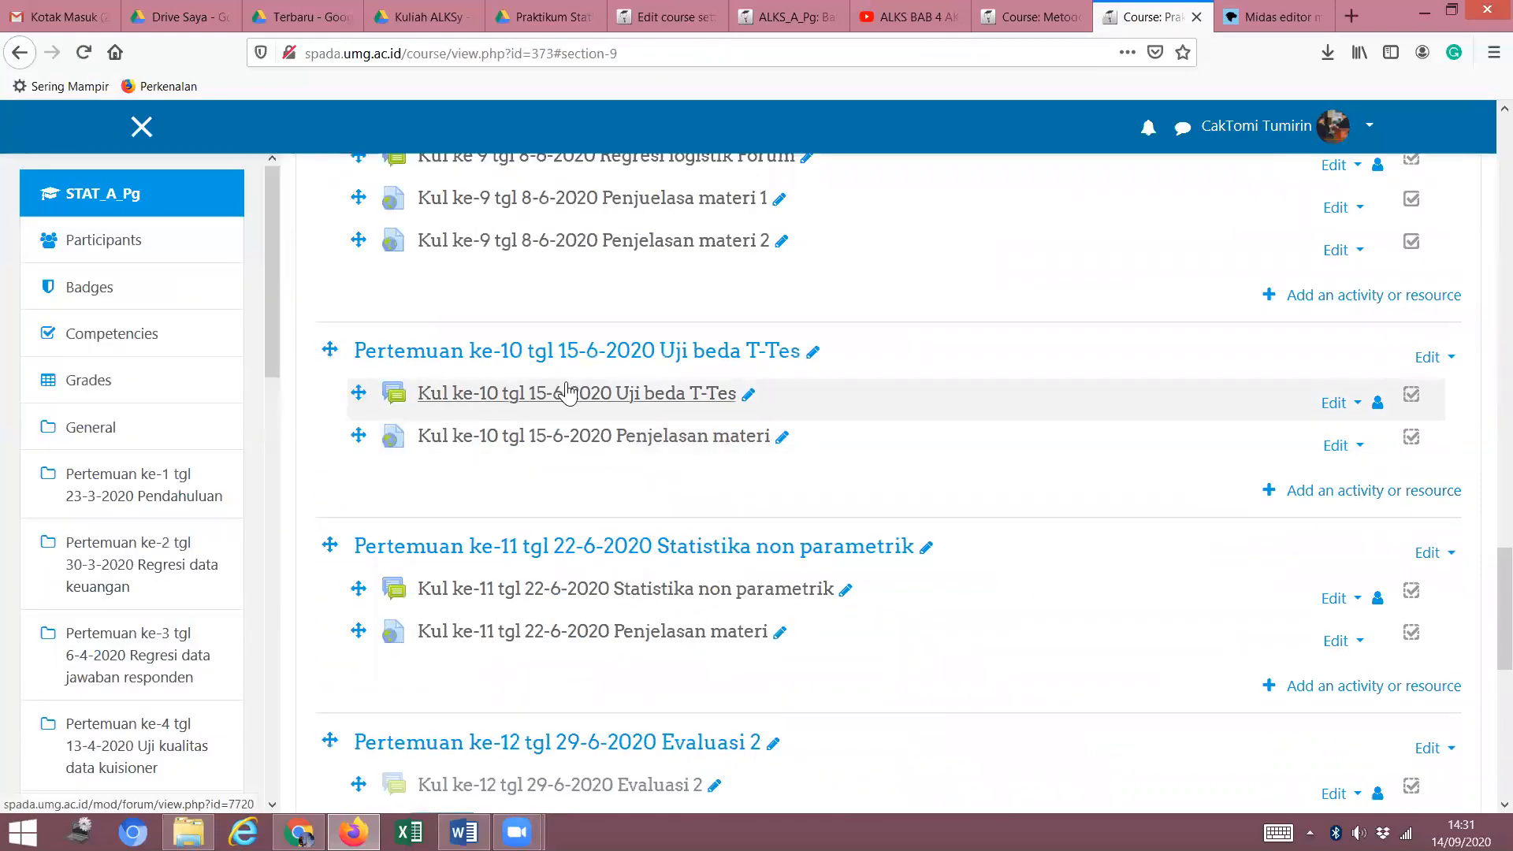
{"action": "scroll", "coordinate": [591, 403], "scroll_direction": "down", "scroll_amount": 4}
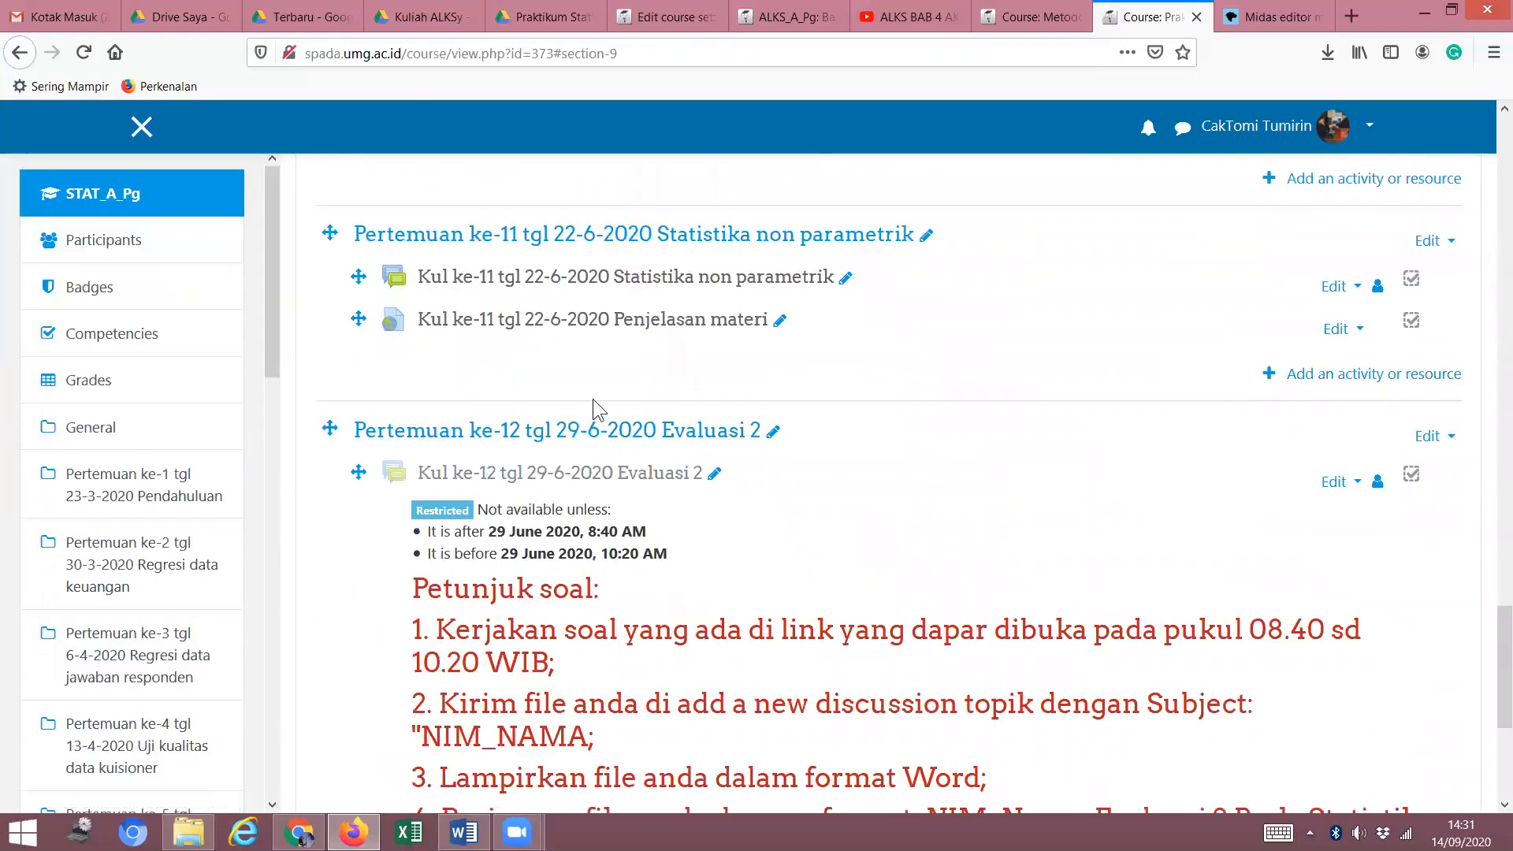
{"action": "left_click", "coordinate": [573, 277]}
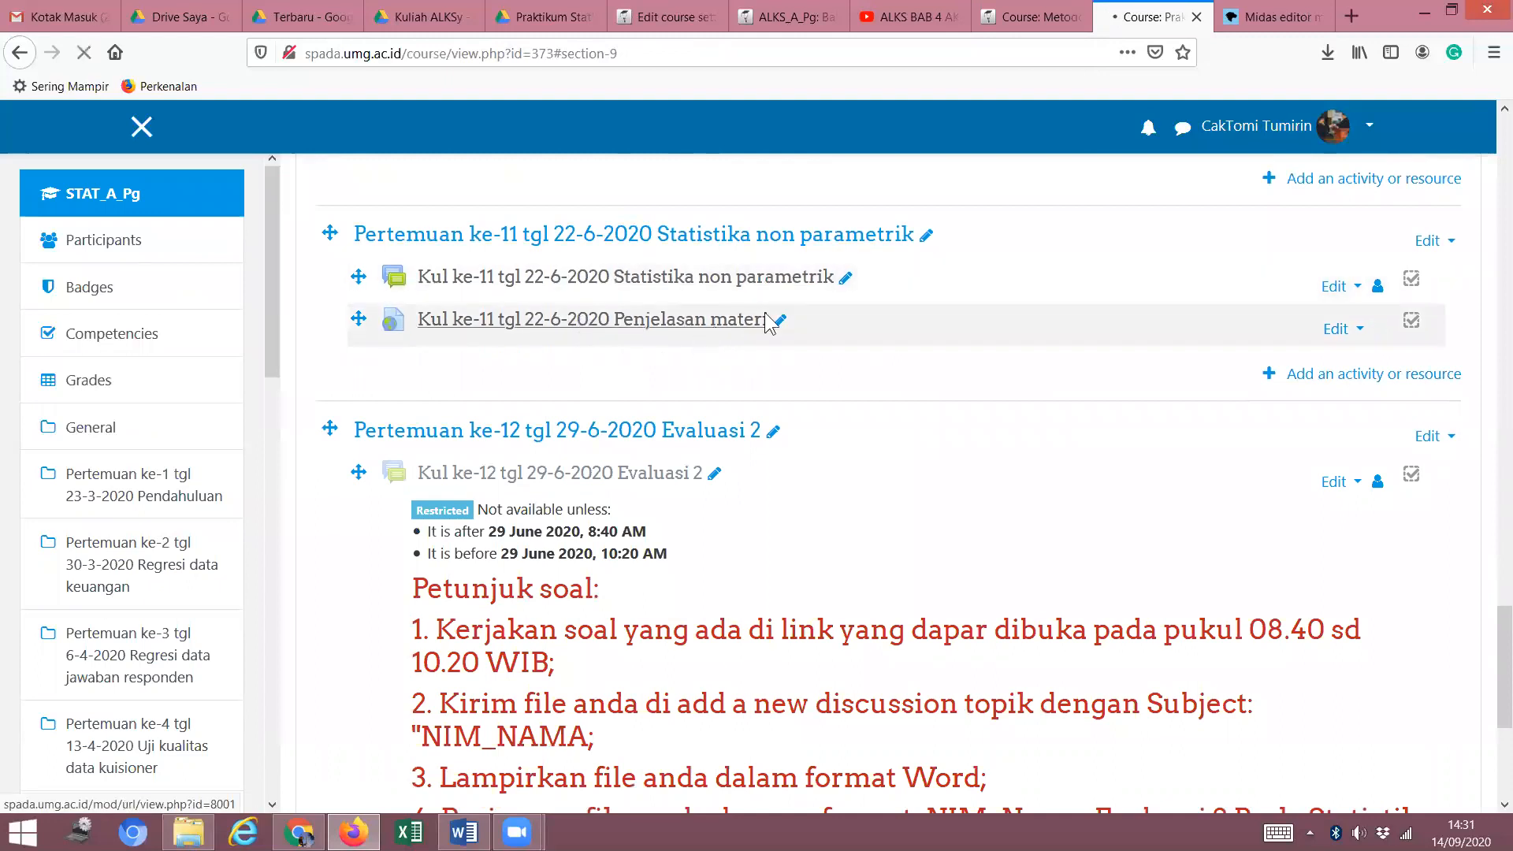
Browse the forum's discussion list and open the Pertanyaan 3 thread.
{"action": "scroll", "coordinate": [588, 438], "scroll_direction": "down", "scroll_amount": 5}
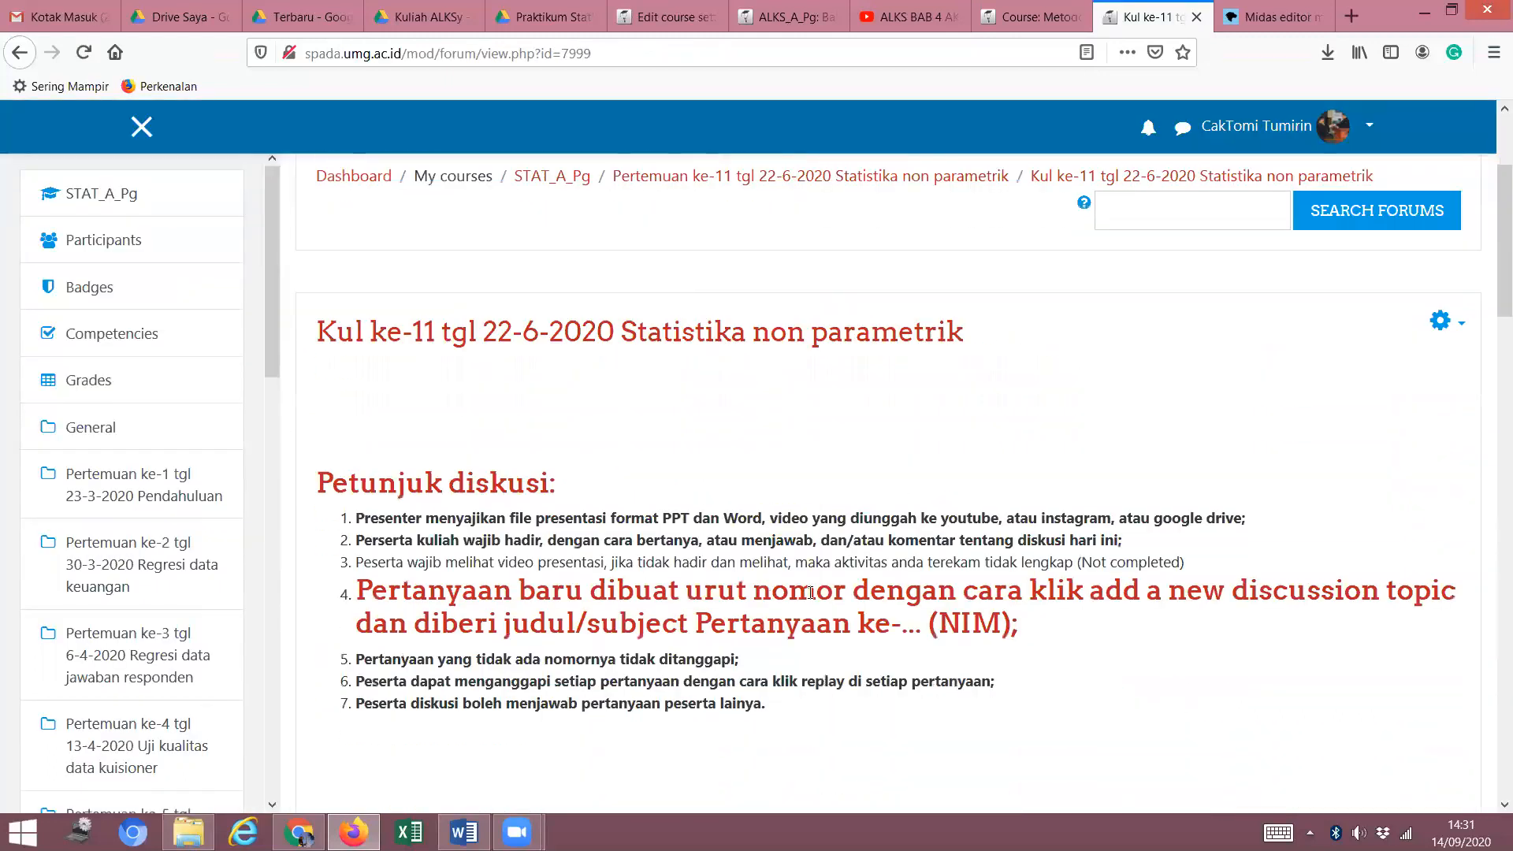
{"action": "scroll", "coordinate": [750, 587], "scroll_direction": "down", "scroll_amount": 6}
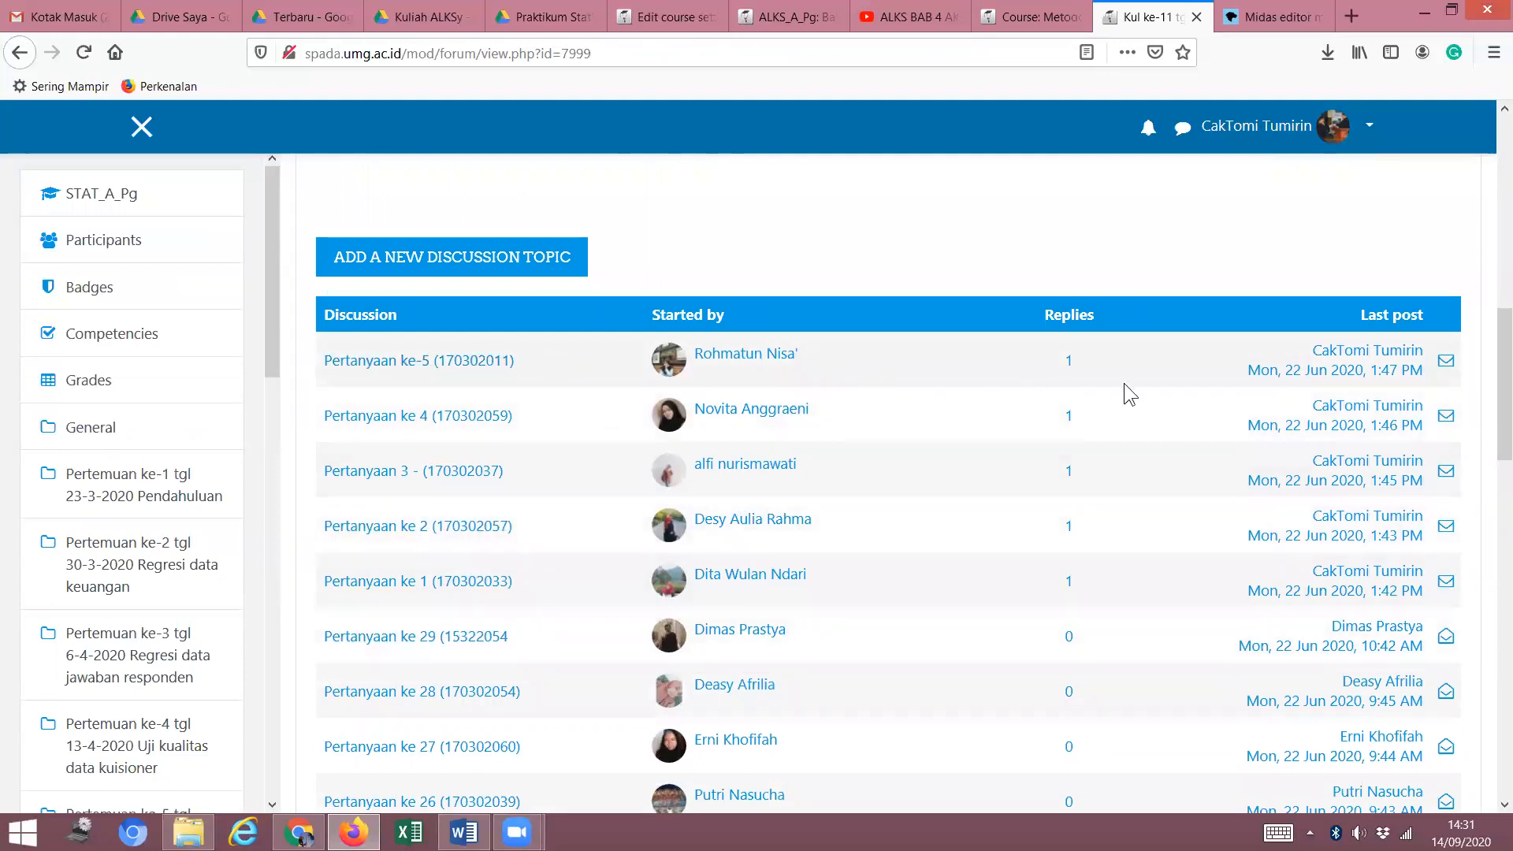
{"action": "scroll", "coordinate": [523, 624], "scroll_direction": "down", "scroll_amount": 1}
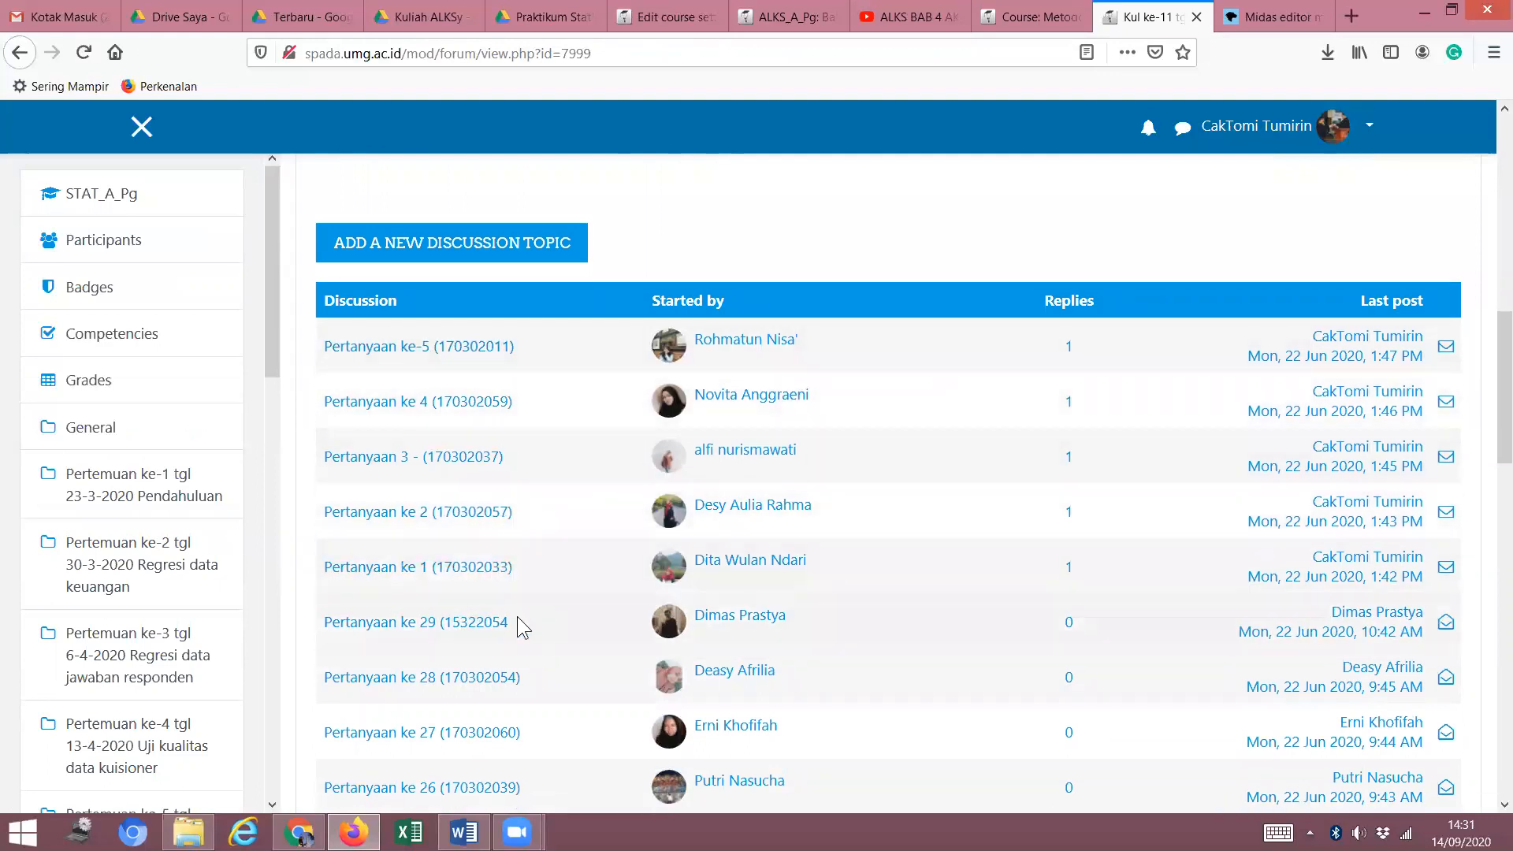
{"action": "scroll", "coordinate": [568, 666], "scroll_direction": "down", "scroll_amount": 2}
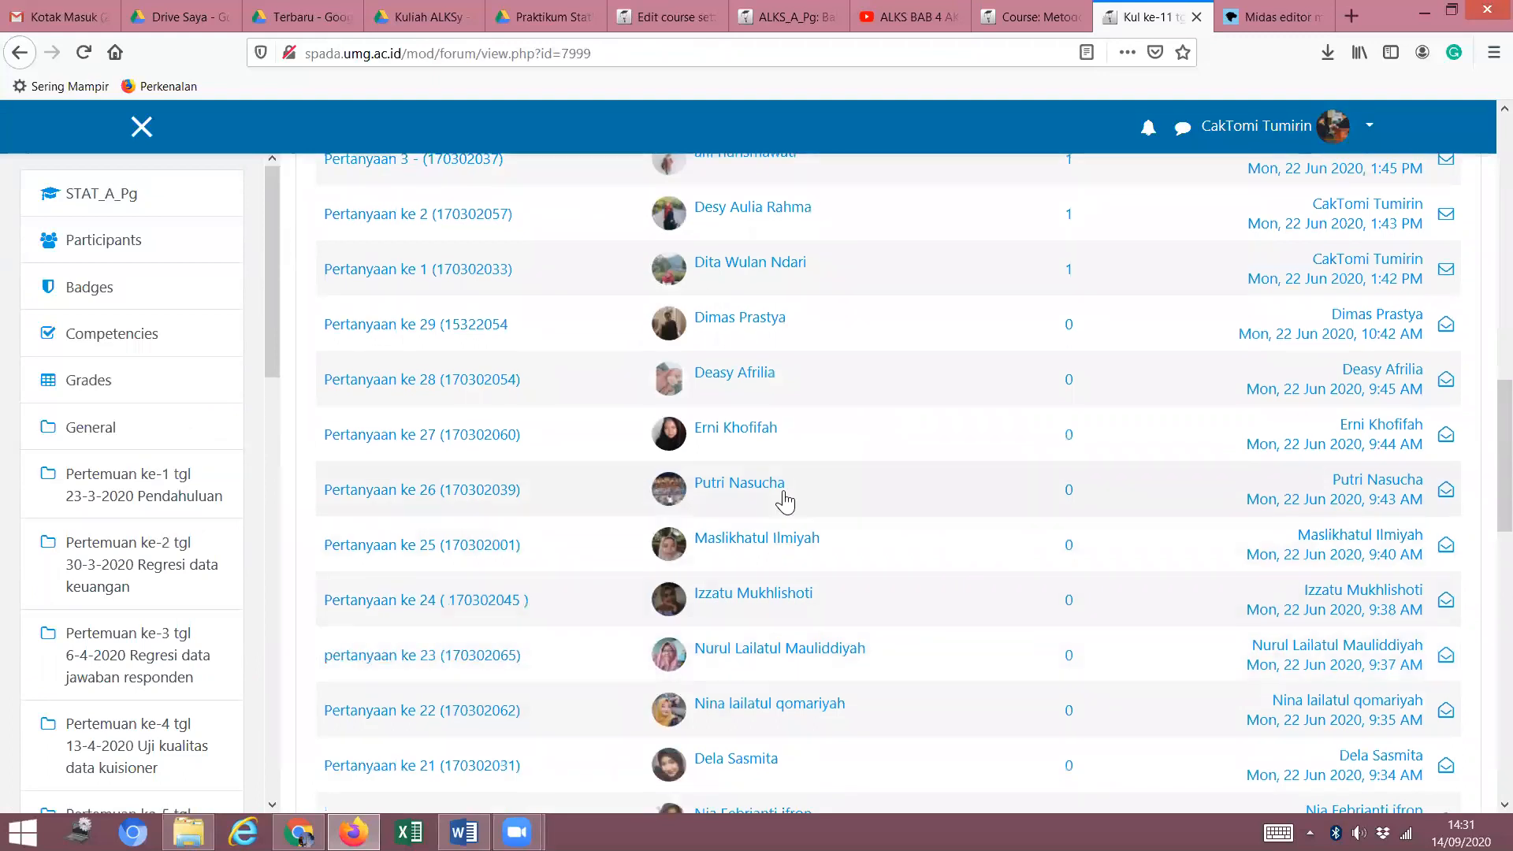
{"action": "scroll", "coordinate": [783, 497], "scroll_direction": "up", "scroll_amount": 2}
{"action": "scroll", "coordinate": [520, 368], "scroll_direction": "up", "scroll_amount": 3}
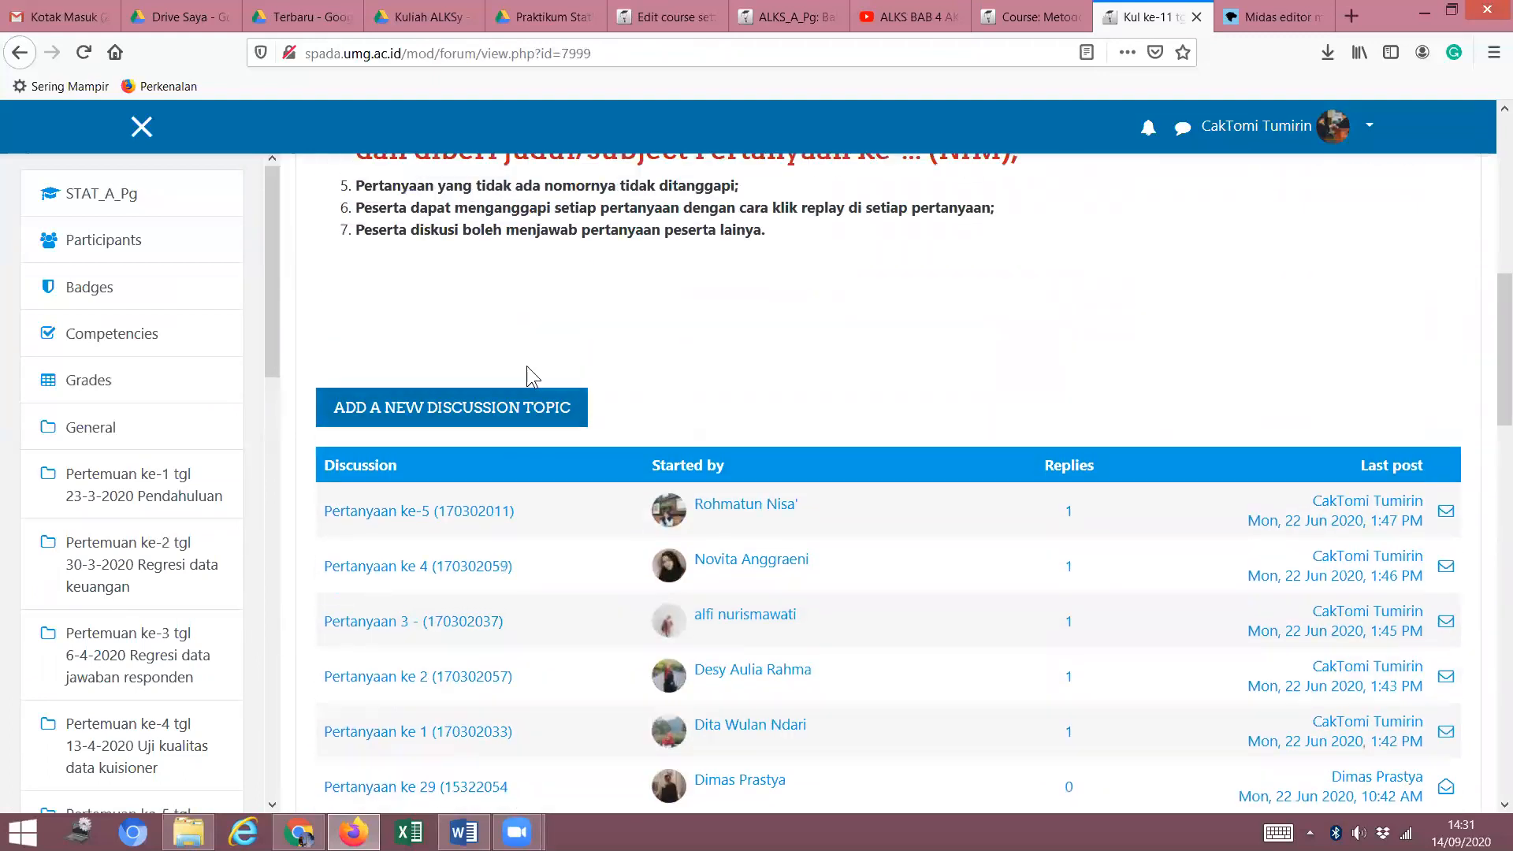
{"action": "scroll", "coordinate": [538, 404], "scroll_direction": "up", "scroll_amount": 3}
{"action": "scroll", "coordinate": [522, 619], "scroll_direction": "down", "scroll_amount": 5}
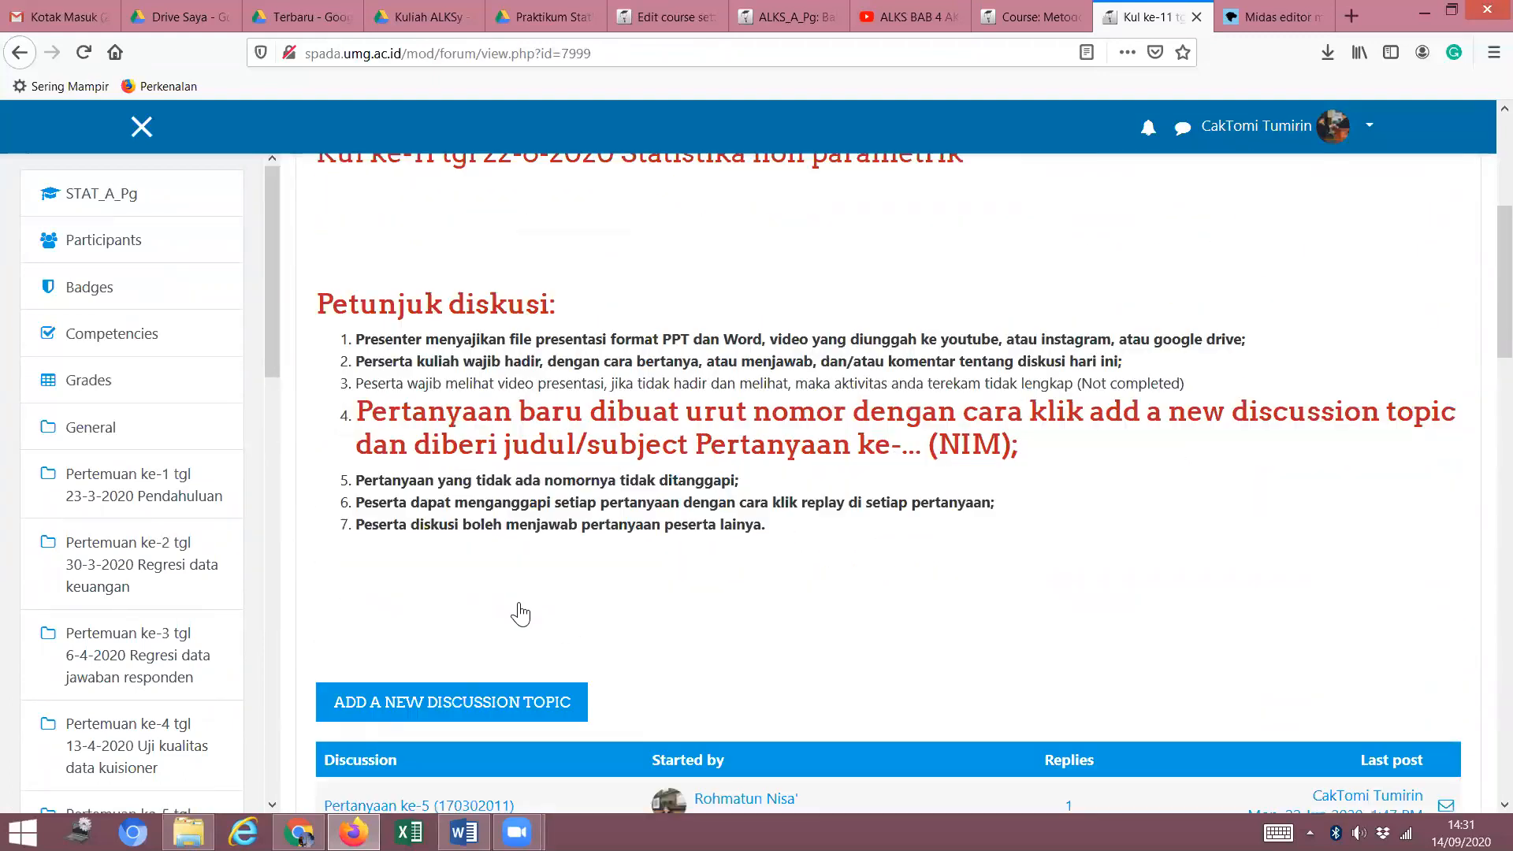
{"action": "scroll", "coordinate": [814, 322], "scroll_direction": "up", "scroll_amount": 4}
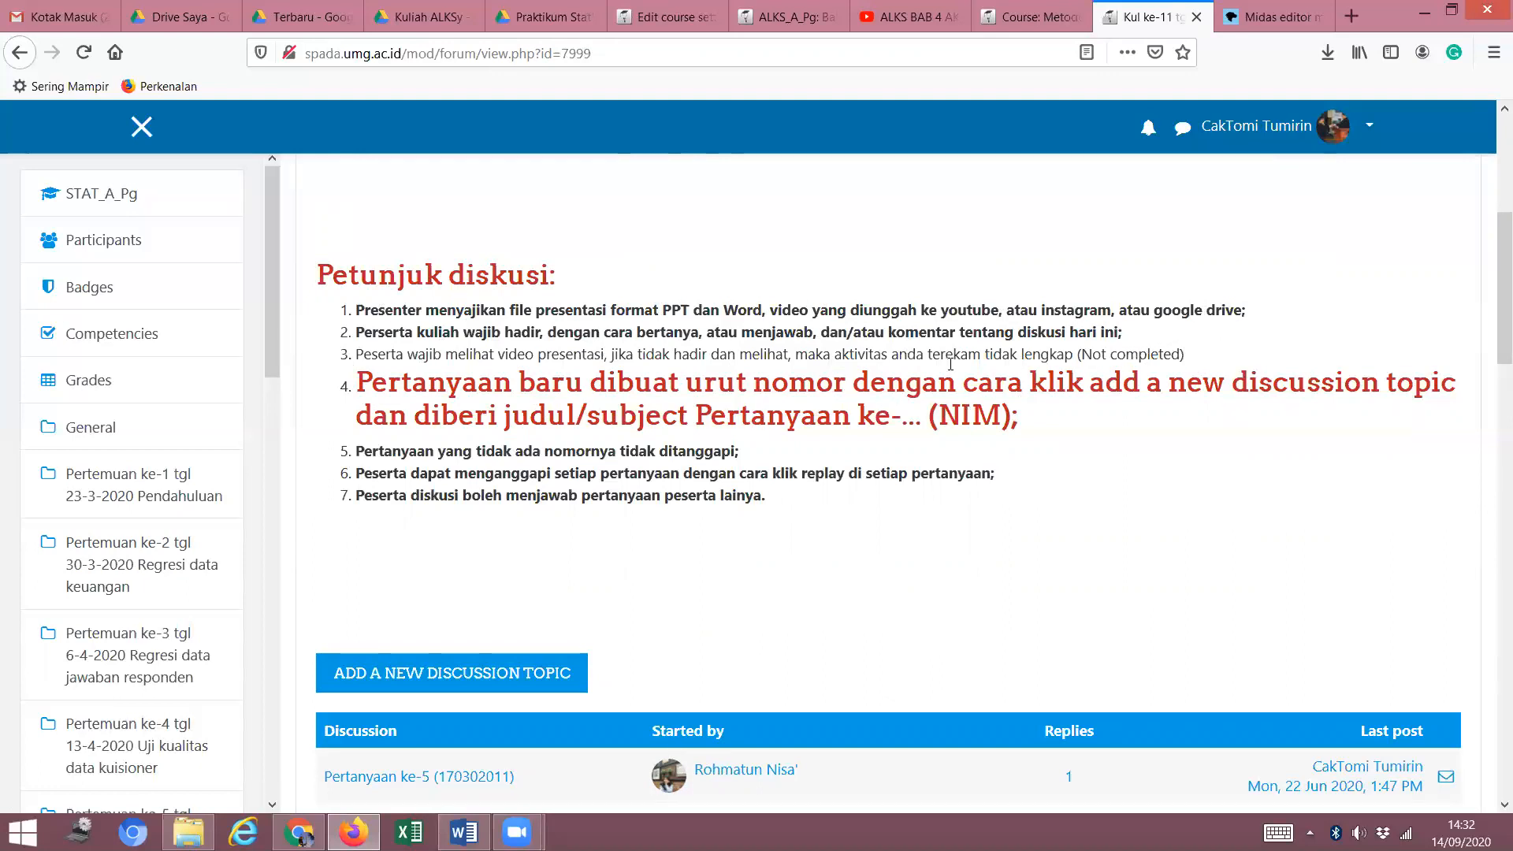
{"action": "scroll", "coordinate": [1064, 325], "scroll_direction": "up", "scroll_amount": 5}
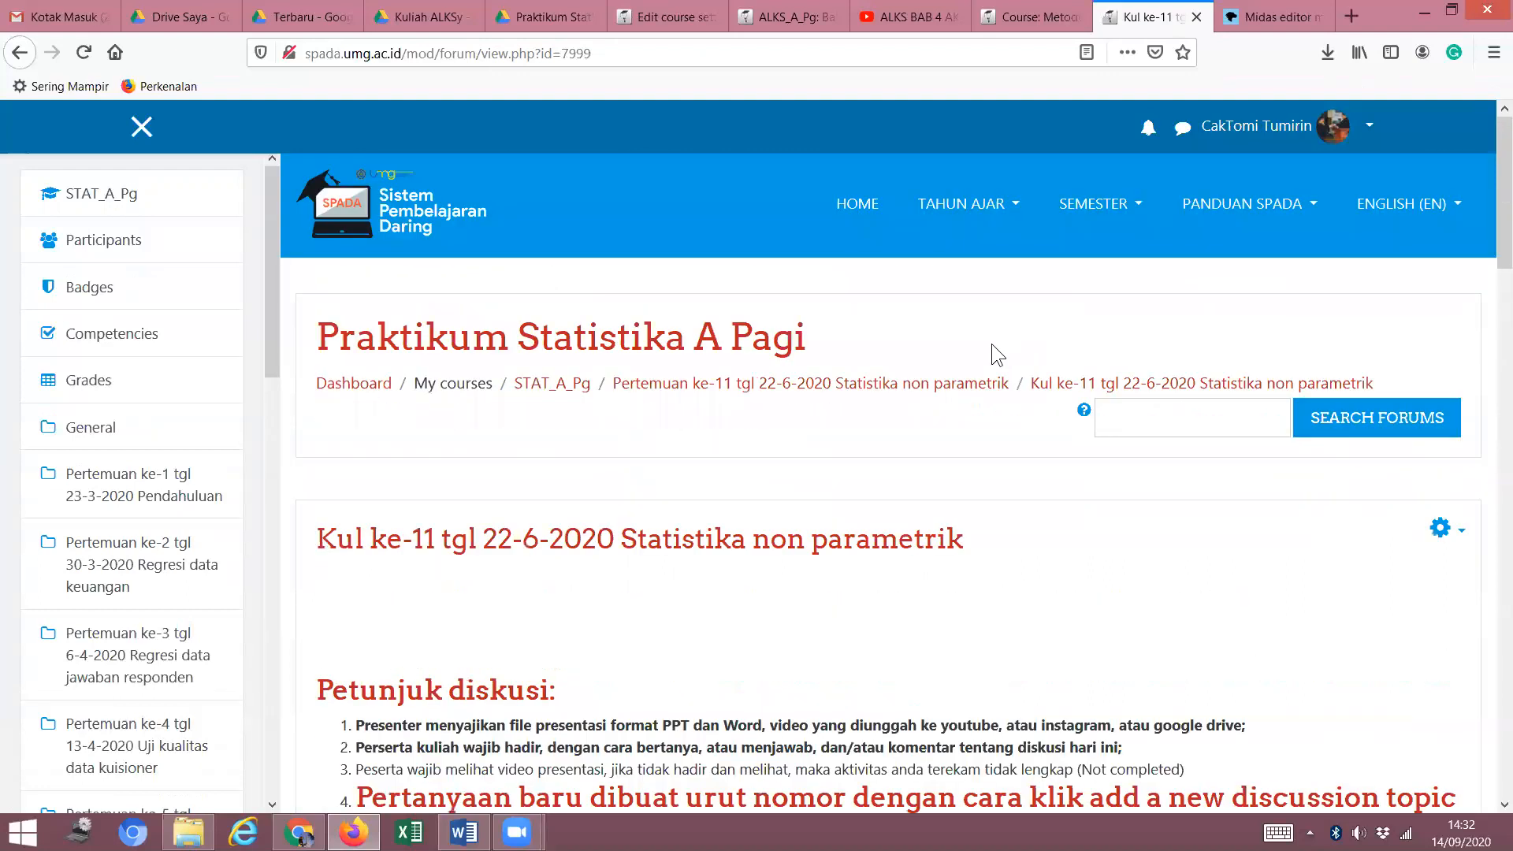
{"action": "scroll", "coordinate": [938, 394], "scroll_direction": "down", "scroll_amount": 5}
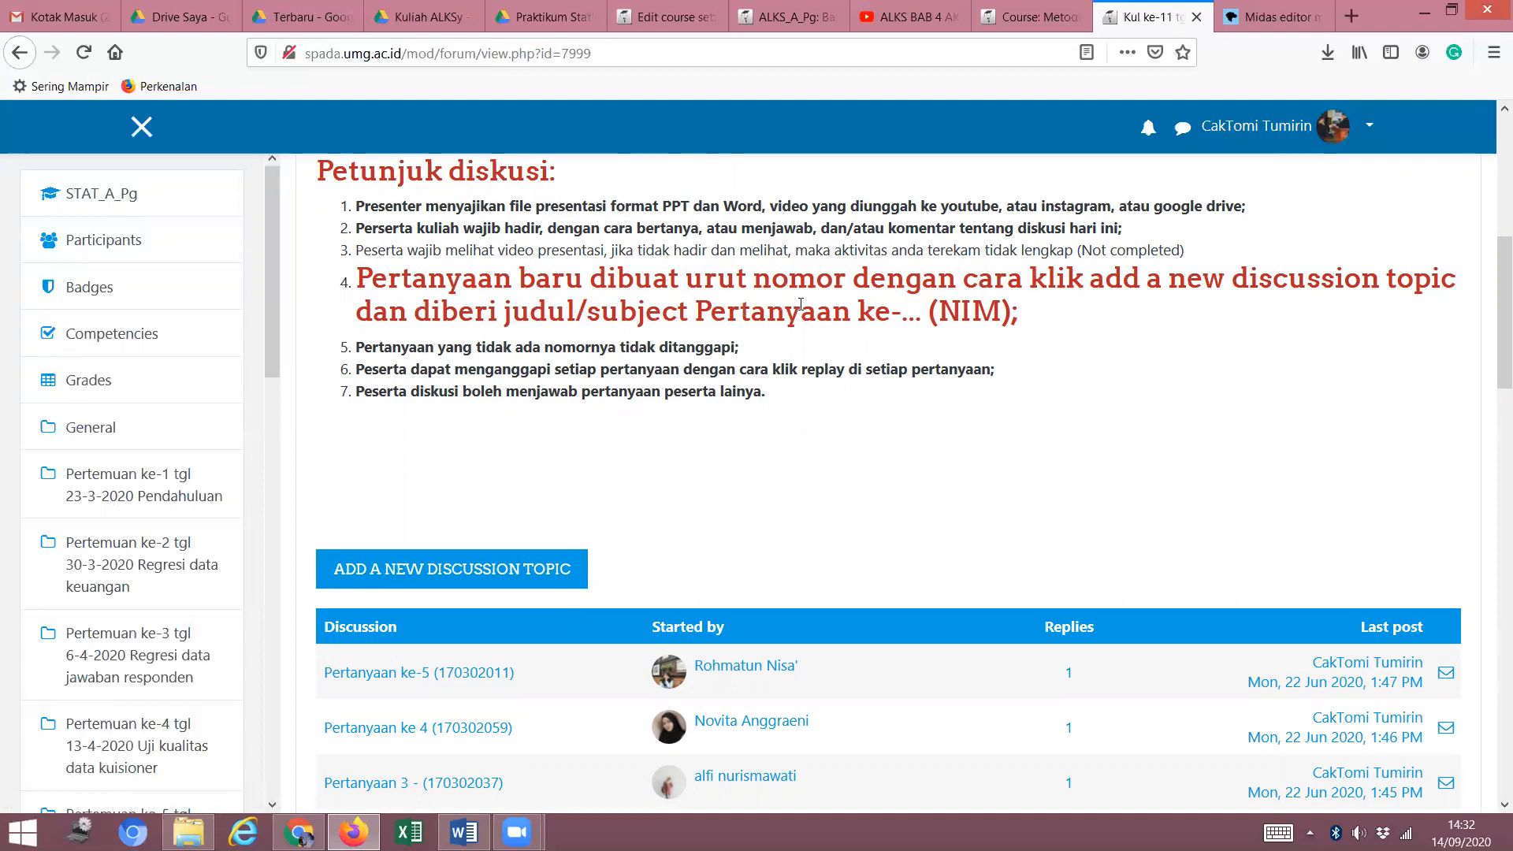
{"action": "scroll", "coordinate": [499, 477], "scroll_direction": "down", "scroll_amount": 4}
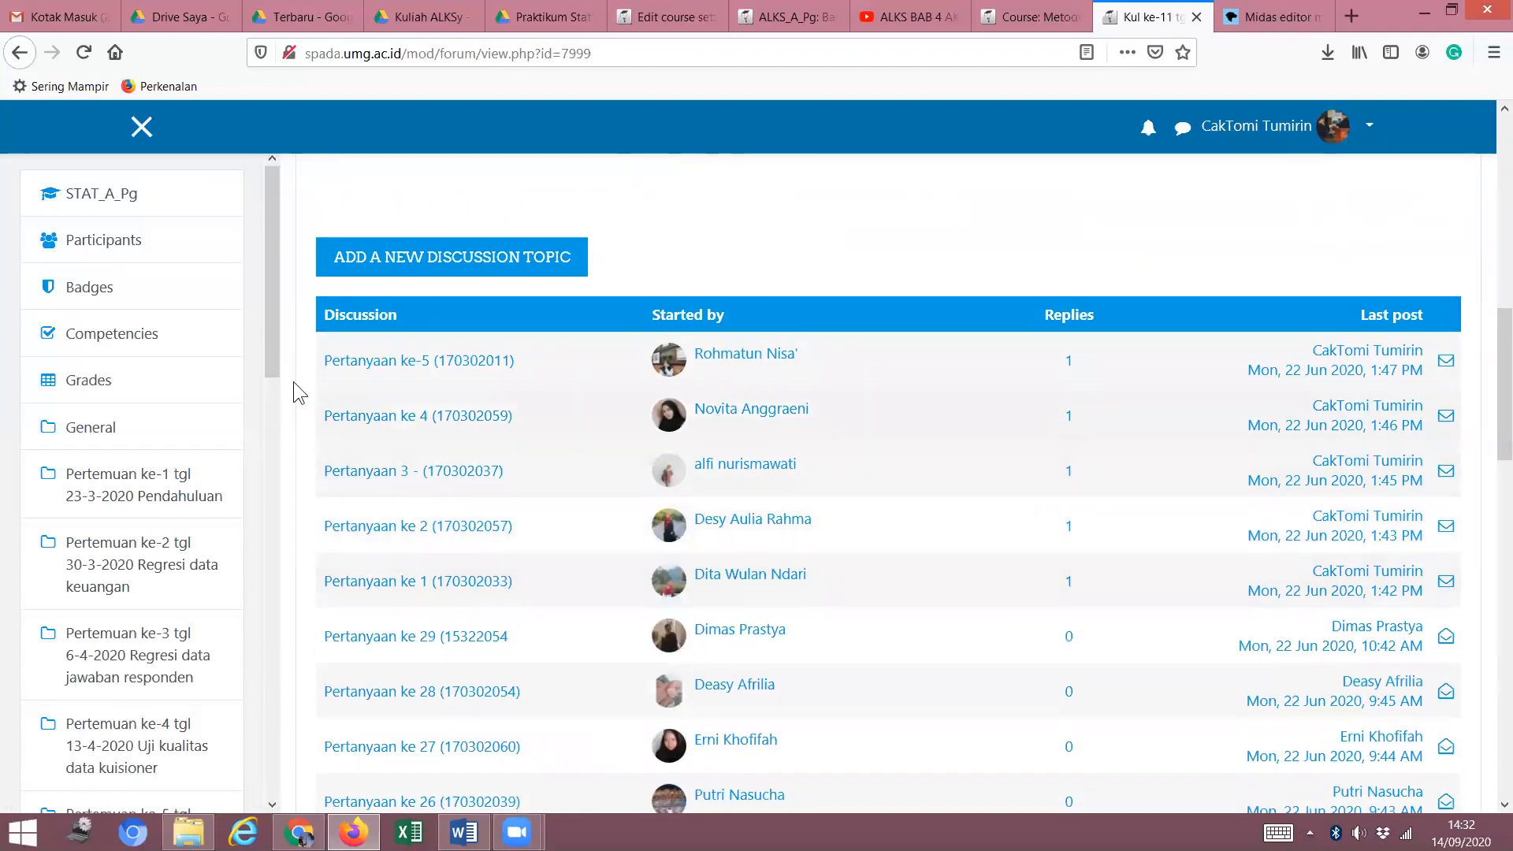
{"action": "left_click", "coordinate": [437, 472]}
{"action": "scroll", "coordinate": [445, 473], "scroll_direction": "down", "scroll_amount": 1}
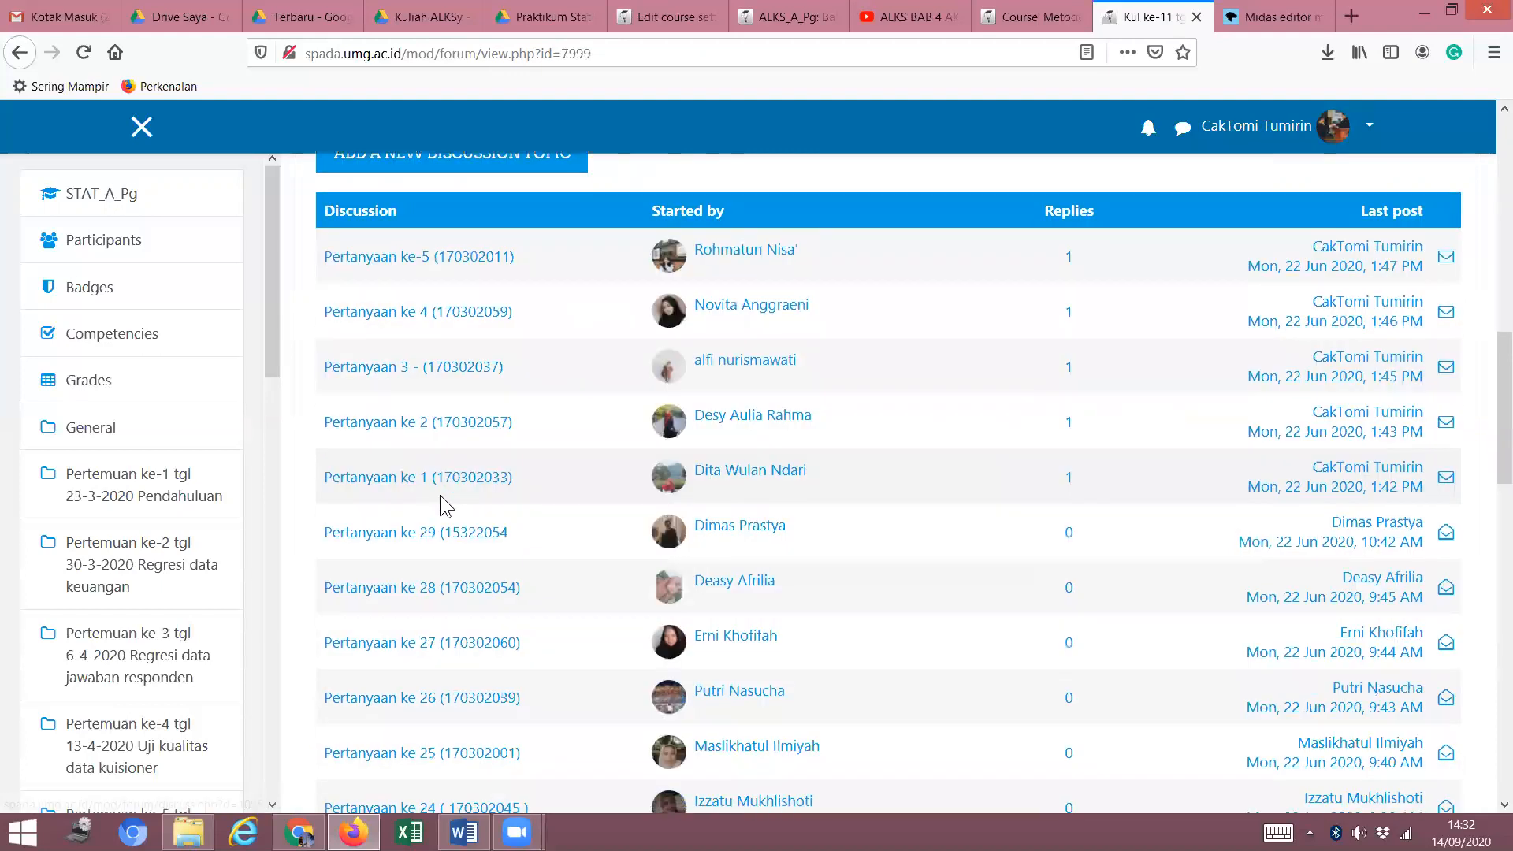
{"action": "scroll", "coordinate": [448, 713], "scroll_direction": "down", "scroll_amount": 1}
{"action": "scroll", "coordinate": [435, 693], "scroll_direction": "down", "scroll_amount": 2}
{"action": "scroll", "coordinate": [473, 535], "scroll_direction": "up", "scroll_amount": 2}
{"action": "scroll", "coordinate": [1287, 432], "scroll_direction": "up", "scroll_amount": 3}
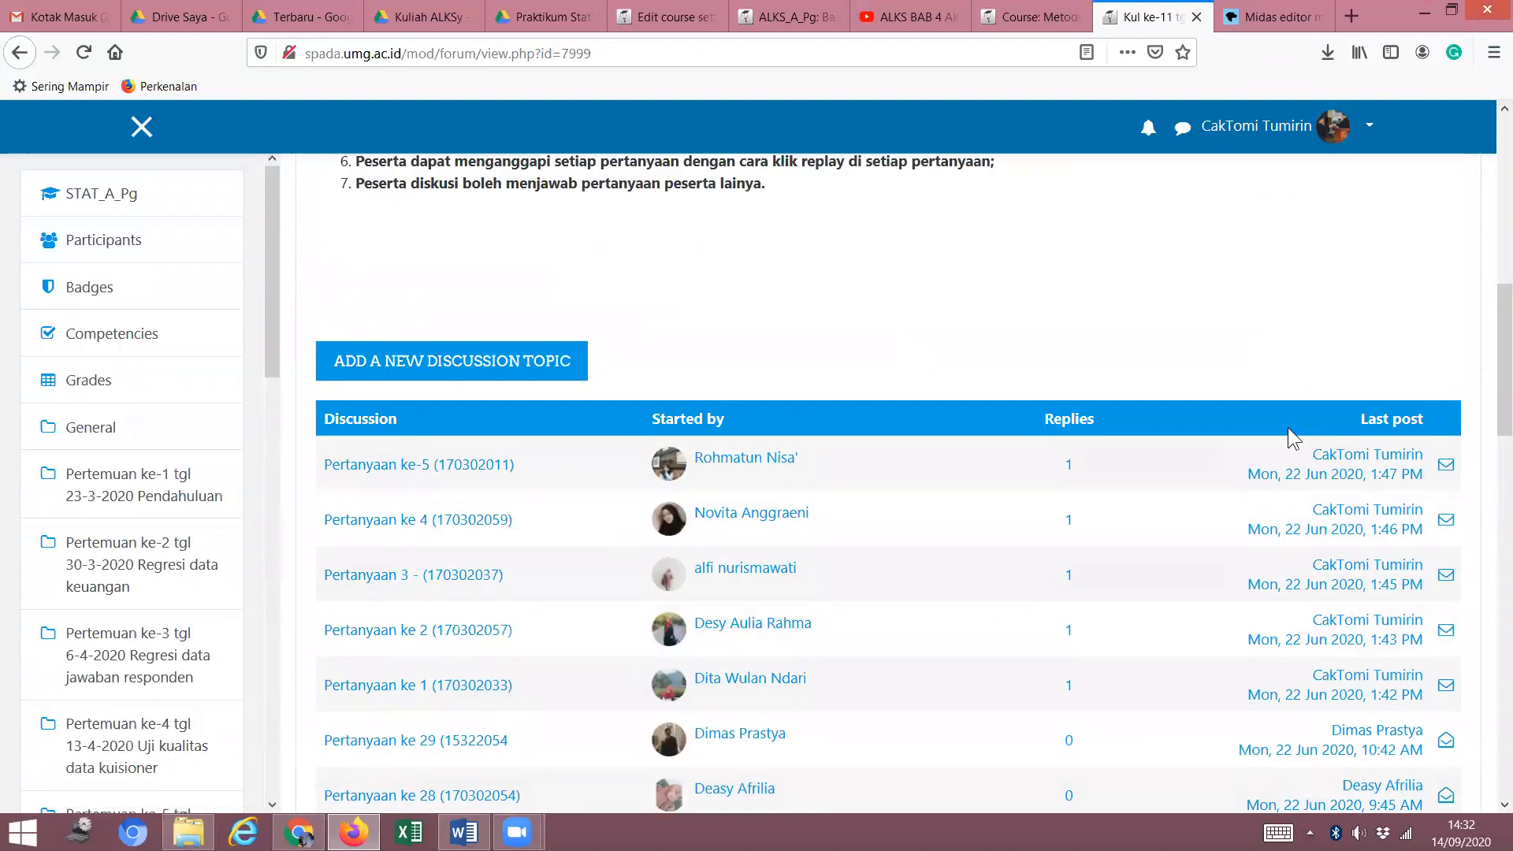
Read the Pertanyaan ke-5 discussion and its reply, then return to the Metodologi Penelitian tab.
{"action": "left_click", "coordinate": [1073, 468]}
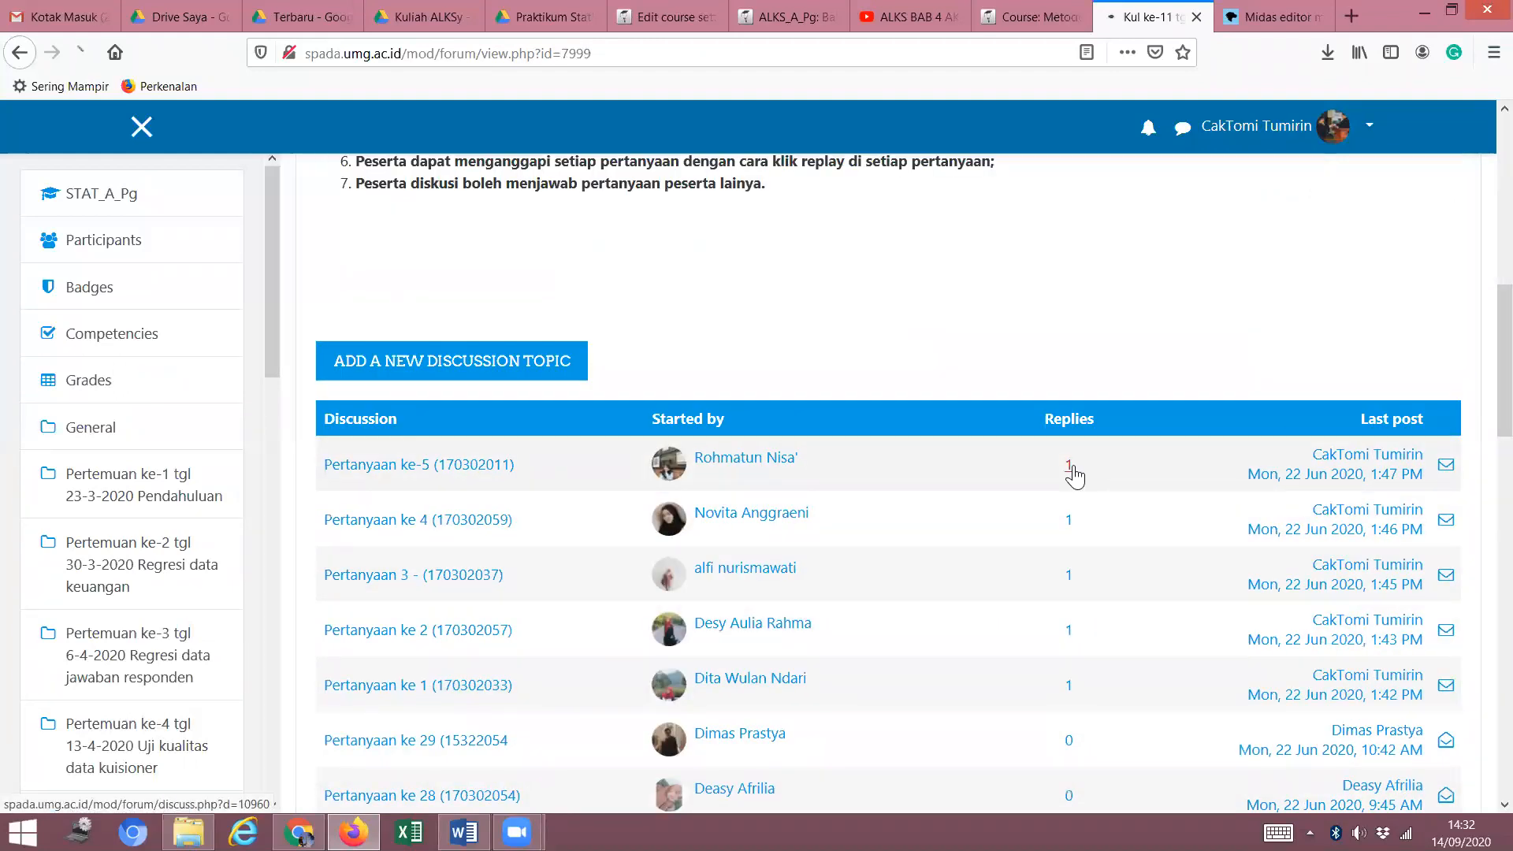
{"action": "scroll", "coordinate": [801, 563], "scroll_direction": "down", "scroll_amount": 5}
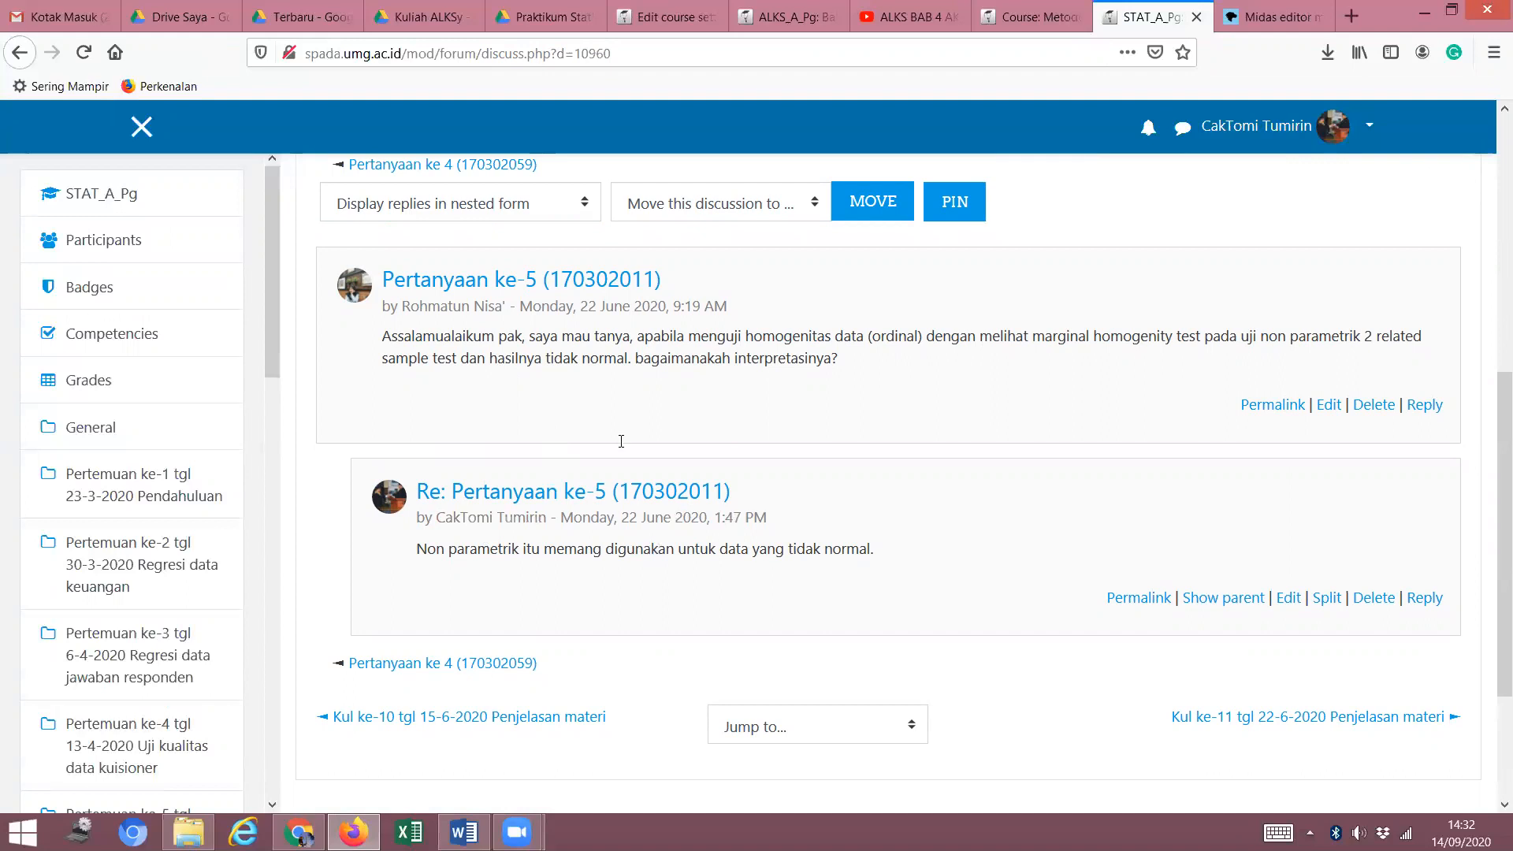
{"action": "scroll", "coordinate": [621, 442], "scroll_direction": "up", "scroll_amount": 5}
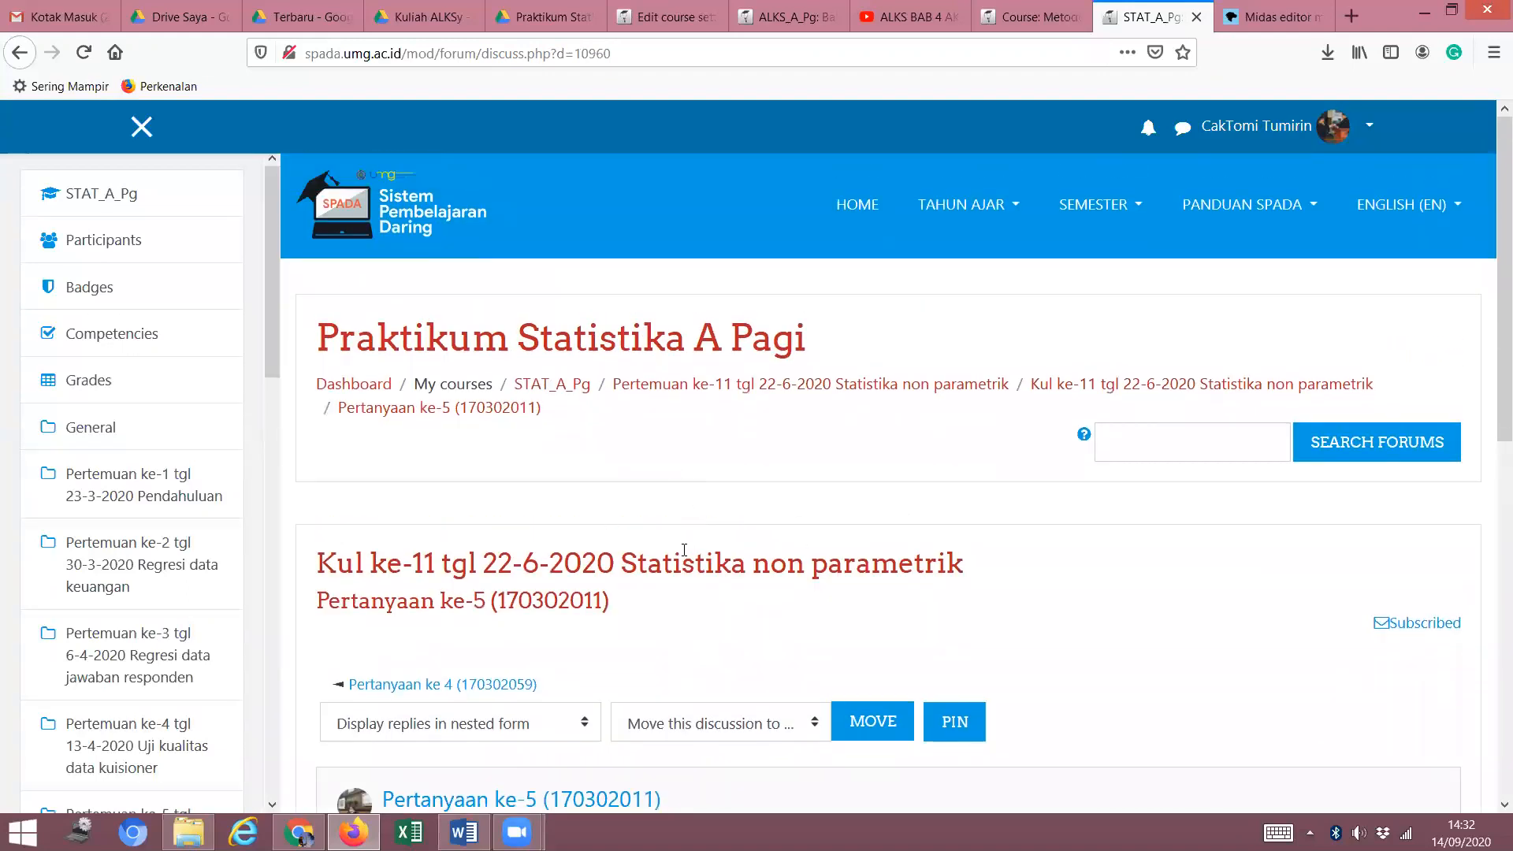
{"action": "scroll", "coordinate": [683, 549], "scroll_direction": "down", "scroll_amount": 2}
{"action": "scroll", "coordinate": [685, 545], "scroll_direction": "up", "scroll_amount": 2}
{"action": "scroll", "coordinate": [649, 553], "scroll_direction": "down", "scroll_amount": 2}
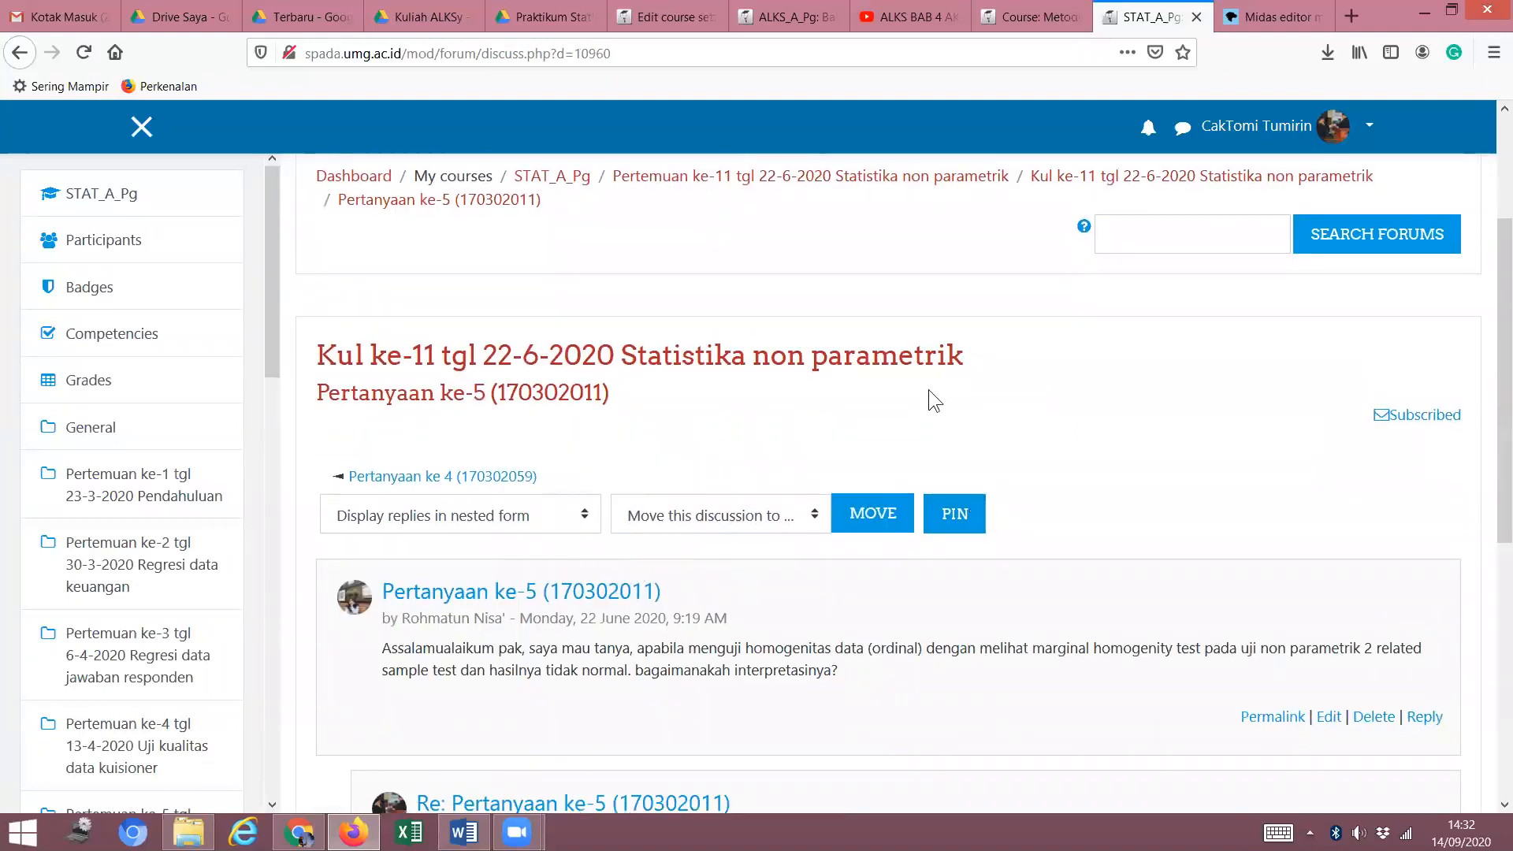
{"action": "scroll", "coordinate": [984, 323], "scroll_direction": "up", "scroll_amount": 2}
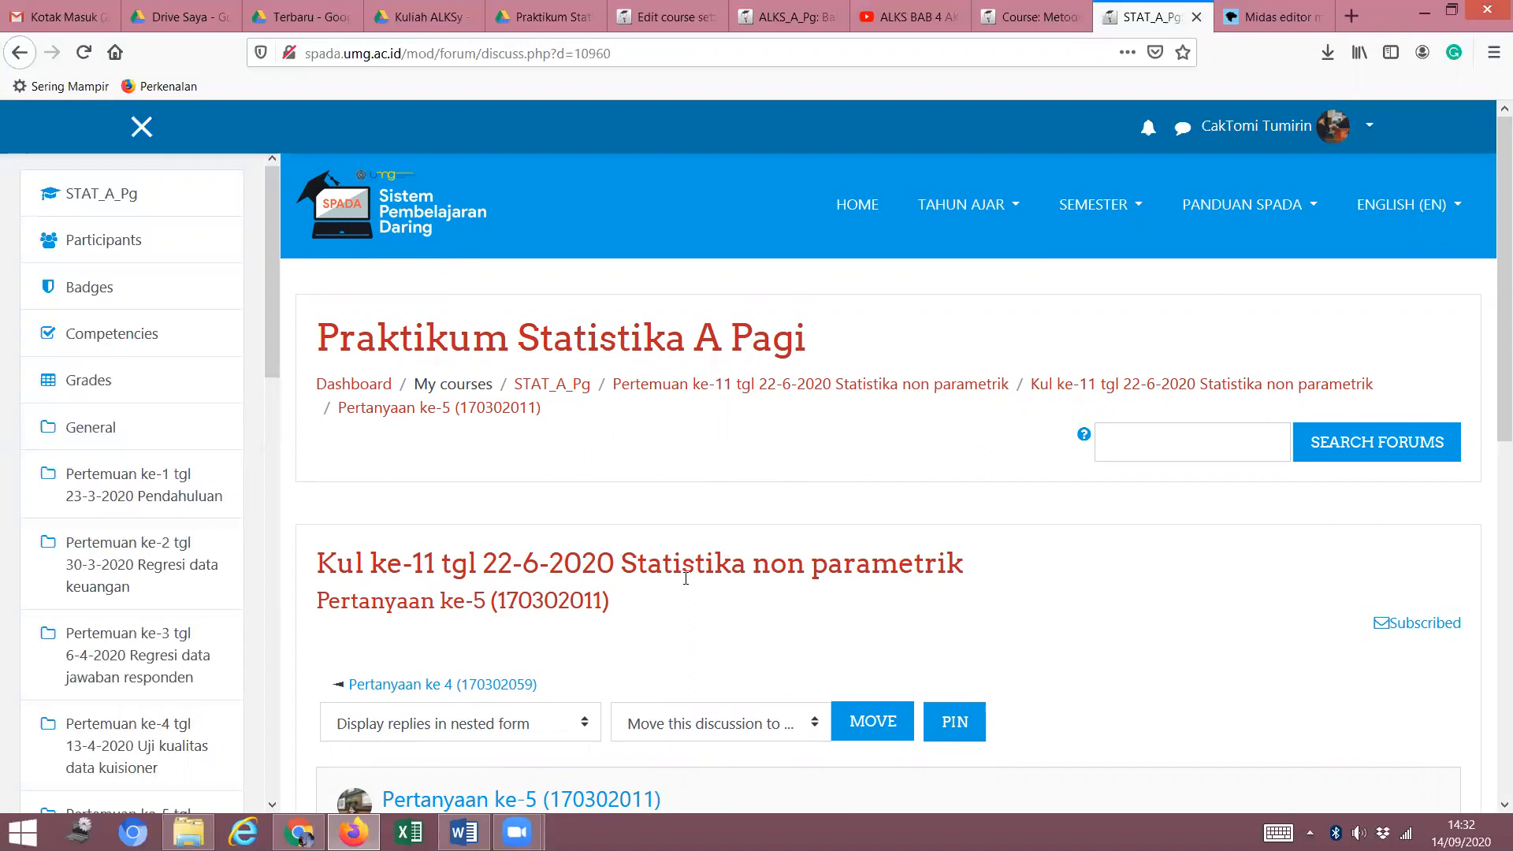
{"action": "scroll", "coordinate": [736, 479], "scroll_direction": "down", "scroll_amount": 3}
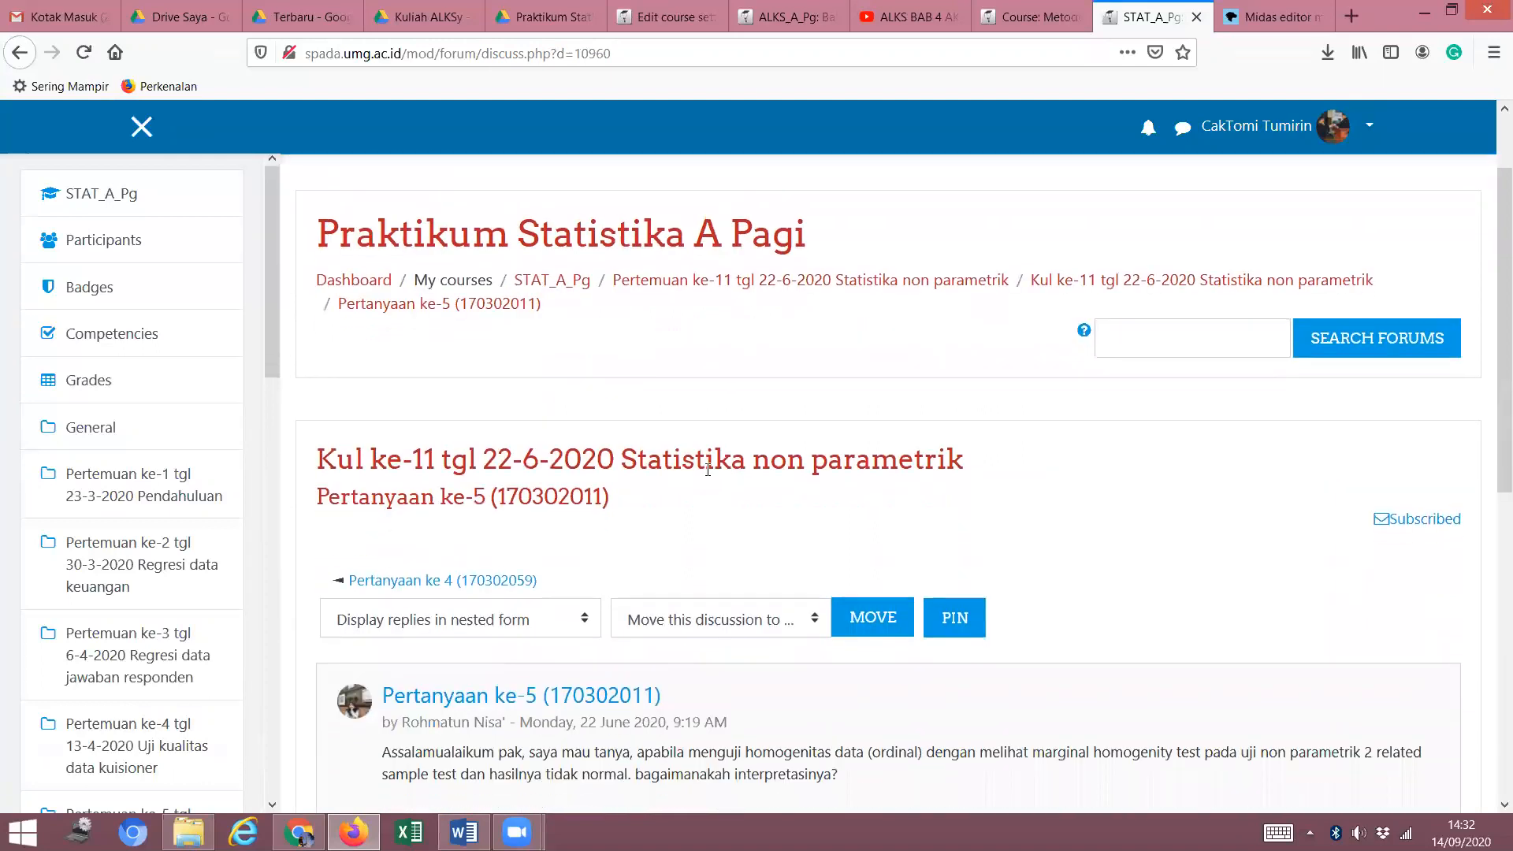
{"action": "scroll", "coordinate": [615, 484], "scroll_direction": "up", "scroll_amount": 3}
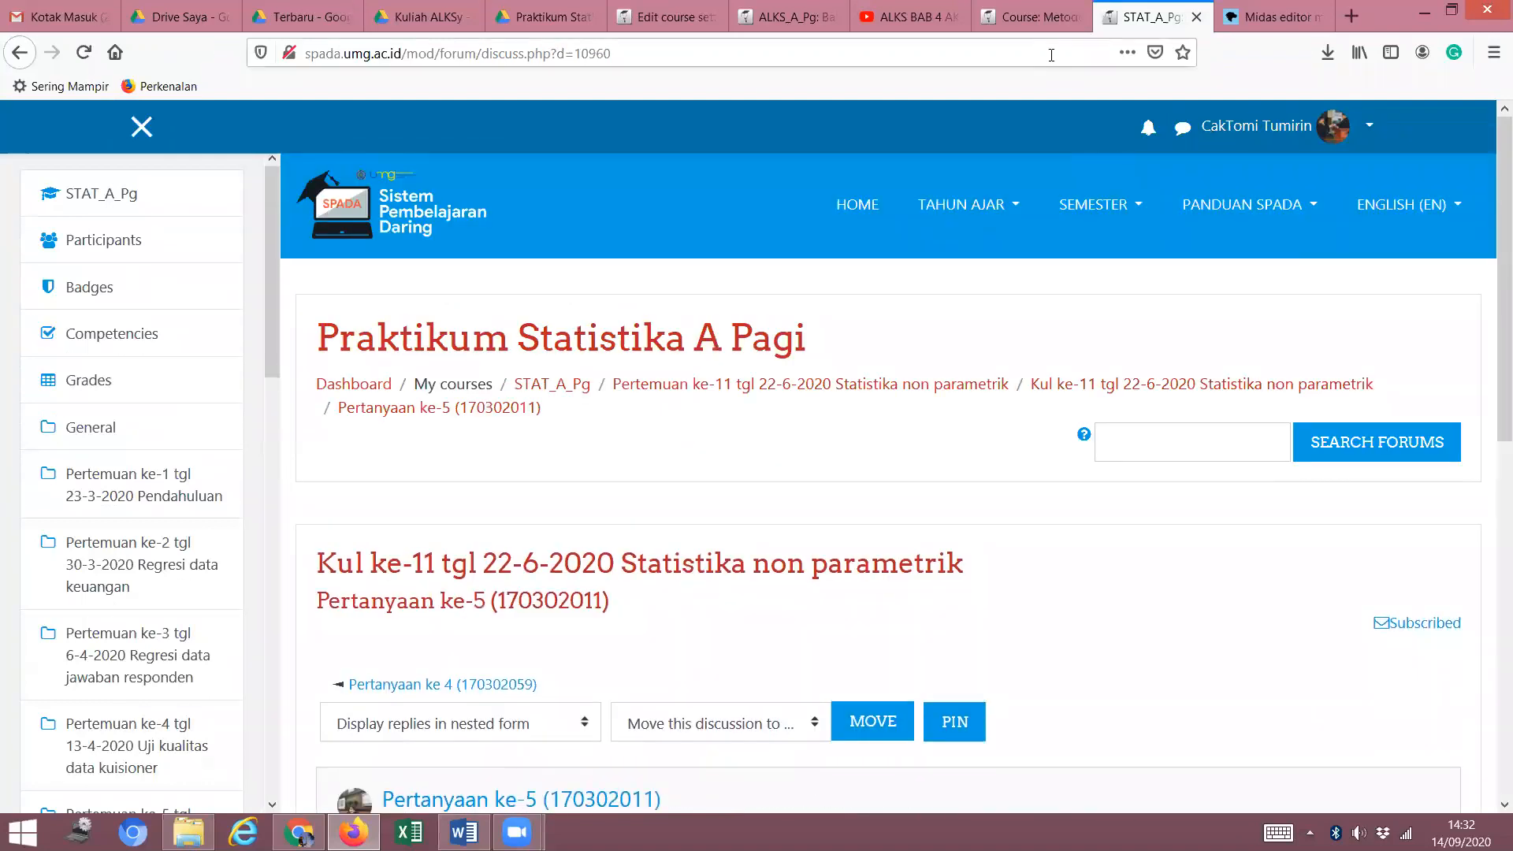
{"action": "left_click", "coordinate": [1032, 17]}
Close the add-activity chooser unchanged and switch to Google Drive's recent files.
{"action": "scroll", "coordinate": [540, 409], "scroll_direction": "down", "scroll_amount": 3}
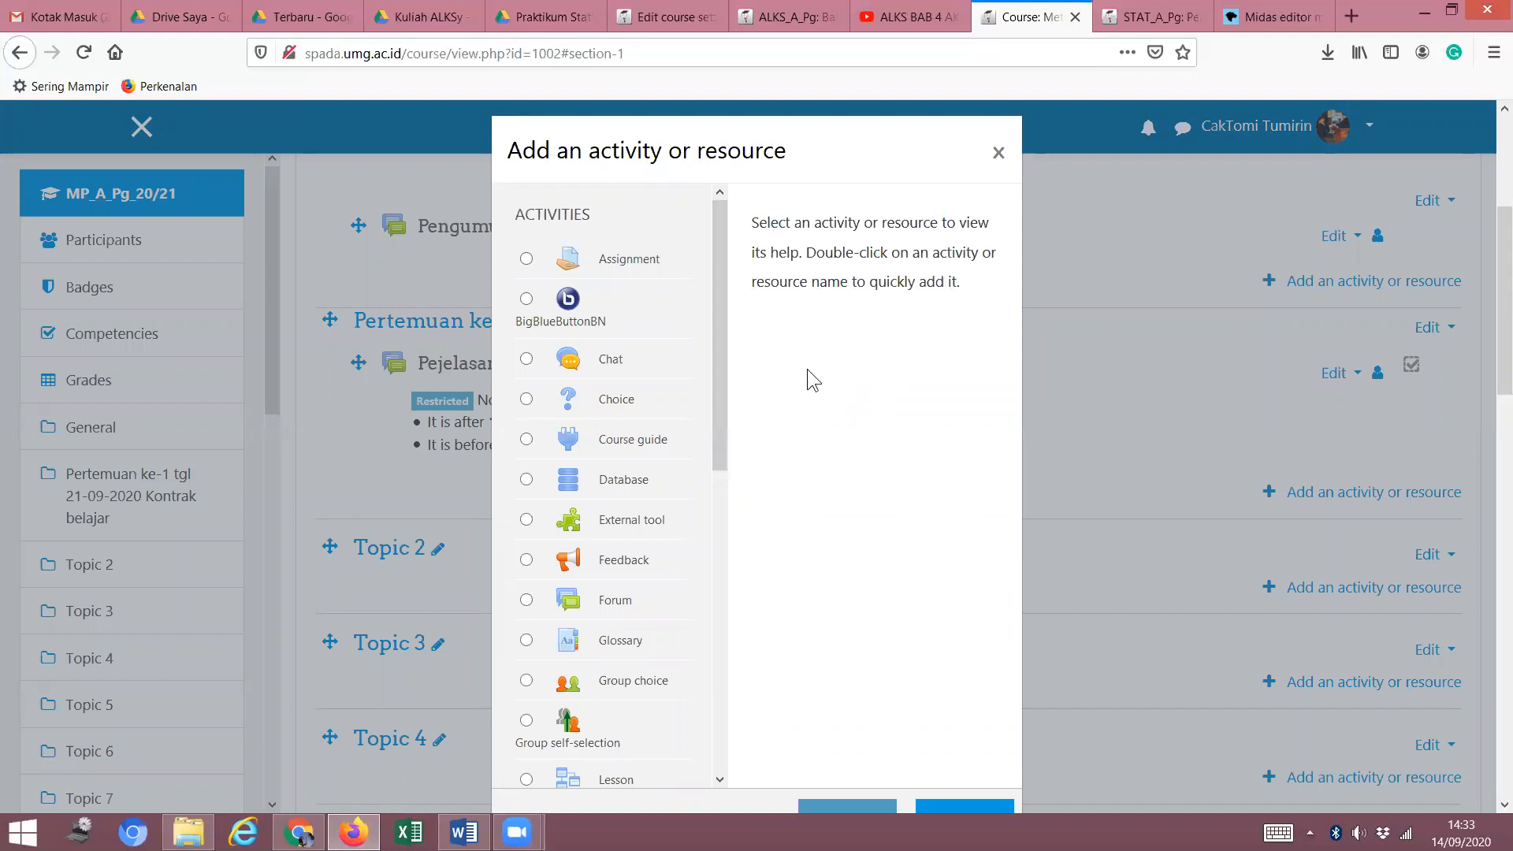
{"action": "left_click_drag", "start_coordinate": [720, 388], "coordinate": [997, 156]}
{"action": "left_click", "coordinate": [998, 155]}
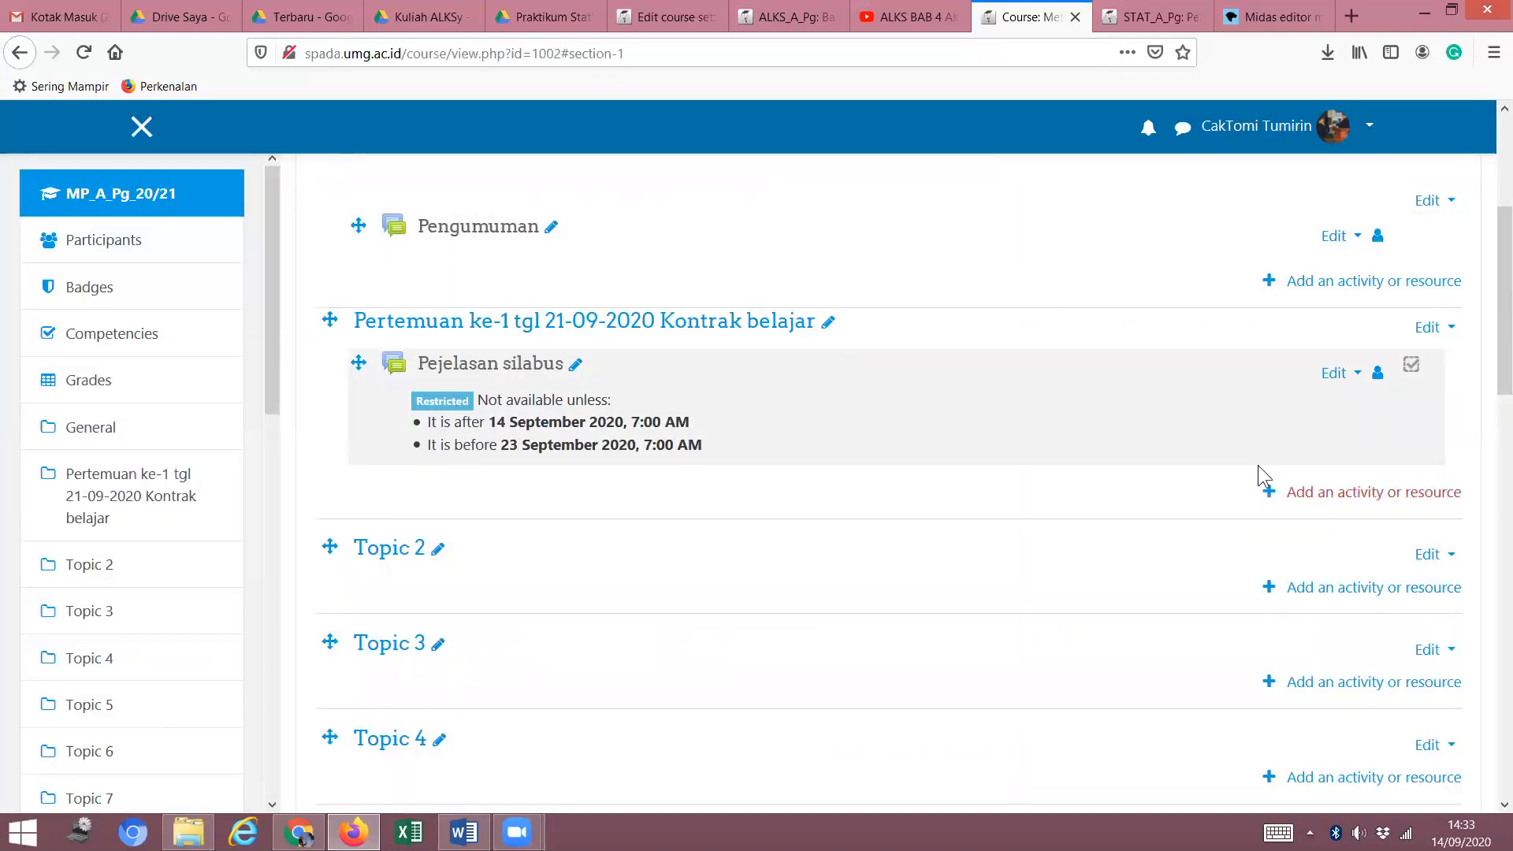
{"action": "left_click", "coordinate": [191, 9]}
{"action": "left_click", "coordinate": [276, 18]}
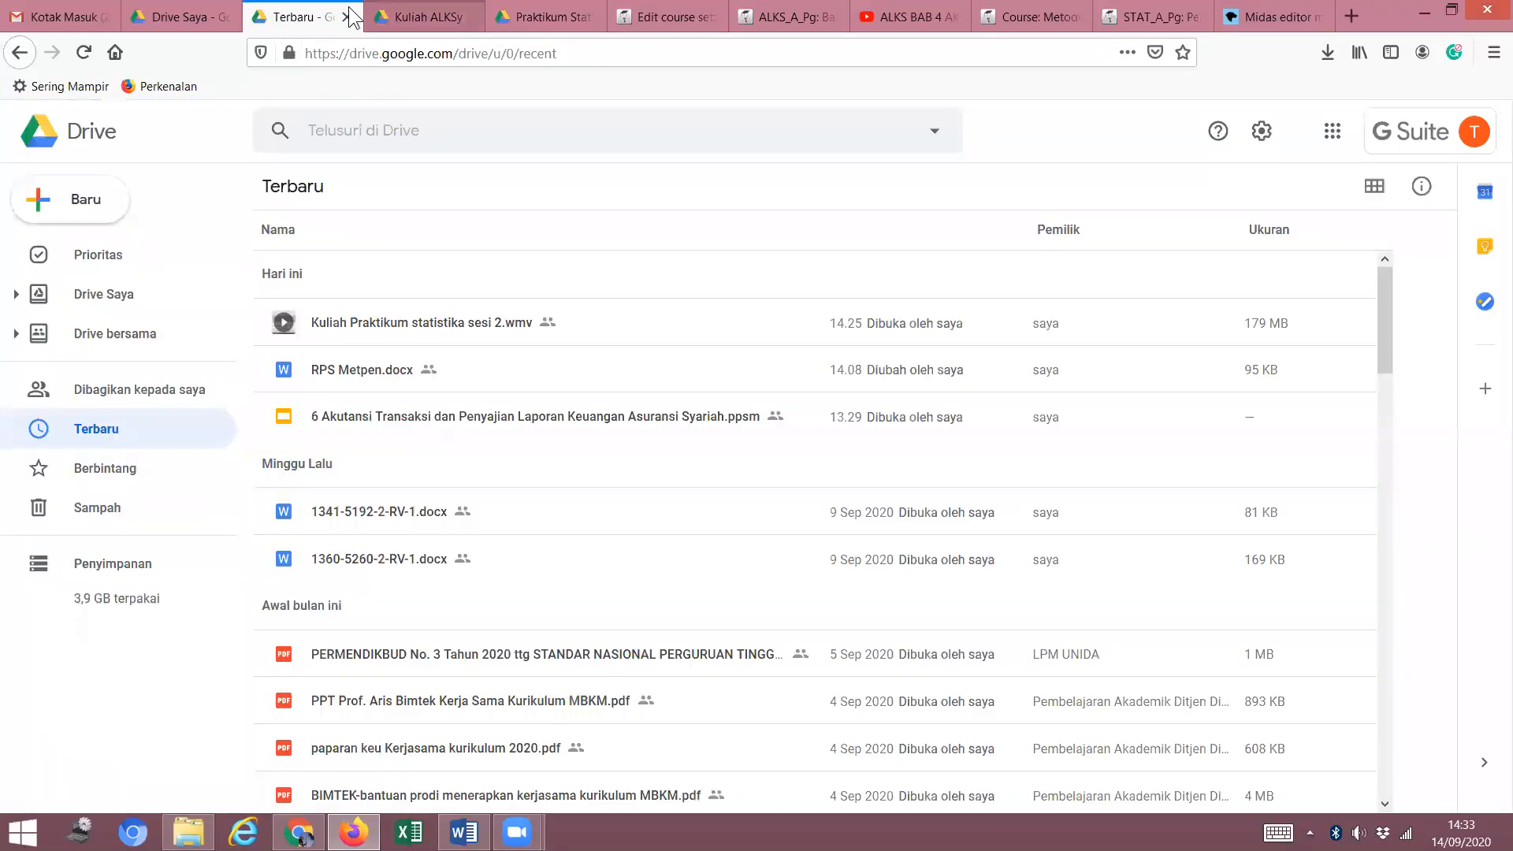
Play the Kuliah Praktikum statistika sesi 2 video from 0:12 and pause it at 0:29.
{"action": "left_click", "coordinate": [366, 17]}
{"action": "left_click", "coordinate": [520, 17]}
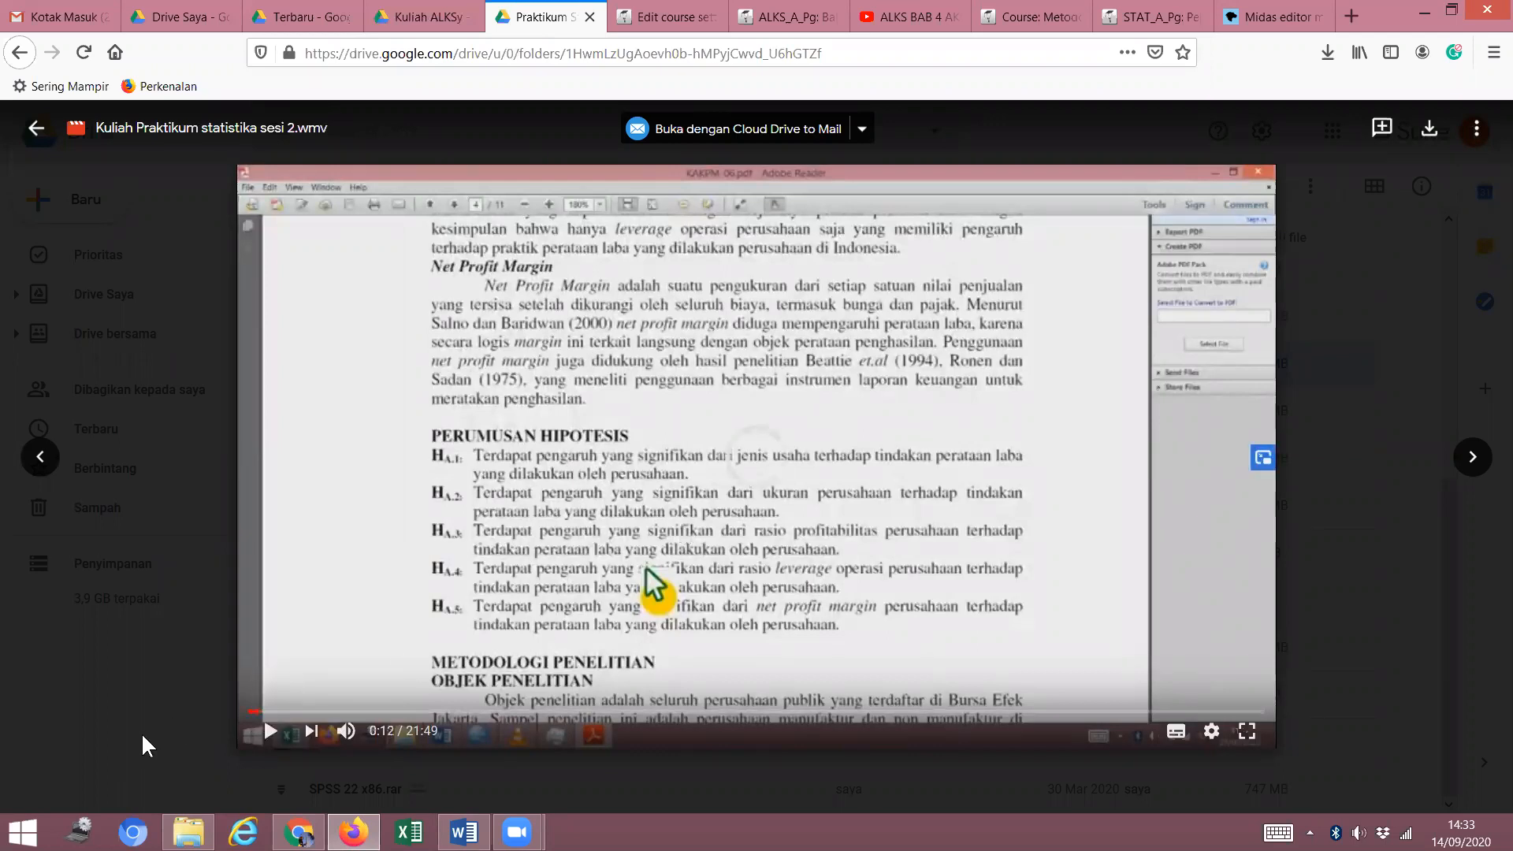
{"action": "left_click", "coordinate": [255, 713]}
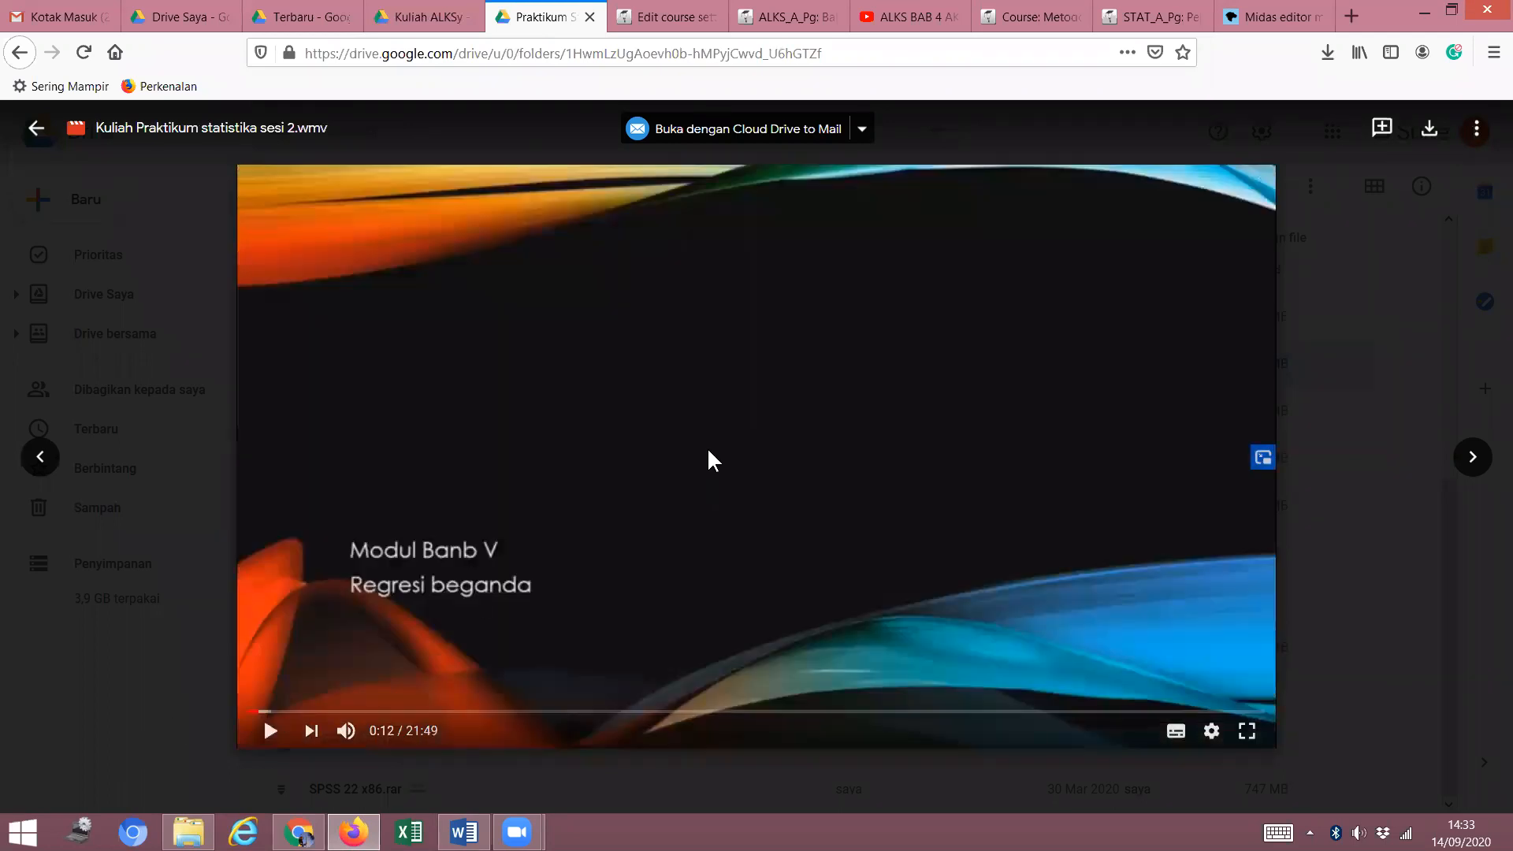
{"action": "left_click", "coordinate": [774, 429]}
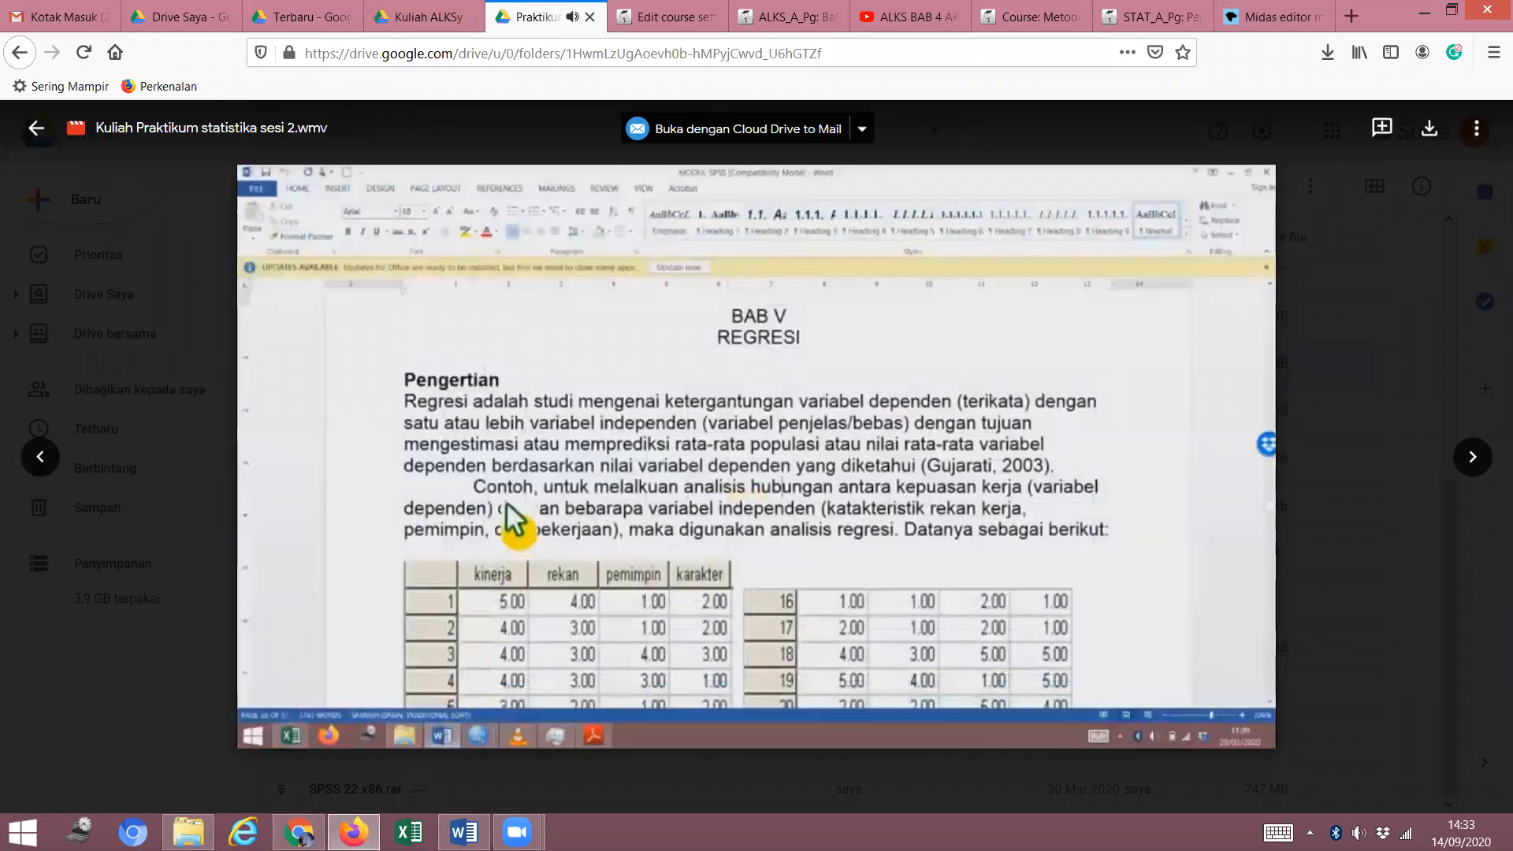
{"action": "left_click", "coordinate": [808, 392]}
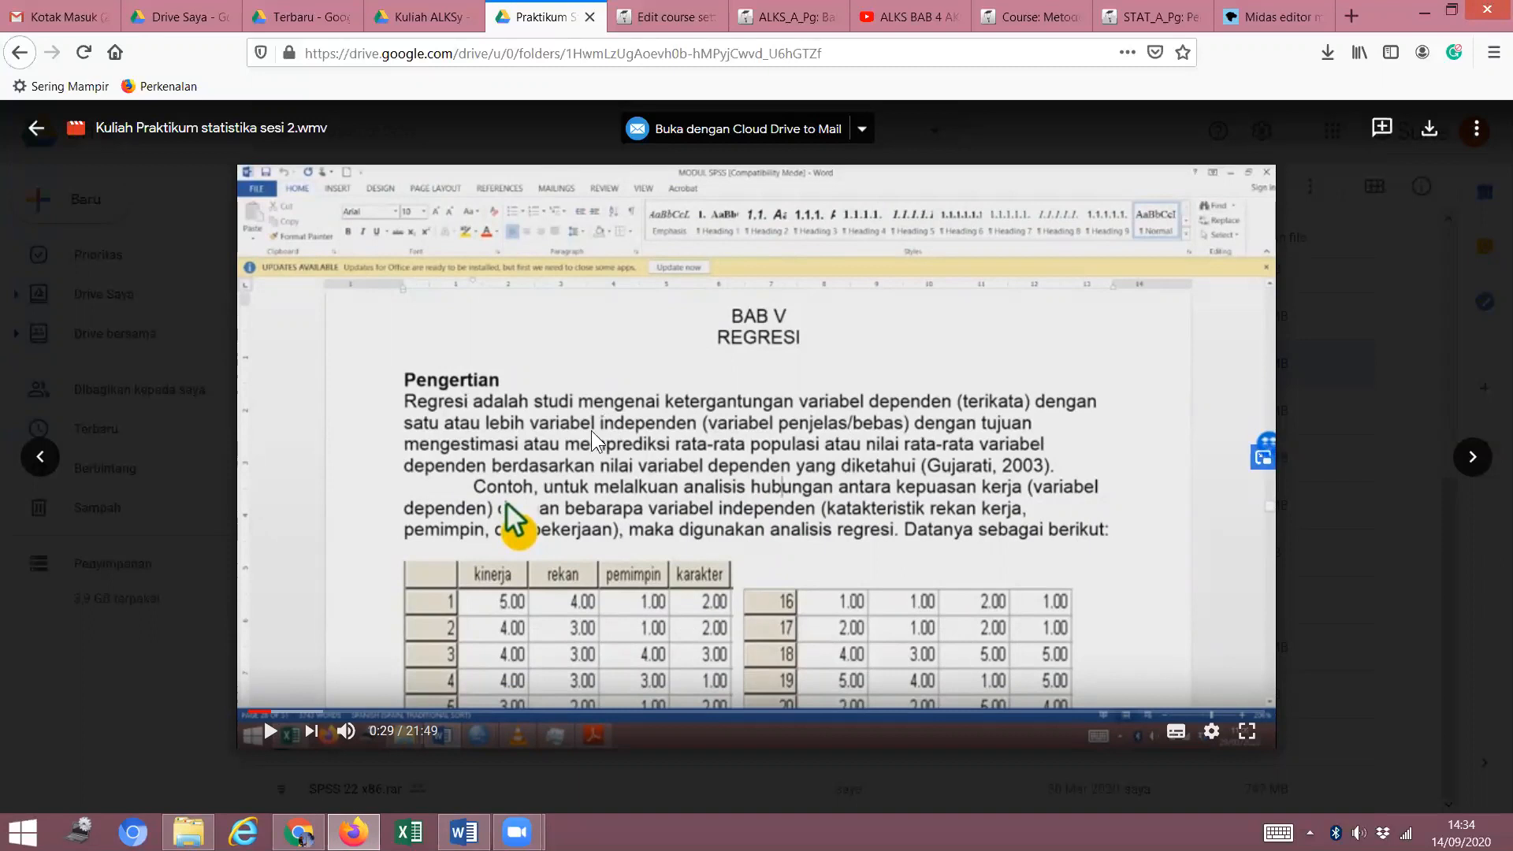
Bring the Chrome course page window to the front.
{"action": "mouse_move", "coordinate": [517, 832]}
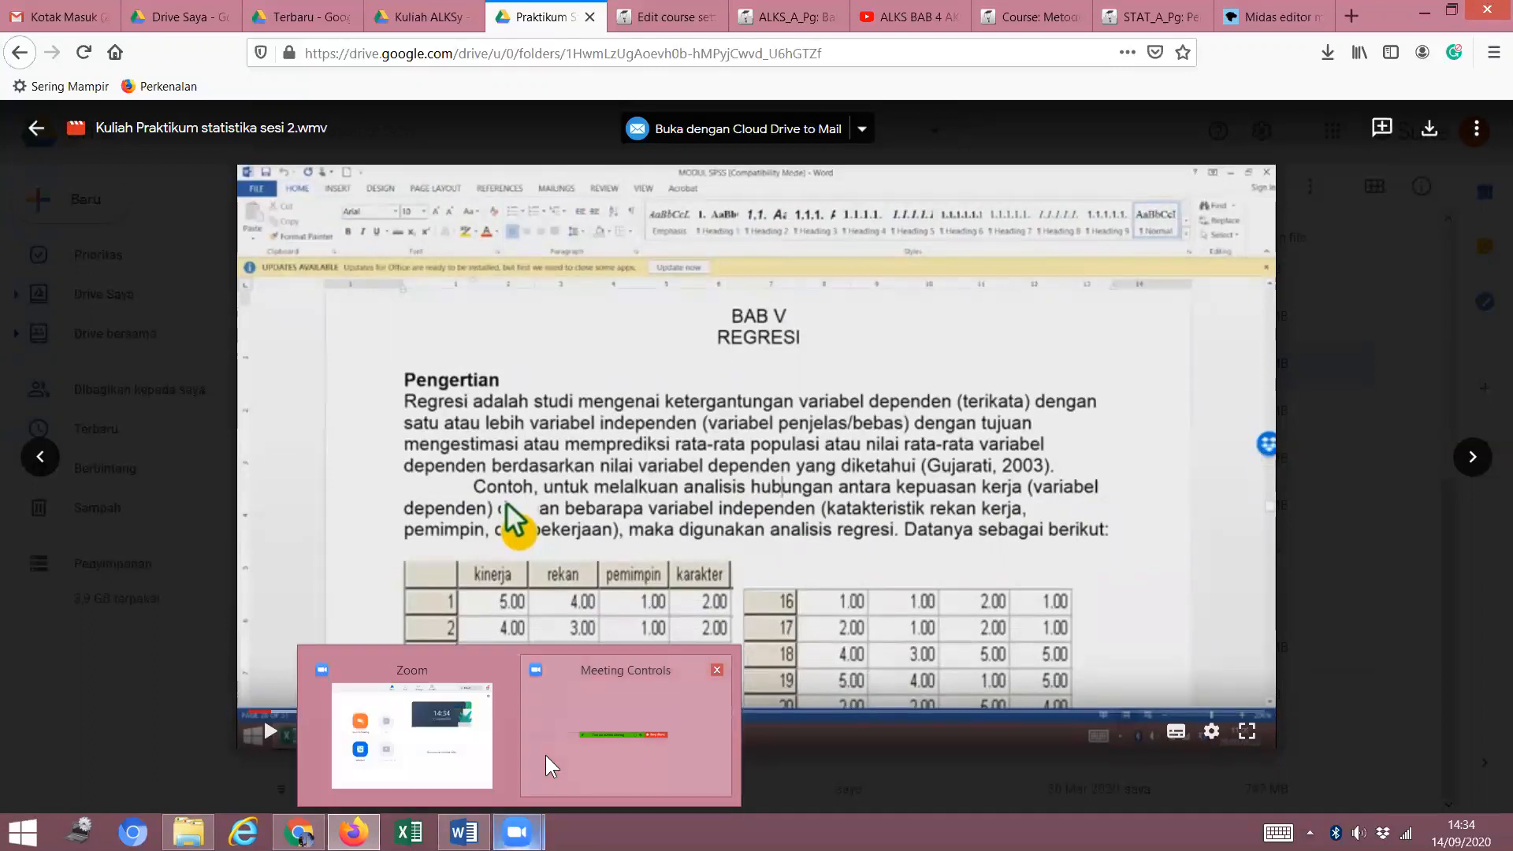
{"action": "mouse_move", "coordinate": [547, 758]}
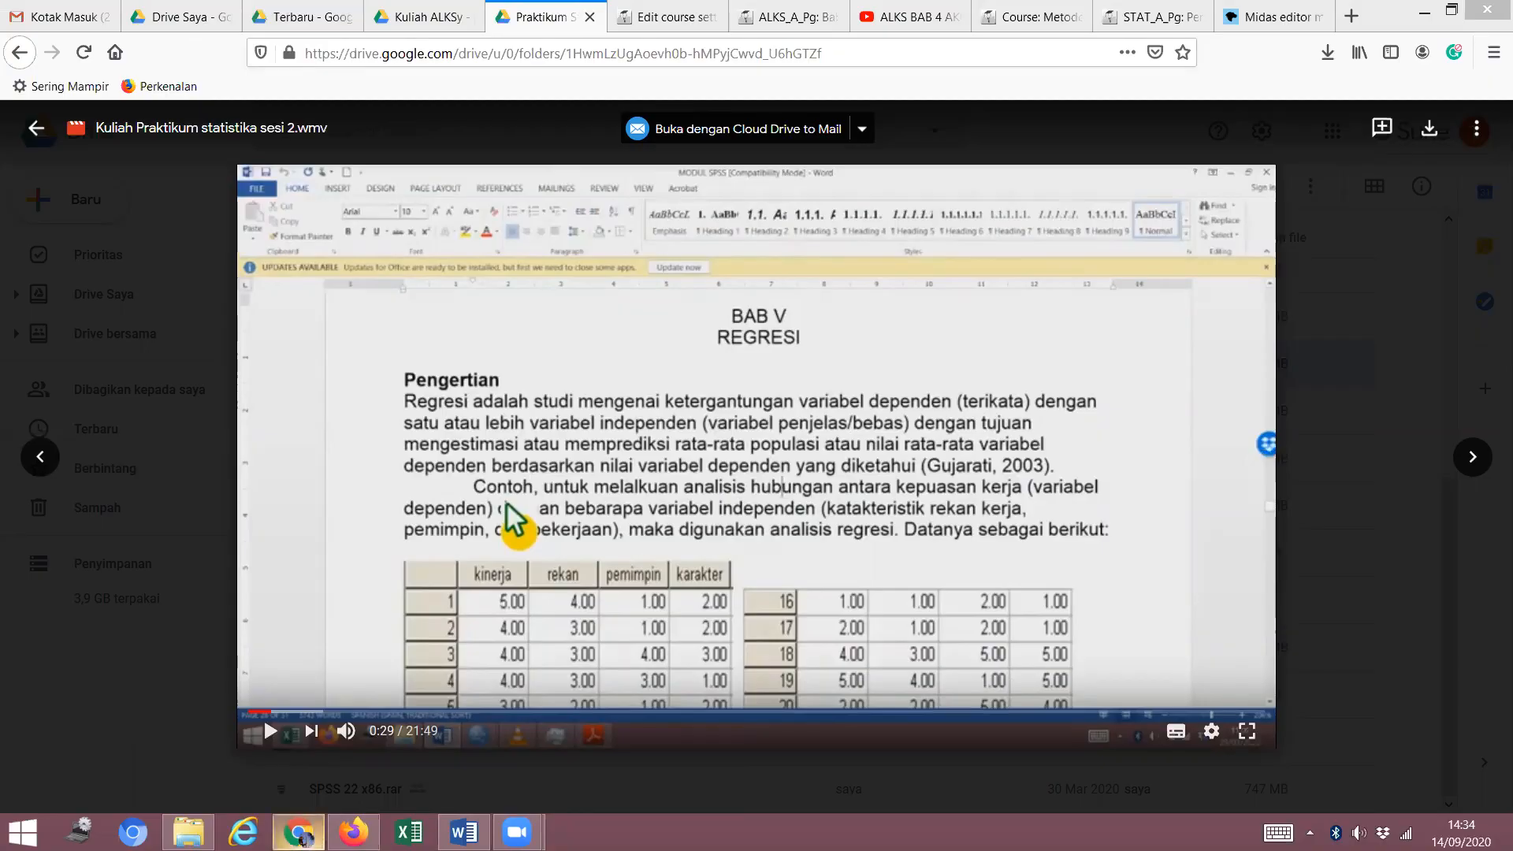
{"action": "left_click", "coordinate": [299, 833]}
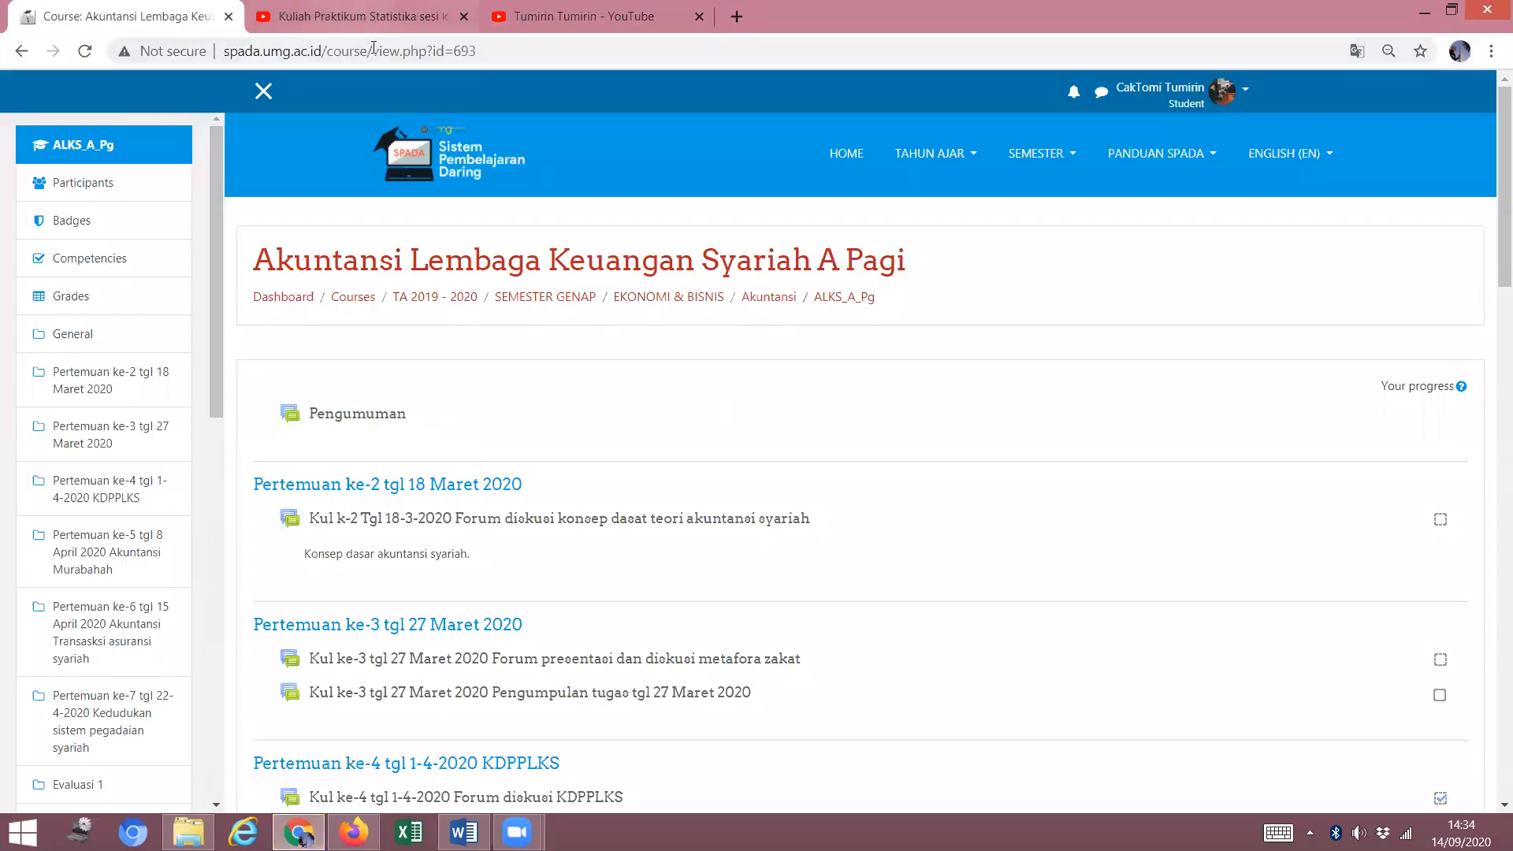
Pause the Kuliah Praktikum Statistika sesi ke 11 video on YouTube.
{"action": "key", "text": "ctrl+Tab"}
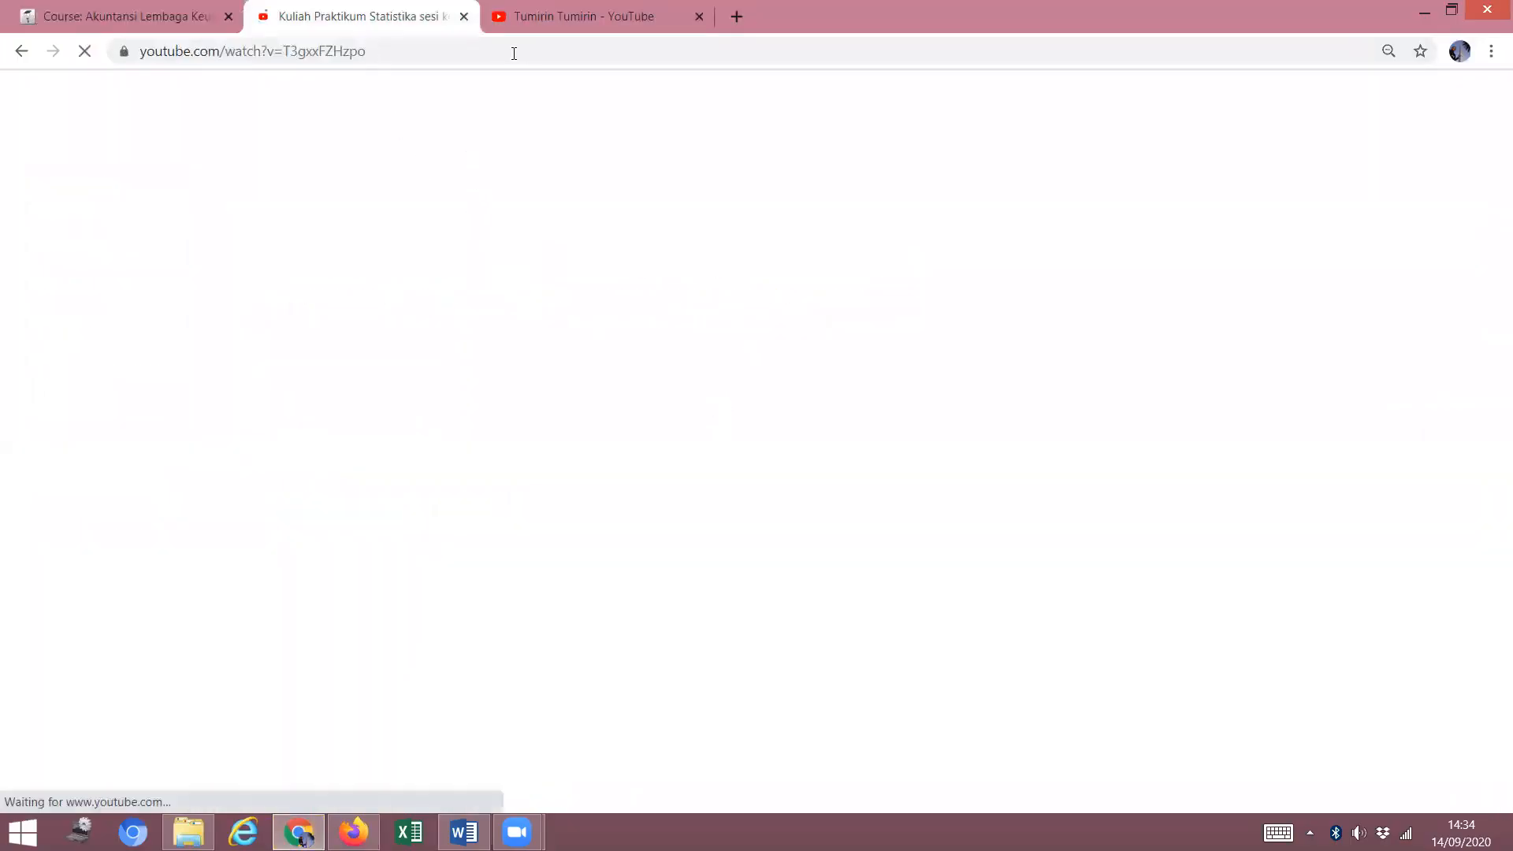
{"action": "left_click", "coordinate": [520, 30]}
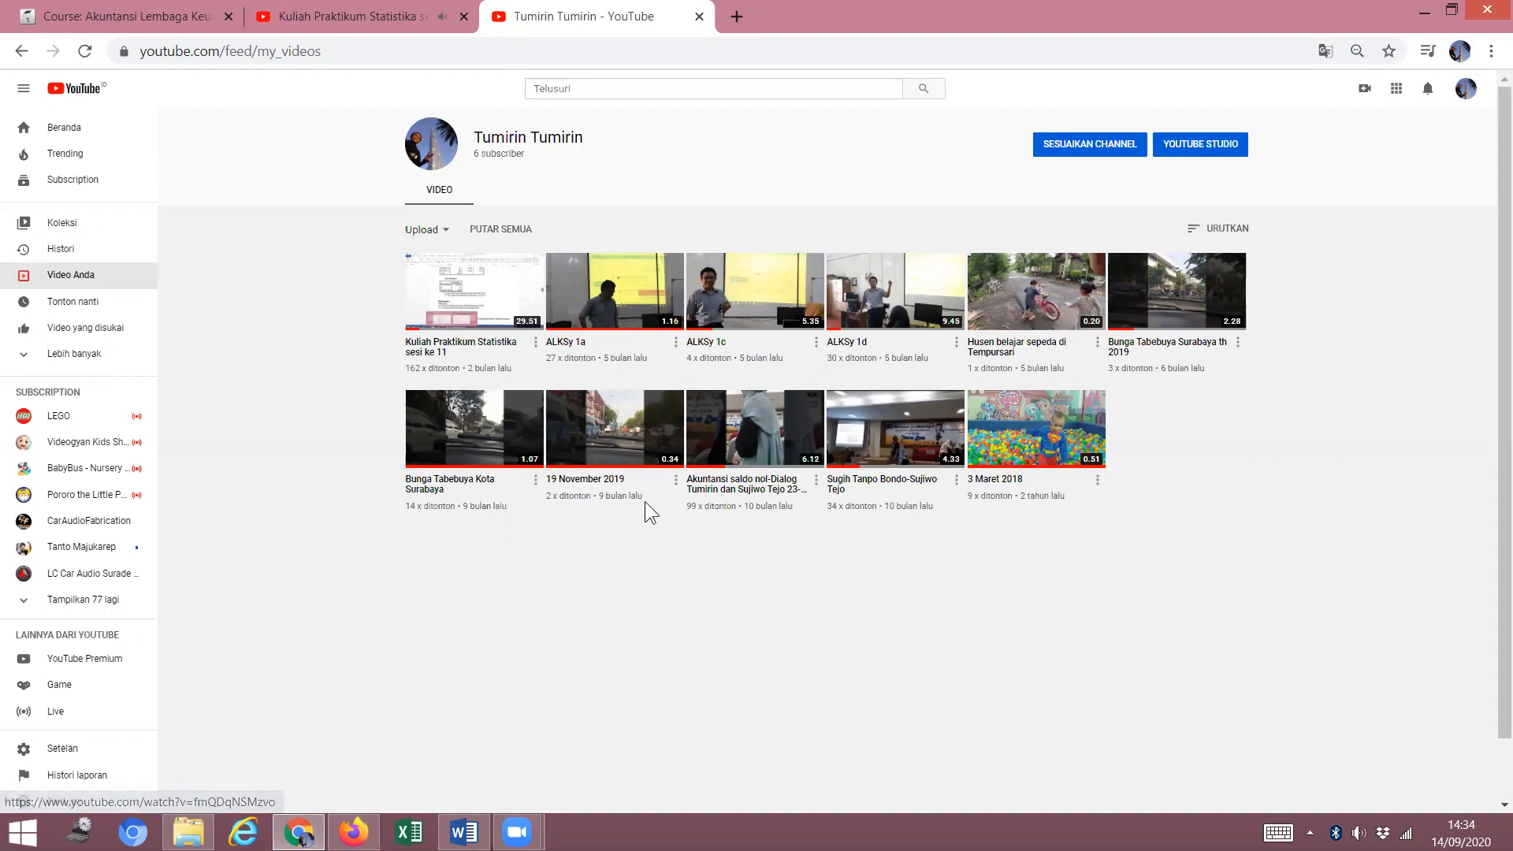
{"action": "left_click", "coordinate": [285, 19]}
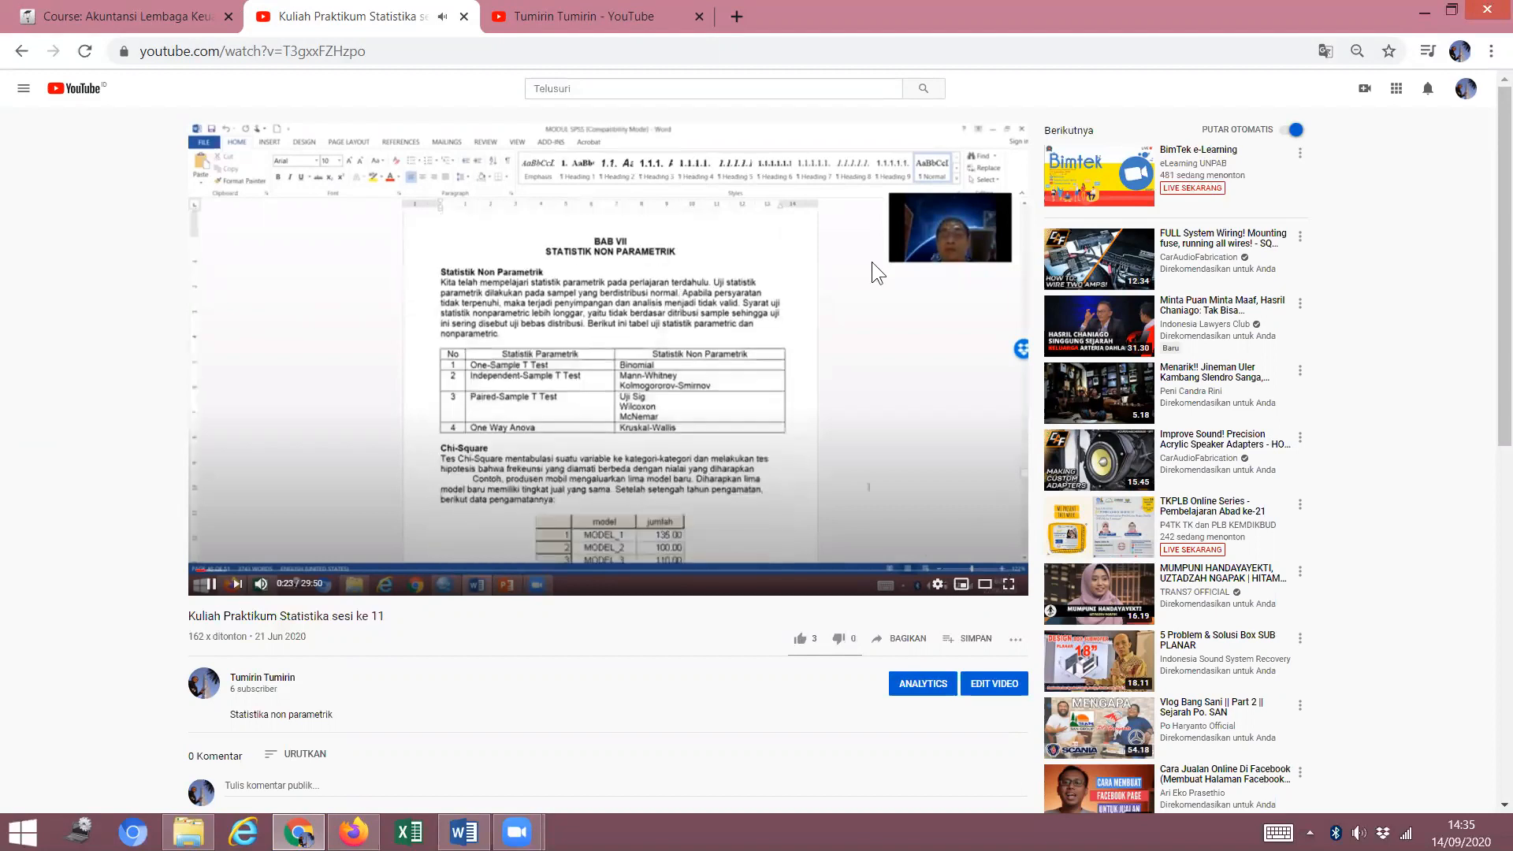
{"action": "left_click", "coordinate": [843, 279]}
Open and pause the ALKSy 1c video, then go back to the channel's video list.
{"action": "left_click", "coordinate": [611, 16]}
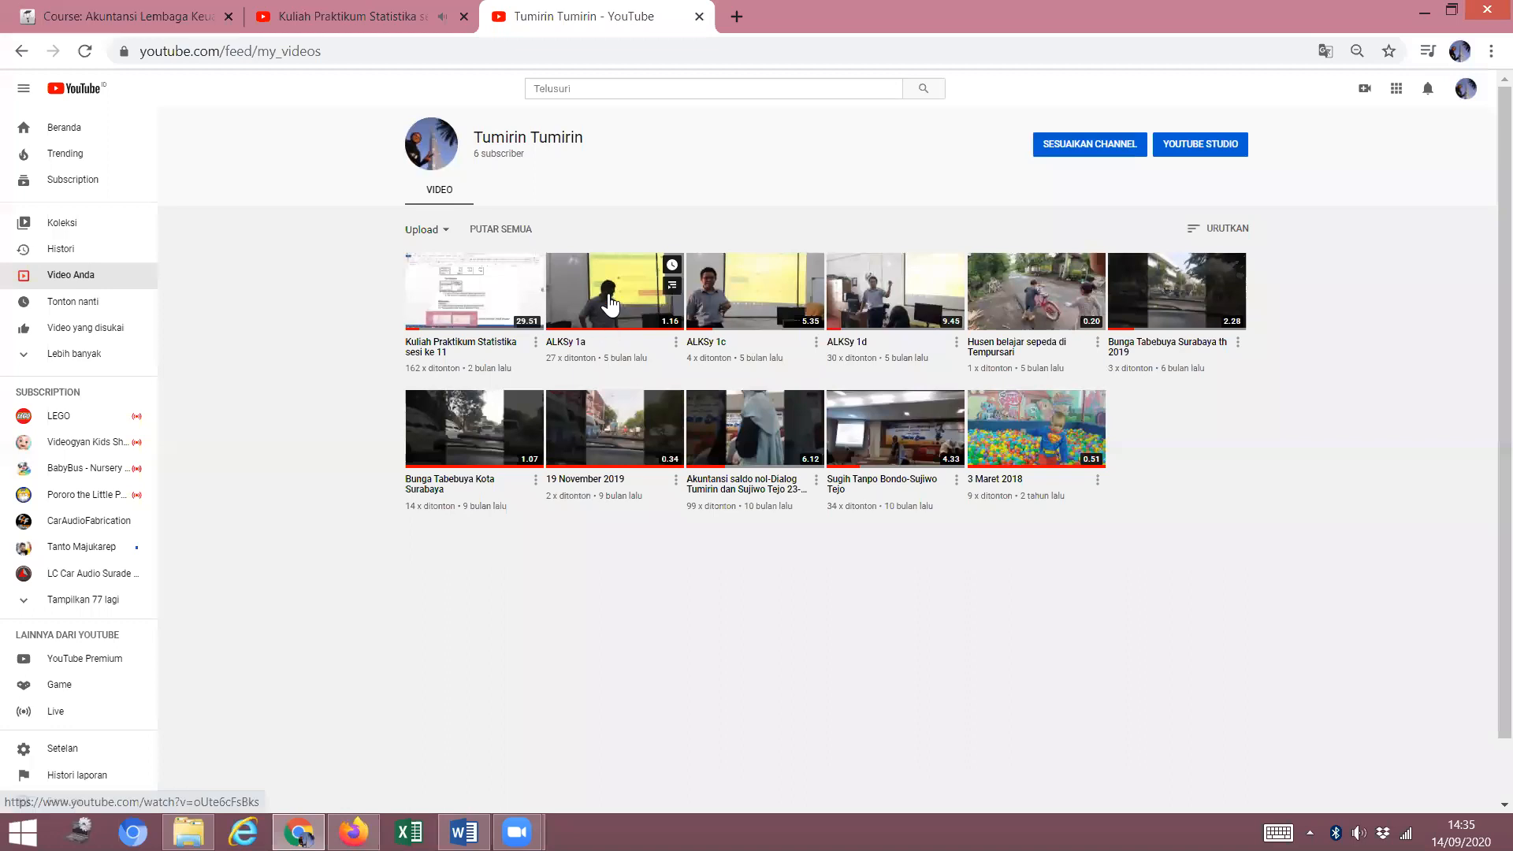
{"action": "left_click", "coordinate": [754, 306]}
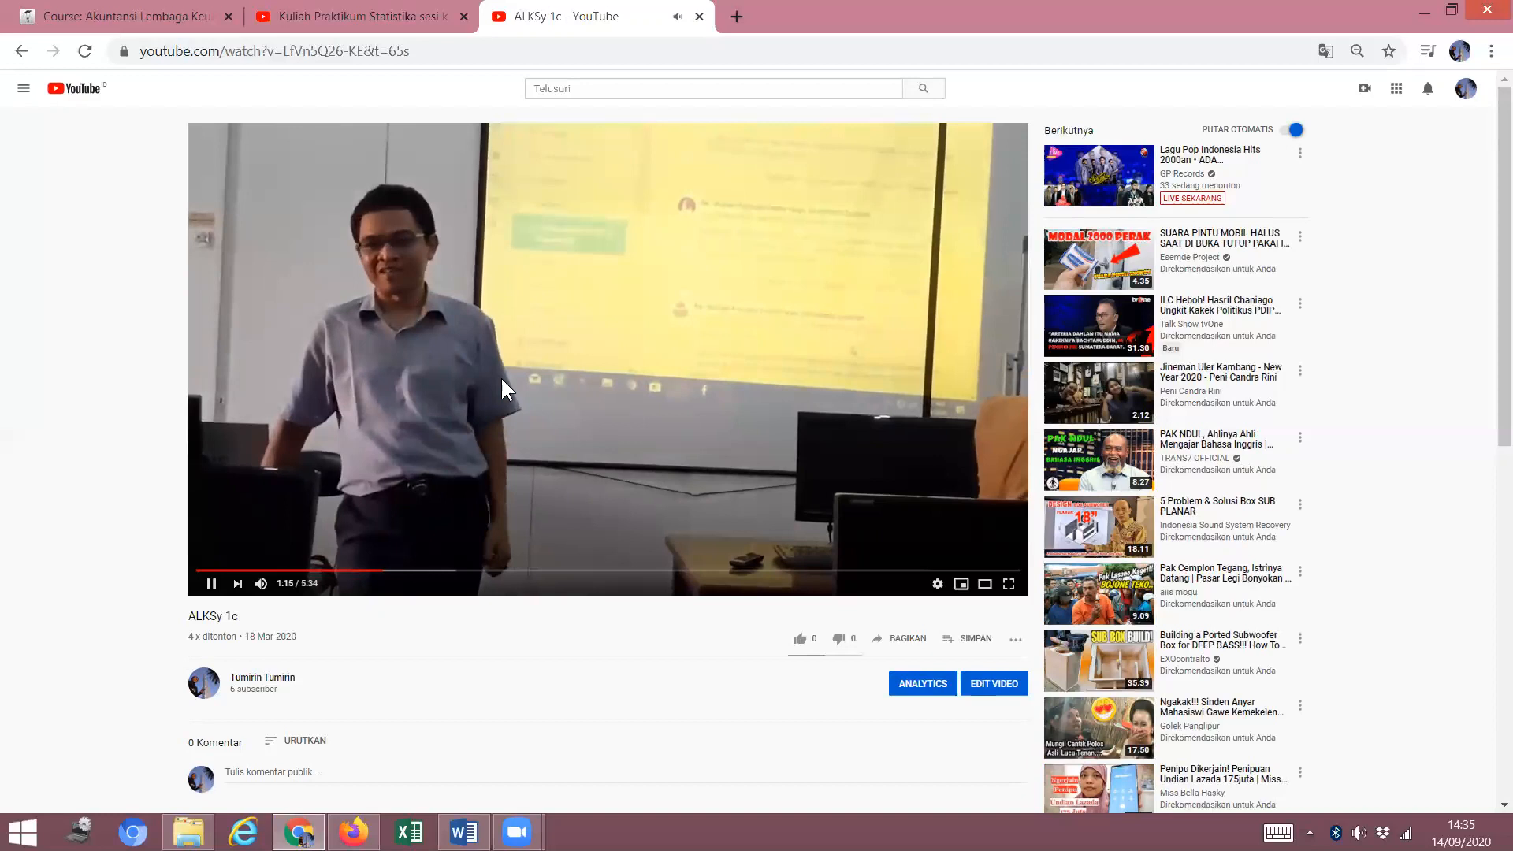
{"action": "left_click", "coordinate": [503, 381]}
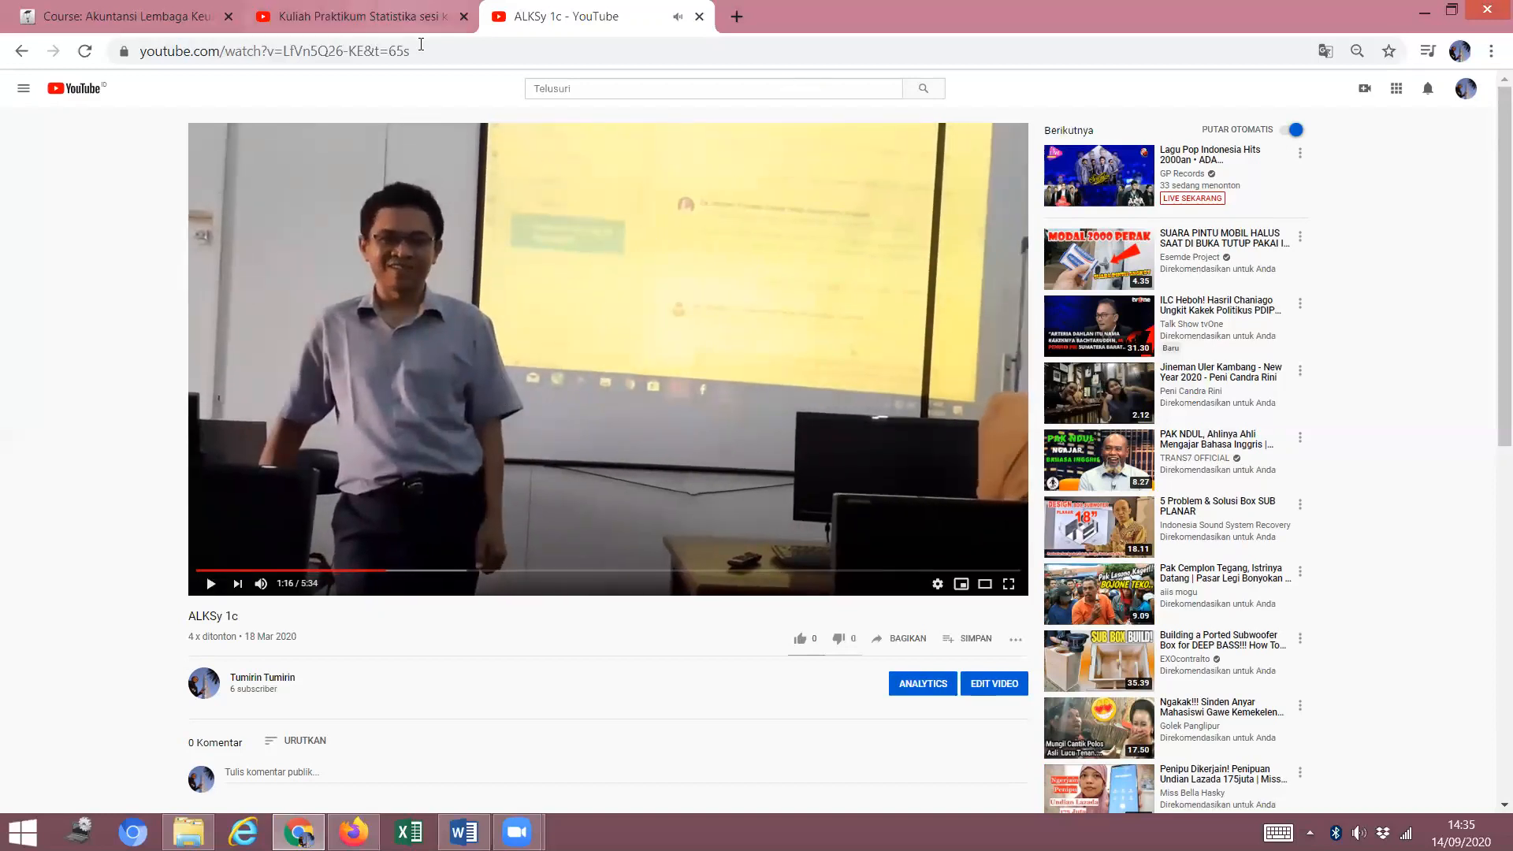
{"action": "left_click", "coordinate": [386, 17]}
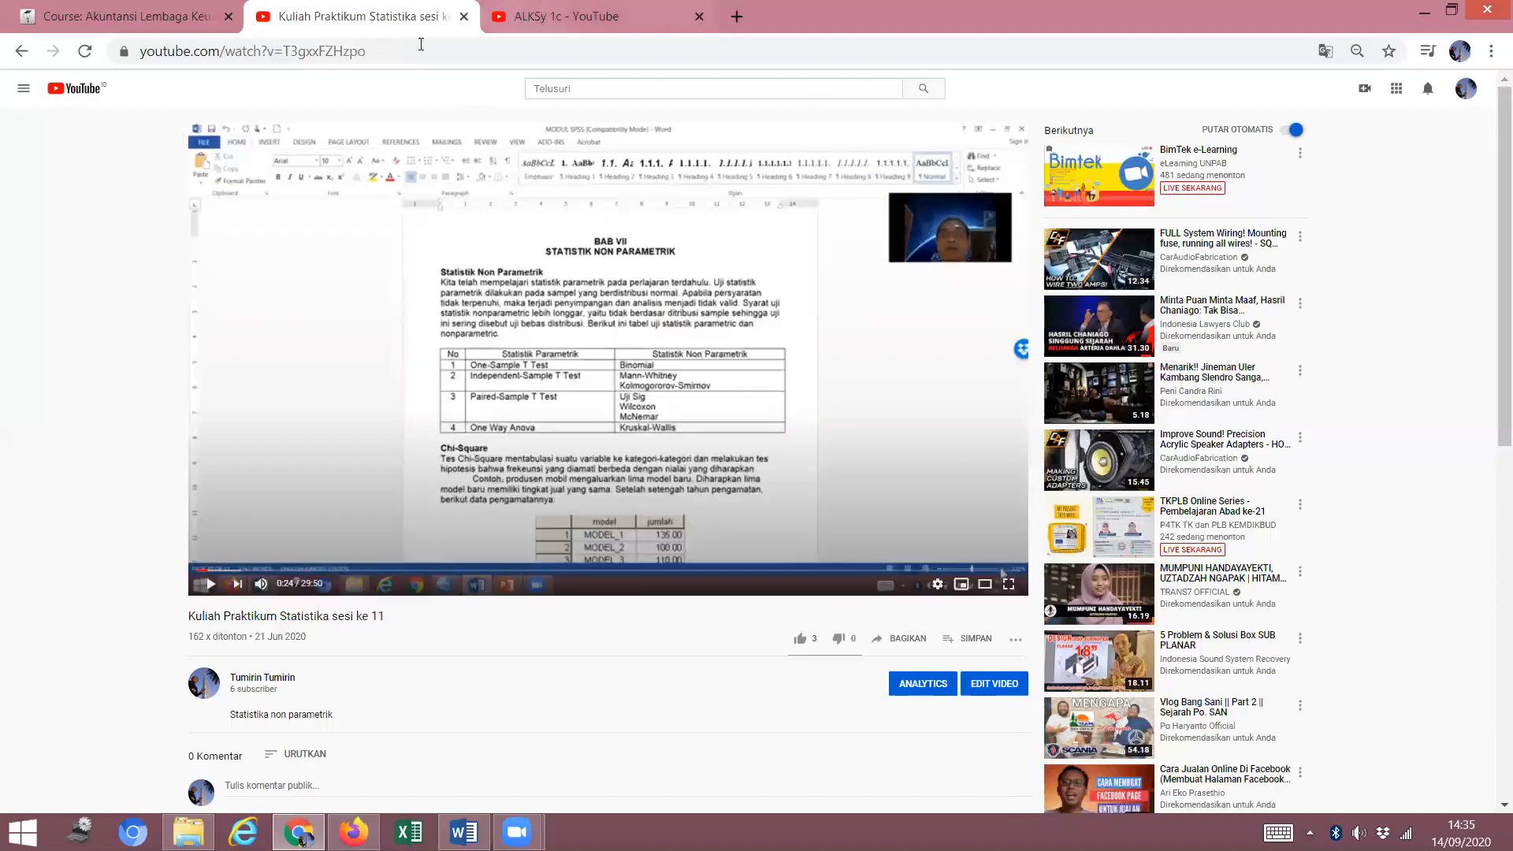
{"action": "left_click", "coordinate": [512, 14]}
{"action": "left_click", "coordinate": [21, 53]}
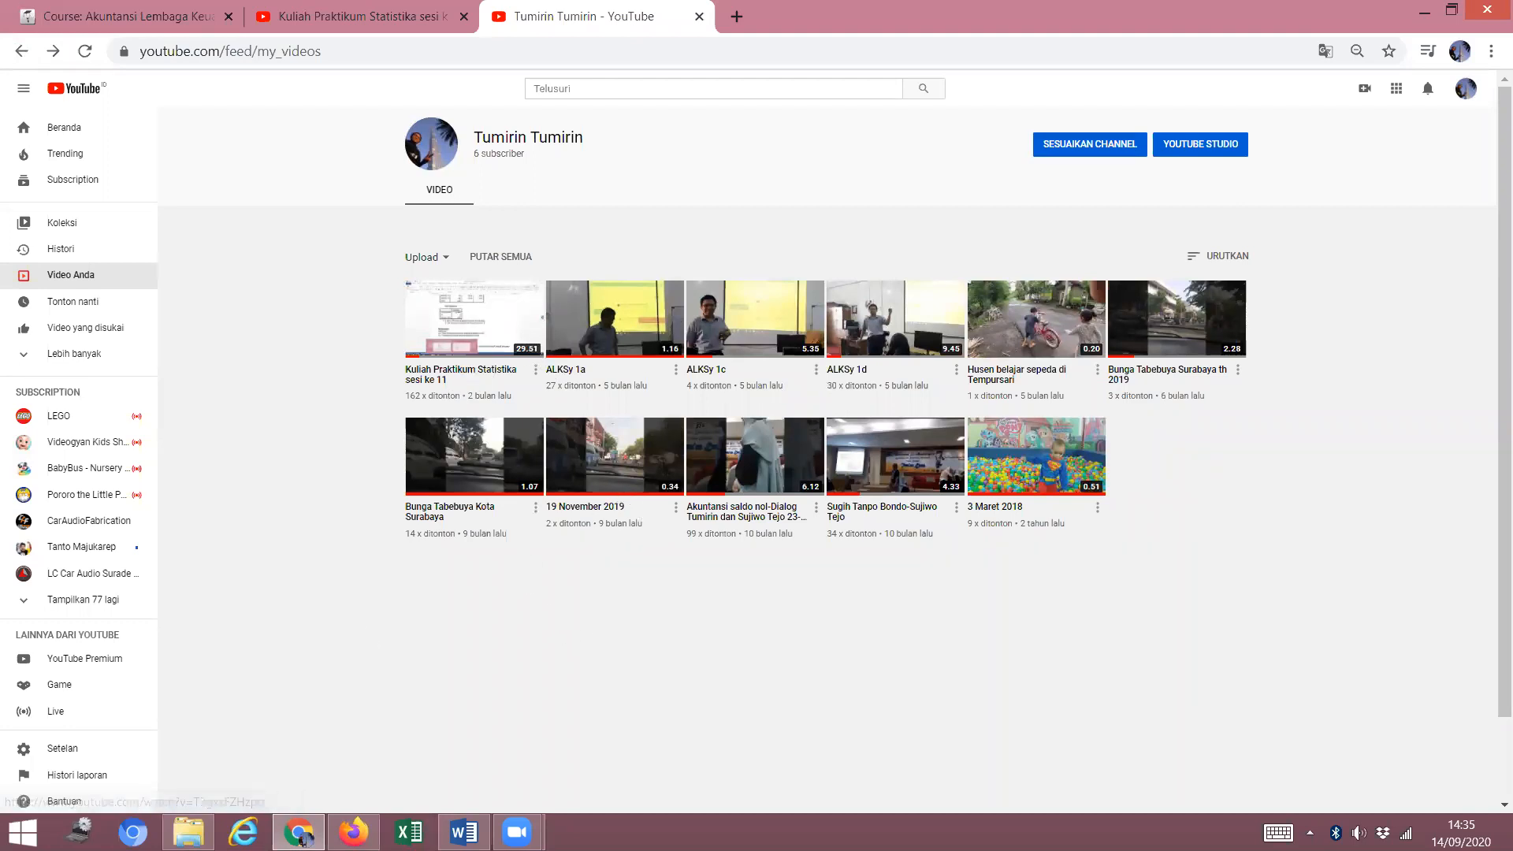
Bring the Firefox window forward and show the Metodologi Penelitian course page.
{"action": "mouse_move", "coordinate": [353, 832]}
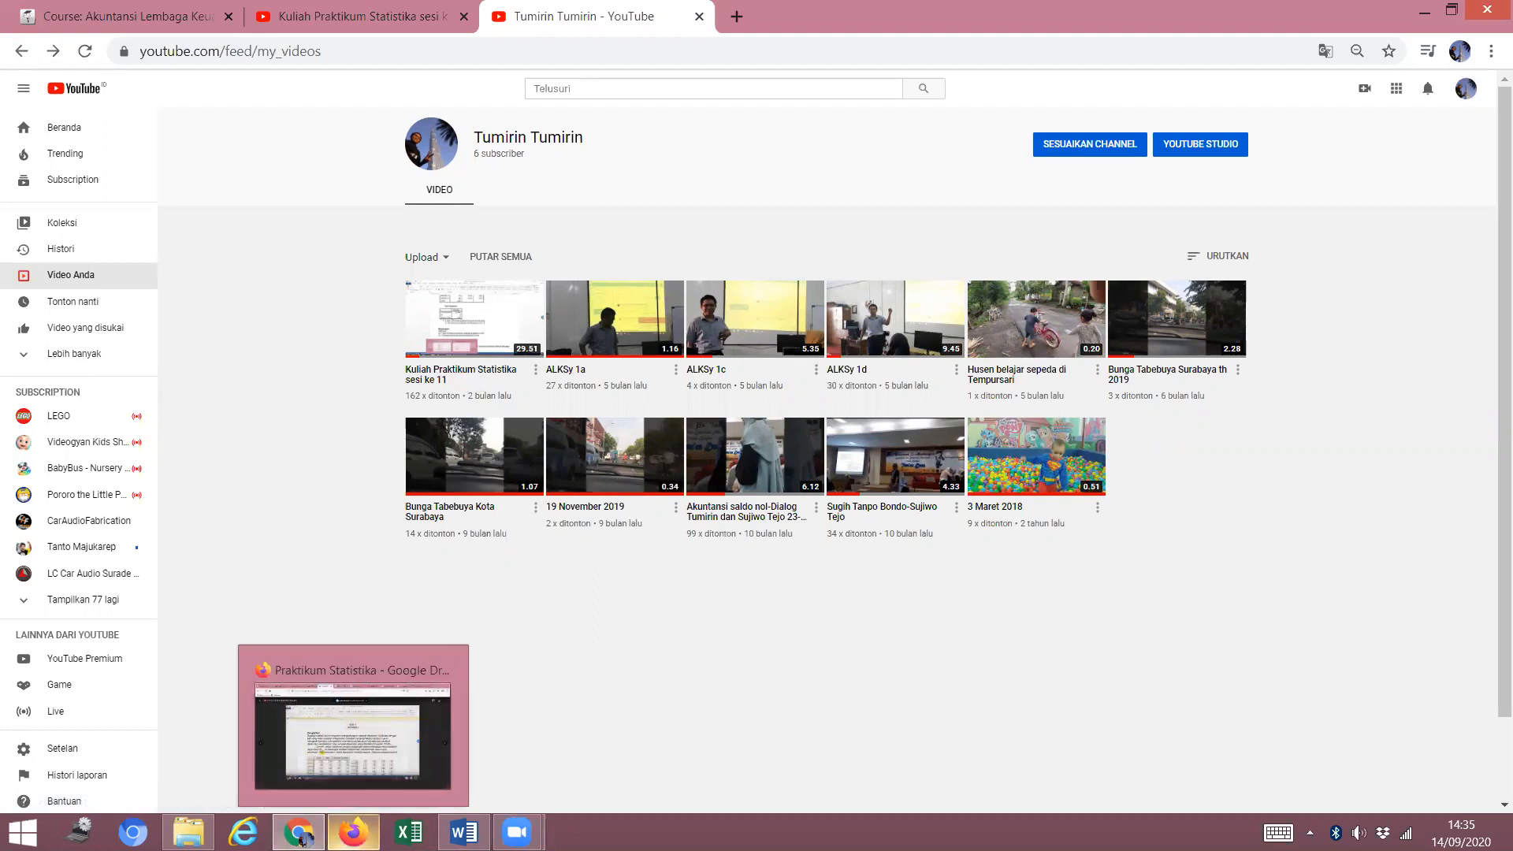
{"action": "left_click", "coordinate": [354, 832]}
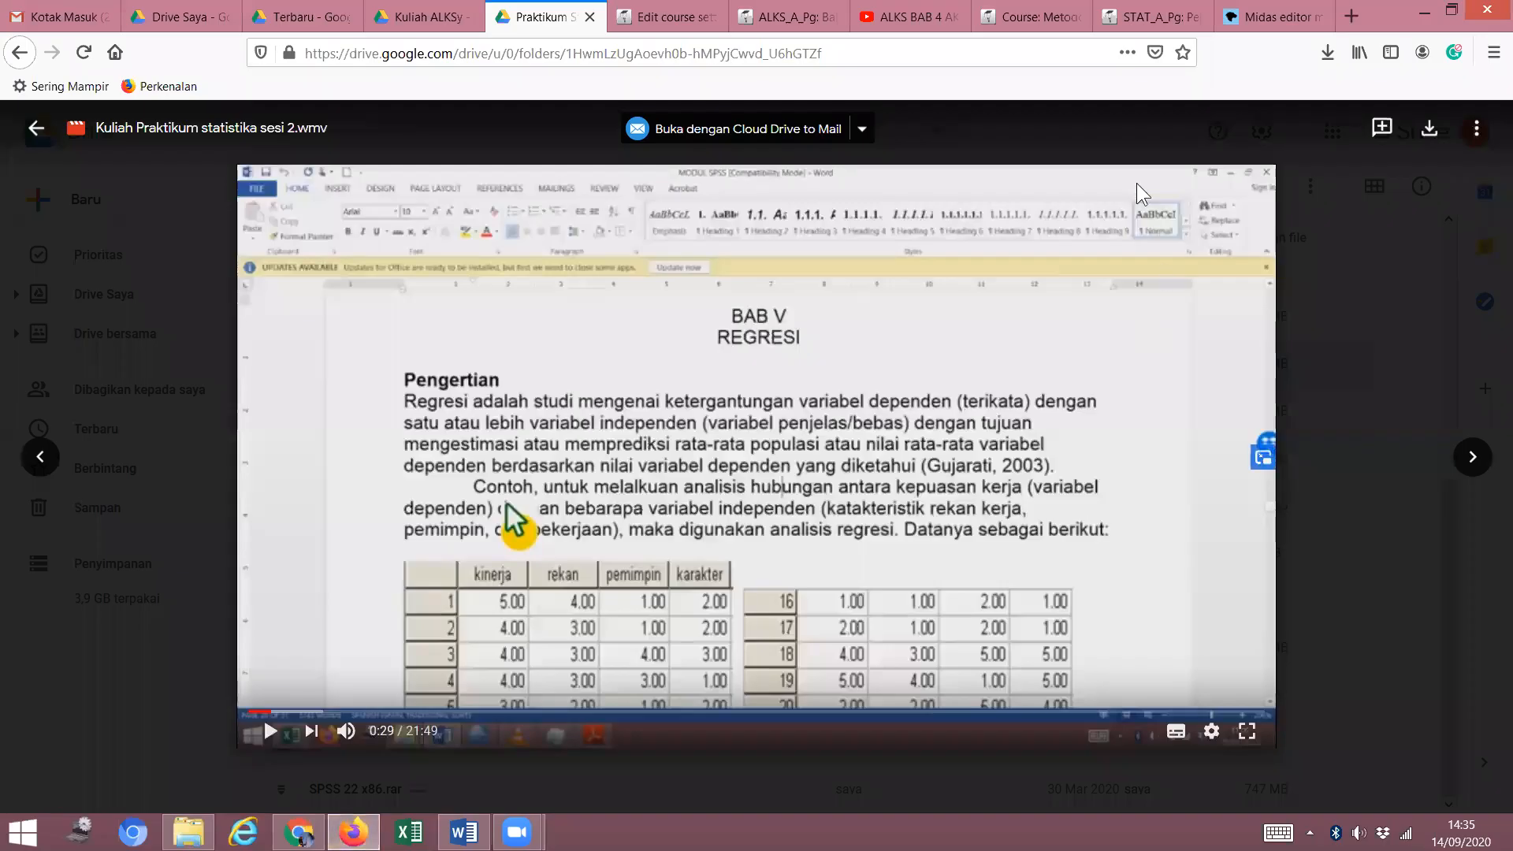
{"action": "left_click", "coordinate": [1036, 17]}
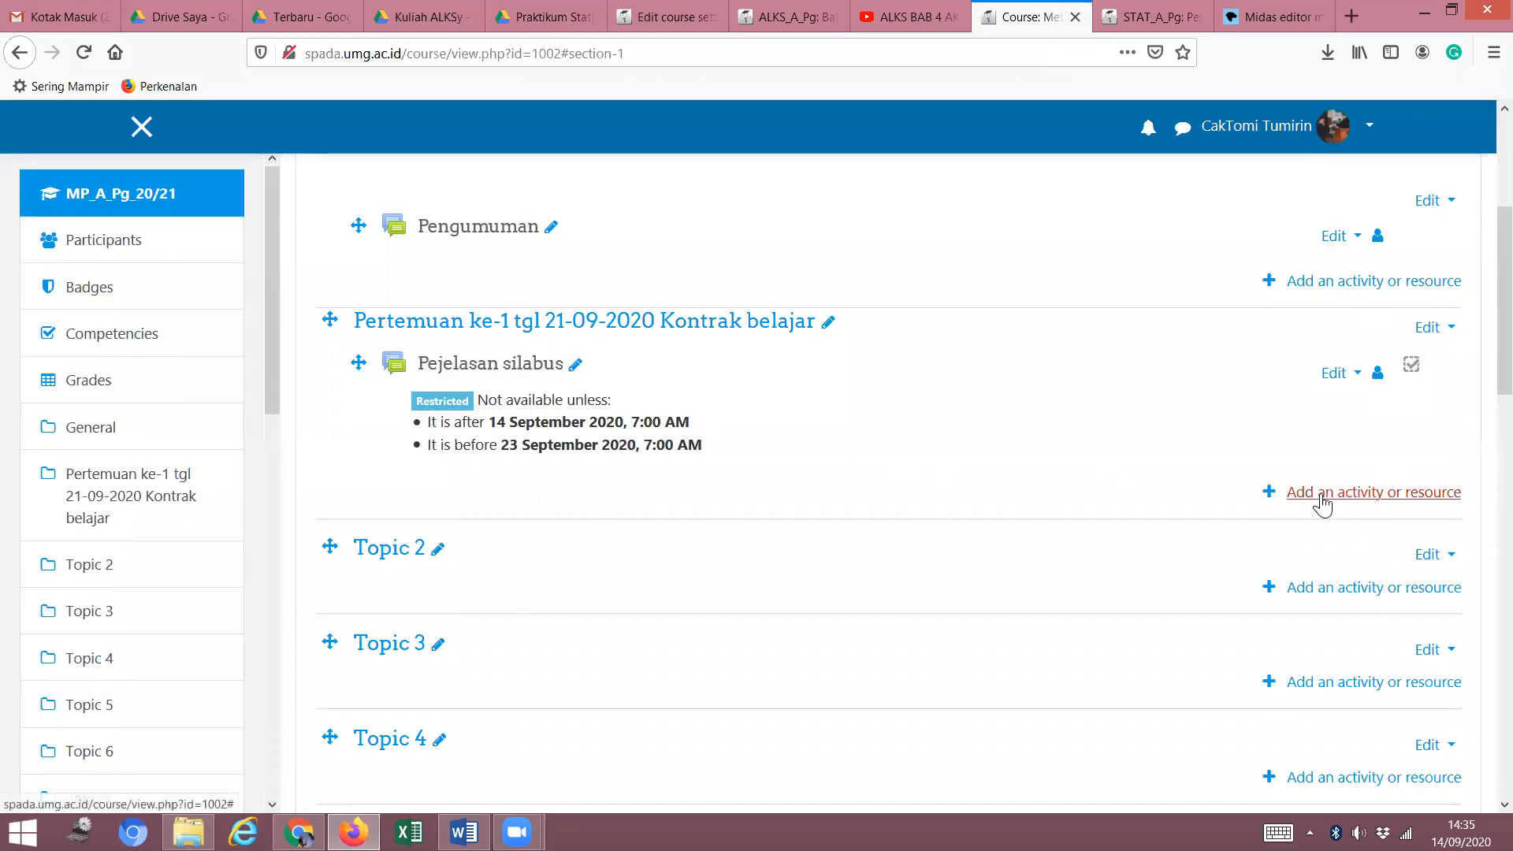
Add a new URL resource to Pertemuan ke-1 tgl 21-09-2020 Kontrak belajar.
{"action": "left_click", "coordinate": [1320, 493]}
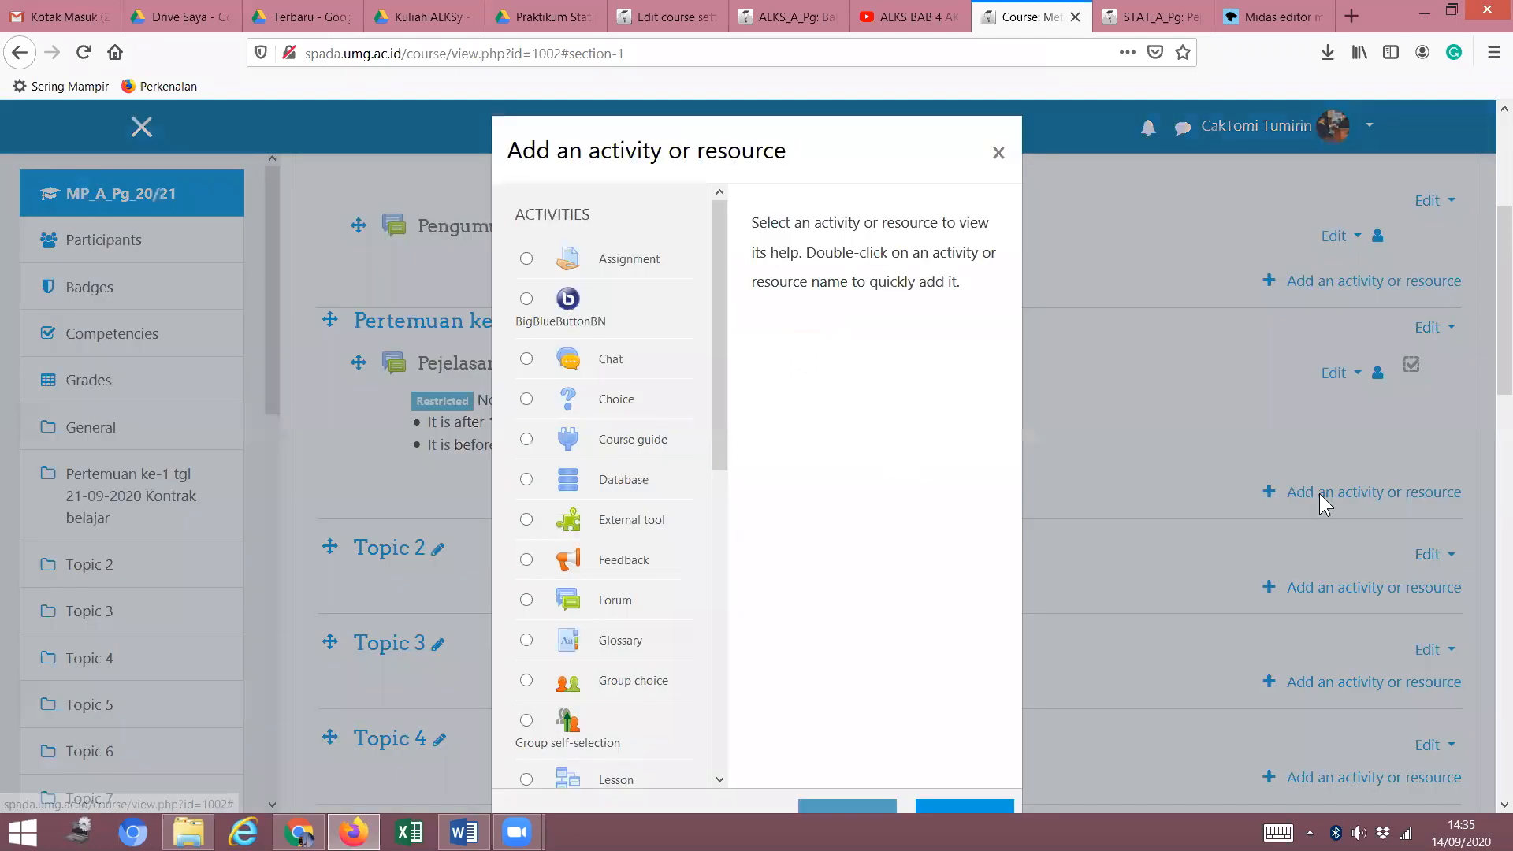
{"action": "left_click_drag", "start_coordinate": [723, 435], "coordinate": [703, 779]}
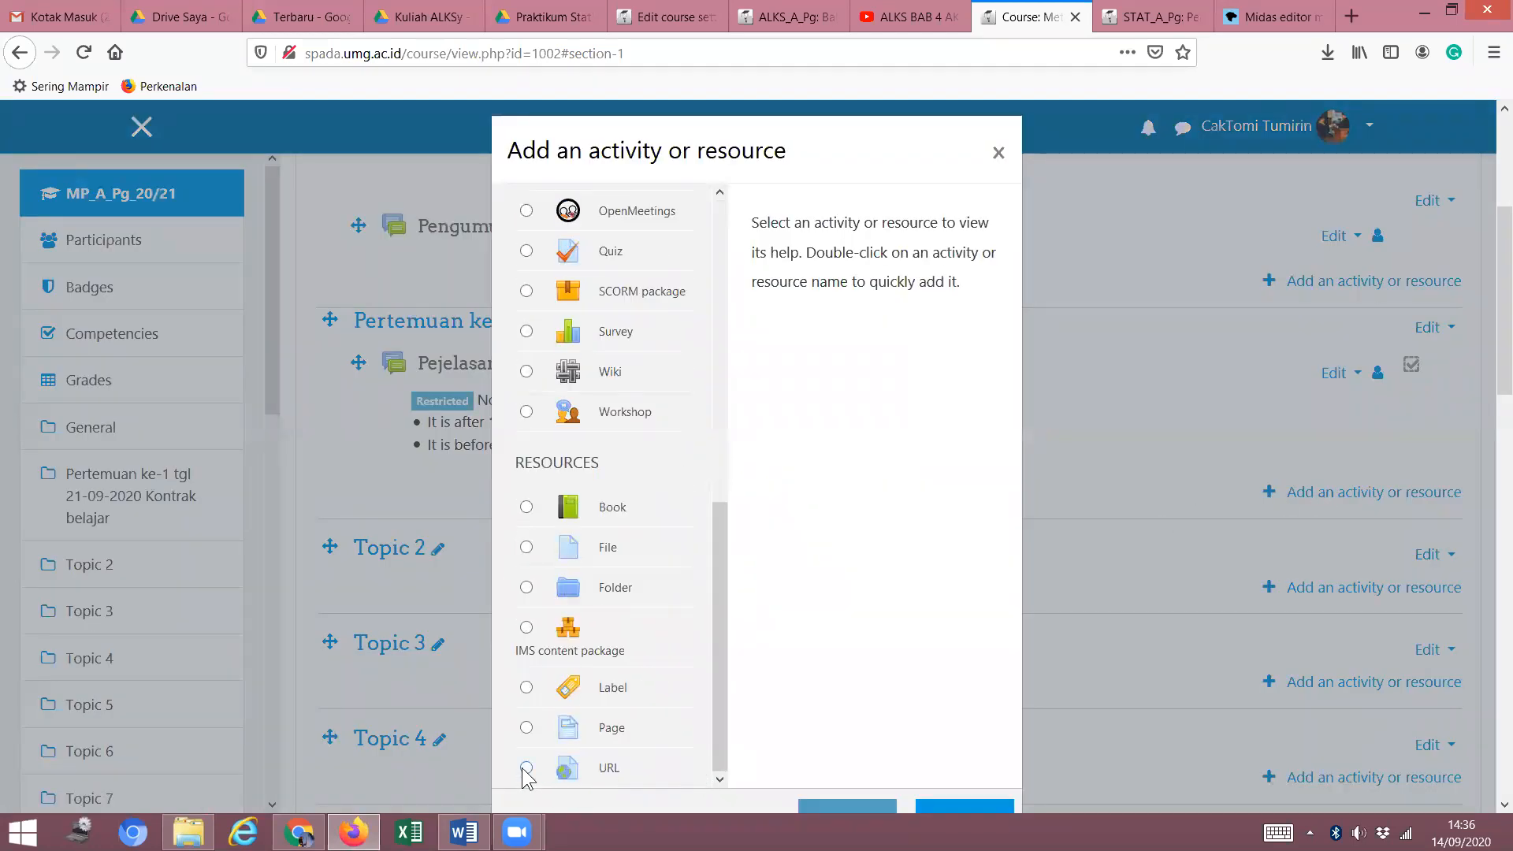
{"action": "left_click", "coordinate": [526, 768]}
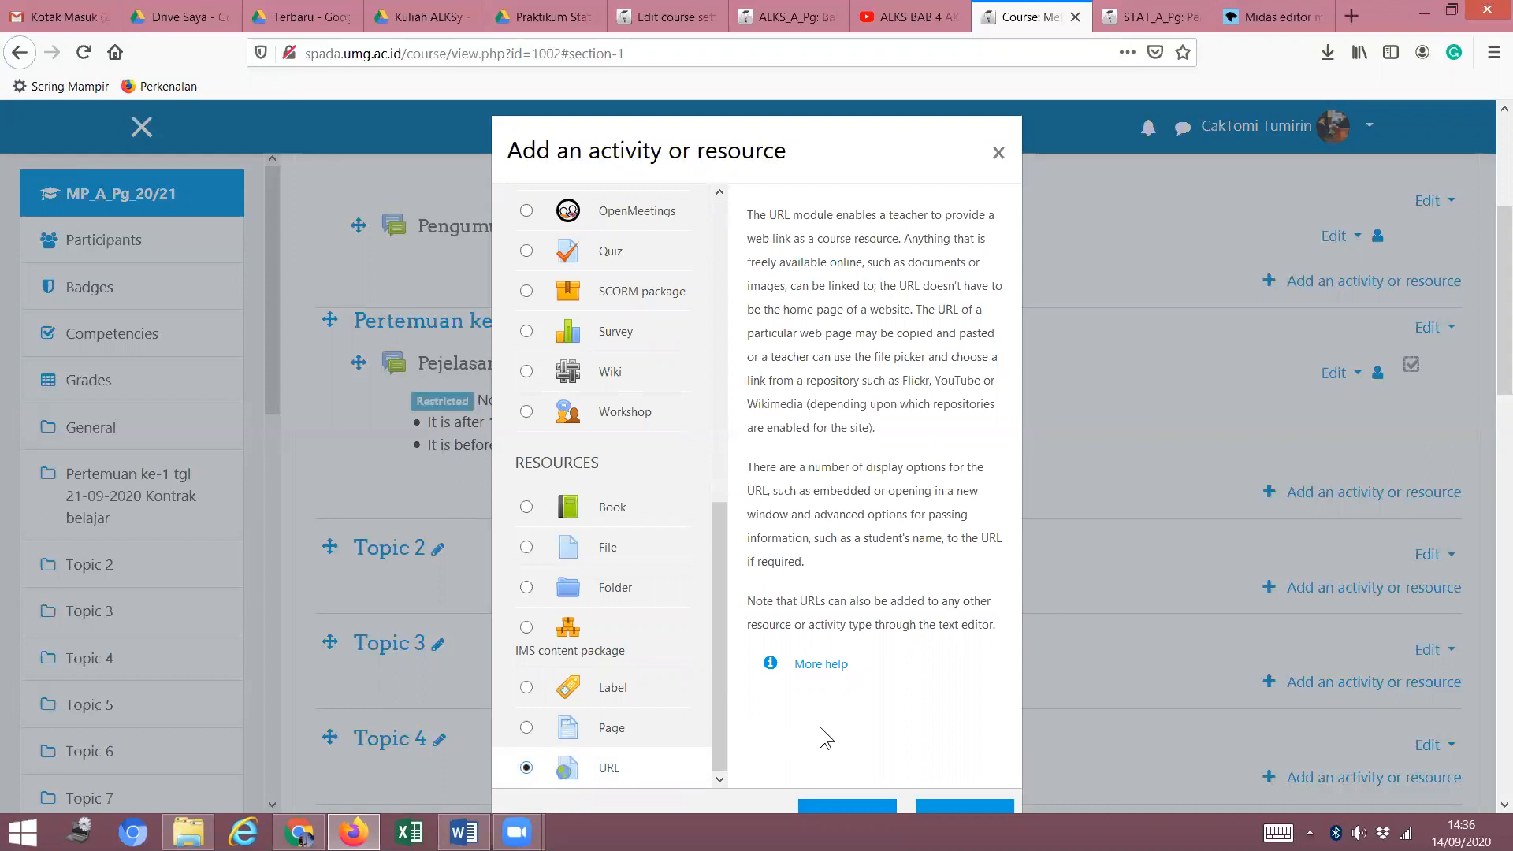
{"action": "left_click", "coordinate": [826, 803]}
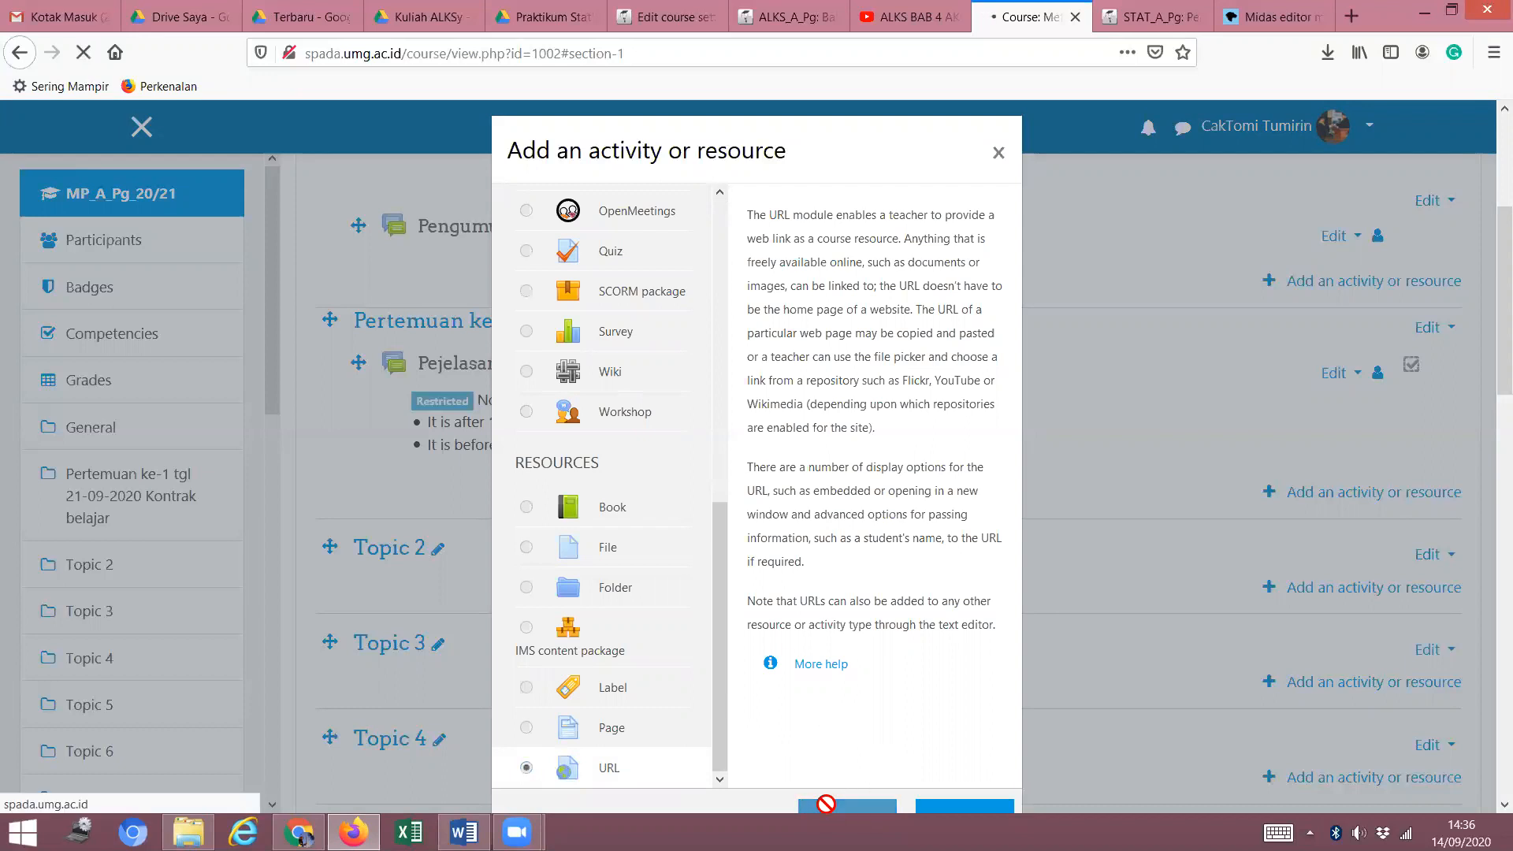
{"action": "scroll", "coordinate": [757, 613], "scroll_direction": "down", "scroll_amount": 1}
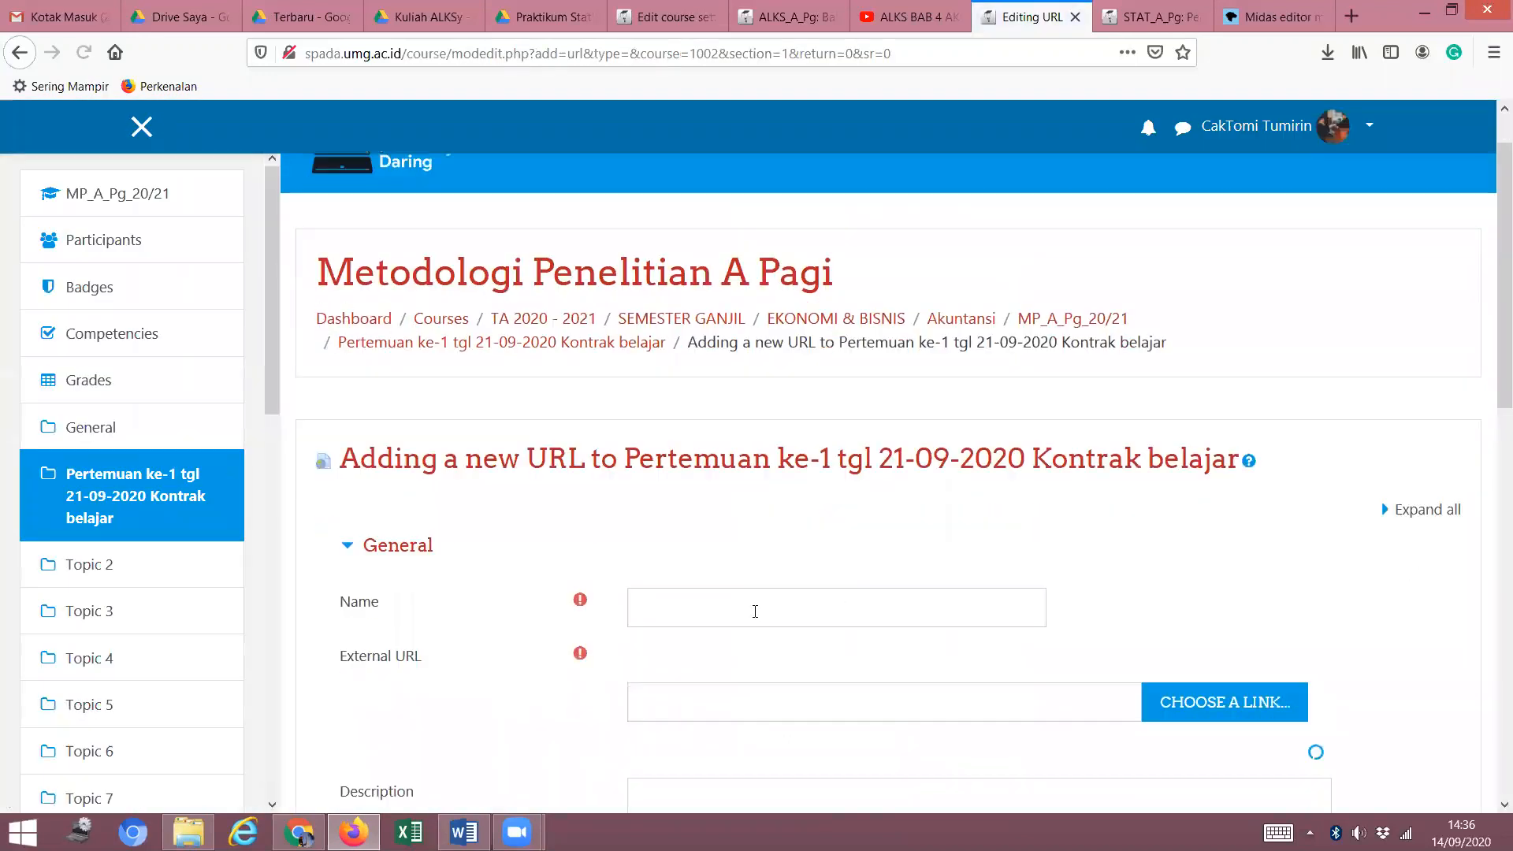
{"action": "scroll", "coordinate": [754, 612], "scroll_direction": "down", "scroll_amount": 2}
Paste 'Pertemuan ke-1 tgl 21-09-2020' from the section heading into the Name field.
{"action": "left_click", "coordinate": [824, 466]}
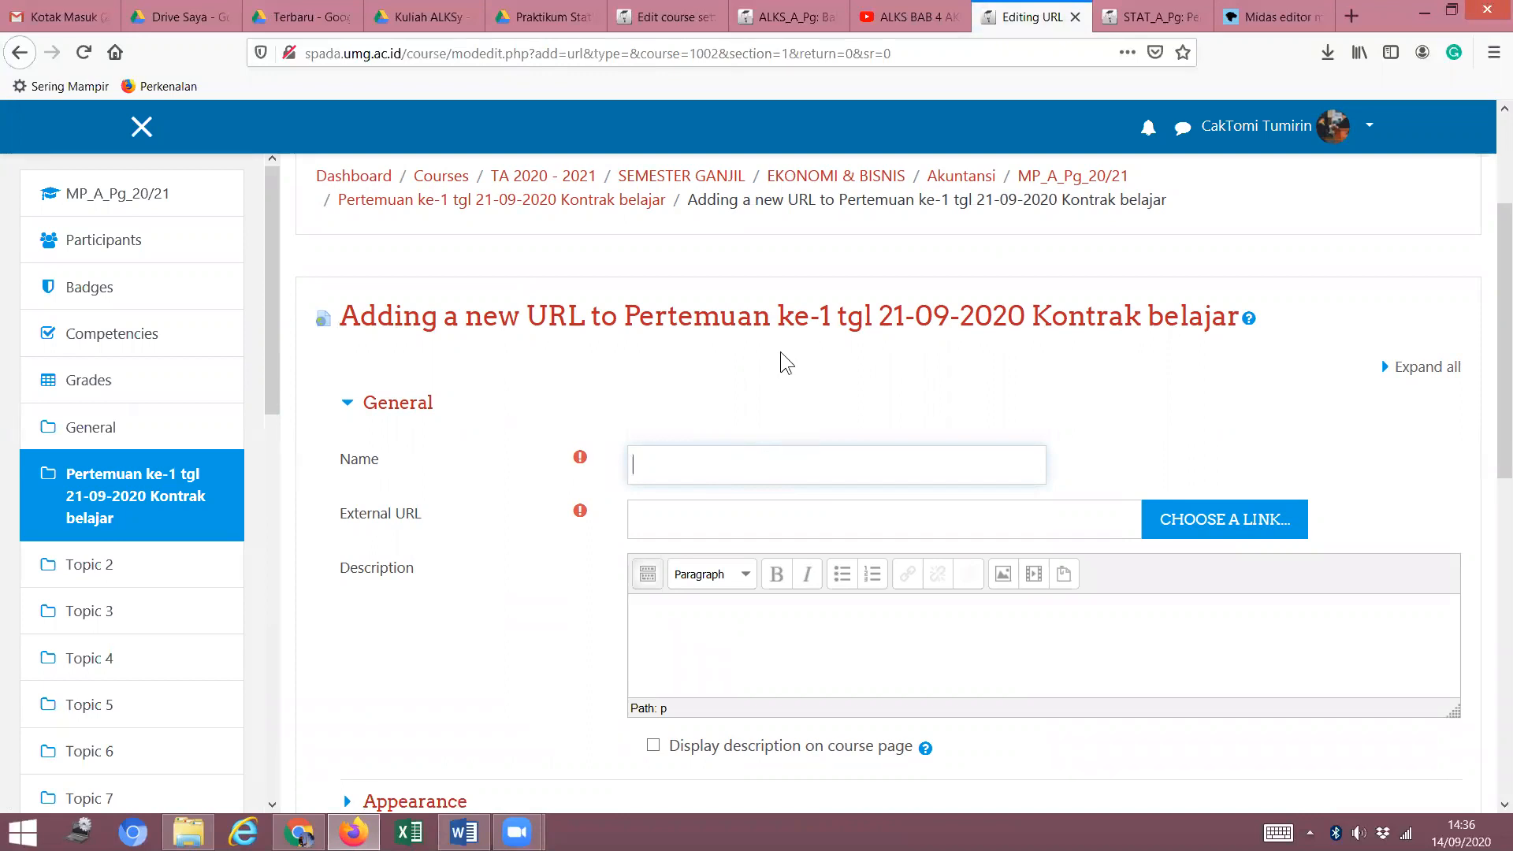
{"action": "left_click_drag", "start_coordinate": [630, 321], "coordinate": [1027, 321]}
{"action": "key", "text": "ctrl+c"}
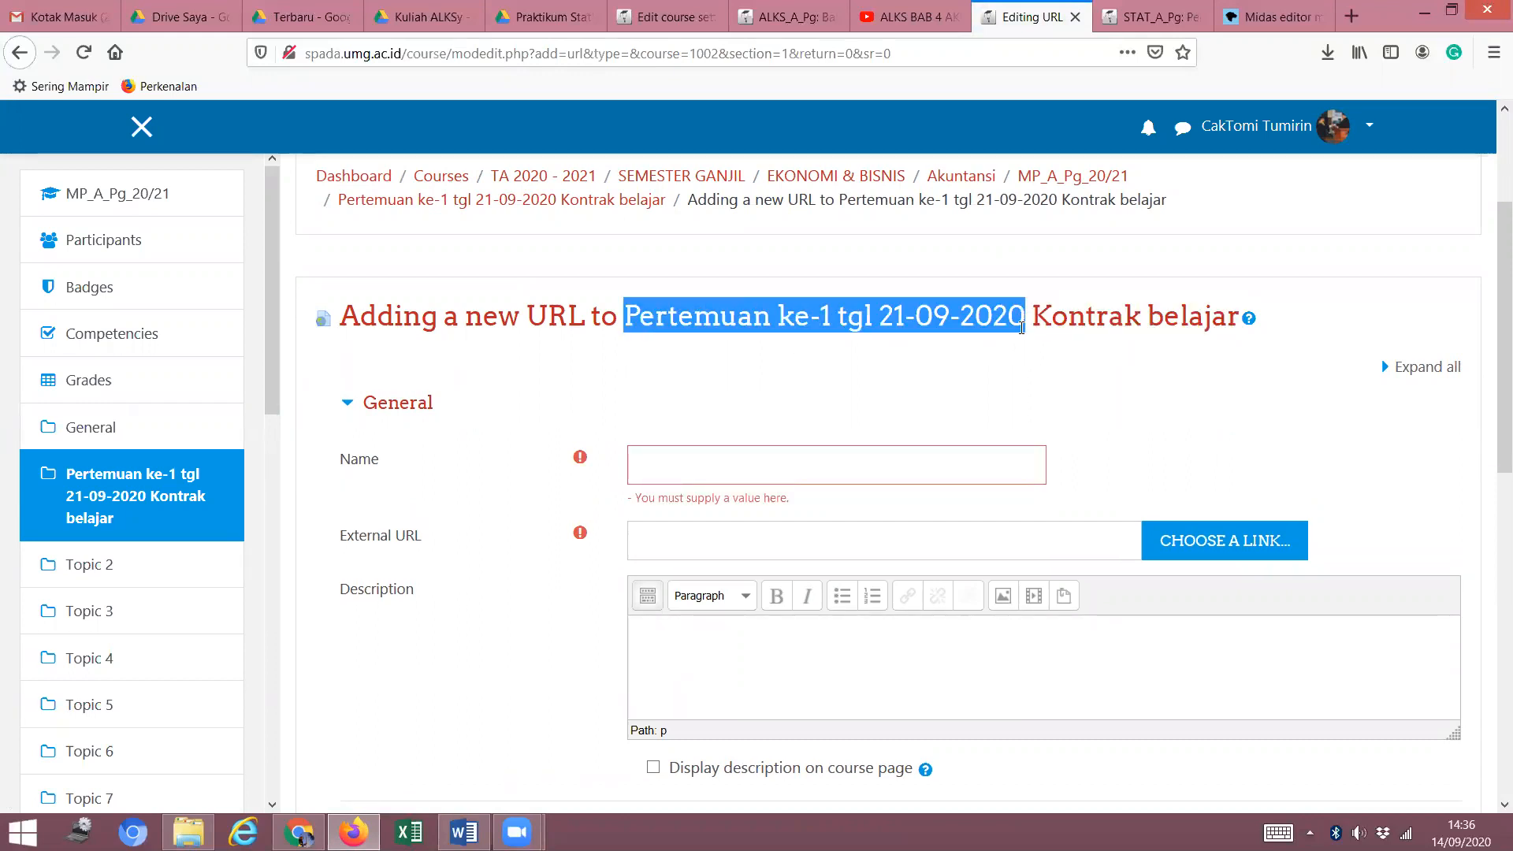
{"action": "right_click", "coordinate": [771, 463]}
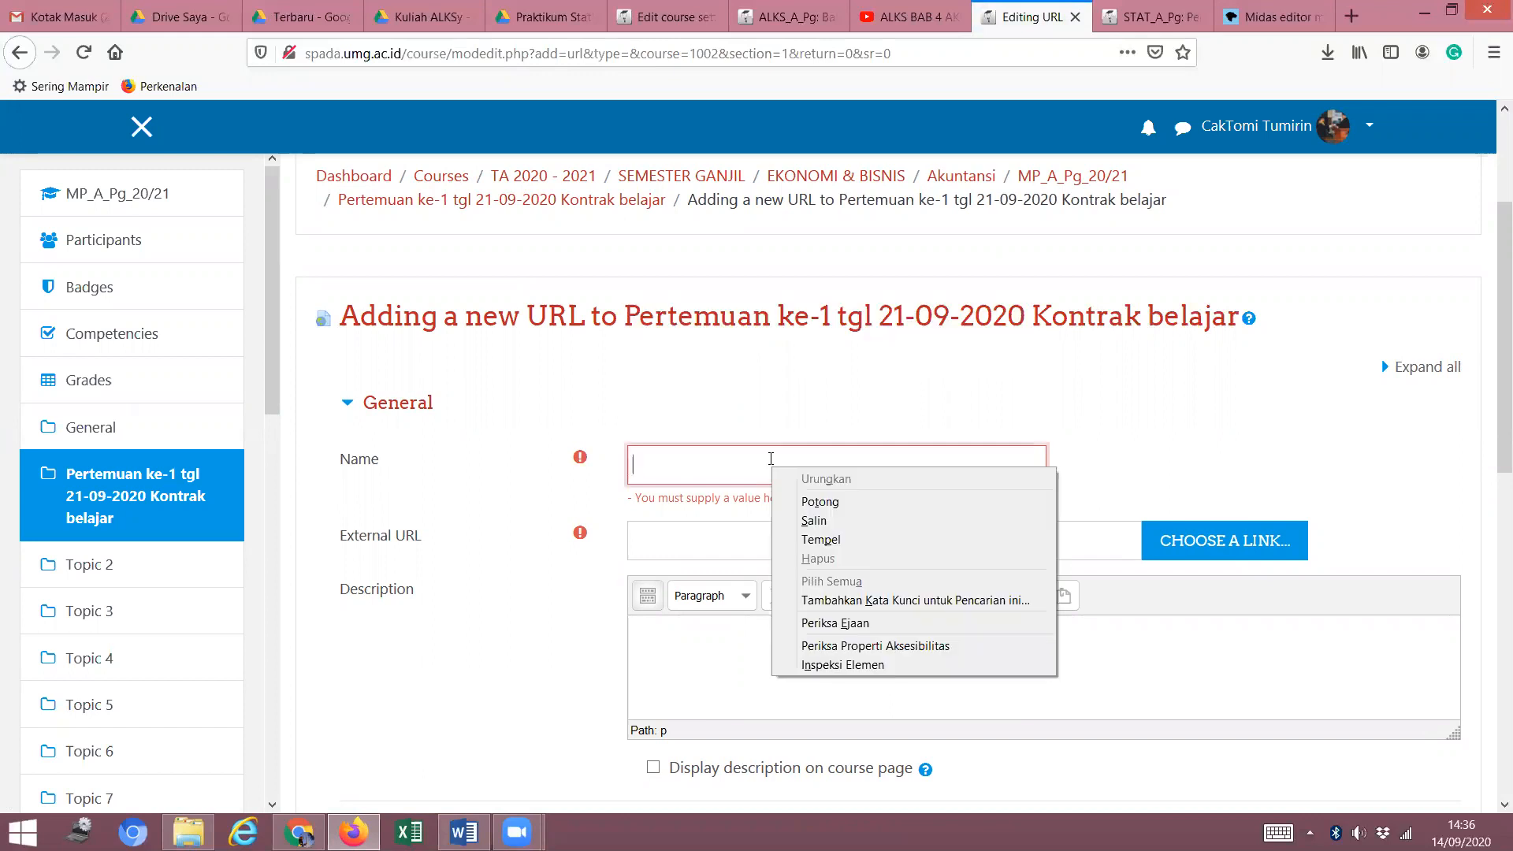
{"action": "left_click", "coordinate": [724, 464]}
{"action": "key", "text": "ctrl+v"}
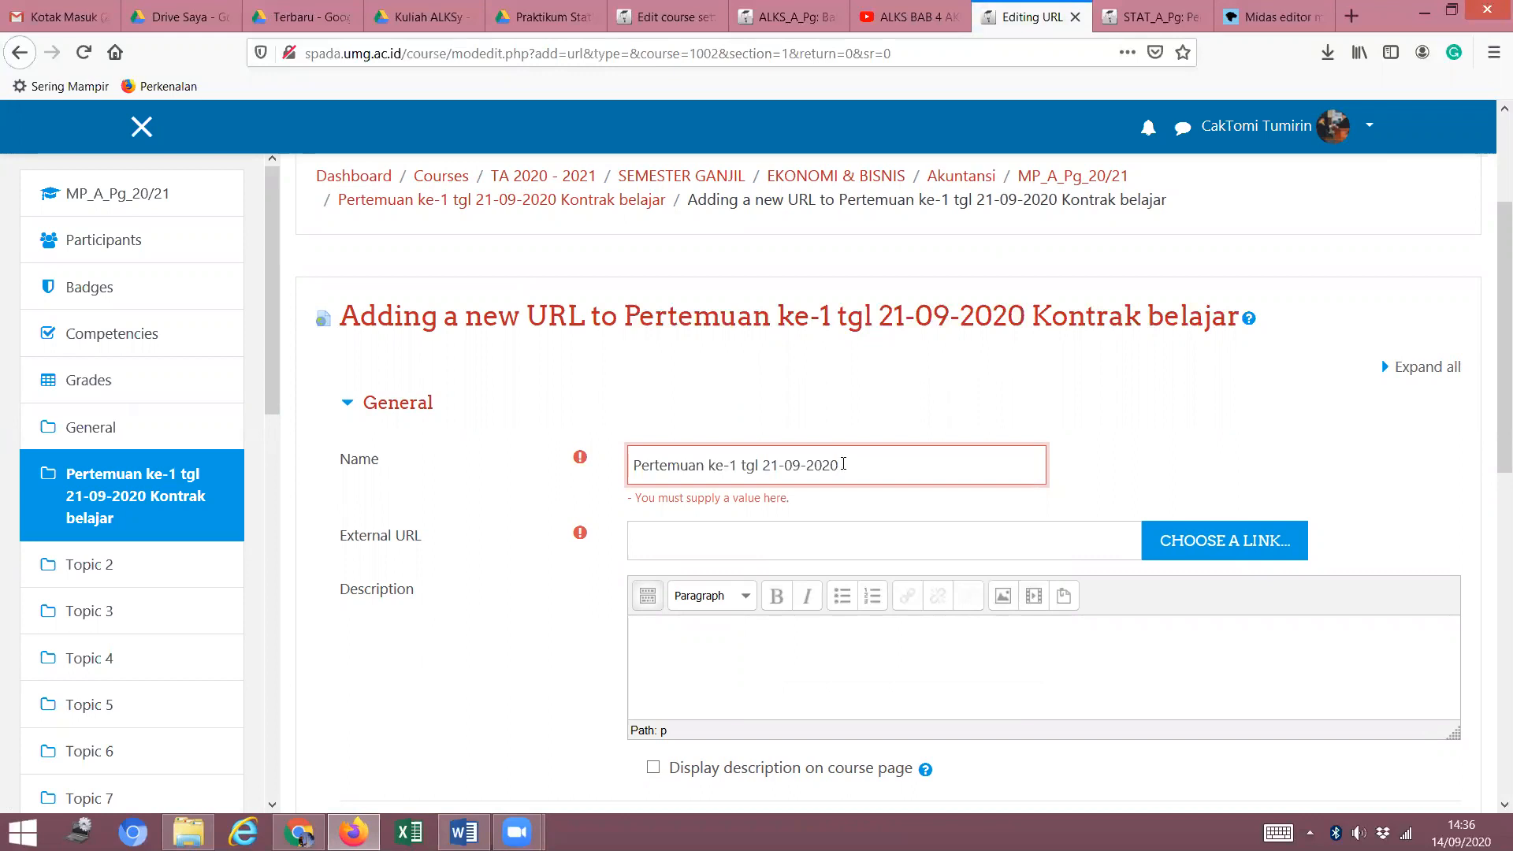
Append 'Video tutorial kuliah' to the name, then switch to the YouTube window.
{"action": "type", "text": "Video tutorial kuliah"}
{"action": "left_click", "coordinate": [861, 541]}
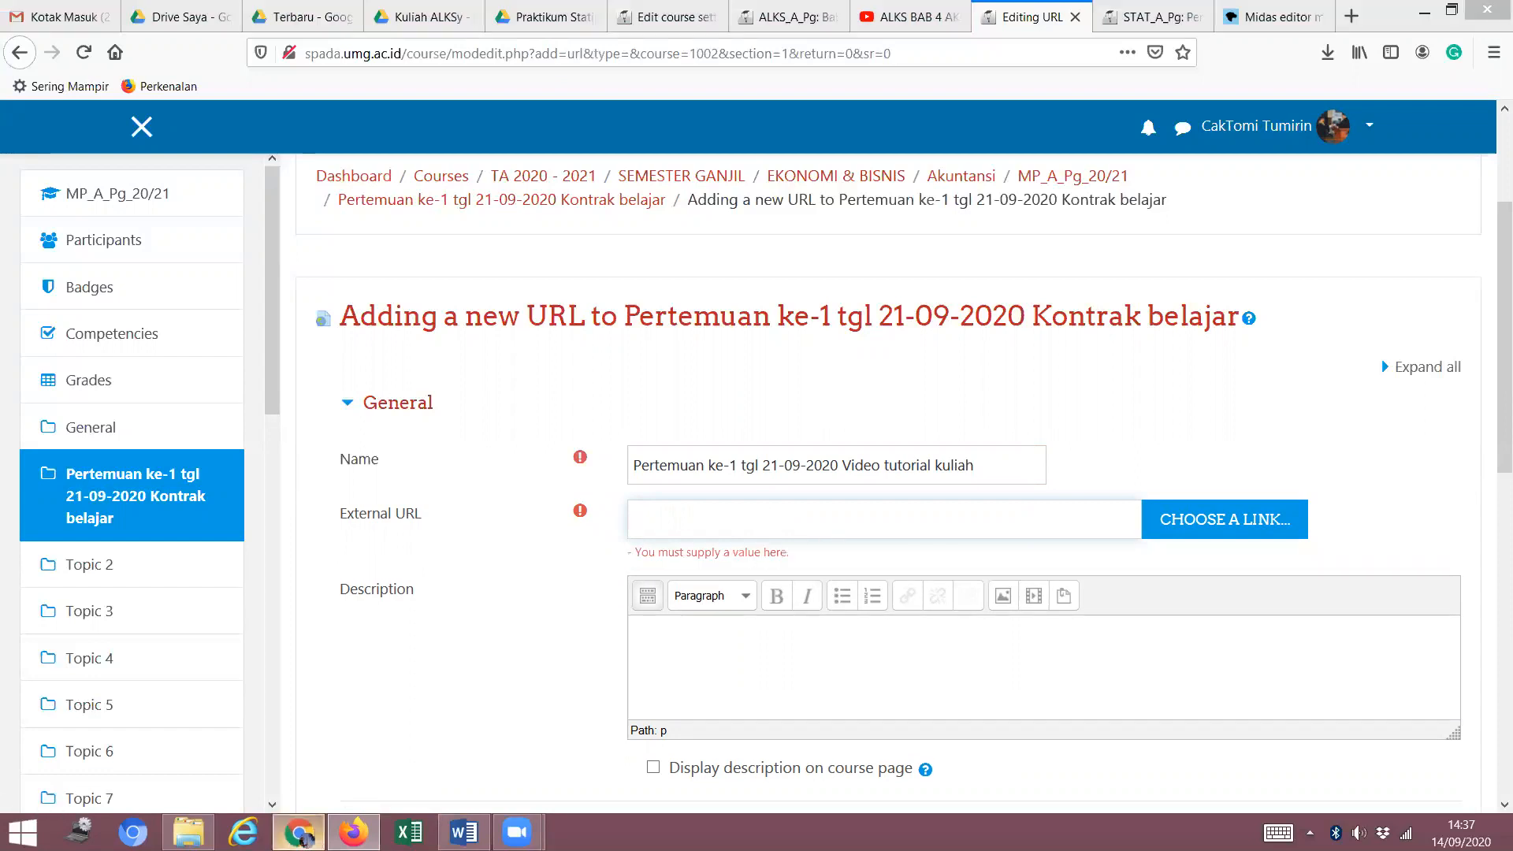
{"action": "left_click", "coordinate": [297, 832]}
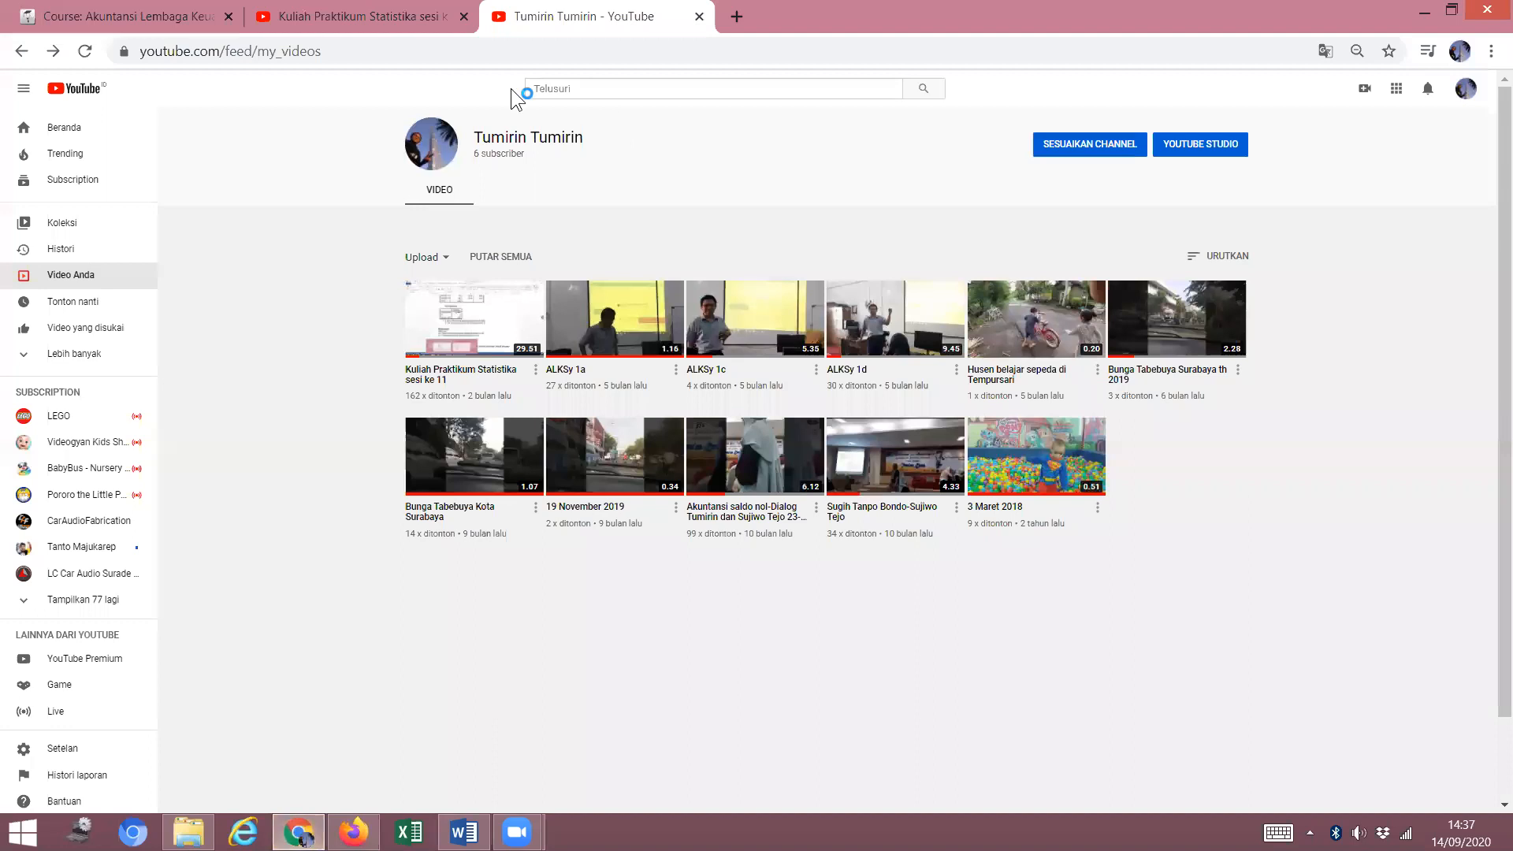
Copy the Kuliah Praktikum Statistika sesi ke 11 video's web address and return to the Moodle form.
{"action": "left_click", "coordinate": [494, 331]}
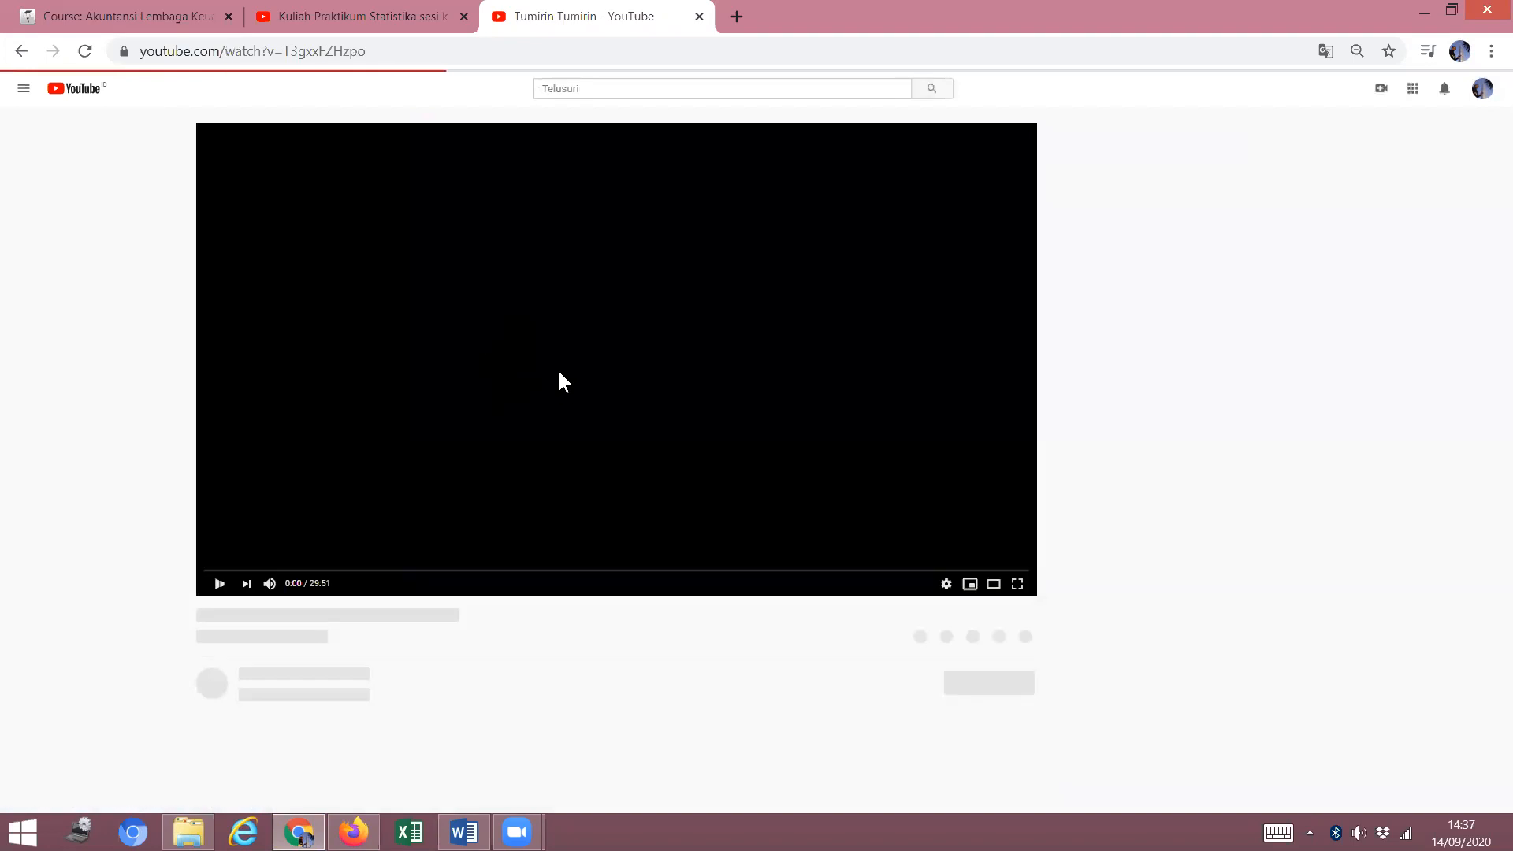
{"action": "left_click", "coordinate": [344, 49]}
{"action": "key", "text": "ctrl+c"}
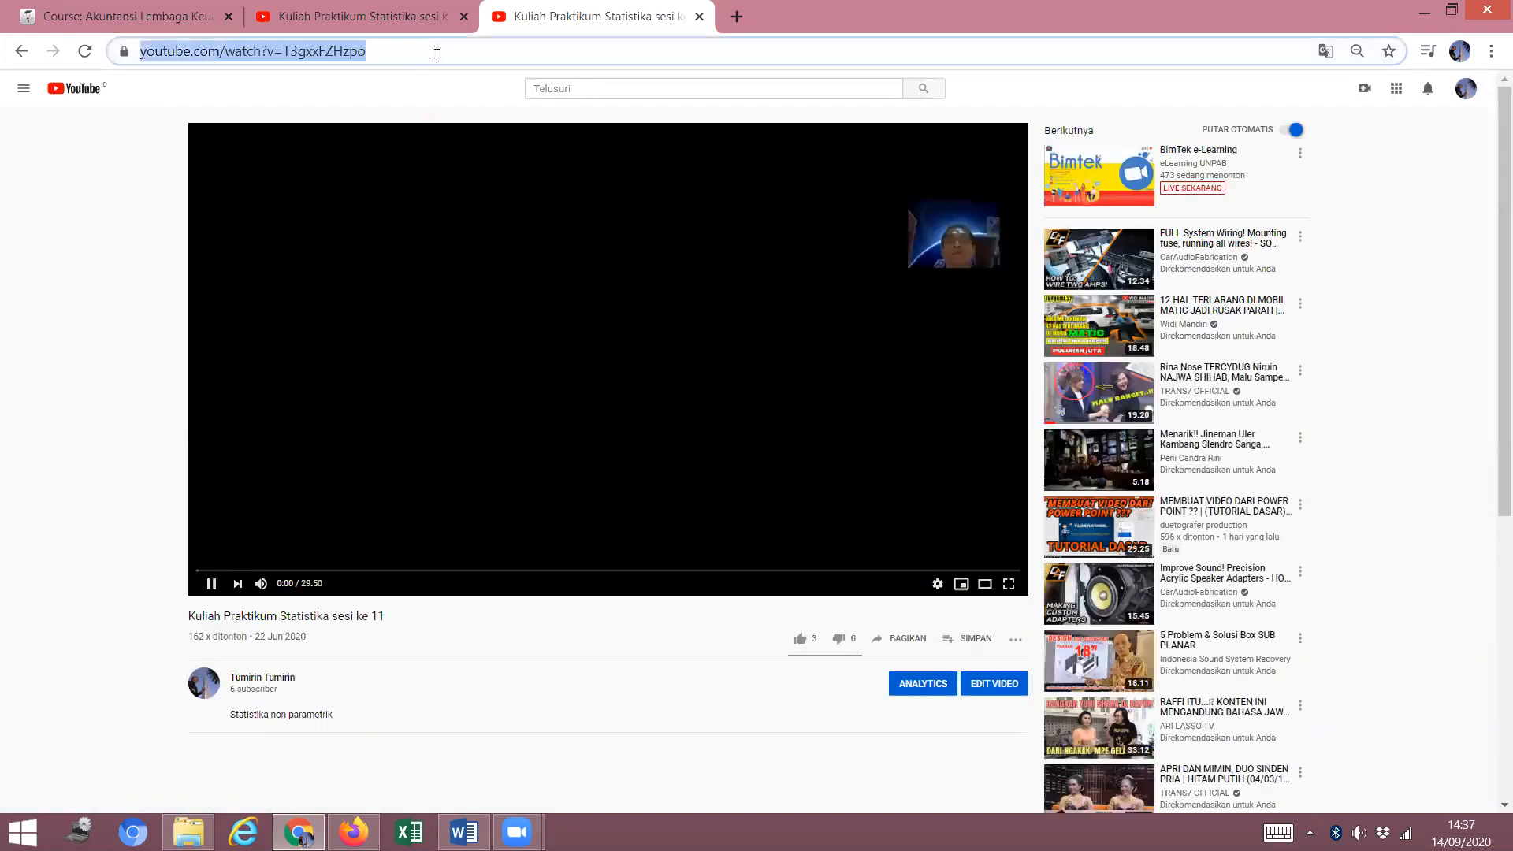
{"action": "right_click", "coordinate": [342, 49]}
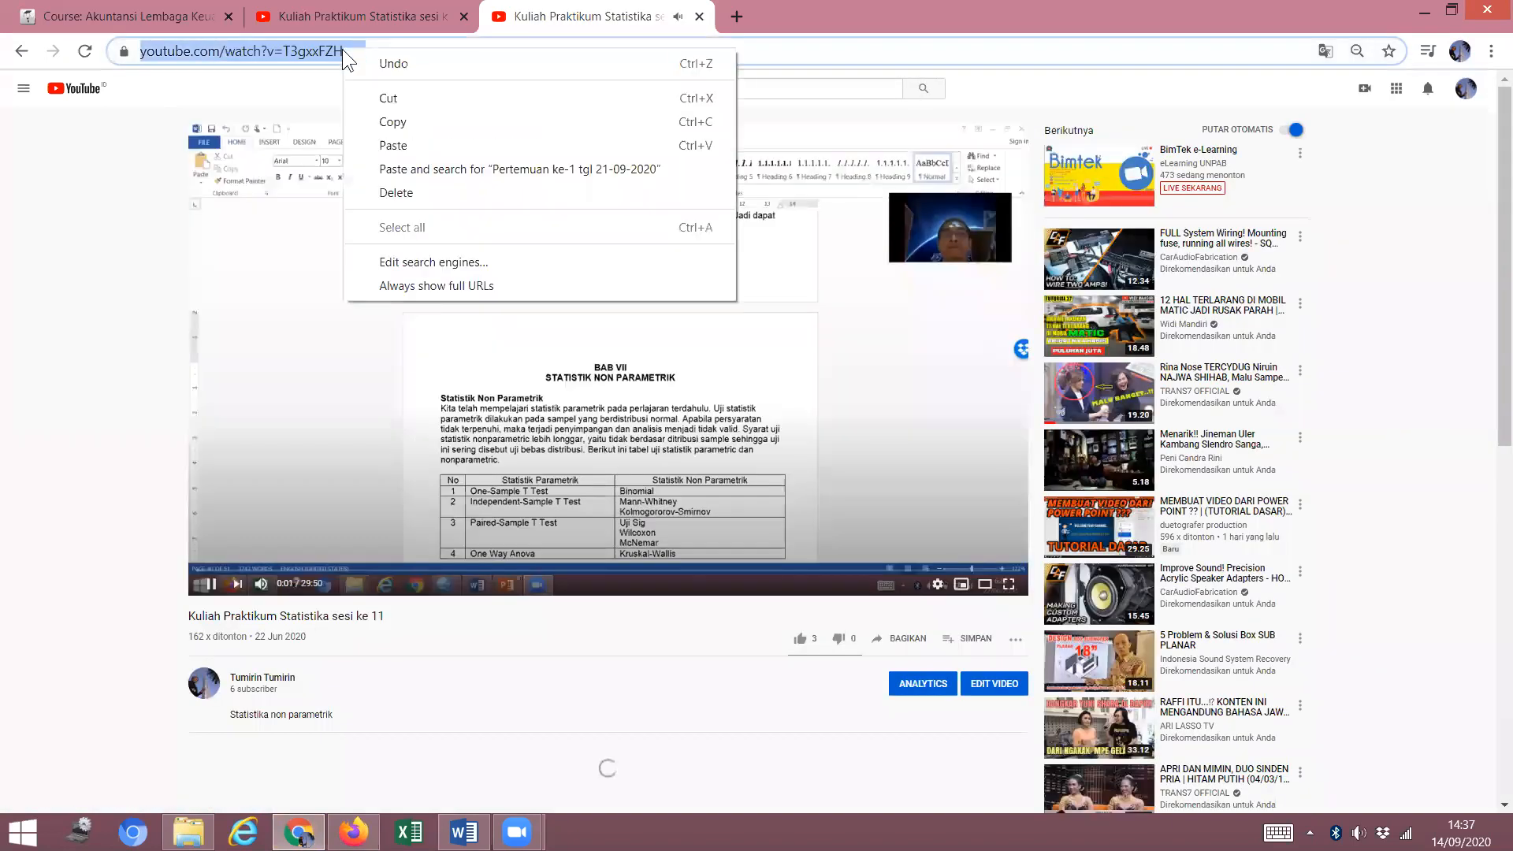
{"action": "left_click", "coordinate": [410, 124]}
{"action": "left_click", "coordinate": [353, 832]}
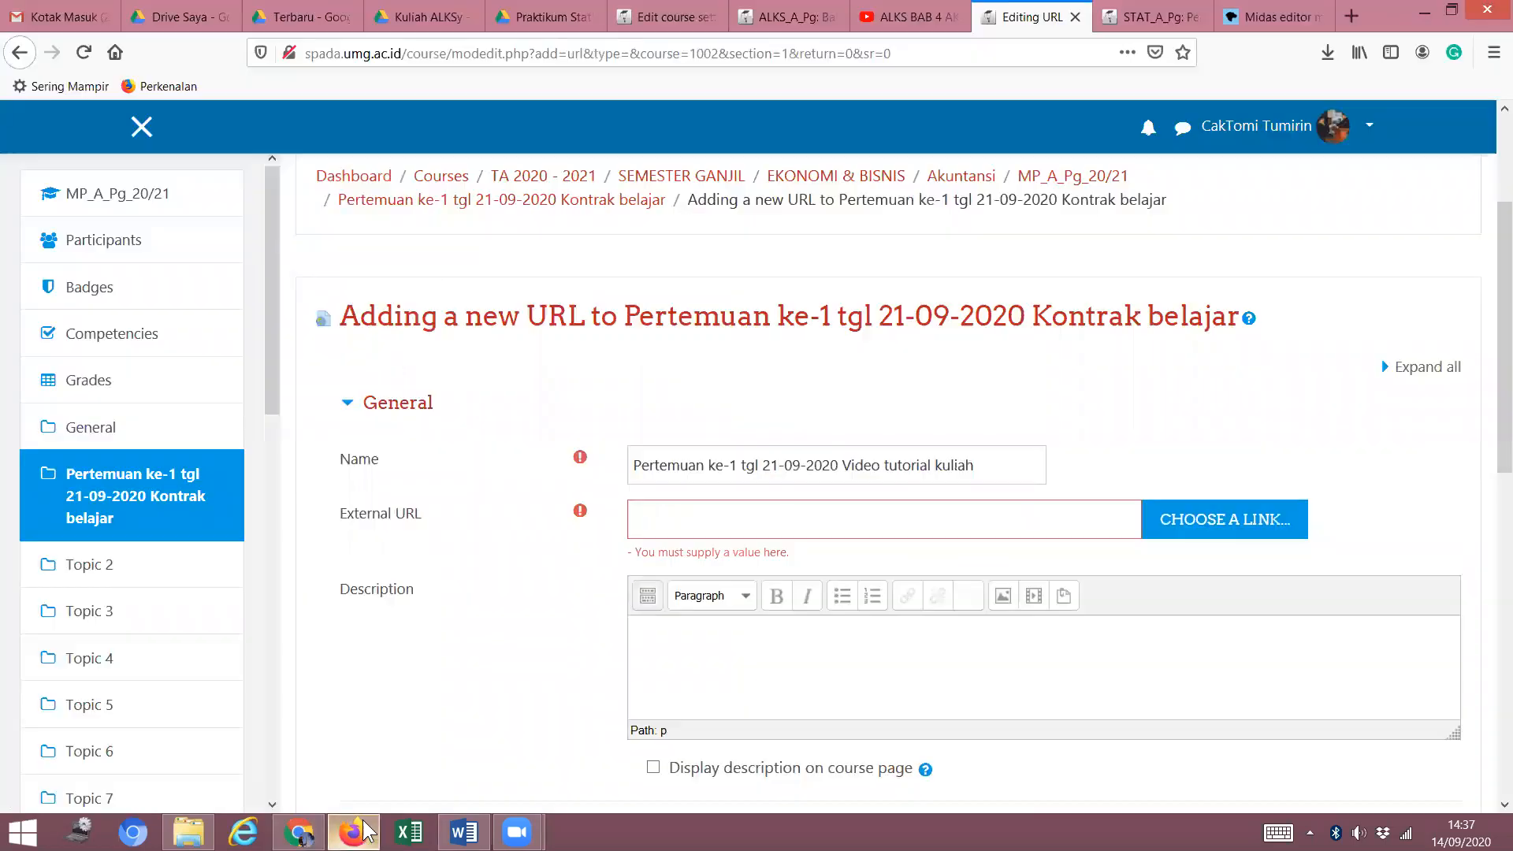
Paste the YouTube link as the External URL and pause the lecture video.
{"action": "right_click", "coordinate": [699, 522]}
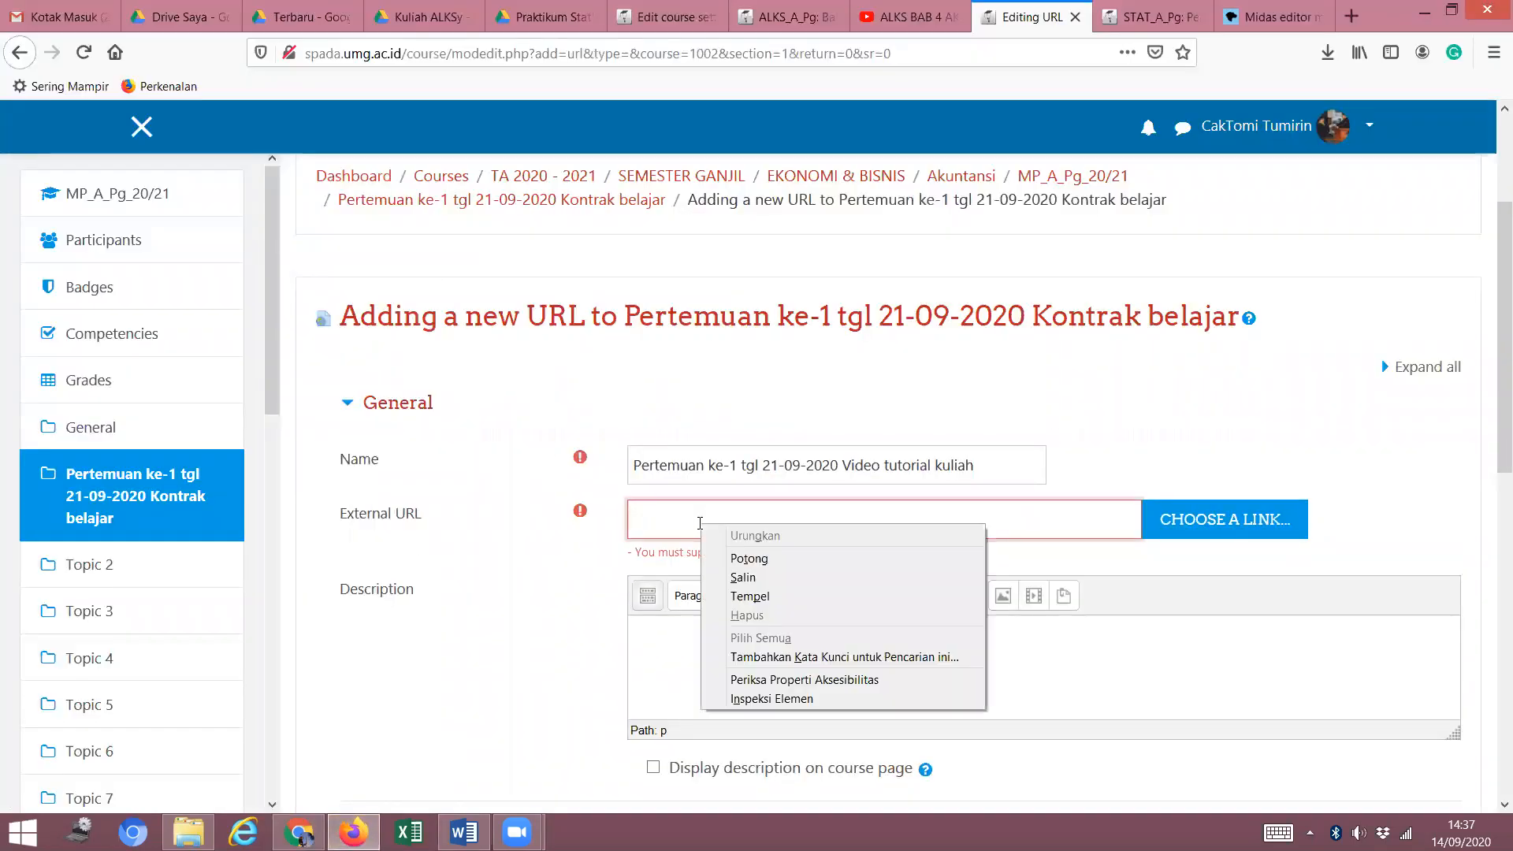
{"action": "left_click", "coordinate": [774, 596]}
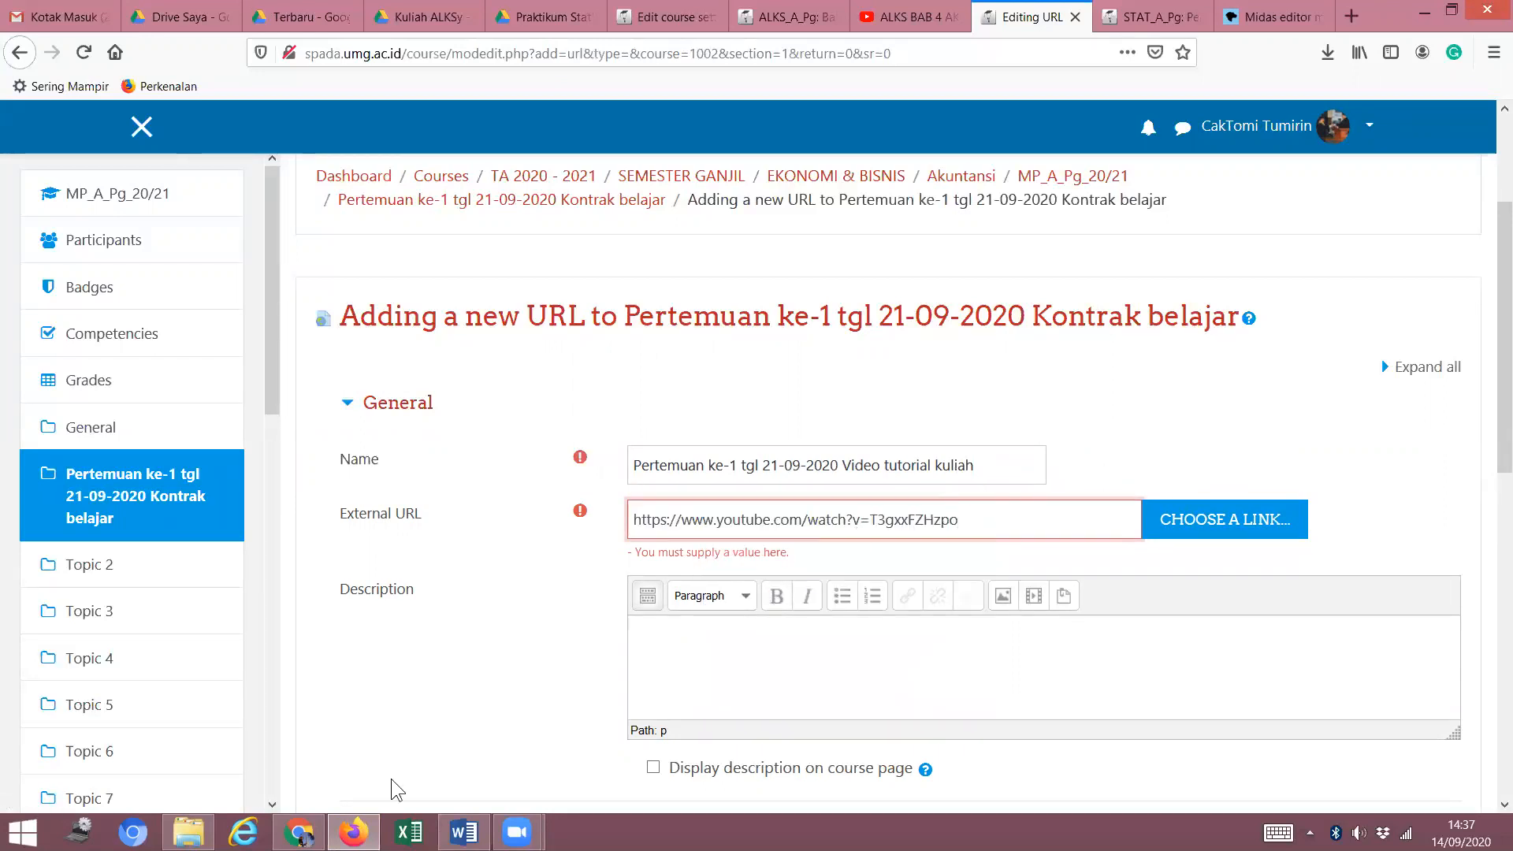
{"action": "left_click", "coordinate": [298, 831]}
{"action": "left_click", "coordinate": [661, 379]}
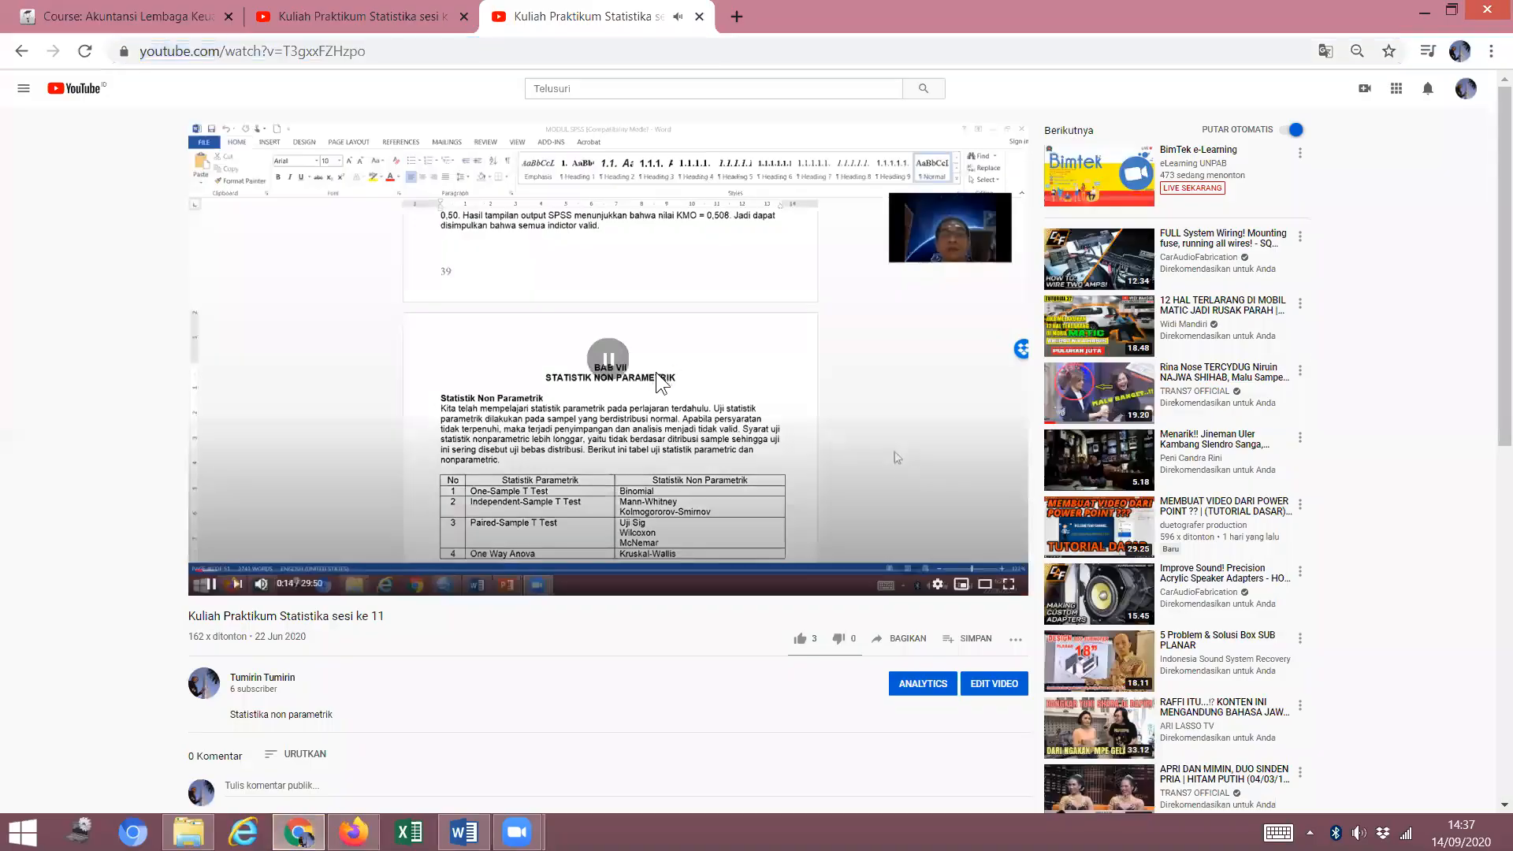
{"action": "left_click", "coordinate": [374, 820]}
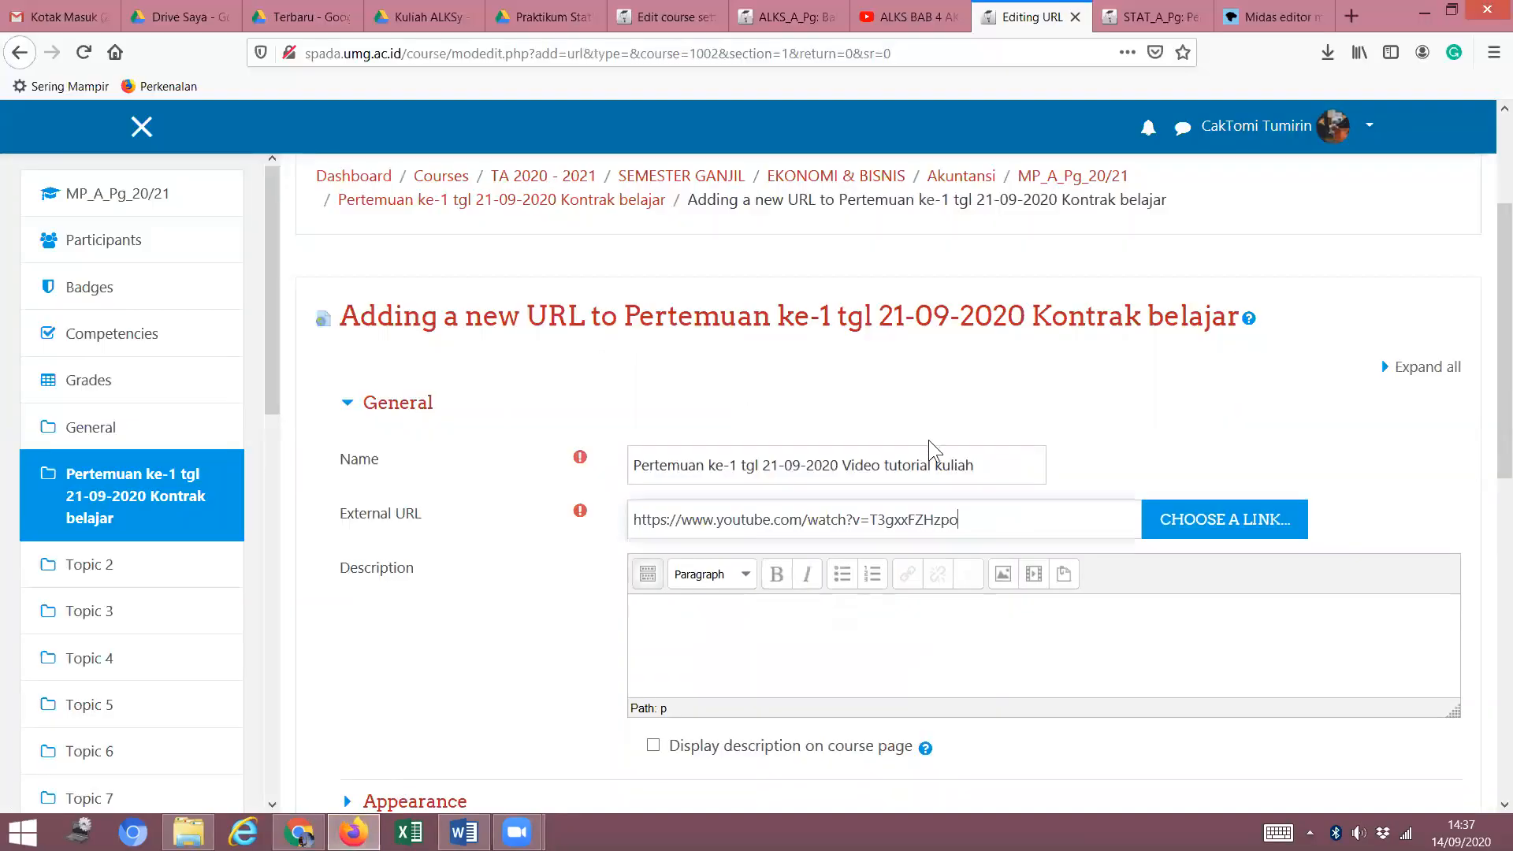
Begin the URL's Description with the word 'Petunjuk'.
{"action": "left_click", "coordinate": [752, 637]}
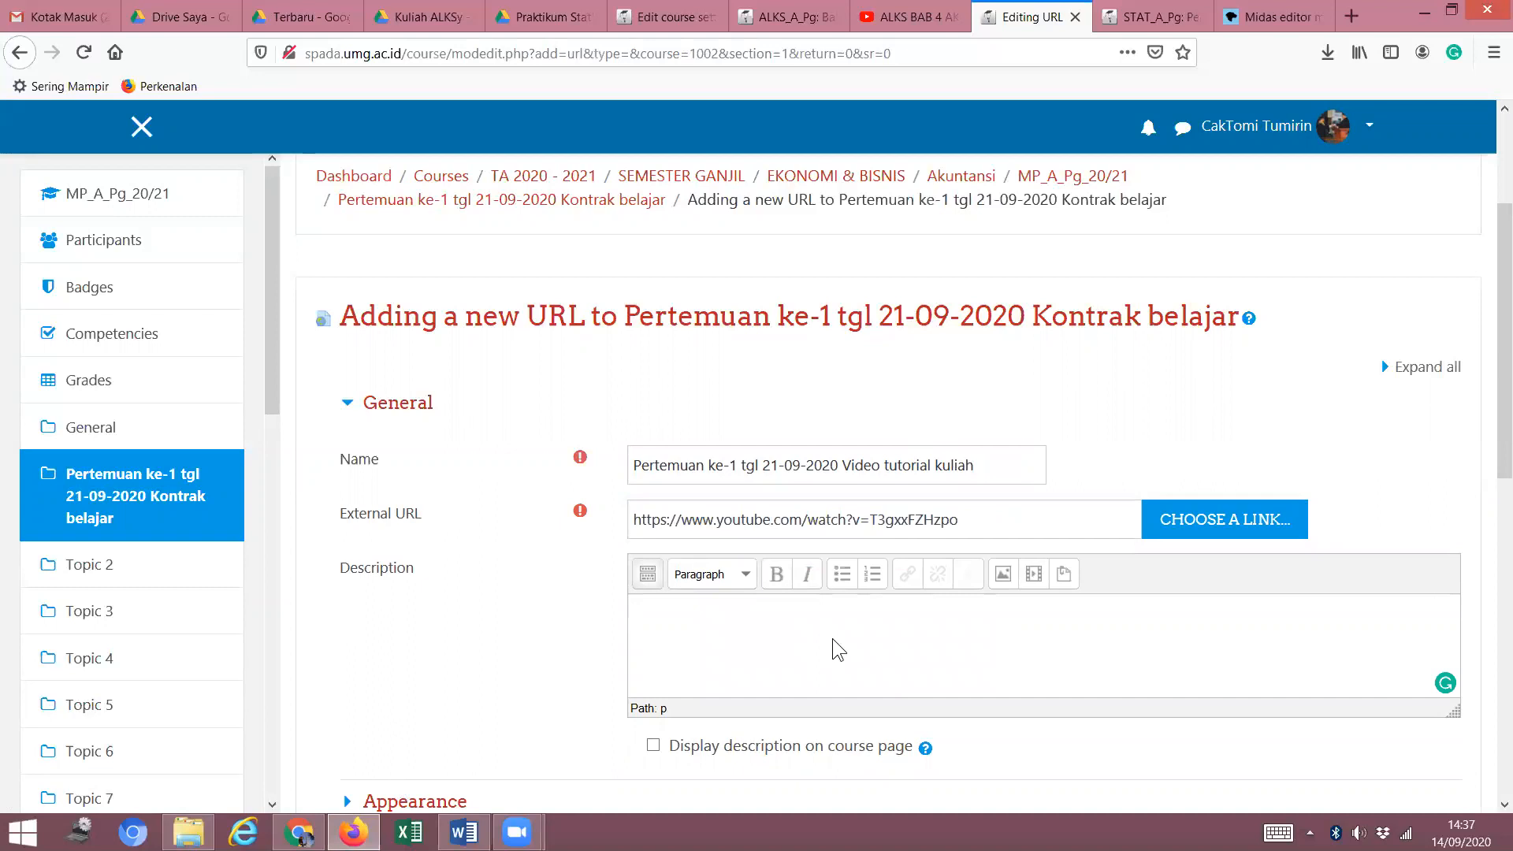
{"action": "scroll", "coordinate": [928, 617], "scroll_direction": "down", "scroll_amount": 2}
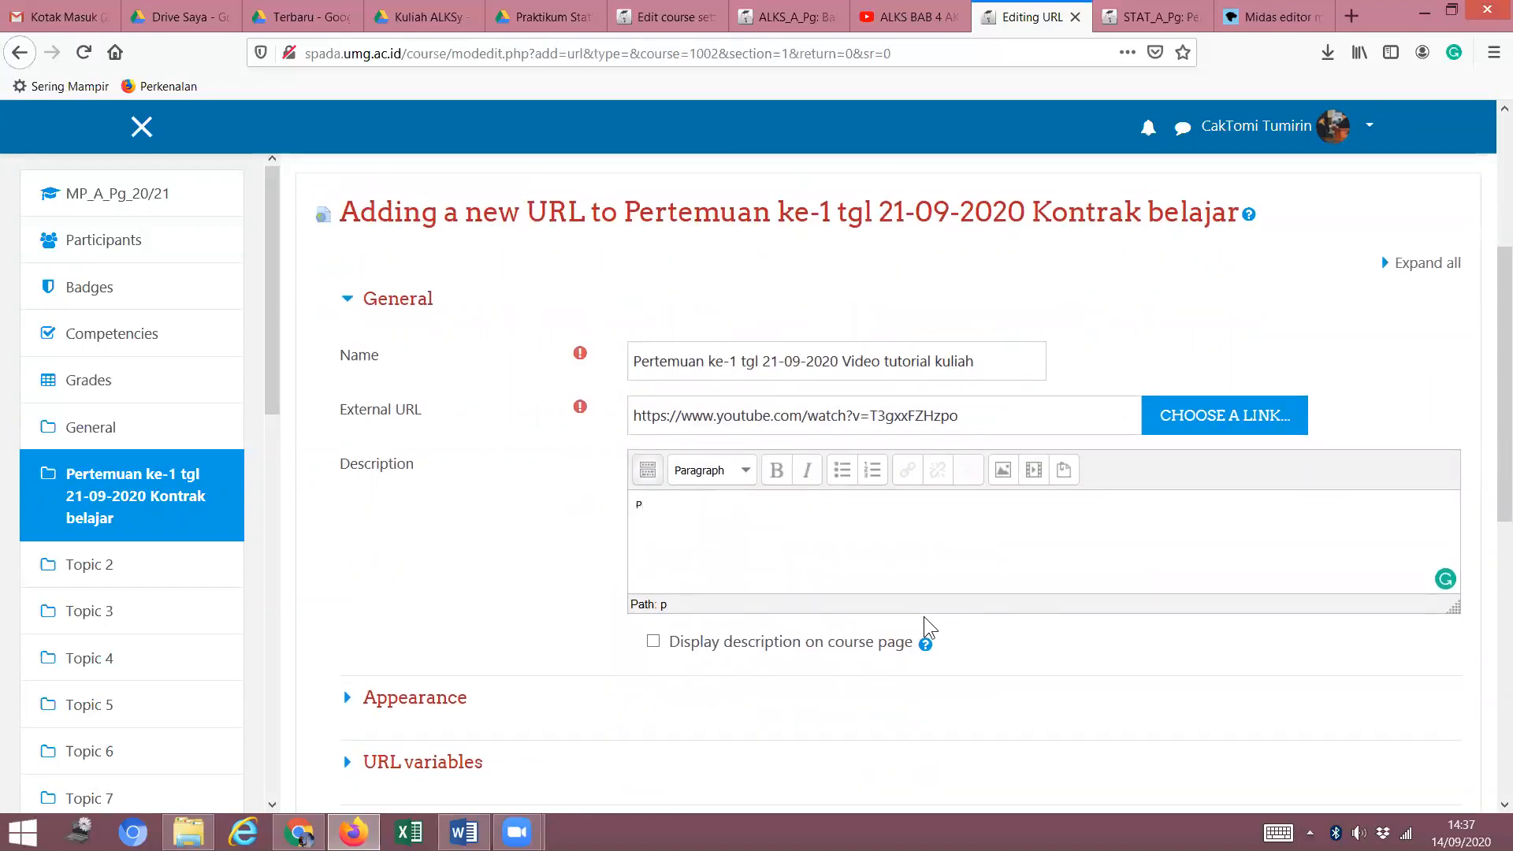
{"action": "type", "text": "etunjuk"}
Make the first Description line the Heading 2 'Petunjuk video tutorial:'.
{"action": "double_click", "coordinate": [721, 501]}
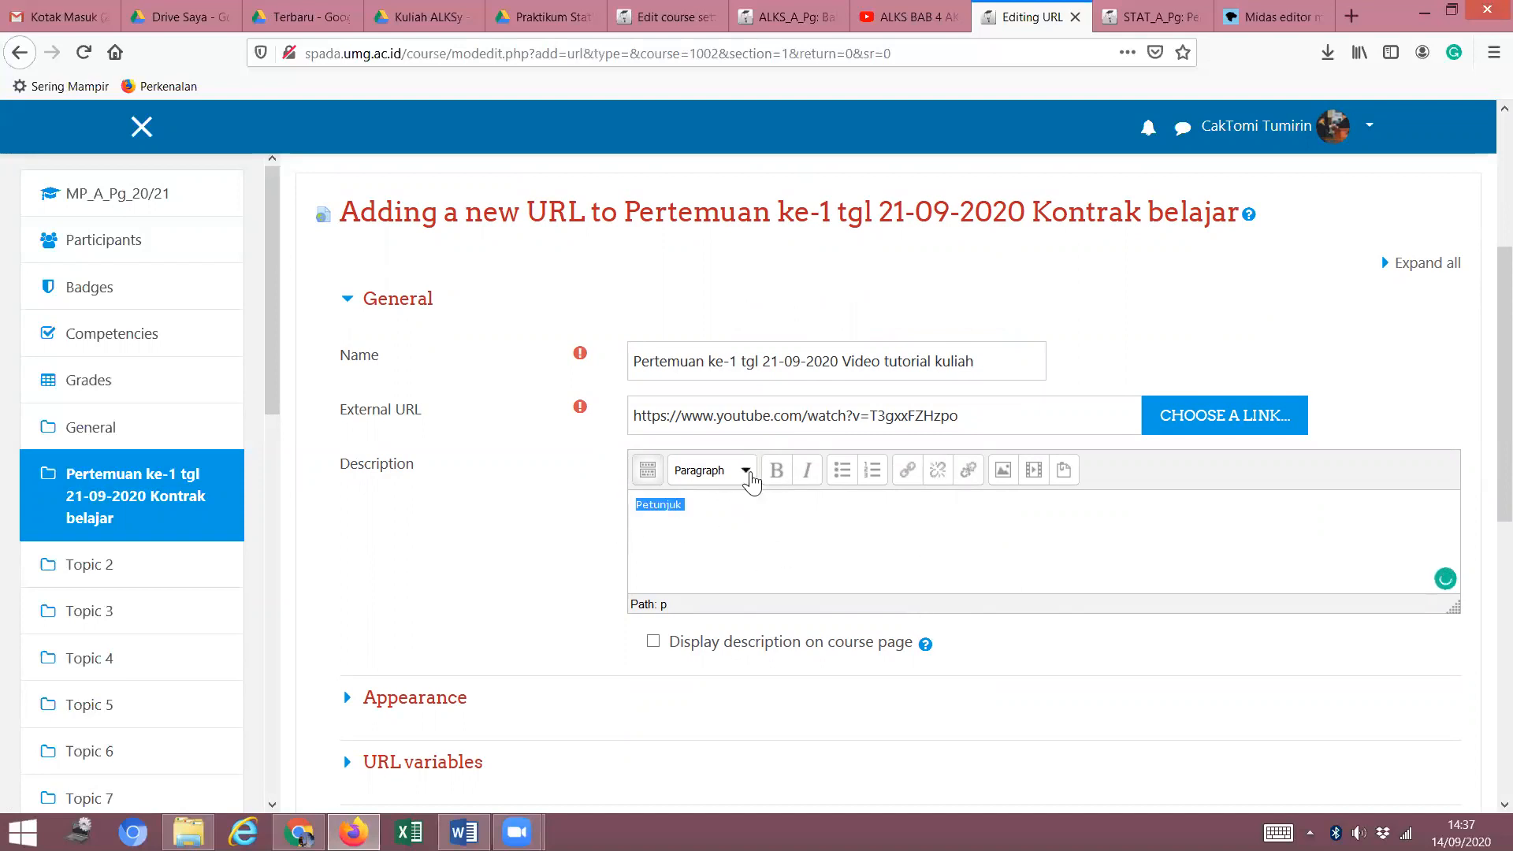
{"action": "left_click", "coordinate": [745, 470]}
{"action": "left_click", "coordinate": [737, 609]}
{"action": "left_click", "coordinate": [764, 511]}
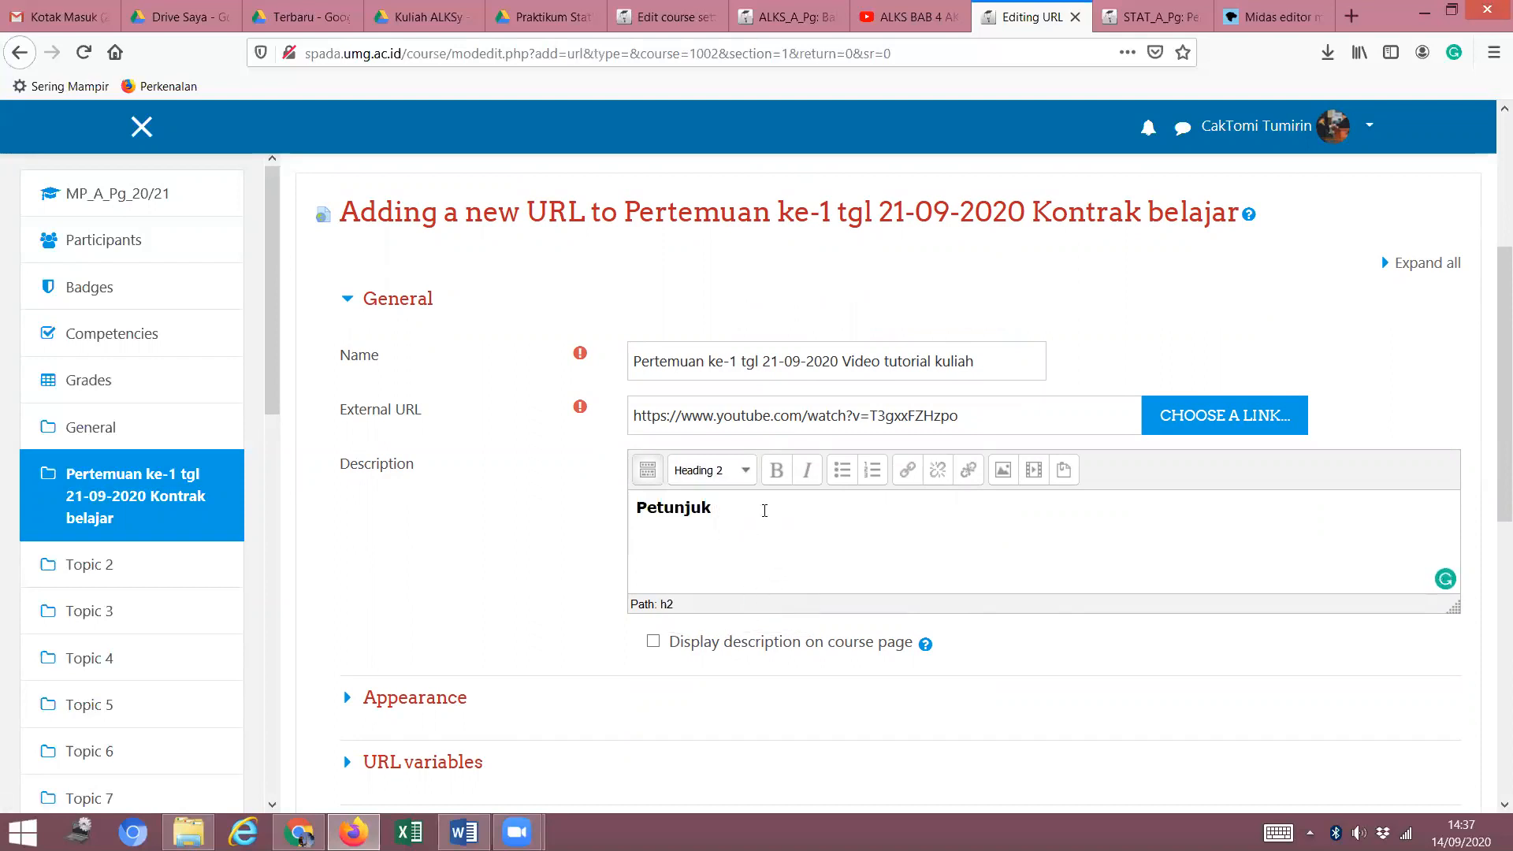
{"action": "type", "text": "to"}
{"action": "key", "text": "BackSpace"}
{"action": "key", "text": "BackSpace"}
{"action": "type", "text": "video tutorial:"}
Start a new Heading 2 line below the heading.
{"action": "key", "text": "Return"}
{"action": "type", "text": "1"}
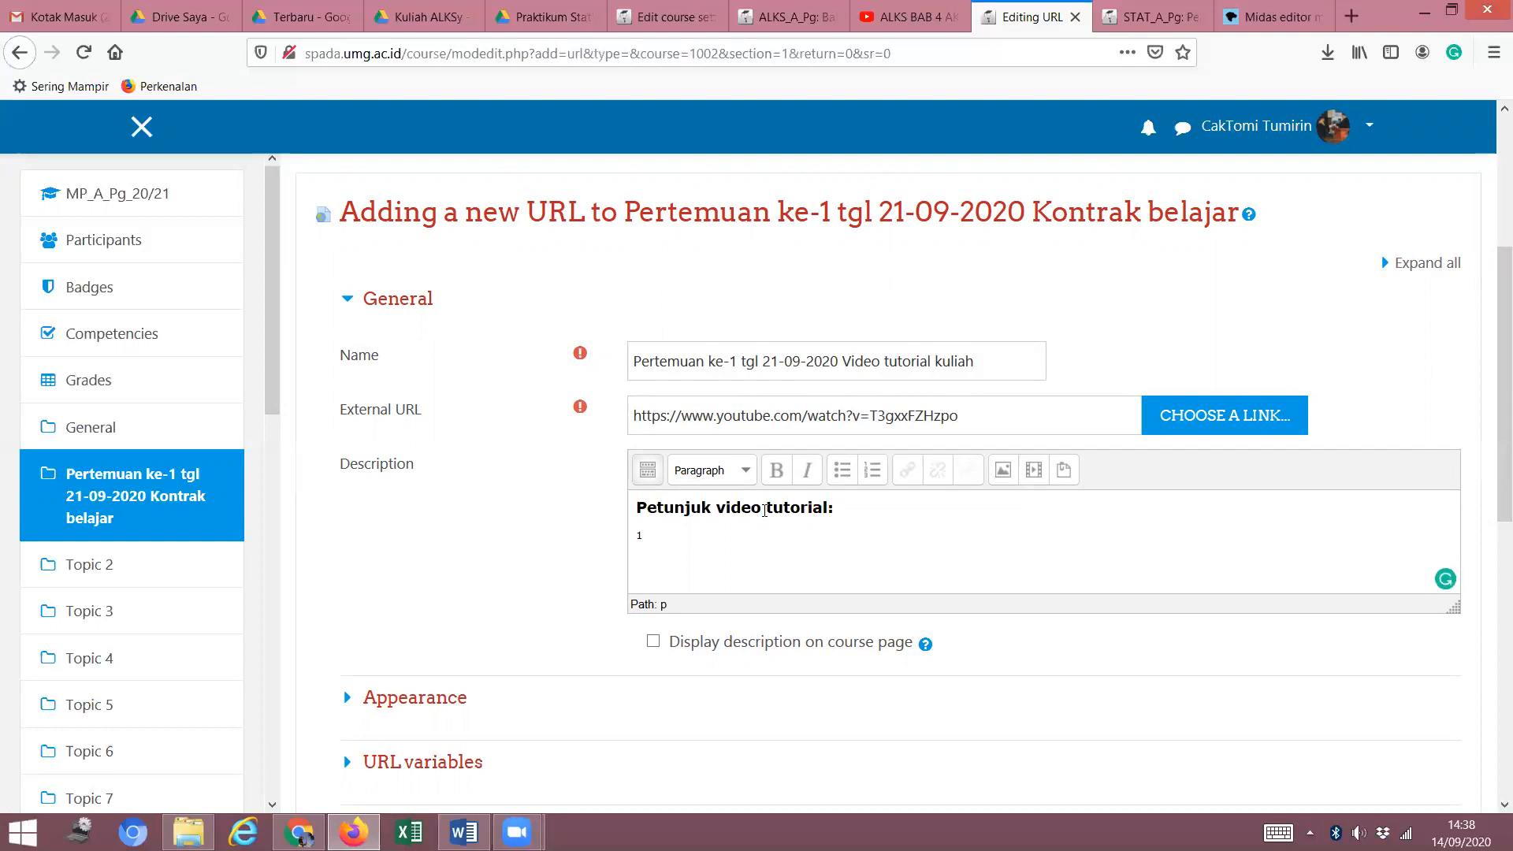
{"action": "type", "text": "."}
{"action": "key", "text": "BackSpace"}
{"action": "key", "text": "BackSpace"}
{"action": "left_click", "coordinate": [747, 478]}
{"action": "left_click", "coordinate": [732, 609]}
Type item '1. Mahasisw wajin melihat video sampai selesai' on that line.
{"action": "type", "text": "1. Mahasisw wajig"}
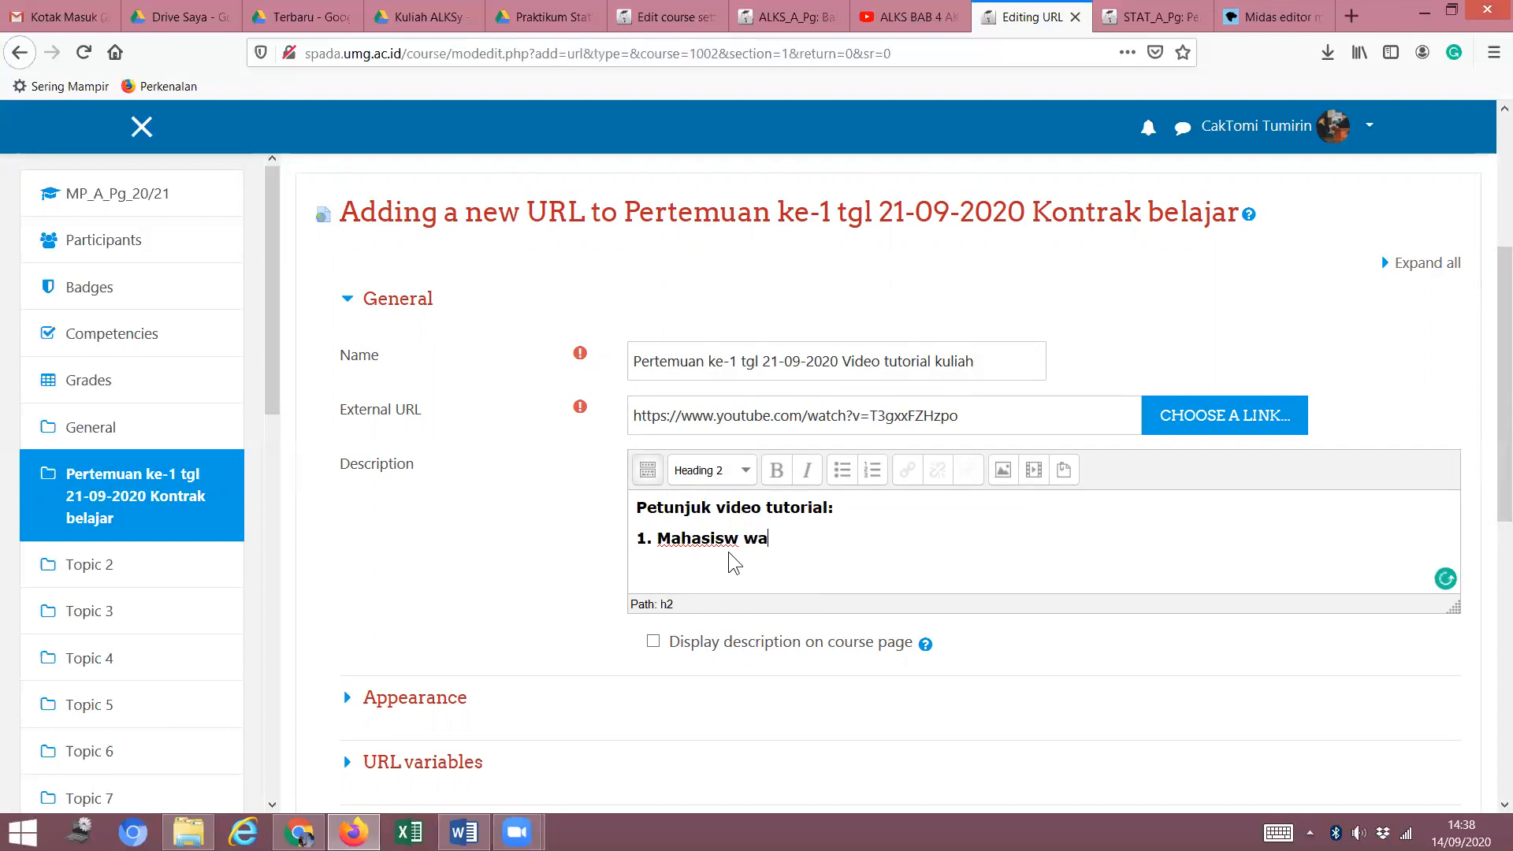
{"action": "key", "text": "BackSpace"}
{"action": "key", "text": "BackSpace"}
{"action": "key", "text": "BackSpace"}
{"action": "type", "text": "inmen"}
{"action": "key", "text": "BackSpace"}
{"action": "key", "text": "BackSpace"}
{"action": "key", "text": "BackSpace"}
{"action": "type", "text": "melihar"}
{"action": "type", "text": "v"}
{"action": "key", "text": "BackSpace"}
{"action": "key", "text": "BackSpace"}
{"action": "key", "text": "BackSpace"}
{"action": "type", "text": "t viseo"}
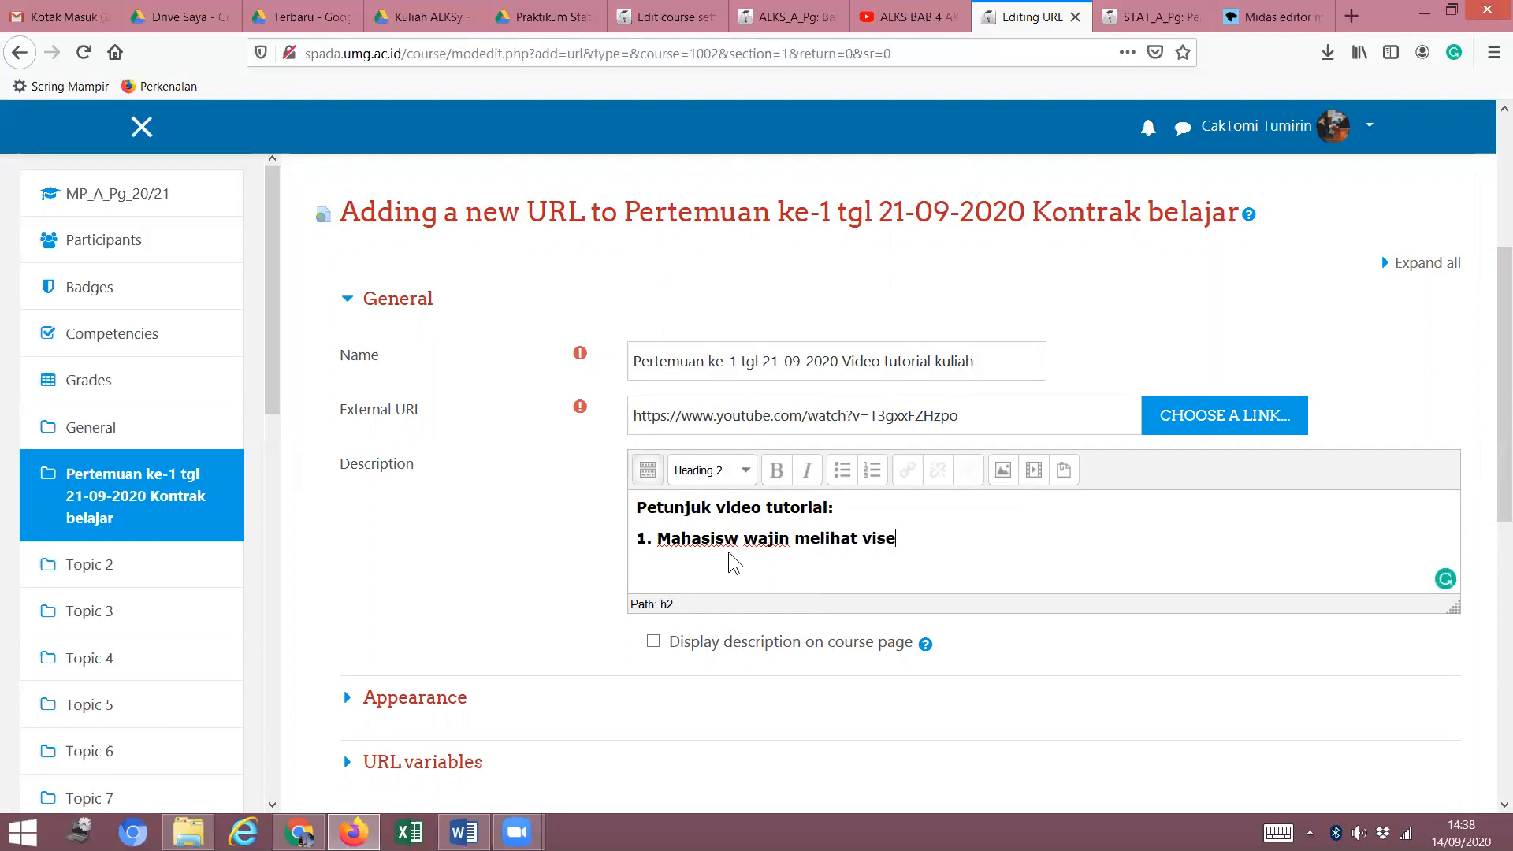
{"action": "key", "text": "BackSpace"}
{"action": "key", "text": "BackSpace"}
{"action": "key", "text": "BackSpace"}
{"action": "type", "text": "deo sampau se"}
{"action": "key", "text": "BackSpace"}
{"action": "key", "text": "BackSpace"}
{"action": "key", "text": "BackSpace"}
{"action": "type", "text": "seles"}
{"action": "key", "text": "Return"}
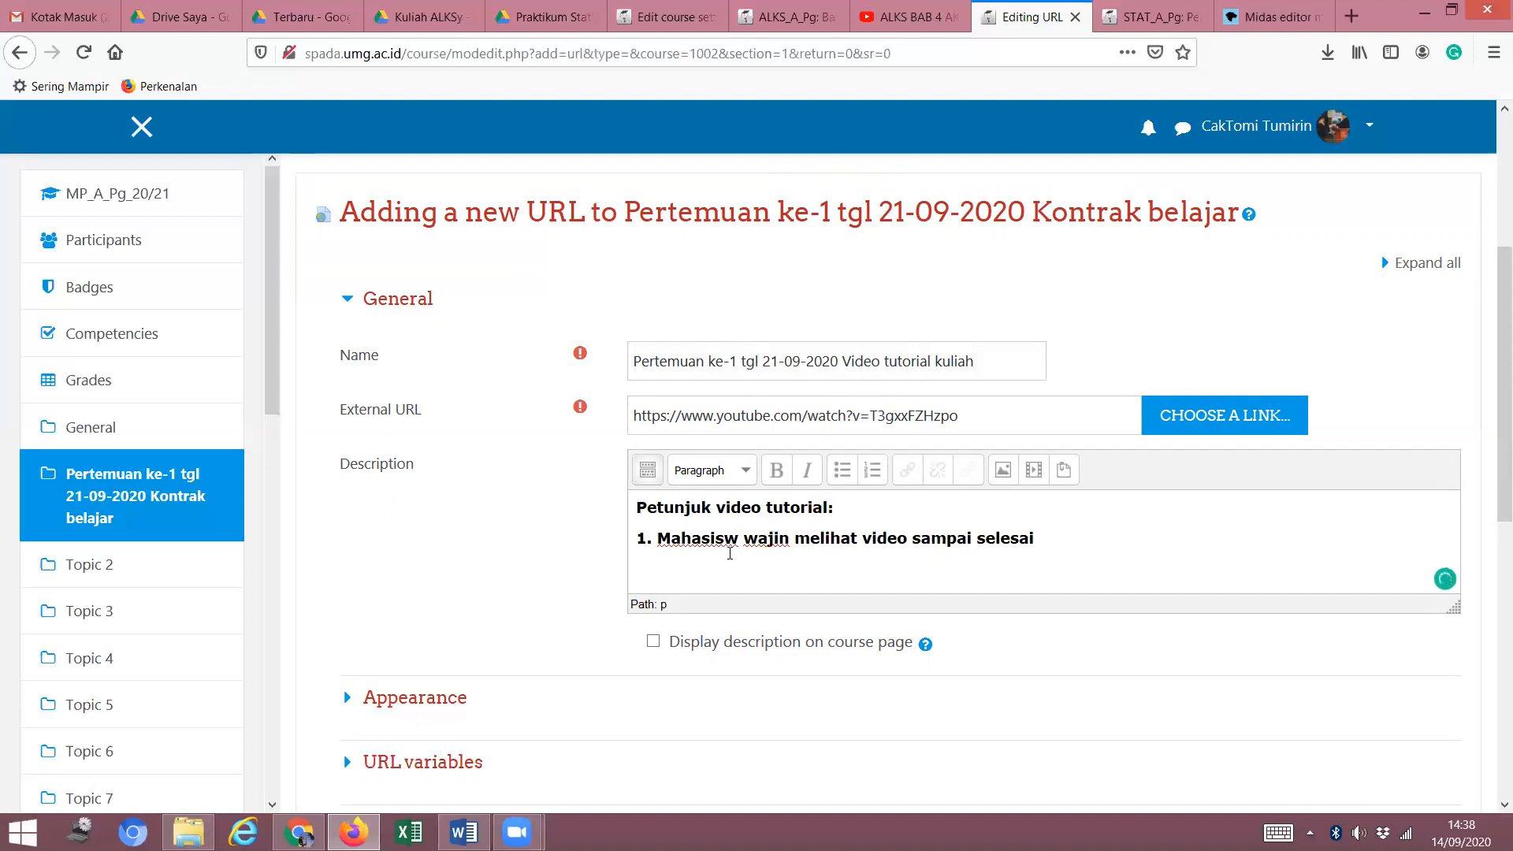
Begin another Heading 2 line with '2.'.
{"action": "left_click", "coordinate": [745, 472]}
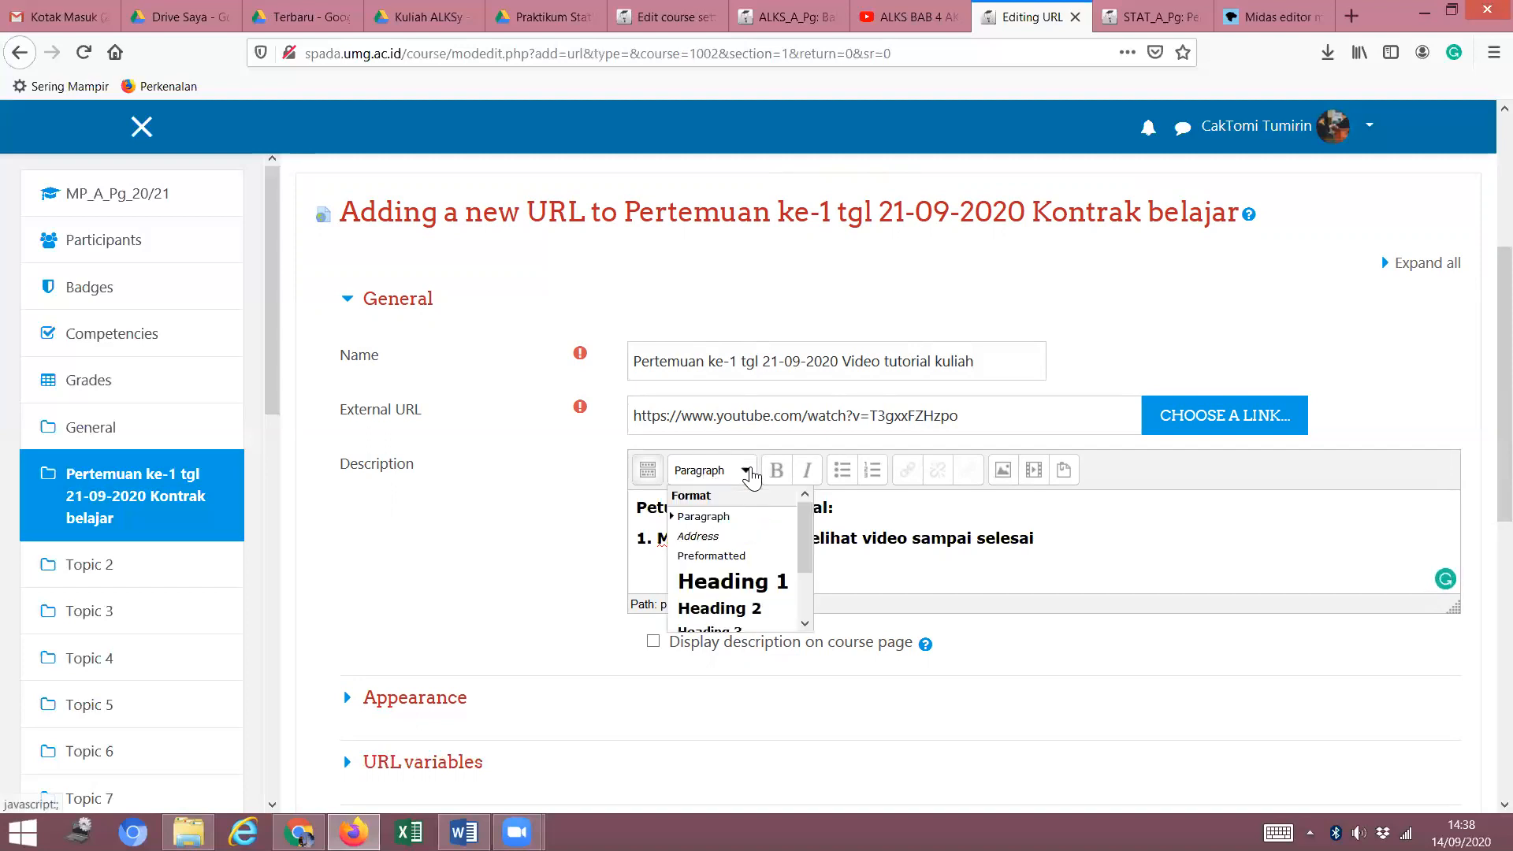
{"action": "left_click", "coordinate": [729, 611]}
{"action": "type", "text": "2."}
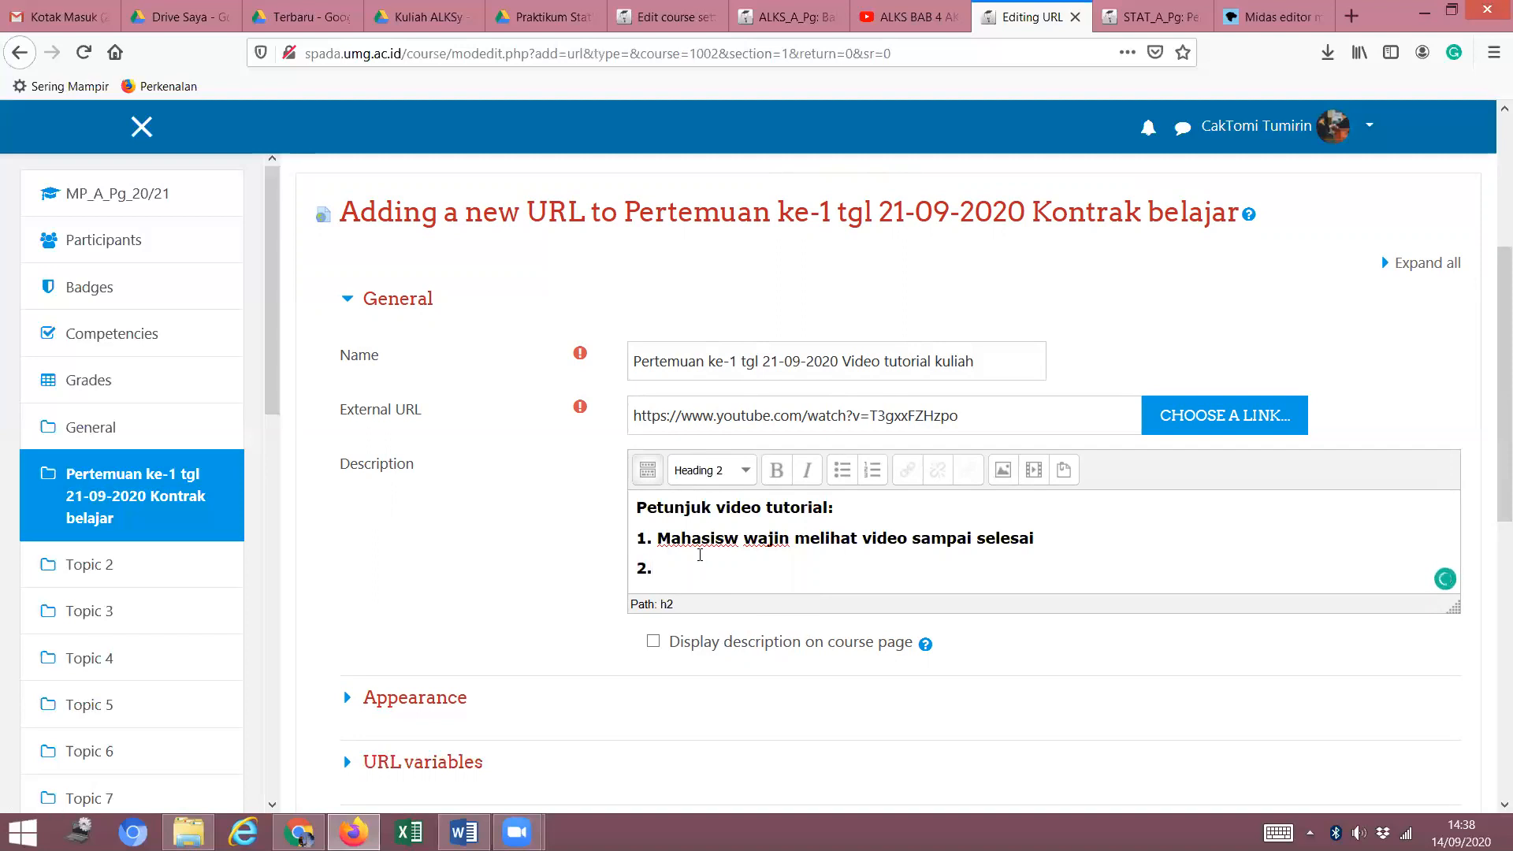
{"action": "scroll", "coordinate": [757, 556], "scroll_direction": "down", "scroll_amount": 1}
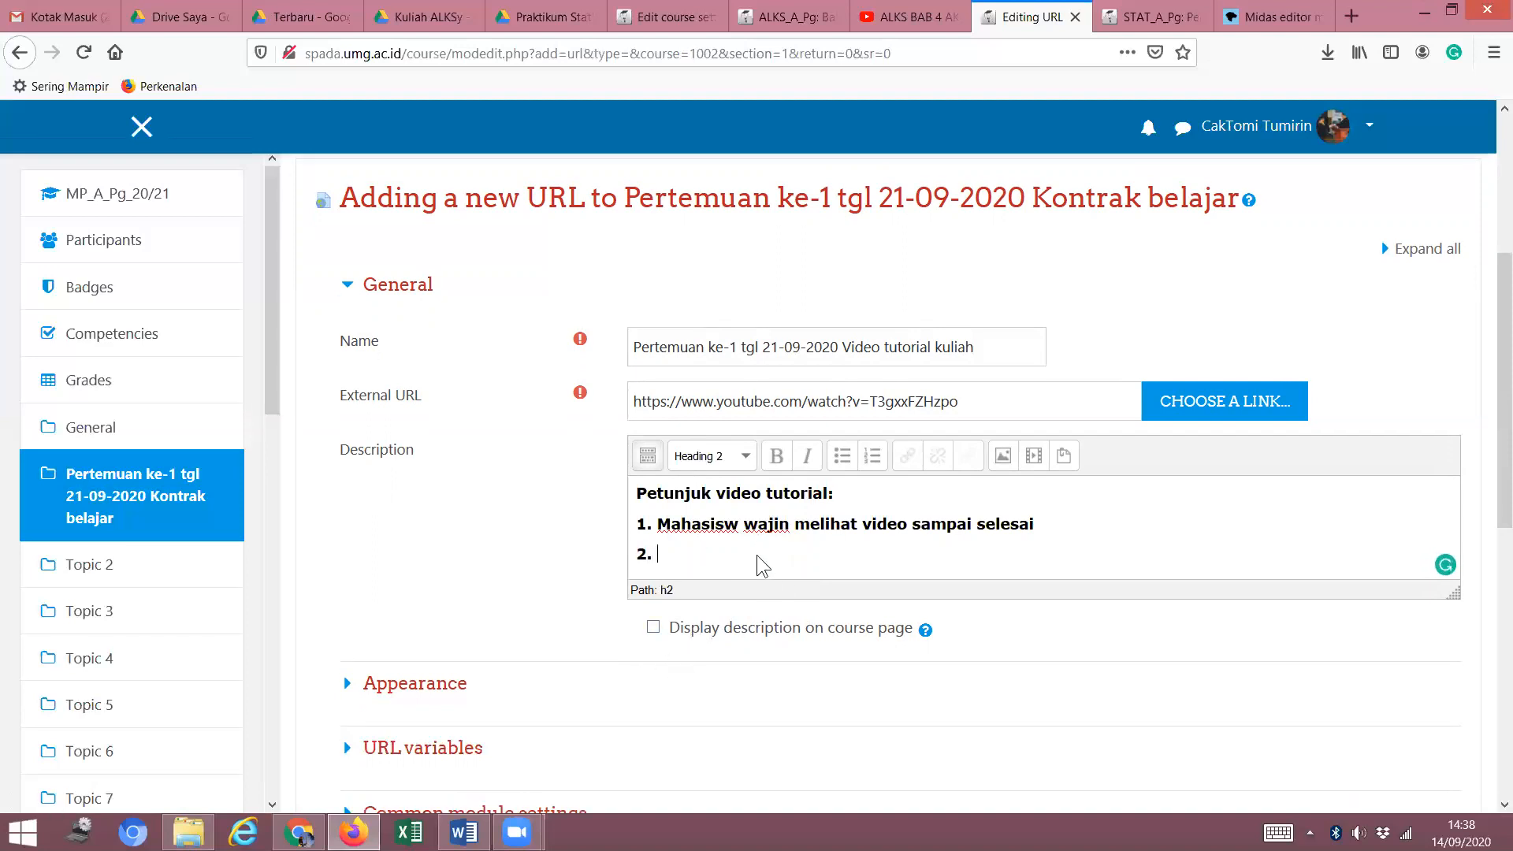
Add a Date access restriction from 14 September 2020, 00:00.
{"action": "scroll", "coordinate": [764, 535], "scroll_direction": "down", "scroll_amount": 3}
{"action": "scroll", "coordinate": [780, 501], "scroll_direction": "down", "scroll_amount": 3}
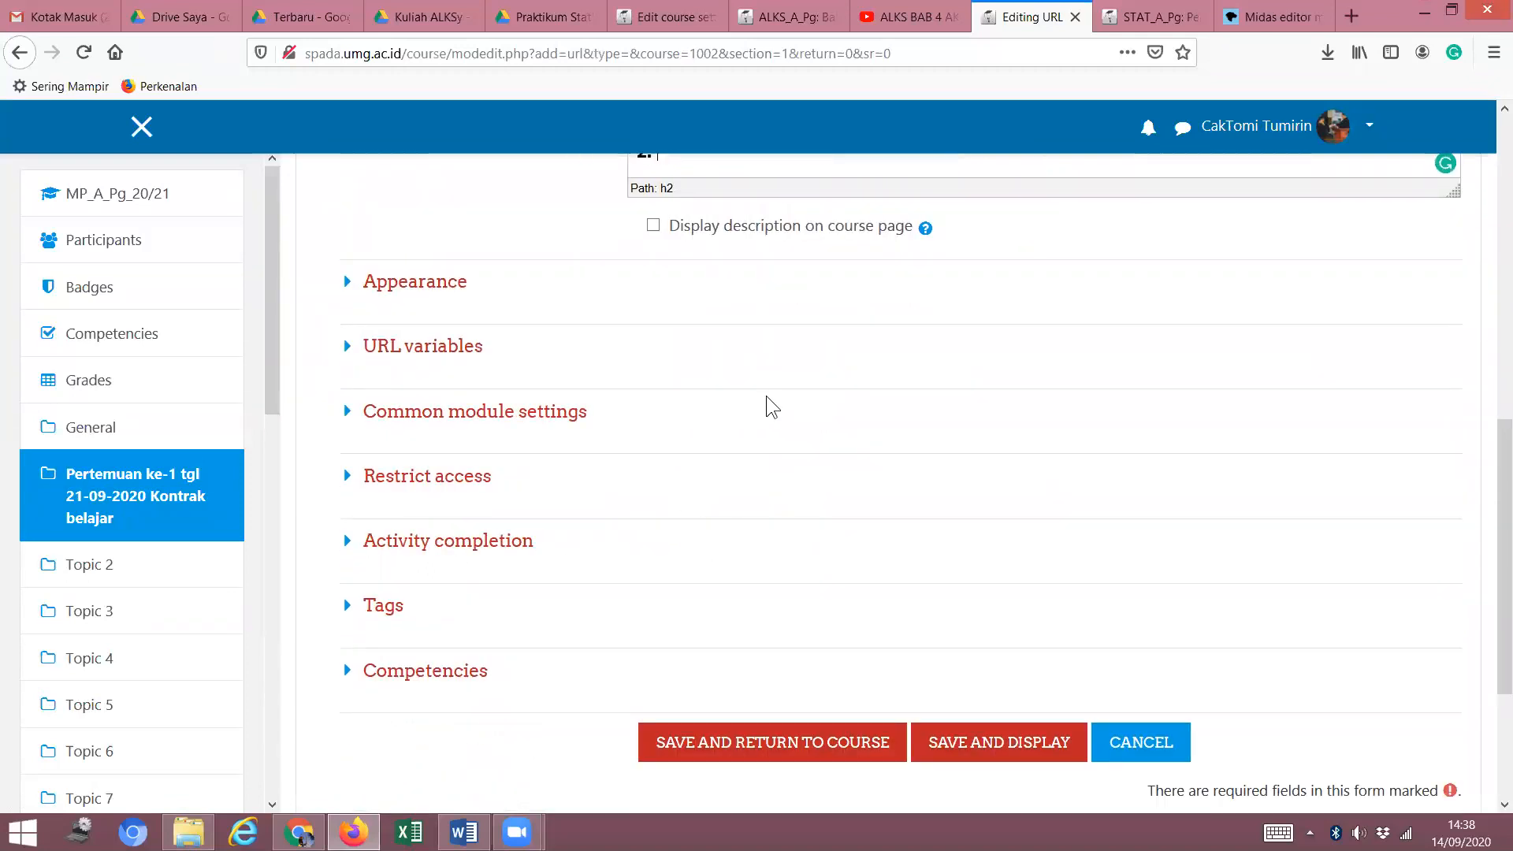
{"action": "scroll", "coordinate": [766, 400], "scroll_direction": "up", "scroll_amount": 8}
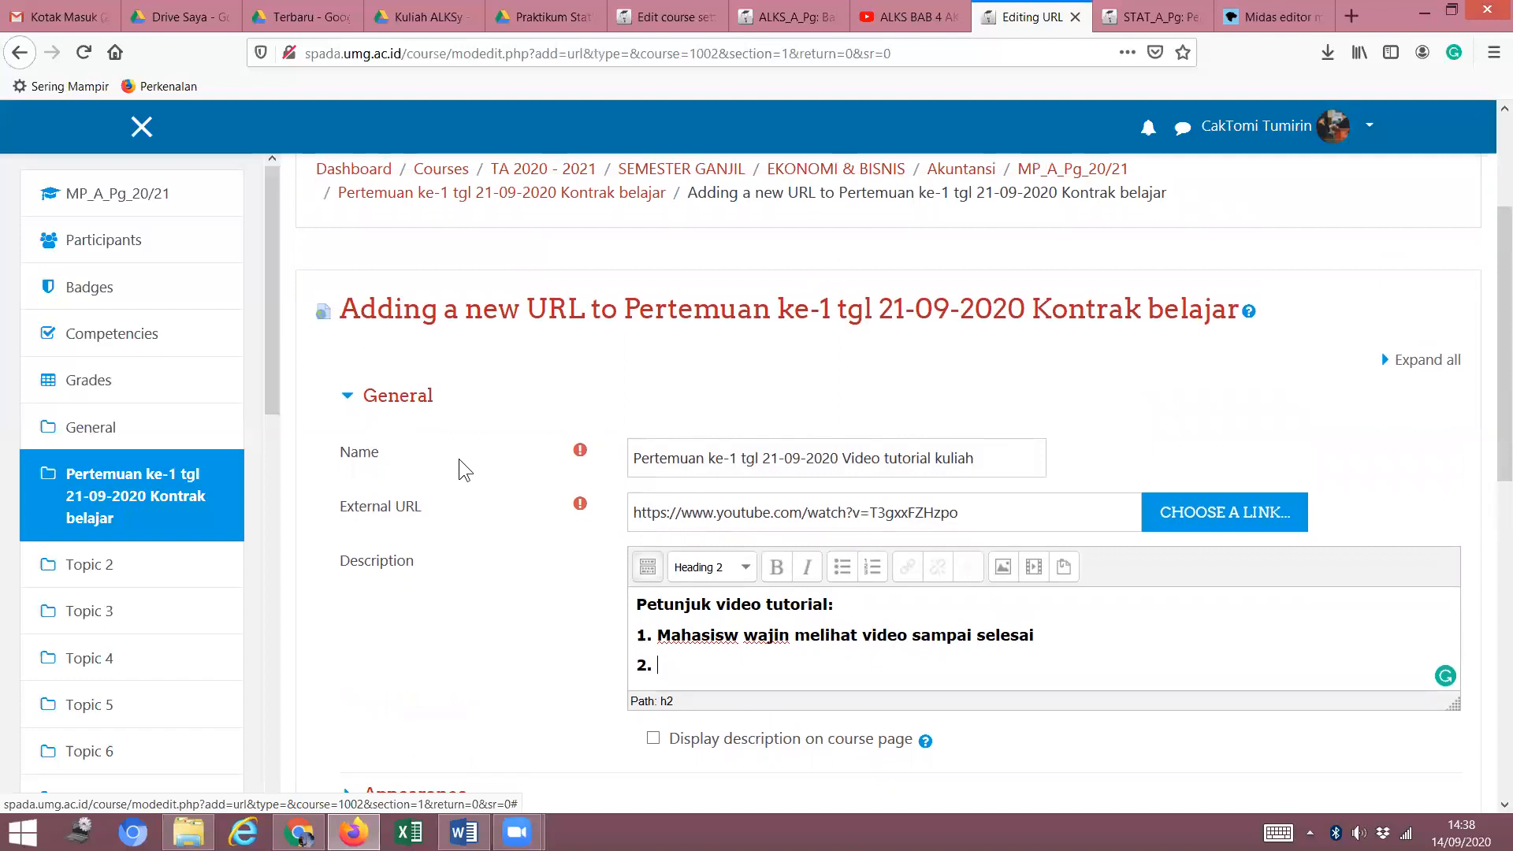
{"action": "scroll", "coordinate": [571, 487], "scroll_direction": "down", "scroll_amount": 10}
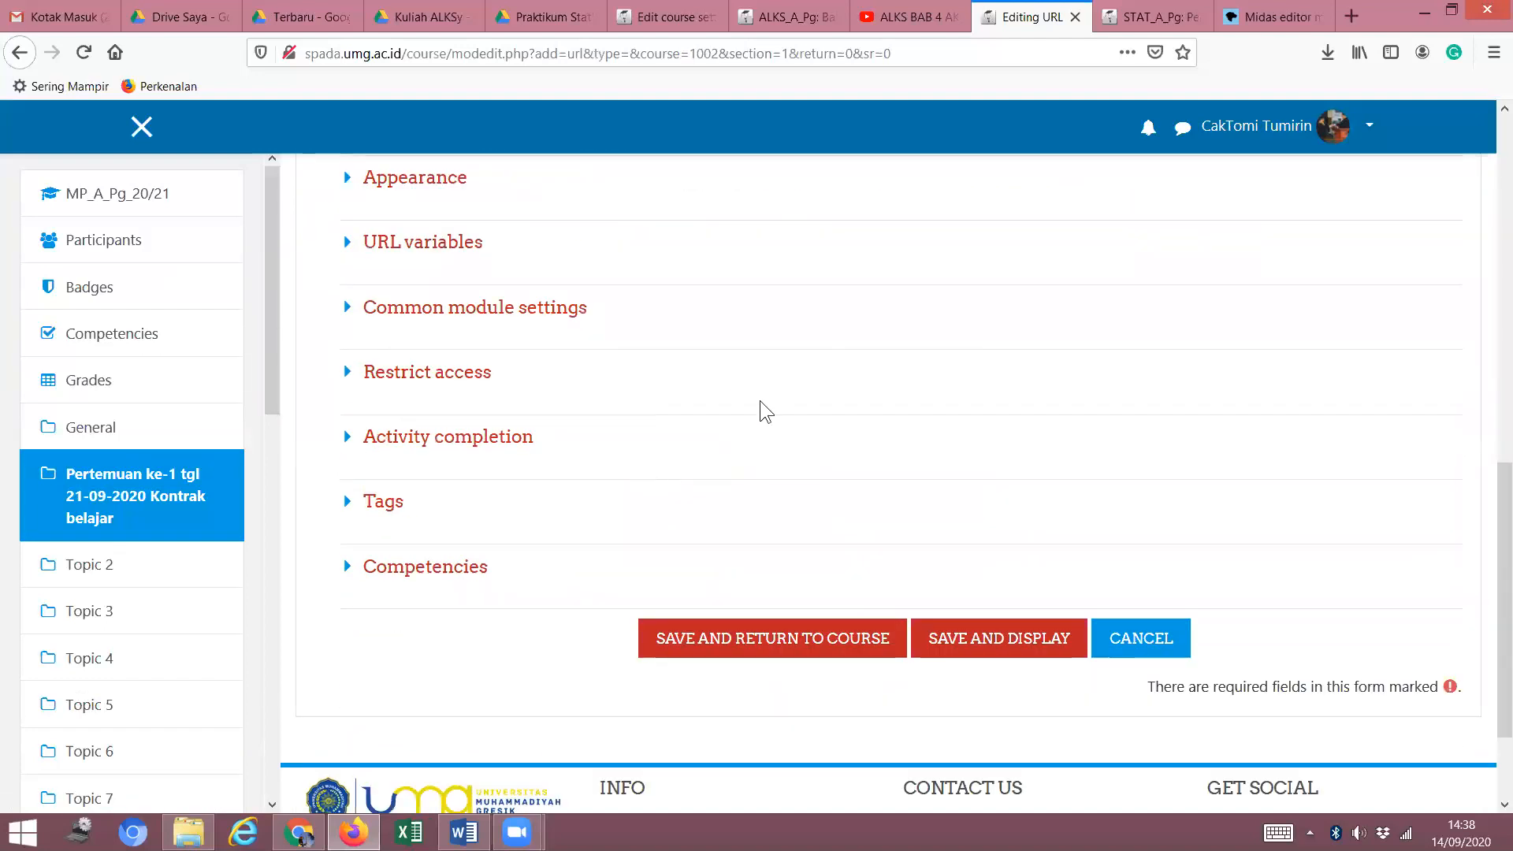
{"action": "left_click", "coordinate": [349, 376]}
{"action": "left_click", "coordinate": [687, 518]}
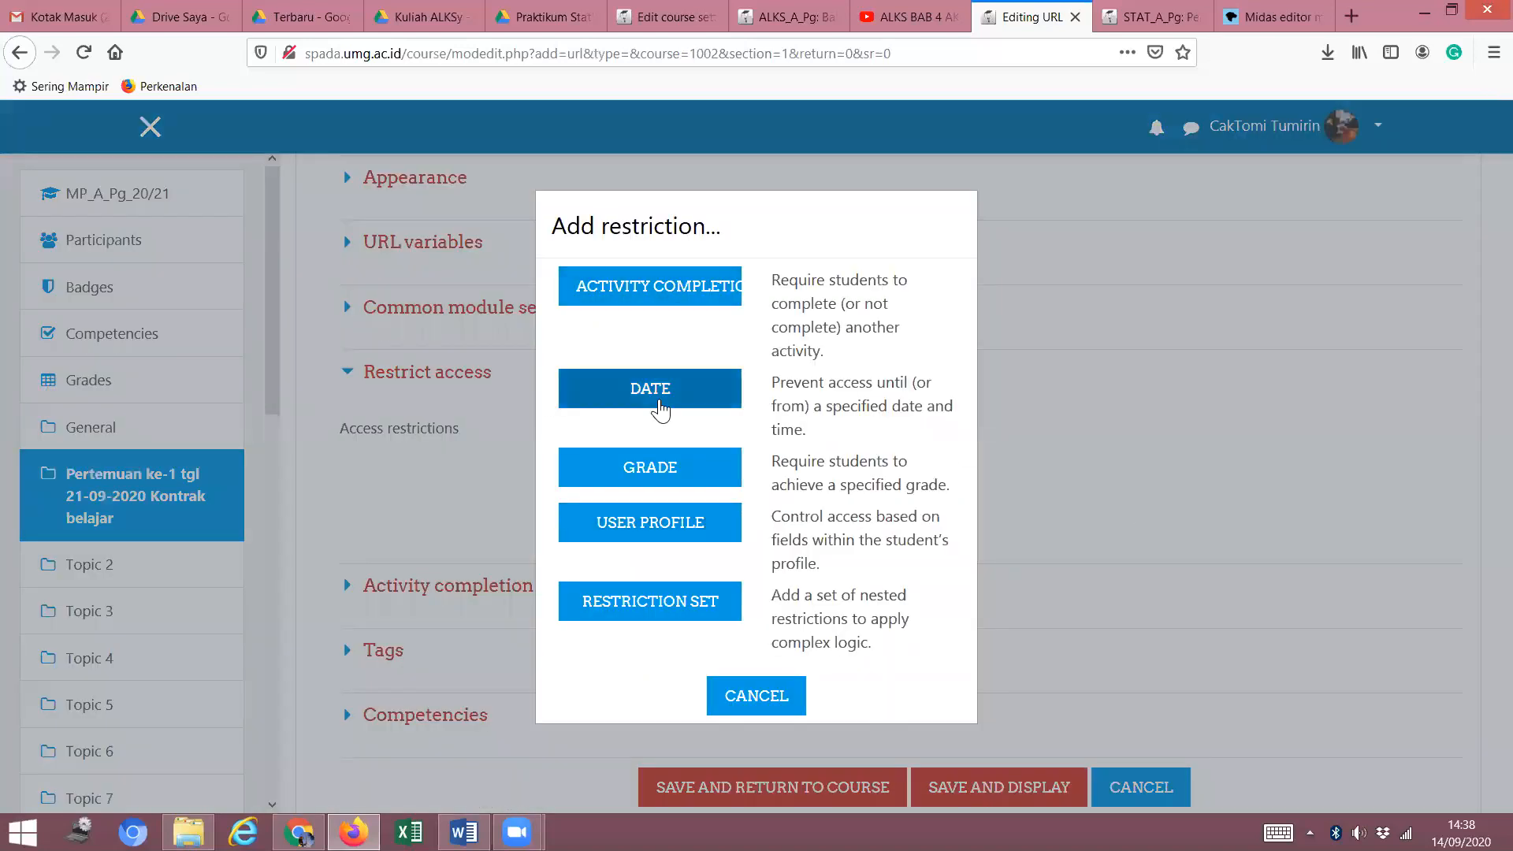
{"action": "left_click", "coordinate": [653, 400]}
{"action": "scroll", "coordinate": [937, 507], "scroll_direction": "down", "scroll_amount": 4}
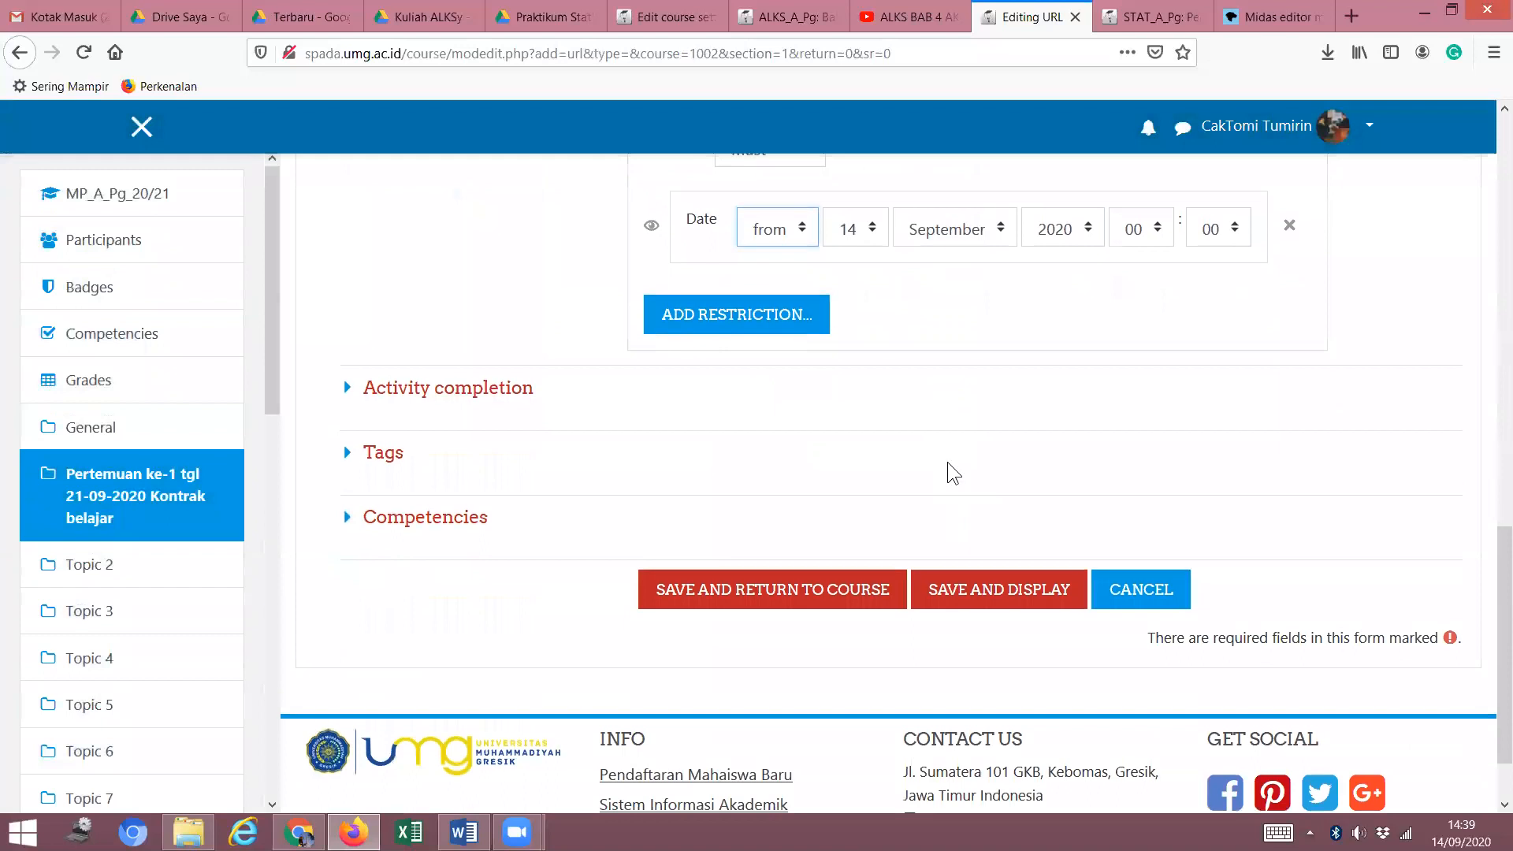
{"action": "scroll", "coordinate": [945, 473], "scroll_direction": "up", "scroll_amount": 4}
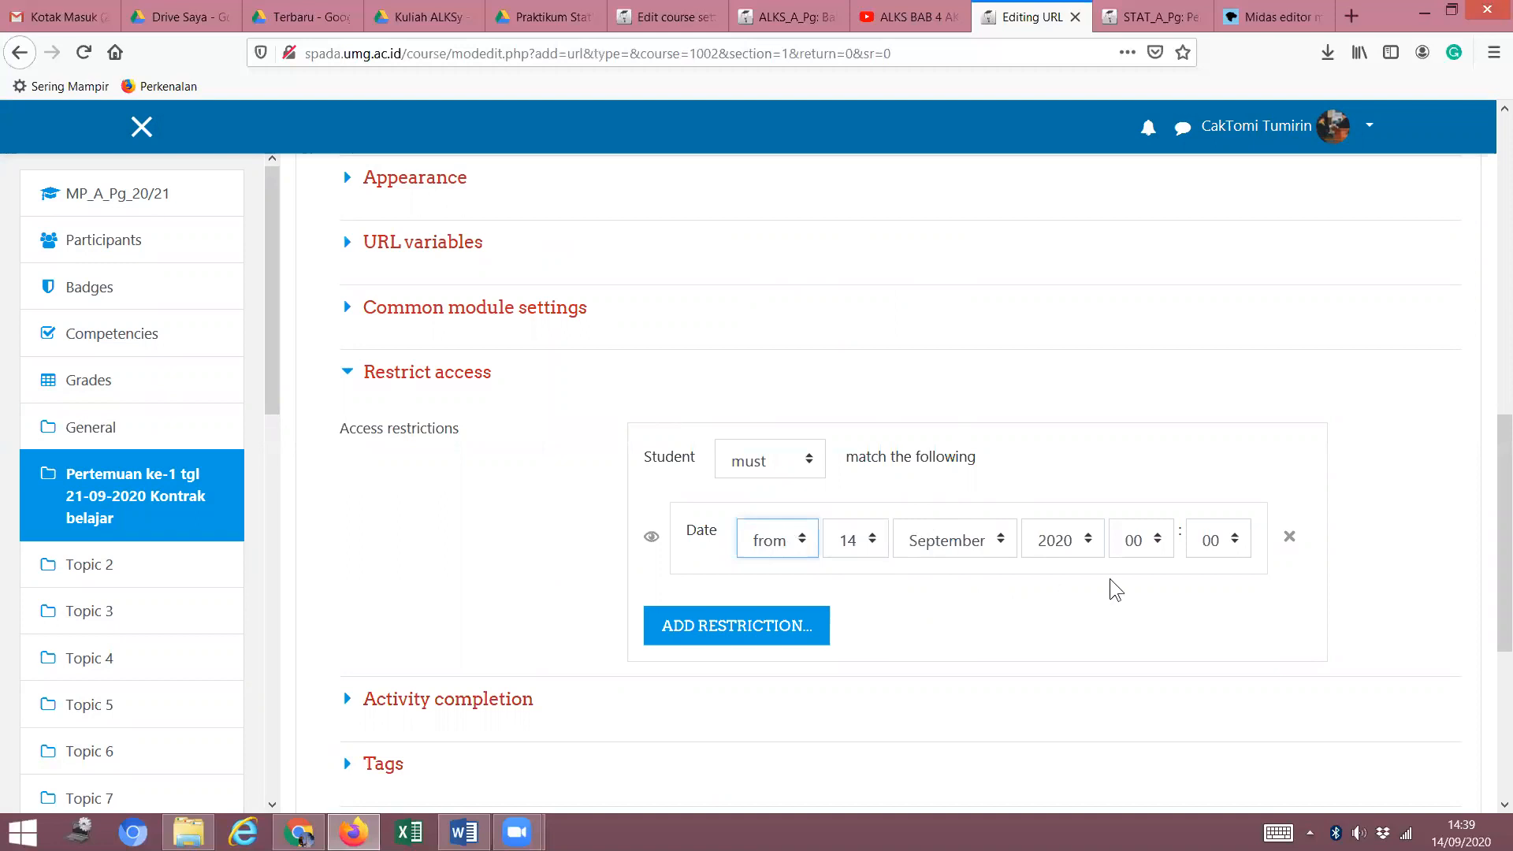
Add a second Date restriction with its day set to 17 September 2020.
{"action": "left_click", "coordinate": [786, 643]}
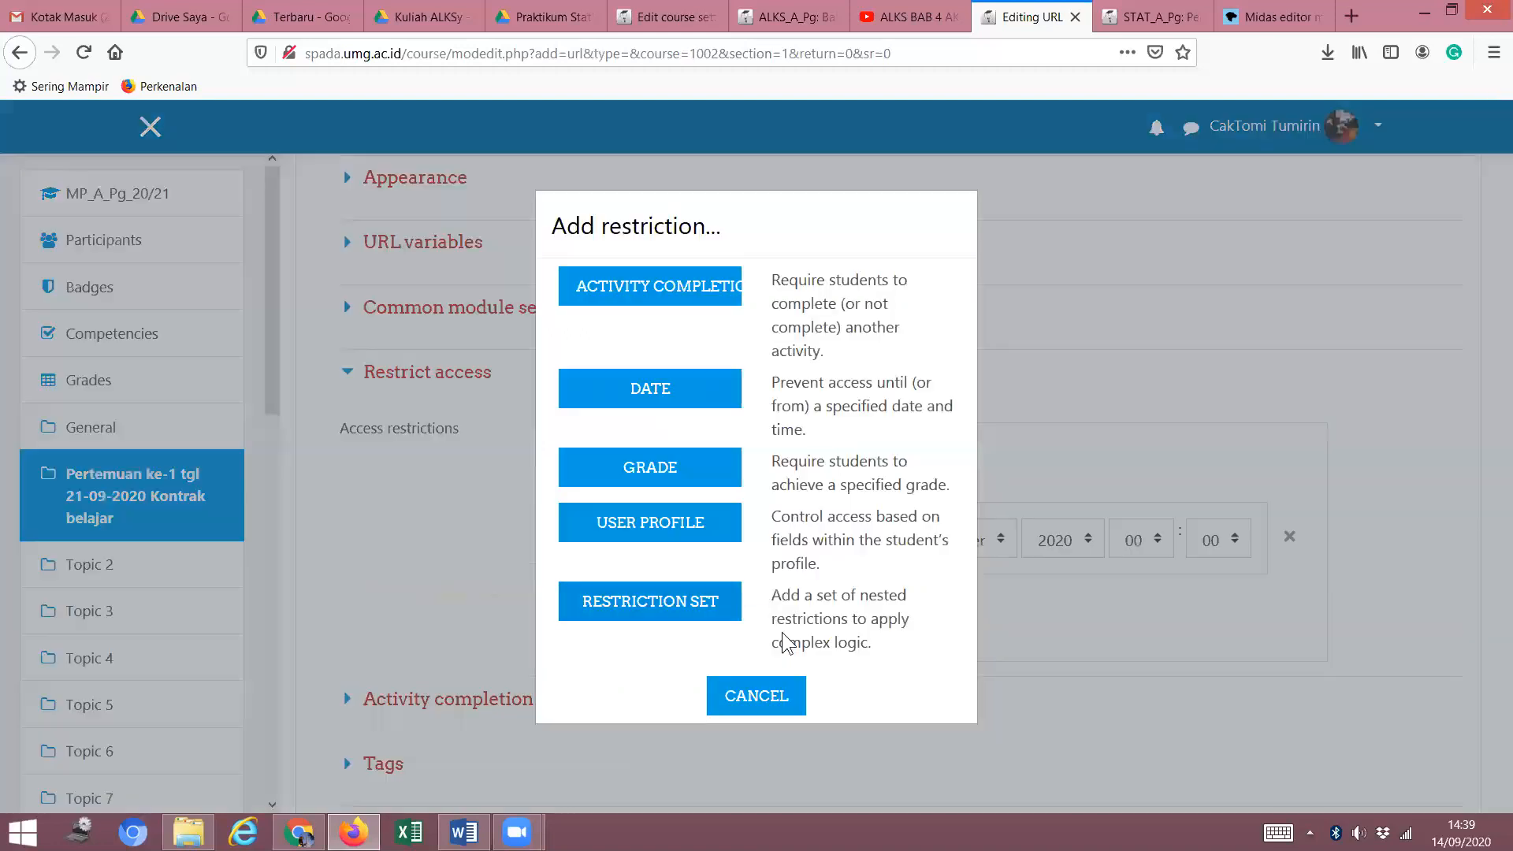
{"action": "left_click", "coordinate": [679, 401]}
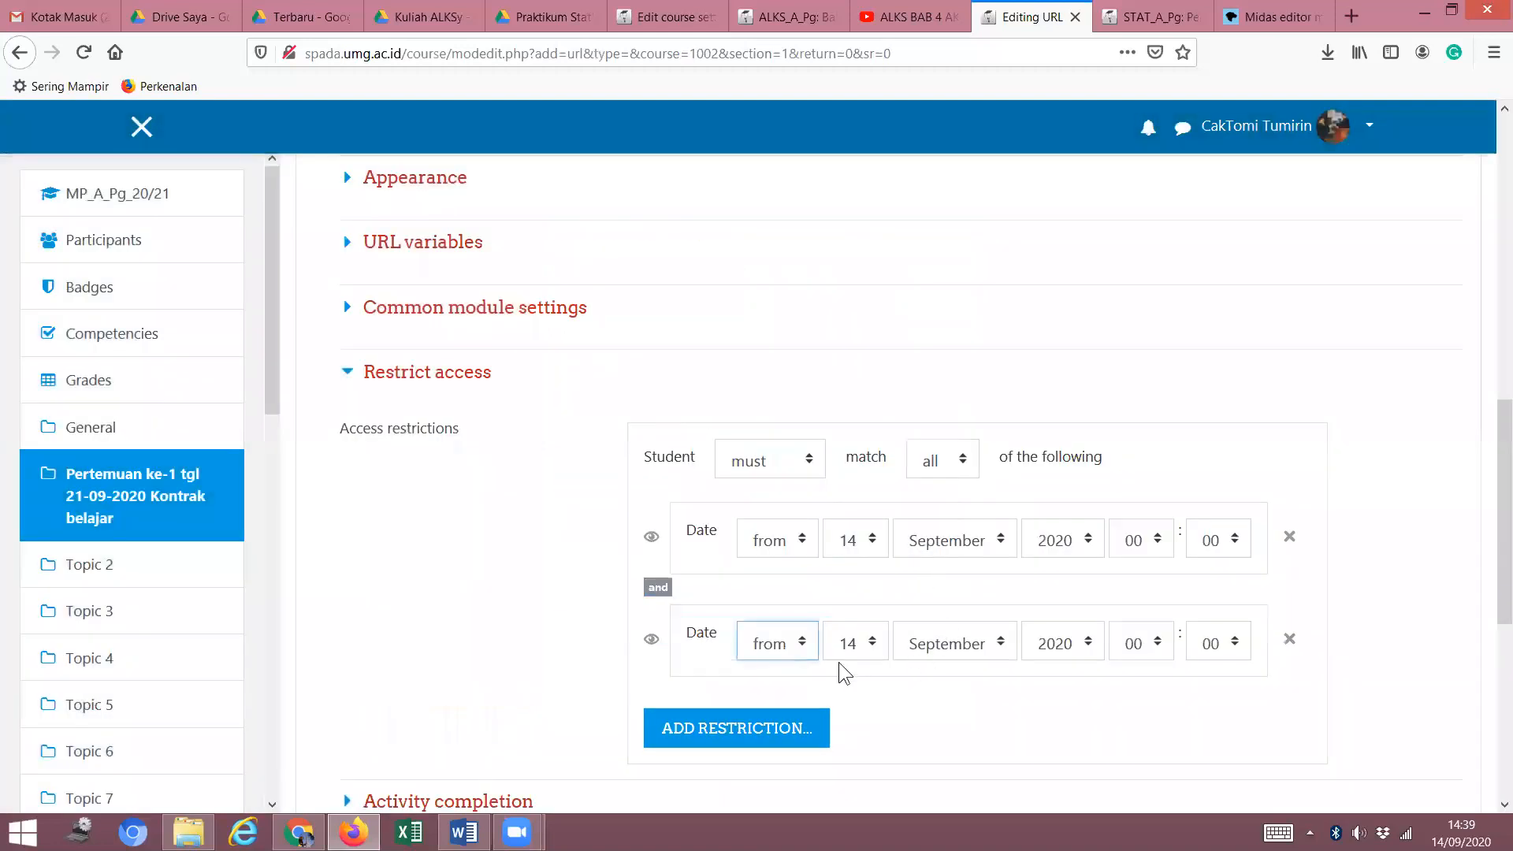
{"action": "left_click", "coordinate": [875, 645]}
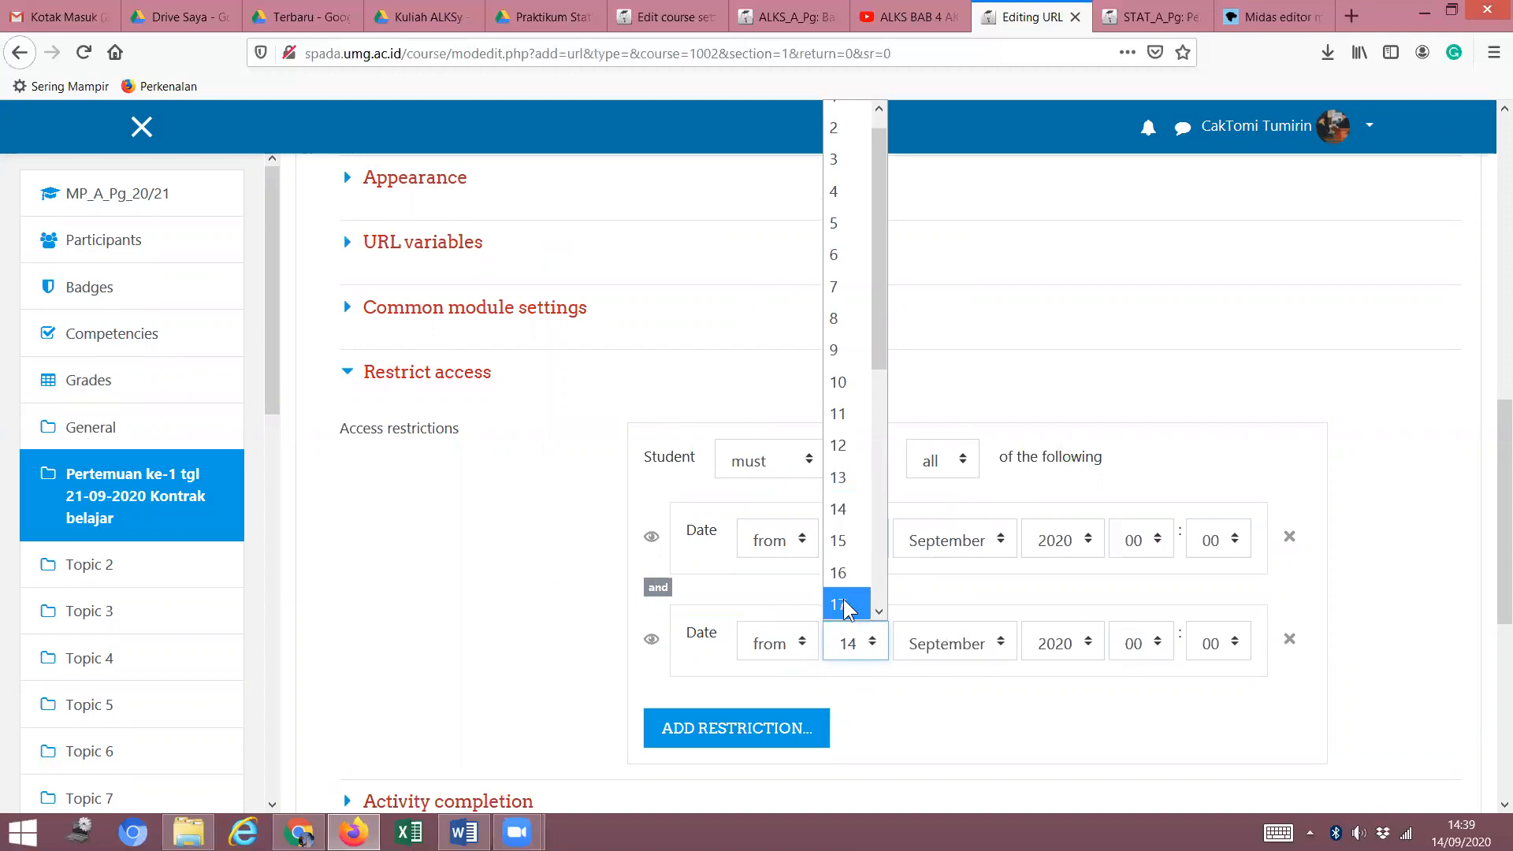
{"action": "left_click", "coordinate": [842, 603]}
{"action": "scroll", "coordinate": [957, 685], "scroll_direction": "down", "scroll_amount": 3}
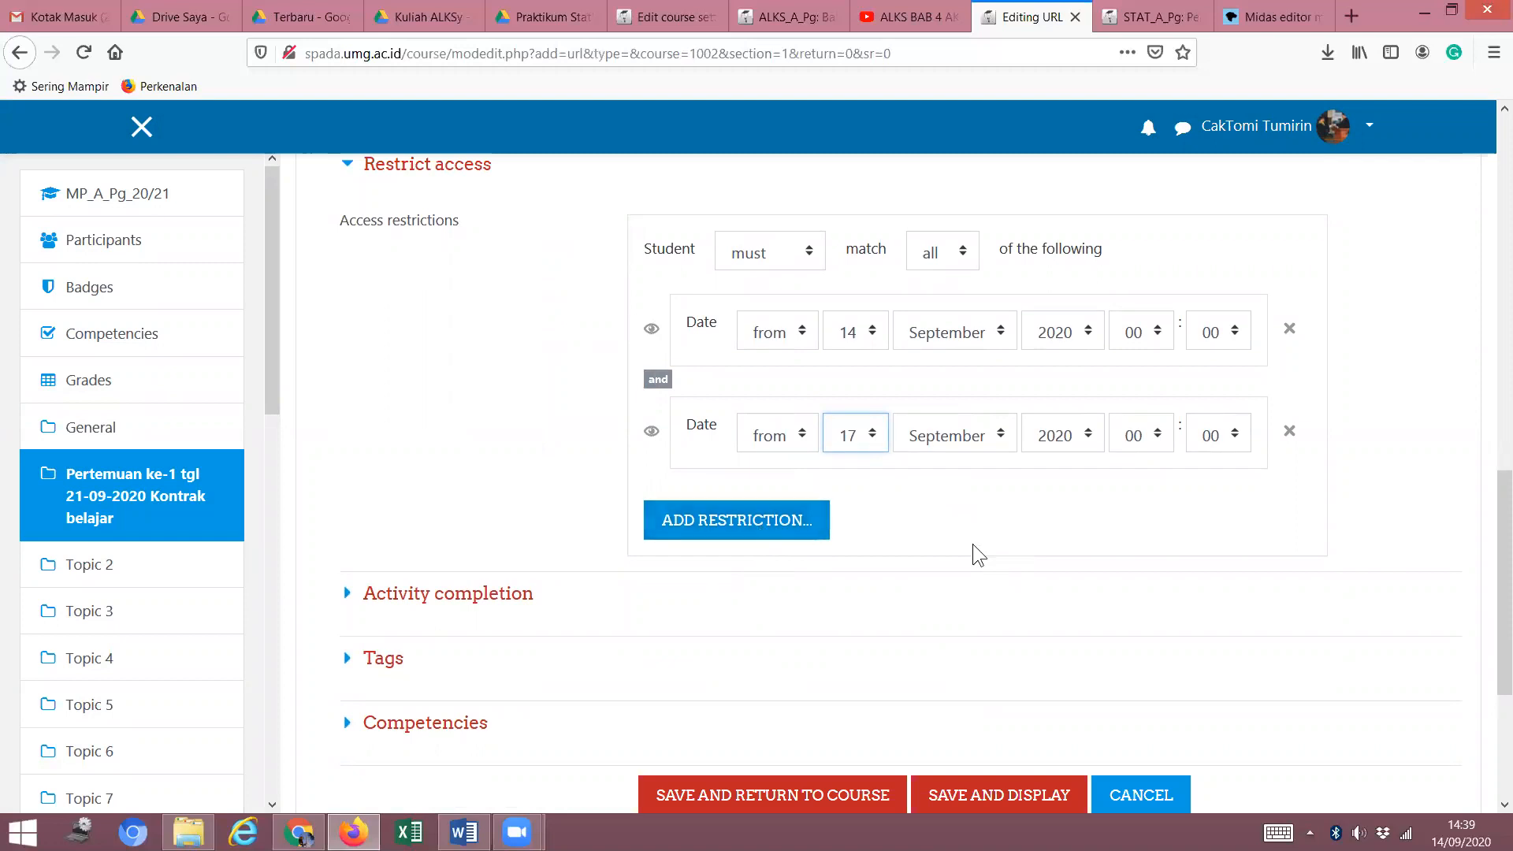
{"action": "left_click", "coordinate": [1079, 513]}
{"action": "scroll", "coordinate": [584, 470], "scroll_direction": "down", "scroll_amount": 4}
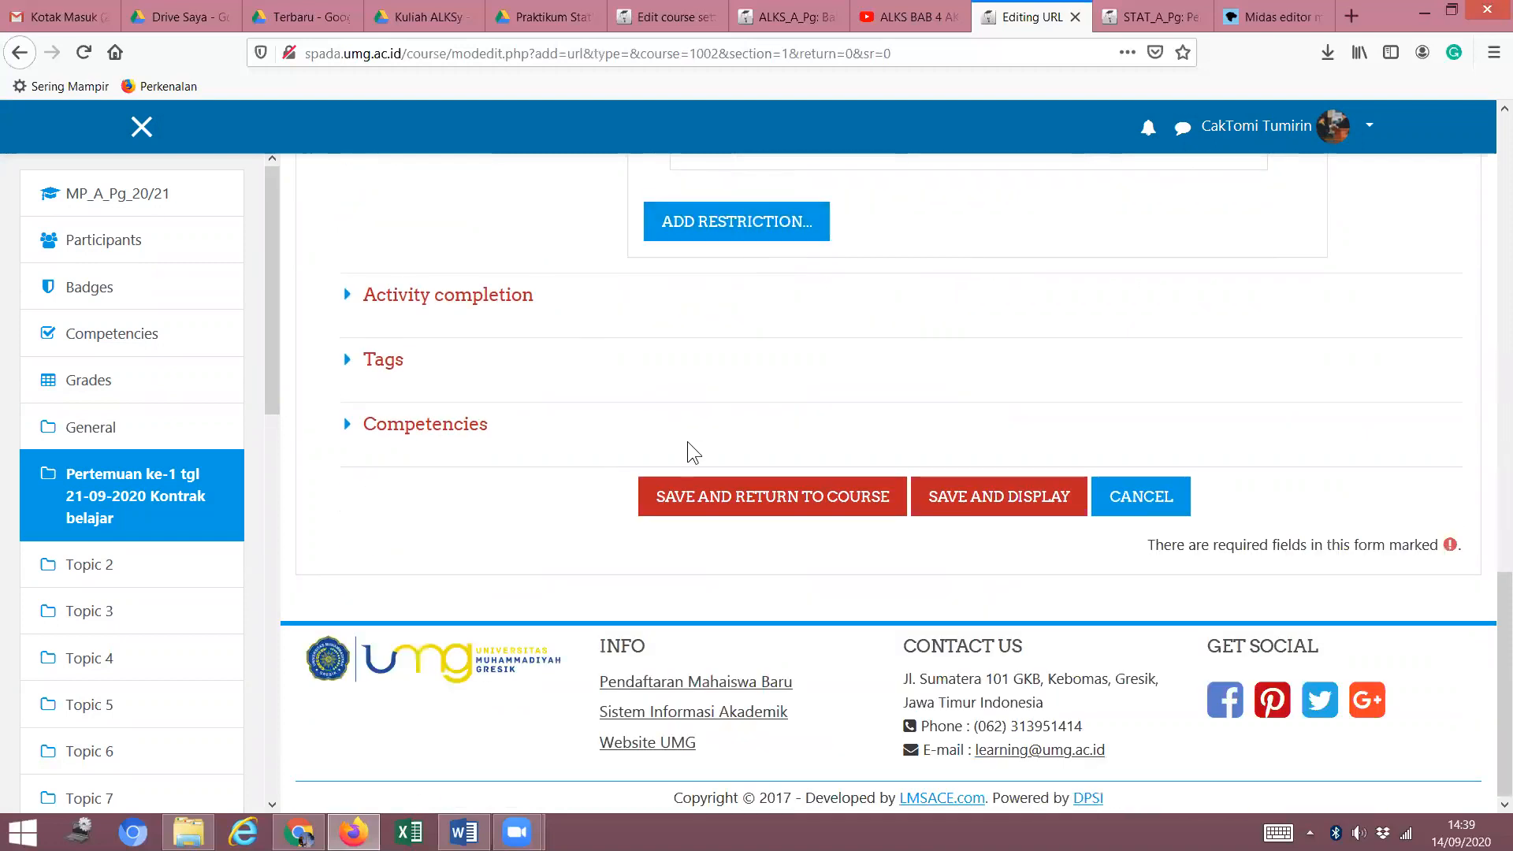
Set completion to 'Show activity as complete when conditions are met' with Require view, and save.
{"action": "left_click", "coordinate": [349, 298]}
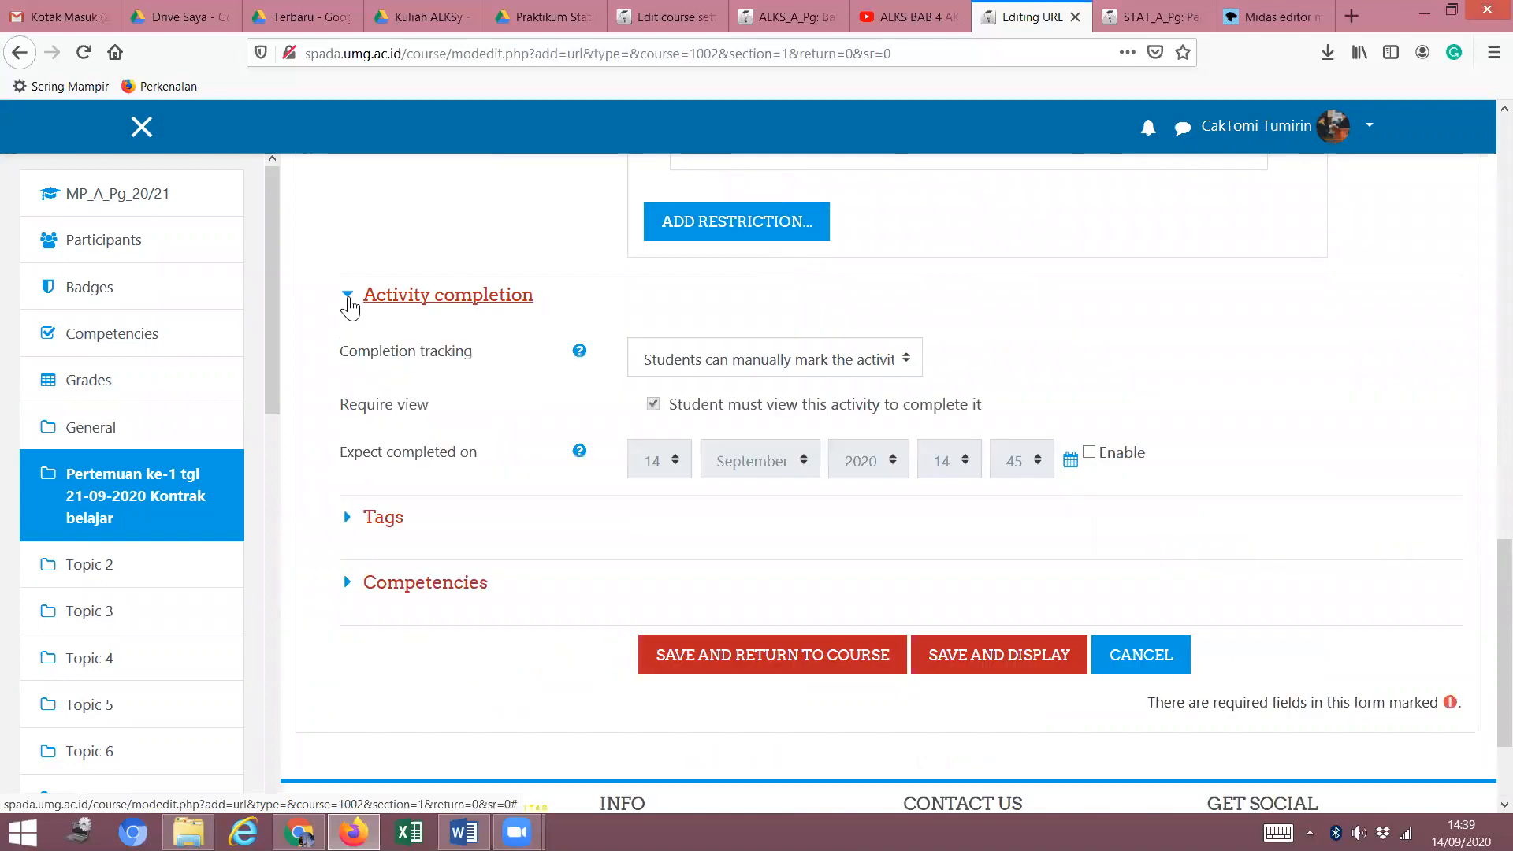
{"action": "left_click", "coordinate": [906, 359]}
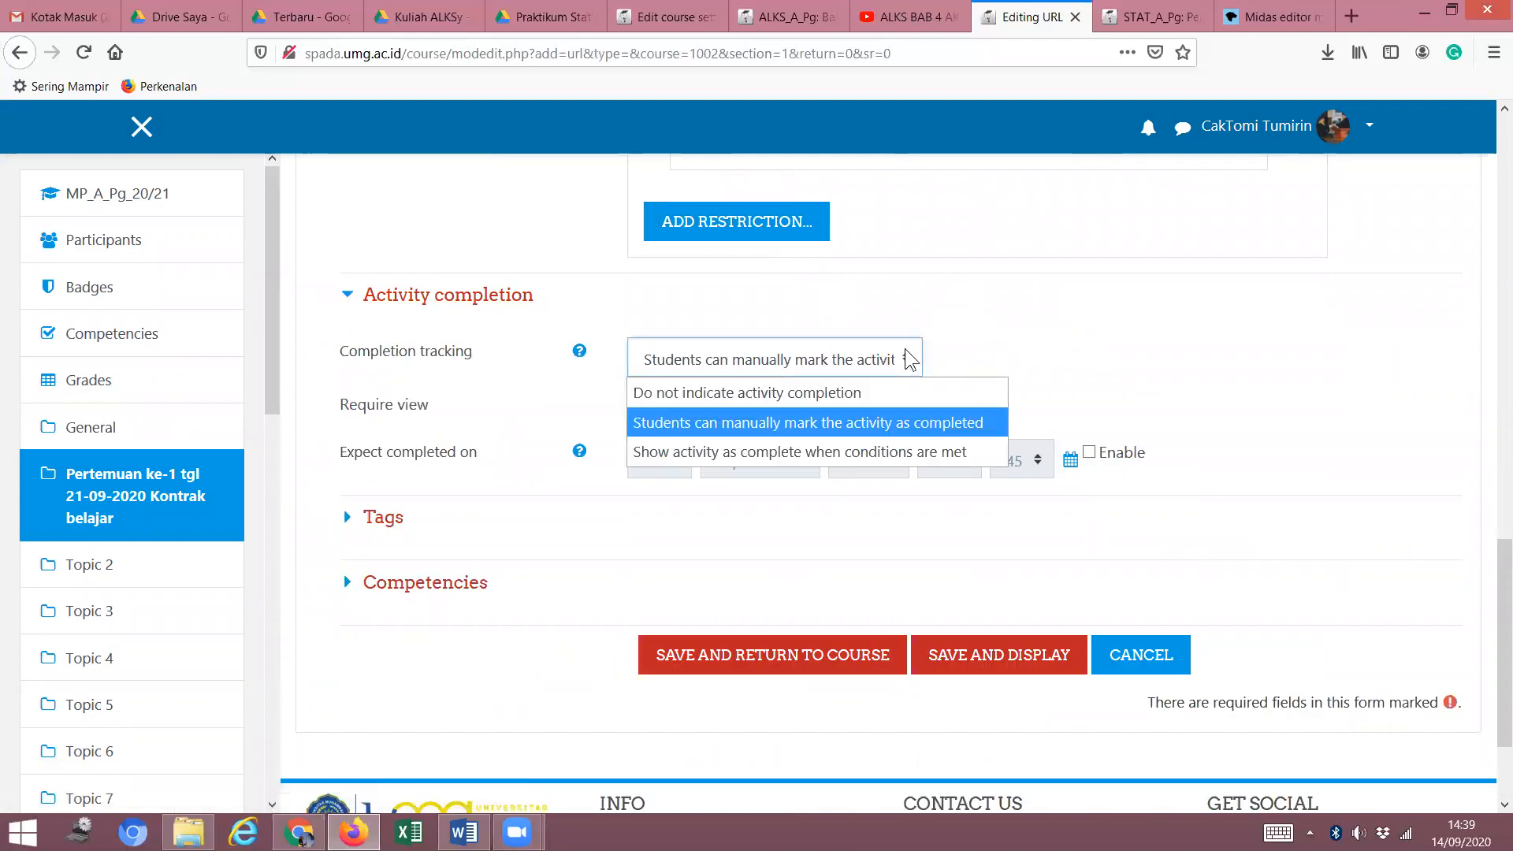
{"action": "left_click", "coordinate": [909, 450]}
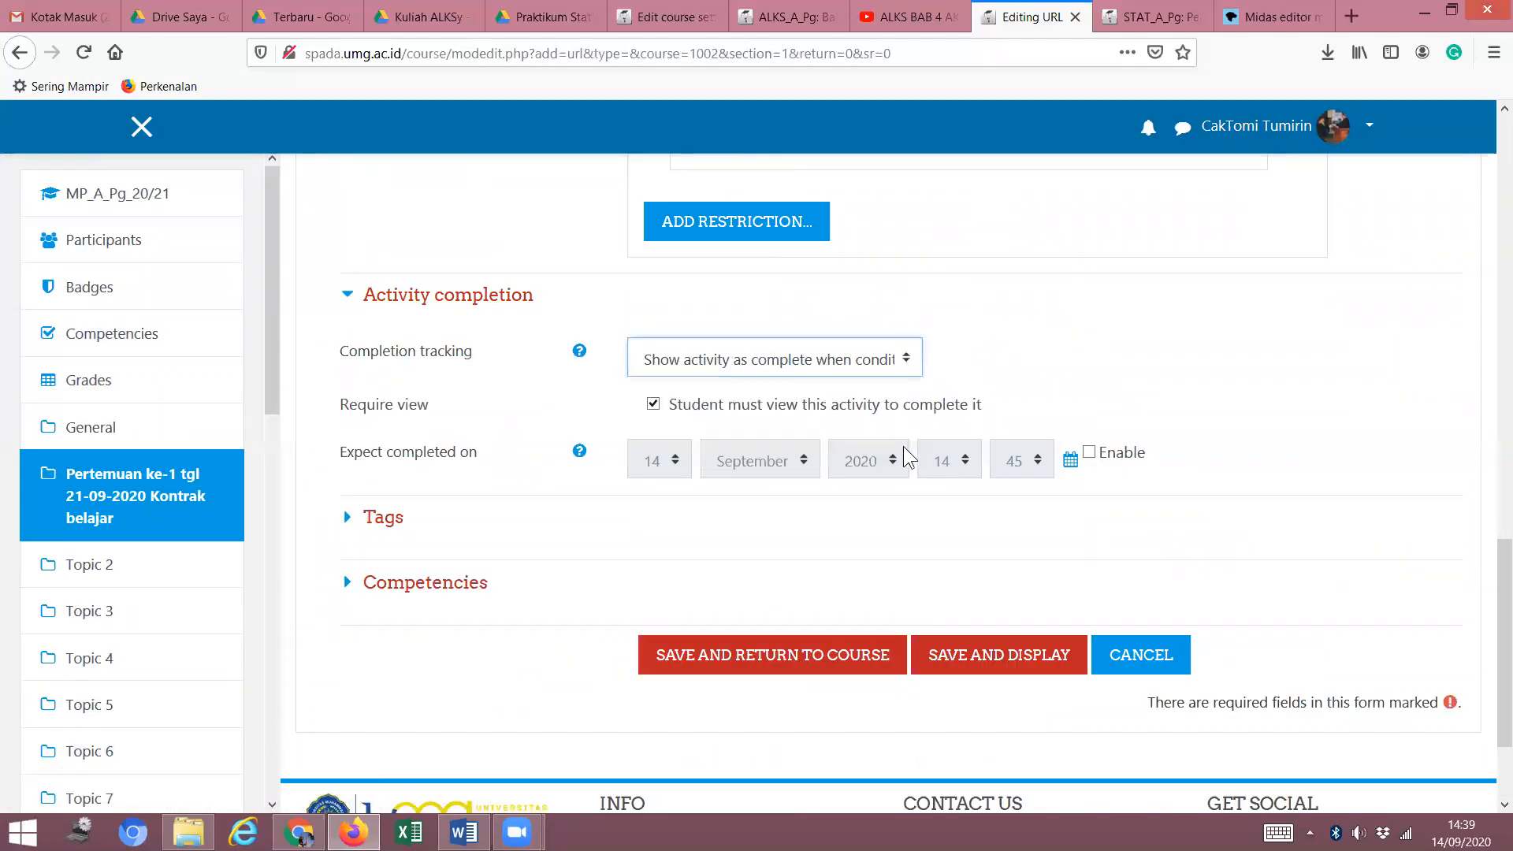
{"action": "left_click", "coordinate": [907, 356]}
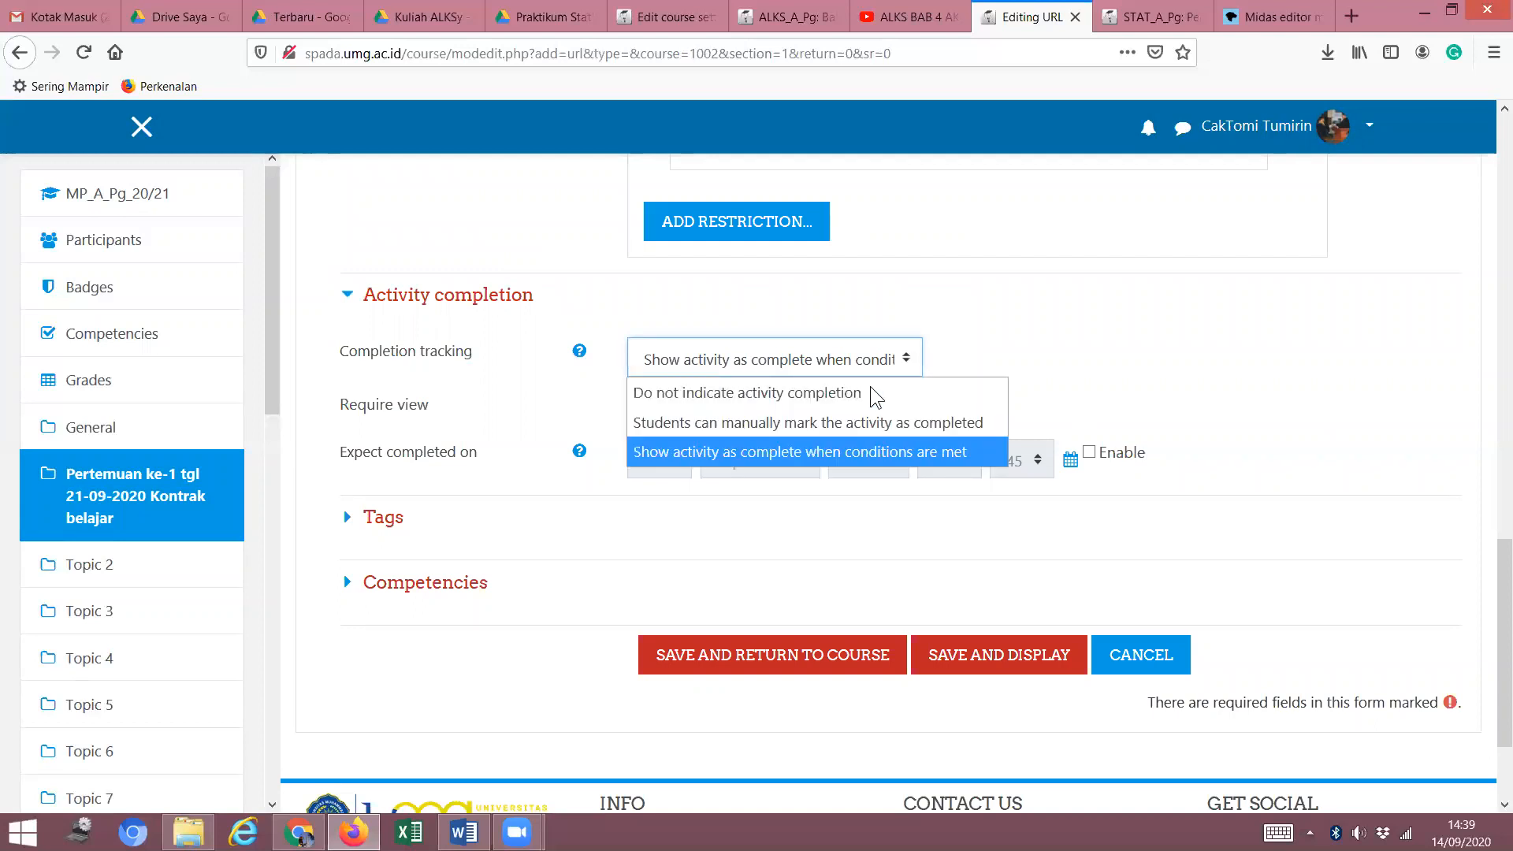
{"action": "left_click", "coordinate": [778, 446]}
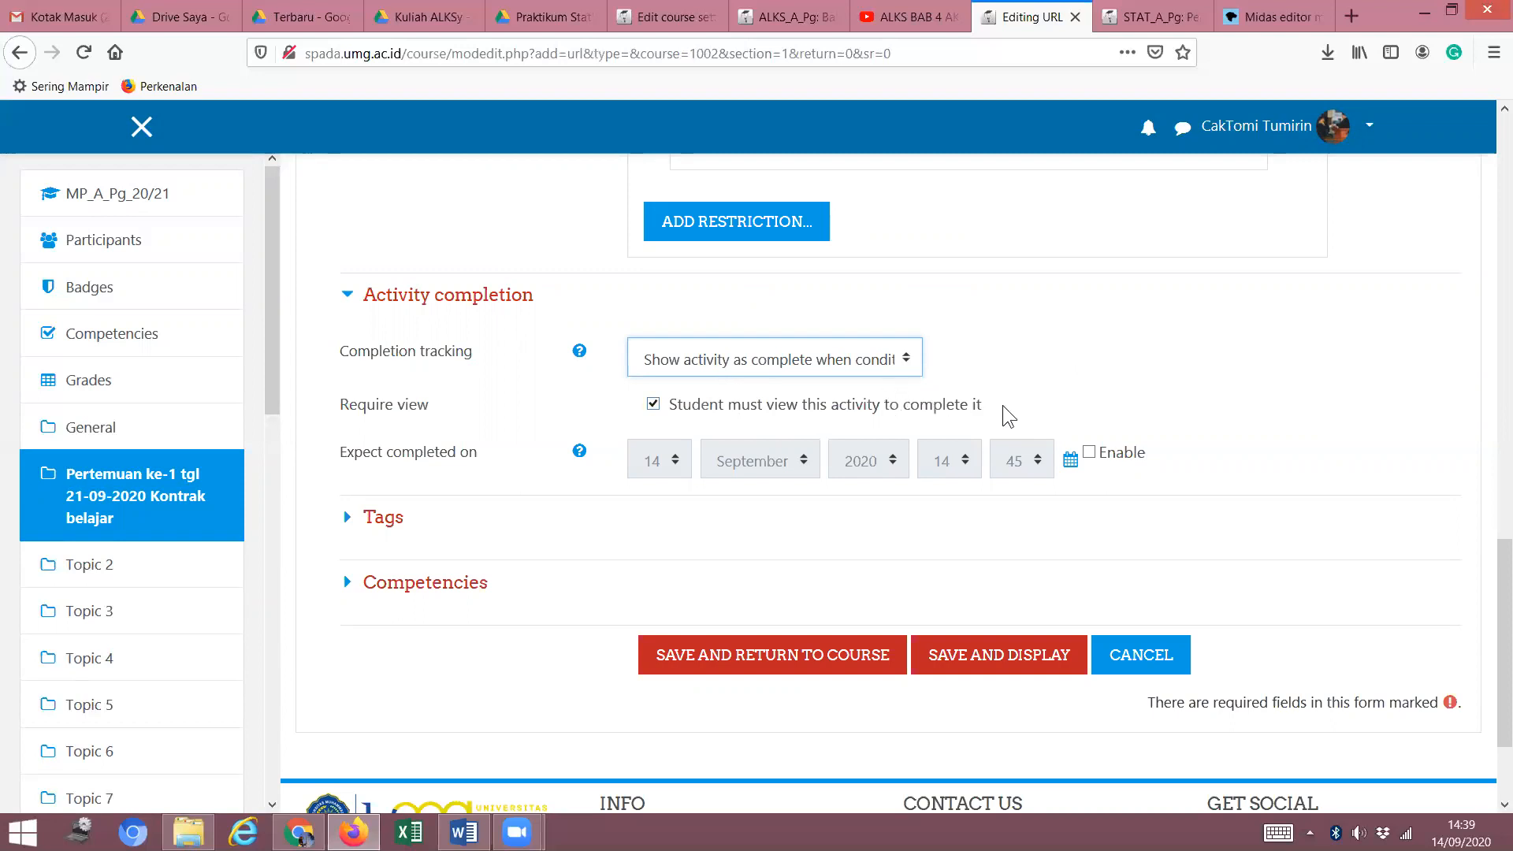
{"action": "left_click", "coordinate": [983, 655]}
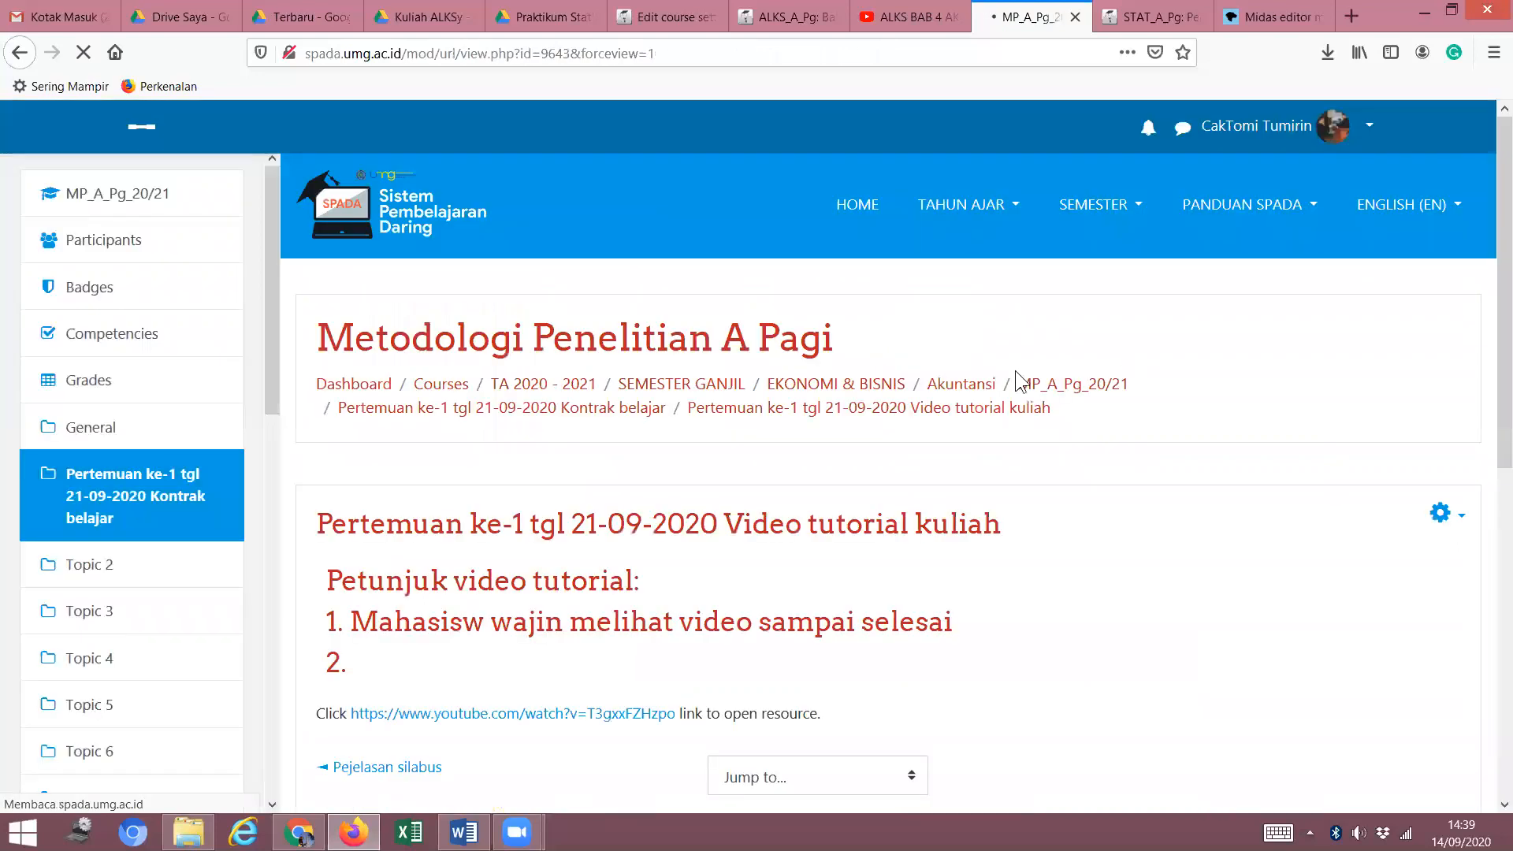
{"action": "scroll", "coordinate": [798, 441], "scroll_direction": "down", "scroll_amount": 3}
{"action": "scroll", "coordinate": [797, 471], "scroll_direction": "up", "scroll_amount": 3}
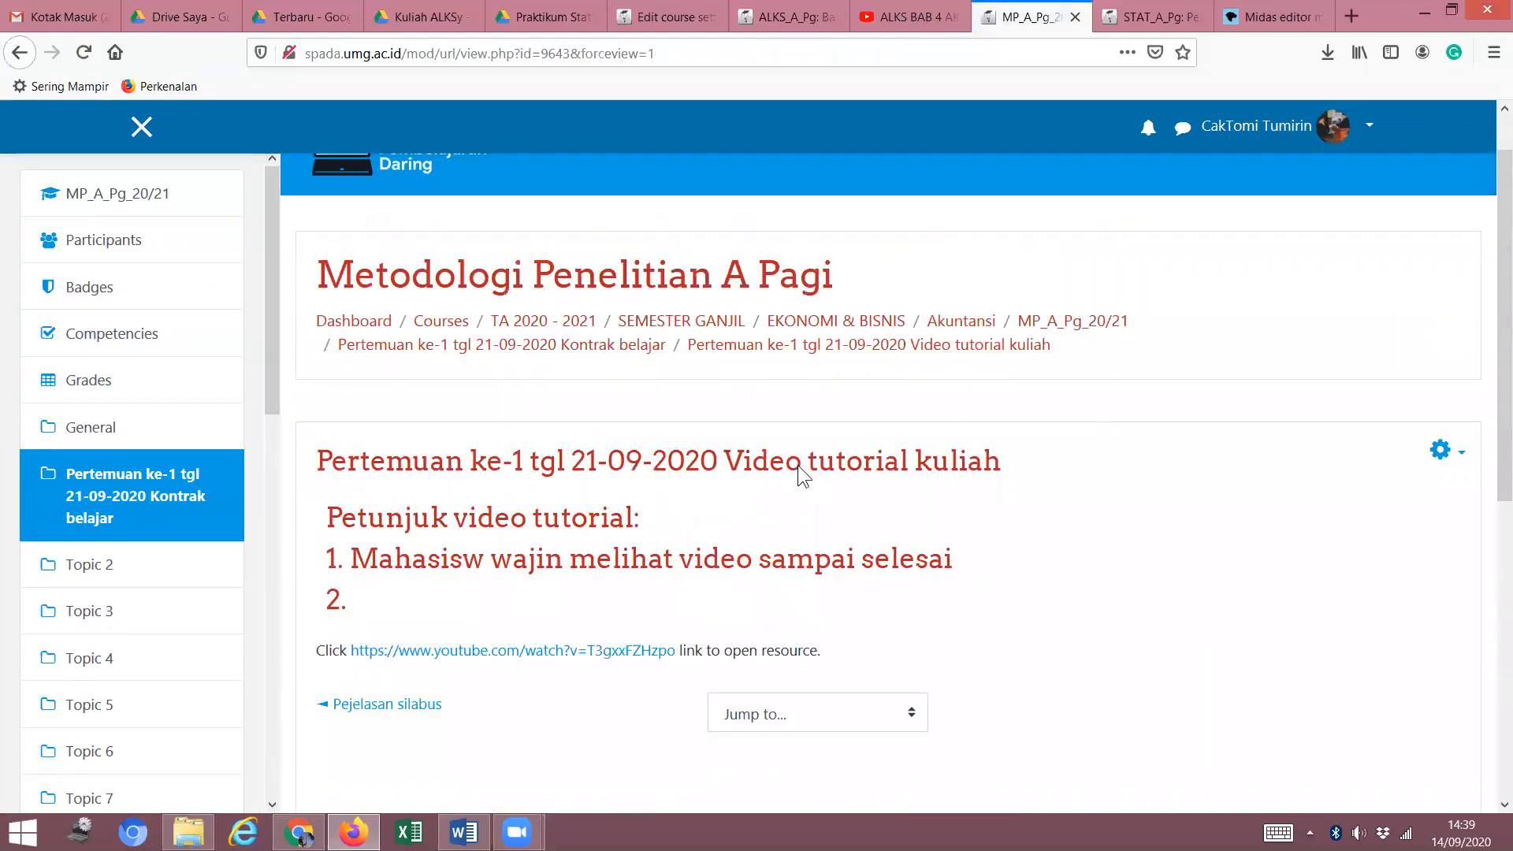
{"action": "scroll", "coordinate": [798, 465], "scroll_direction": "down", "scroll_amount": 3}
{"action": "scroll", "coordinate": [802, 464], "scroll_direction": "up", "scroll_amount": 3}
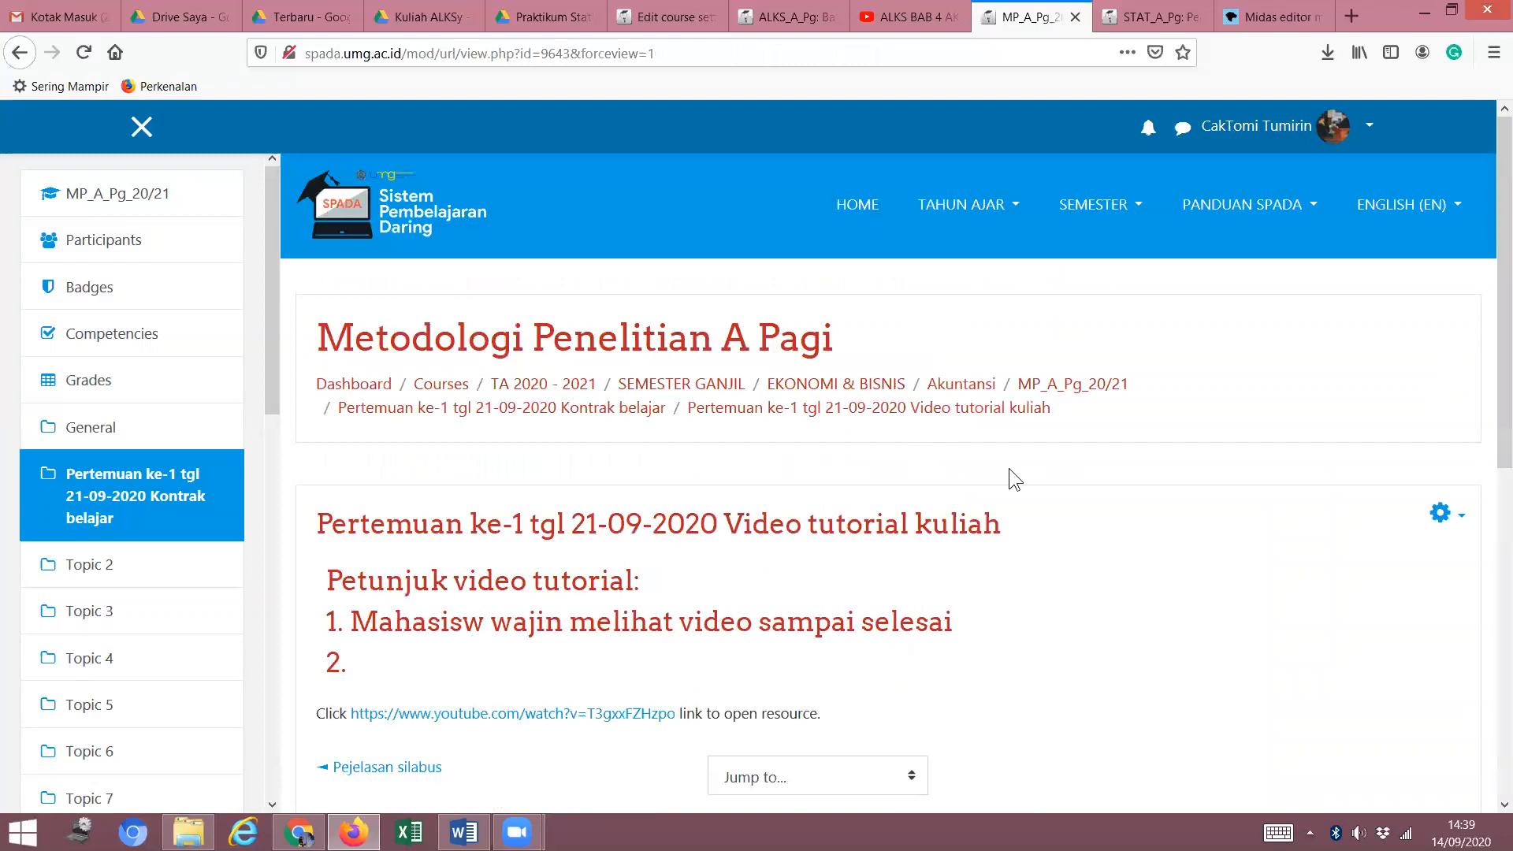
{"action": "scroll", "coordinate": [1051, 504], "scroll_direction": "down", "scroll_amount": 1}
{"action": "scroll", "coordinate": [1051, 505], "scroll_direction": "up", "scroll_amount": 1}
{"action": "left_click", "coordinate": [540, 410]}
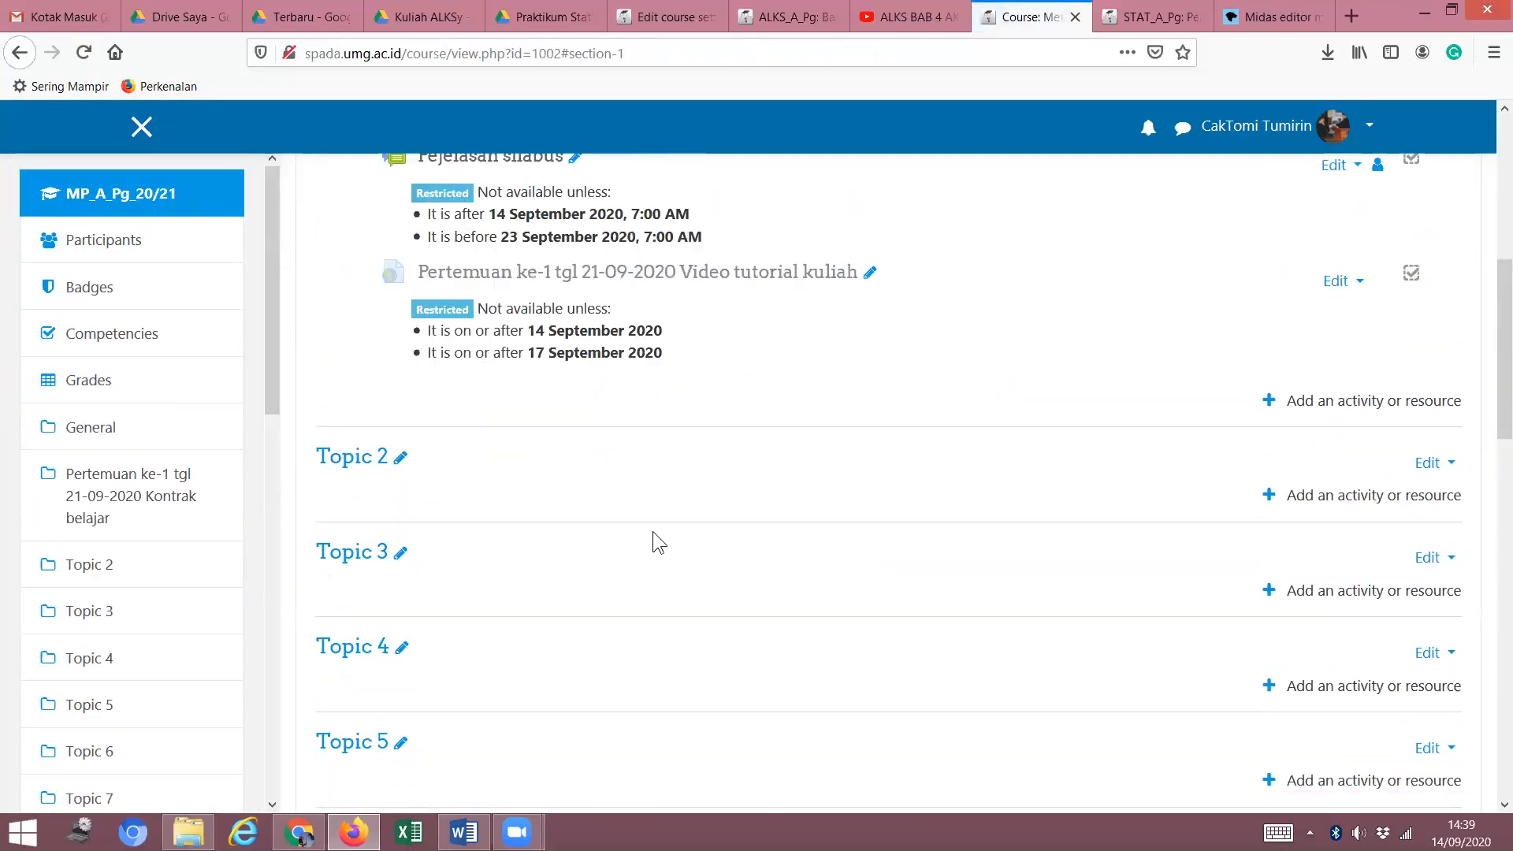
{"action": "scroll", "coordinate": [734, 523], "scroll_direction": "up", "scroll_amount": 6}
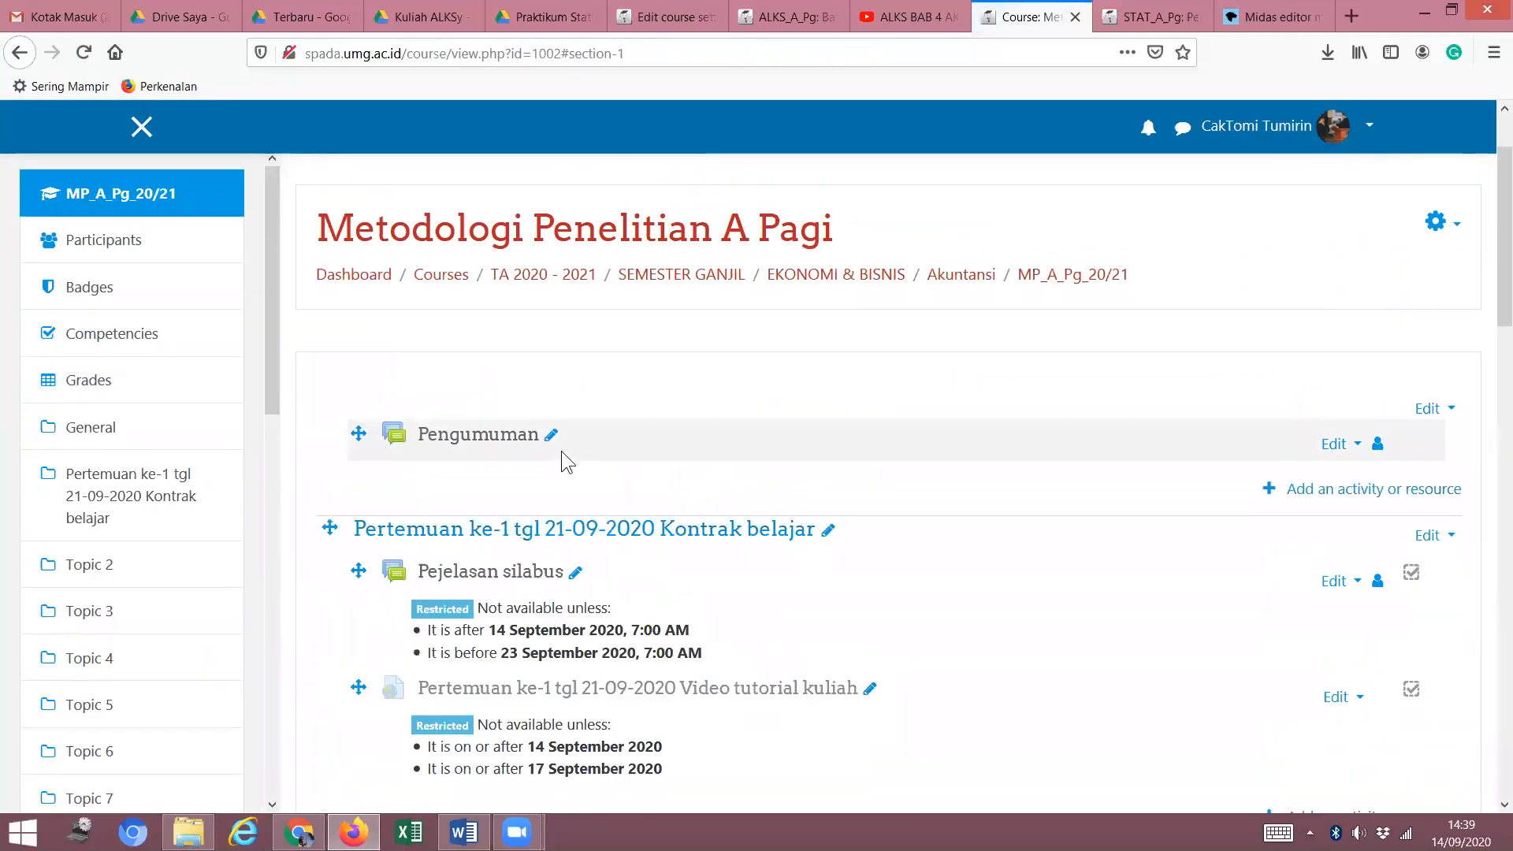
{"action": "scroll", "coordinate": [716, 540], "scroll_direction": "down", "scroll_amount": 1}
{"action": "scroll", "coordinate": [669, 568], "scroll_direction": "down", "scroll_amount": 2}
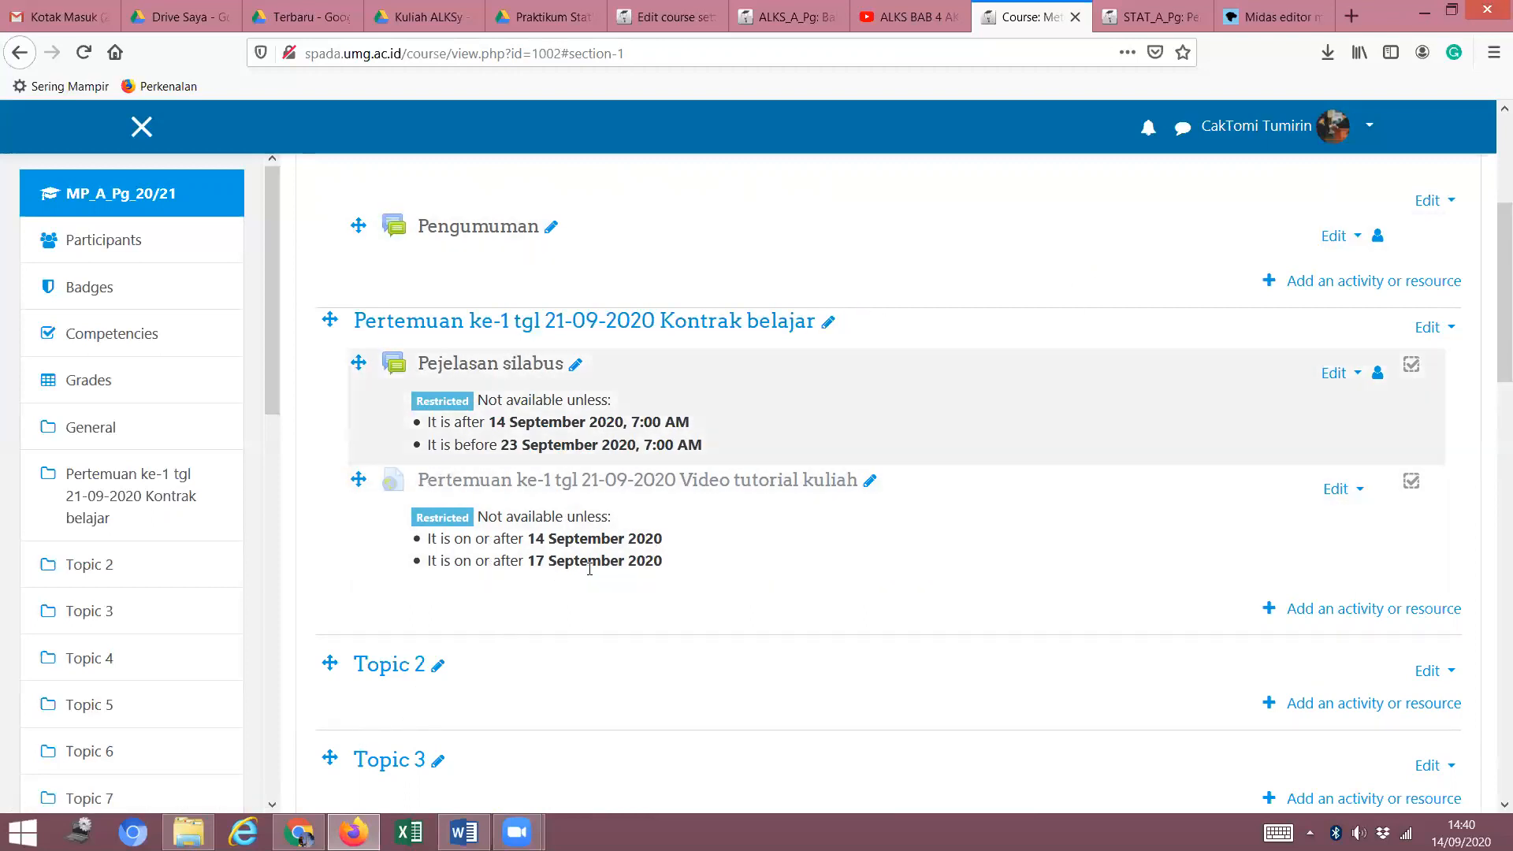
Open the Akuntansi Lembaga Keuangan Syariah A Pagi course in Chrome and return to the normal role.
{"action": "left_click", "coordinate": [297, 832]}
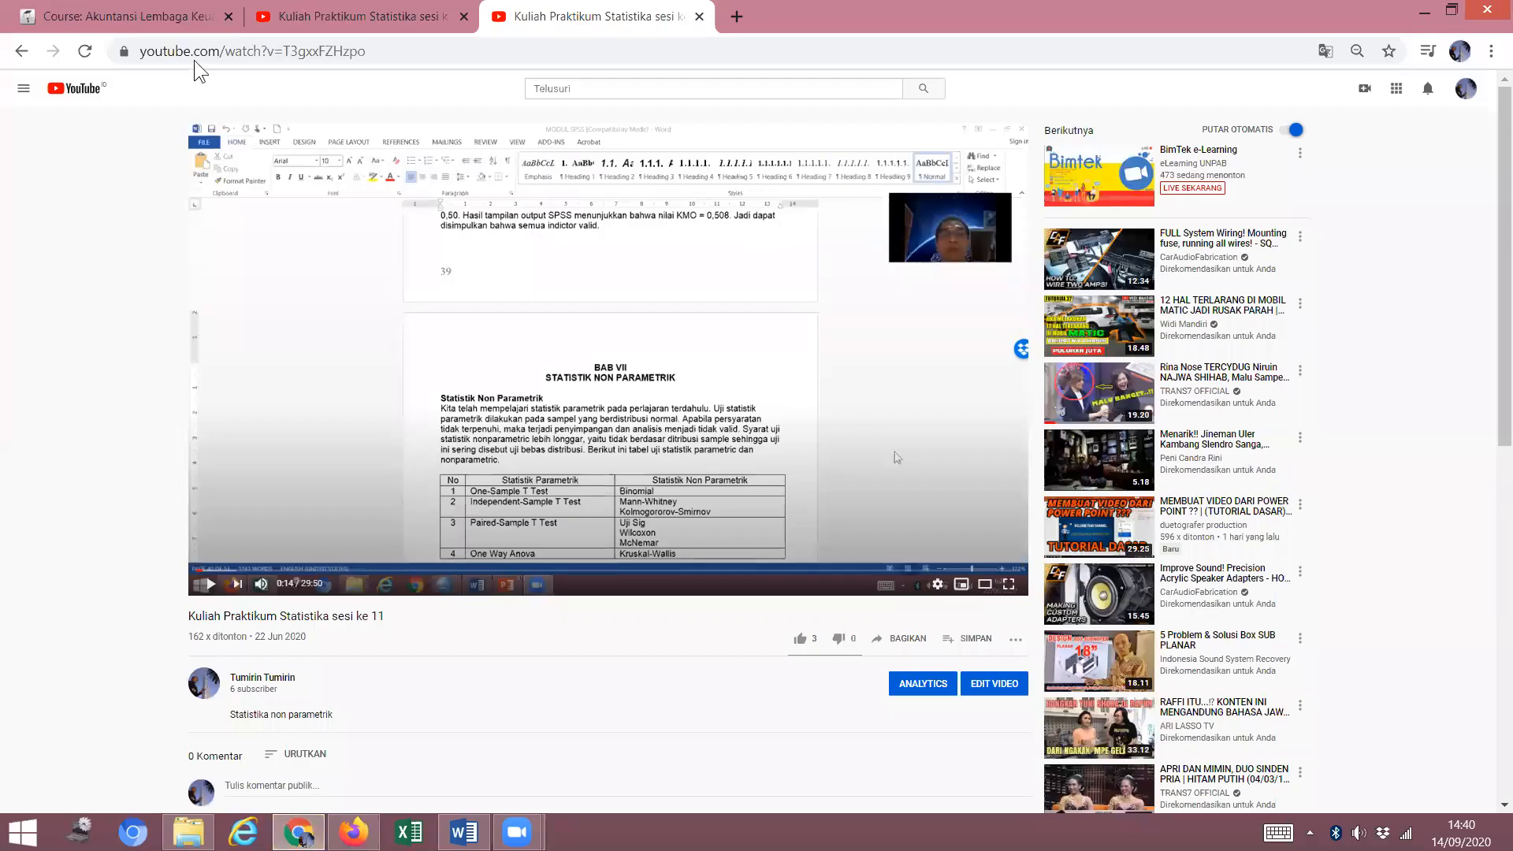
{"action": "left_click", "coordinate": [135, 17]}
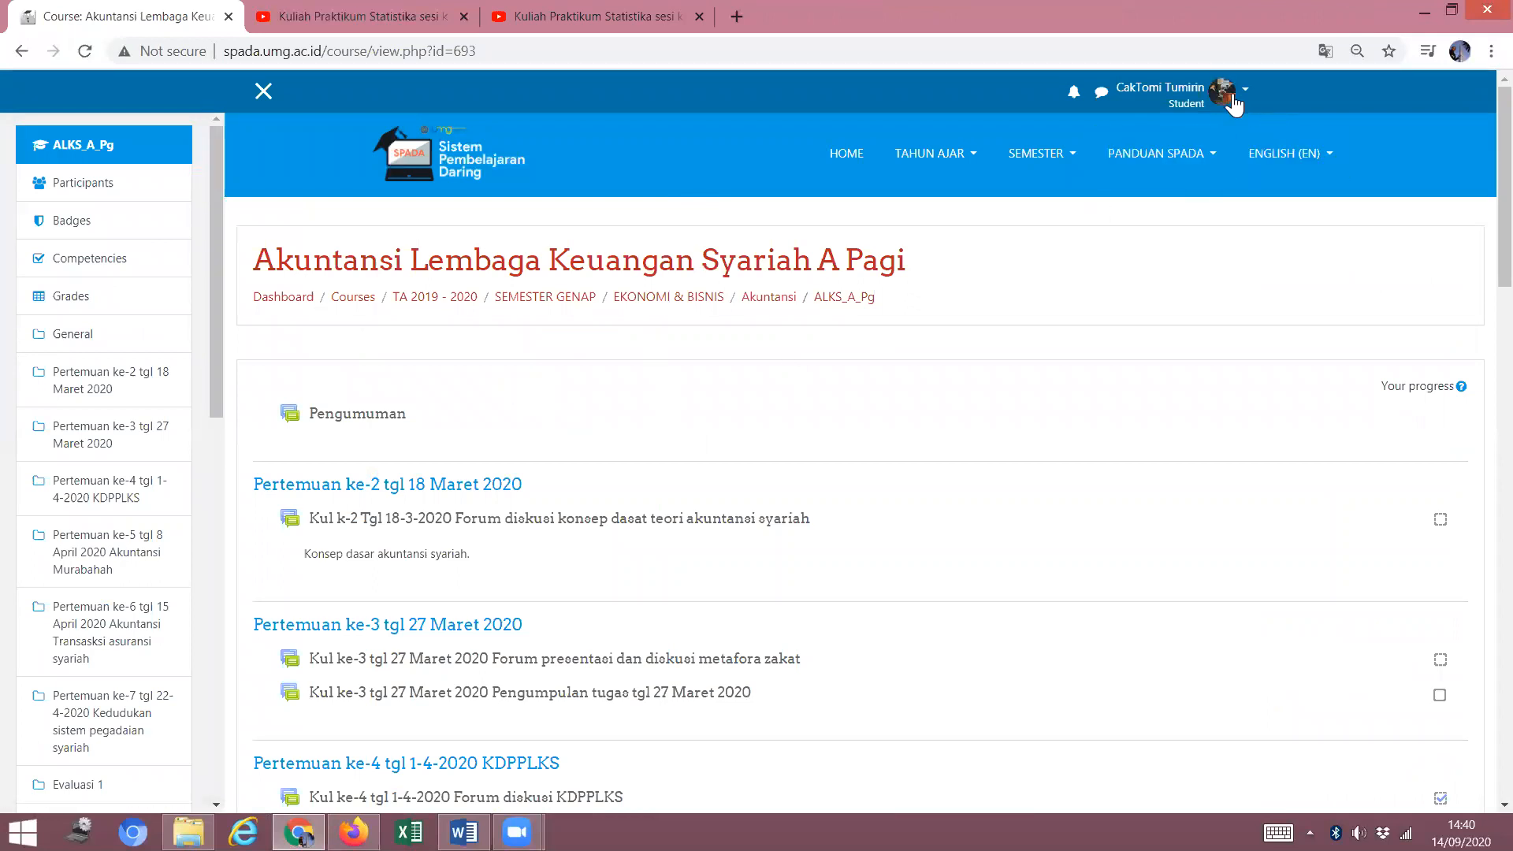
{"action": "left_click", "coordinate": [1240, 95]}
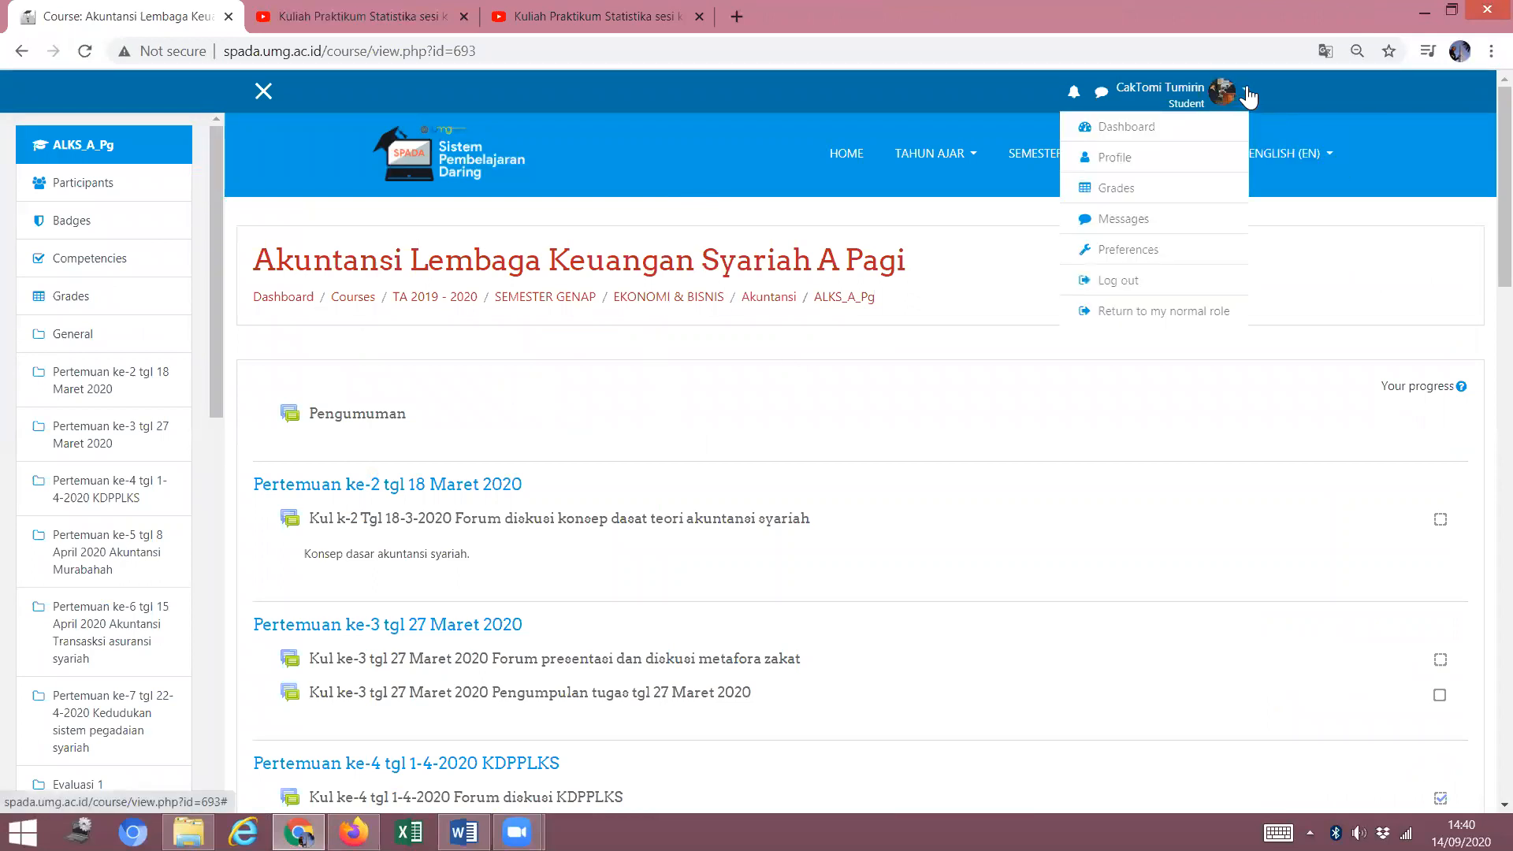
{"action": "left_click", "coordinate": [1158, 315]}
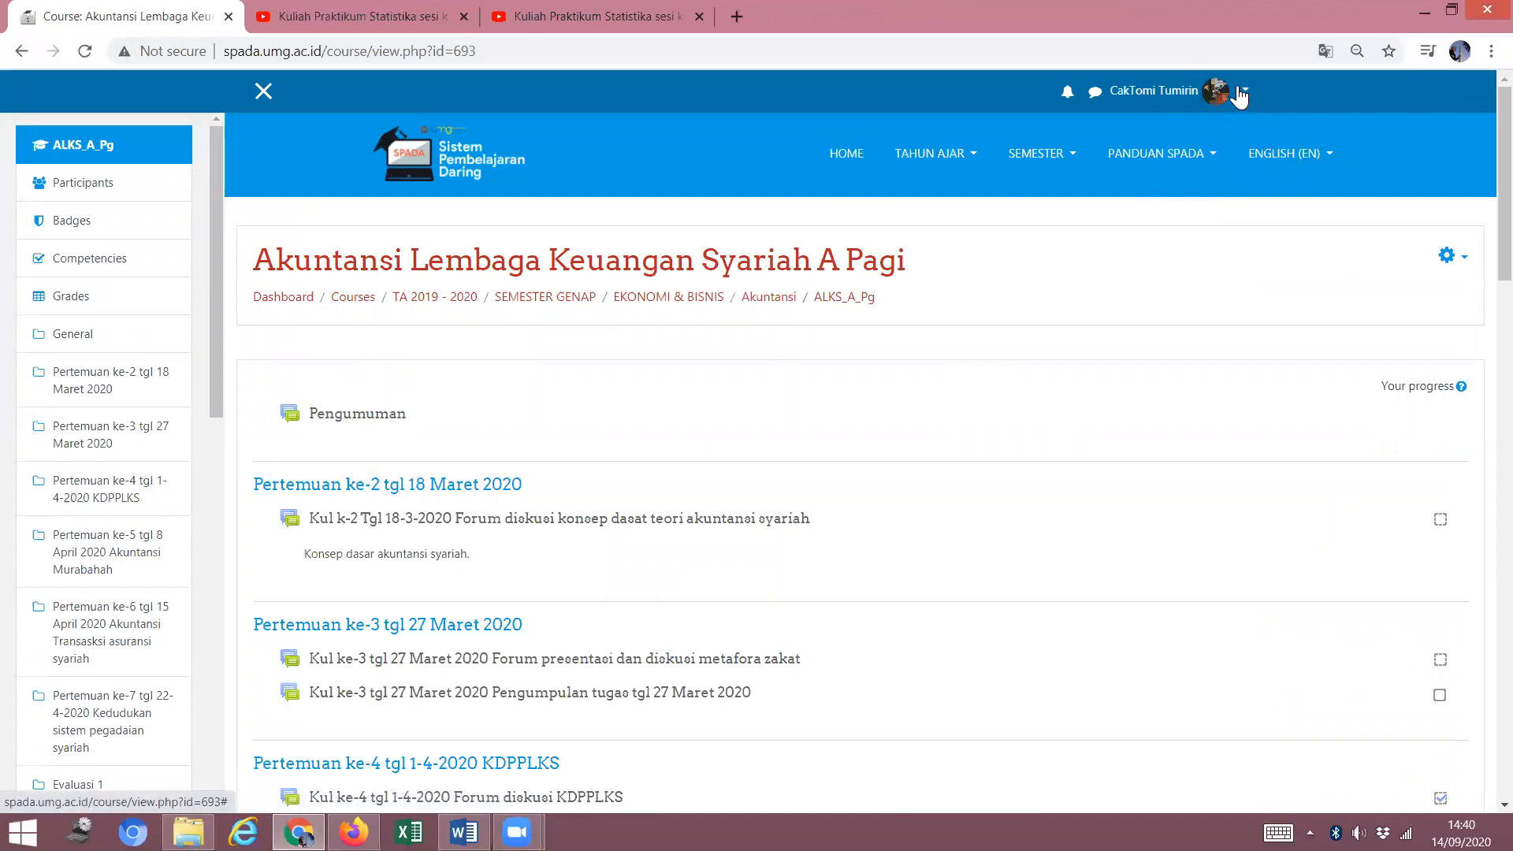
Switch the course view to the Student role and review the page.
{"action": "left_click", "coordinate": [1245, 93]}
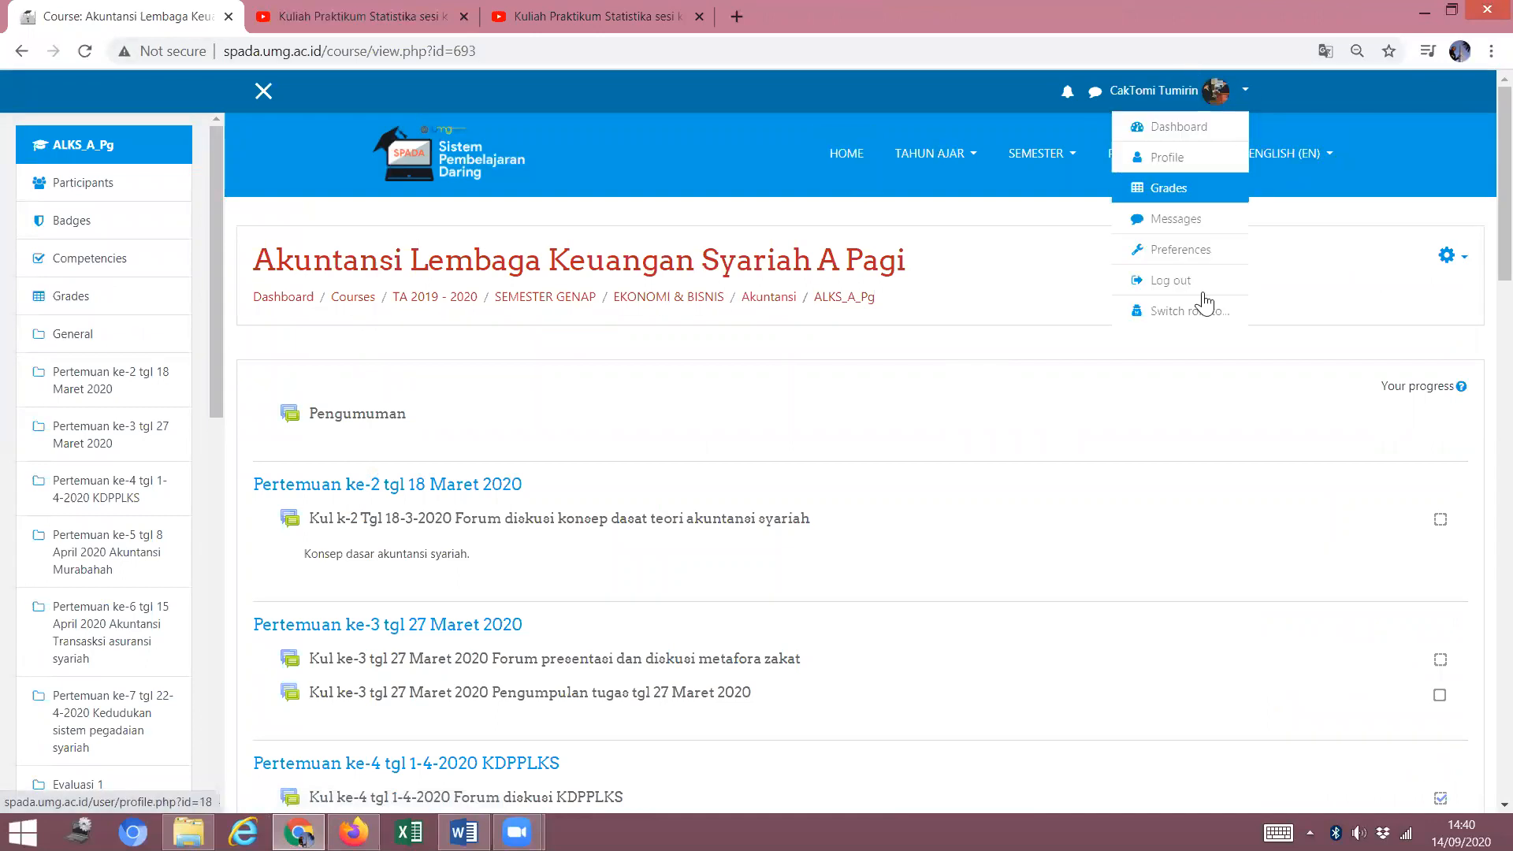
{"action": "left_click", "coordinate": [1203, 311]}
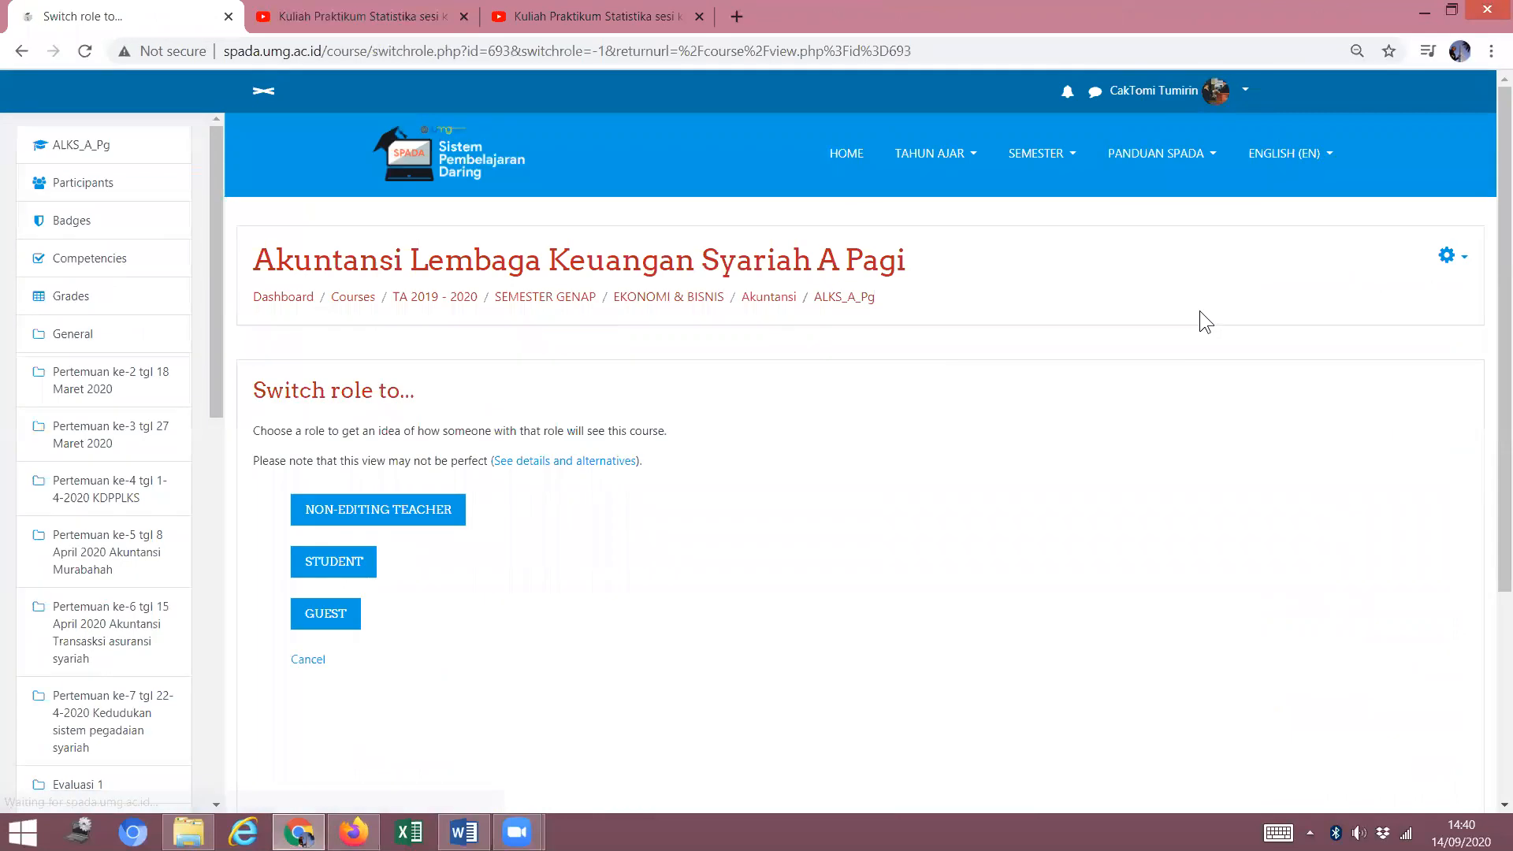
{"action": "left_click", "coordinate": [345, 564]}
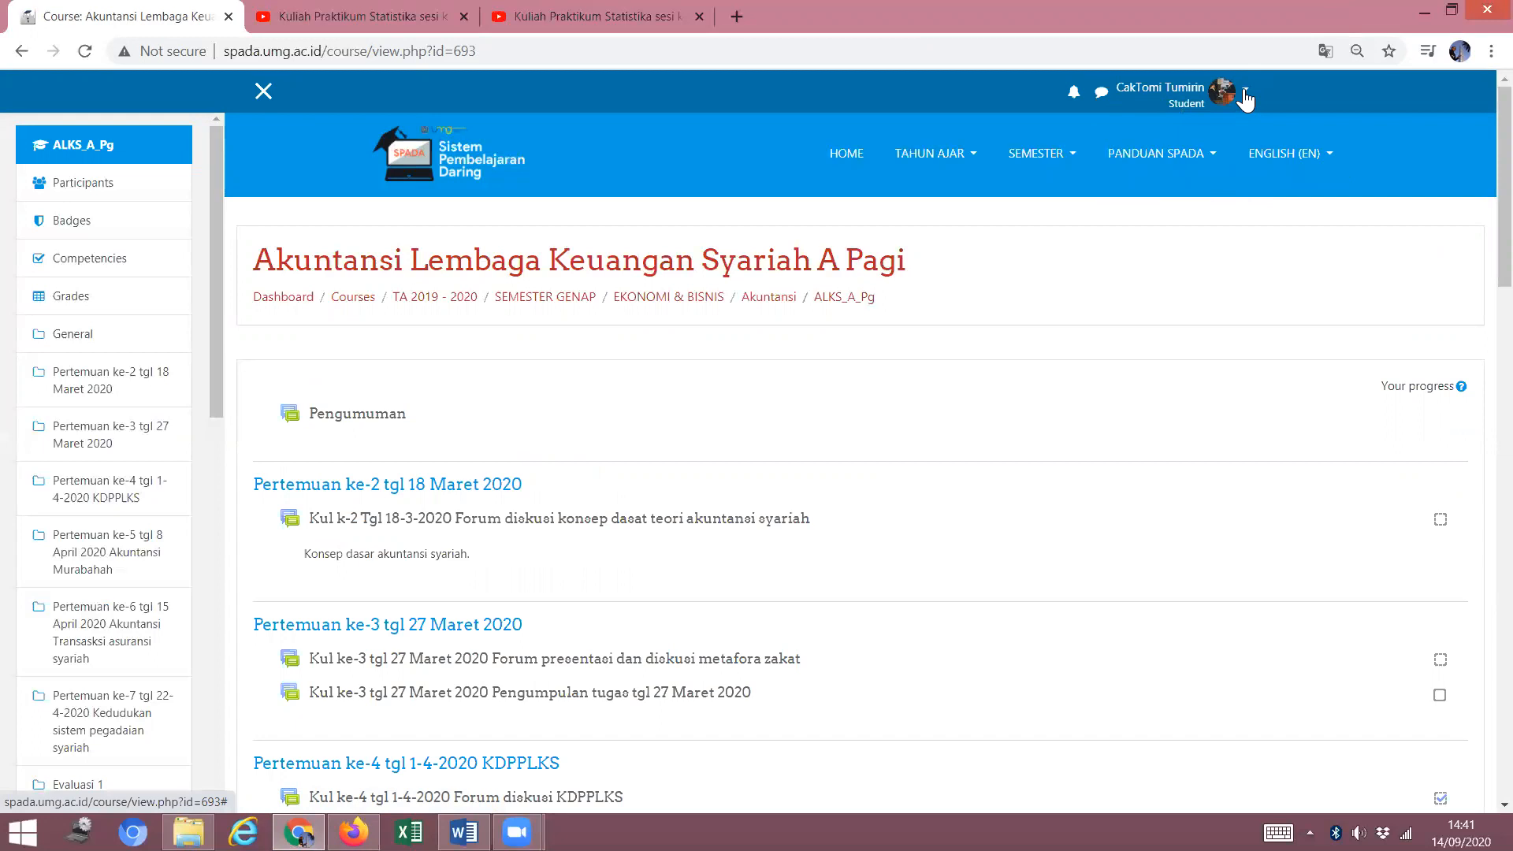
{"action": "scroll", "coordinate": [882, 457], "scroll_direction": "down", "scroll_amount": 2}
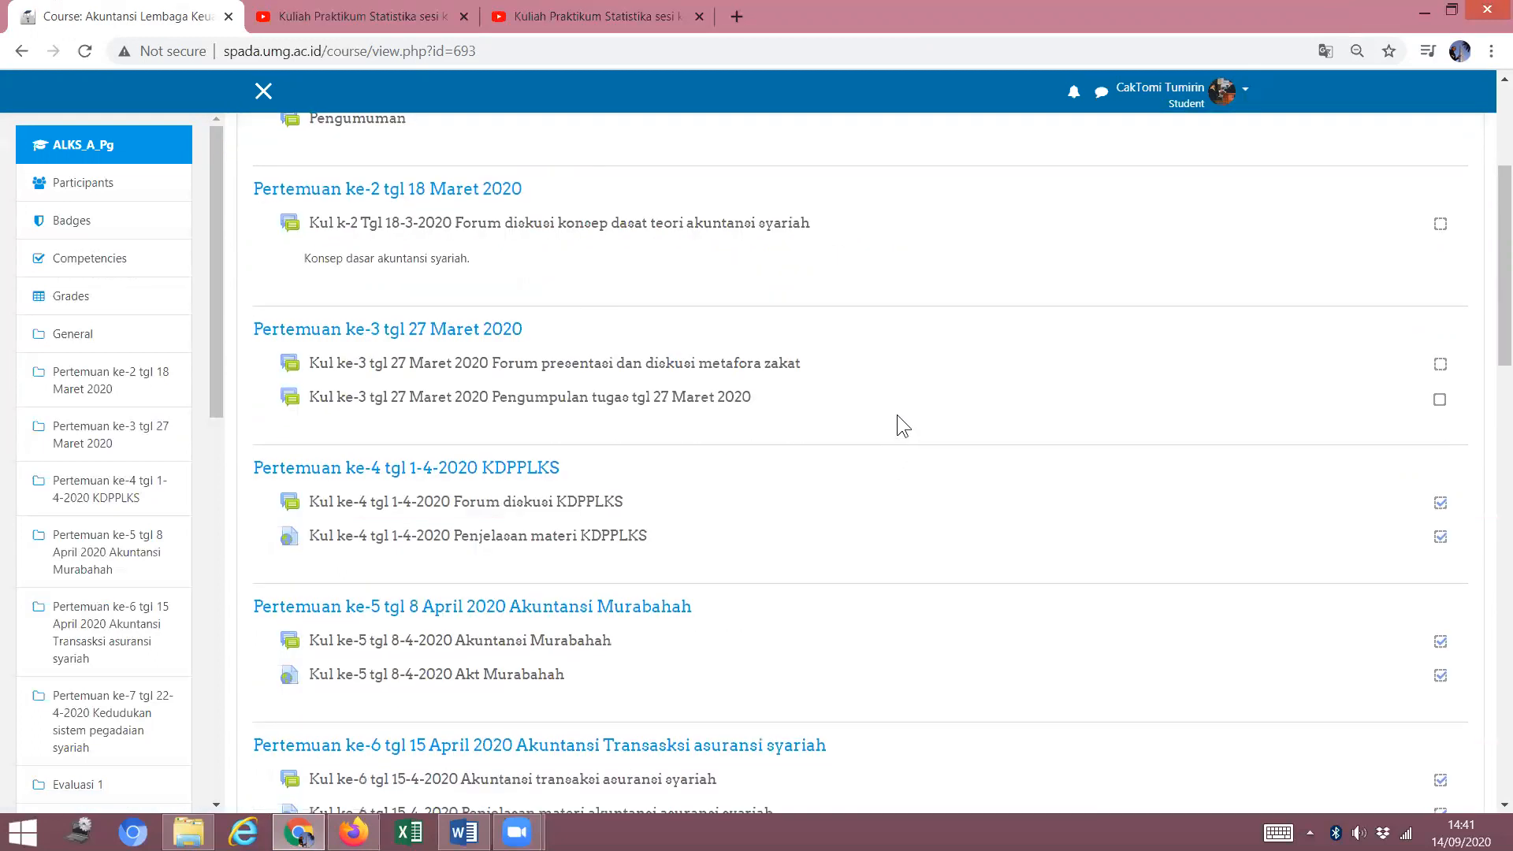
{"action": "scroll", "coordinate": [902, 410], "scroll_direction": "up", "scroll_amount": 2}
{"action": "left_click", "coordinate": [1070, 162]}
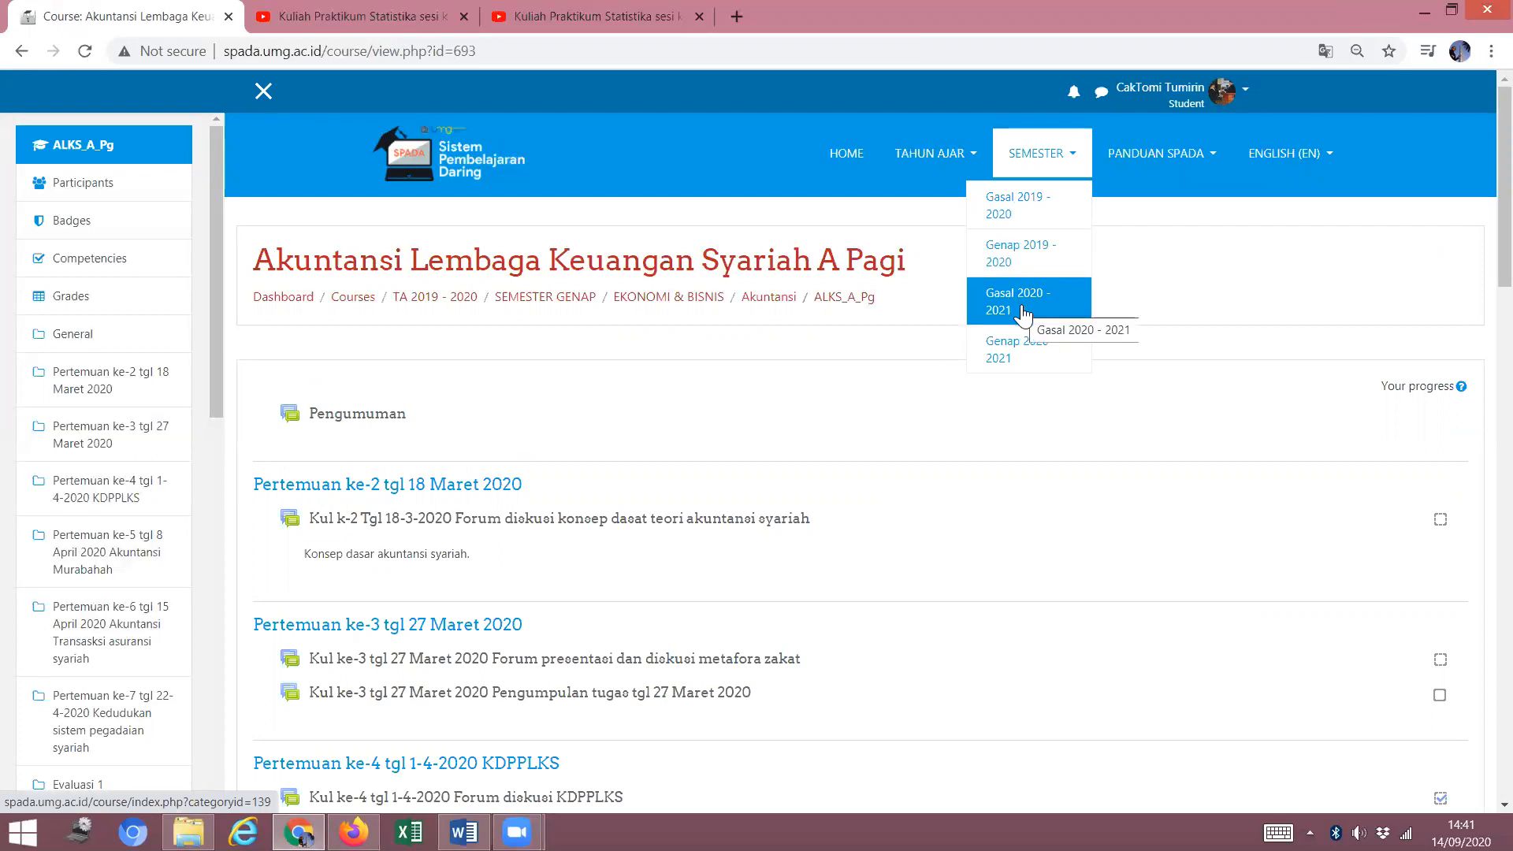
Browse Gasal 2020 - 2021 > EKONOMI & BISNIS > Akuntansi to the Metodologi Penelitian A Pagi course.
{"action": "left_click", "coordinate": [1021, 303]}
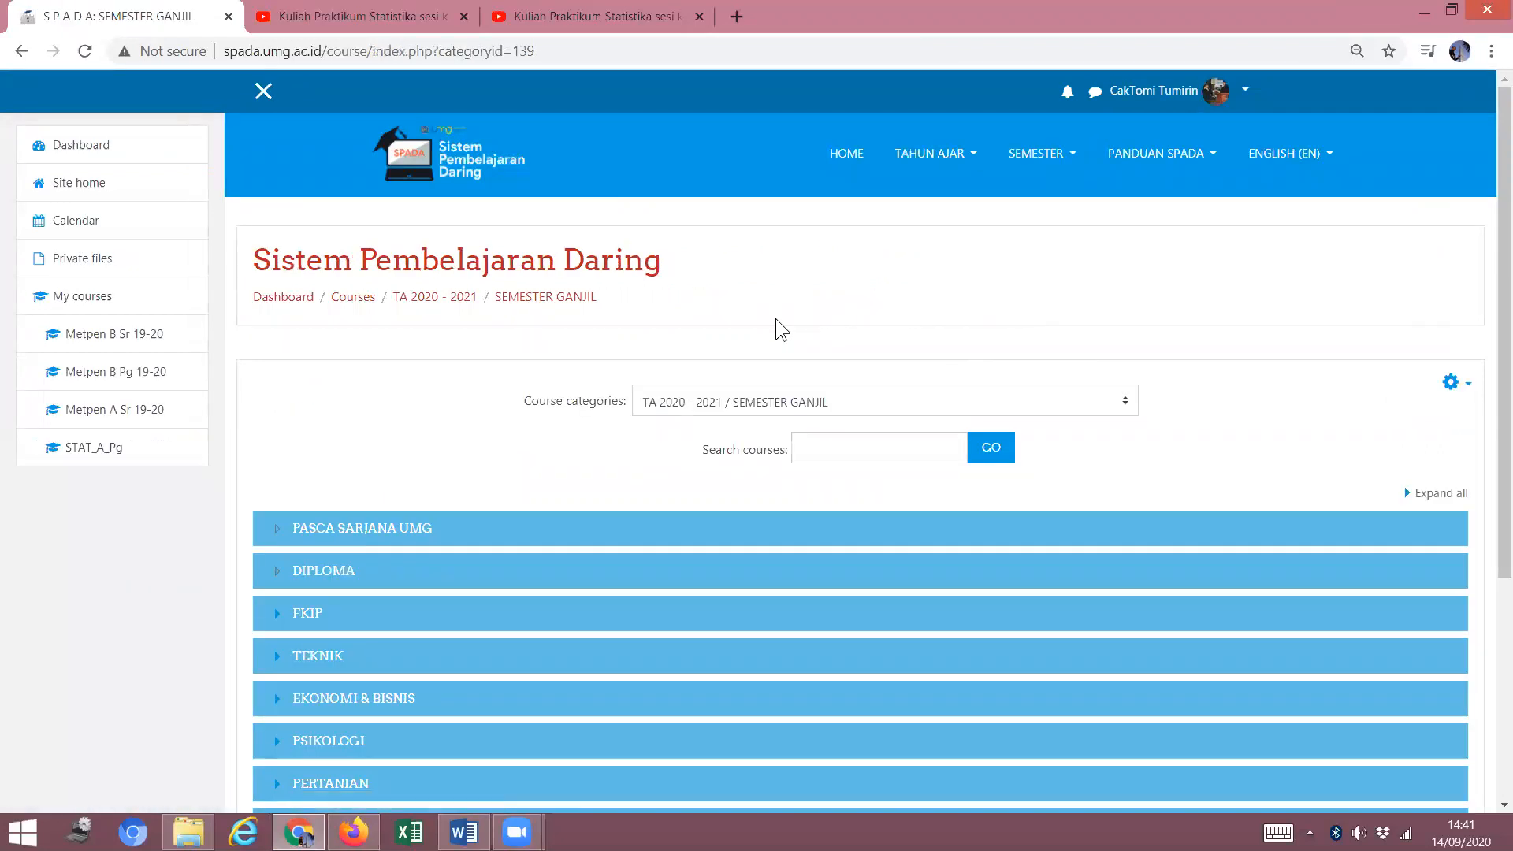
{"action": "scroll", "coordinate": [775, 323], "scroll_direction": "down", "scroll_amount": 4}
{"action": "left_click", "coordinate": [381, 367]}
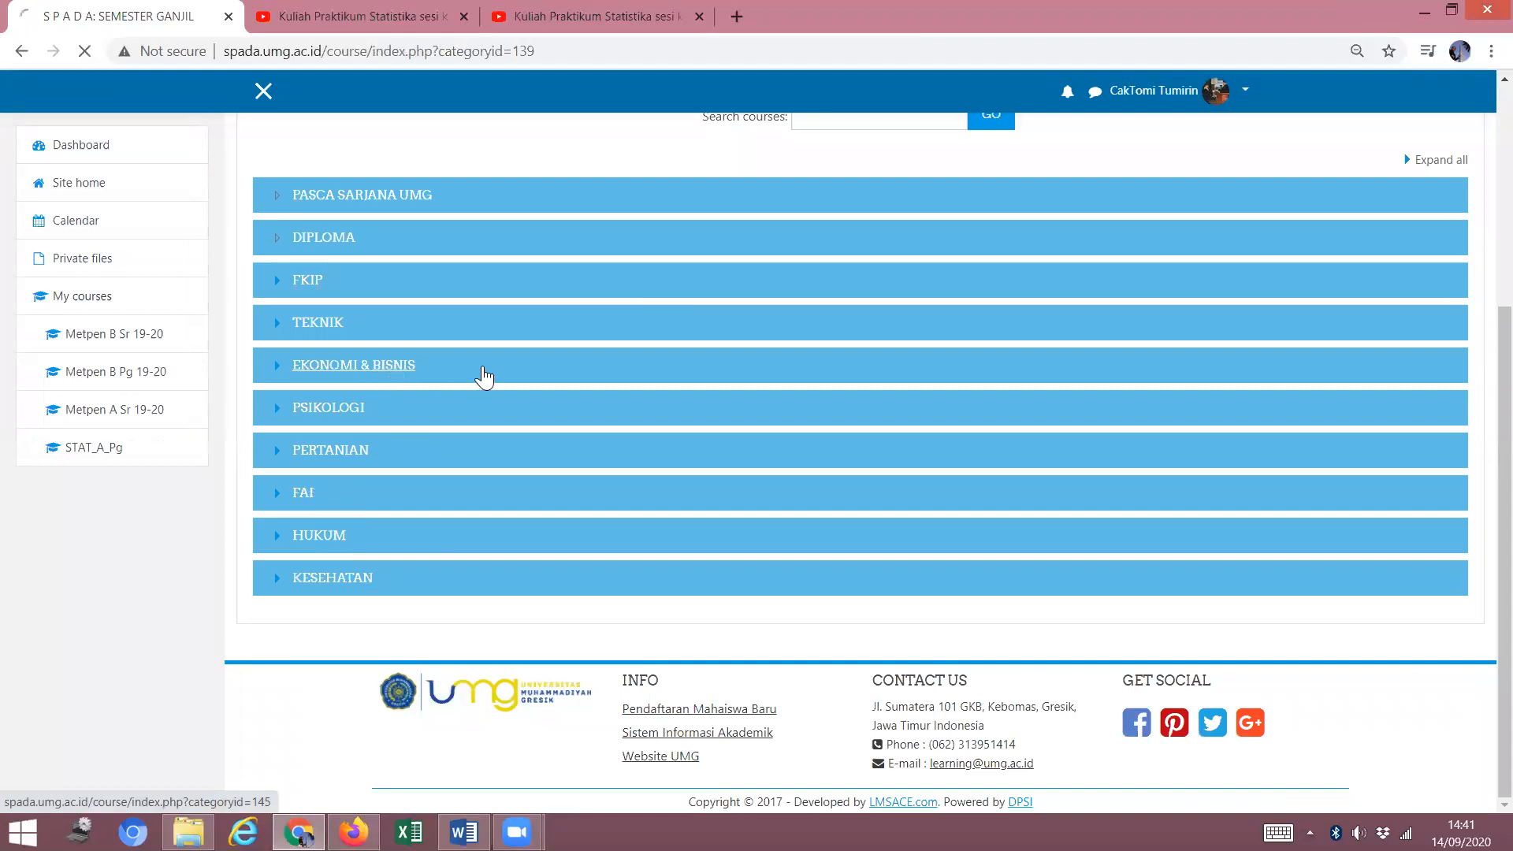
{"action": "scroll", "coordinate": [489, 390], "scroll_direction": "down", "scroll_amount": 3}
{"action": "left_click", "coordinate": [319, 380]}
{"action": "scroll", "coordinate": [687, 312], "scroll_direction": "down", "scroll_amount": 7}
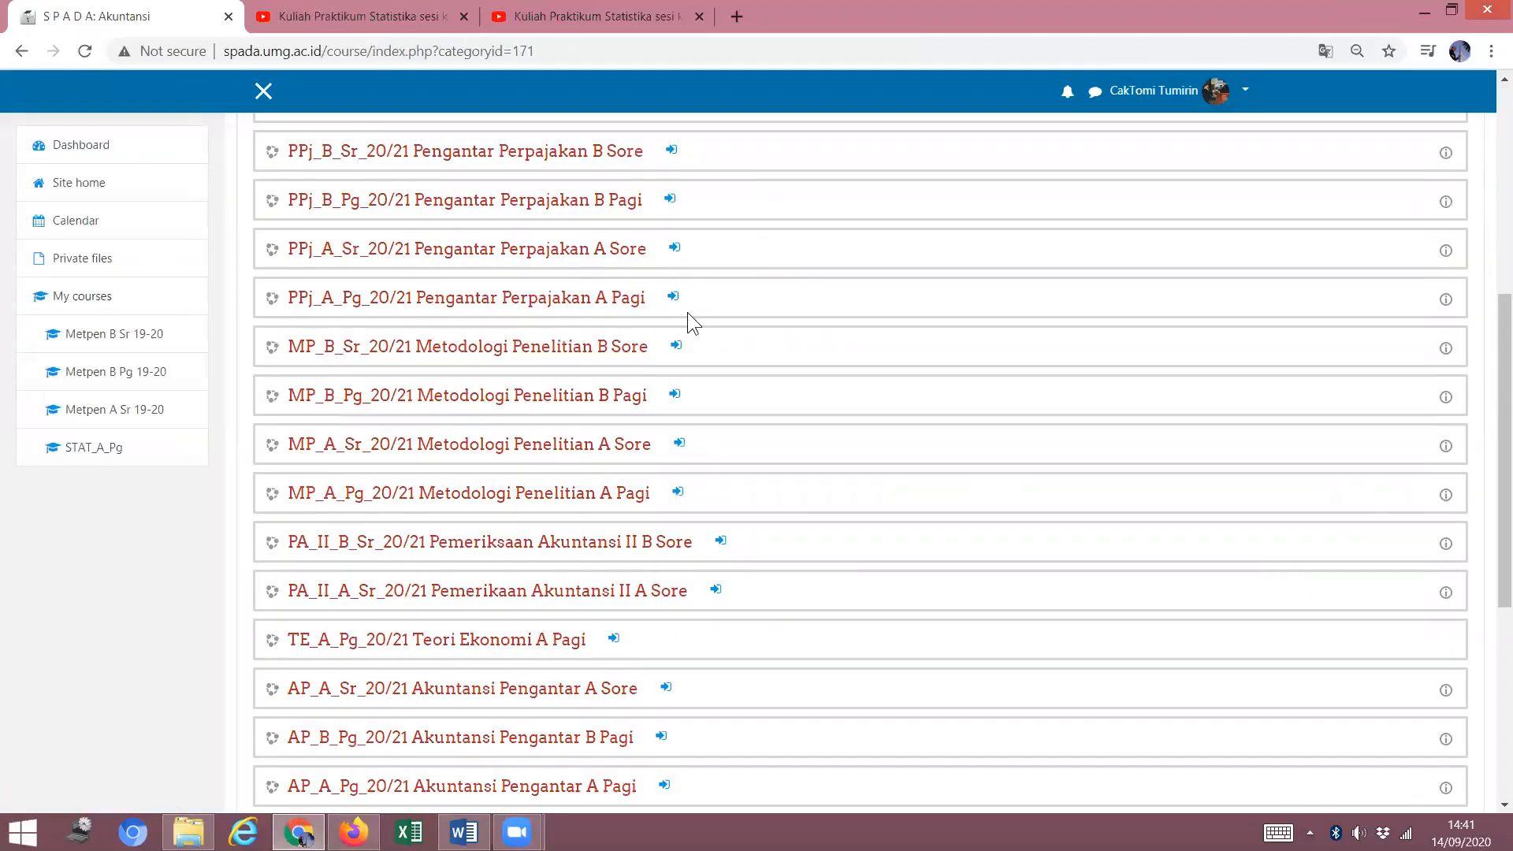
{"action": "scroll", "coordinate": [687, 312], "scroll_direction": "down", "scroll_amount": 1}
{"action": "left_click", "coordinate": [557, 395]}
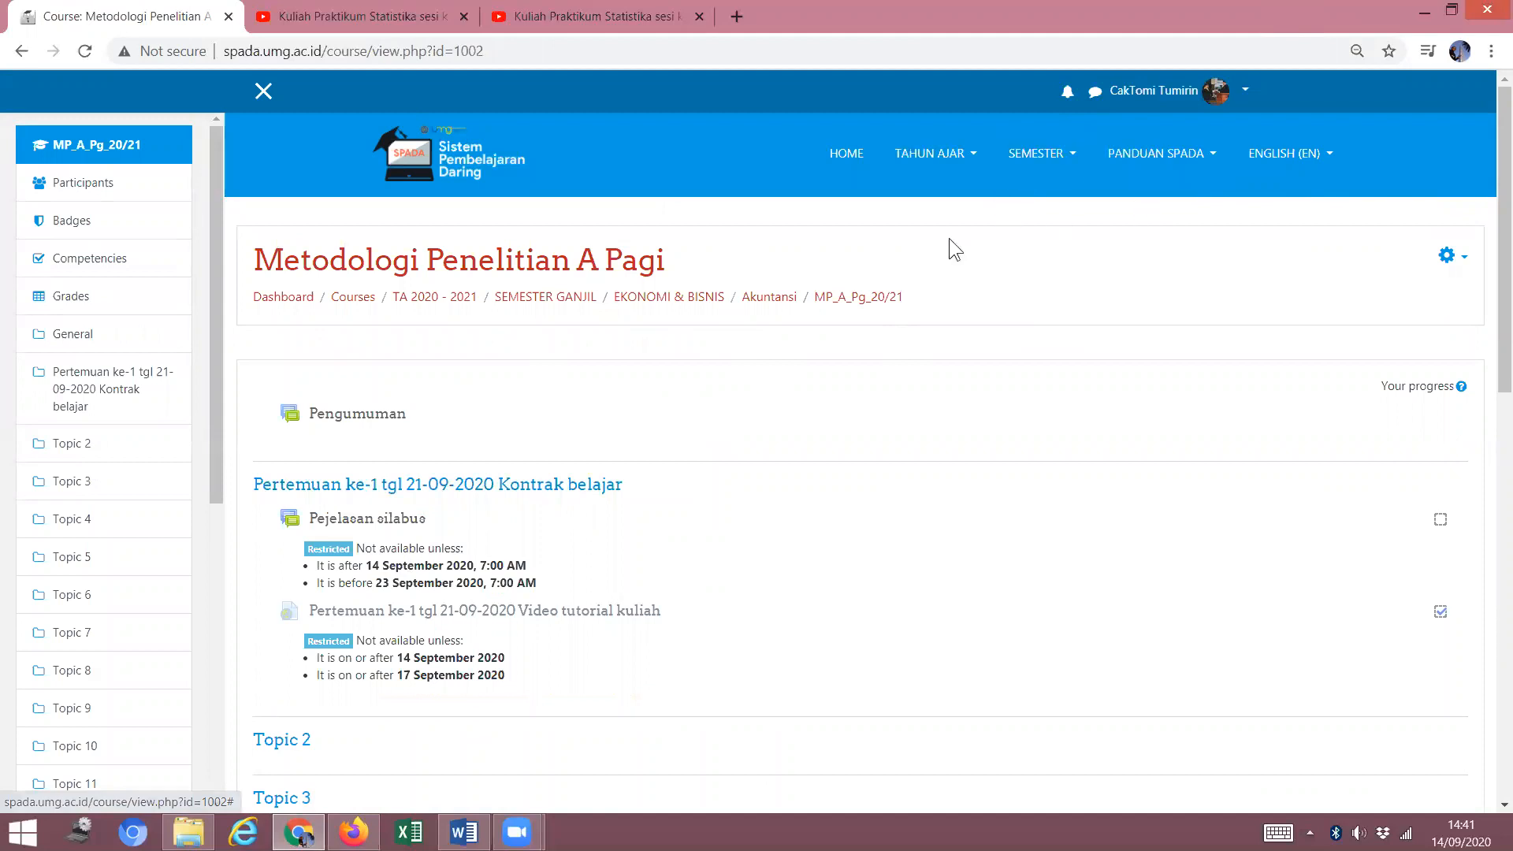
Bring up the Switch role page for the Metodologi Penelitian A Pagi course.
{"action": "left_click", "coordinate": [1246, 91]}
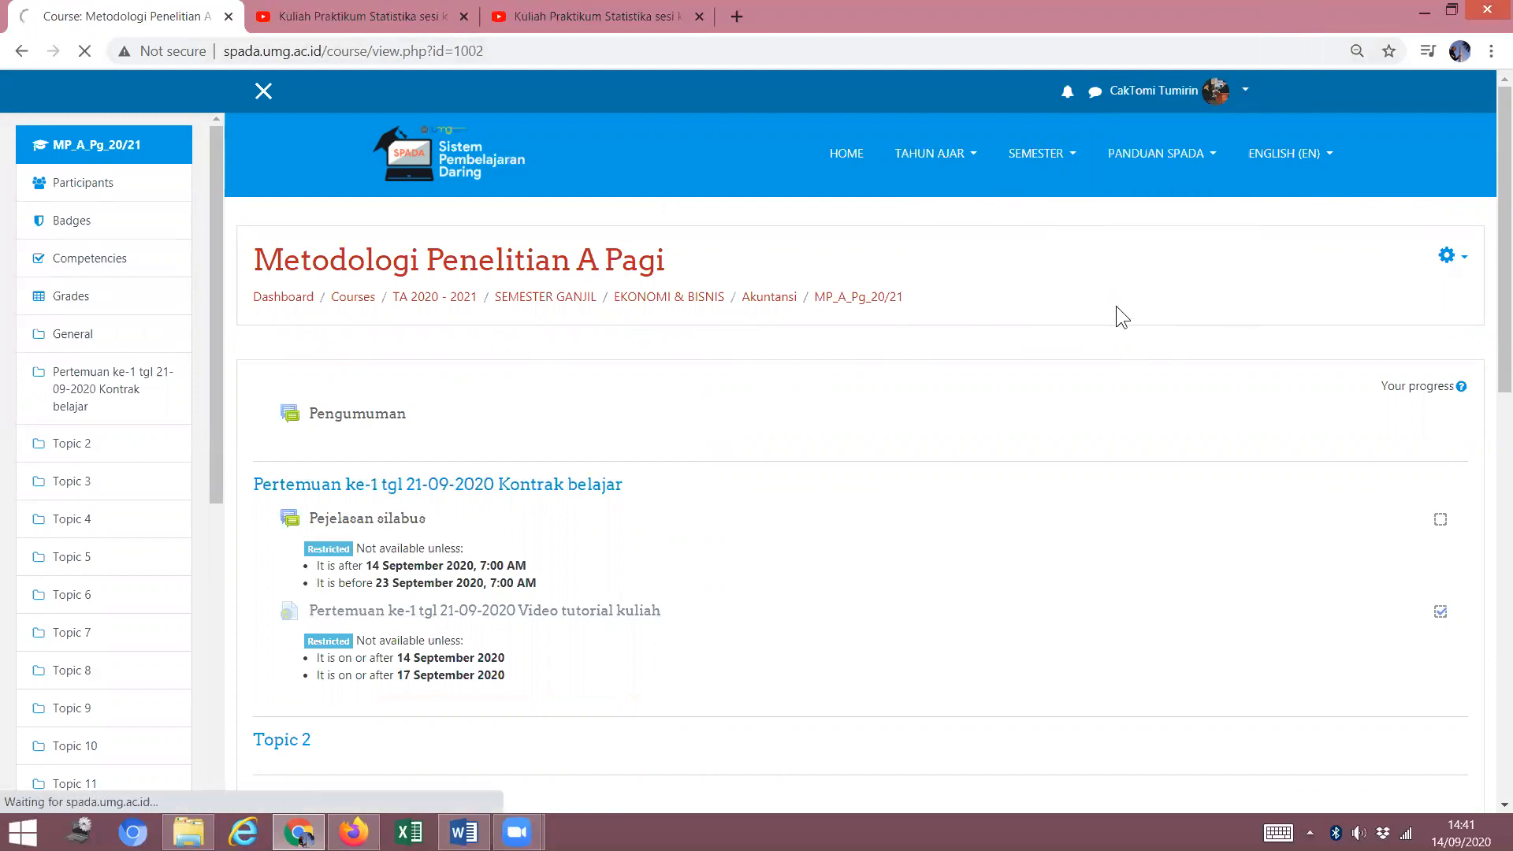
{"action": "scroll", "coordinate": [1035, 275], "scroll_direction": "down", "scroll_amount": 1}
{"action": "left_click", "coordinate": [358, 466]}
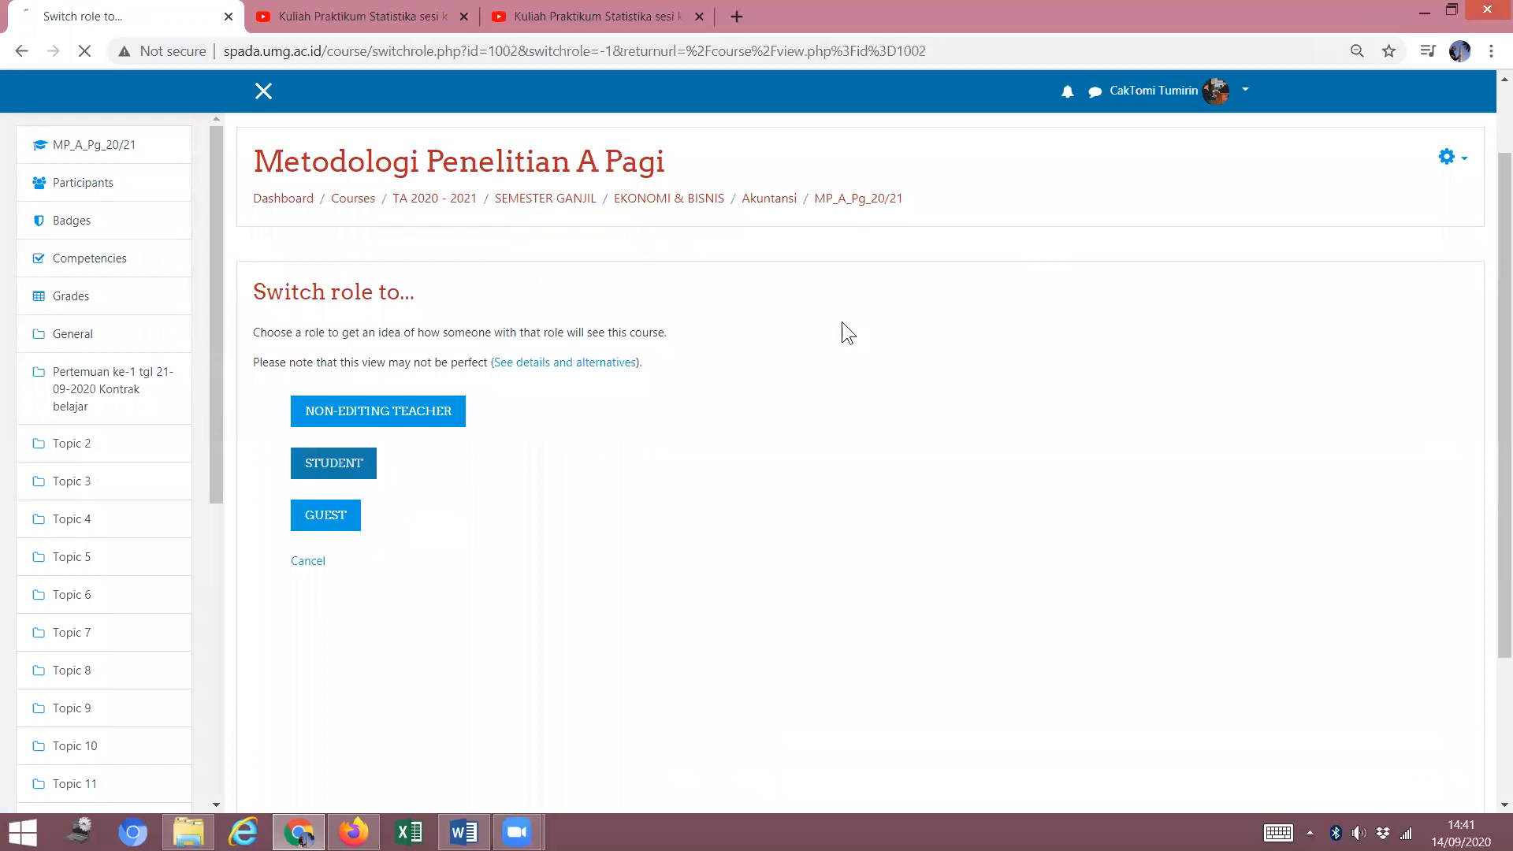
Review the course as a student, then go back to the teacher's editing view in Firefox.
{"action": "scroll", "coordinate": [783, 355], "scroll_direction": "down", "scroll_amount": 3}
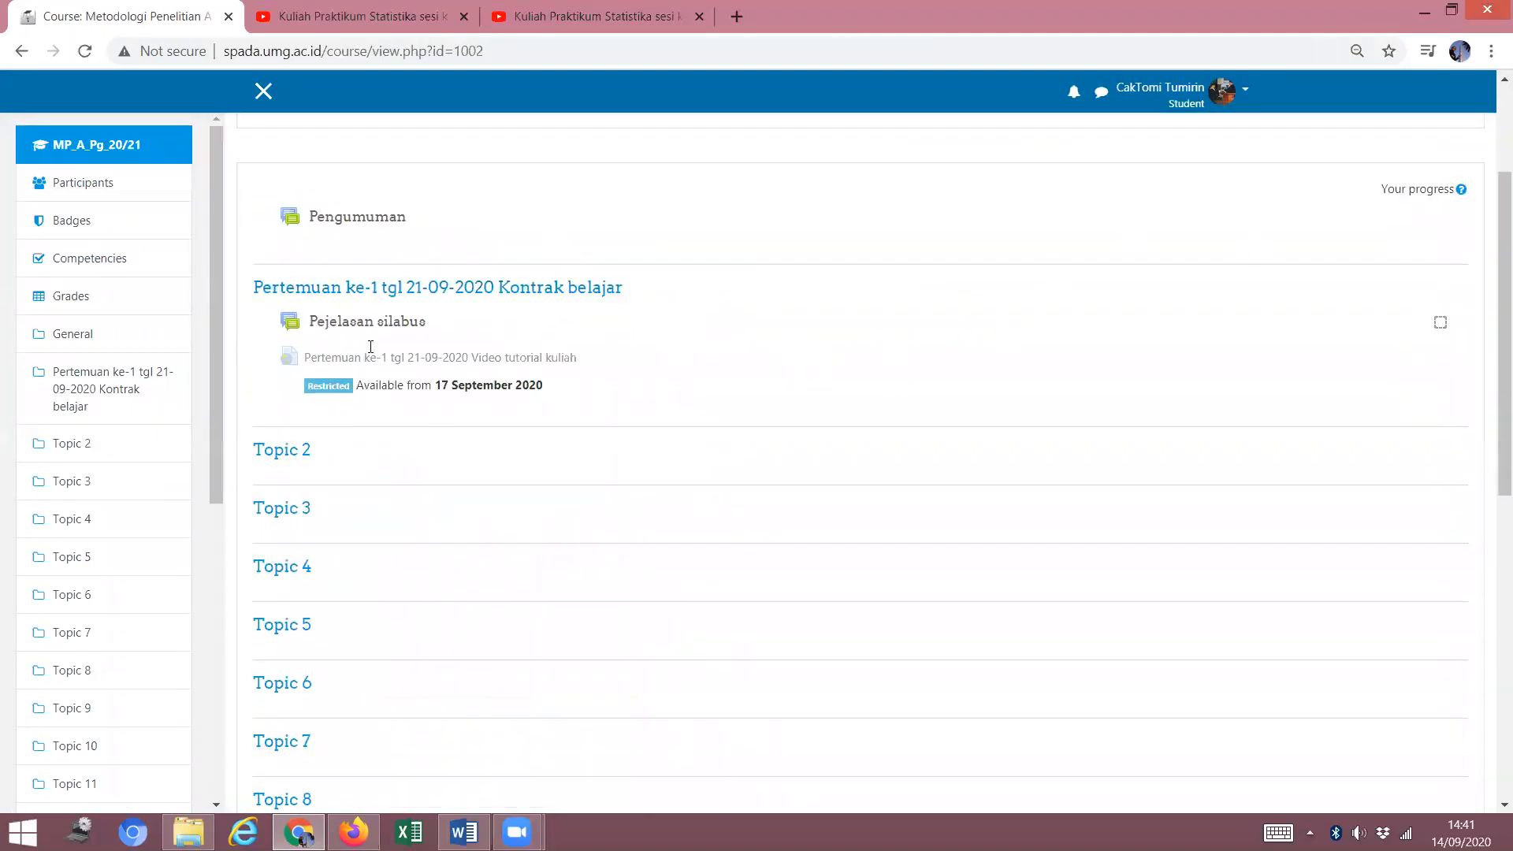
{"action": "scroll", "coordinate": [1058, 219], "scroll_direction": "up", "scroll_amount": 3}
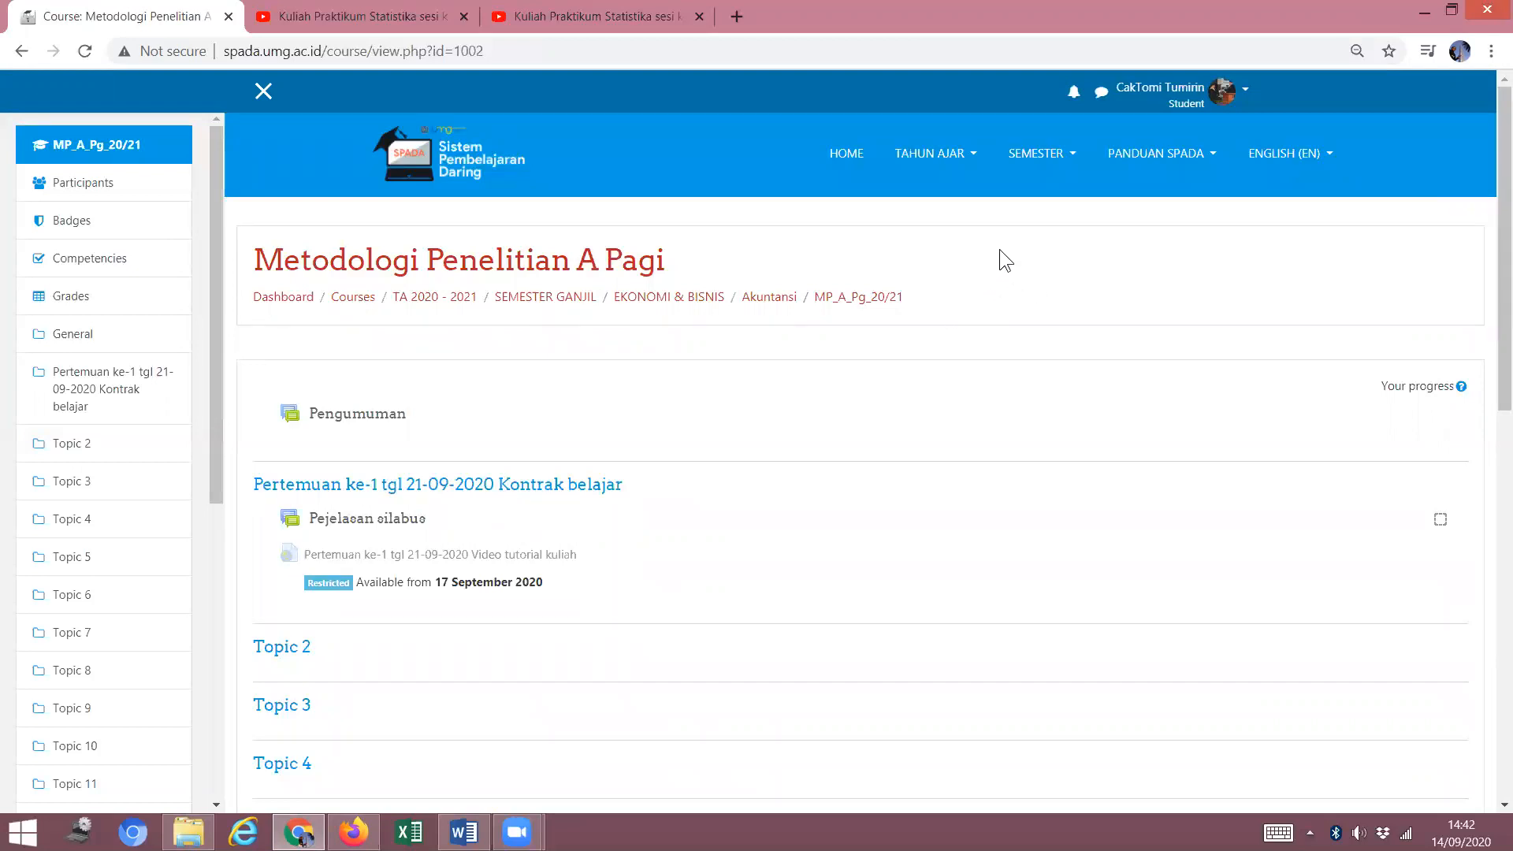
{"action": "left_click", "coordinate": [353, 831]}
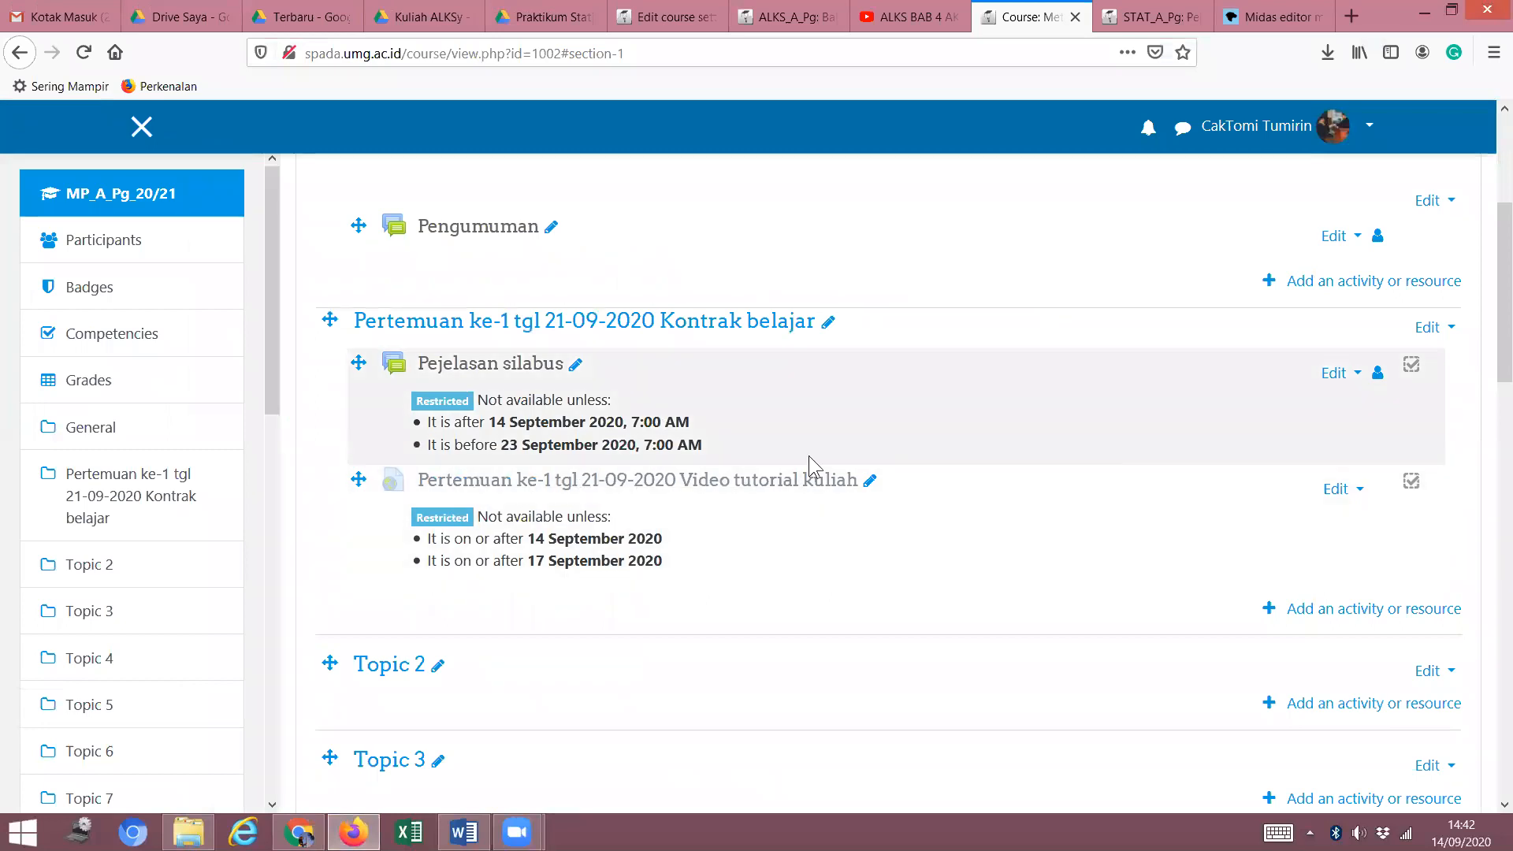
Change the video tutorial's second date restriction to 'until' 17 September 2020 and save.
{"action": "left_click", "coordinate": [1339, 490]}
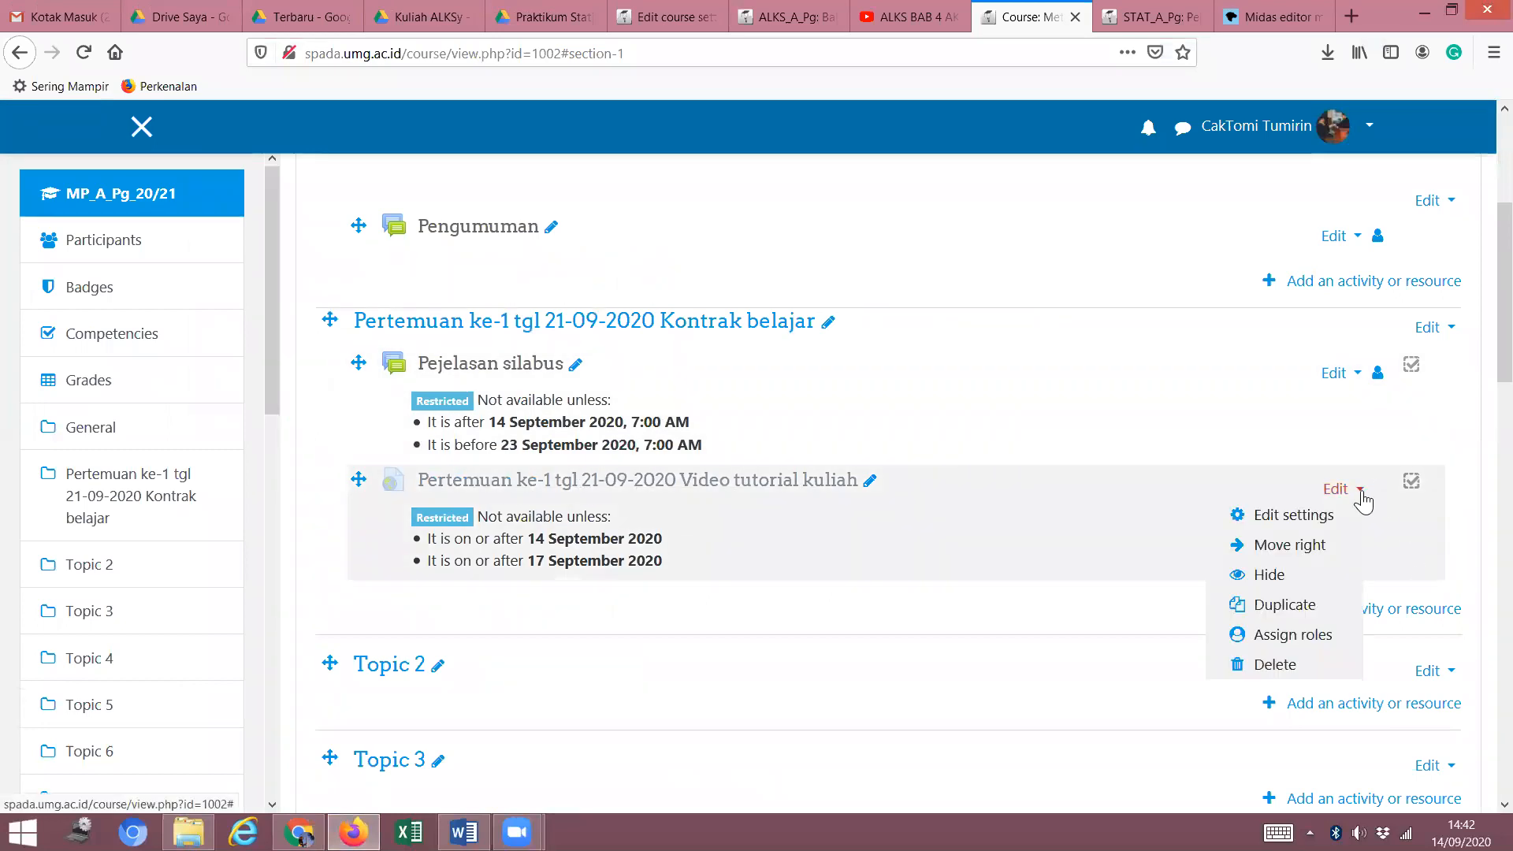
{"action": "left_click", "coordinate": [1298, 519]}
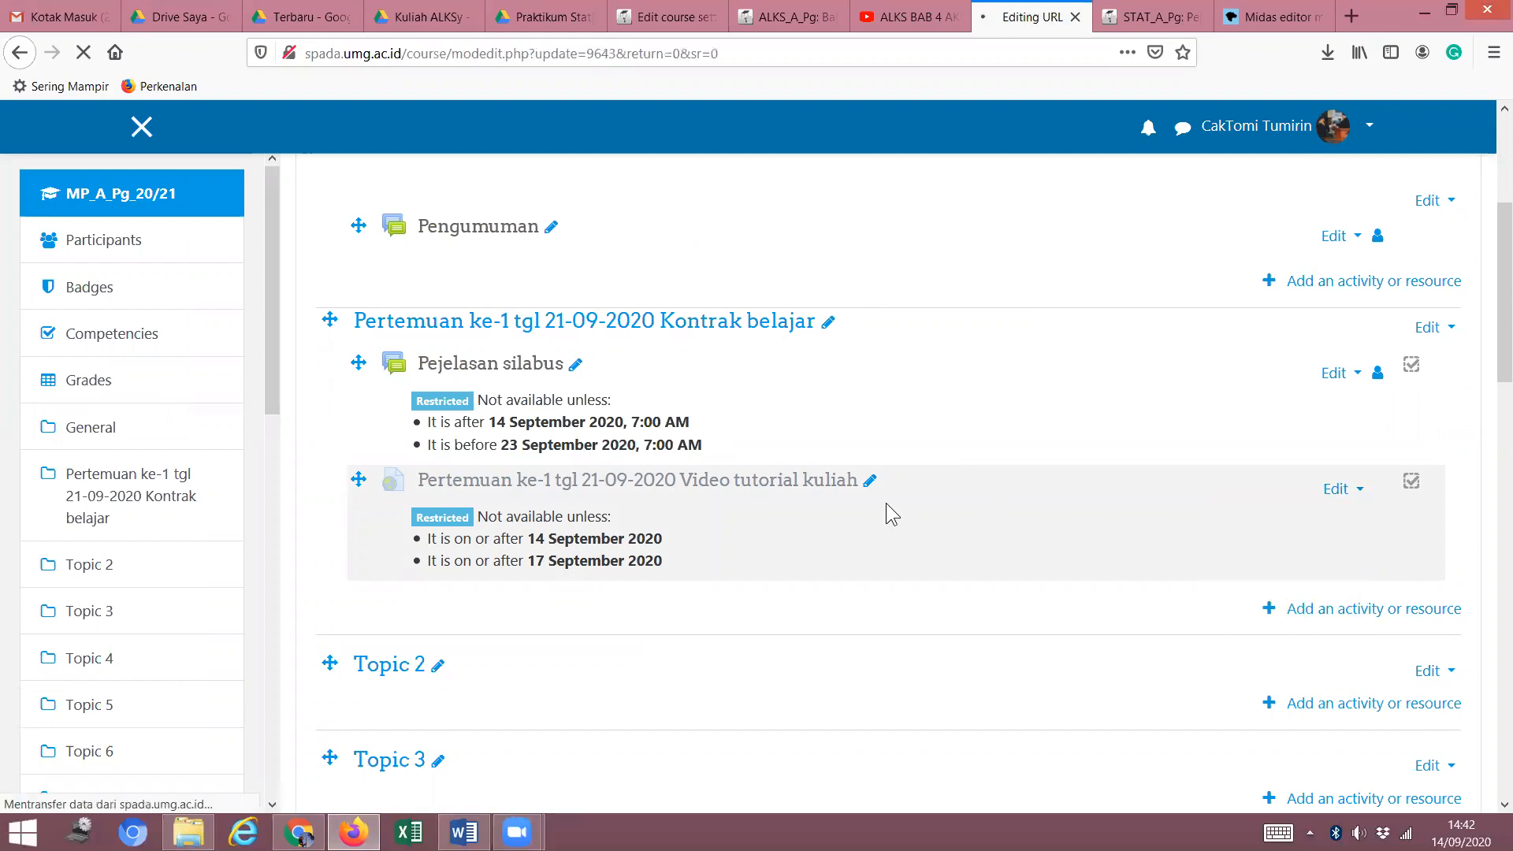
{"action": "scroll", "coordinate": [882, 499], "scroll_direction": "down", "scroll_amount": 10}
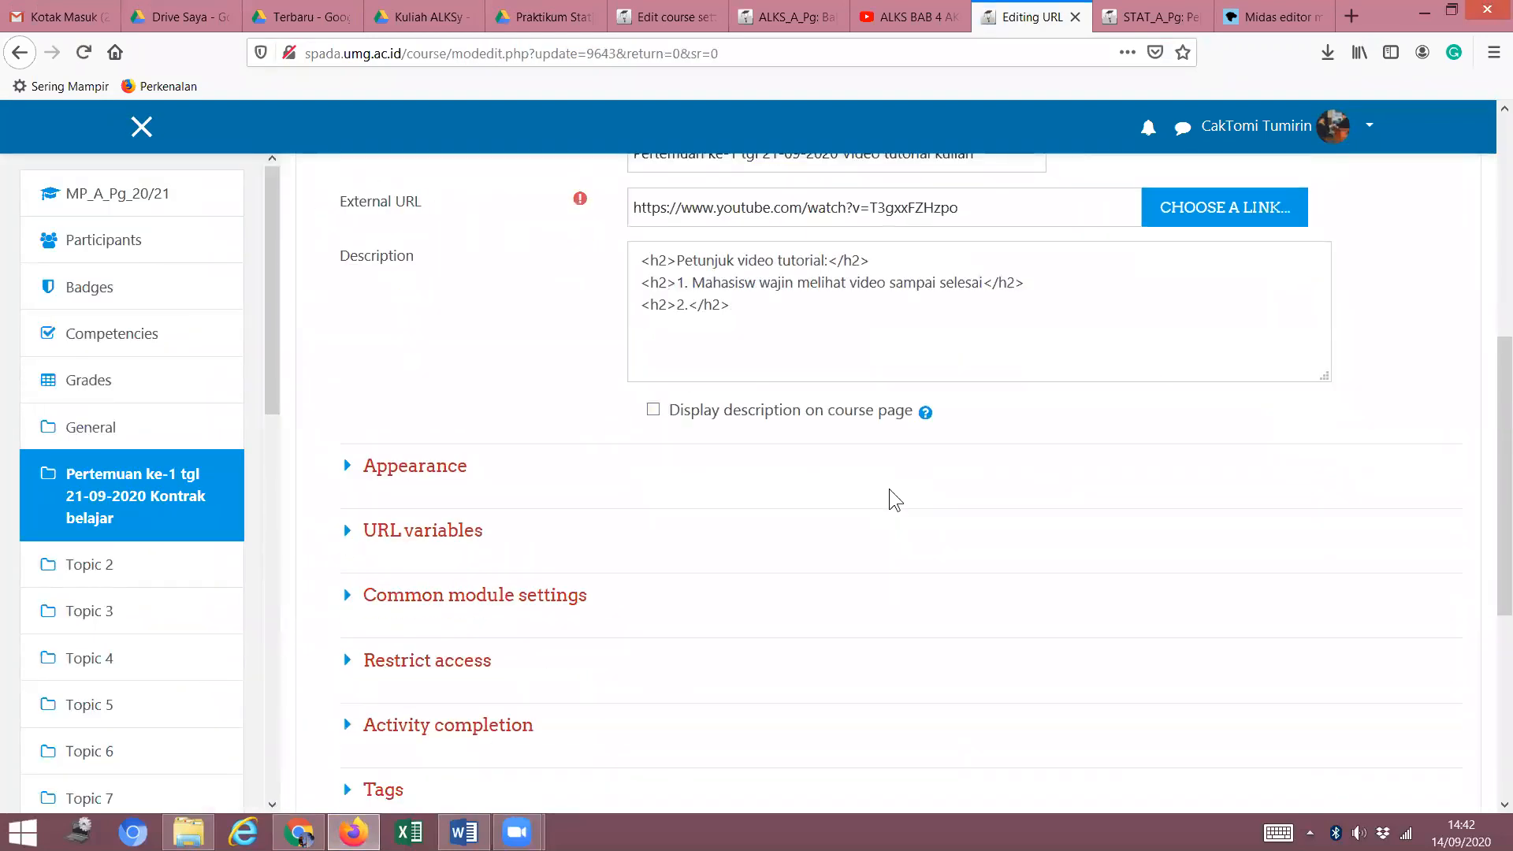
{"action": "scroll", "coordinate": [885, 488], "scroll_direction": "up", "scroll_amount": 3}
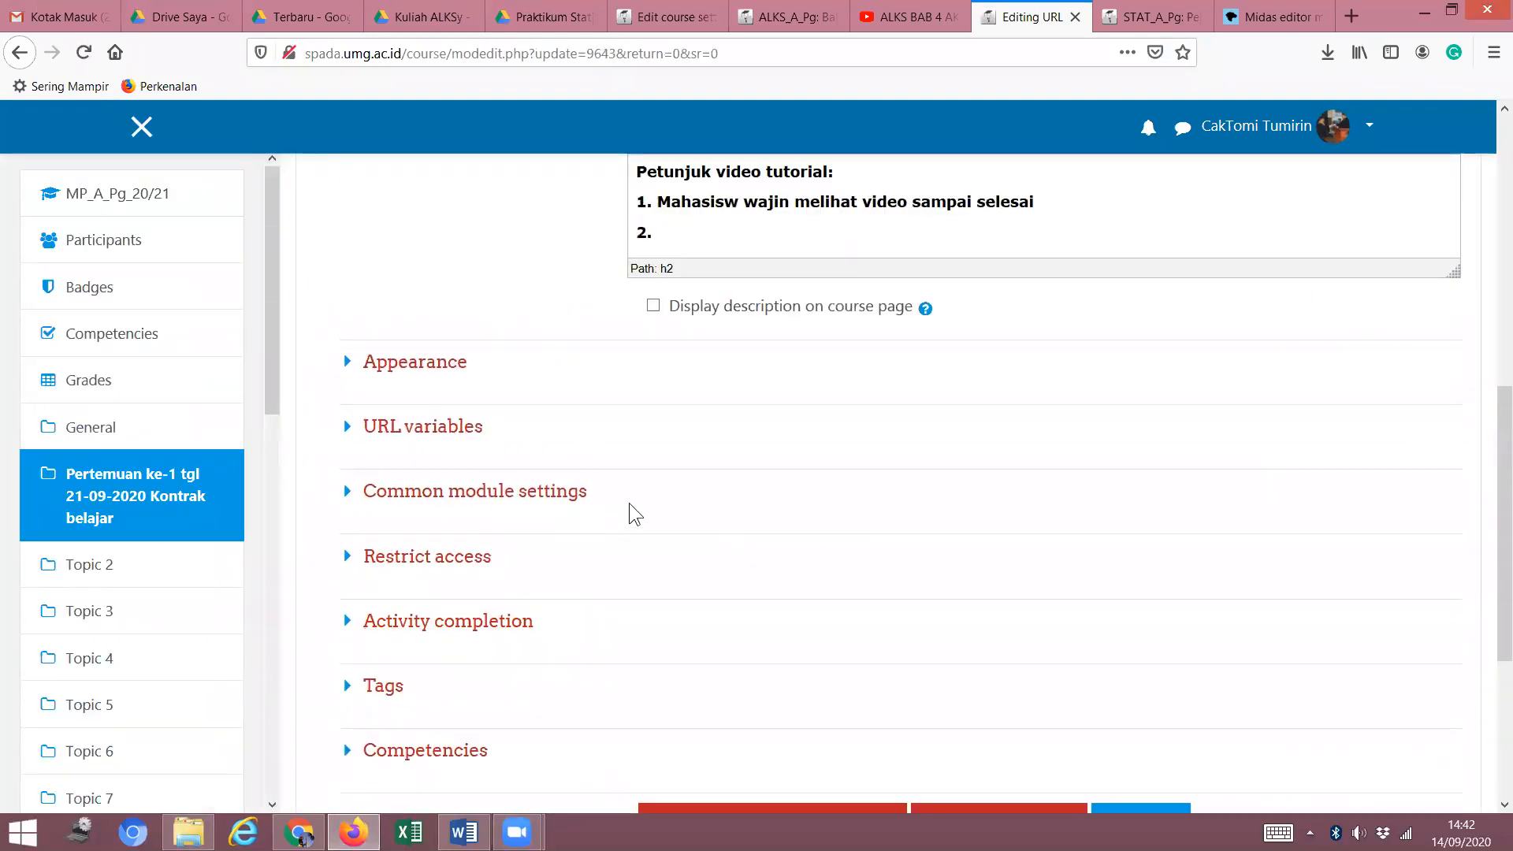
{"action": "left_click", "coordinate": [350, 563]}
{"action": "scroll", "coordinate": [932, 506], "scroll_direction": "down", "scroll_amount": 4}
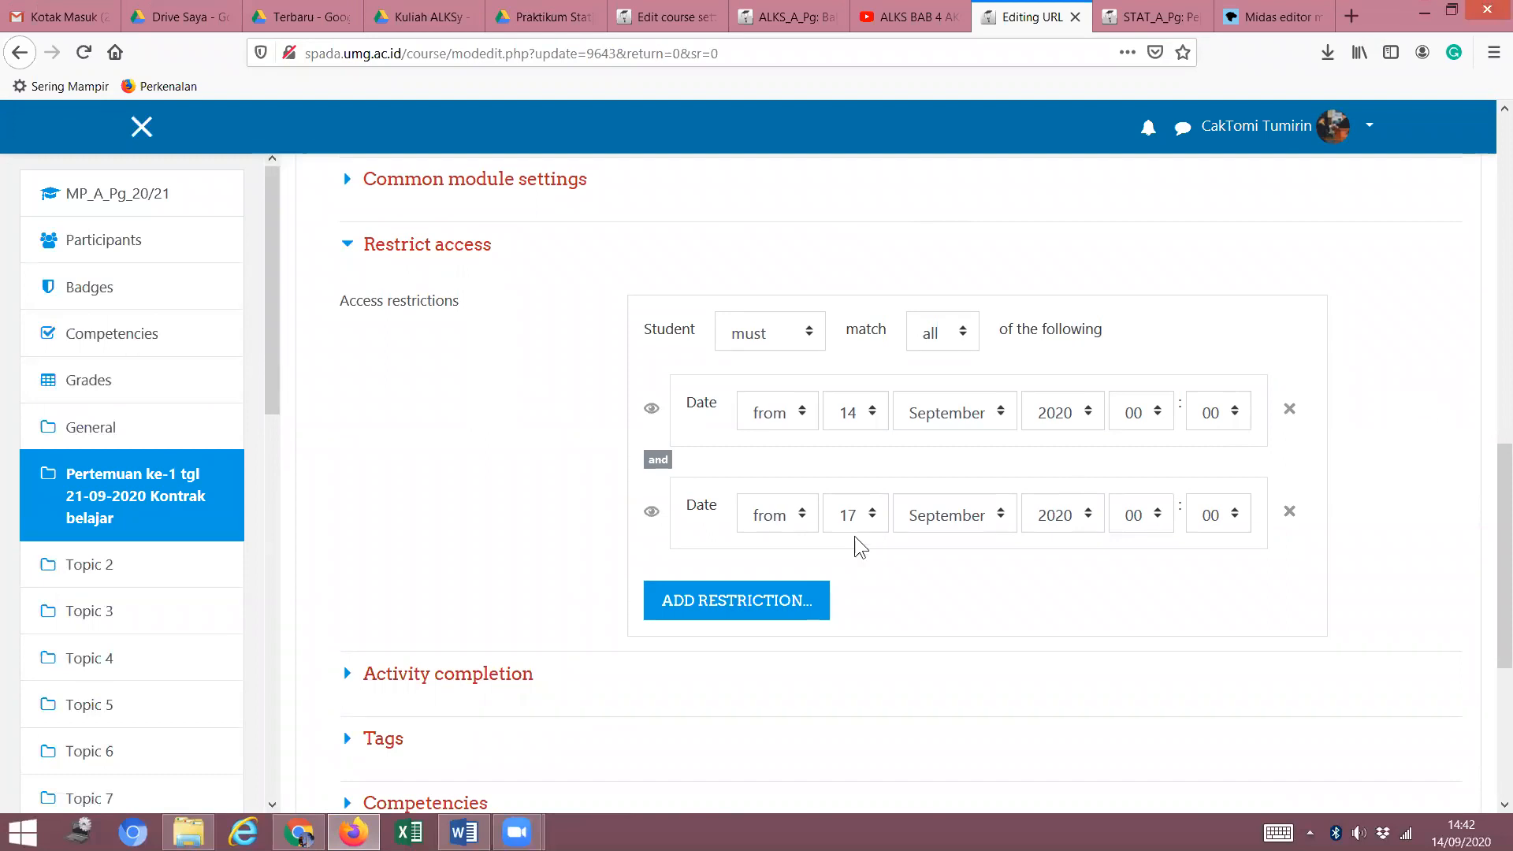
{"action": "left_click", "coordinate": [801, 523]}
{"action": "left_click", "coordinate": [771, 579]}
{"action": "scroll", "coordinate": [652, 648], "scroll_direction": "down", "scroll_amount": 5}
{"action": "left_click", "coordinate": [988, 498]}
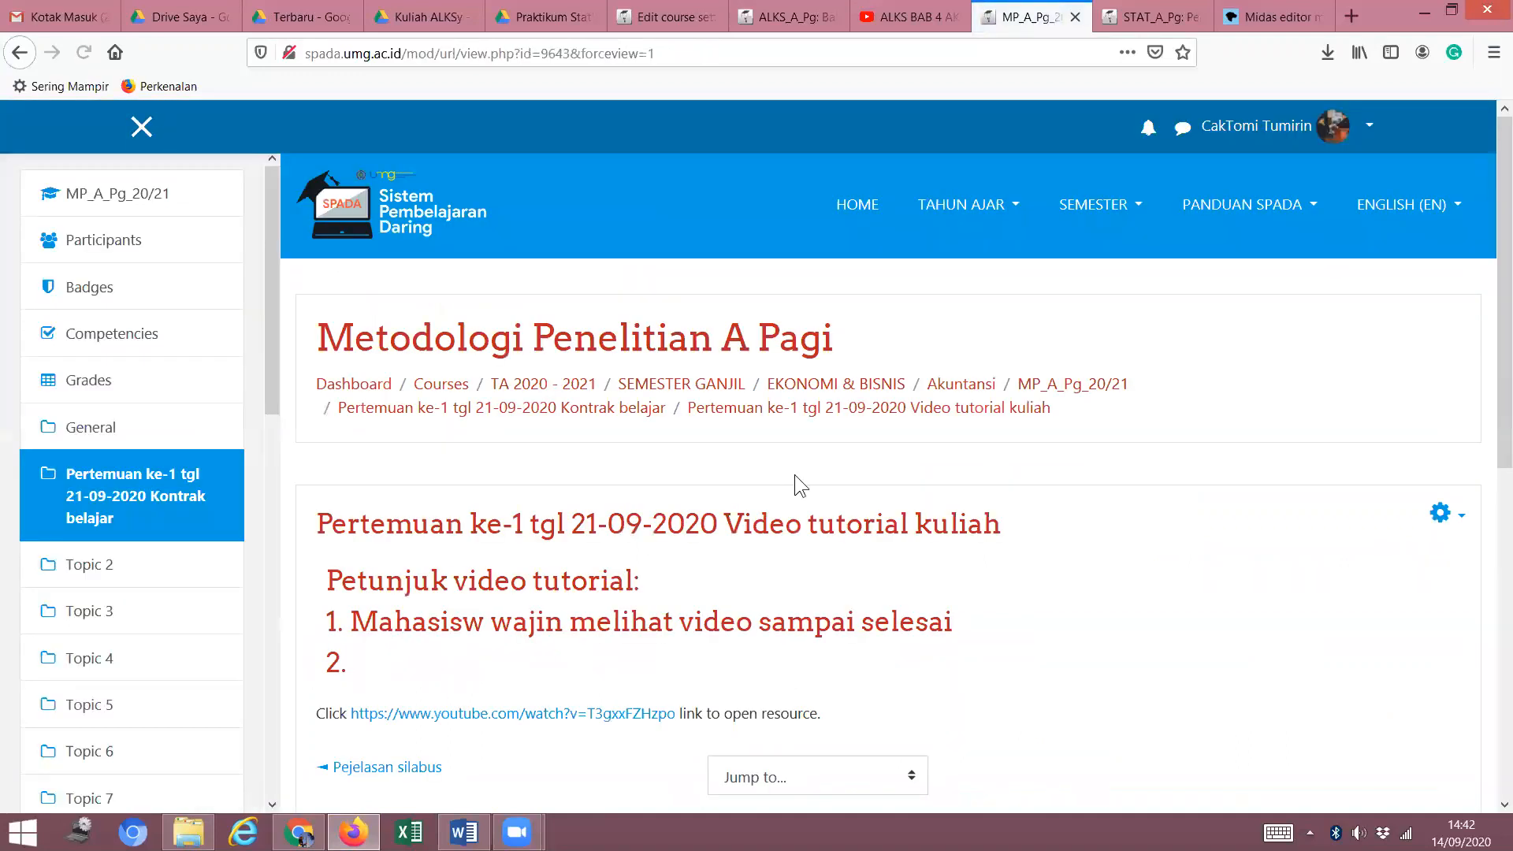
Reload the student view in Chrome and open the now-available video tutorial.
{"action": "left_click", "coordinate": [299, 832]}
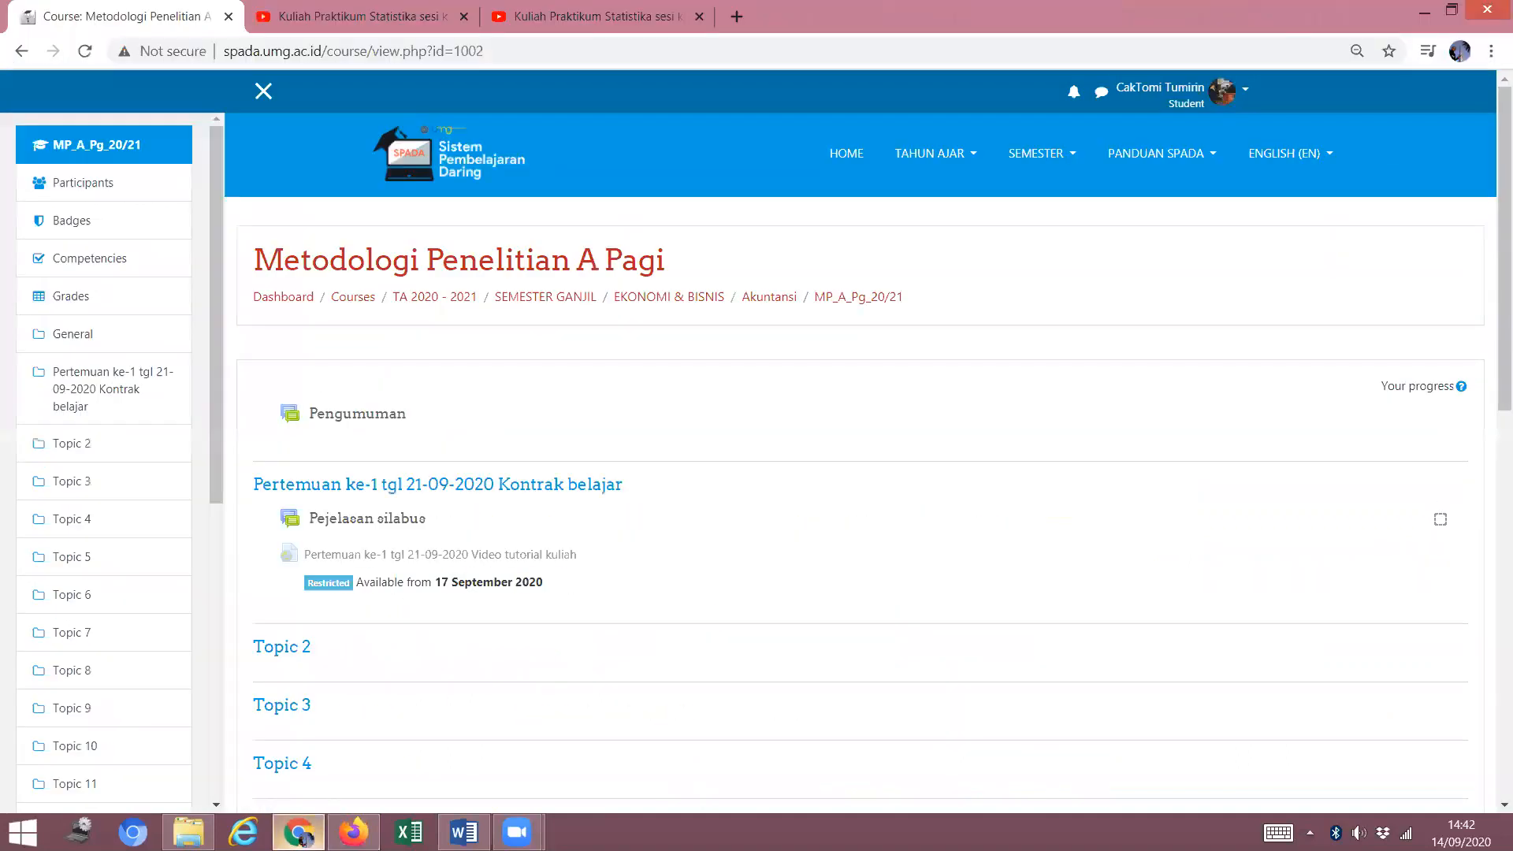
{"action": "left_click", "coordinate": [85, 51]}
{"action": "scroll", "coordinate": [682, 446], "scroll_direction": "down", "scroll_amount": 1}
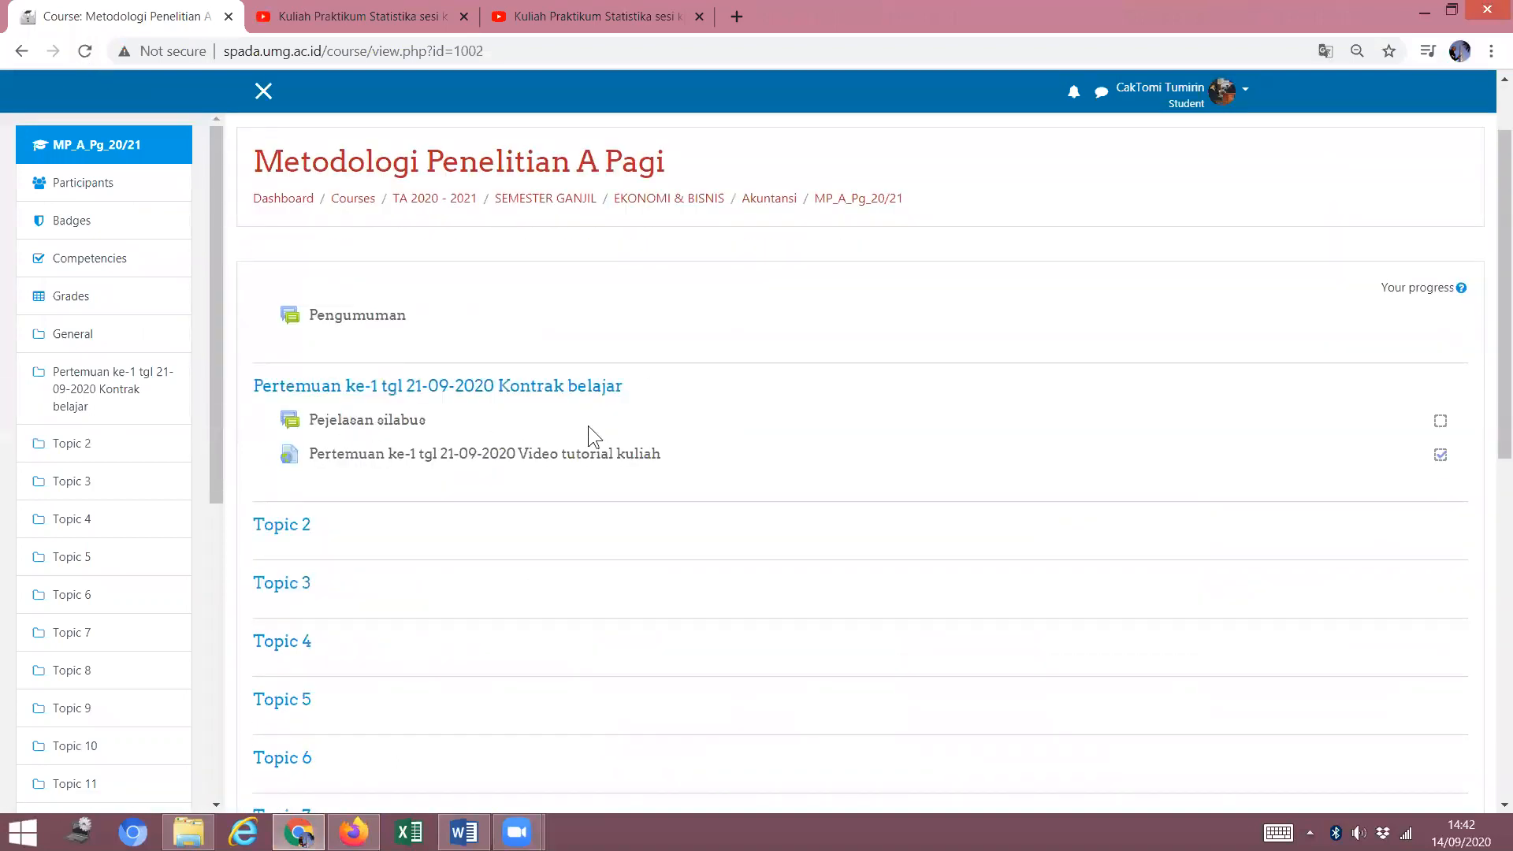
{"action": "left_click", "coordinate": [581, 465]}
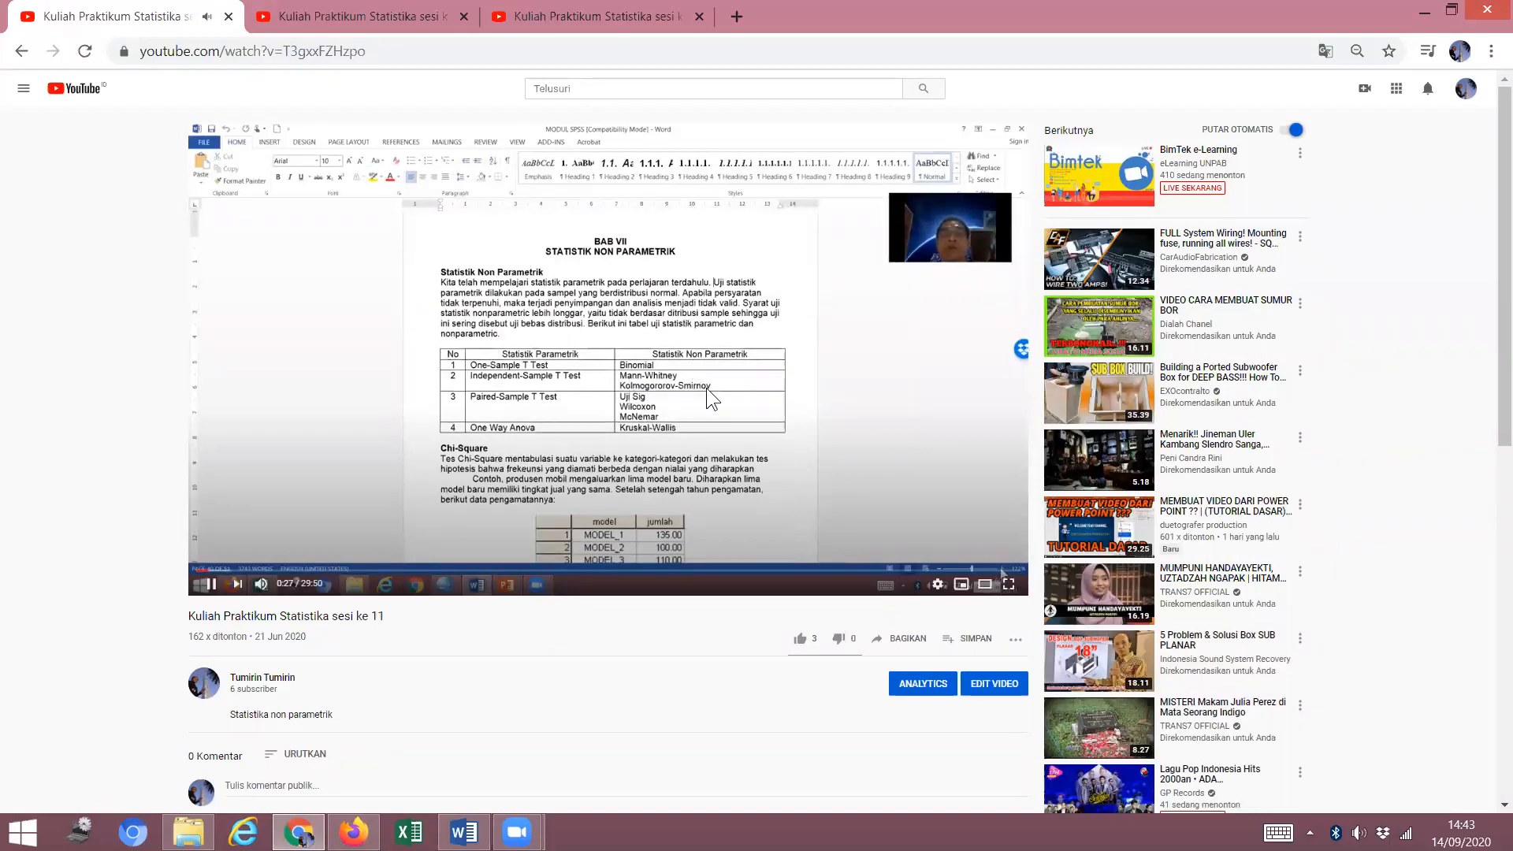
Return to the teacher's Firefox window after watching the YouTube video.
{"action": "left_click", "coordinate": [354, 833]}
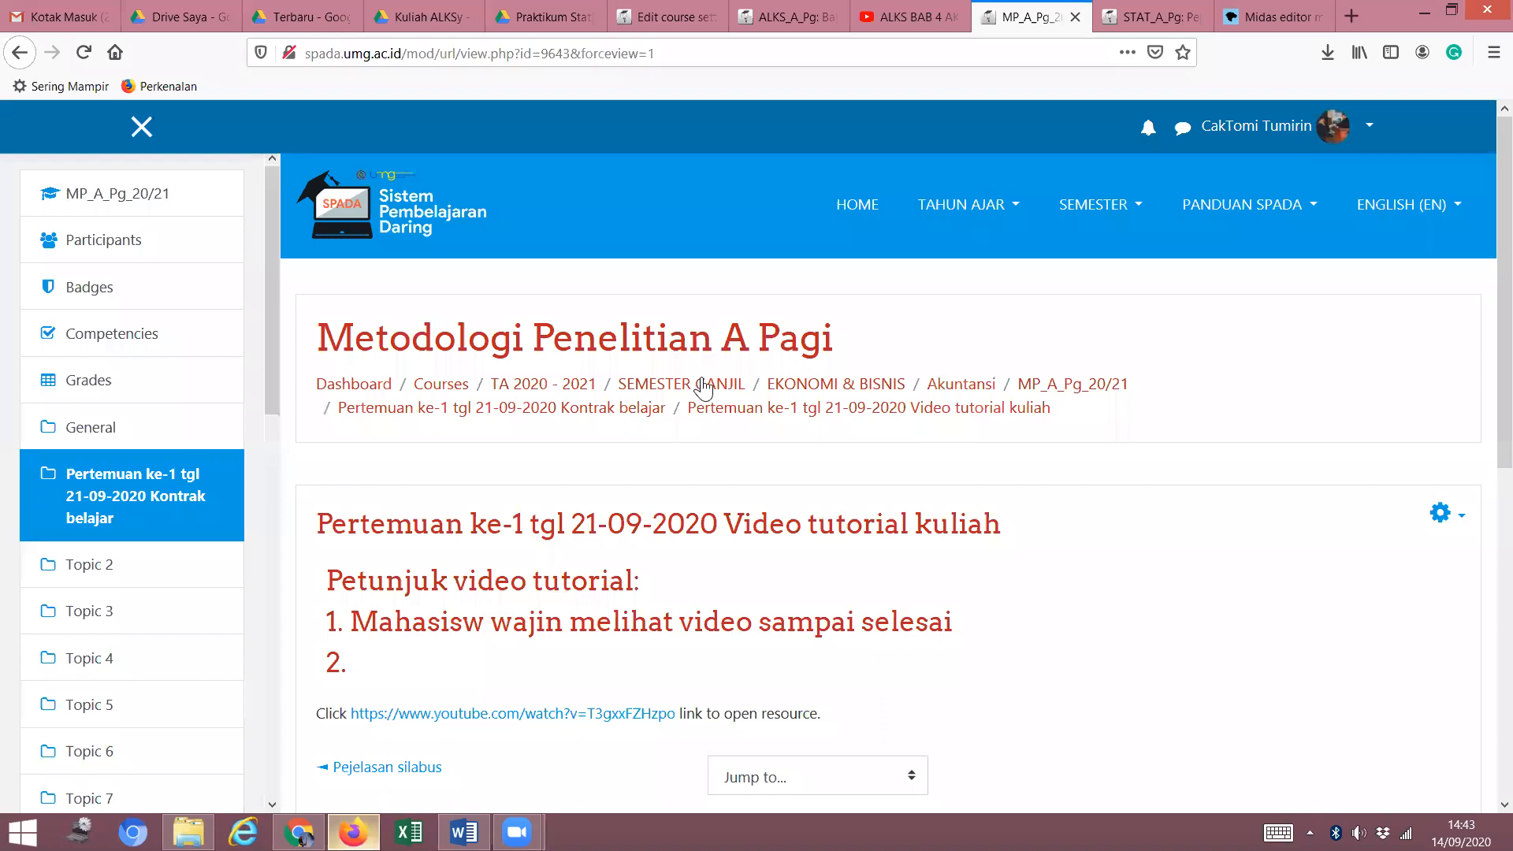
Open the linked YouTube lecture video, then return to the Praktikum Statistika A Pagi tab.
{"action": "scroll", "coordinate": [741, 398], "scroll_direction": "down", "scroll_amount": 4}
{"action": "scroll", "coordinate": [744, 394], "scroll_direction": "up", "scroll_amount": 2}
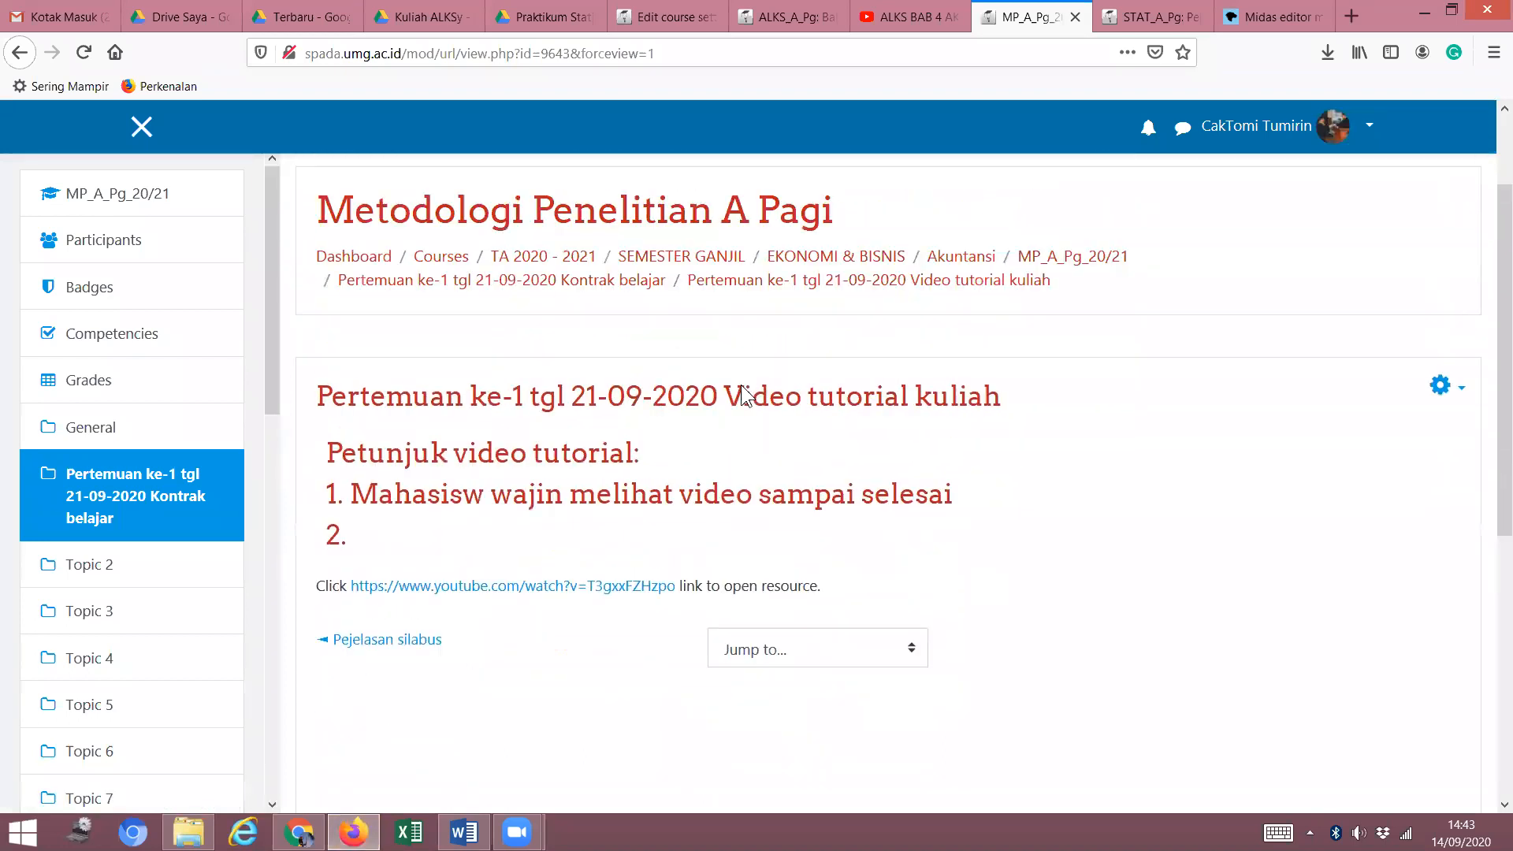
{"action": "scroll", "coordinate": [745, 394], "scroll_direction": "up", "scroll_amount": 1}
{"action": "scroll", "coordinate": [737, 370], "scroll_direction": "up", "scroll_amount": 2}
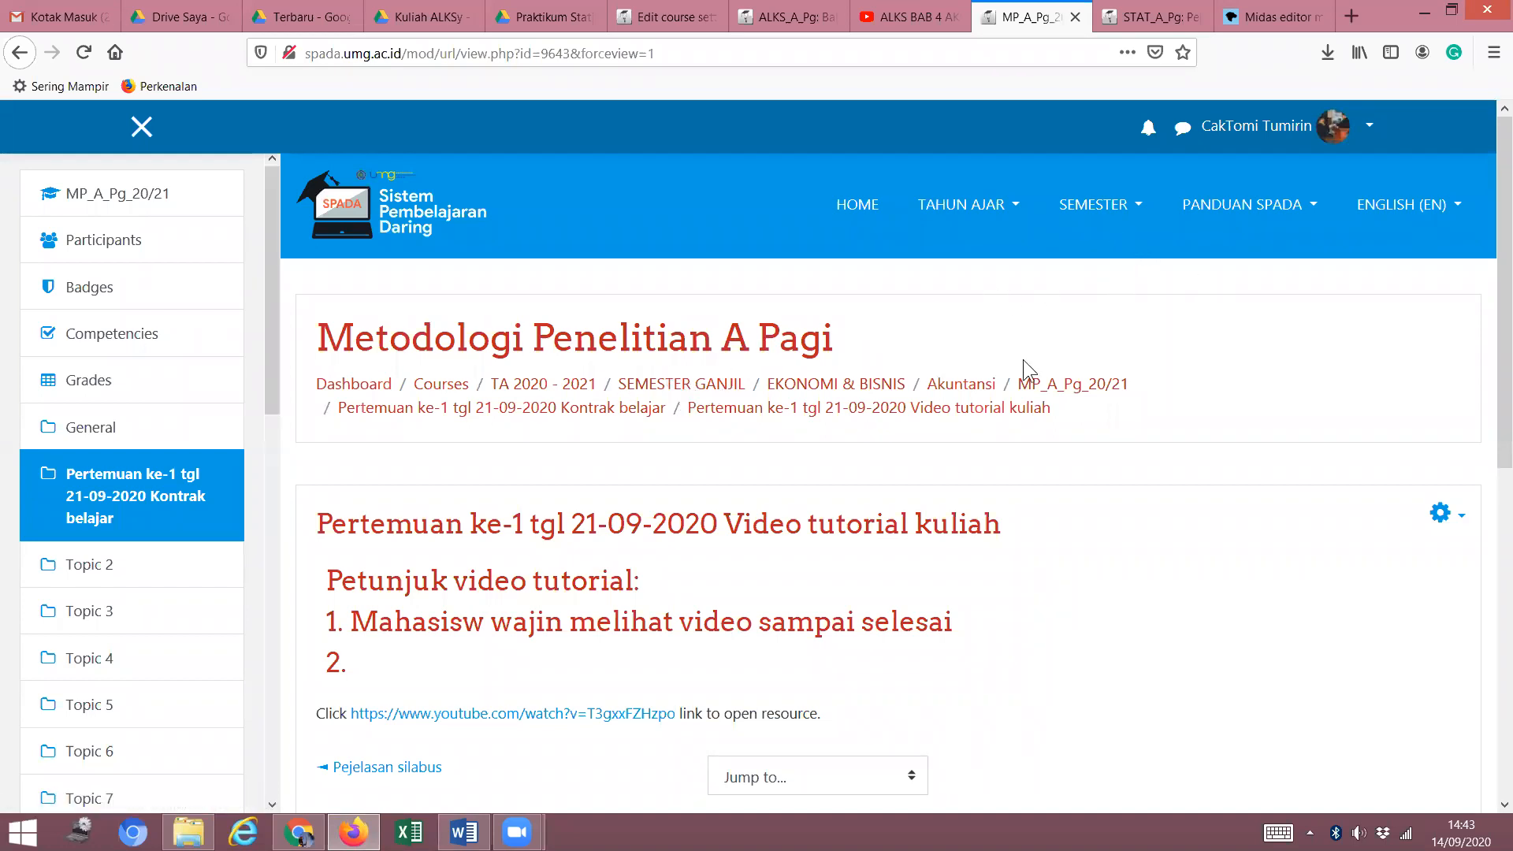
{"action": "scroll", "coordinate": [1030, 368], "scroll_direction": "down", "scroll_amount": 3}
{"action": "scroll", "coordinate": [1032, 371], "scroll_direction": "up", "scroll_amount": 3}
{"action": "left_click", "coordinate": [773, 410]}
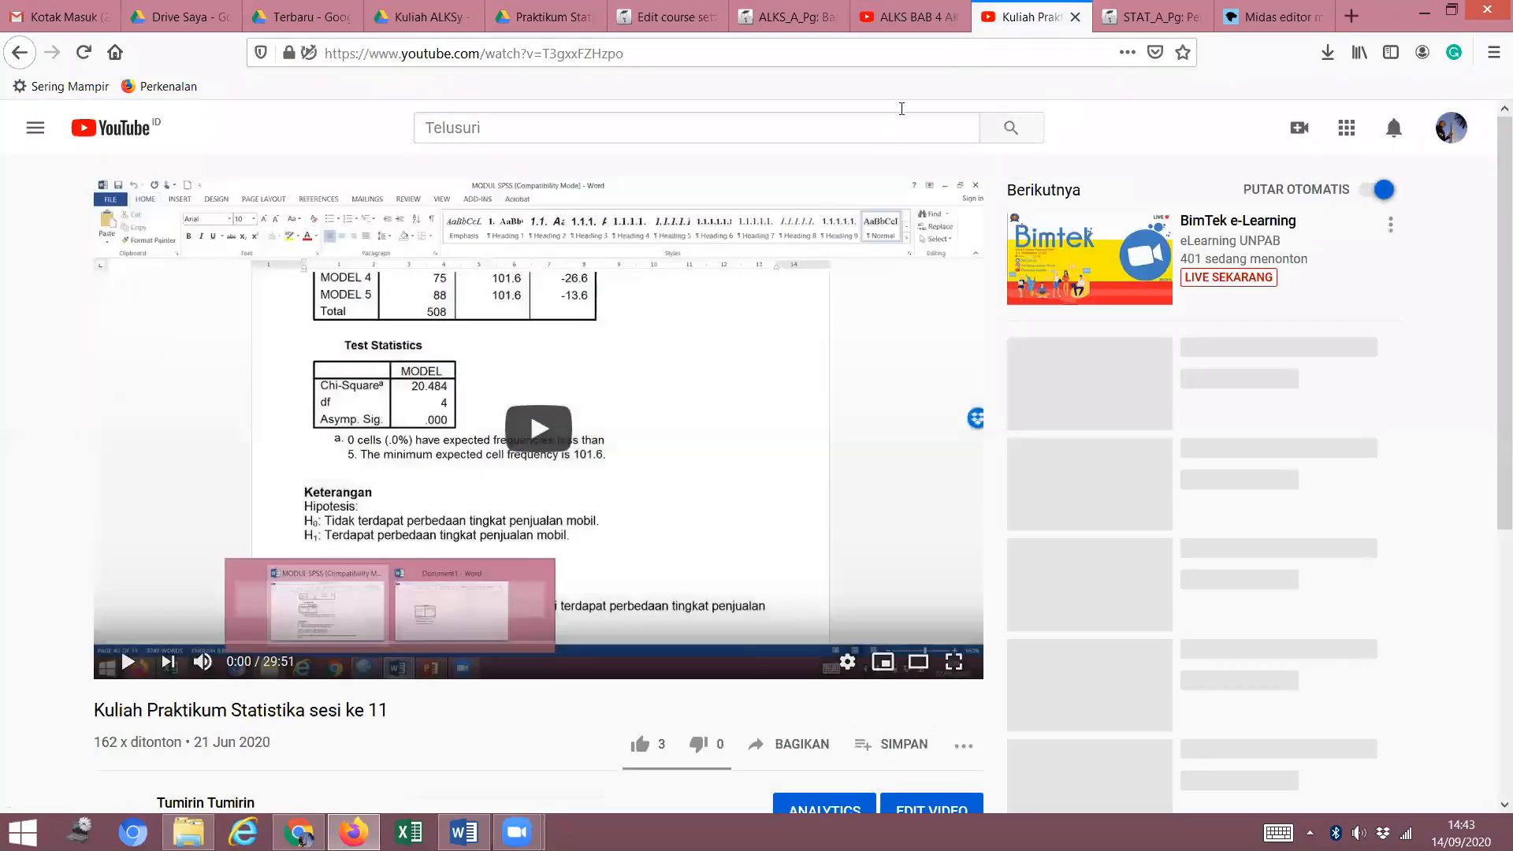
{"action": "left_click", "coordinate": [1148, 17]}
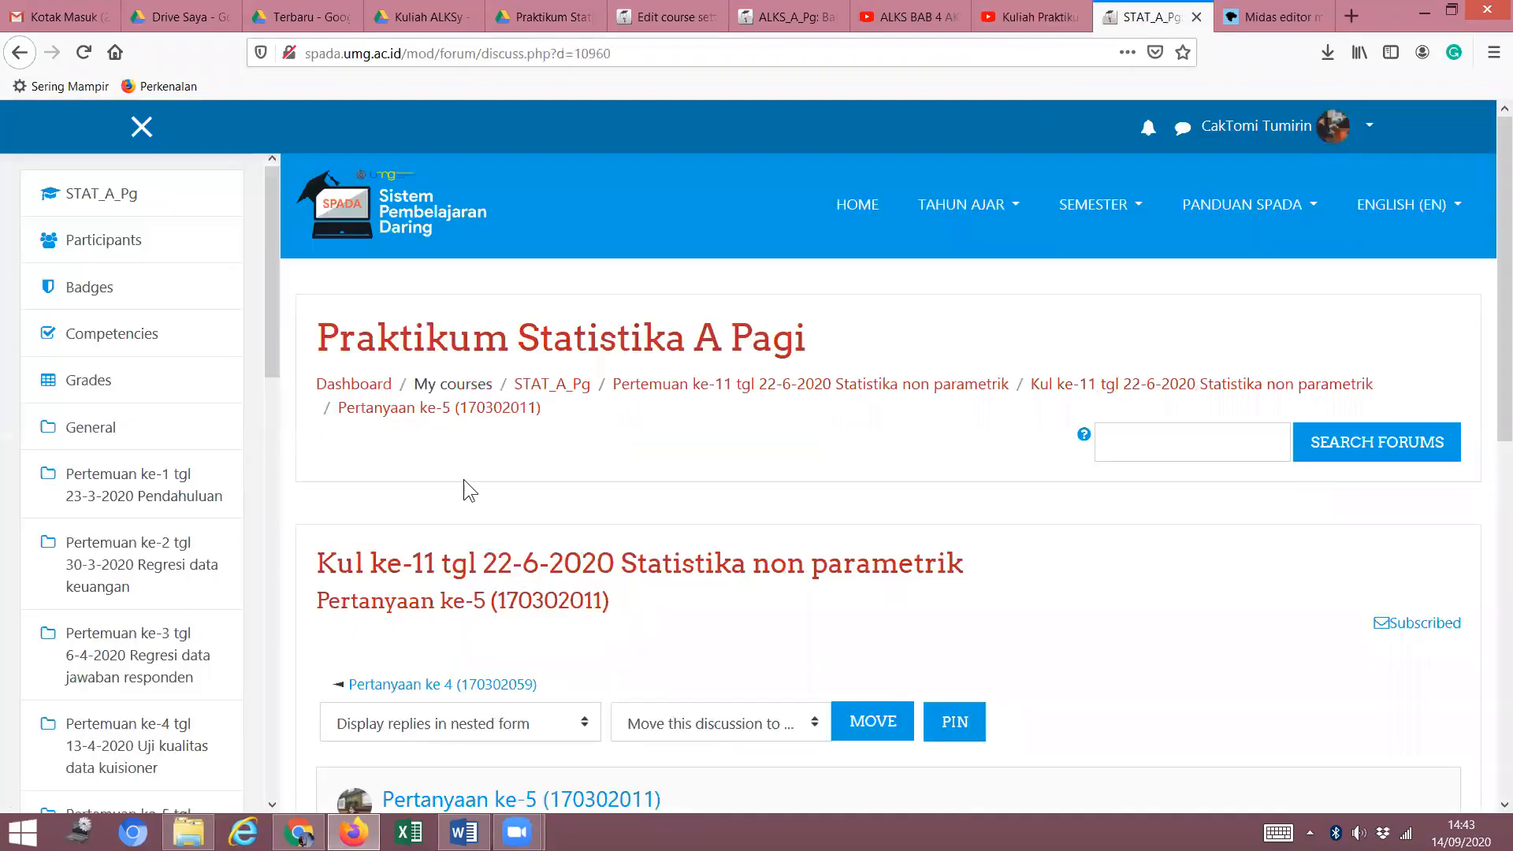
Return to the Praktikum Statistika A Pagi course page via Pertemuan ke-11 and scroll to Pengumuman.
{"action": "scroll", "coordinate": [764, 455], "scroll_direction": "down", "scroll_amount": 5}
{"action": "scroll", "coordinate": [787, 443], "scroll_direction": "up", "scroll_amount": 5}
{"action": "left_click", "coordinate": [848, 386]}
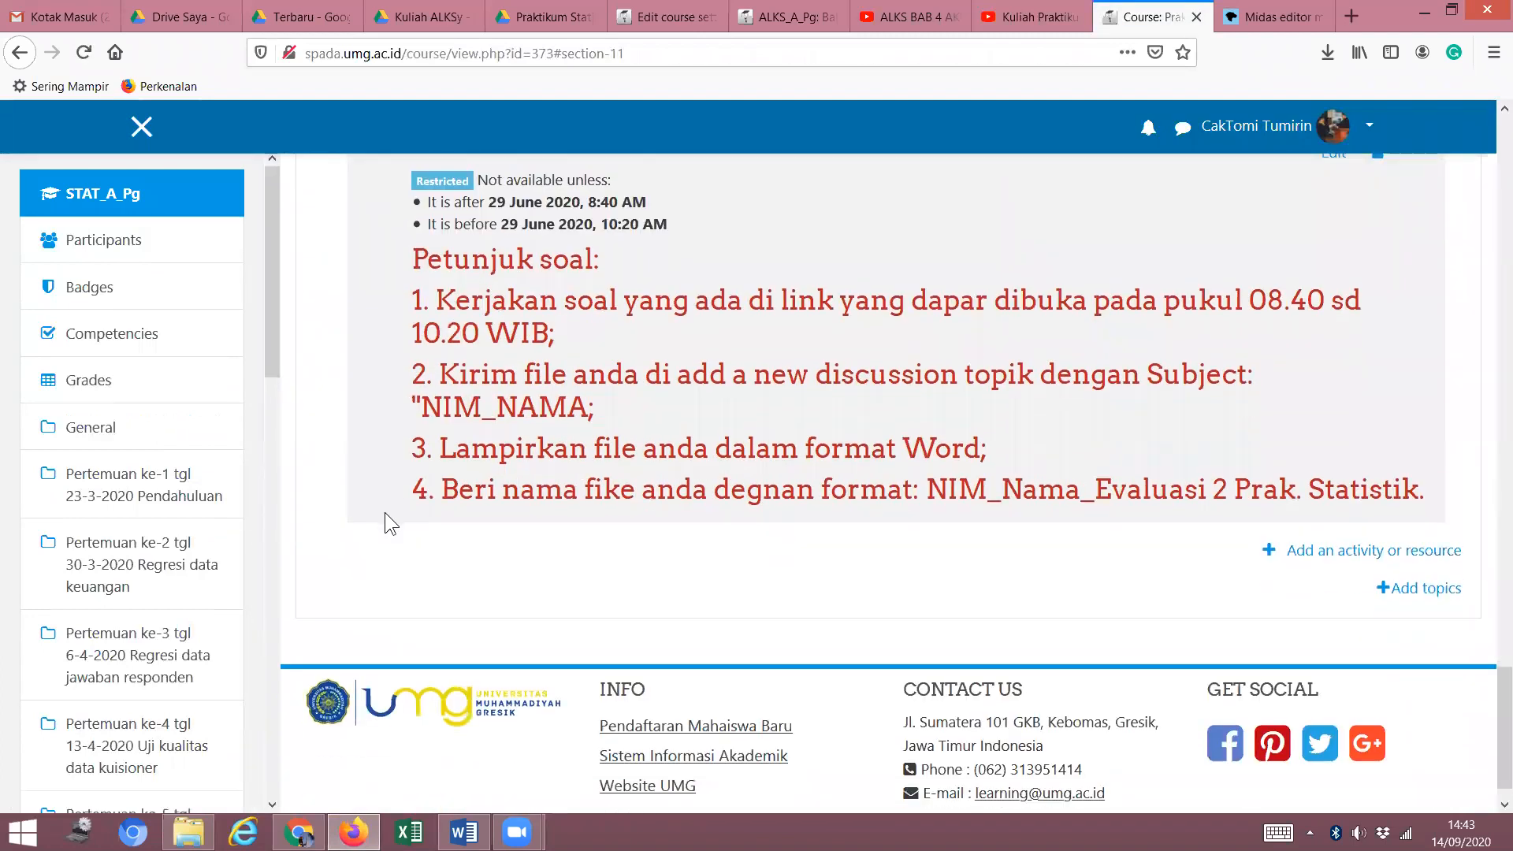
{"action": "scroll", "coordinate": [569, 473], "scroll_direction": "up", "scroll_amount": 4}
{"action": "scroll", "coordinate": [569, 467], "scroll_direction": "down", "scroll_amount": 4}
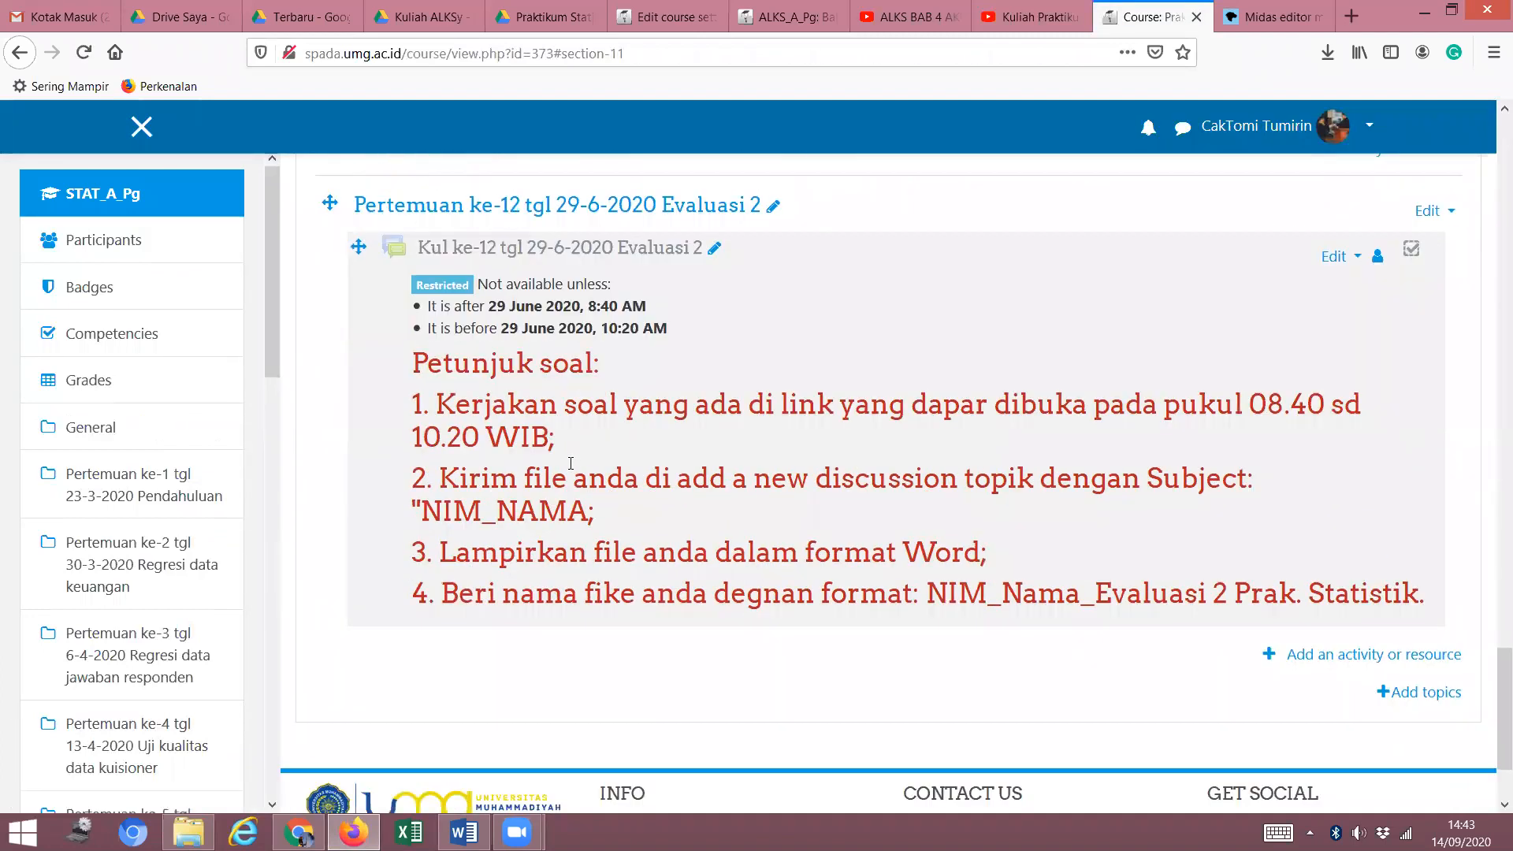
{"action": "scroll", "coordinate": [580, 470], "scroll_direction": "down", "scroll_amount": 1}
{"action": "scroll", "coordinate": [581, 469], "scroll_direction": "up", "scroll_amount": 1}
{"action": "scroll", "coordinate": [580, 473], "scroll_direction": "up", "scroll_amount": 2}
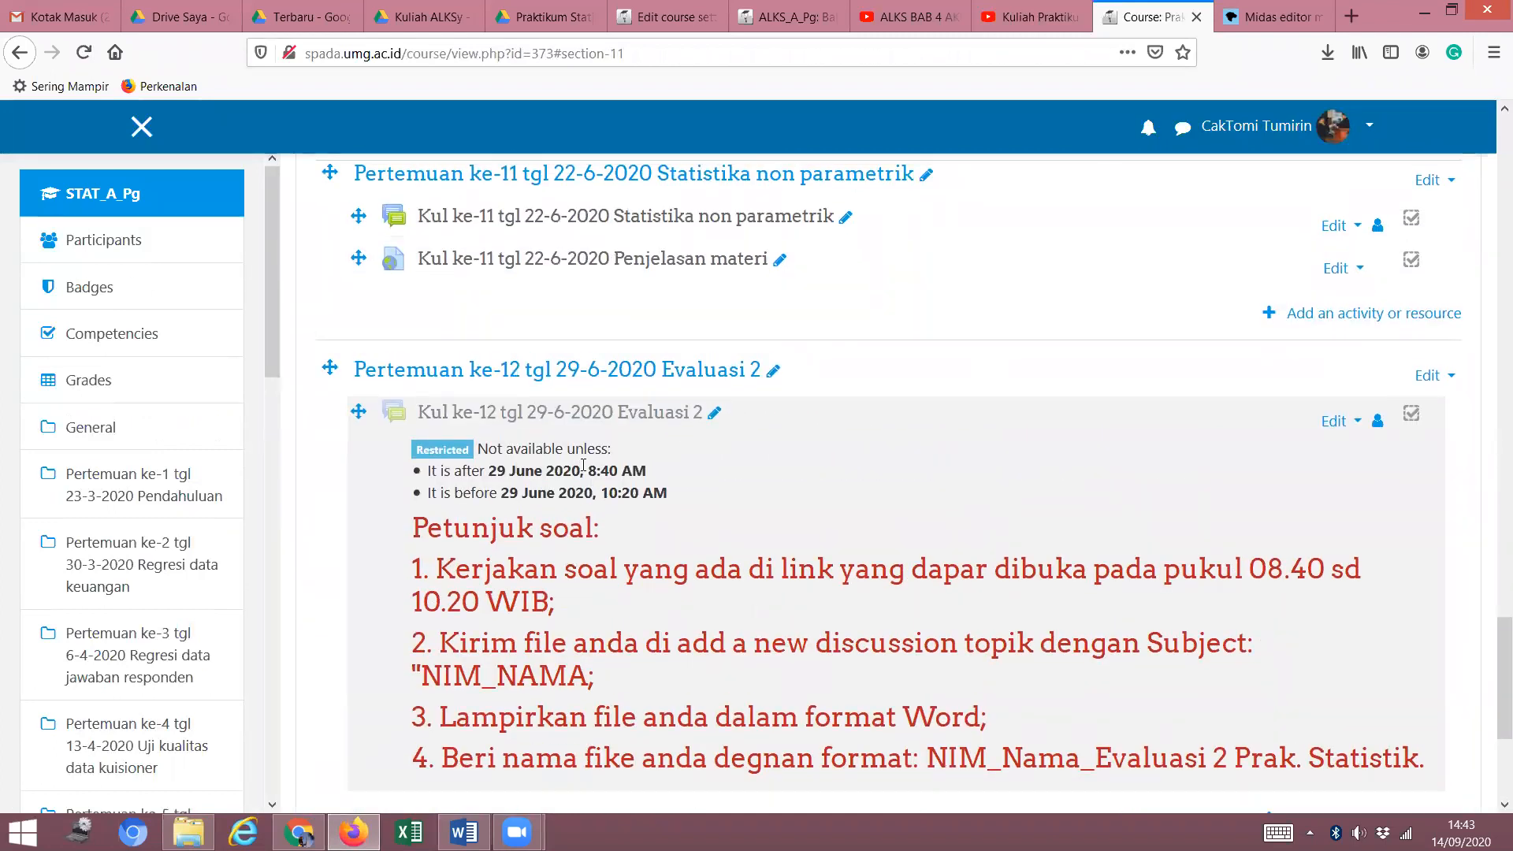
{"action": "scroll", "coordinate": [583, 466], "scroll_direction": "up", "scroll_amount": 5}
{"action": "scroll", "coordinate": [583, 469], "scroll_direction": "up", "scroll_amount": 5}
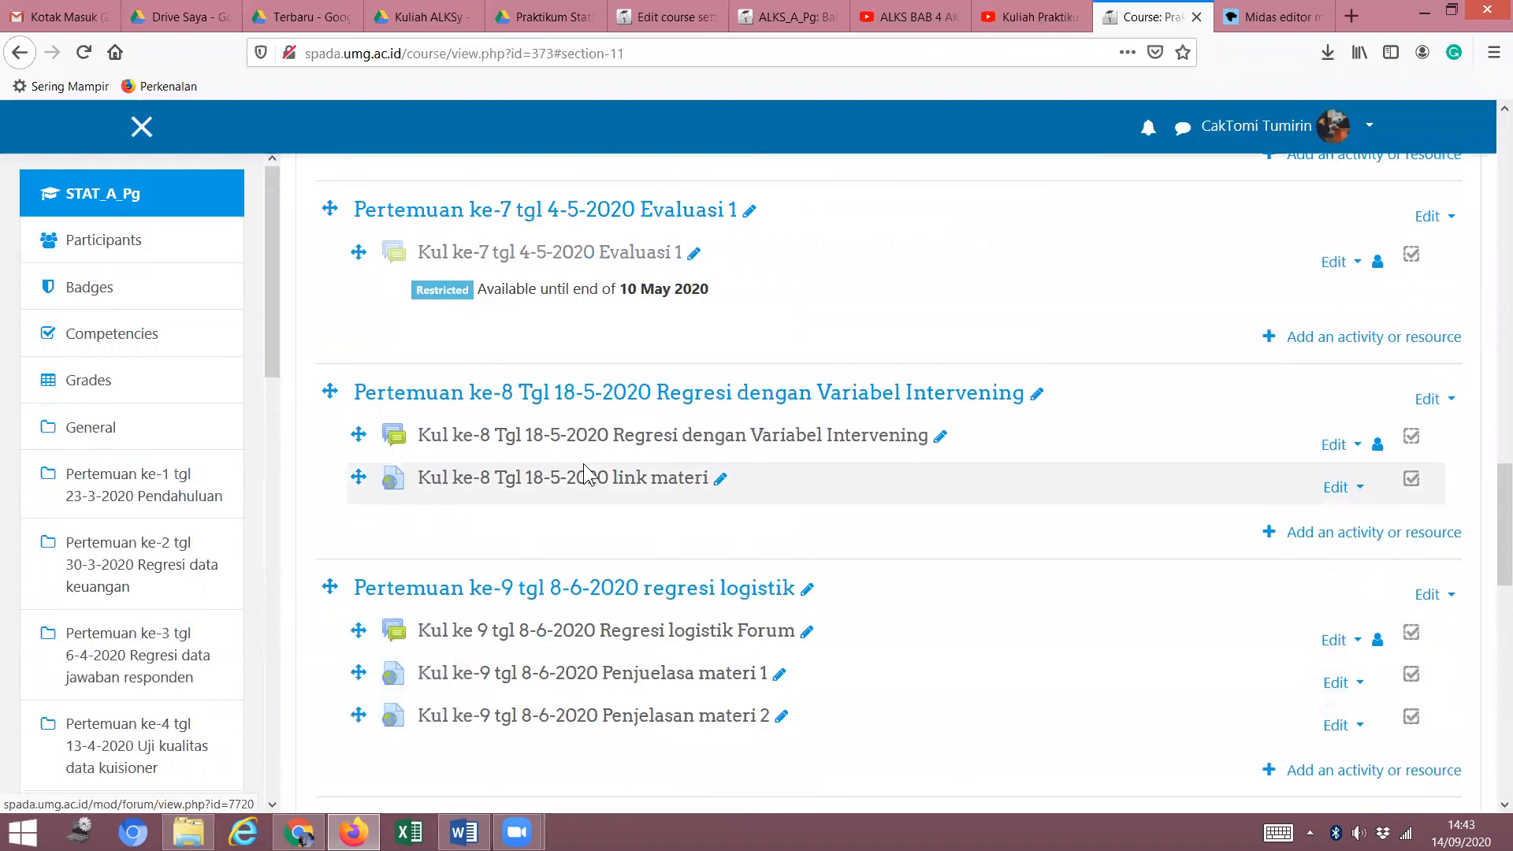
{"action": "scroll", "coordinate": [583, 465], "scroll_direction": "up", "scroll_amount": 1}
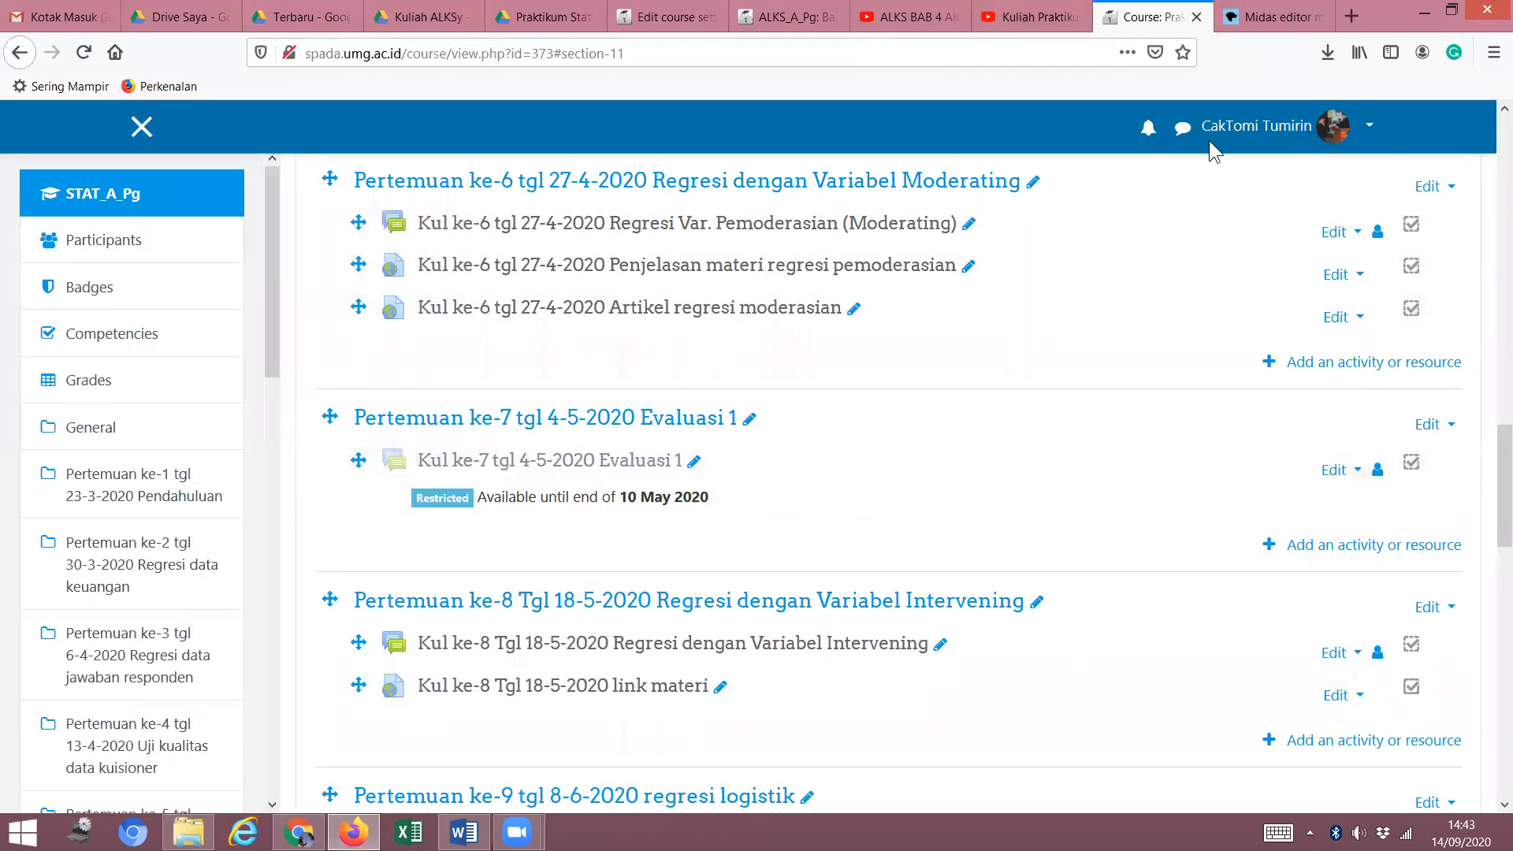
{"action": "scroll", "coordinate": [531, 314], "scroll_direction": "up", "scroll_amount": 12}
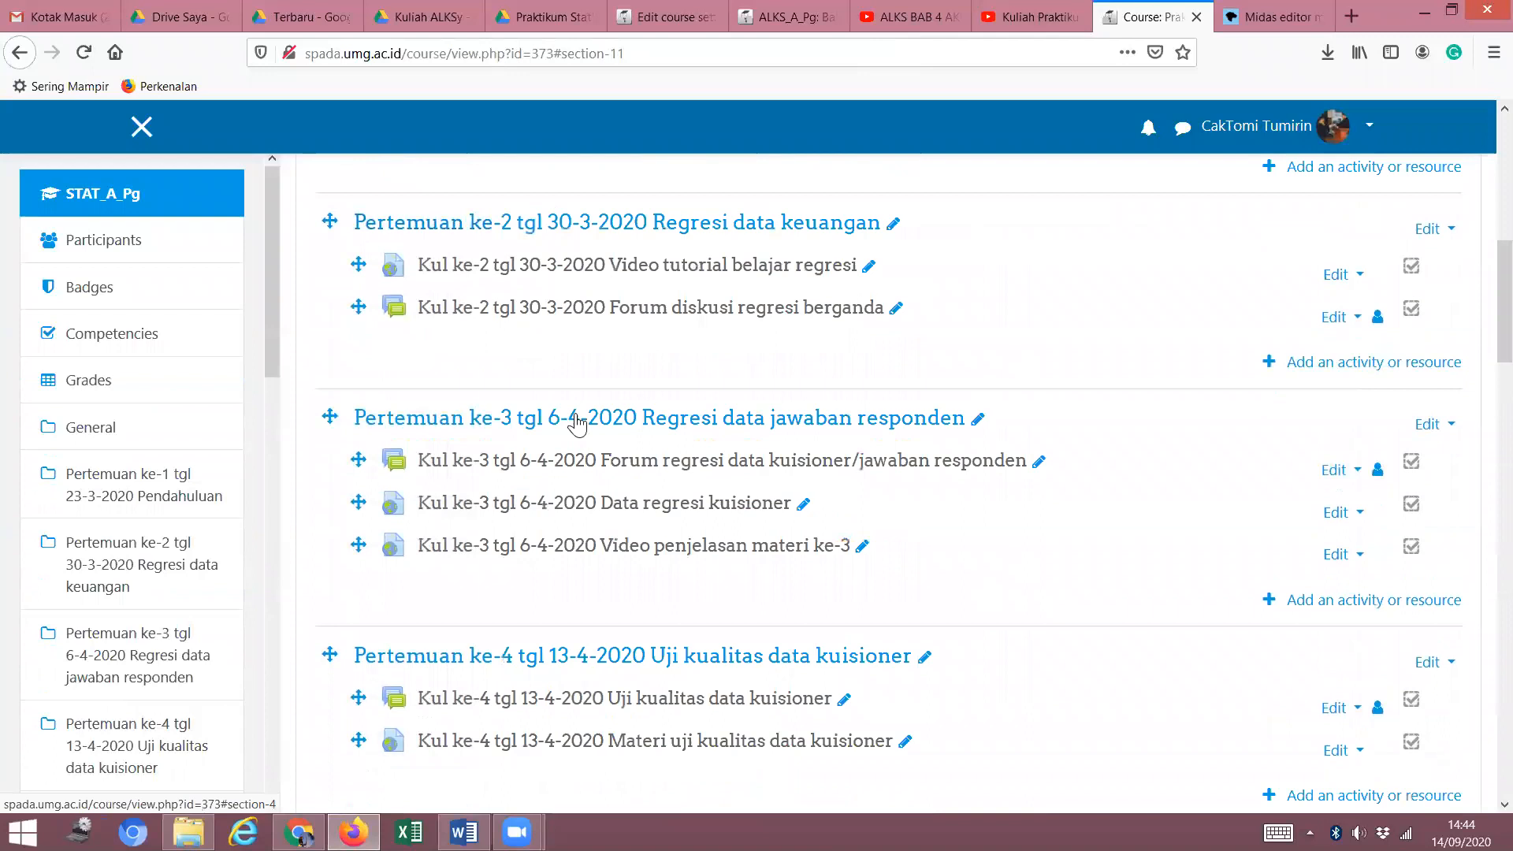
{"action": "scroll", "coordinate": [1178, 158], "scroll_direction": "up", "scroll_amount": 3}
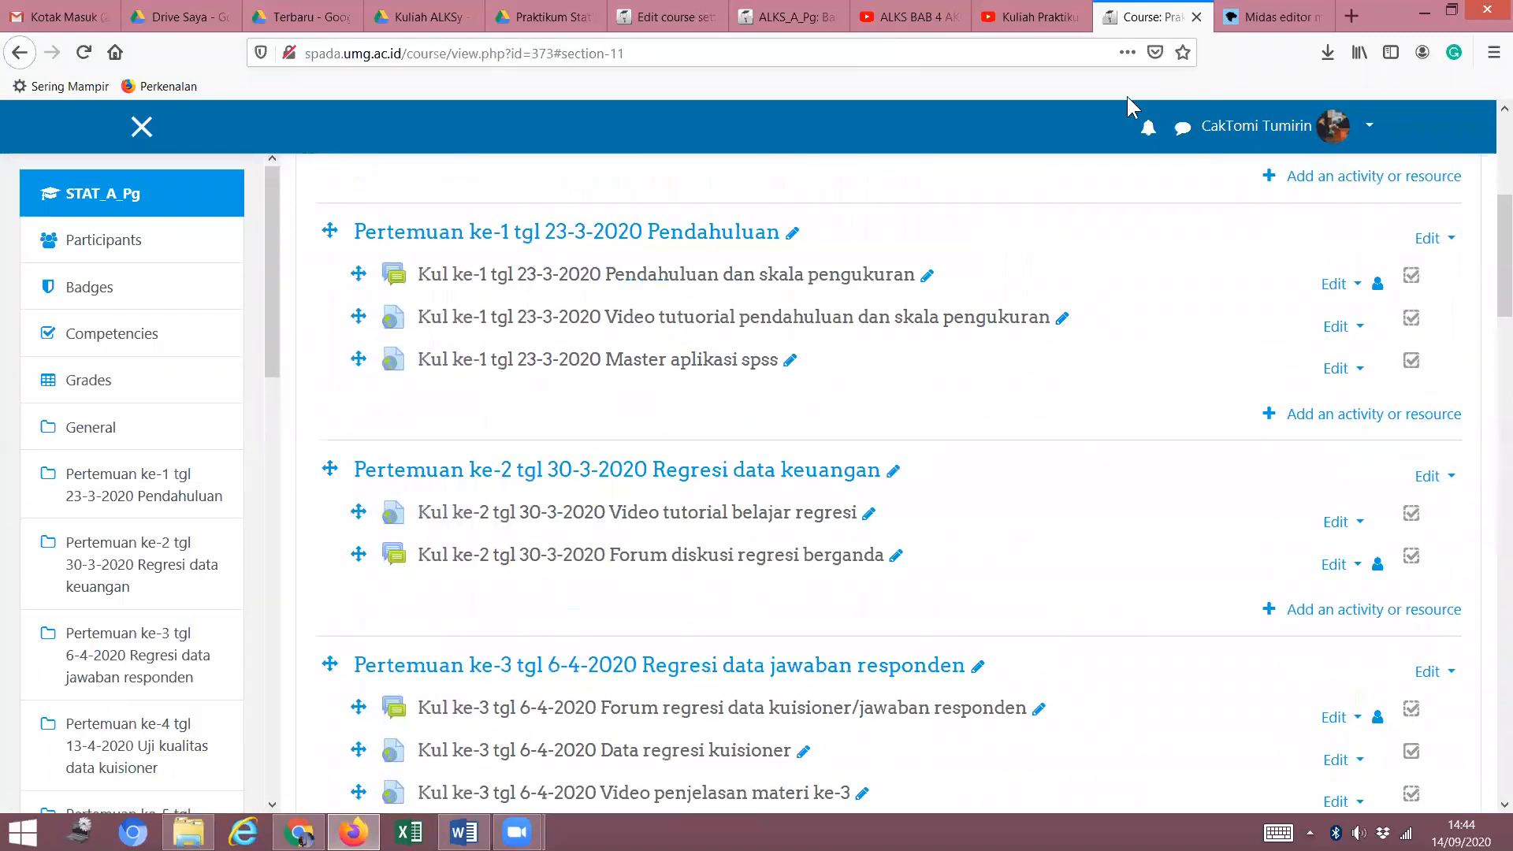
{"action": "scroll", "coordinate": [1501, 236], "scroll_direction": "up", "scroll_amount": 5}
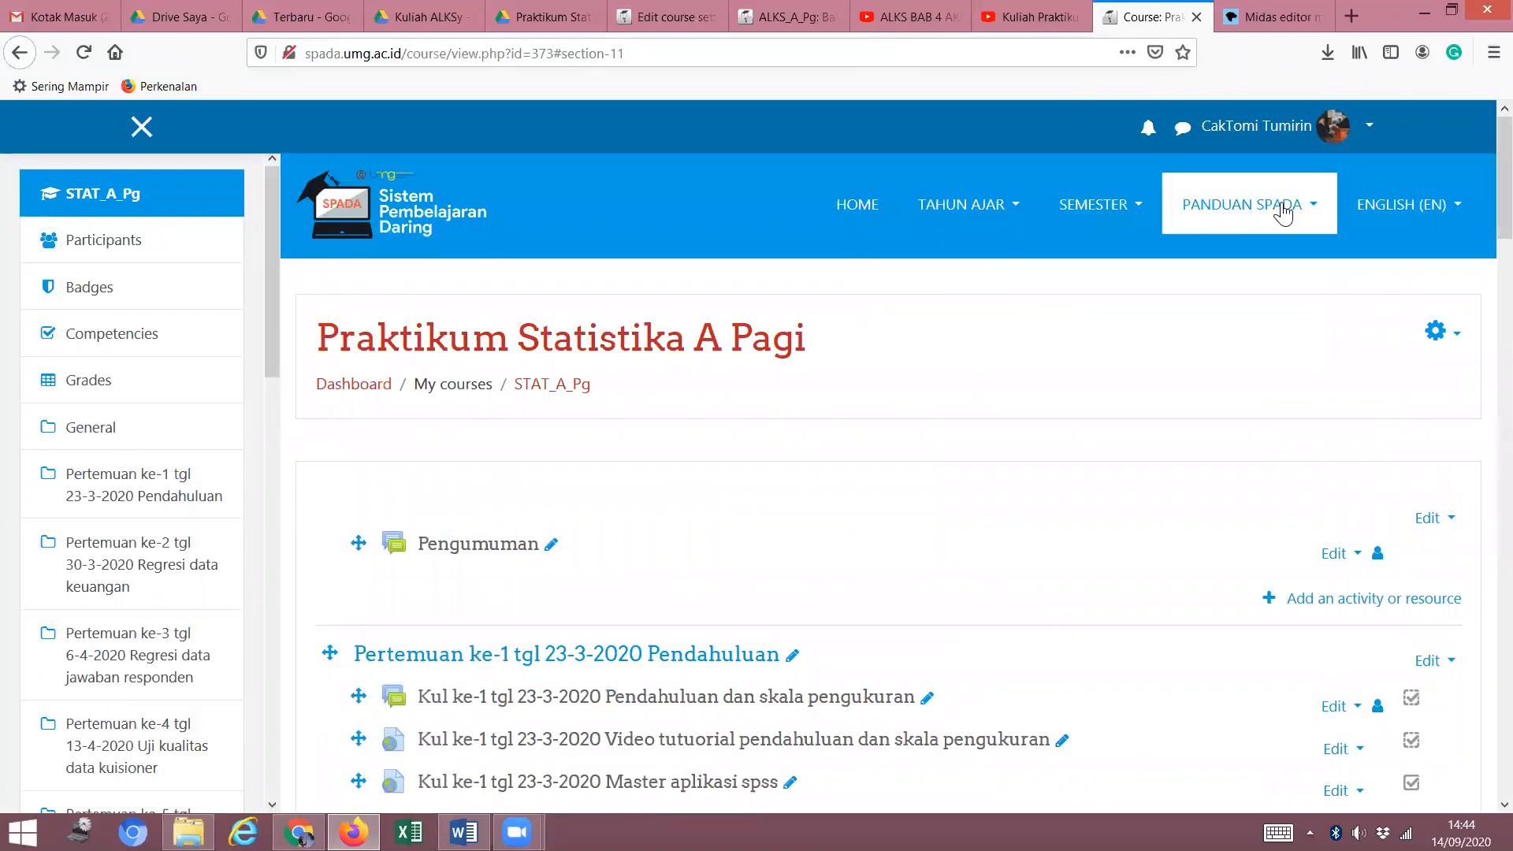
Browse the course categories of the Gasal 2020 - 2021 semester.
{"action": "left_click", "coordinate": [1134, 213]}
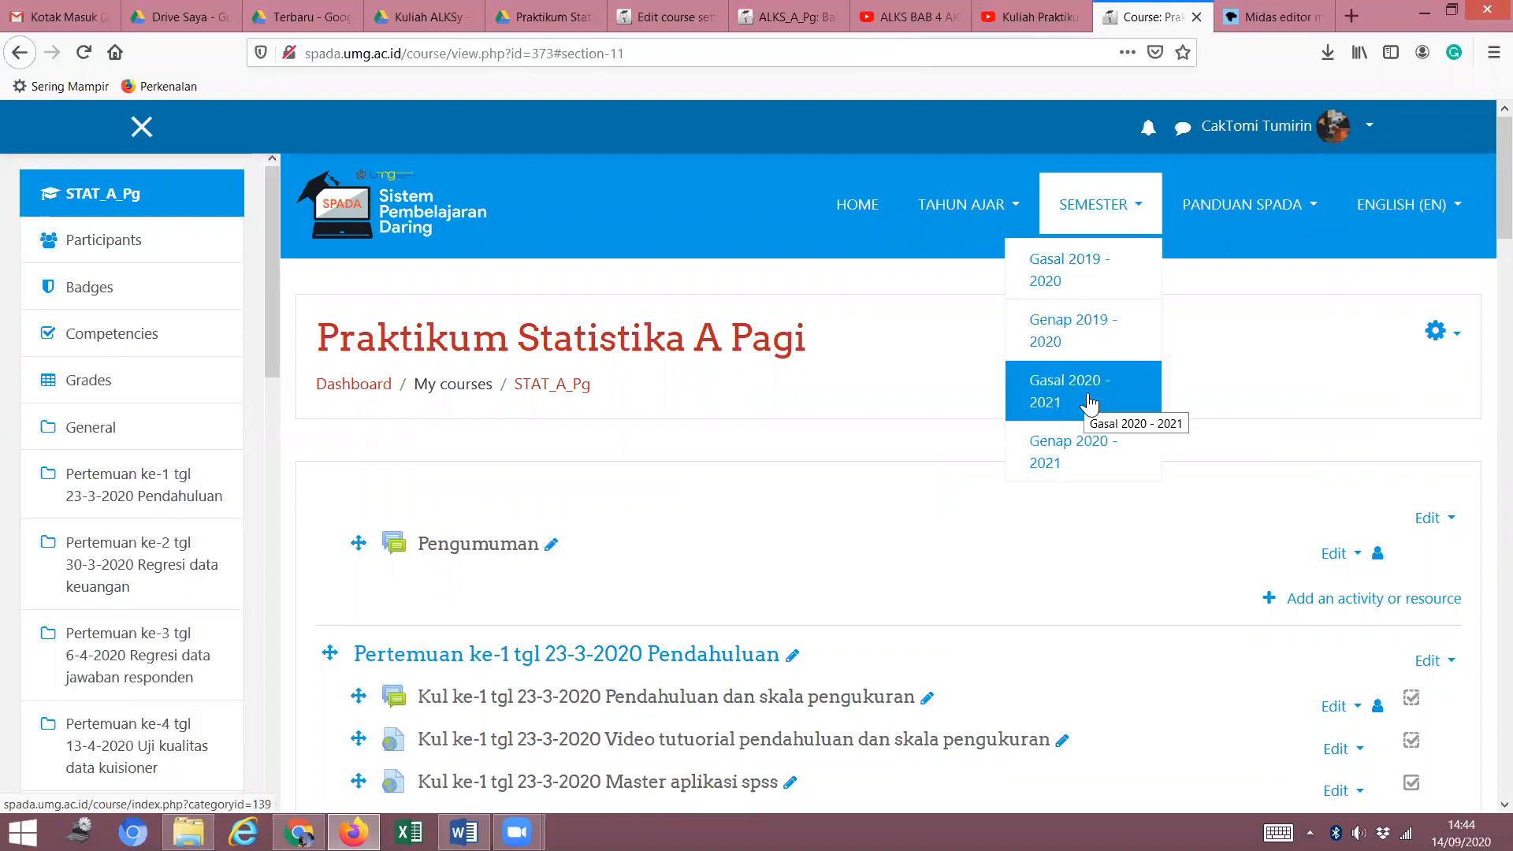
{"action": "left_click", "coordinate": [1087, 398]}
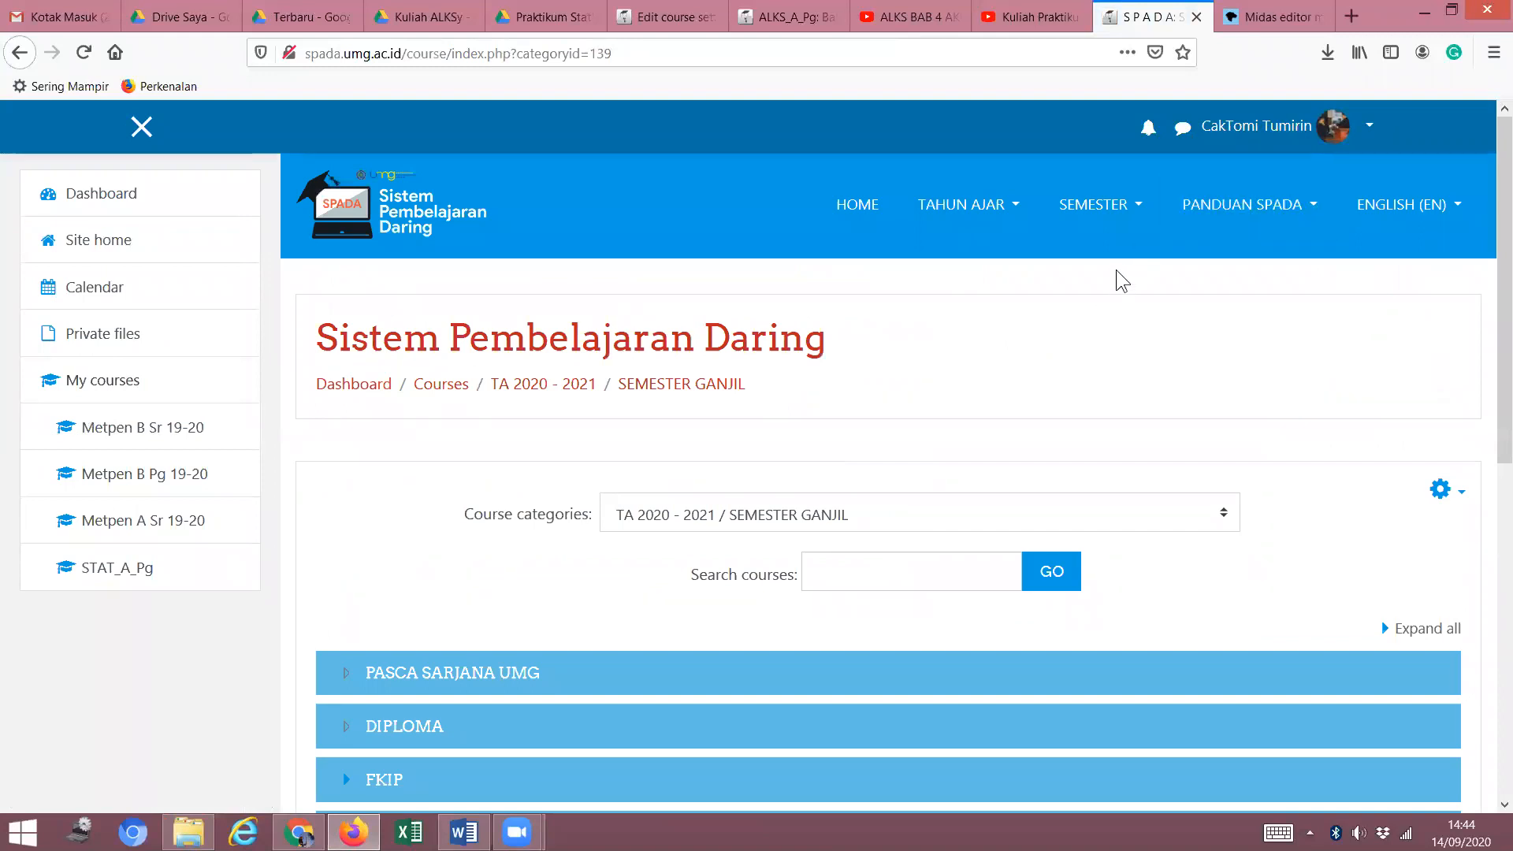
{"action": "scroll", "coordinate": [575, 678], "scroll_direction": "down", "scroll_amount": 1}
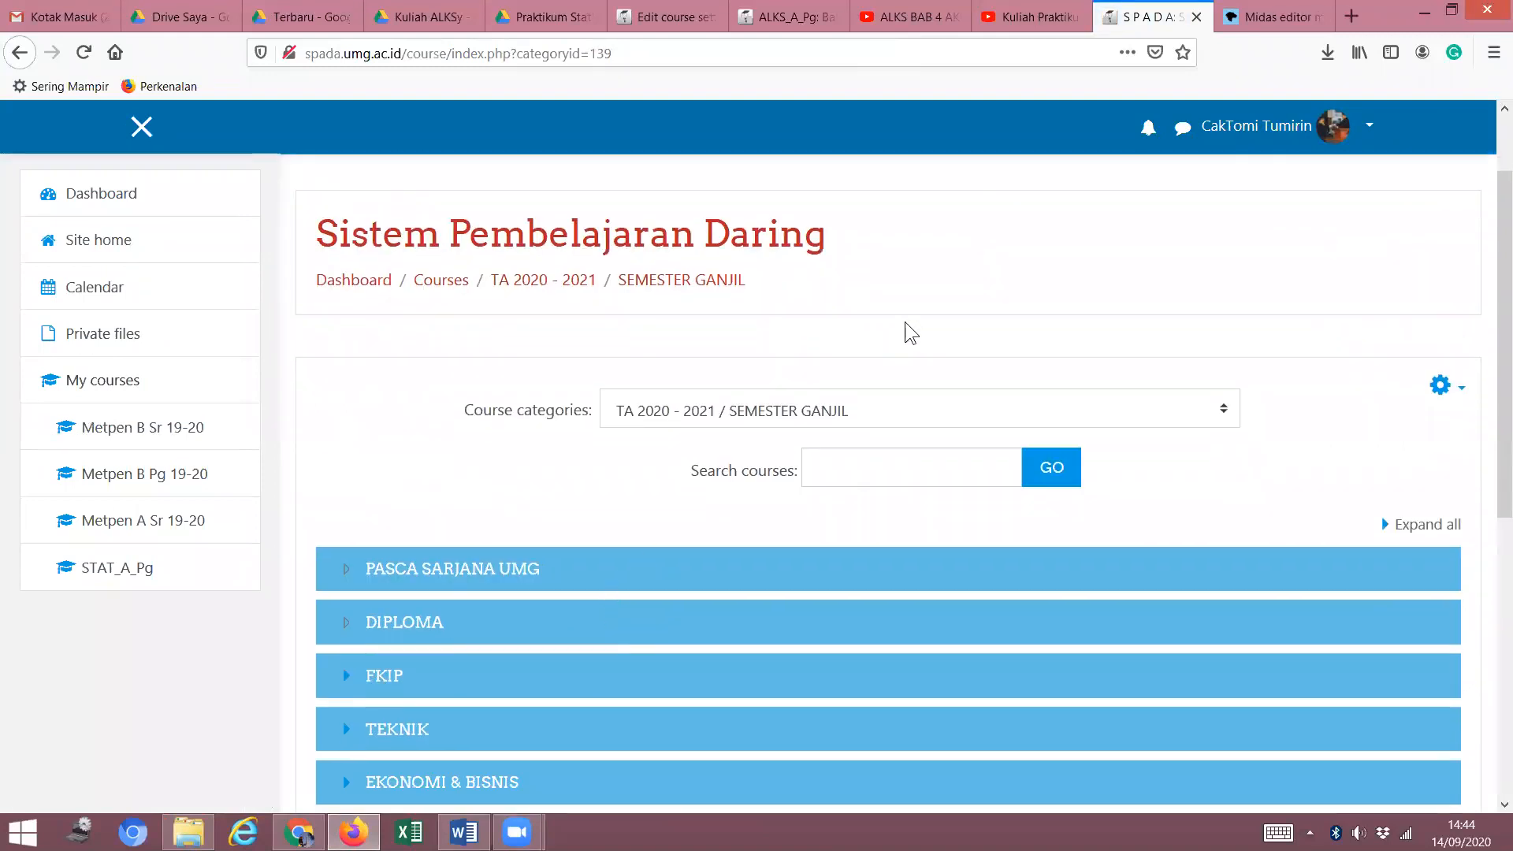
{"action": "scroll", "coordinate": [965, 288], "scroll_direction": "down", "scroll_amount": 4}
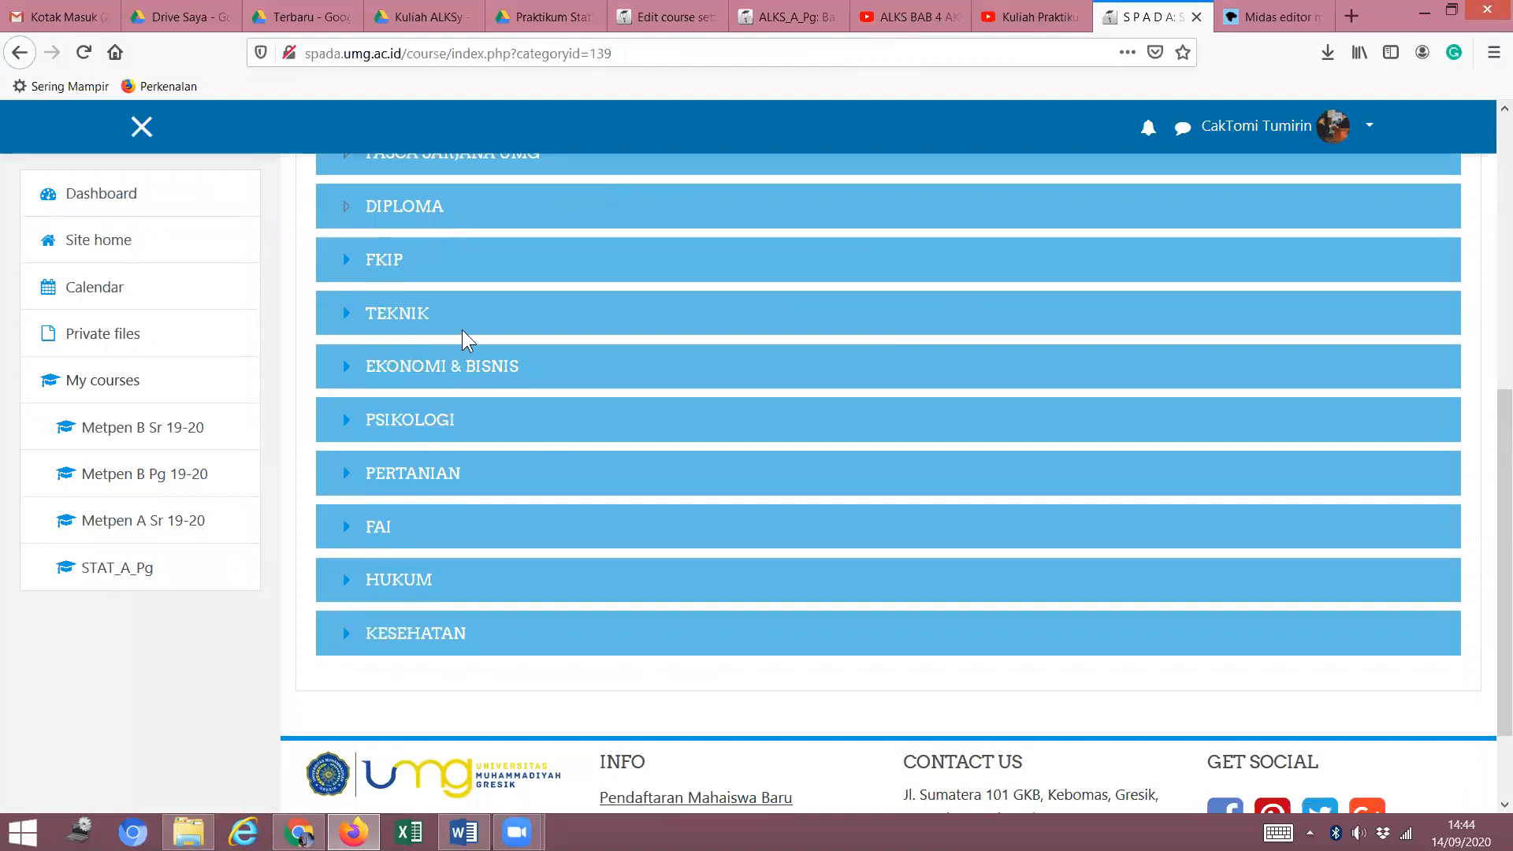
{"action": "scroll", "coordinate": [546, 252], "scroll_direction": "up", "scroll_amount": 1}
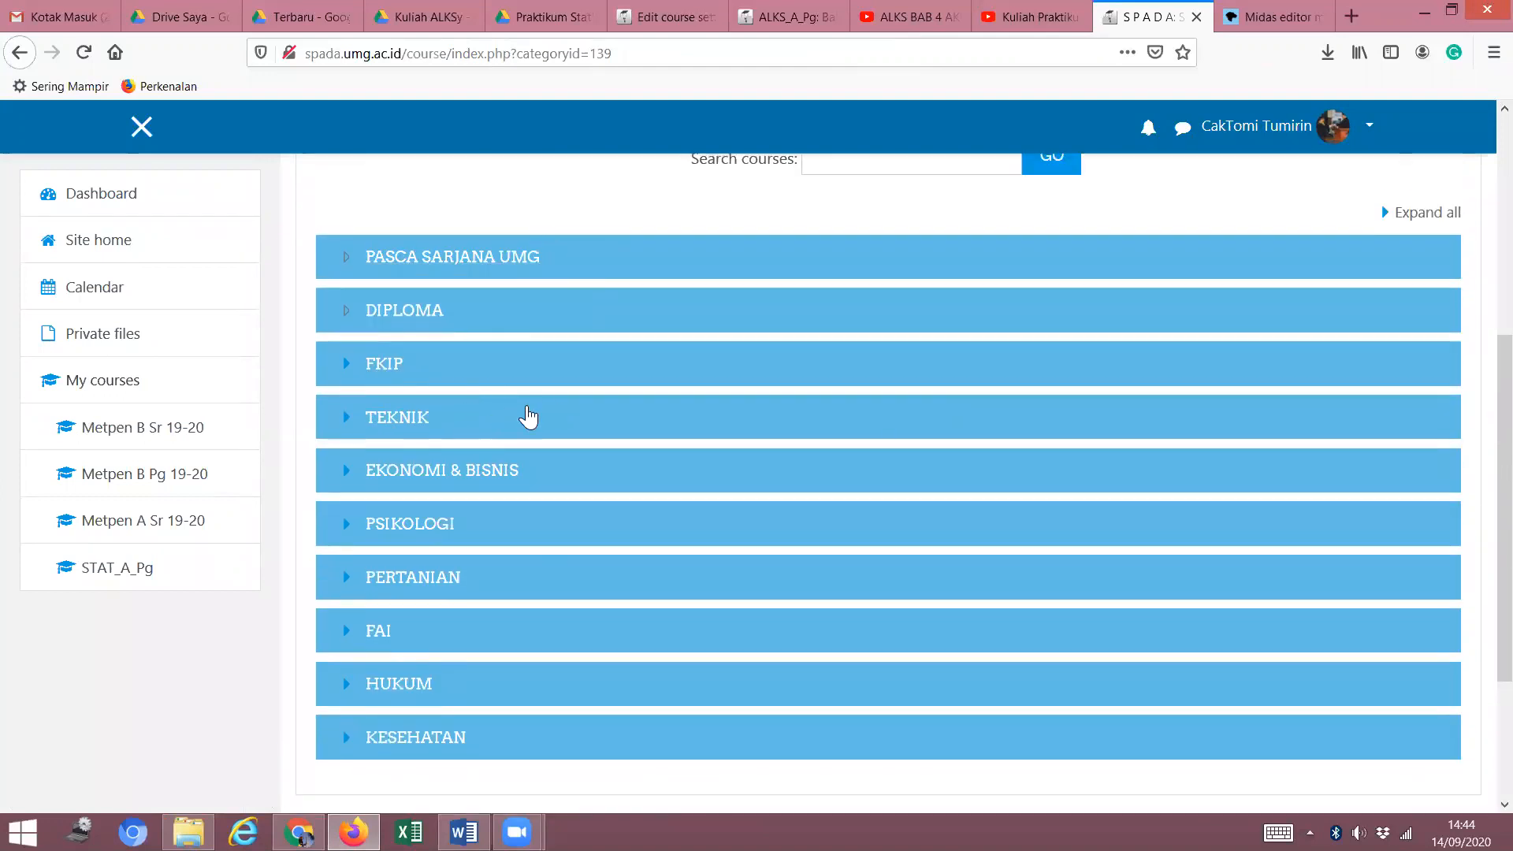
{"action": "scroll", "coordinate": [527, 418], "scroll_direction": "up", "scroll_amount": 4}
{"action": "left_click", "coordinate": [1143, 222]}
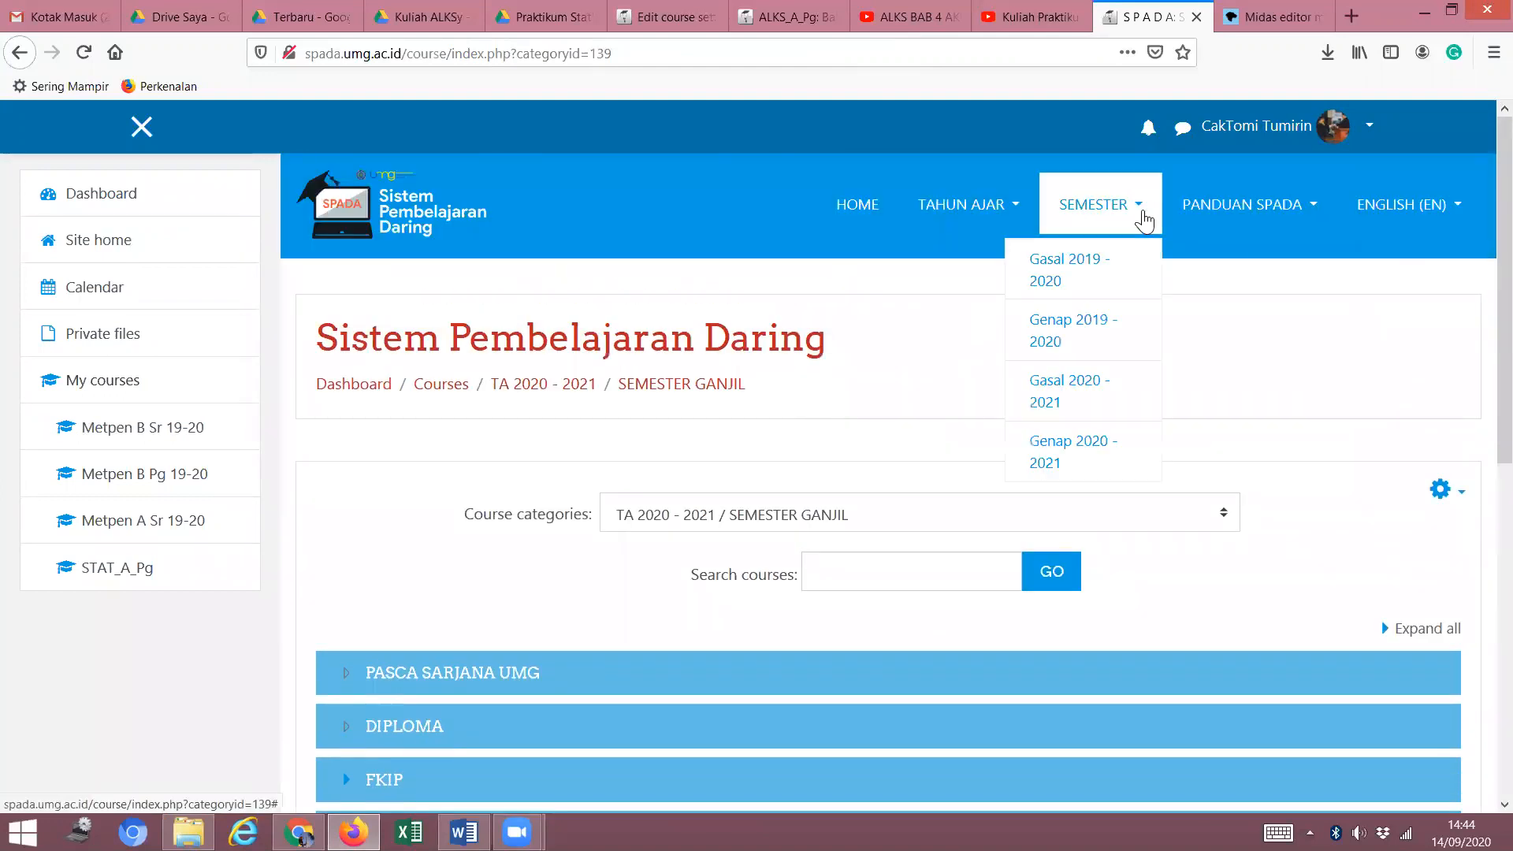
{"action": "left_click", "coordinate": [1069, 401]}
Go through EKONOMI & BISNIS and Akuntansi to open the Metodologi Penelitian A Pagi course.
{"action": "scroll", "coordinate": [749, 401], "scroll_direction": "down", "scroll_amount": 5}
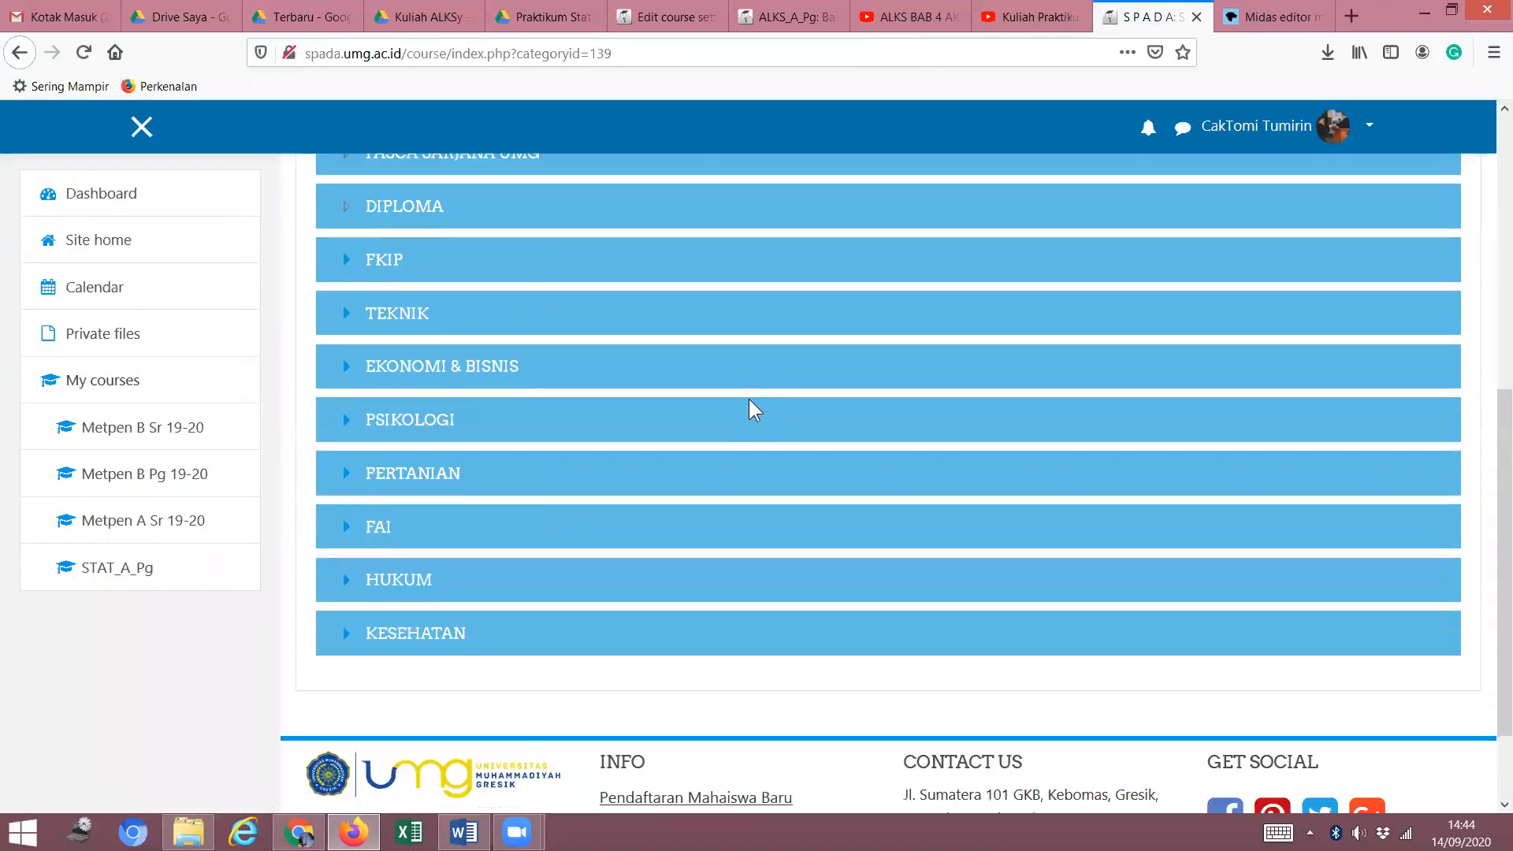
{"action": "left_click", "coordinate": [485, 383]}
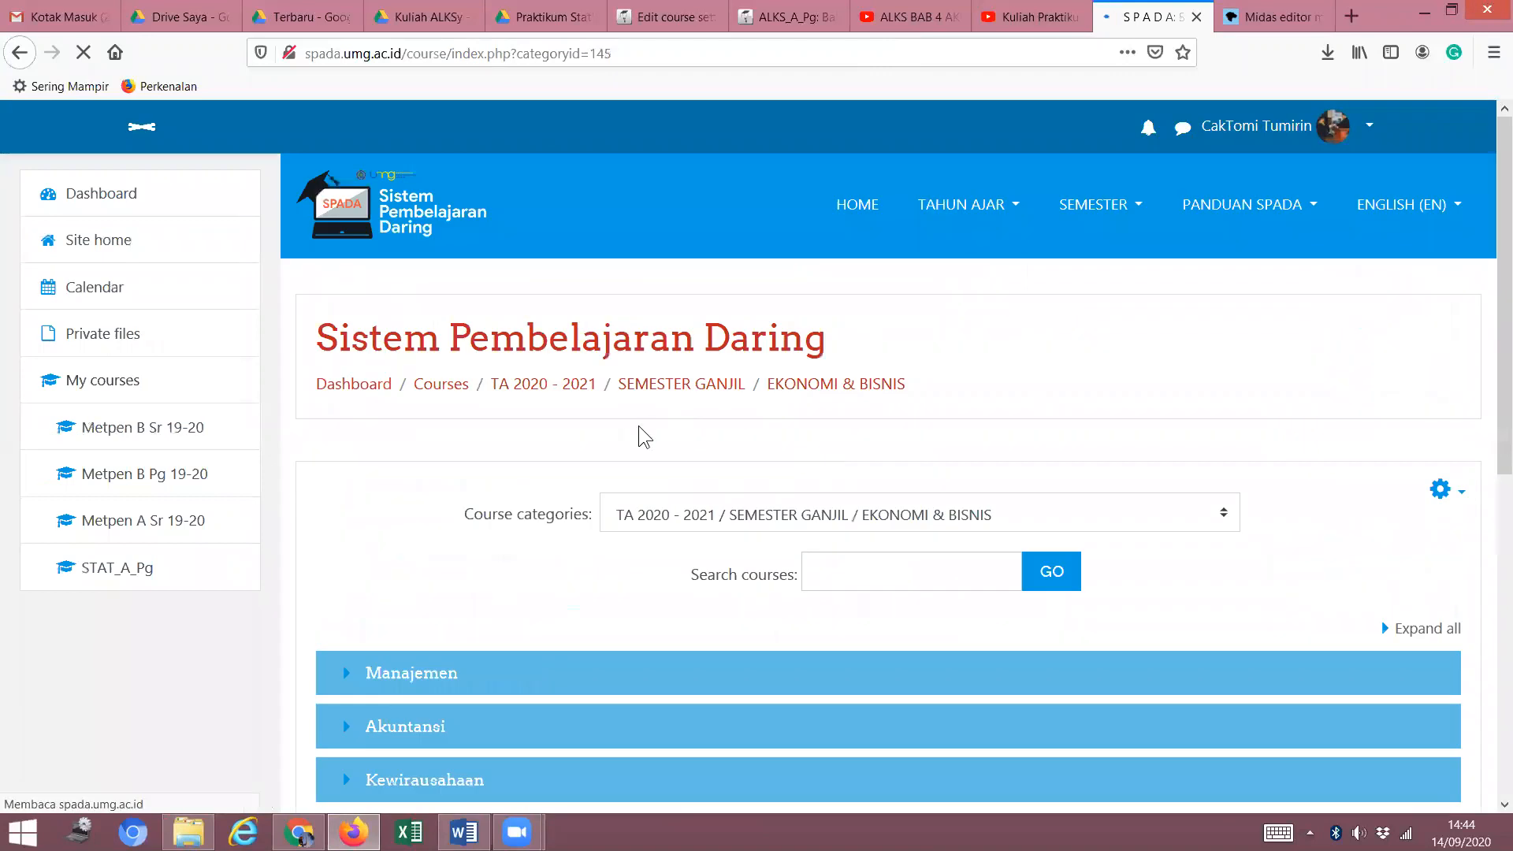
{"action": "left_click", "coordinate": [405, 524]}
{"action": "scroll", "coordinate": [555, 505], "scroll_direction": "down", "scroll_amount": 10}
{"action": "left_click", "coordinate": [701, 423]}
{"action": "scroll", "coordinate": [699, 464], "scroll_direction": "down", "scroll_amount": 4}
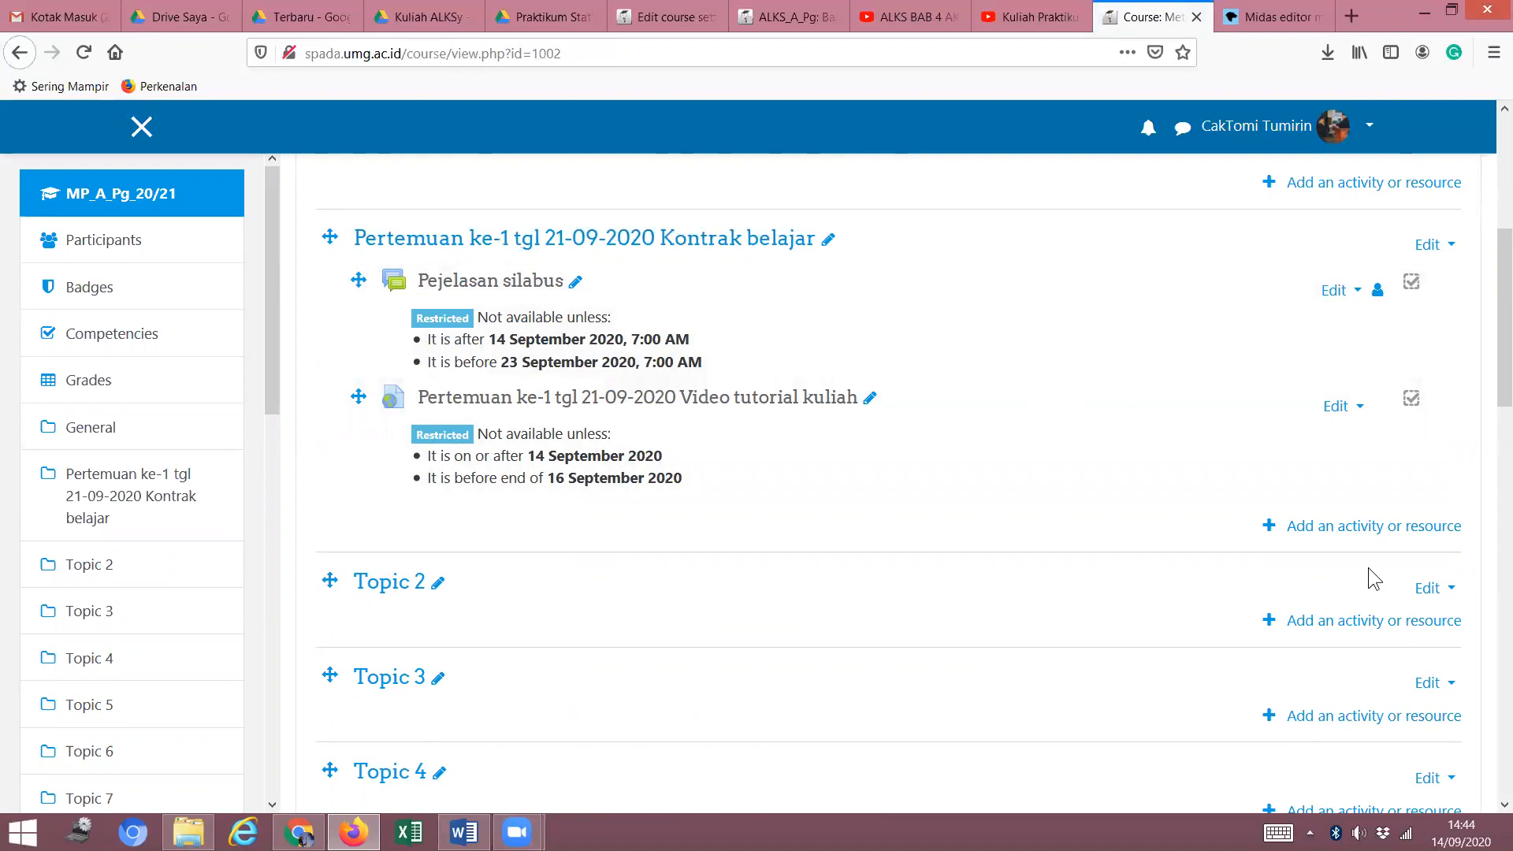
Start adding an activity or resource and pick Forum from the chooser list.
{"action": "left_click", "coordinate": [1362, 529]}
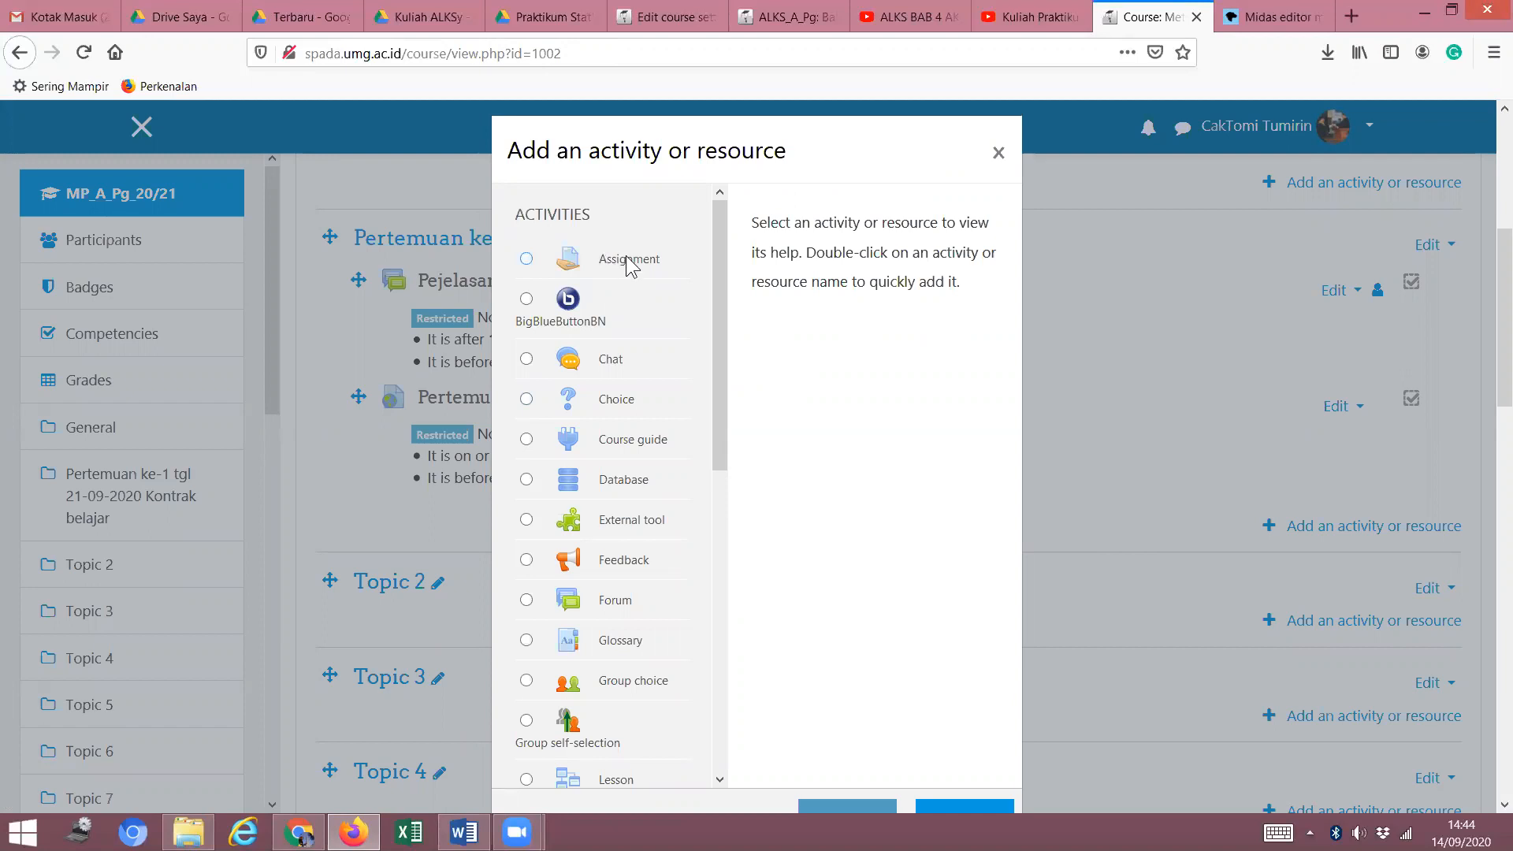
{"action": "mouse_move", "coordinate": [724, 395]}
{"action": "left_mouse_down"}
{"action": "mouse_move", "coordinate": [743, 480]}
{"action": "mouse_move", "coordinate": [743, 462]}
{"action": "mouse_move", "coordinate": [719, 574]}
{"action": "mouse_move", "coordinate": [731, 644]}
{"action": "mouse_move", "coordinate": [769, 418]}
{"action": "mouse_move", "coordinate": [752, 392]}
{"action": "left_mouse_up"}
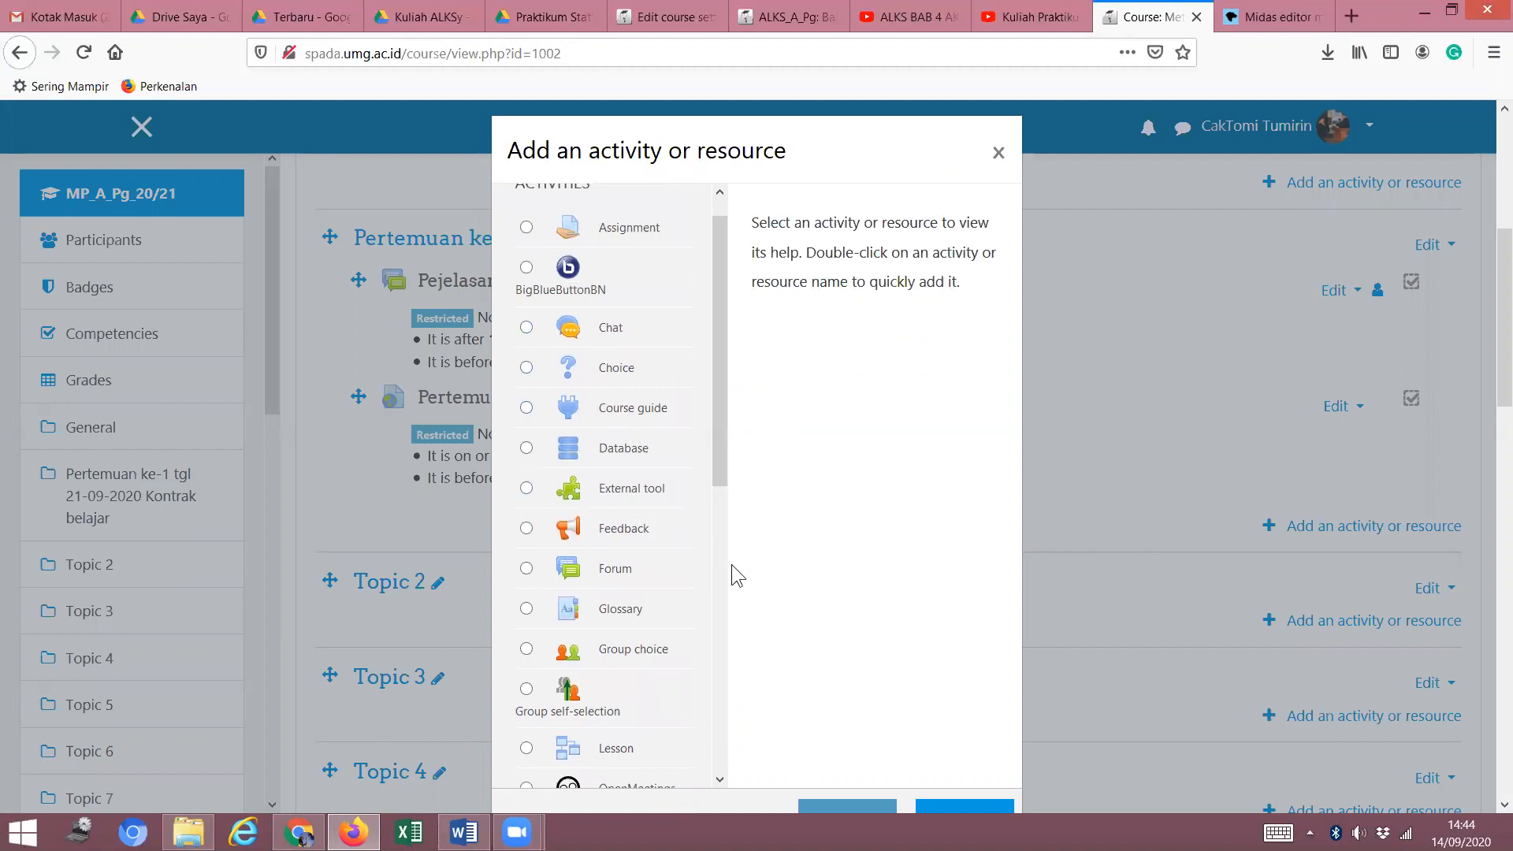
{"action": "left_click_drag", "start_coordinate": [718, 487], "coordinate": [724, 462]}
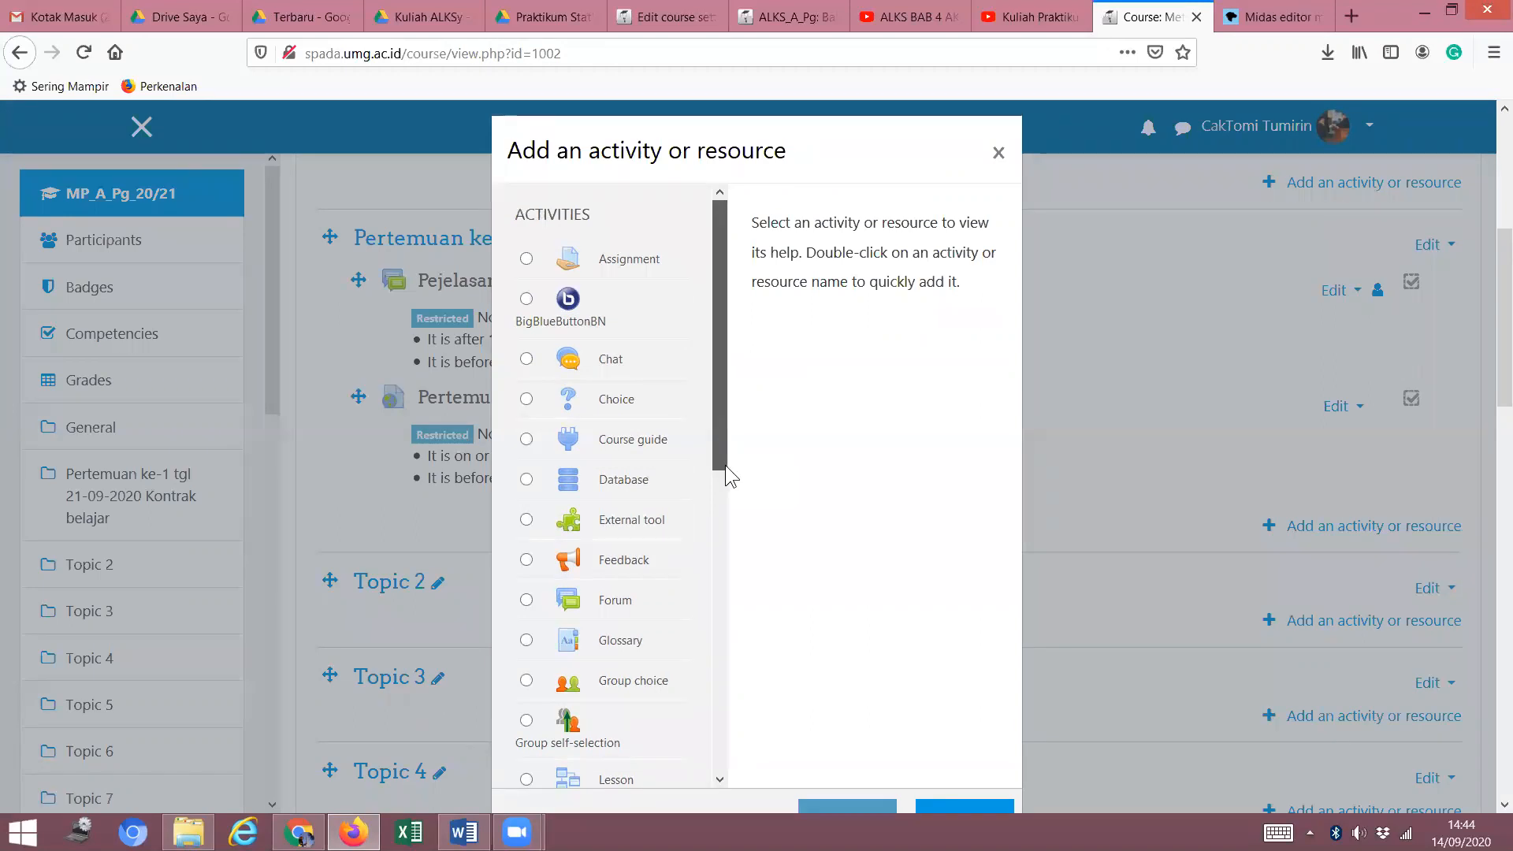
{"action": "left_click_drag", "start_coordinate": [701, 532], "coordinate": [724, 768]}
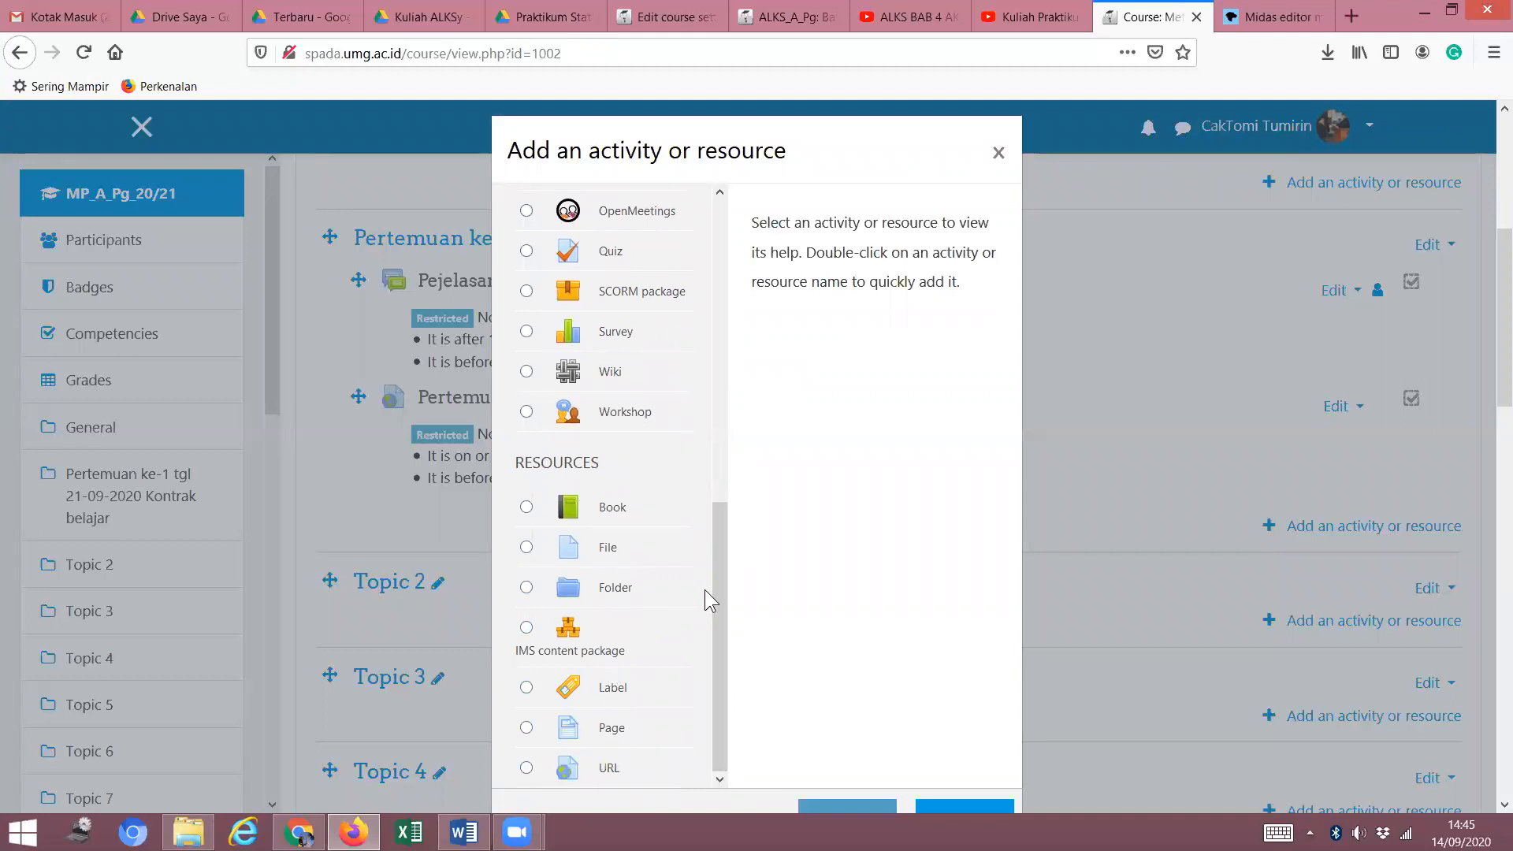
{"action": "left_click_drag", "start_coordinate": [718, 581], "coordinate": [749, 381]}
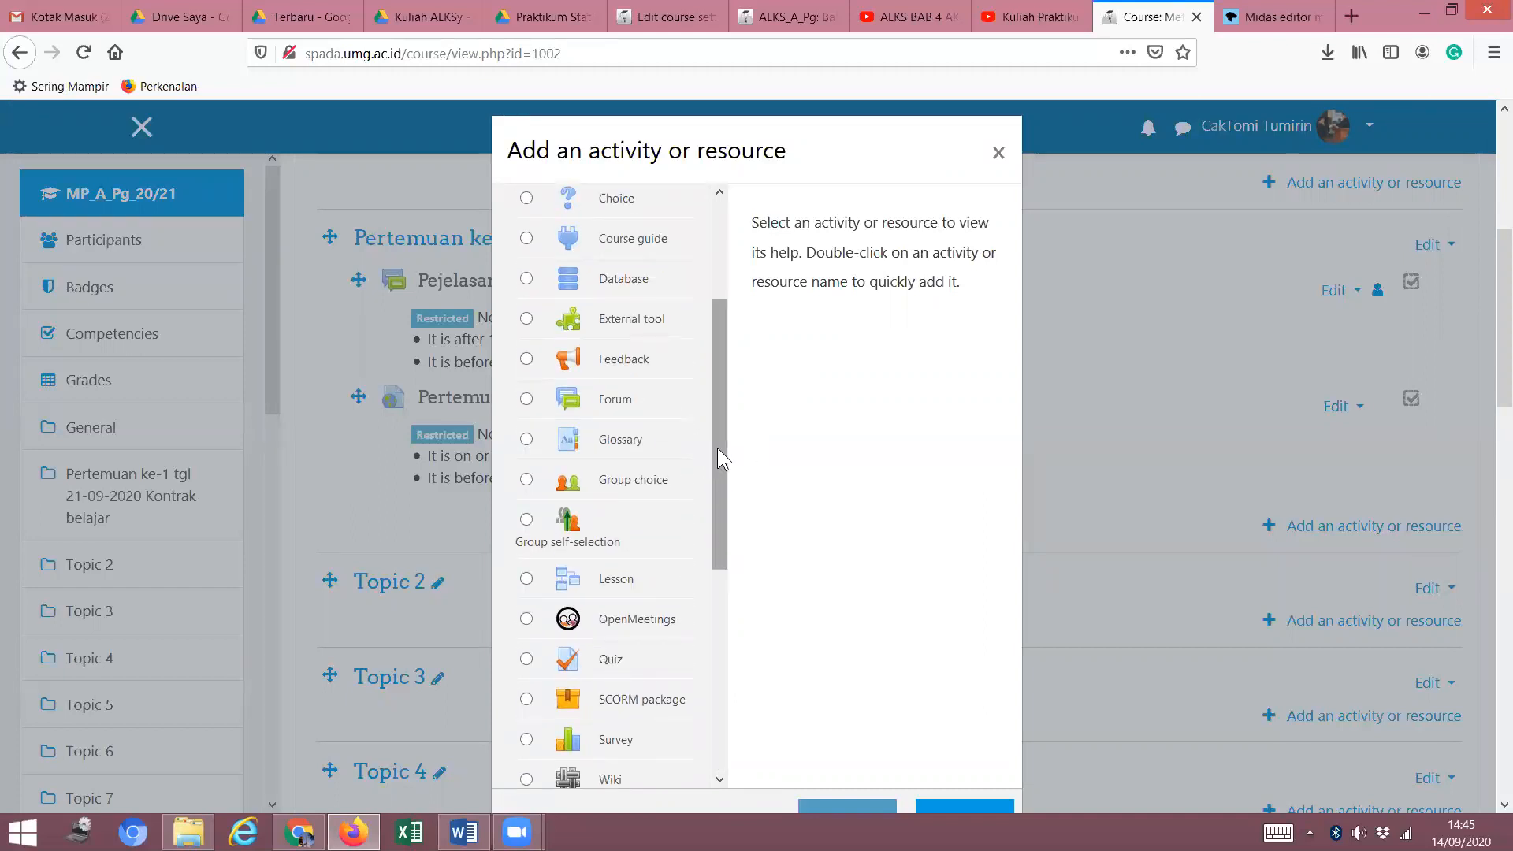
{"action": "left_click", "coordinate": [612, 400]}
{"action": "left_click_drag", "start_coordinate": [721, 503], "coordinate": [749, 593]}
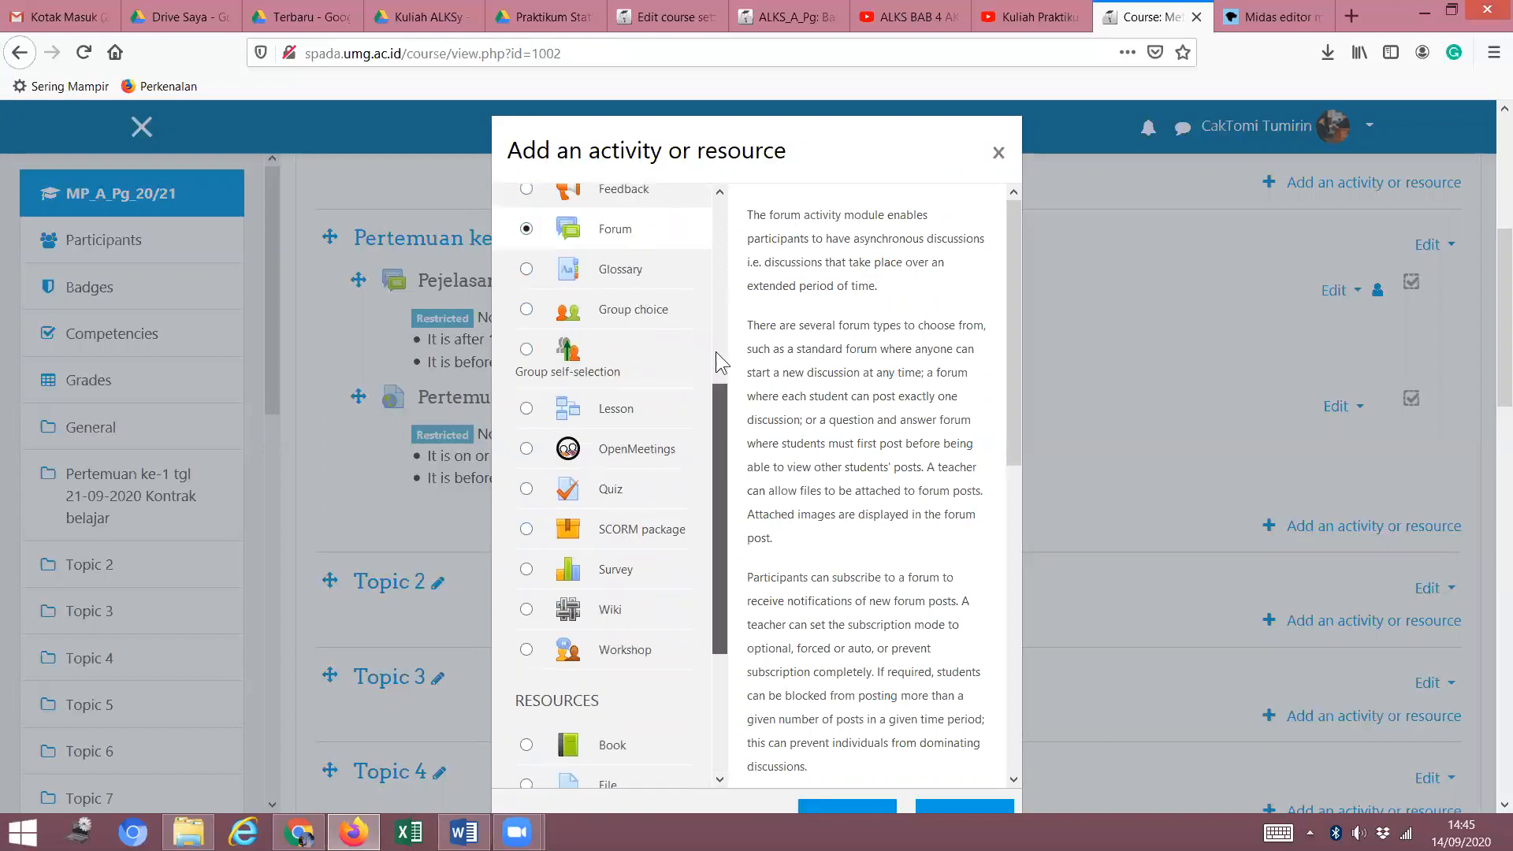
{"action": "scroll", "coordinate": [575, 325], "scroll_direction": "up", "scroll_amount": 3}
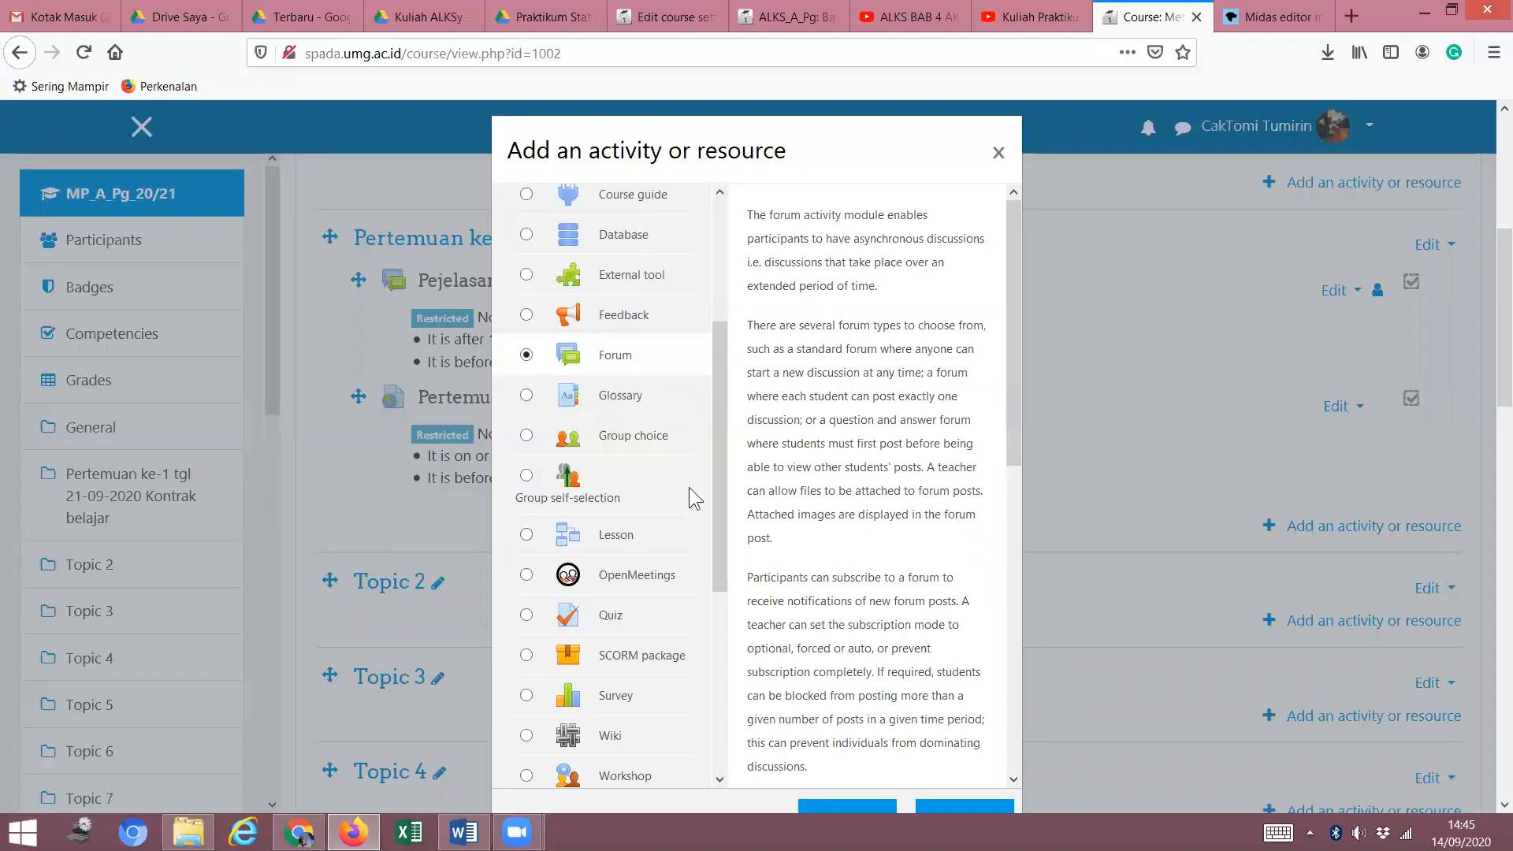
{"action": "left_click_drag", "start_coordinate": [1013, 394], "coordinate": [1016, 614]}
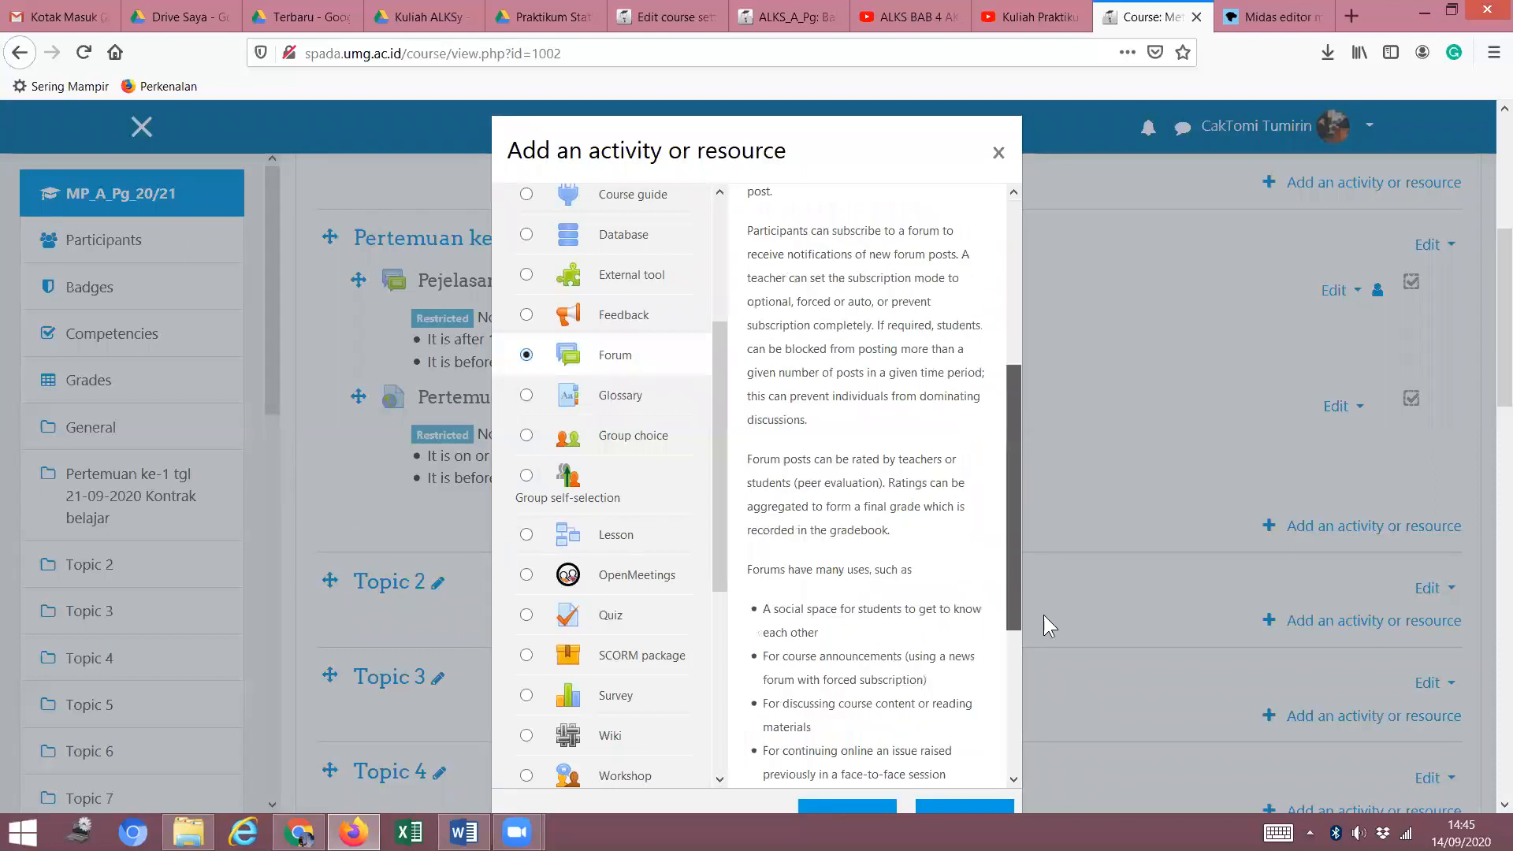